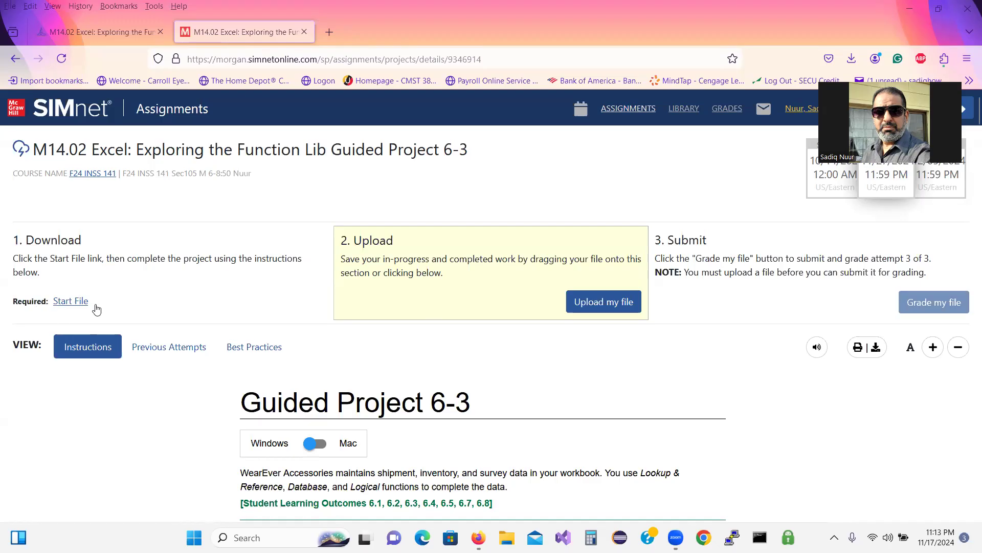
pyautogui.press('ctrl')
pyautogui.press('ctrl')
pyautogui.press('ctrl')
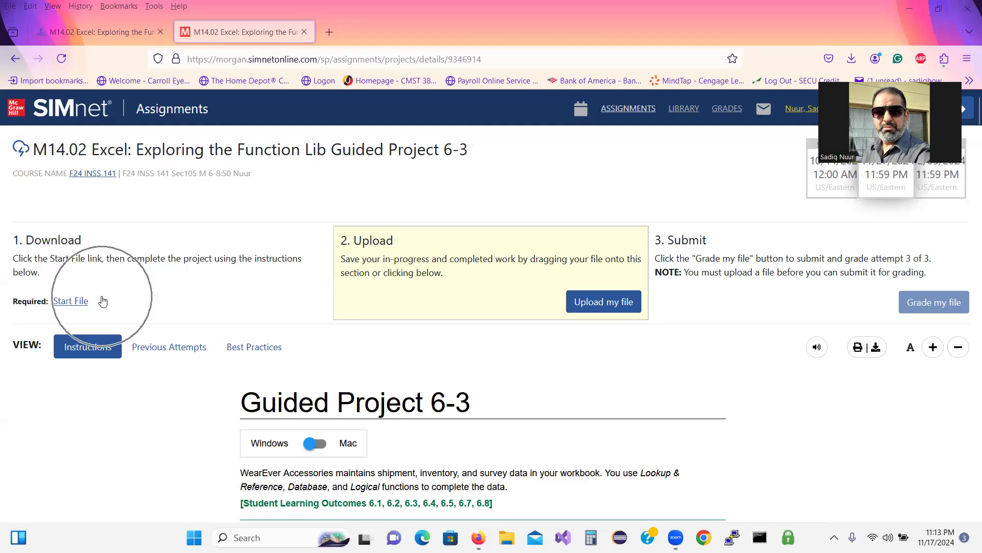
pyautogui.press('ctrl')
pyautogui.press('ctrl')
pyautogui.press('ctrl')
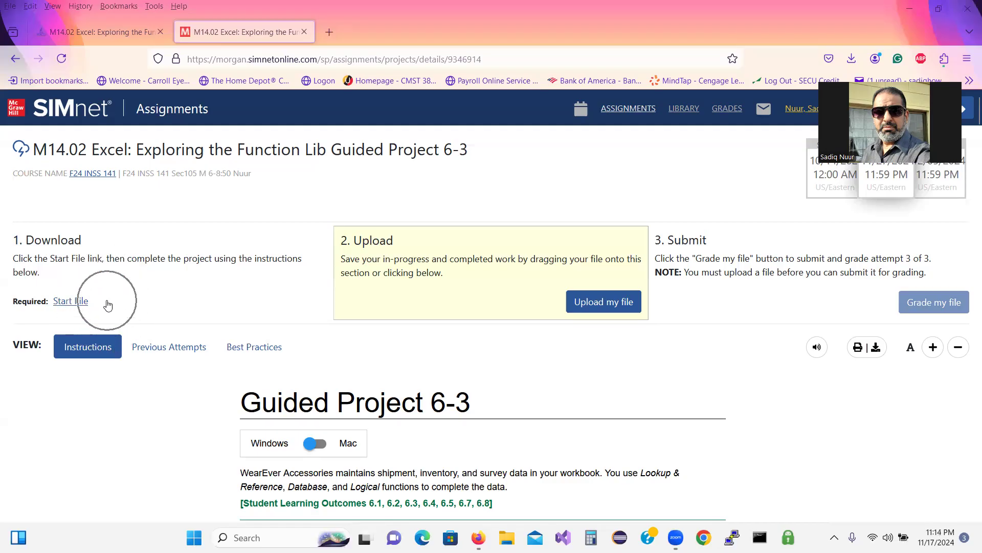
# Download the WearEver-06 start file from the assignment page, open it in Excel and enable editing
pyautogui.click(72, 302)
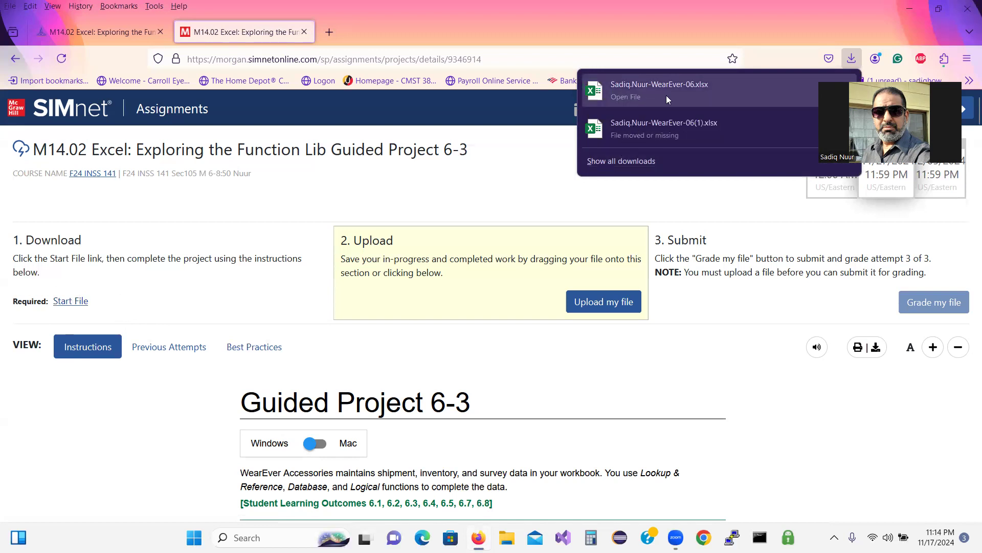
pyautogui.click(702, 89)
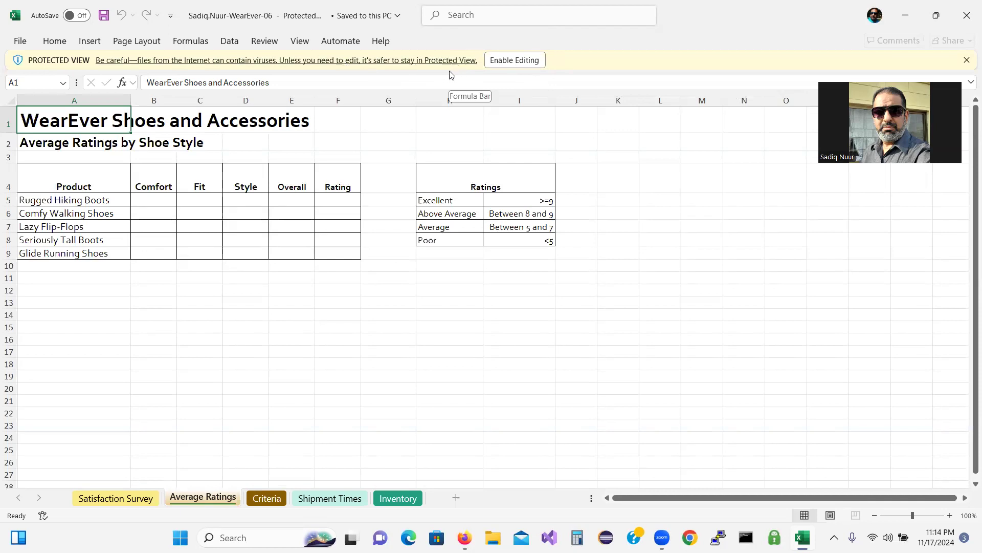
pyautogui.click(522, 66)
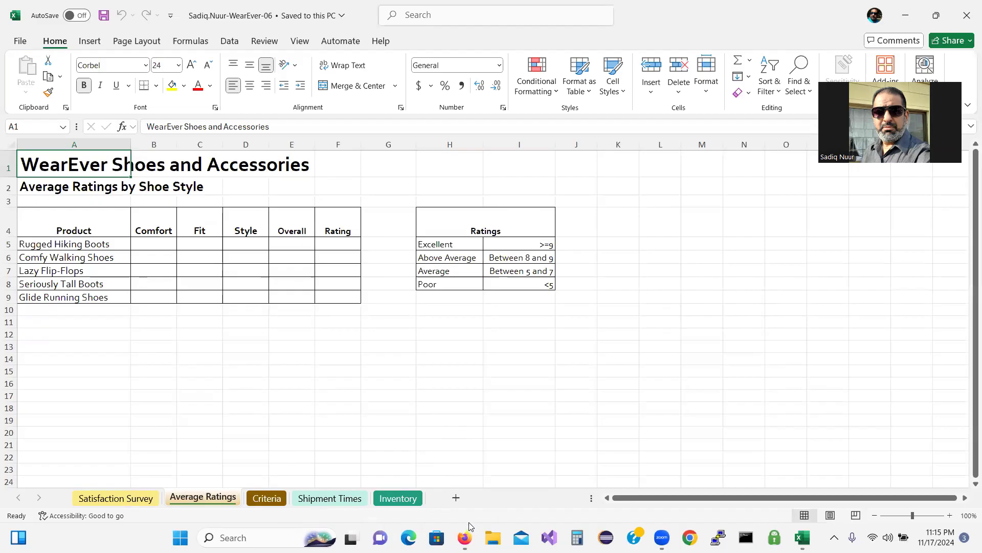
# Return to the project instructions in Firefox and mark step 1, opening the start file, as complete
pyautogui.moveTo(464, 535)
pyautogui.click(464, 471)
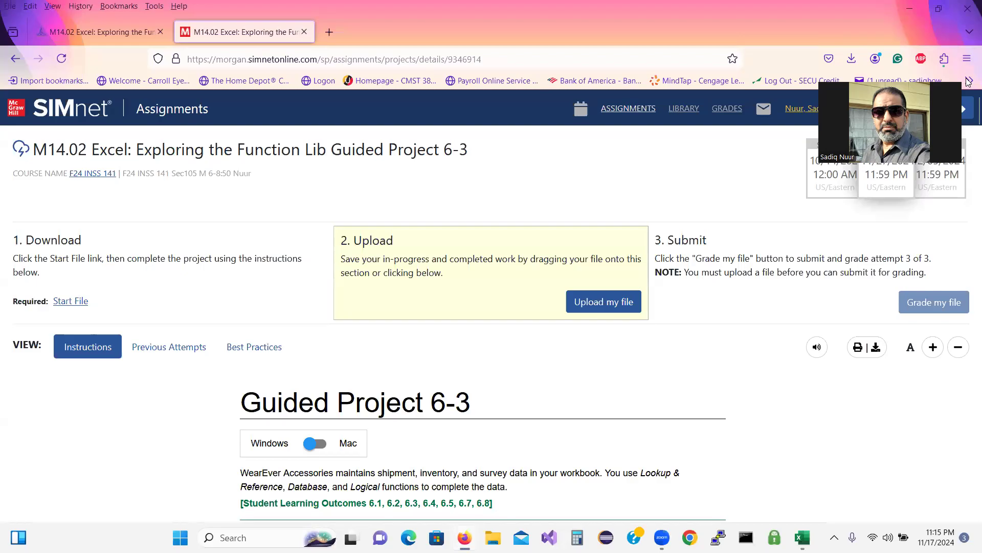
pyautogui.scroll(-3, 967, 119)
pyautogui.scroll(-5, 967, 119)
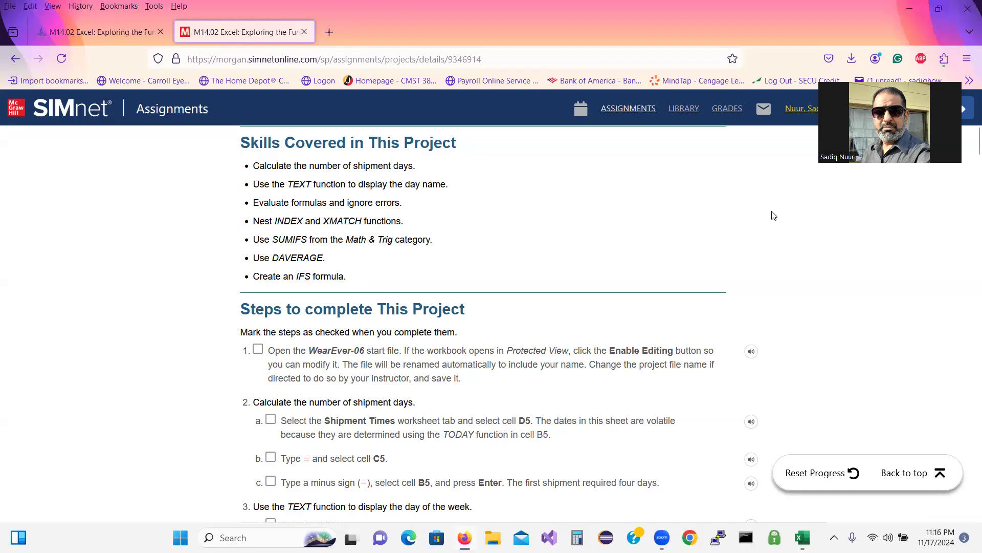
pyautogui.moveTo(971, 138); pyautogui.dragTo(971, 147)
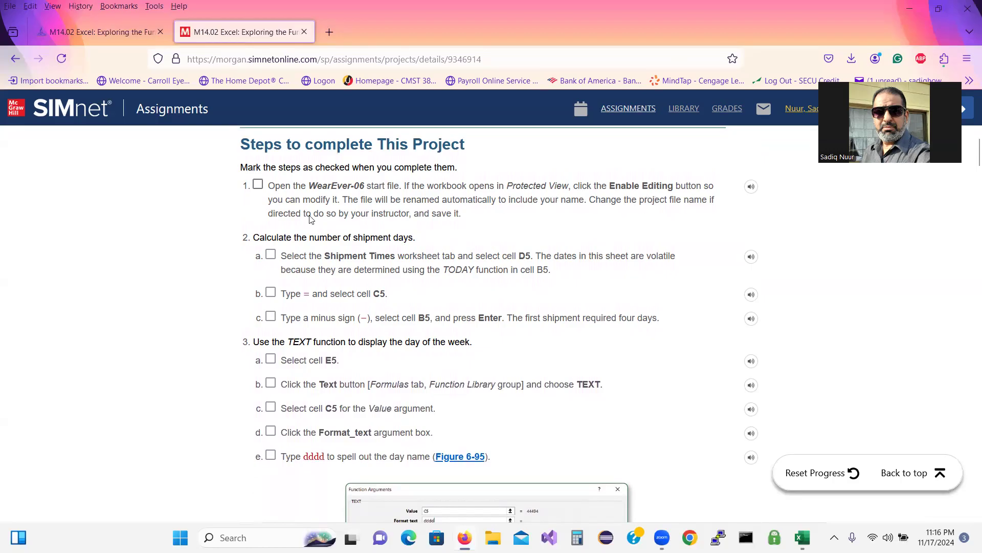
pyautogui.click(257, 185)
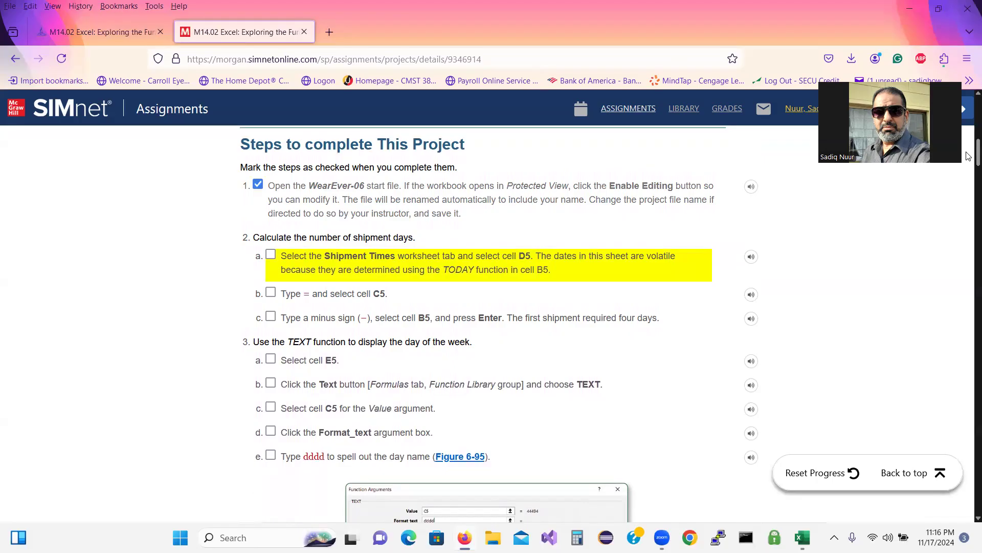
# Read the shipment days instructions, switch to the Excel workbook and select cell D5 on the Shipment Times sheet
pyautogui.scroll(-1, 969, 158)
pyautogui.scroll(-1, 969, 160)
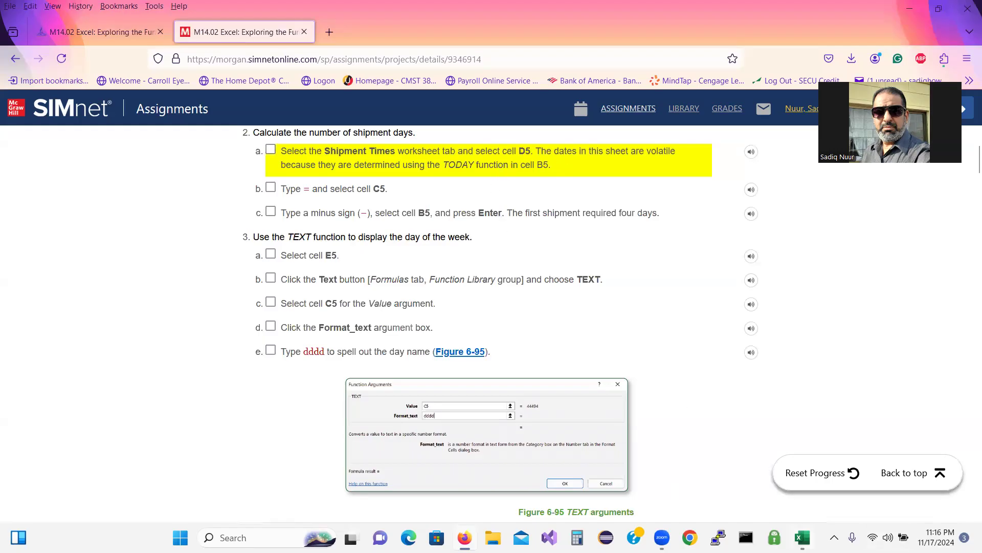
pyautogui.click(803, 537)
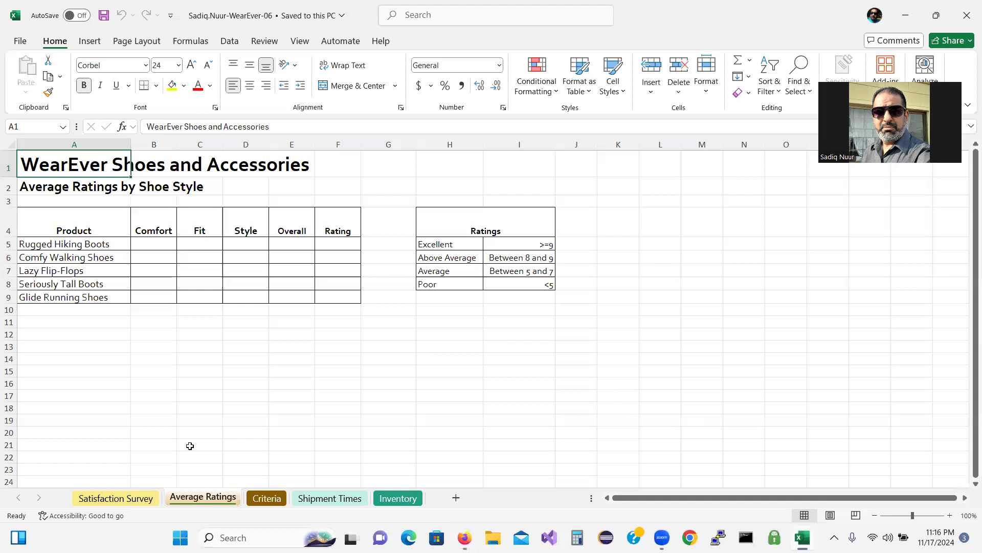
pyautogui.click(330, 498)
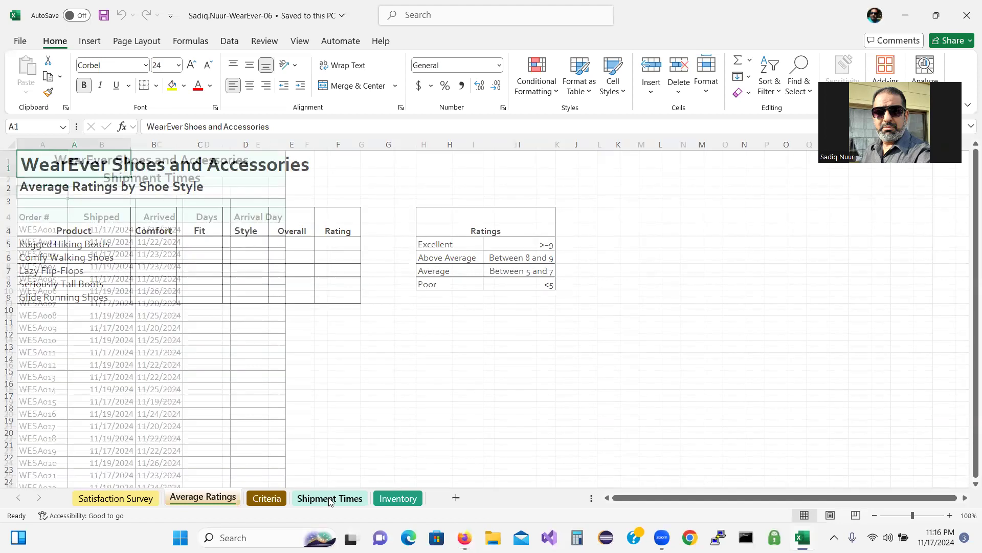
pyautogui.press('ctrl')
pyautogui.press('ctrl')
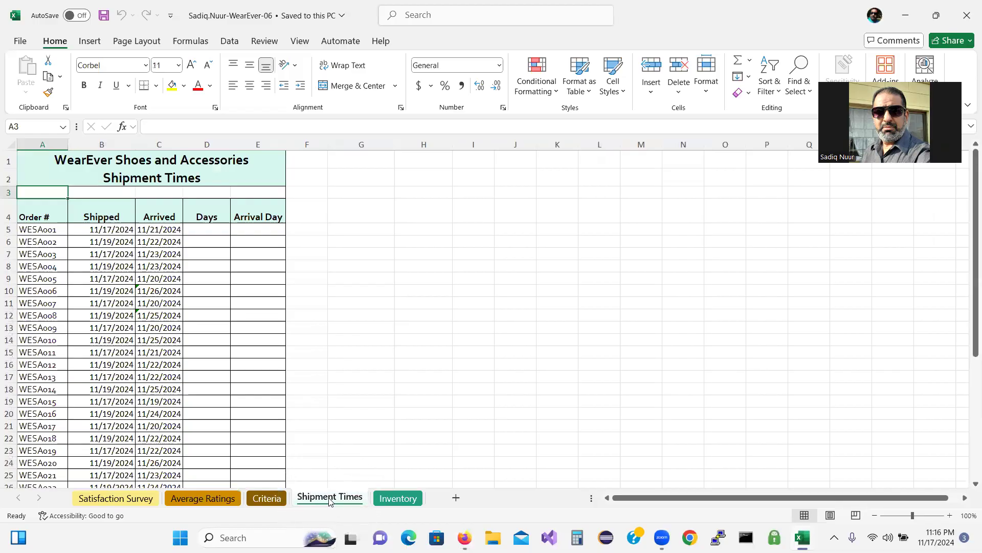
pyautogui.click(204, 227)
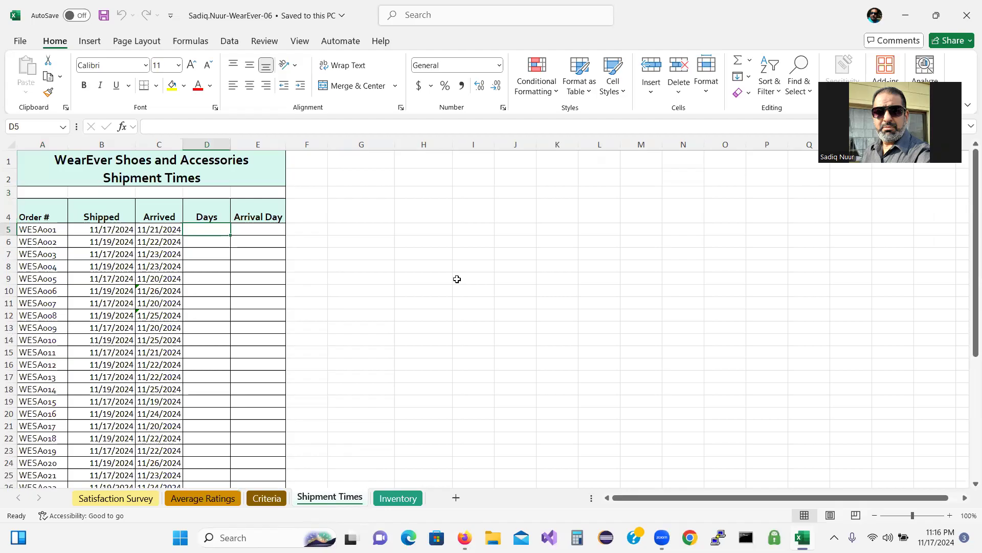
# Zoom the Shipment Times sheet to 120% and autofit column C to its arrival dates
pyautogui.click(951, 516)
pyautogui.click(950, 516)
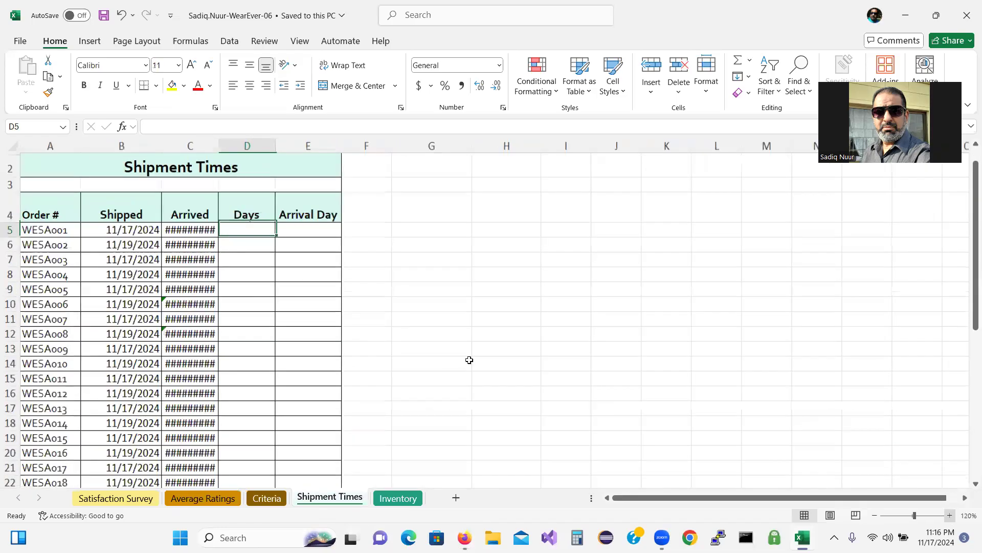
pyautogui.doubleClick(221, 148)
pyautogui.scroll(-1, 220, 146)
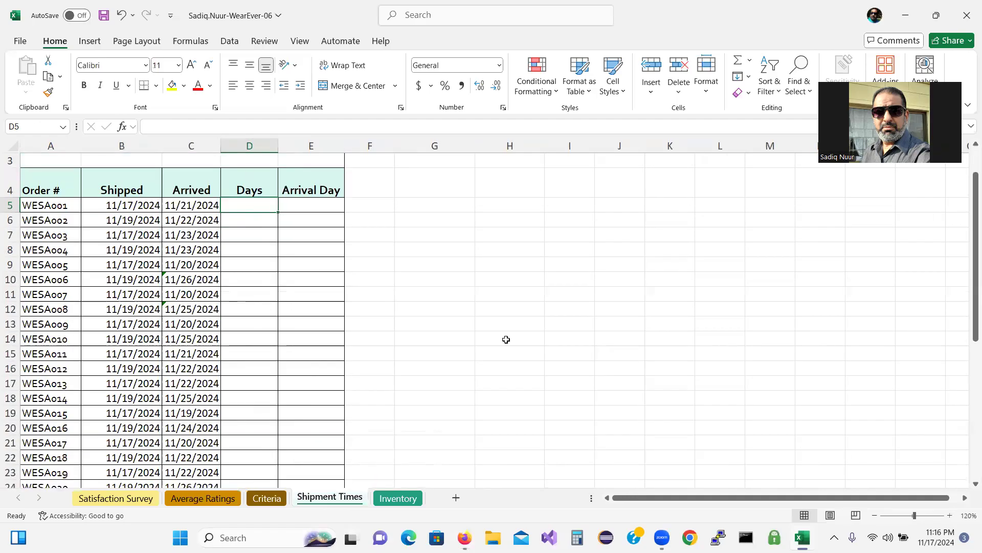
# Reread step 2a in the Firefox instructions, and inspect the formula in Shipped date cell B5 in Excel
pyautogui.moveTo(471, 536)
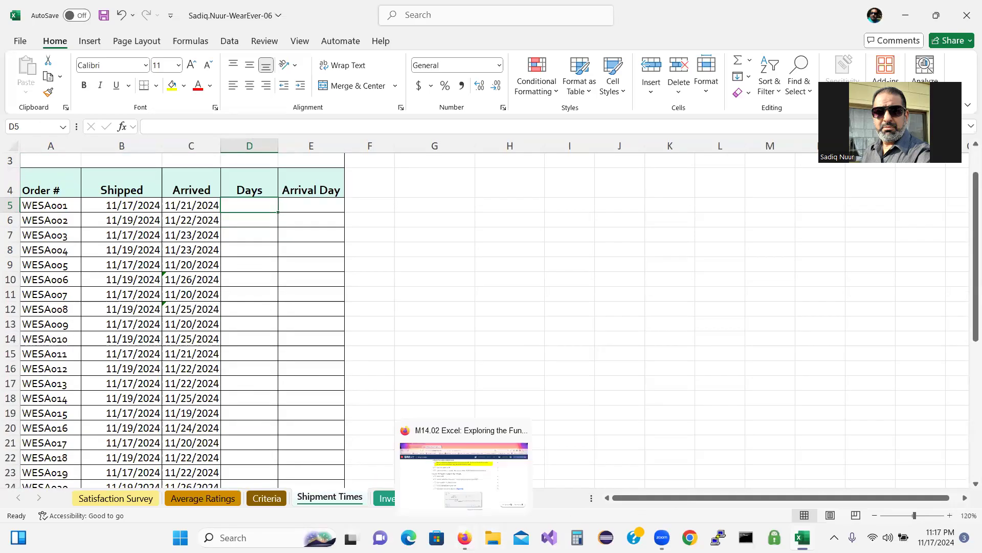
pyautogui.click(464, 474)
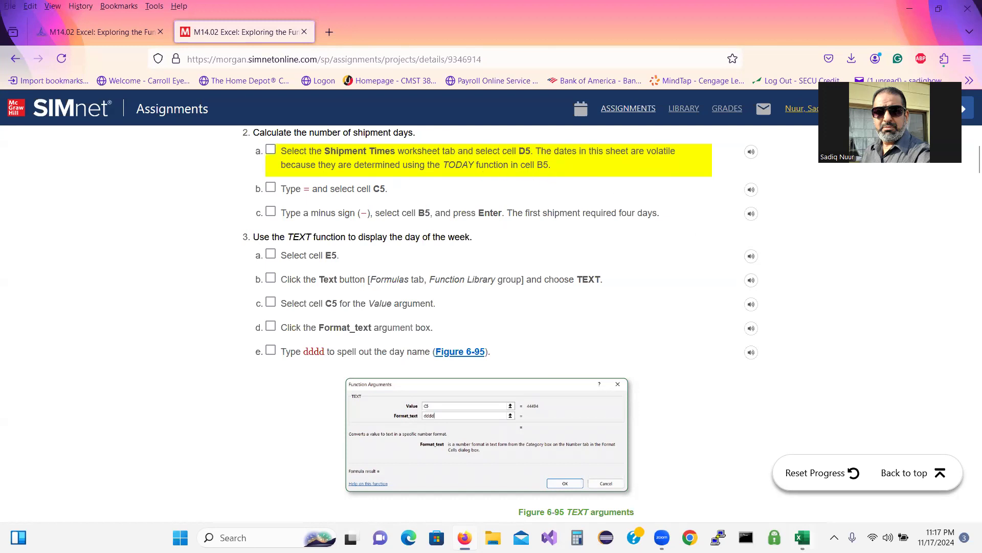
pyautogui.moveTo(803, 537)
pyautogui.click(752, 468)
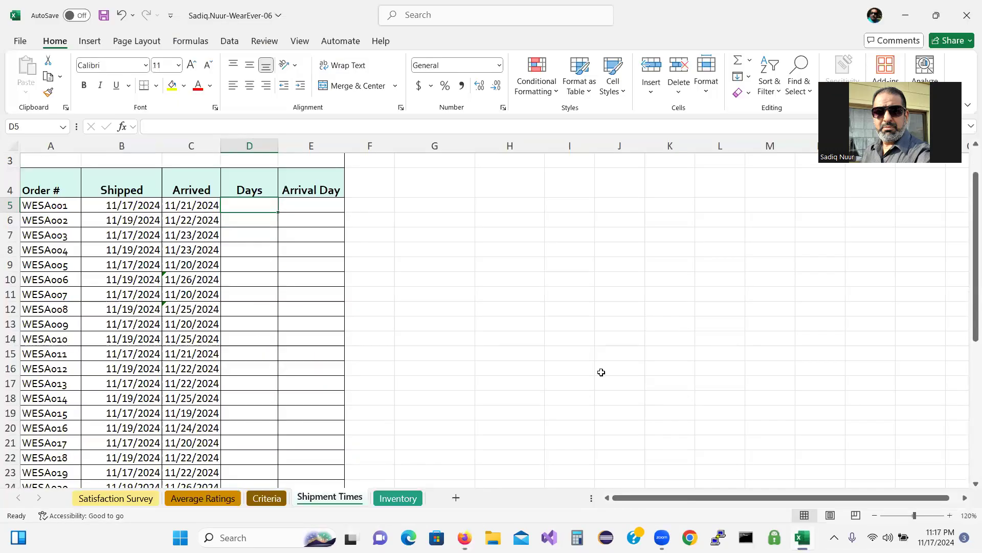
pyautogui.click(145, 210)
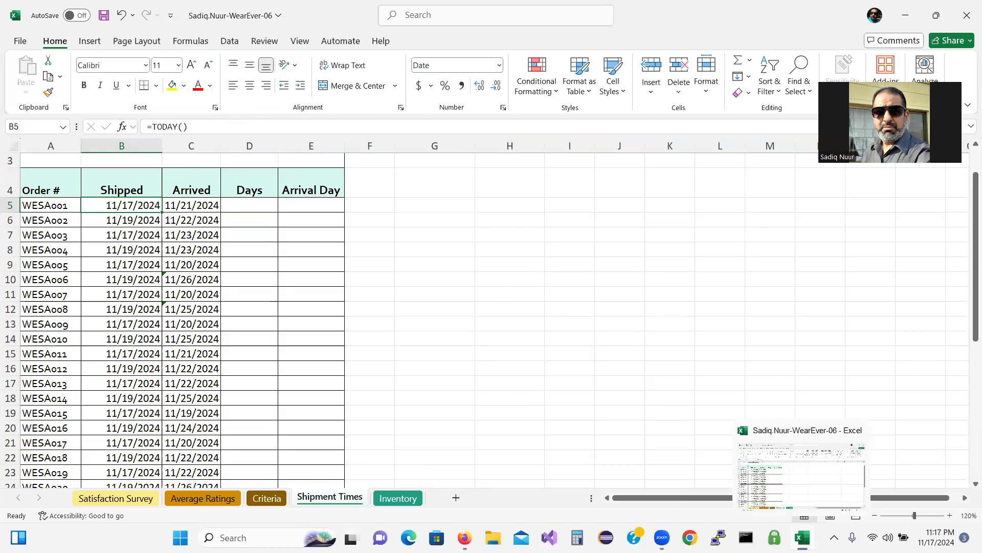
# Review the shipment days instructions in Firefox again and inspect the formula in Arrived date cell C5 in Excel
pyautogui.click(802, 538)
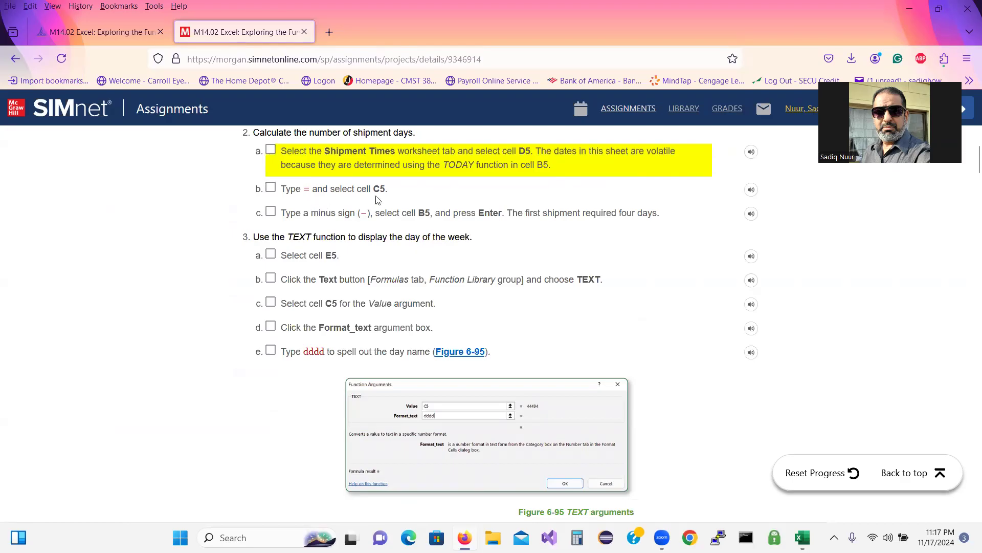
pyautogui.moveTo(801, 535)
pyautogui.click(747, 479)
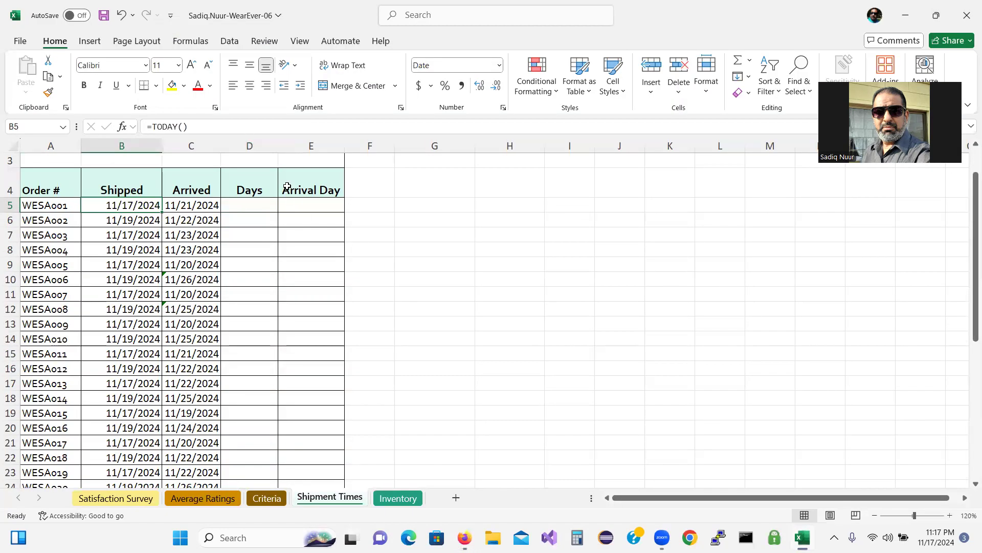
pyautogui.click(187, 205)
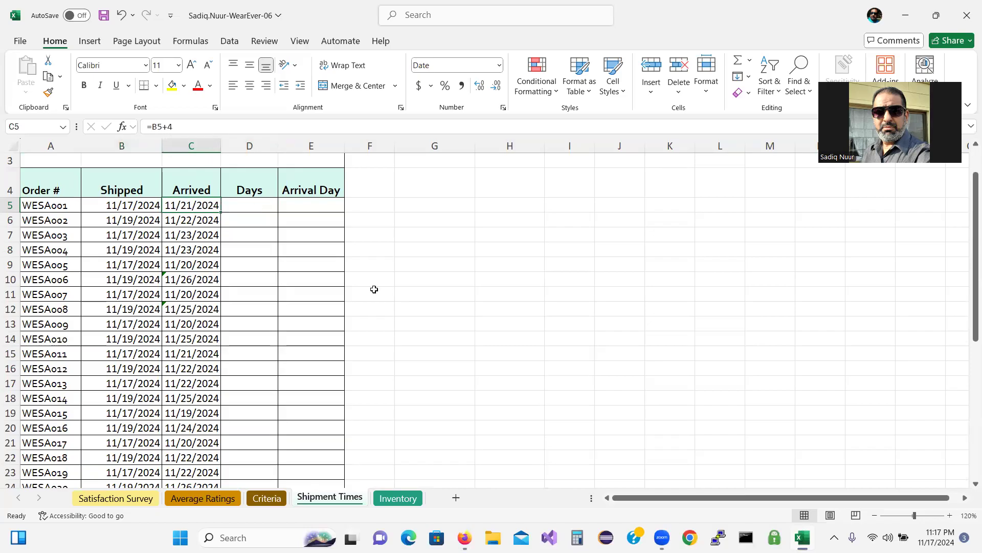
pyautogui.click(464, 538)
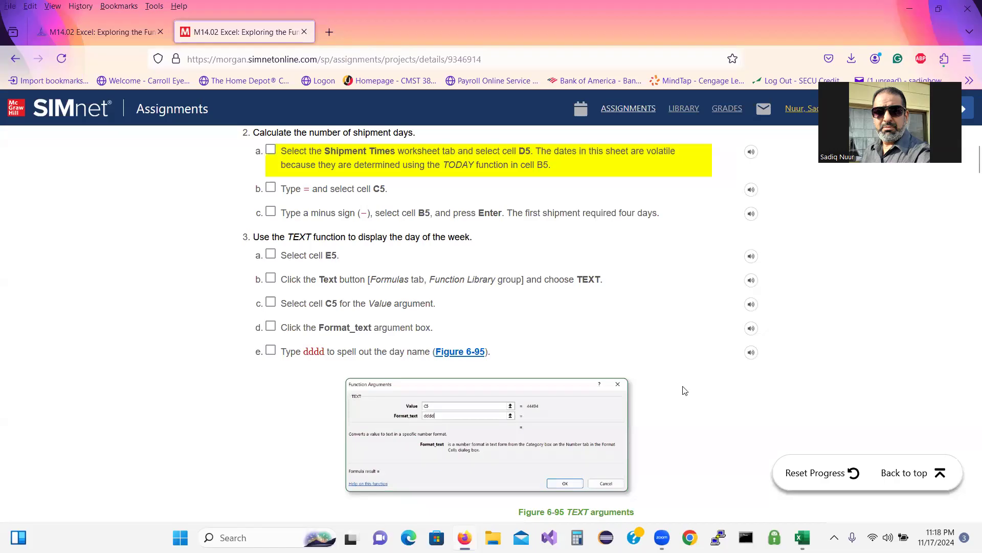
pyautogui.click(803, 537)
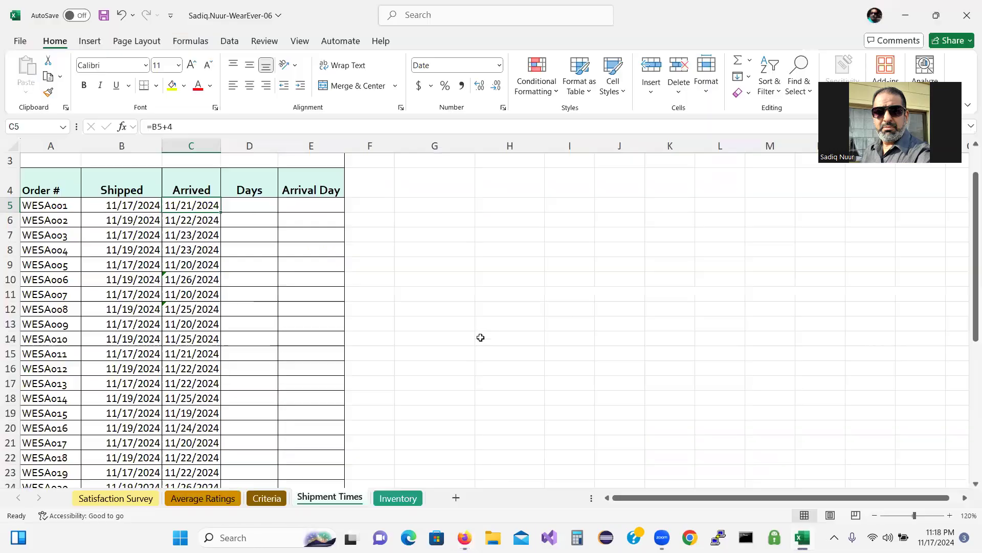
# Select cell D5 in the workbook and mark step 2b as complete in the Firefox instructions
pyautogui.click(266, 205)
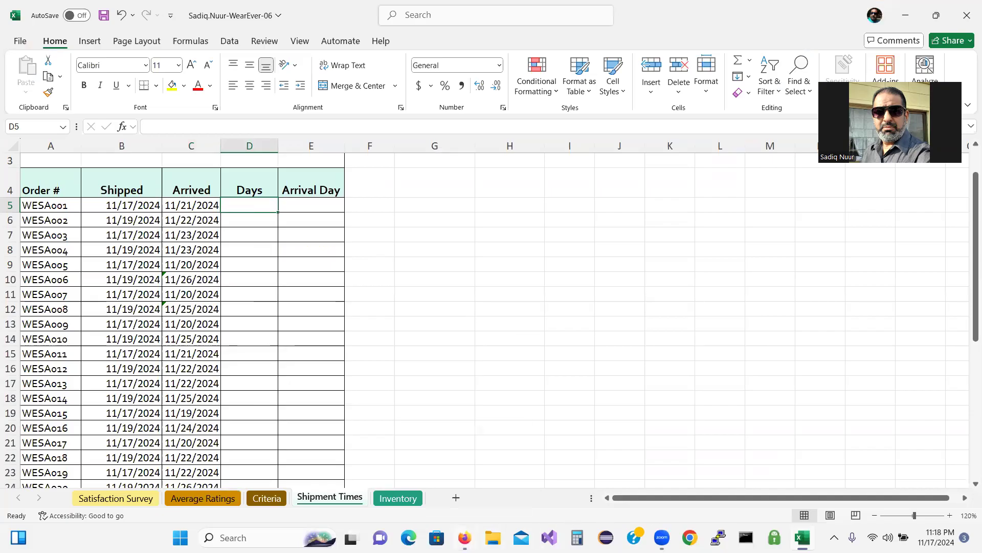
pyautogui.click(464, 537)
pyautogui.click(269, 187)
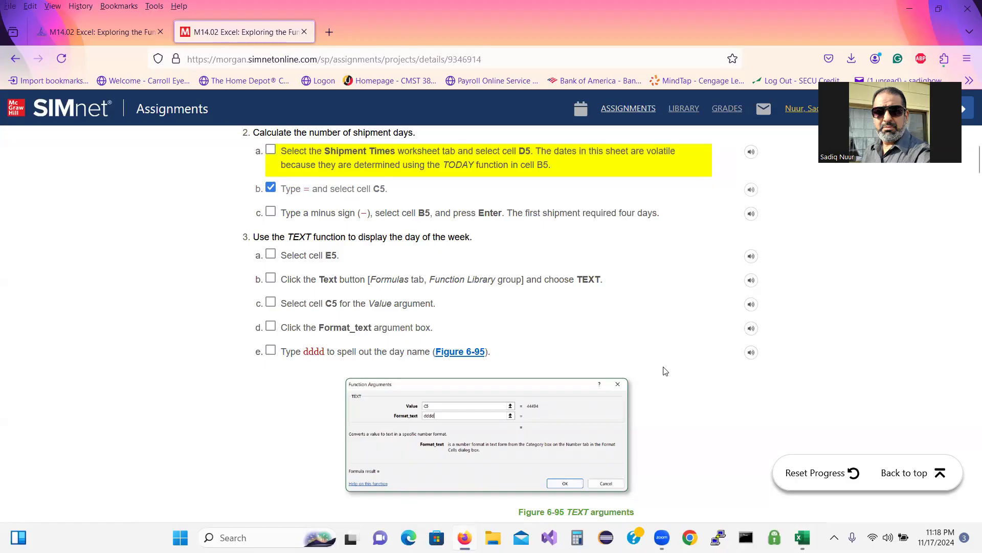
# Switch to Excel and enter the formula =C5-B5 in cell D5 to calculate the first order's shipment days
pyautogui.click(802, 537)
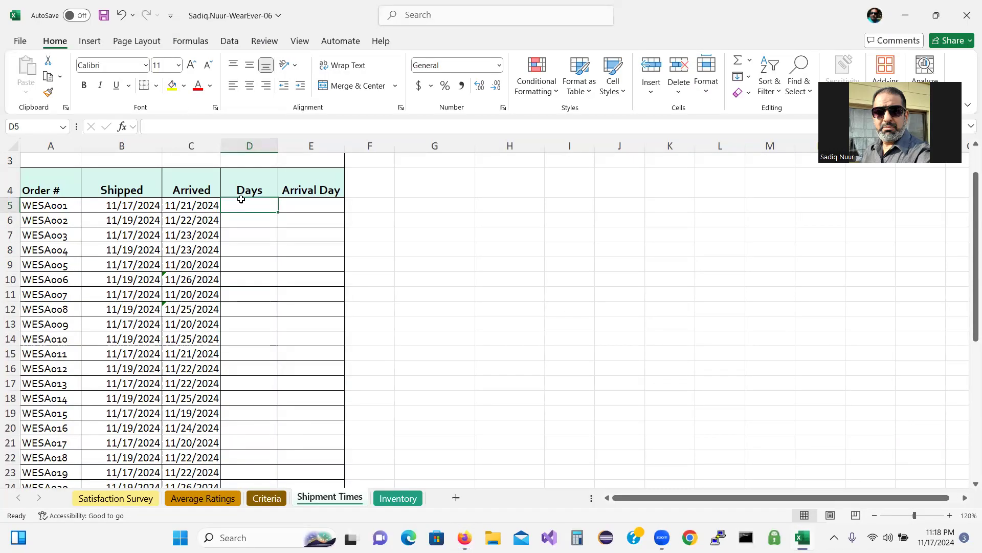
pyautogui.write('=')
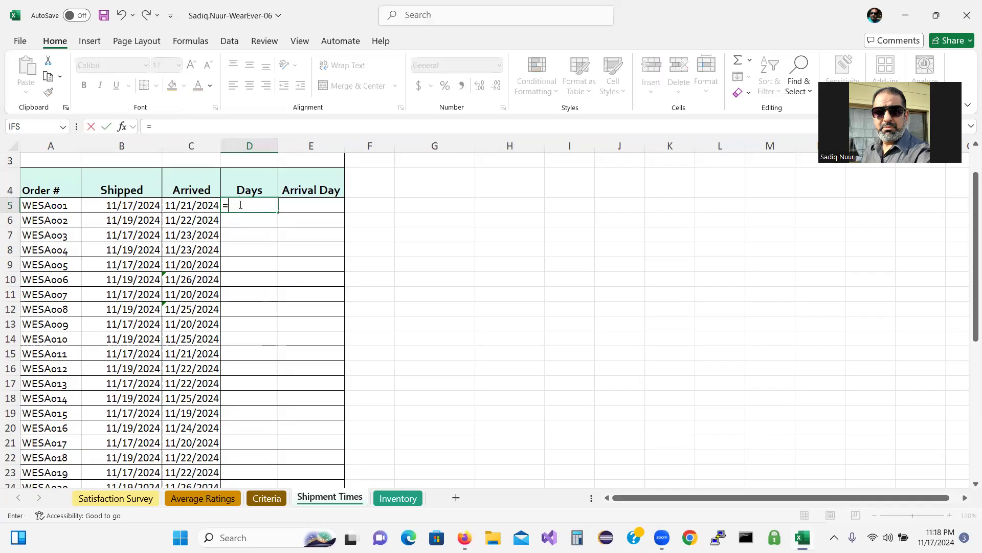
pyautogui.click(182, 204)
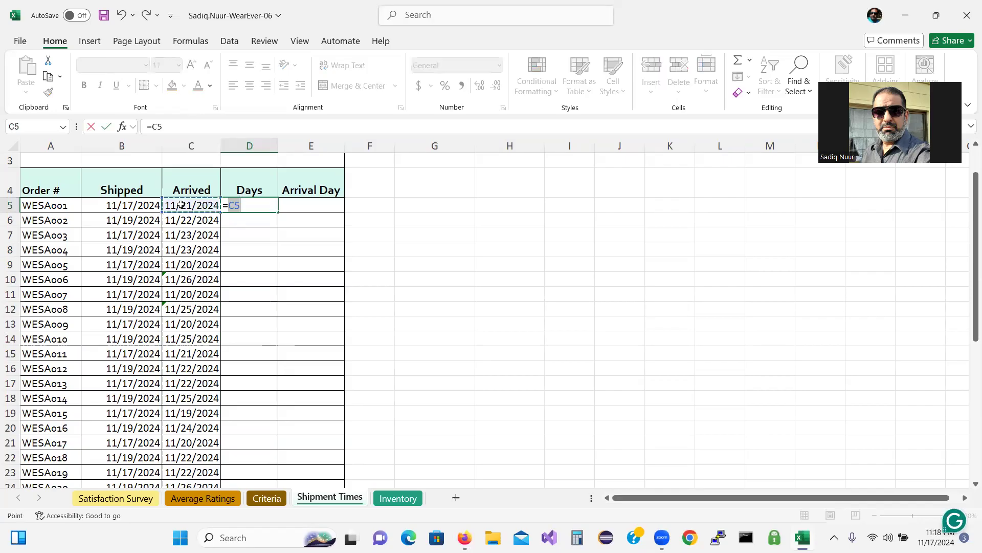
pyautogui.write('-')
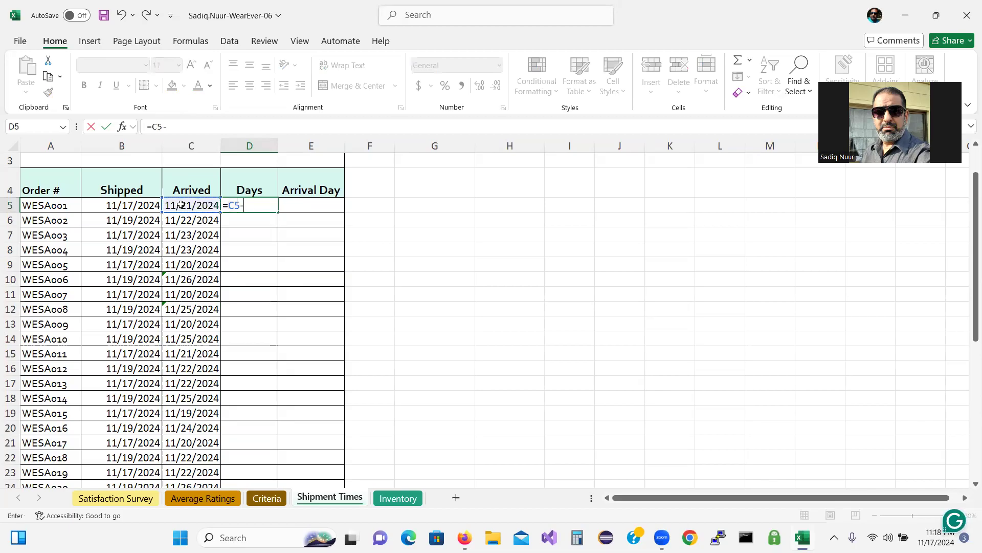
pyautogui.click(132, 205)
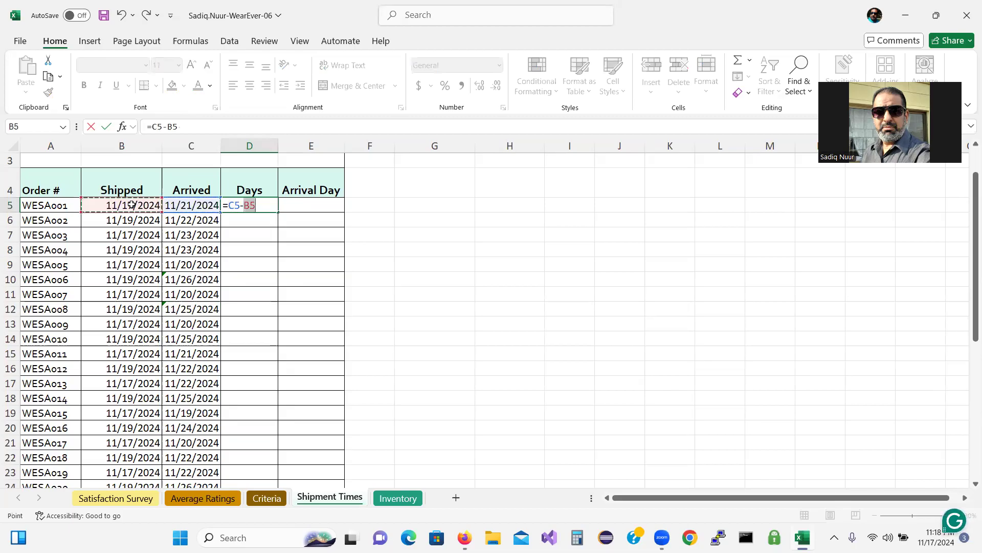
pyautogui.press('Return')
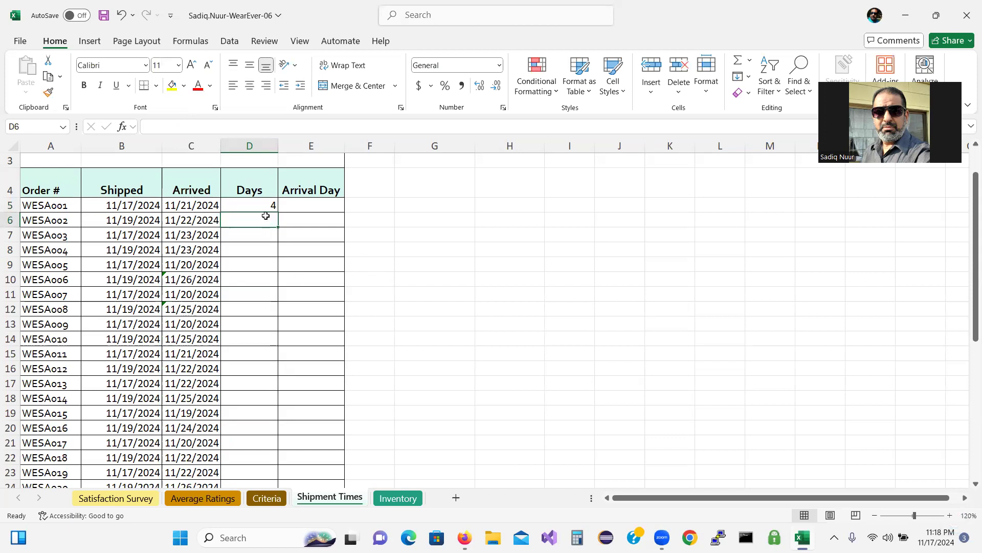
# Select Arrival Day cell E5, and mark steps 2c, 2a and 3a as complete in the Firefox instructions
pyautogui.click(316, 207)
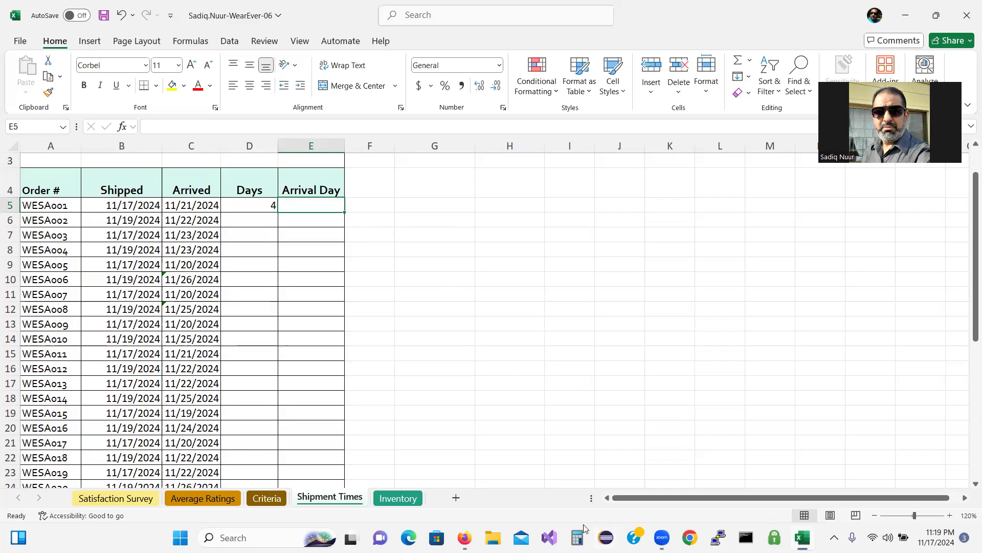
pyautogui.click(464, 537)
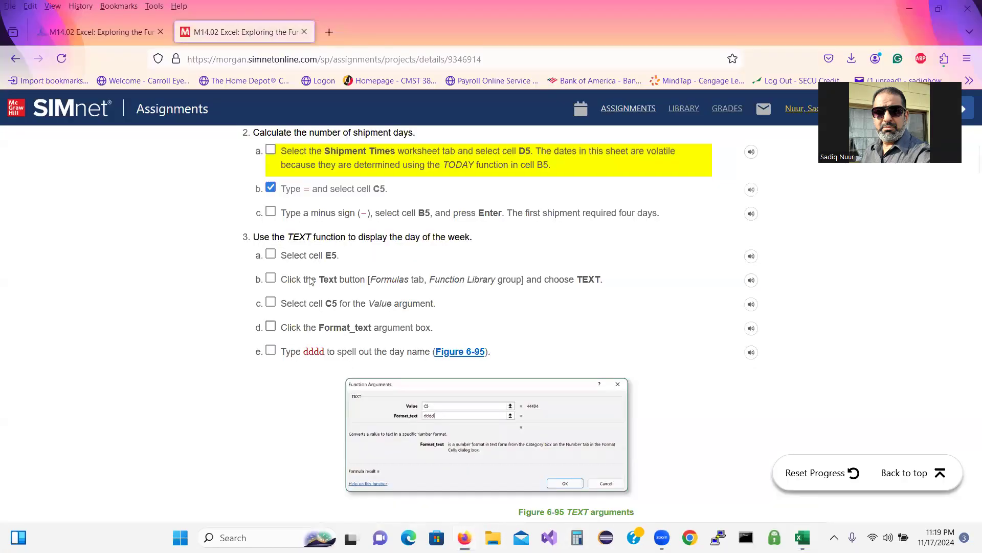
pyautogui.click(271, 211)
pyautogui.click(271, 152)
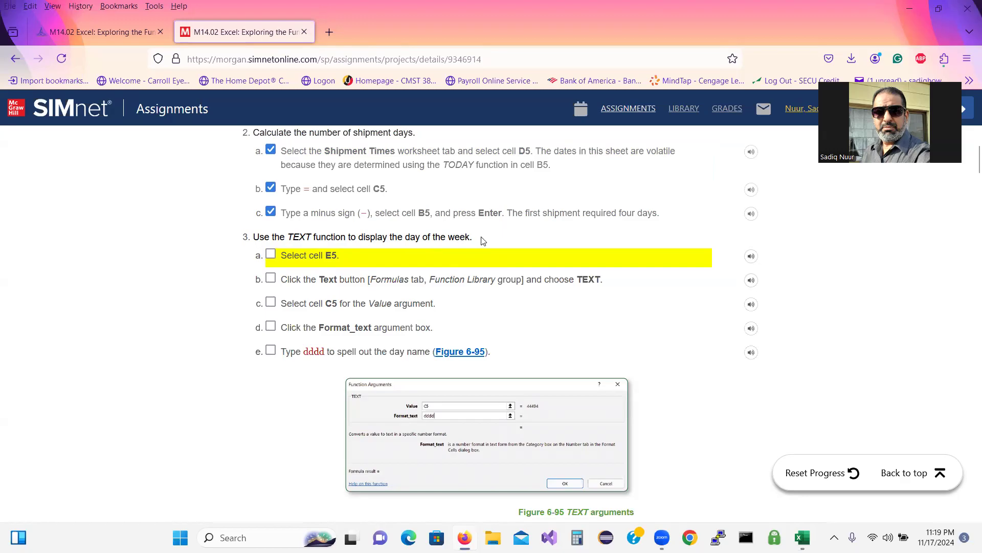
pyautogui.click(270, 253)
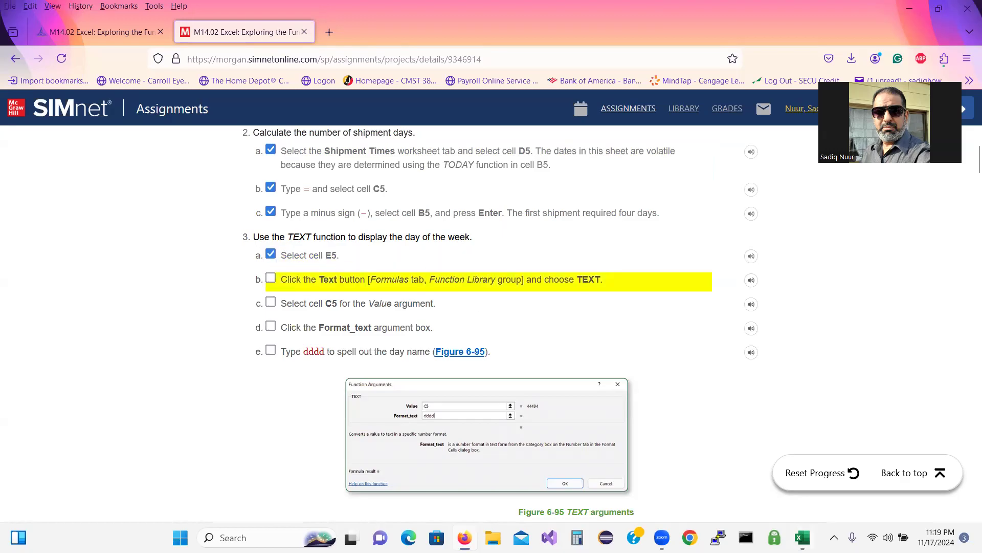
# Check the cell selection in Excel, and mark step 3b as complete in the Firefox instructions
pyautogui.click(803, 537)
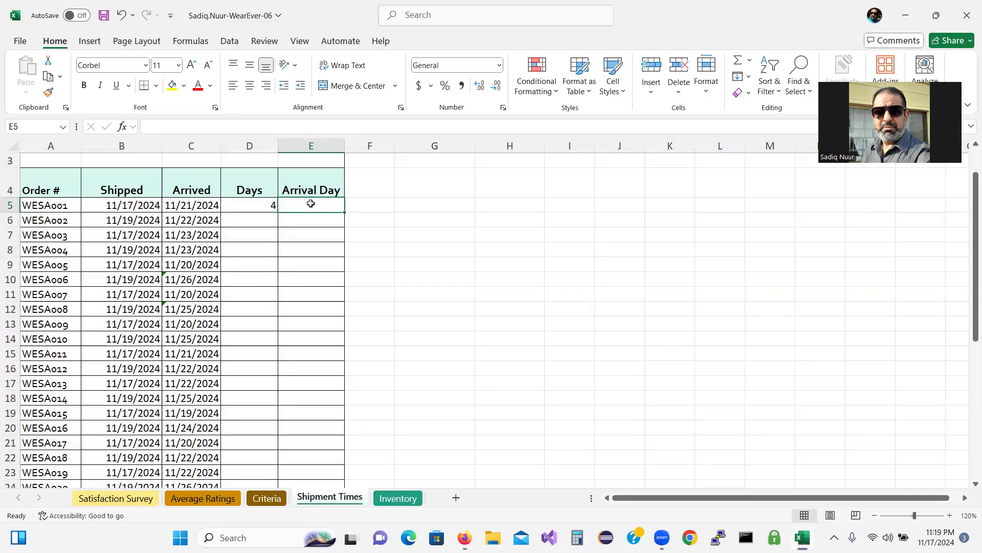
pyautogui.click(465, 537)
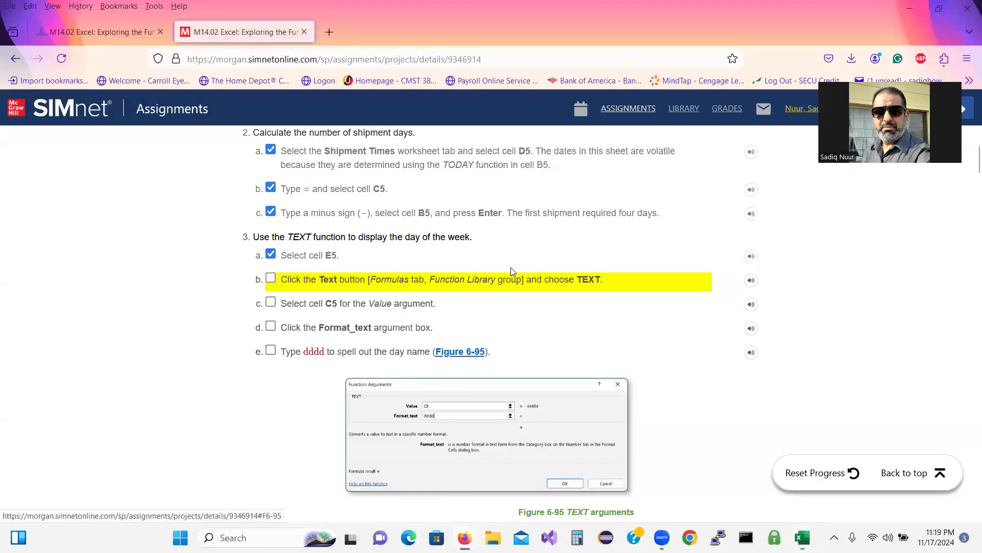
pyautogui.click(271, 279)
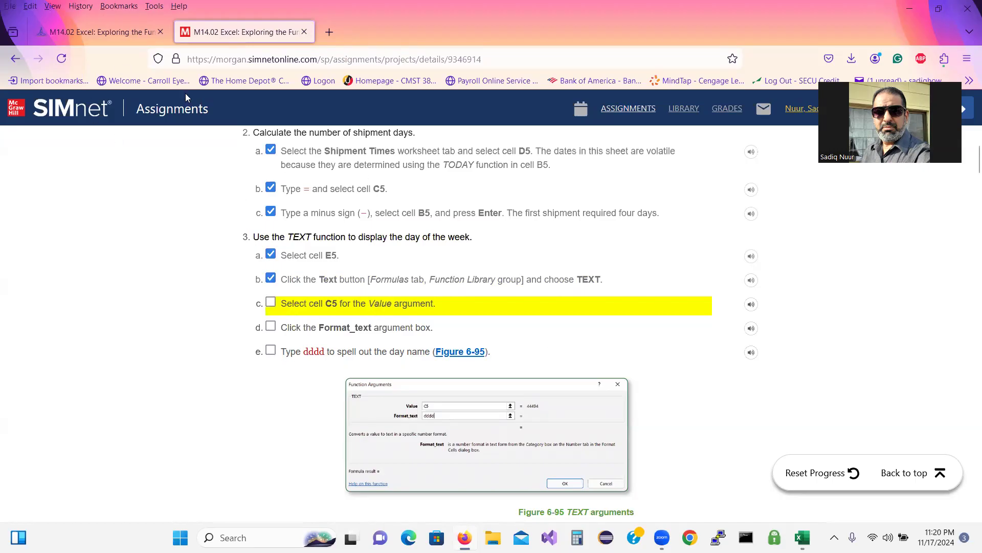
# Switch to Excel and insert the TEXT function in cell E5, moving its arguments dialog closer to the data
pyautogui.click(803, 537)
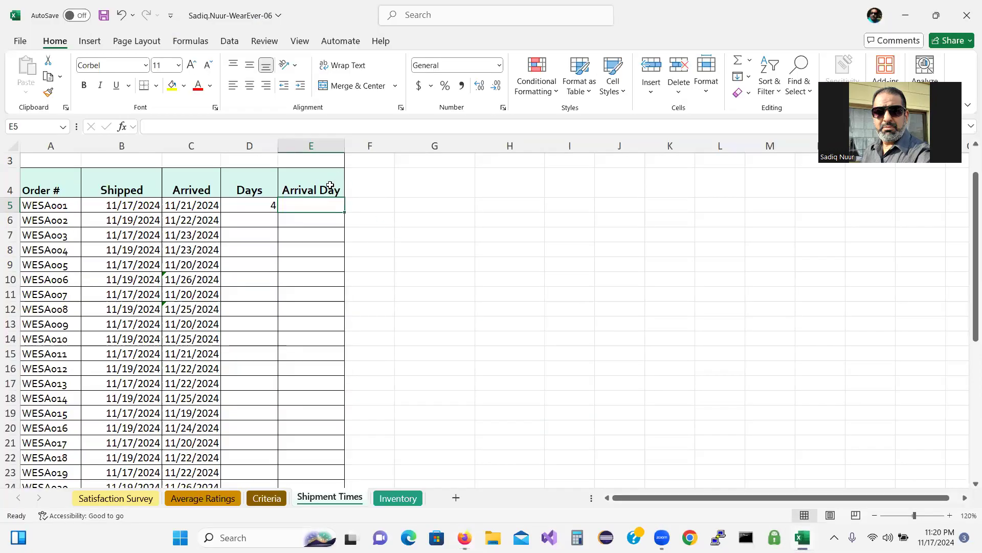
pyautogui.click(193, 41)
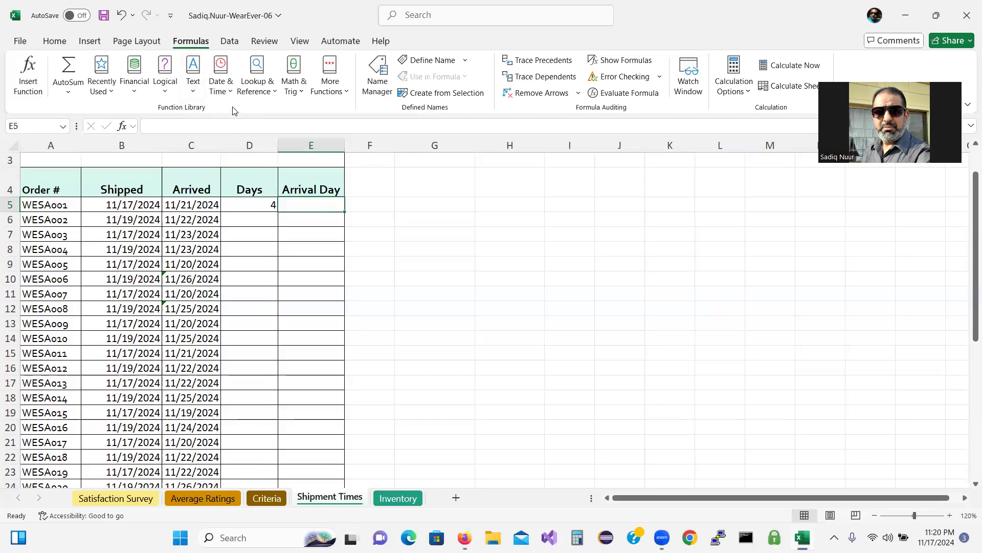
pyautogui.click(195, 93)
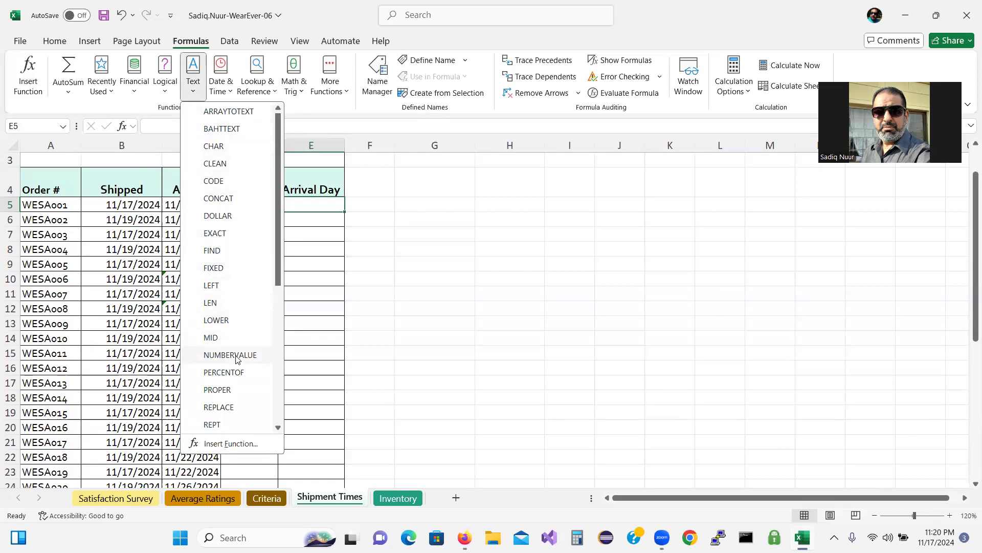
pyautogui.moveTo(277, 278); pyautogui.dragTo(276, 312)
pyautogui.scroll(-2, 228, 341)
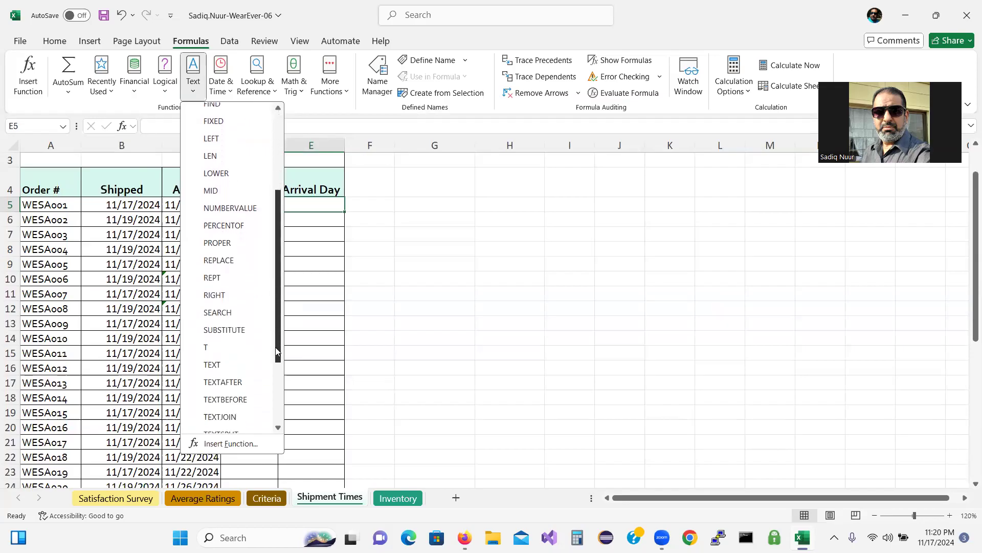
pyautogui.click(229, 341)
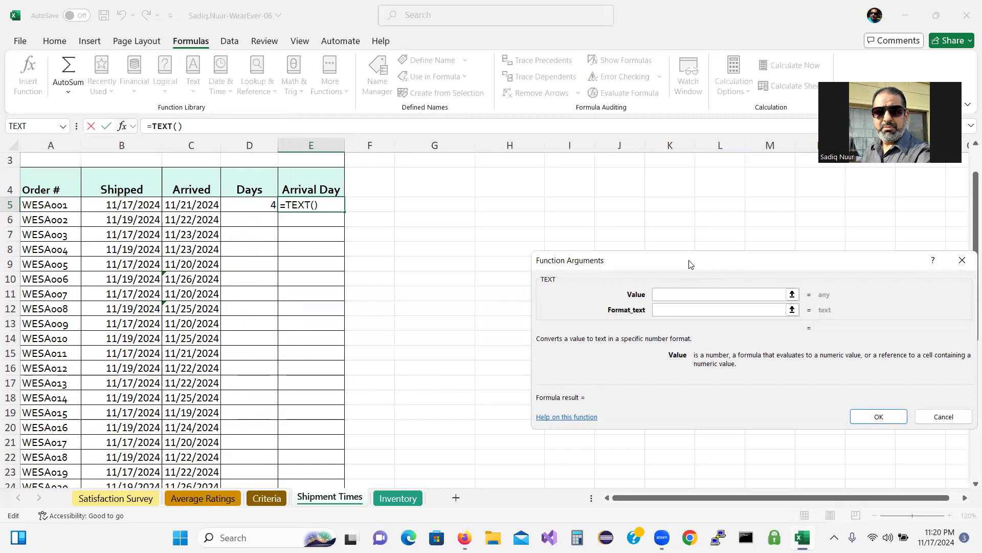
pyautogui.moveTo(691, 263); pyautogui.dragTo(620, 245)
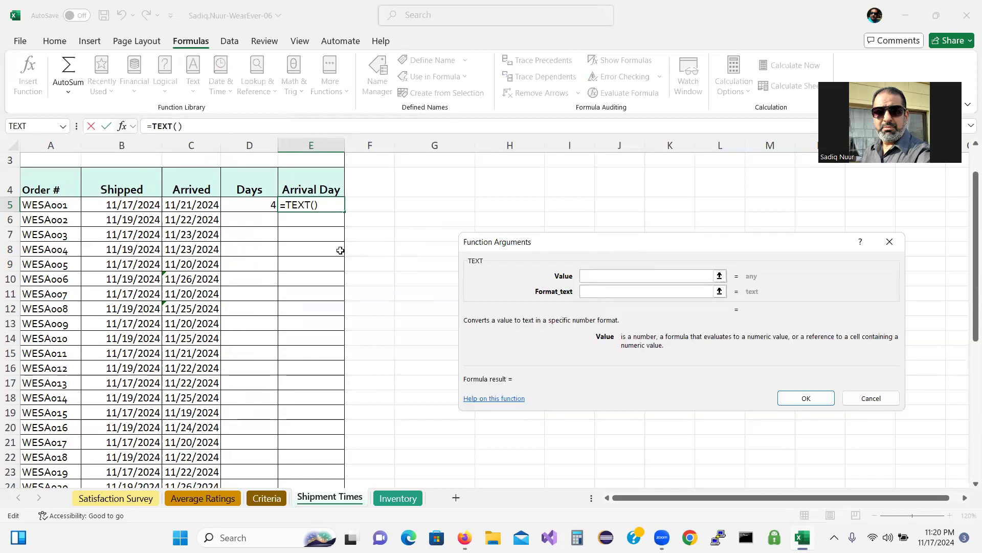
# Complete the TEXT function in E5 with C5 as the Value and dddd as the Format_text, checking the Firefox instructions for the arguments
pyautogui.click(195, 204)
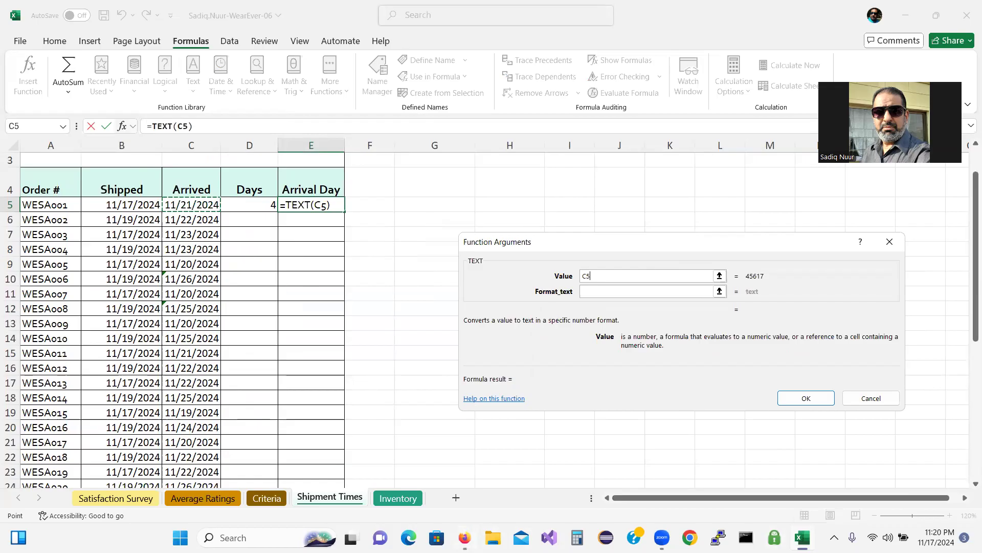
pyautogui.click(465, 537)
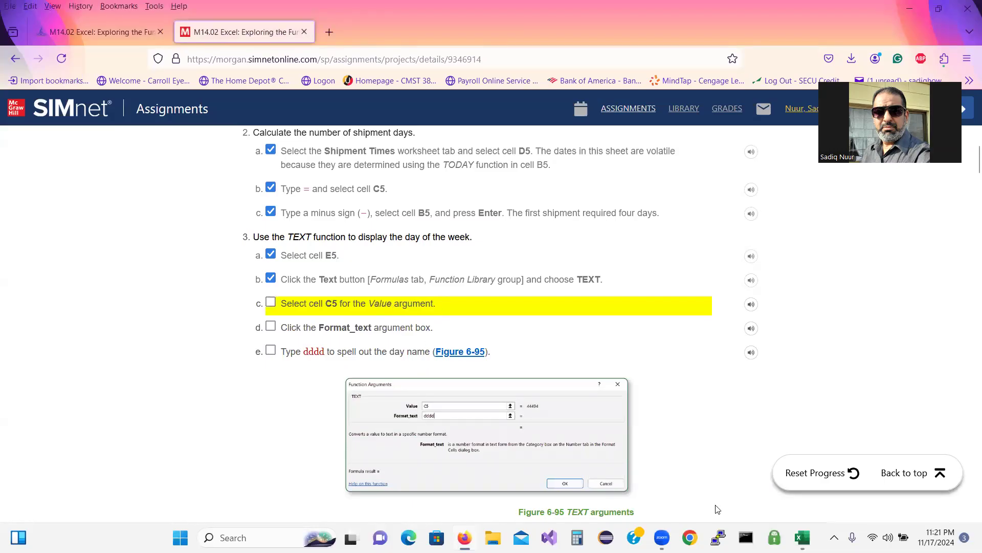
pyautogui.click(802, 537)
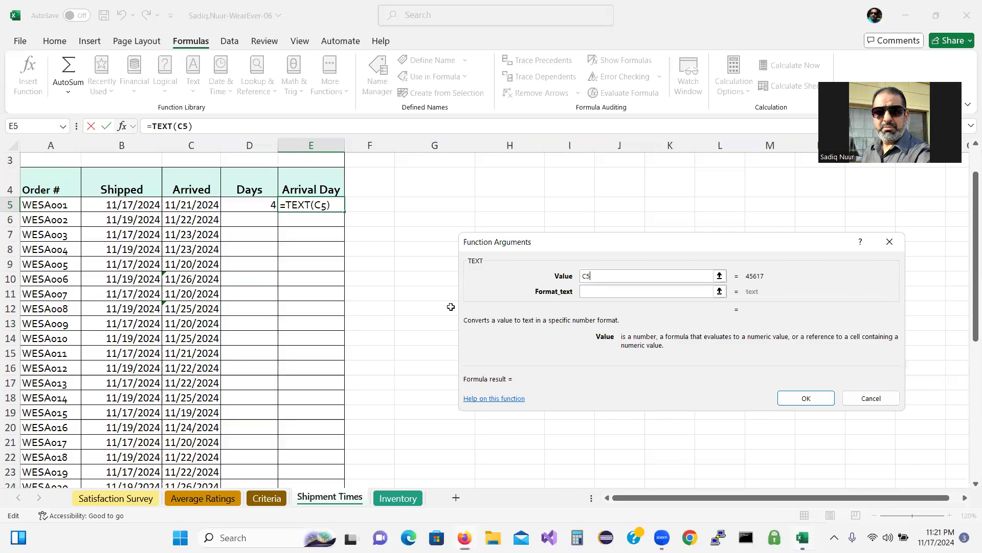
pyautogui.click(588, 289)
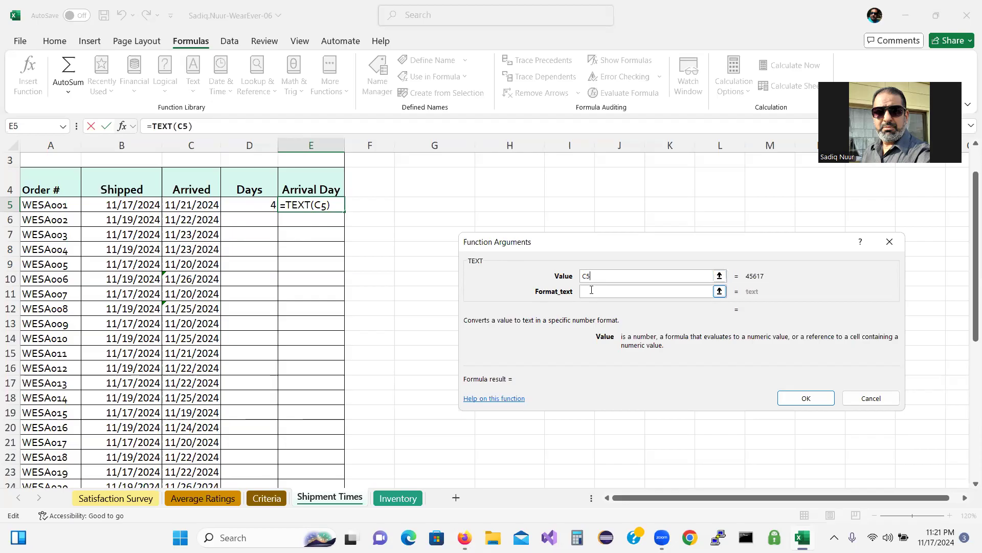
pyautogui.click(592, 289)
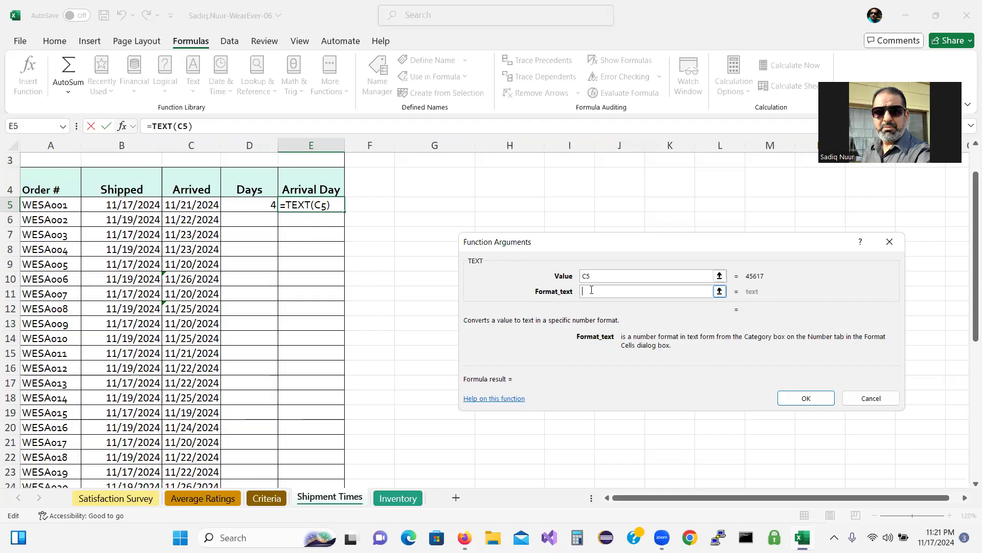
pyautogui.write('dd')
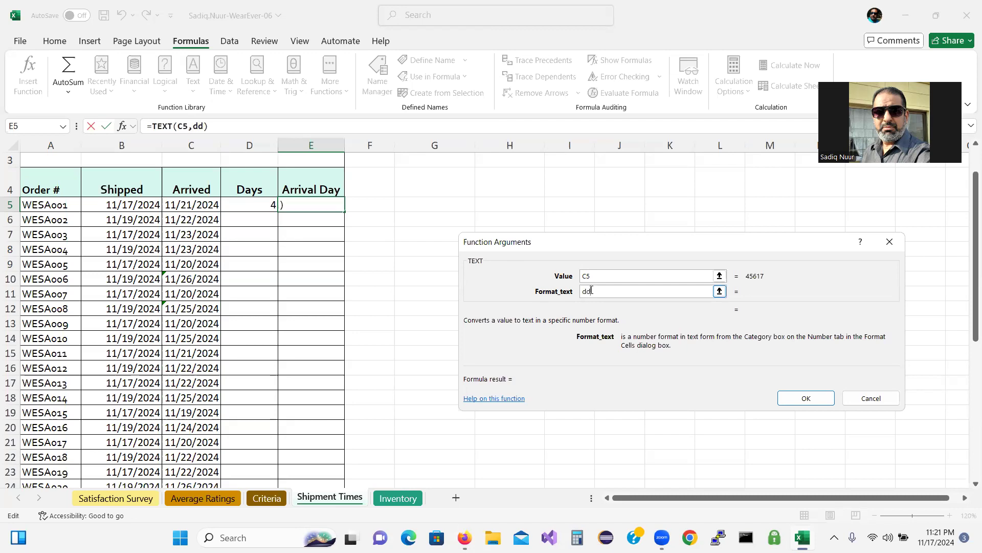
pyautogui.write('dd')
pyautogui.click(813, 402)
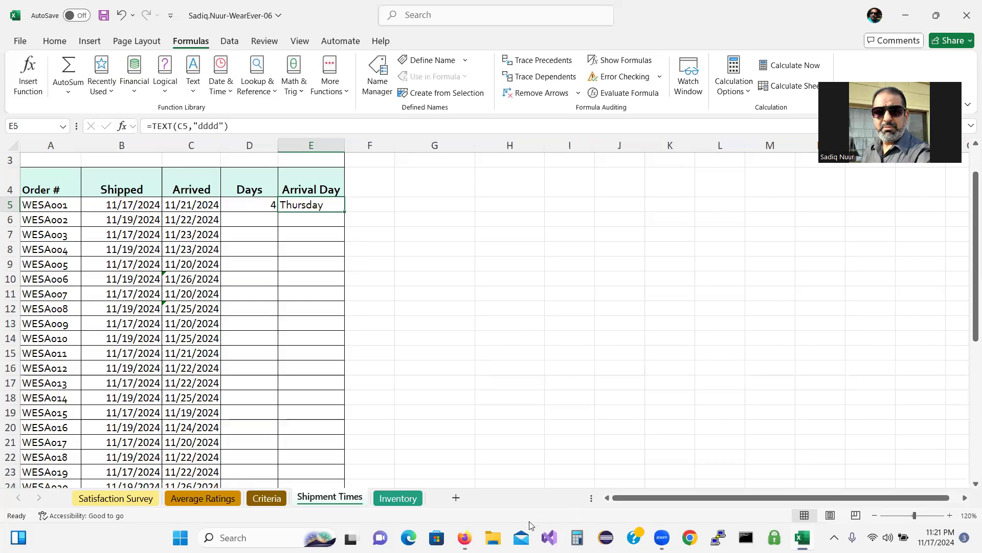
# Switch to the Firefox instructions and mark steps 3c, 3d, 3e and 3f as complete
pyautogui.click(463, 476)
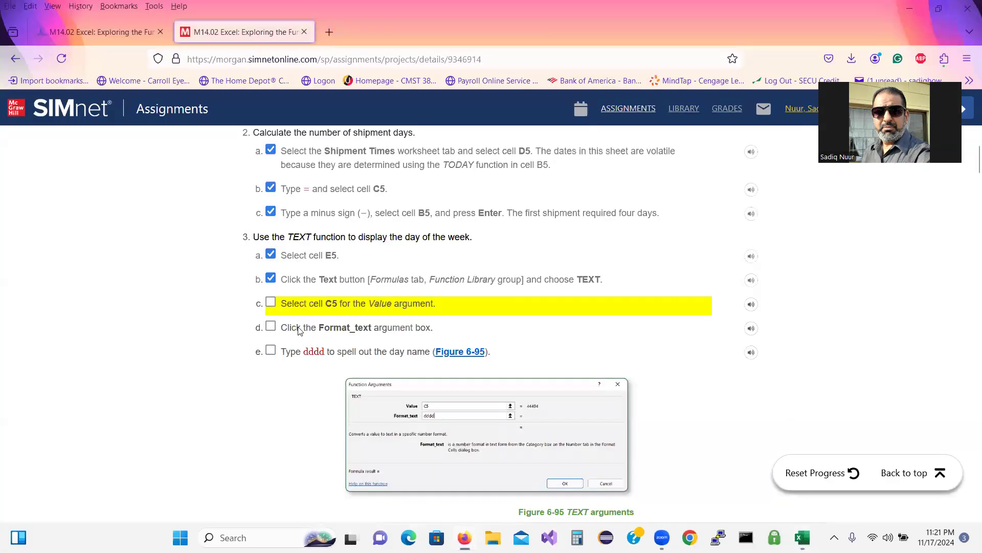
pyautogui.click(271, 303)
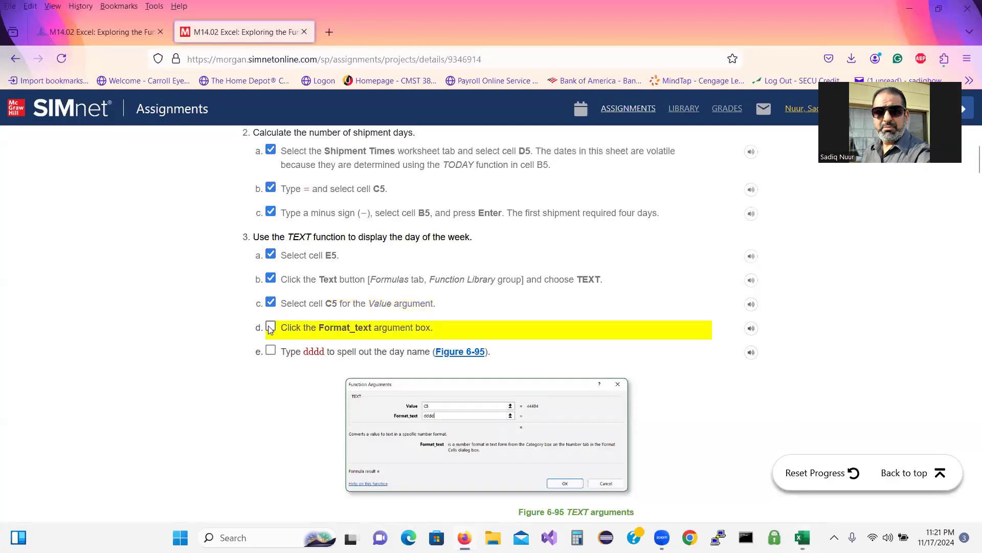
pyautogui.click(271, 326)
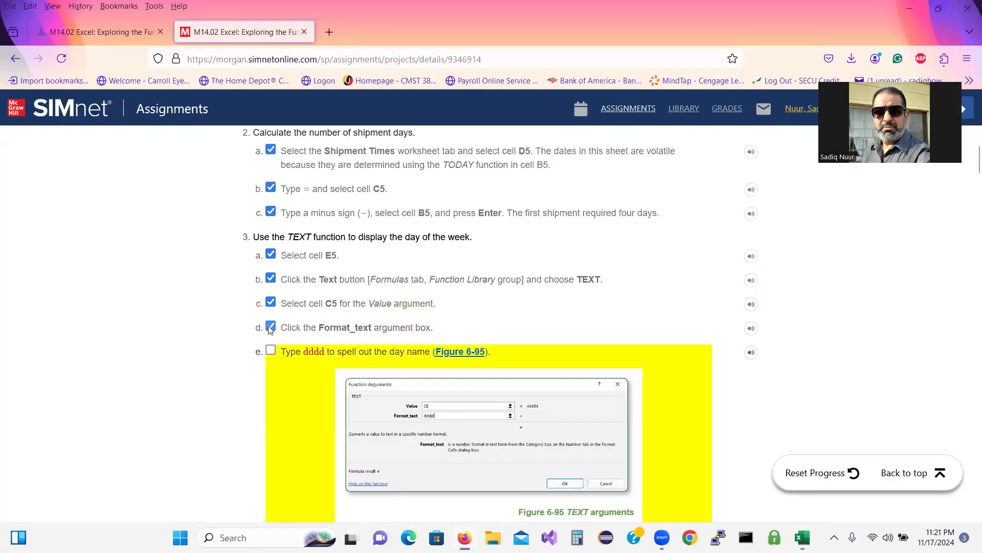
pyautogui.click(271, 351)
pyautogui.moveTo(977, 160); pyautogui.dragTo(968, 188)
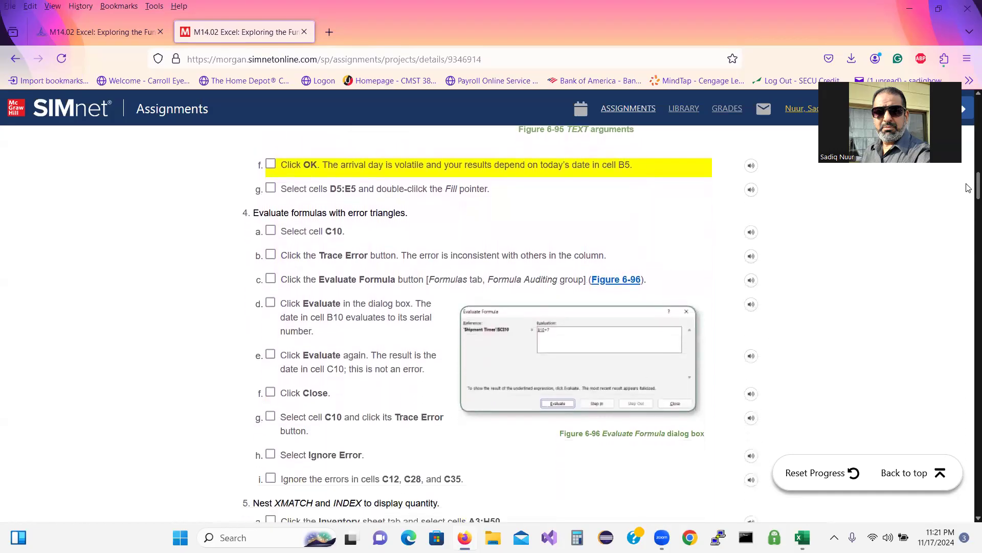
pyautogui.click(271, 164)
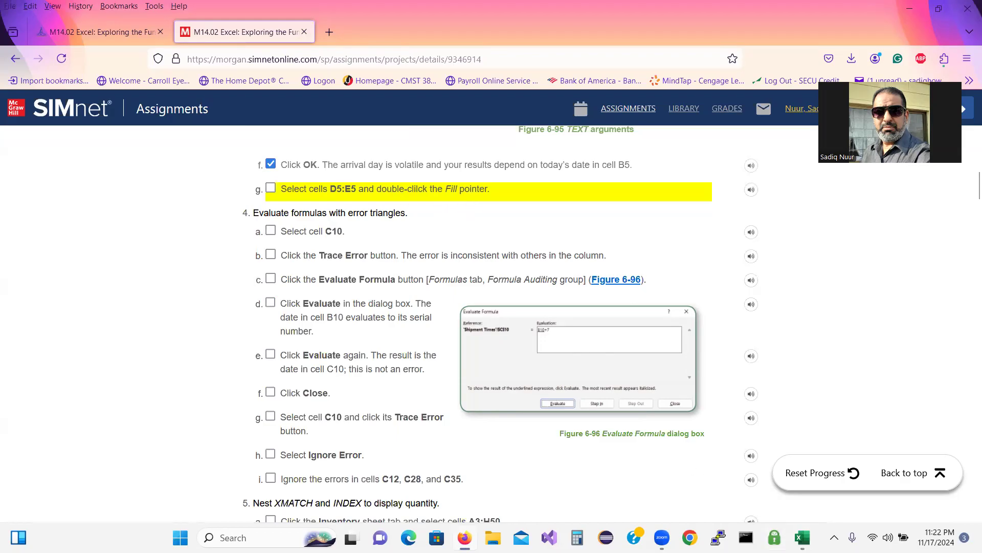
# Switch to Excel and fill the Days and Arrival Day formulas in D5:E5 down through row 40
pyautogui.click(802, 537)
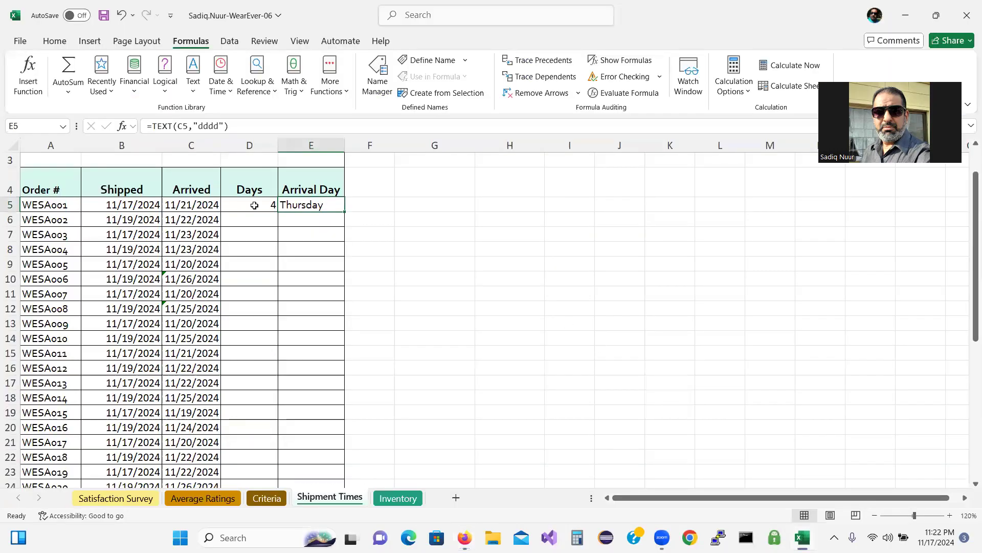
pyautogui.moveTo(253, 205); pyautogui.dragTo(297, 205)
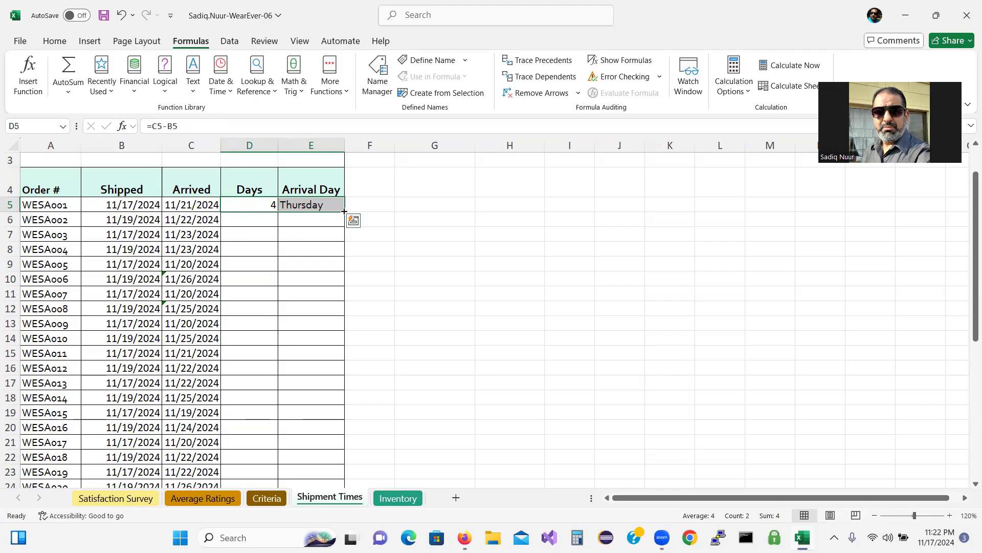
pyautogui.moveTo(344, 211)
pyautogui.mouseDown()
pyautogui.moveTo(354, 423)
pyautogui.moveTo(346, 496)
pyautogui.moveTo(340, 453)
pyautogui.moveTo(338, 463)
pyautogui.mouseUp()
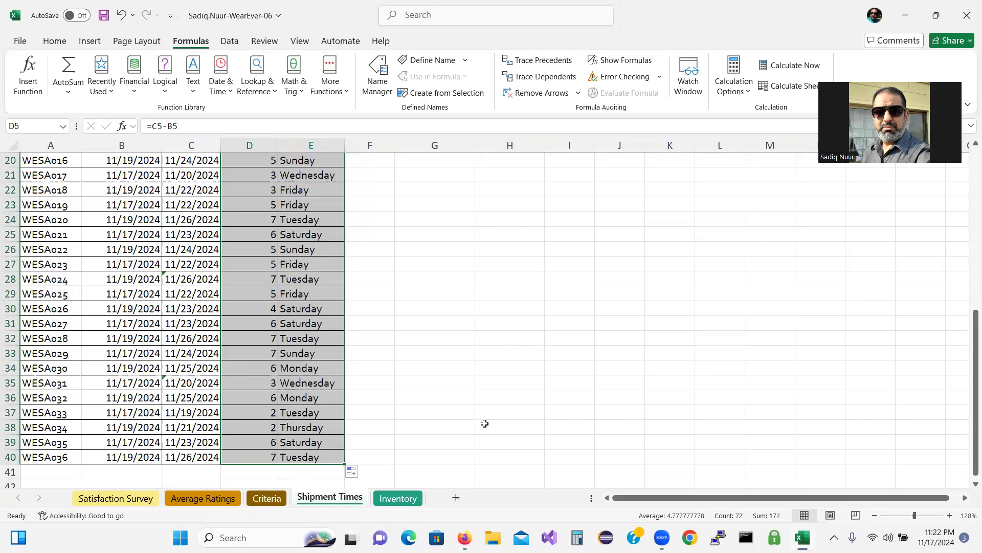
pyautogui.moveTo(969, 356); pyautogui.dragTo(967, 217)
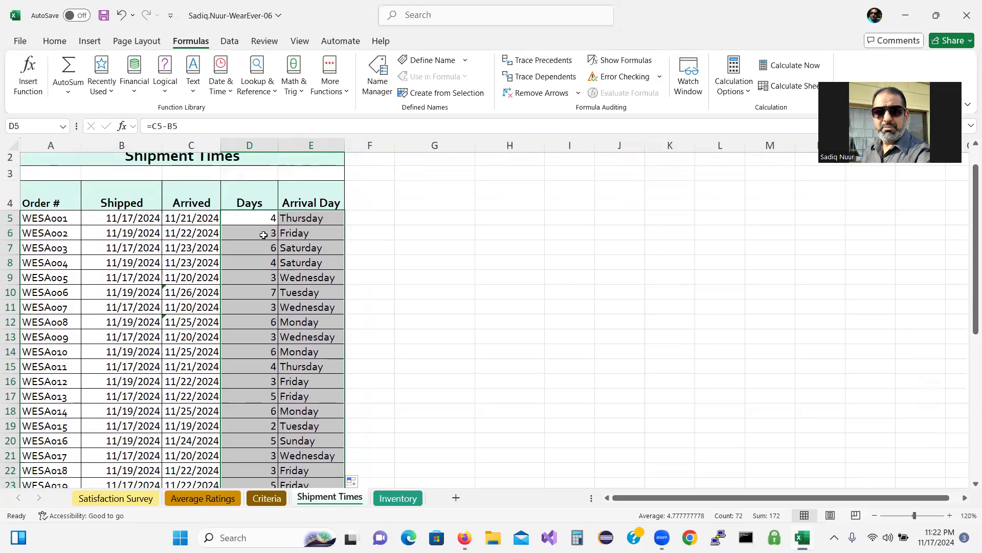
pyautogui.click(404, 246)
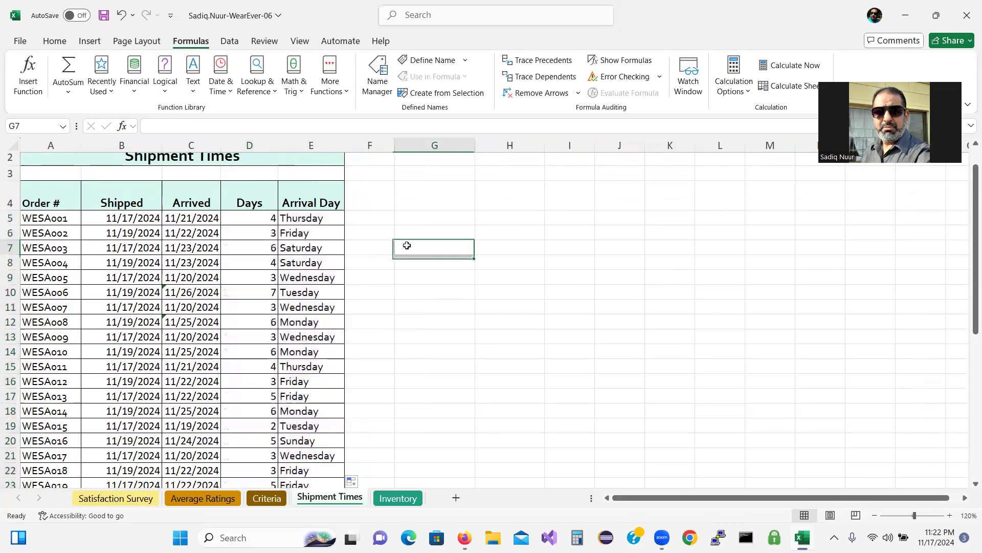
# Mark steps 3g and 4a as complete in the Firefox instructions and return to the Excel workbook
pyautogui.moveTo(464, 537)
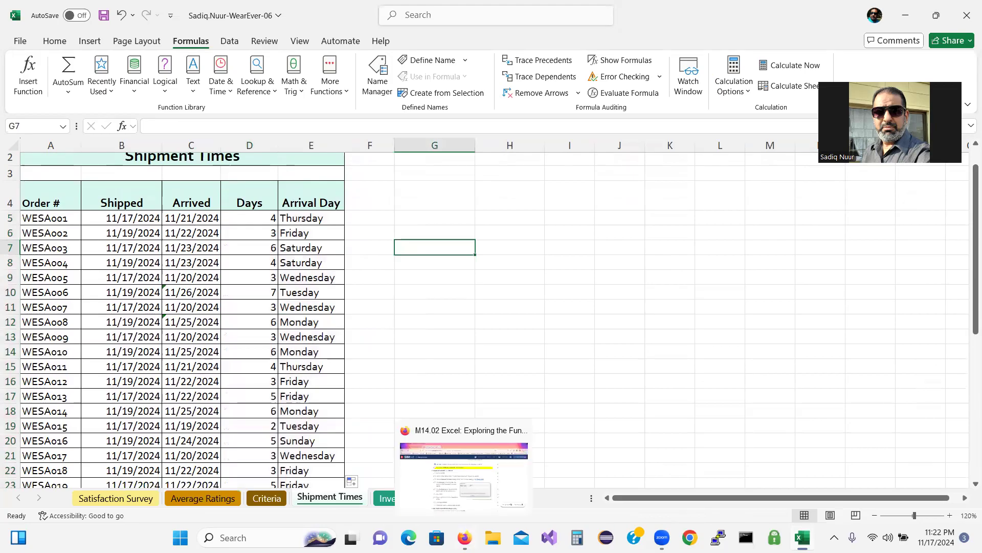
pyautogui.click(485, 447)
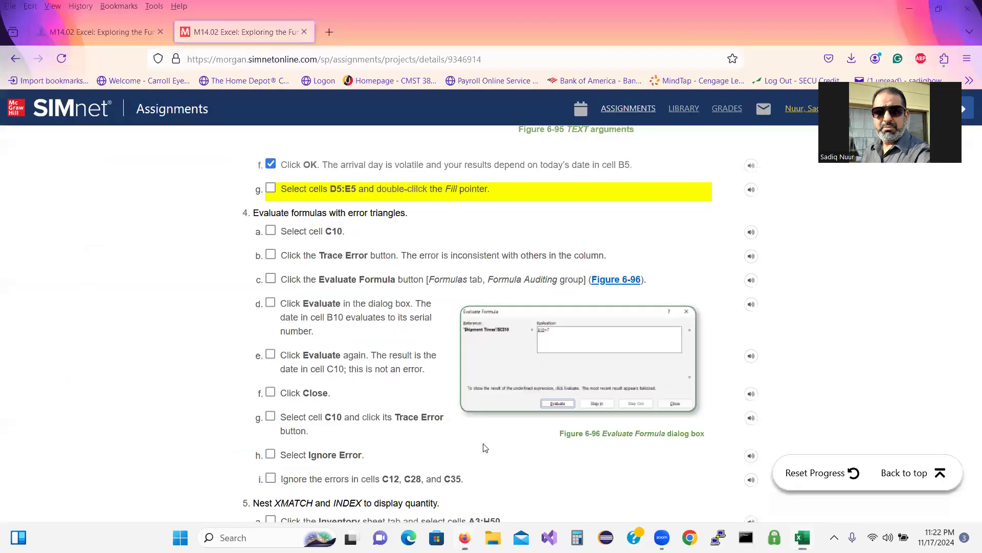
pyautogui.click(270, 189)
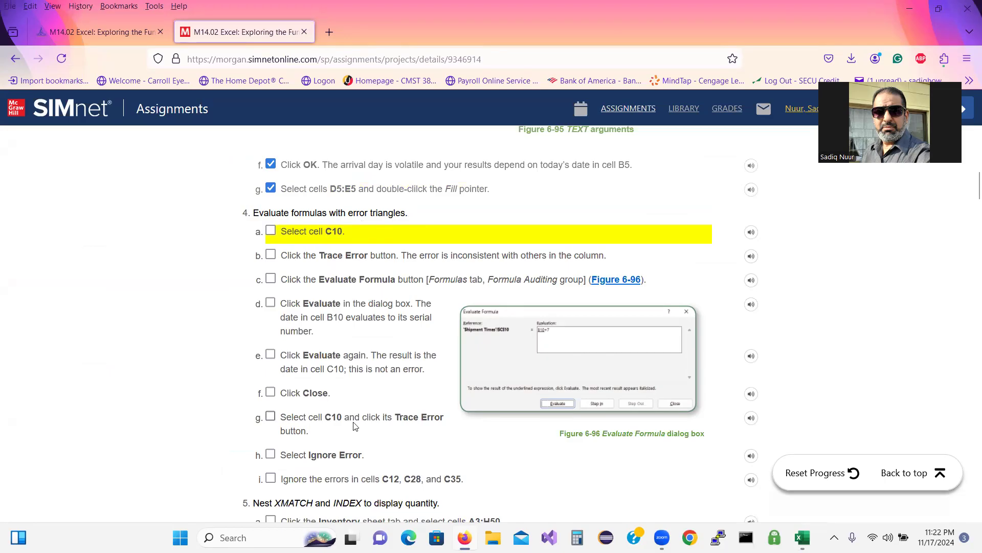
pyautogui.click(271, 231)
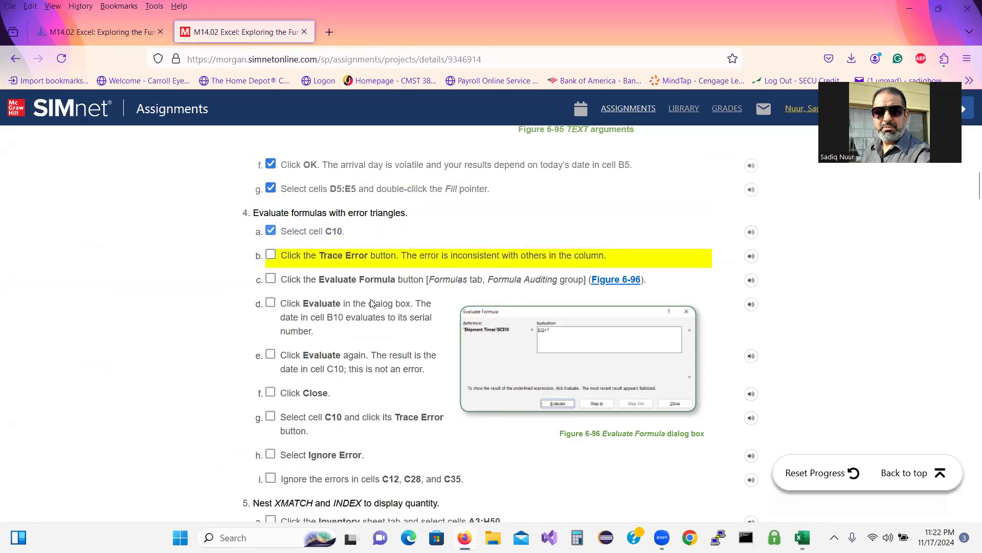
pyautogui.click(802, 538)
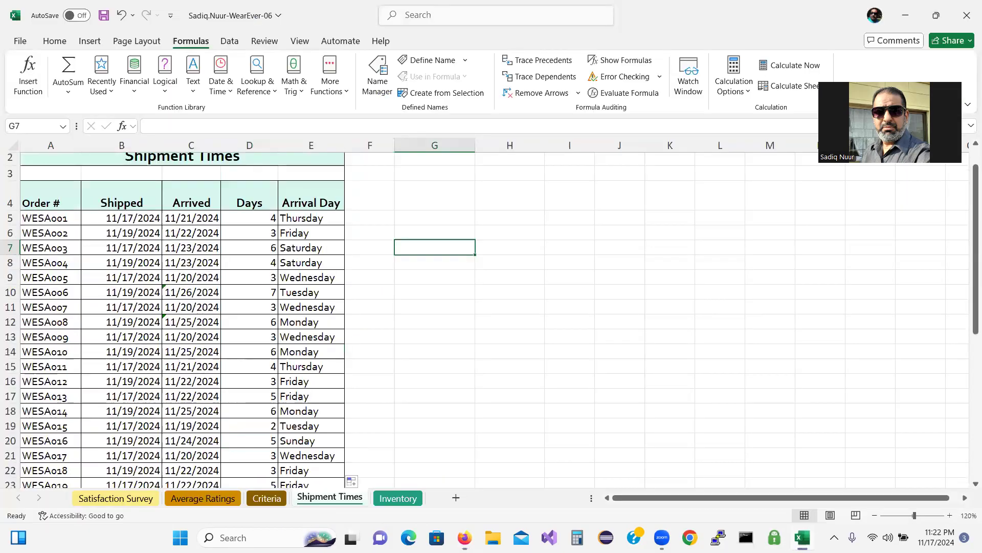
# Select cell C10 on the Shipment Times sheet and examine the error options offered for its inconsistent formula
pyautogui.click(202, 292)
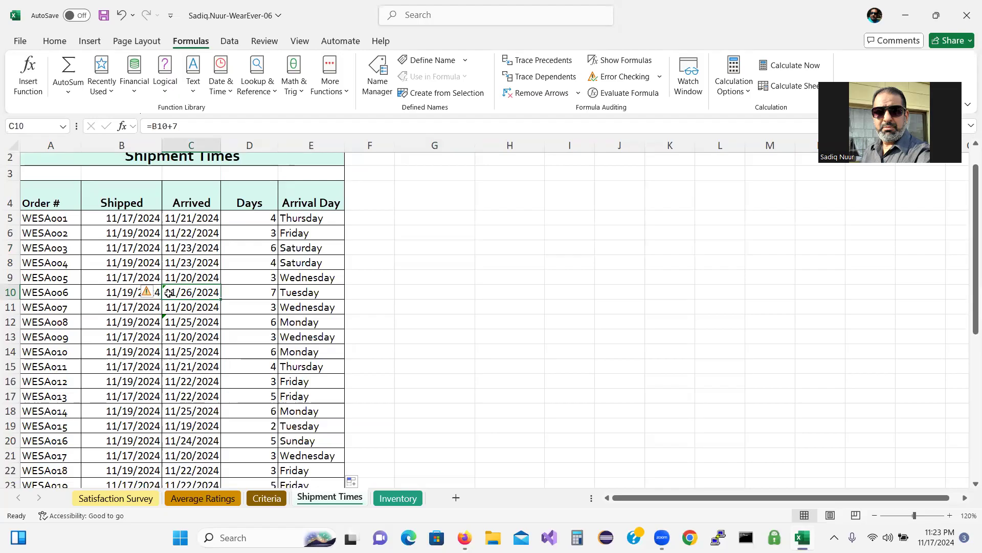
pyautogui.moveTo(148, 292)
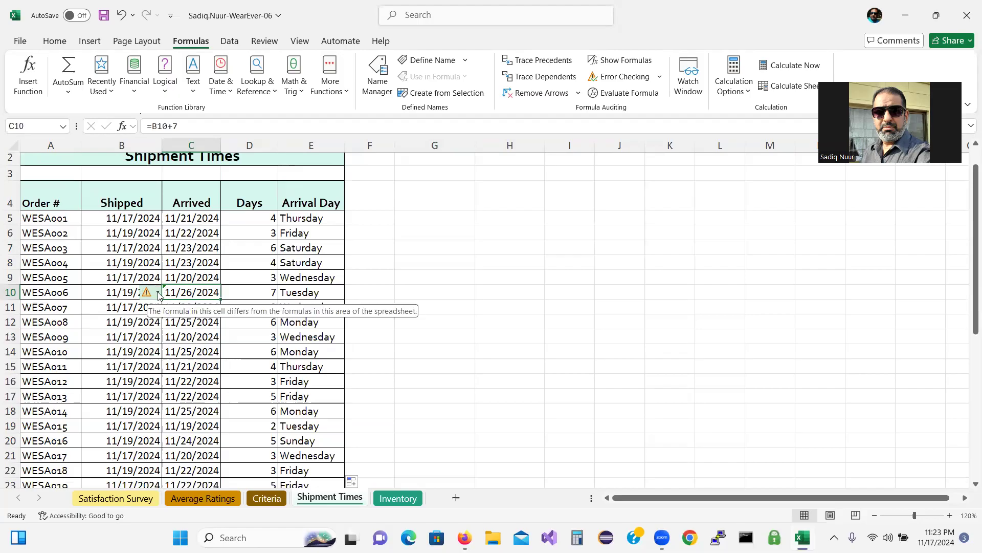
pyautogui.click(158, 293)
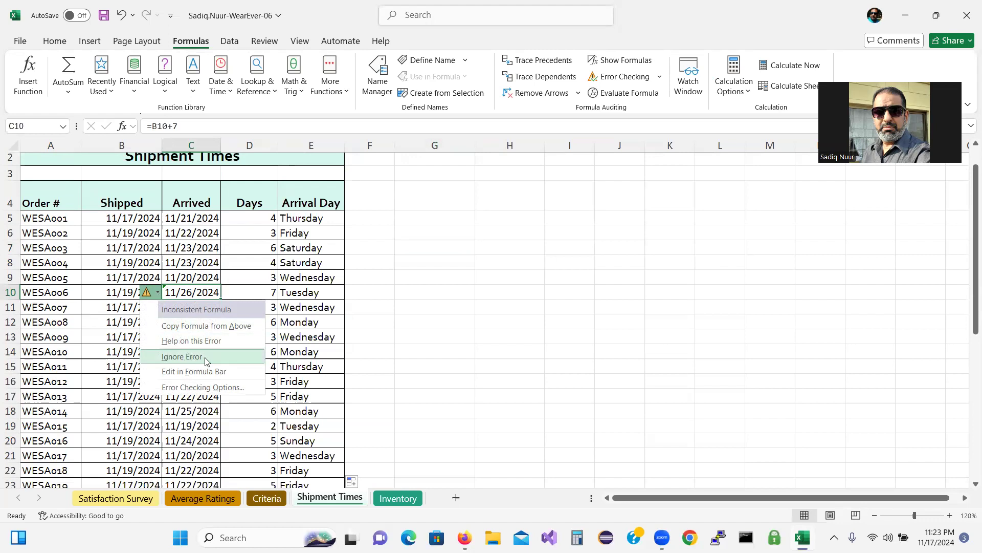
pyautogui.click(514, 324)
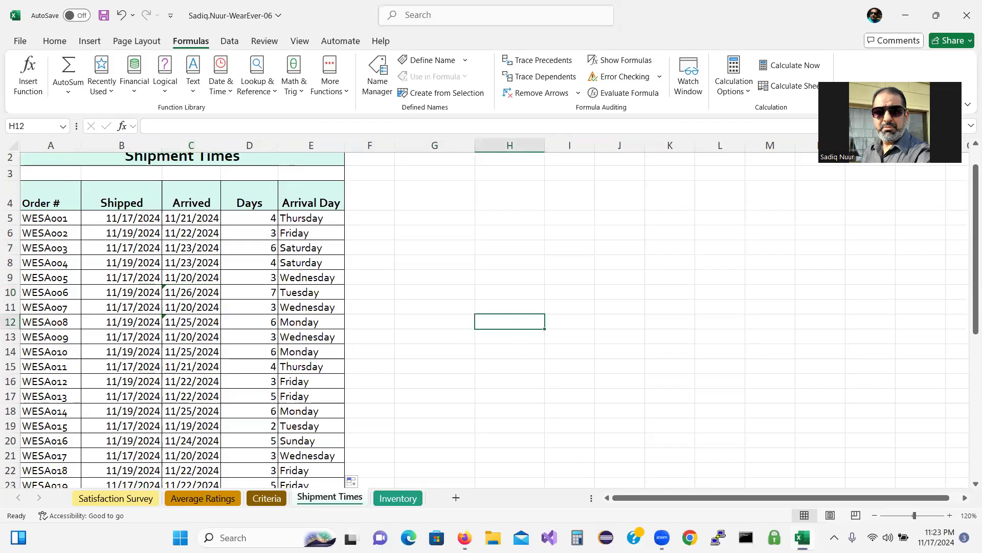
pyautogui.click(195, 291)
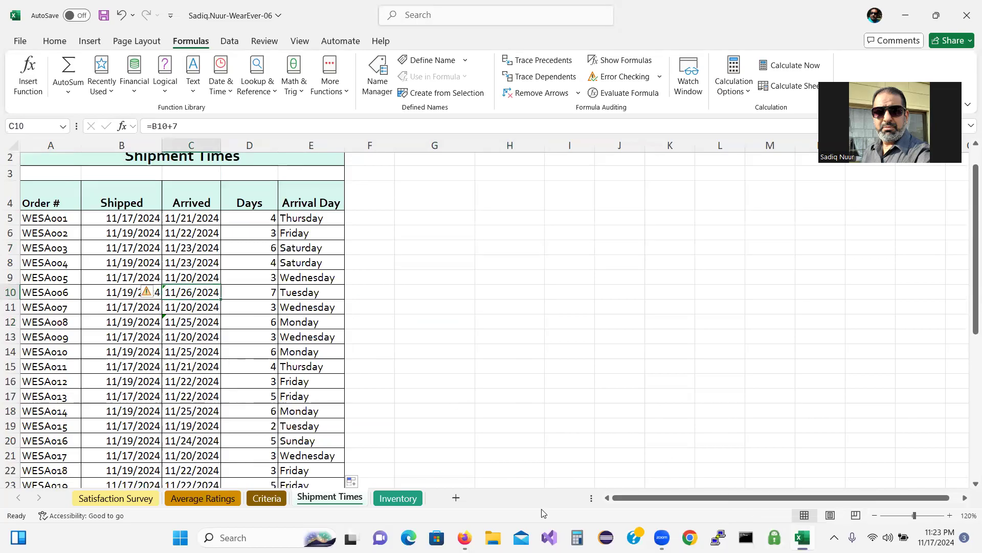
# Mark step 4b as complete in the Firefox instructions and return to the Excel workbook
pyautogui.click(464, 537)
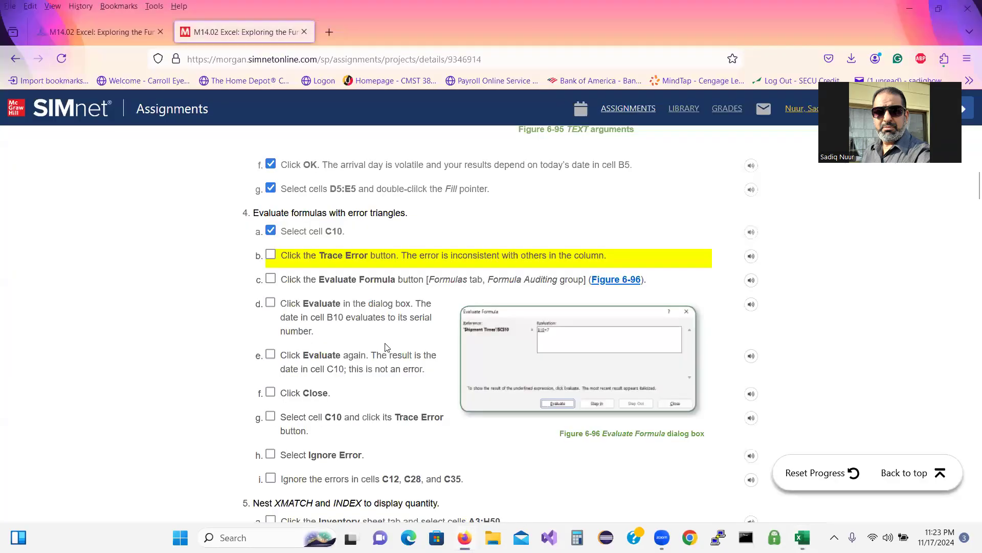
pyautogui.click(271, 254)
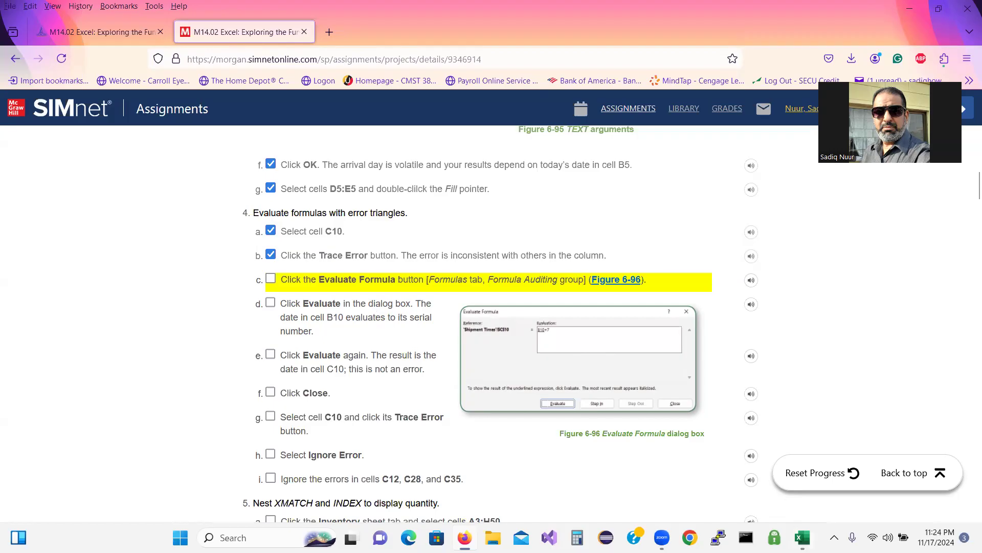
pyautogui.click(803, 538)
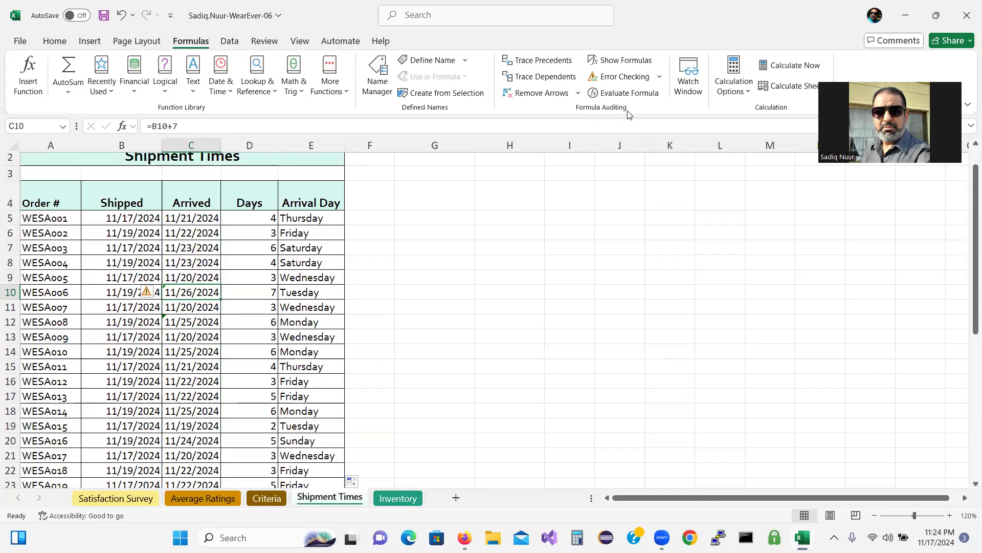
pyautogui.press('ctrl')
pyautogui.press('ctrl')
pyautogui.press('ctrl')
pyautogui.press('ctrl')
pyautogui.press('ctrl')
pyautogui.press('ctrl')
pyautogui.press('ctrl')
pyautogui.press('ctrl')
# Try to run the Trace Error command on cell C10
pyautogui.click(660, 77)
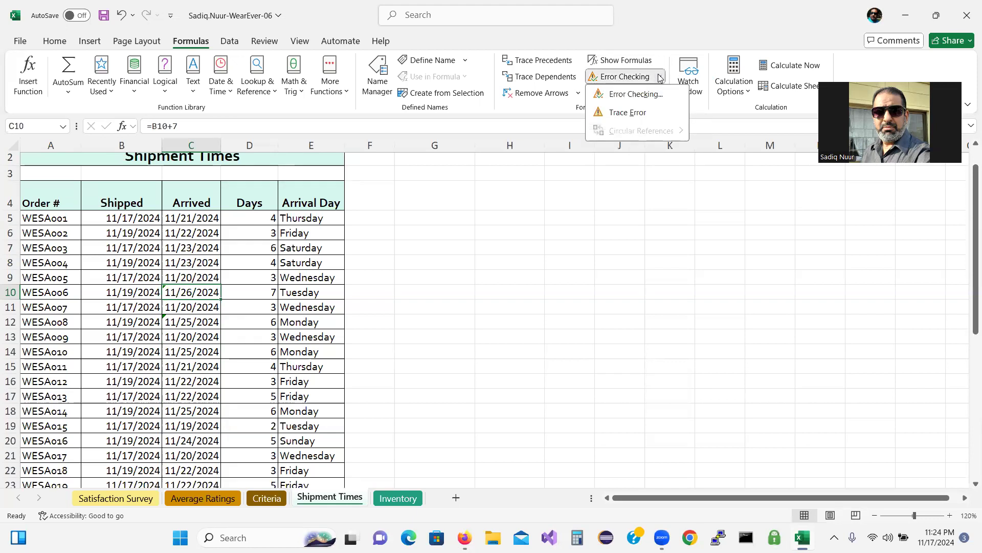
pyautogui.click(637, 113)
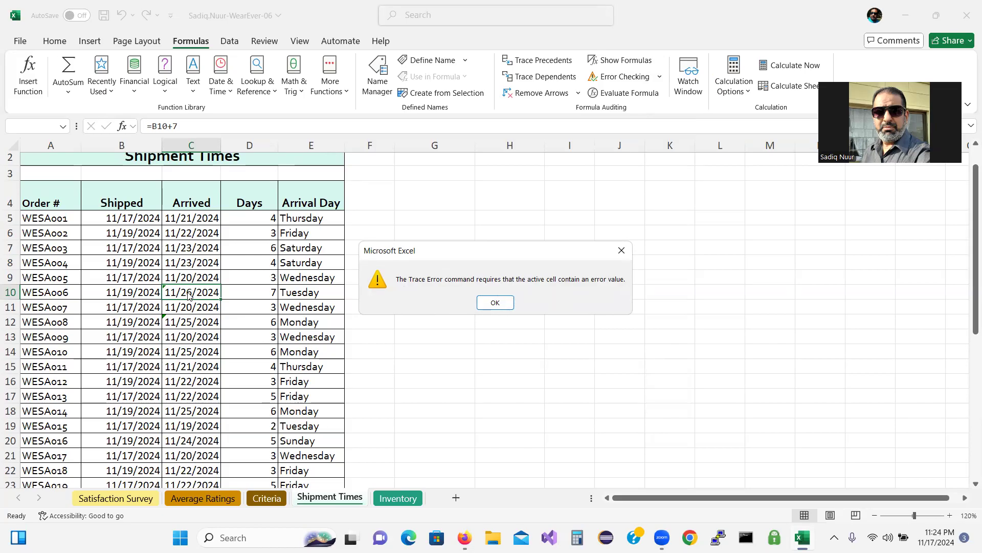
pyautogui.click(495, 303)
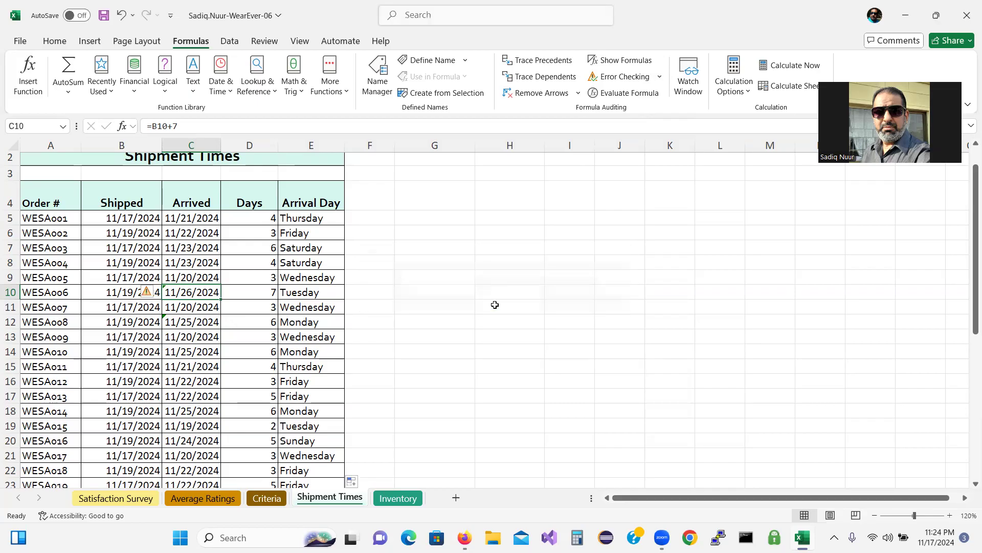
# Run Evaluate Formula on cell C10, evaluating B10 and then the full expression, and close the evaluation
pyautogui.click(629, 94)
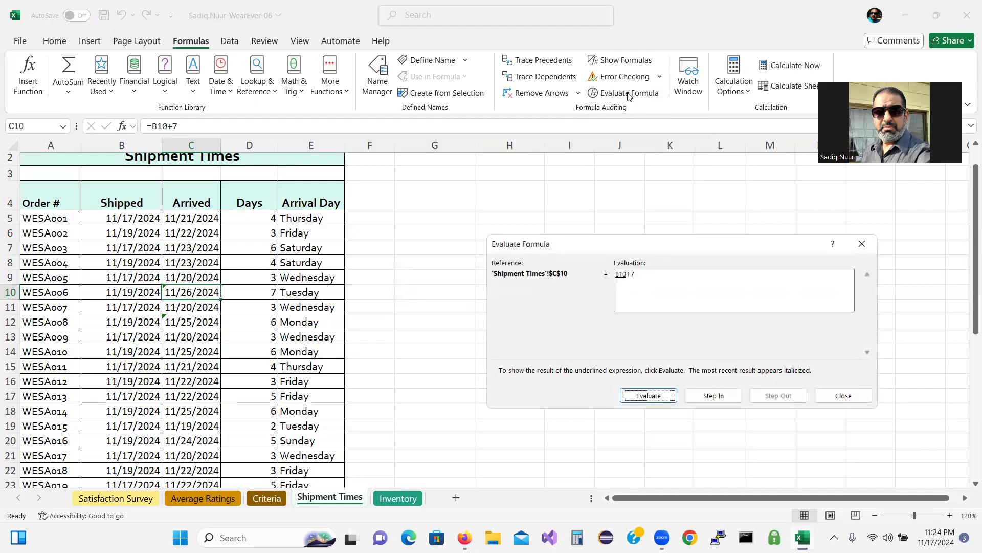
pyautogui.moveTo(667, 240); pyautogui.dragTo(643, 190)
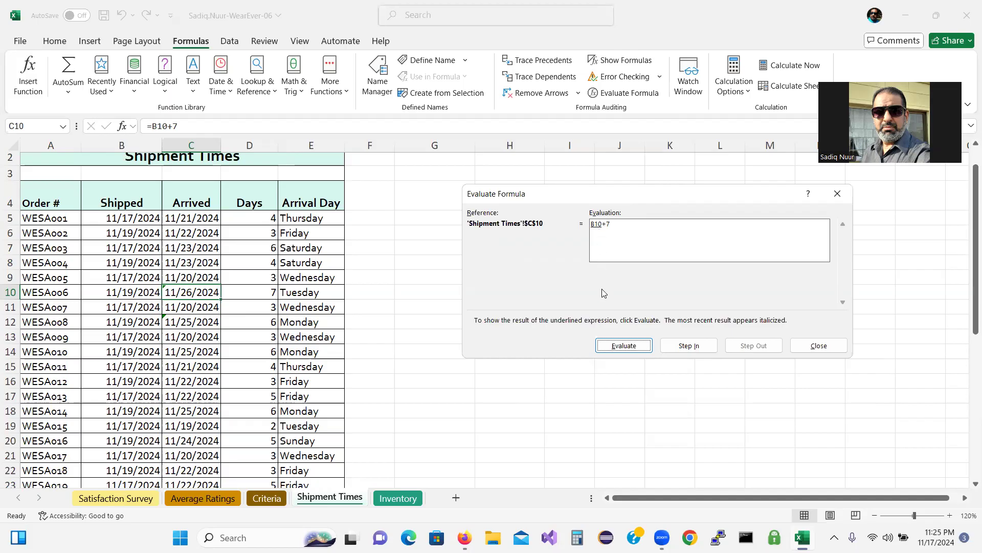
pyautogui.click(620, 348)
pyautogui.click(464, 538)
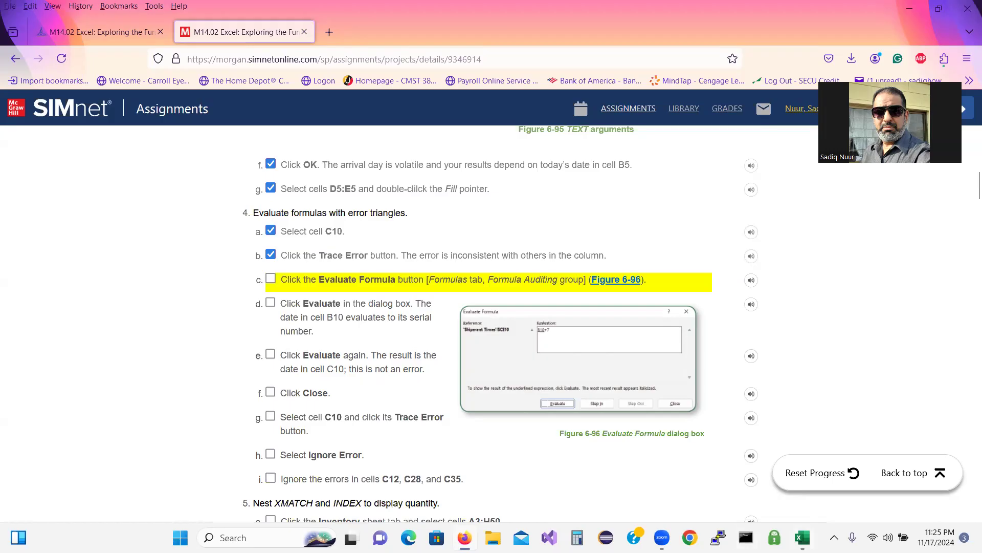
pyautogui.click(803, 537)
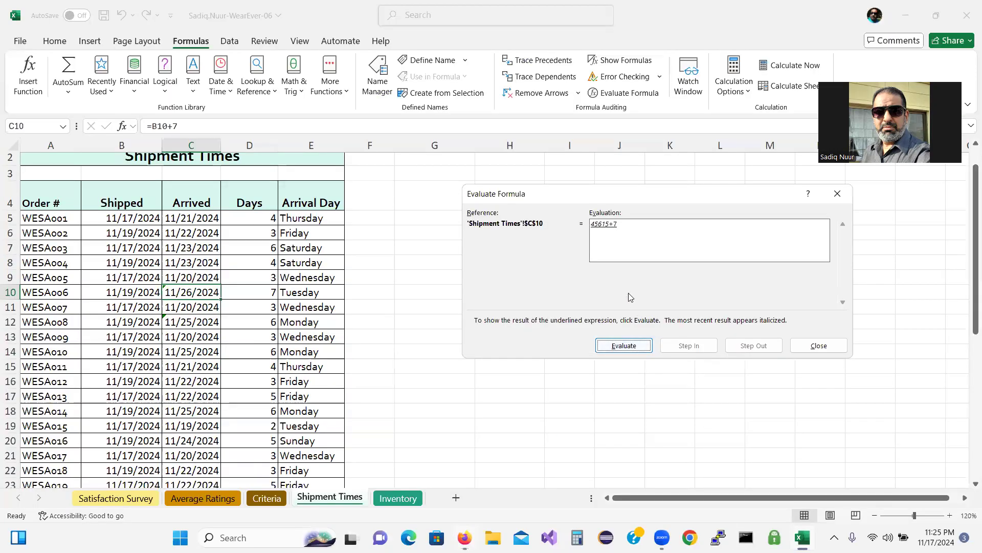
pyautogui.click(619, 348)
pyautogui.click(819, 346)
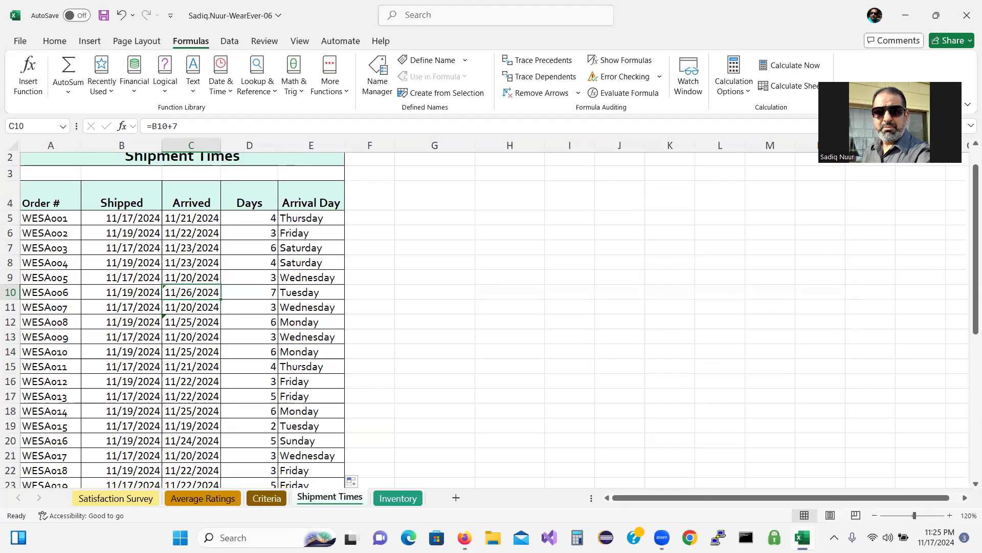
# Switch to the Firefox instructions and mark steps 4c through 4h as complete
pyautogui.click(803, 537)
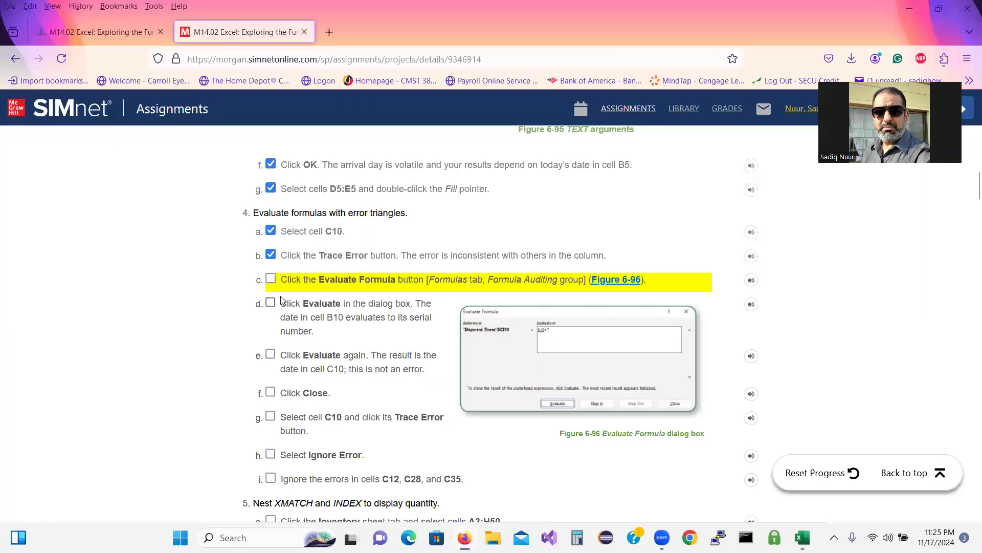
pyautogui.click(271, 278)
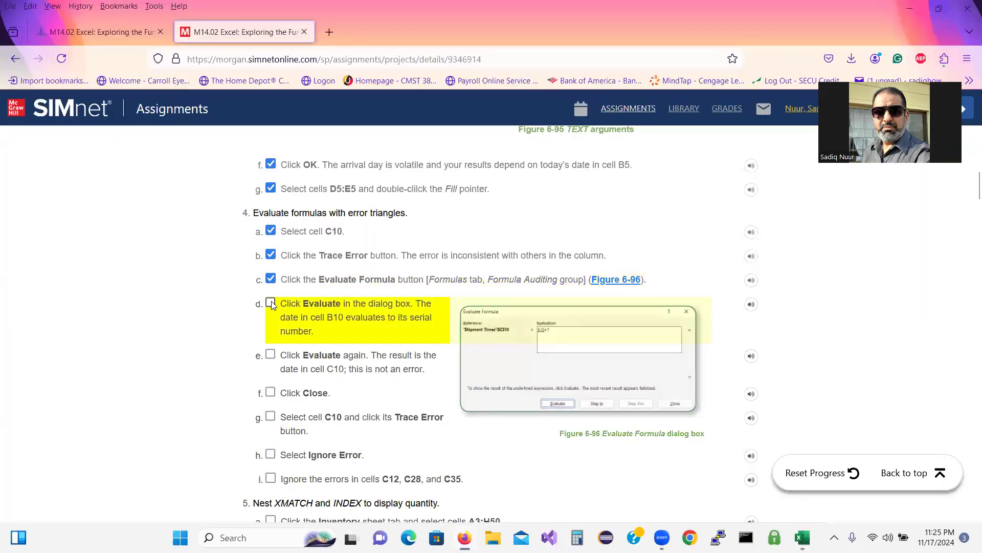
pyautogui.click(271, 303)
pyautogui.click(272, 354)
pyautogui.click(272, 395)
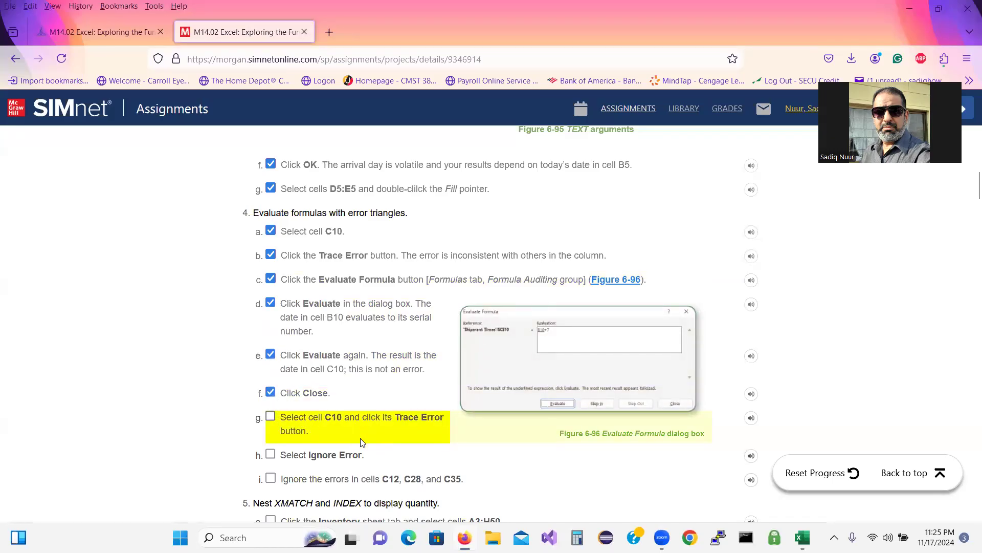
pyautogui.click(270, 416)
pyautogui.click(271, 453)
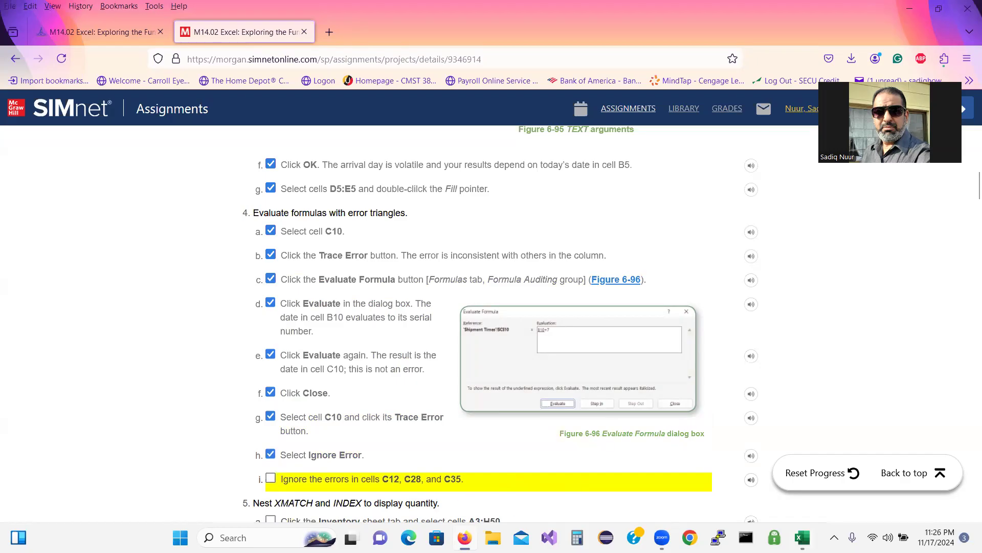
# Switch to Excel and ignore the inconsistent-formula errors in cells C10 and C12
pyautogui.click(802, 537)
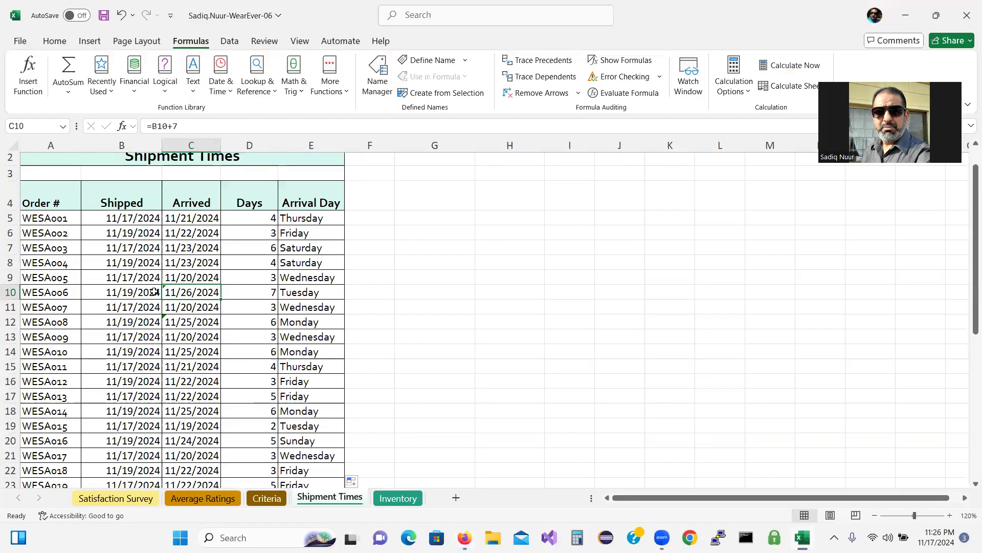
pyautogui.moveTo(168, 288)
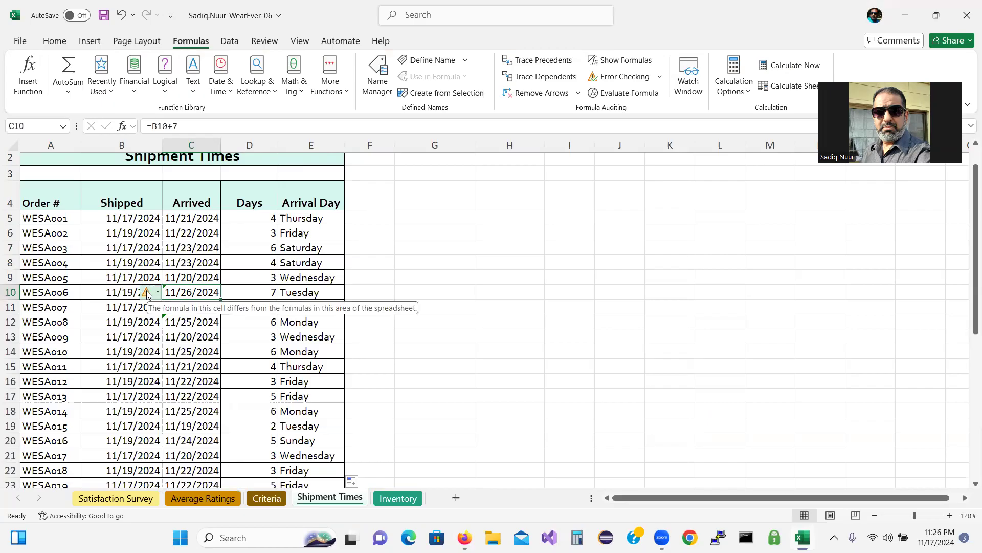
pyautogui.click(161, 294)
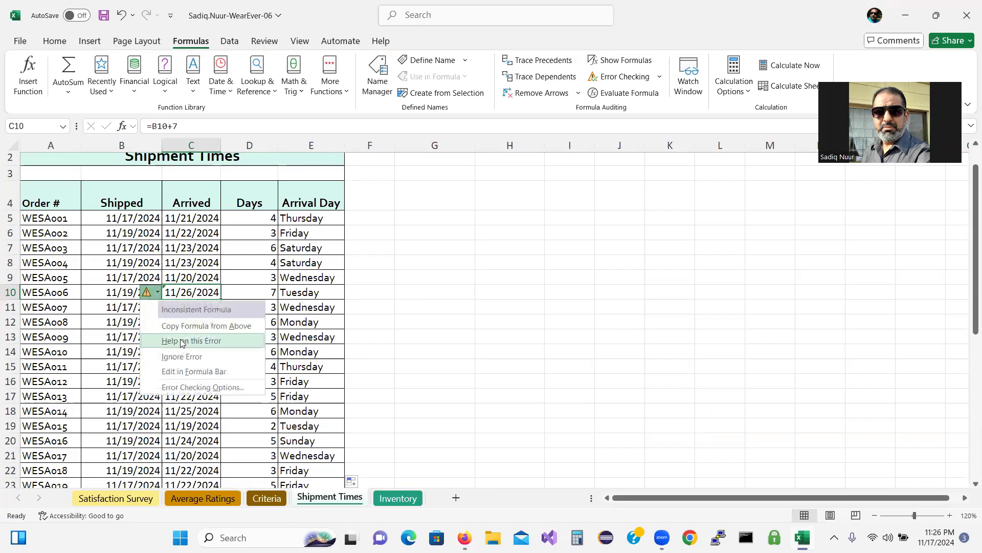
pyautogui.click(181, 356)
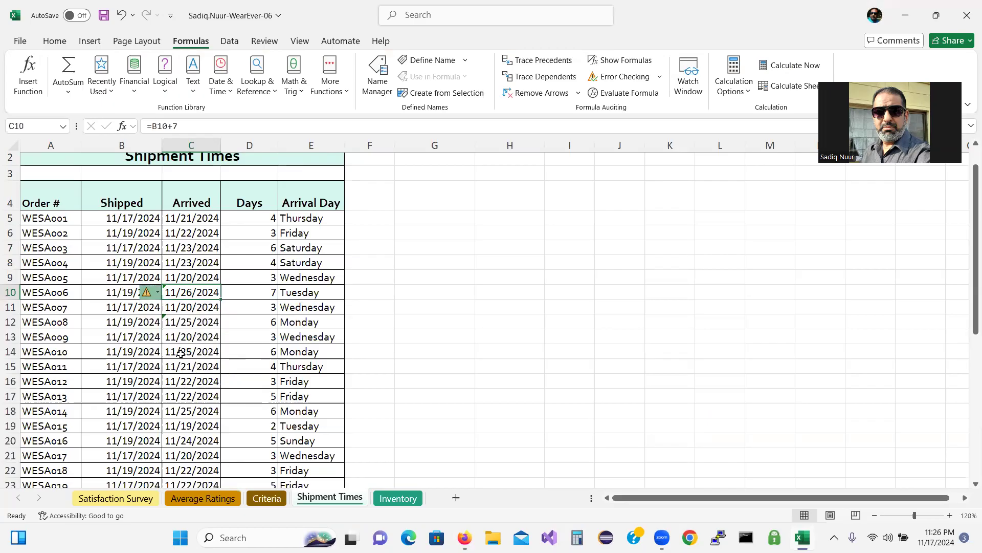
pyautogui.click(175, 323)
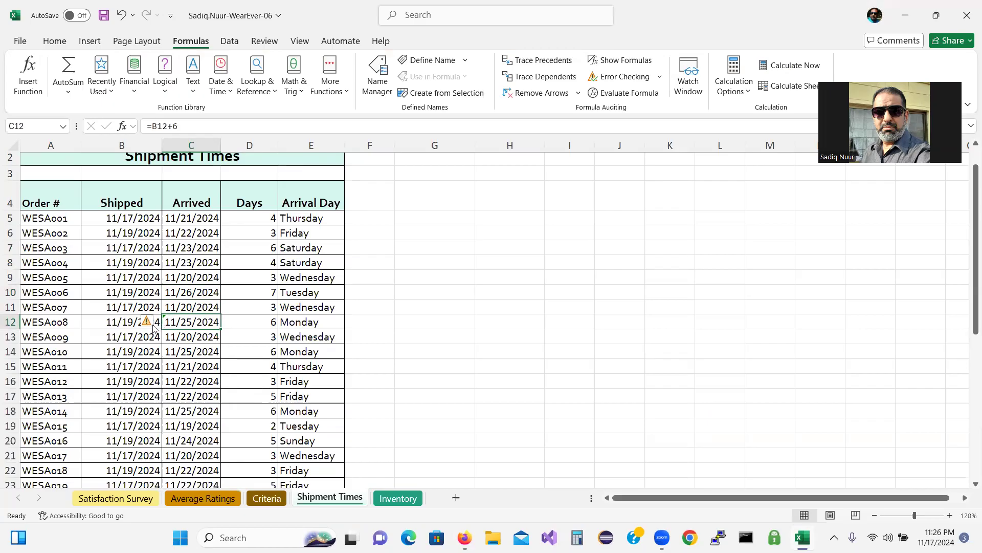
pyautogui.click(157, 324)
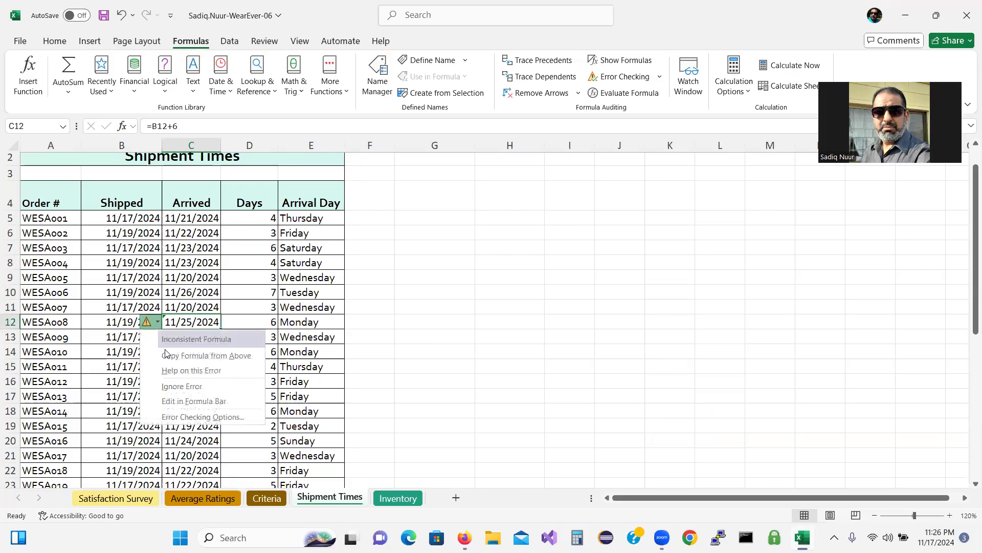
pyautogui.click(170, 389)
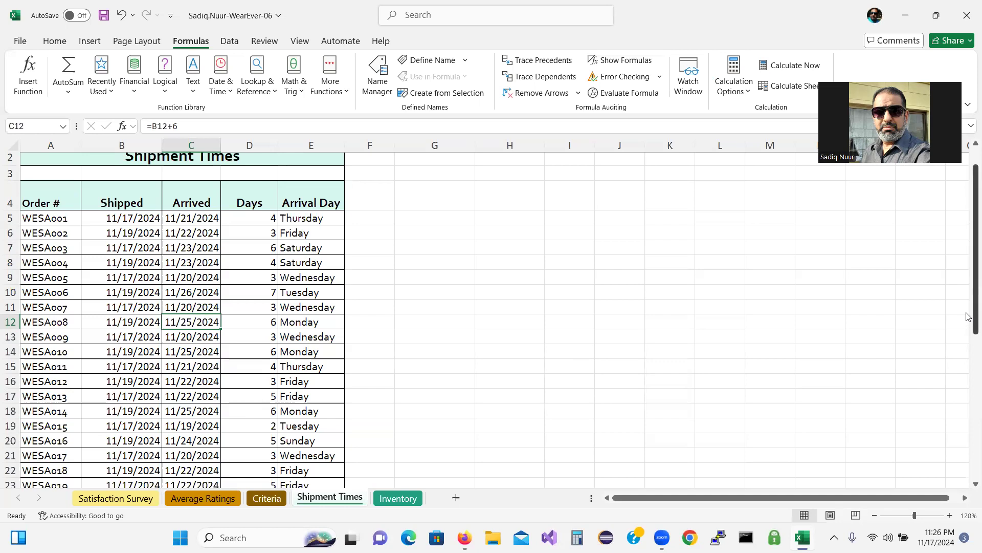
# Ignore the inconsistent-formula errors in cells C28 and C35 of the Arrived column
pyautogui.moveTo(967, 311); pyautogui.dragTo(967, 439)
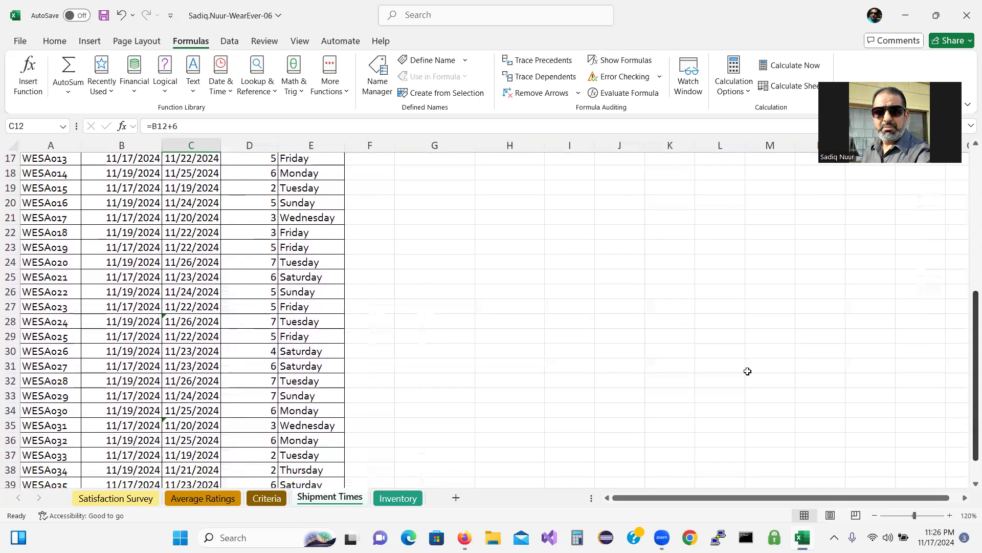
pyautogui.click(180, 322)
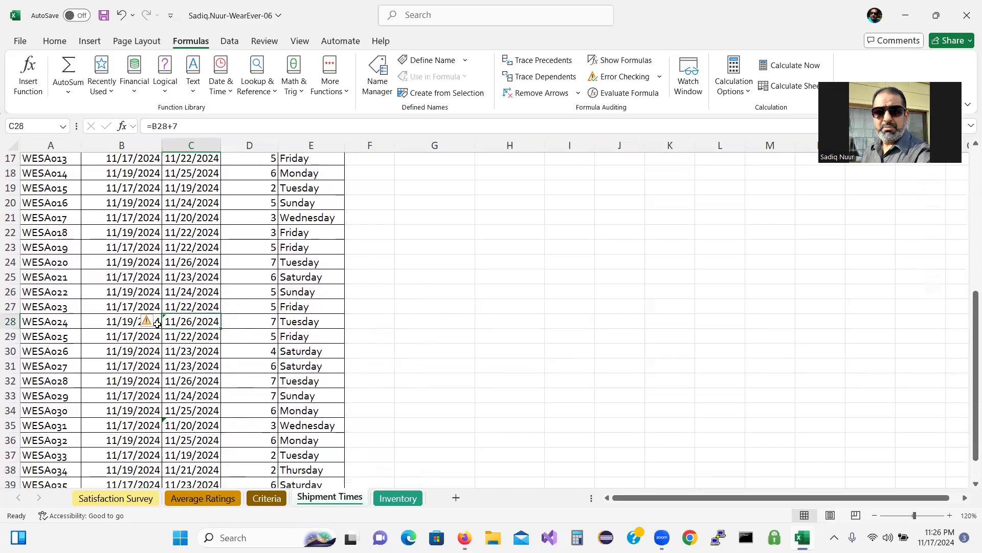
pyautogui.click(157, 323)
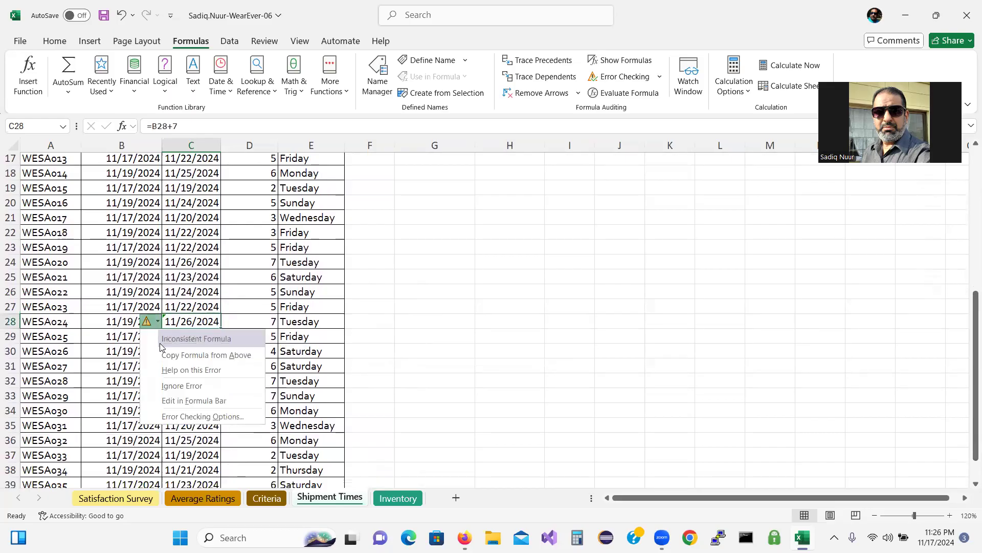
pyautogui.click(167, 387)
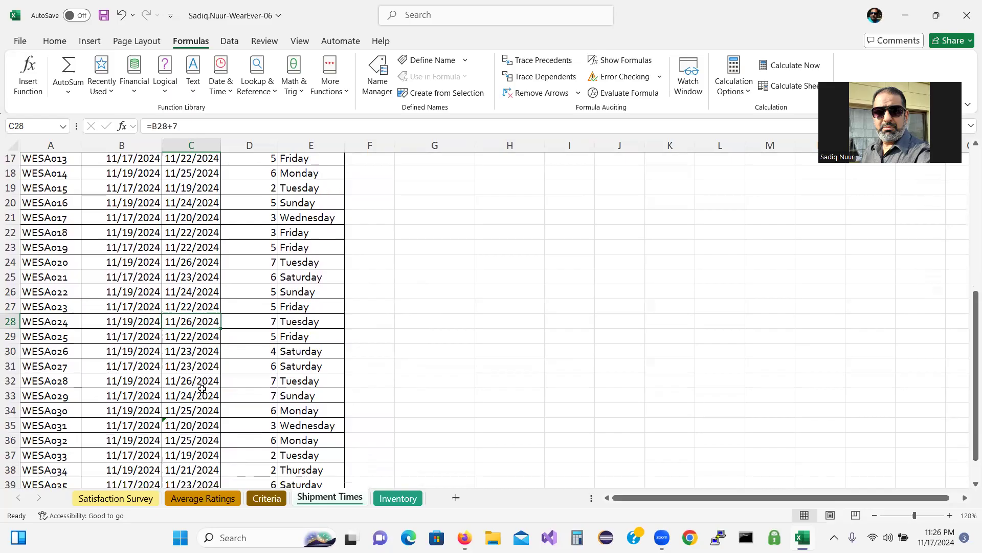
pyautogui.click(190, 430)
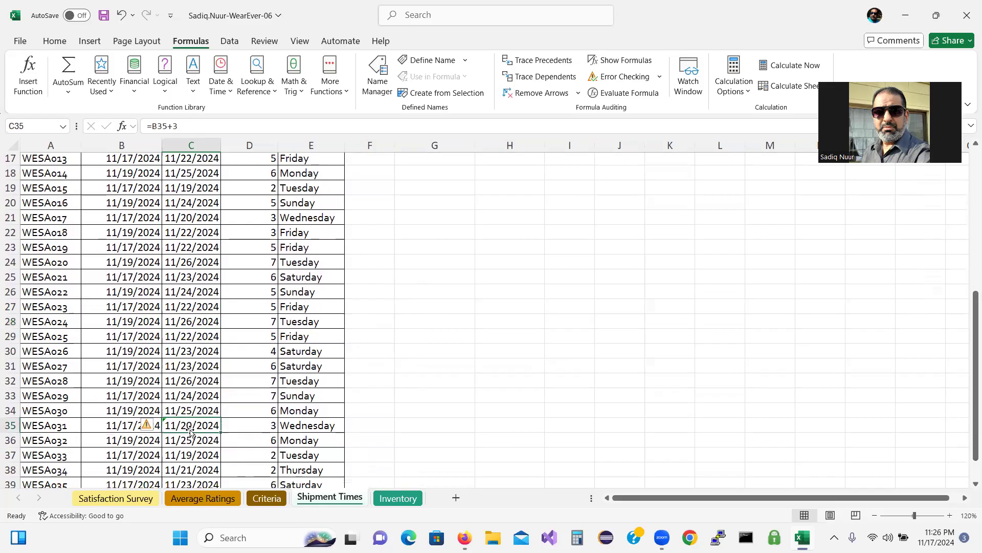
pyautogui.click(157, 426)
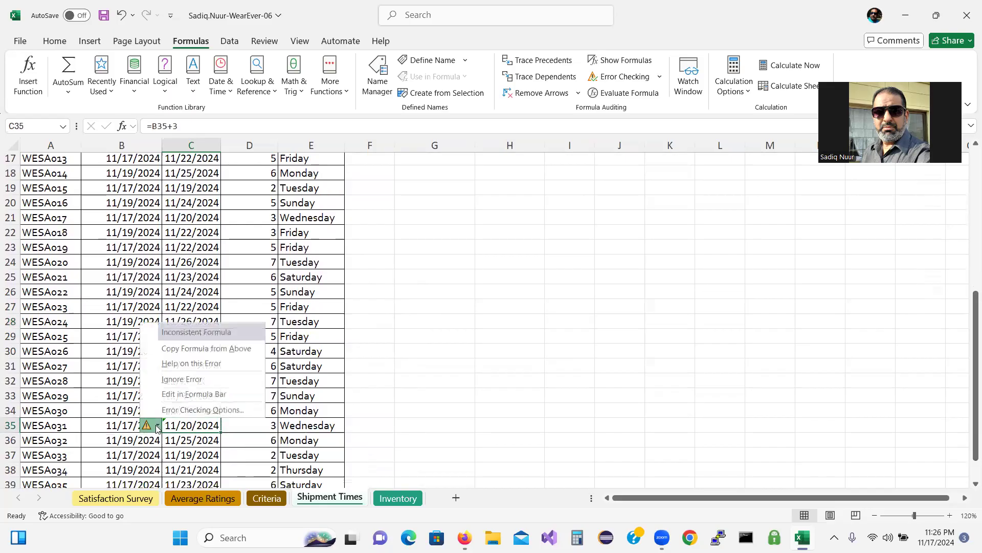
pyautogui.click(174, 380)
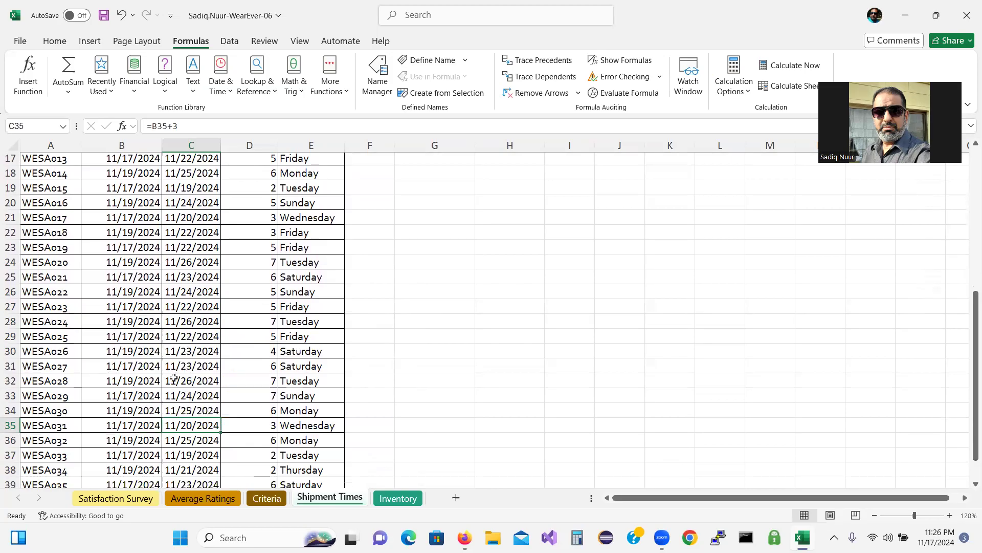
pyautogui.click(509, 376)
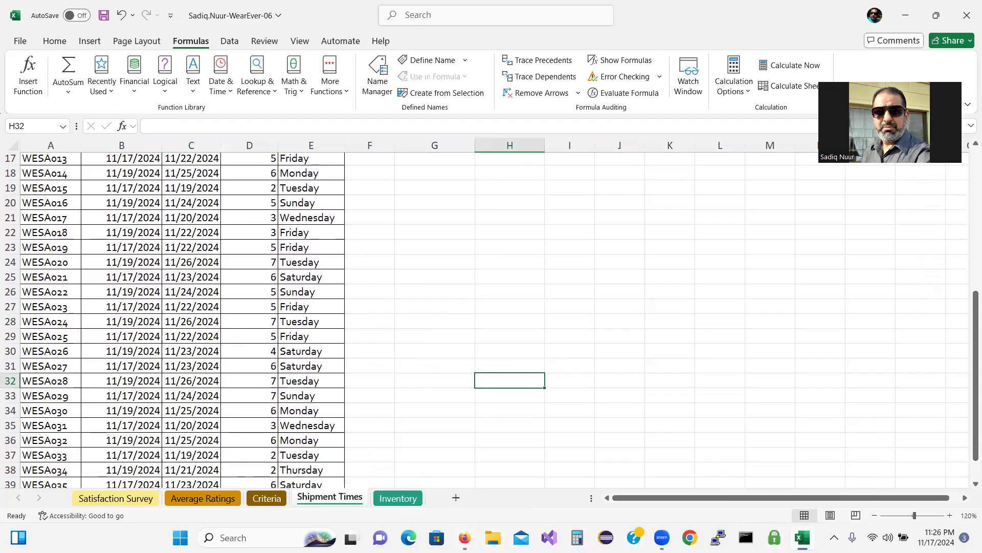
# Switch to the Firefox instructions and mark step 4i as complete, showing the step 5 instructions
pyautogui.click(464, 537)
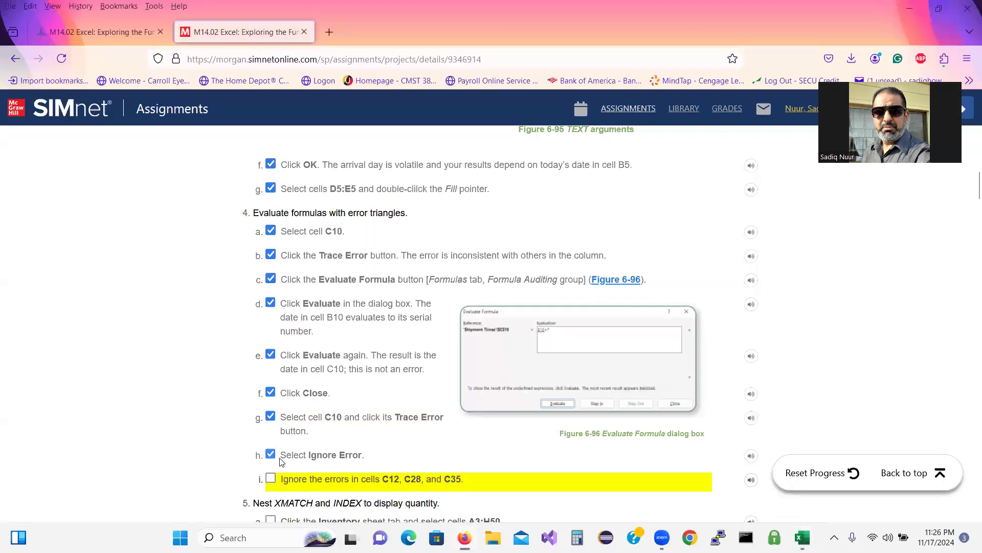
pyautogui.click(270, 477)
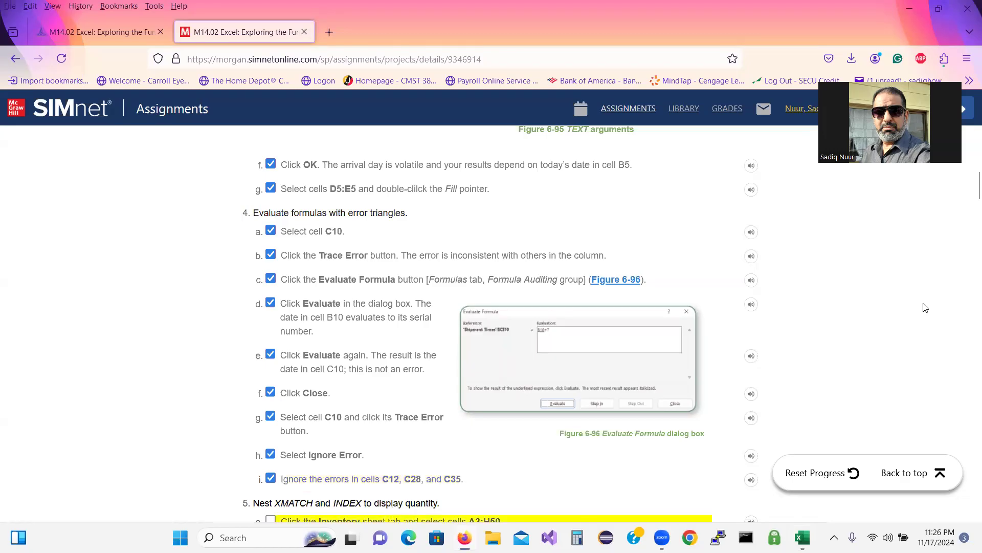
pyautogui.moveTo(969, 187); pyautogui.dragTo(969, 210)
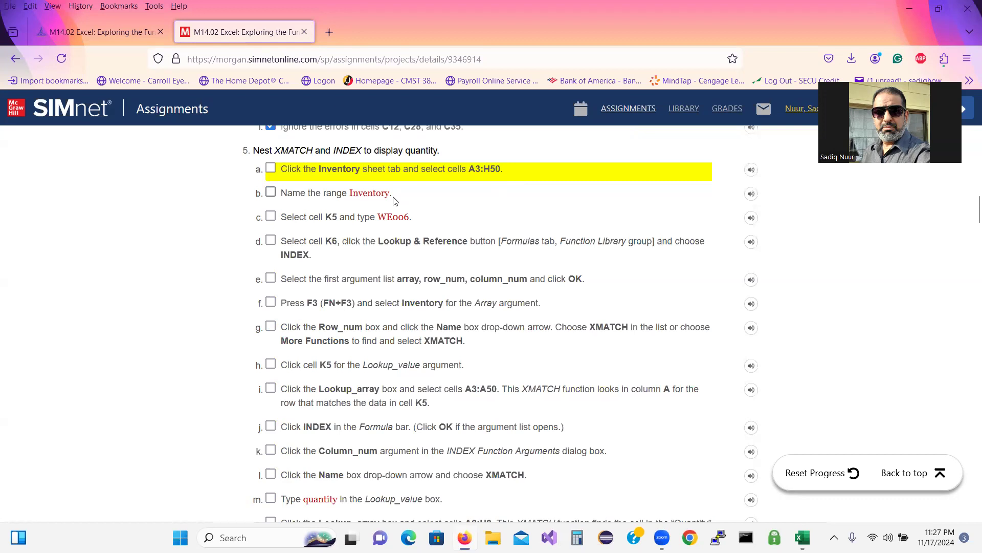
# Switch to Excel and select cells A3:H50 on the Inventory sheet
pyautogui.click(798, 536)
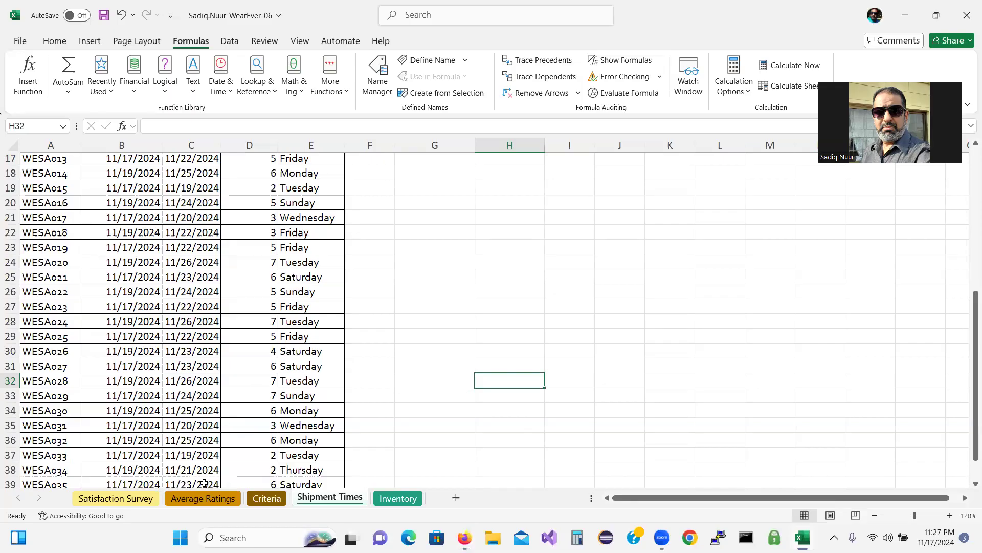
pyautogui.click(397, 499)
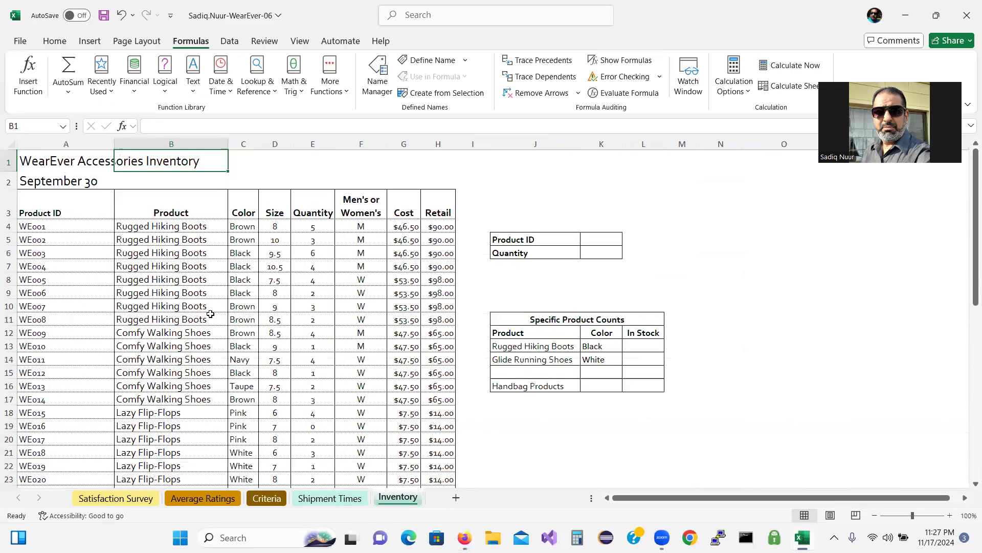
pyautogui.moveTo(57, 203); pyautogui.dragTo(438, 453)
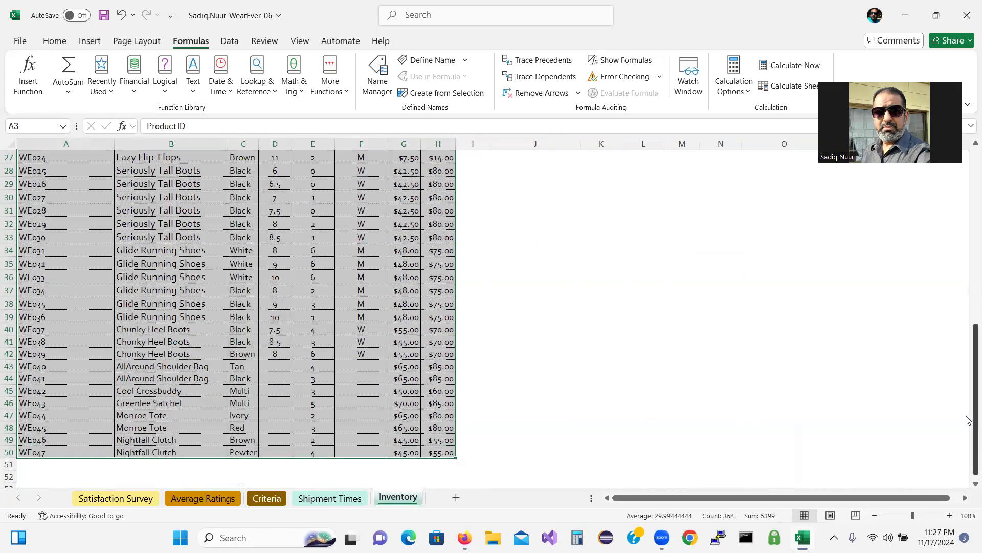
pyautogui.moveTo(968, 418); pyautogui.dragTo(968, 226)
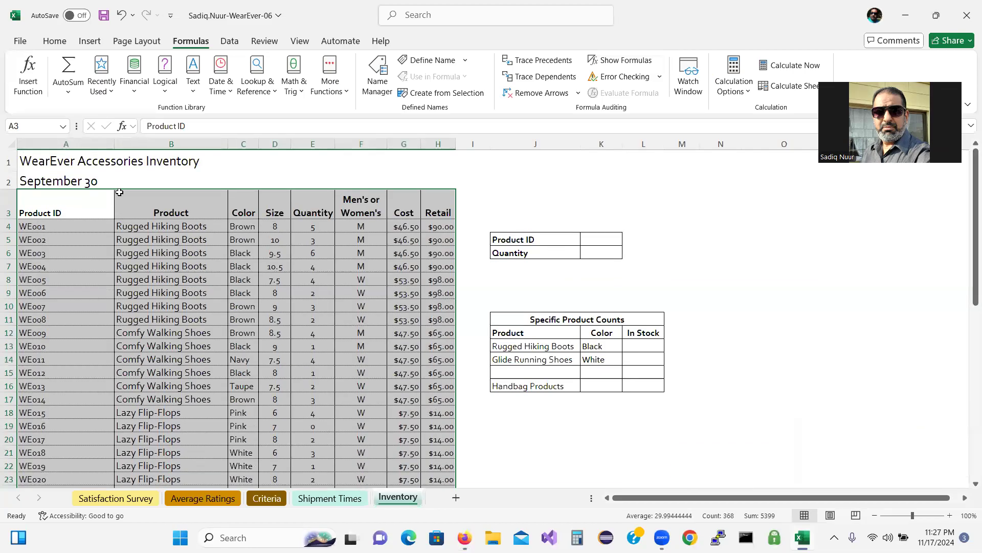
pyautogui.click(35, 126)
# Copy the name Inventory from step 5b of the Firefox instructions and assign it to the selected range in Excel
pyautogui.click(464, 537)
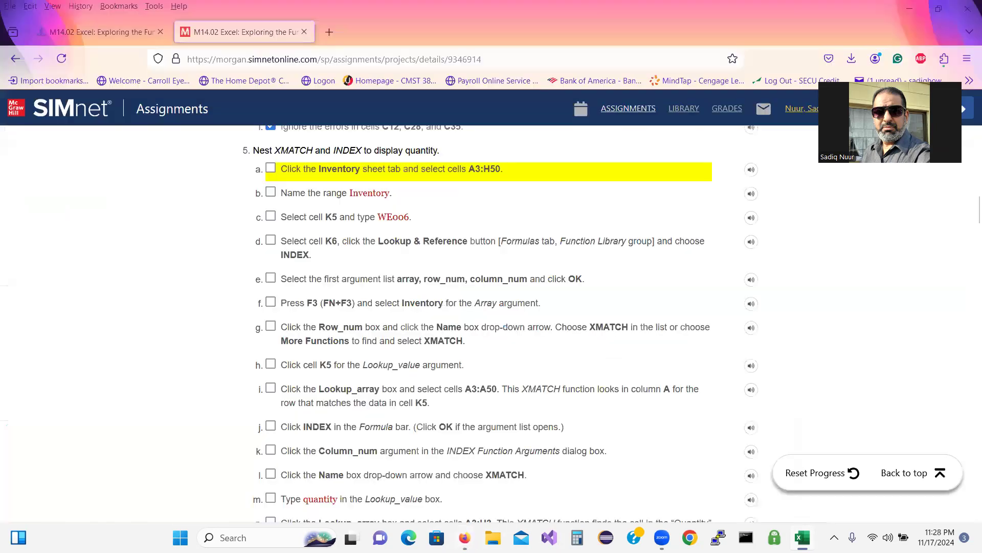
pyautogui.moveTo(349, 194); pyautogui.dragTo(364, 200)
pyautogui.click(364, 200)
pyautogui.moveTo(351, 196); pyautogui.dragTo(388, 202)
pyautogui.hotkey('ctrl', 'c')
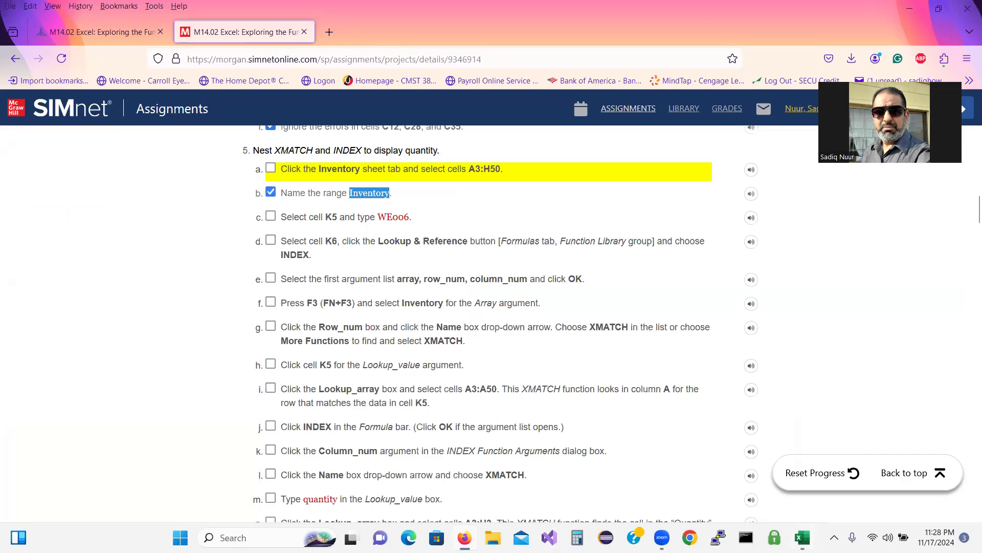
pyautogui.click(802, 537)
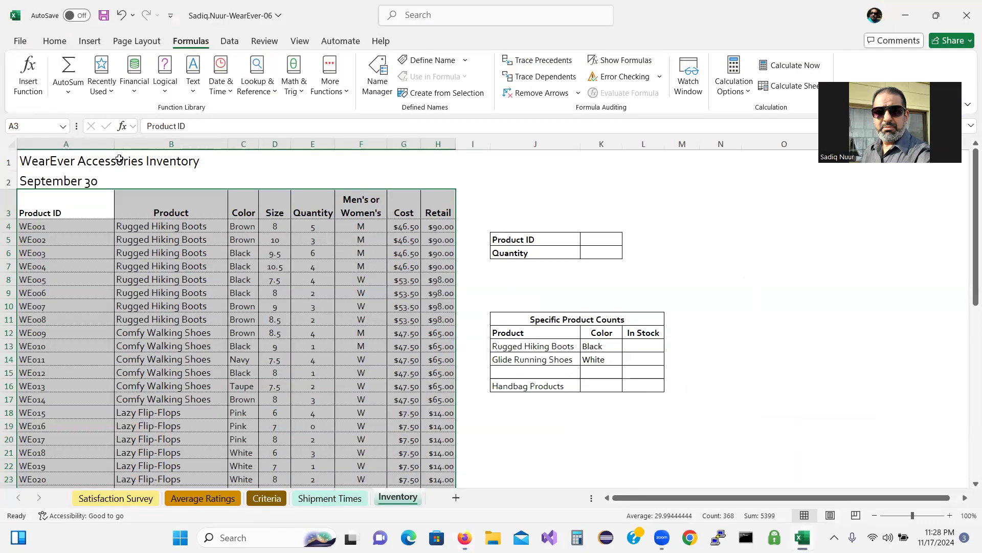
pyautogui.click(26, 126)
pyautogui.hotkey('ctrl', 'v')
pyautogui.press('Return')
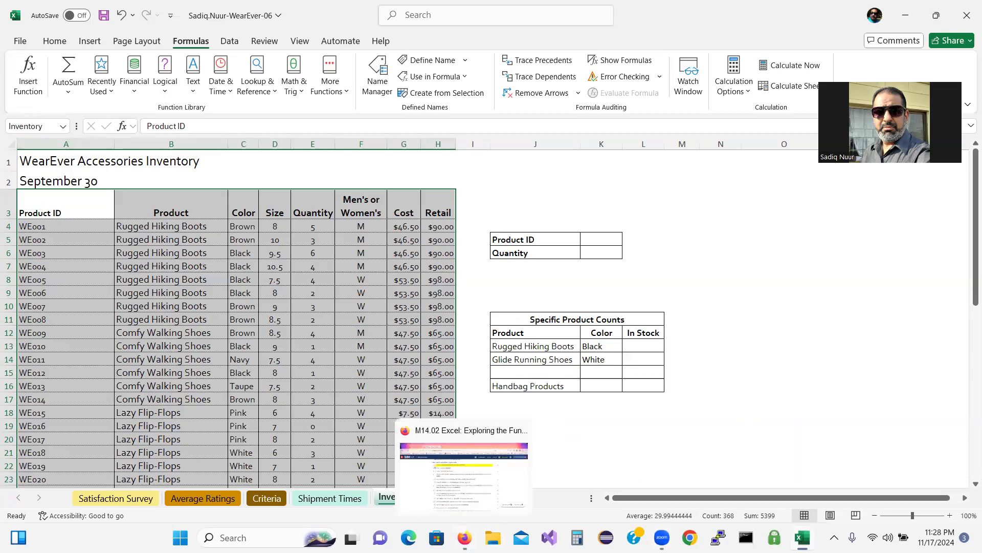
# Mark step 5a as complete in the Firefox instructions and enter WE006 in cell K5 of the Inventory sheet in Excel
pyautogui.click(465, 536)
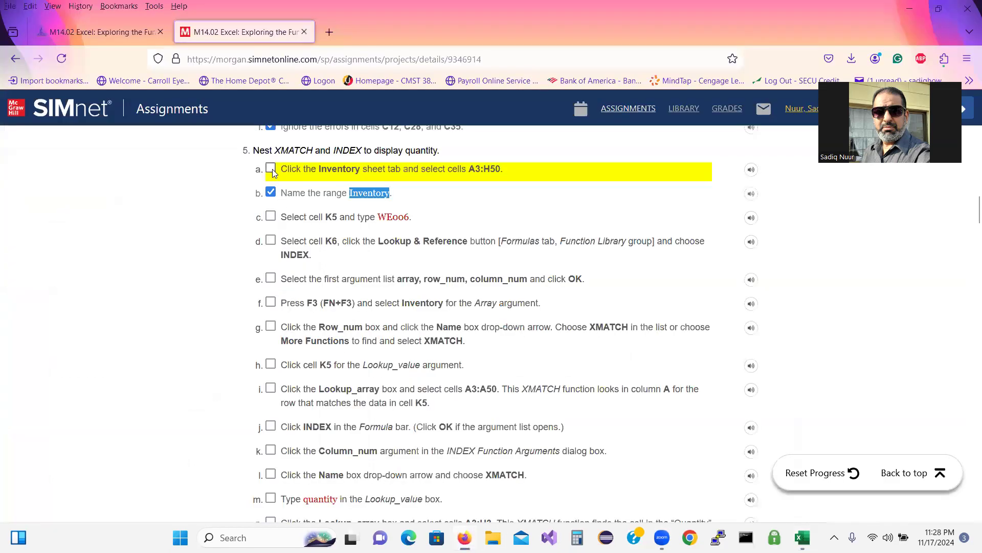
pyautogui.click(272, 170)
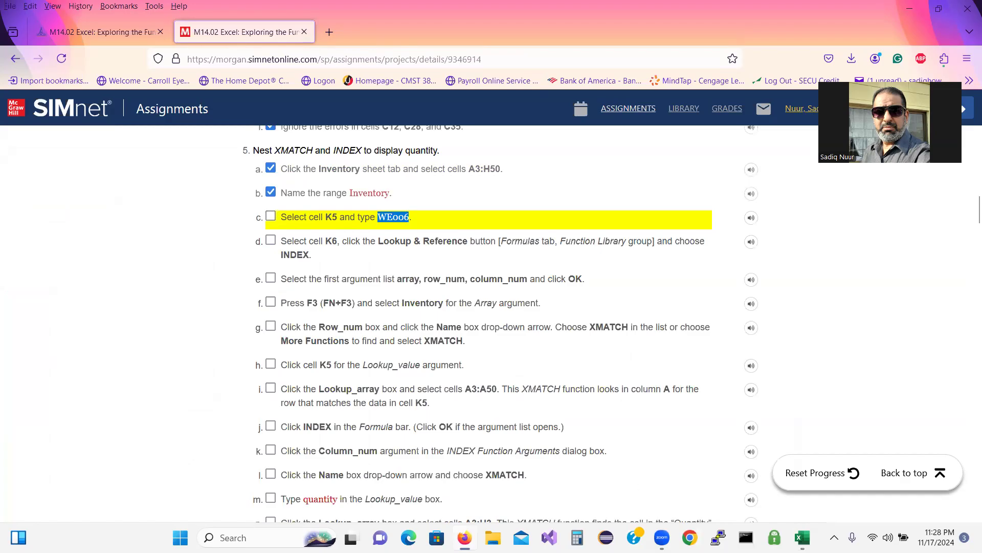
pyautogui.click(802, 537)
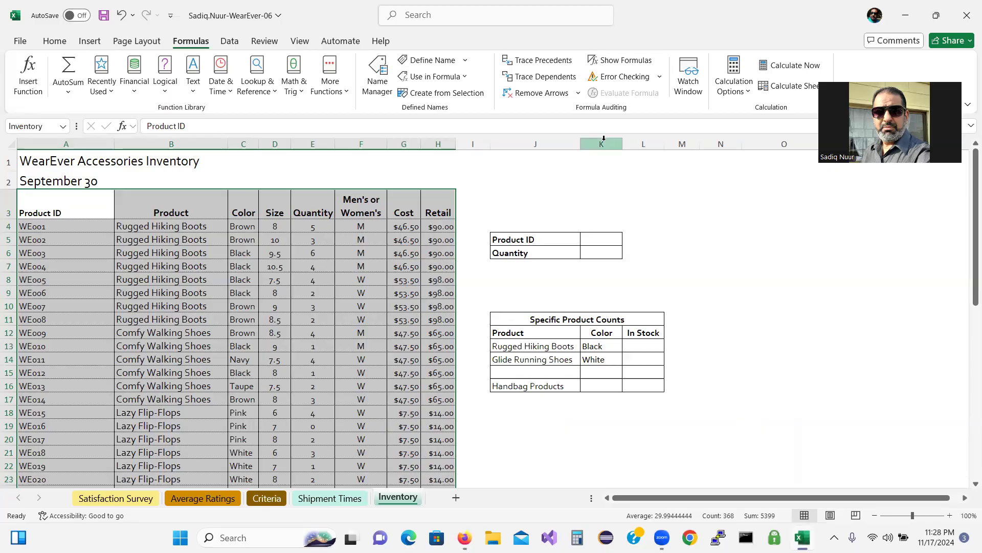
pyautogui.click(601, 236)
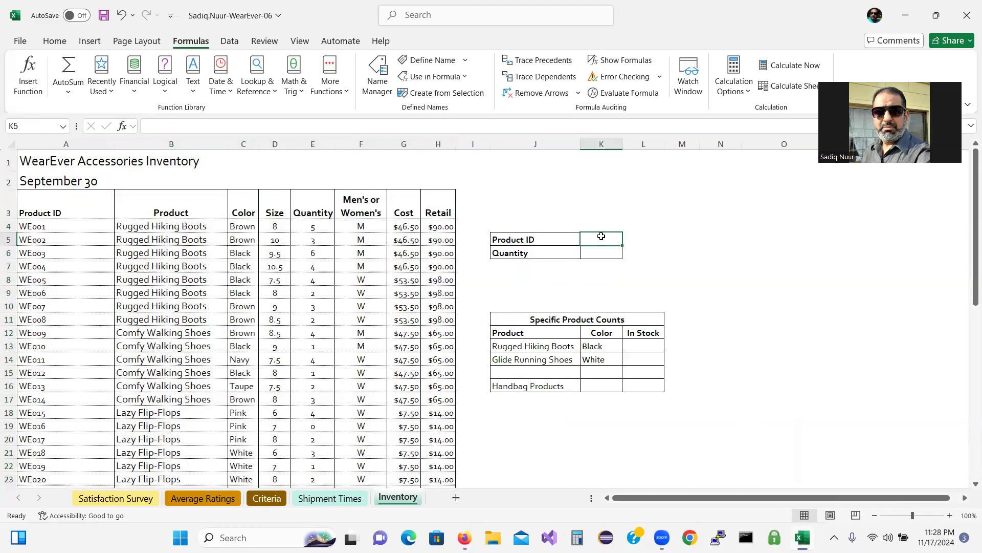
pyautogui.write('WE006')
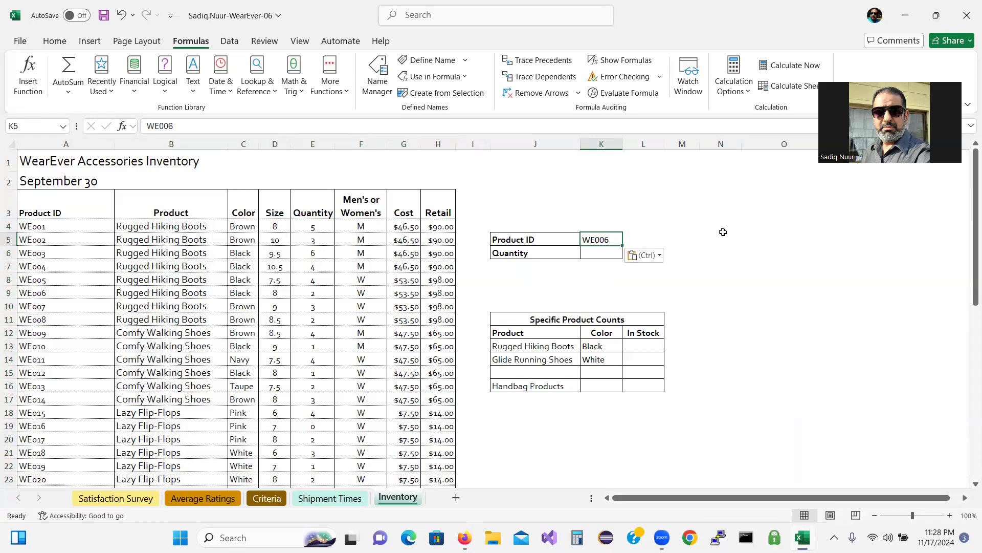
# Apply outside borders to the Product ID value in cell K5
pyautogui.click(601, 255)
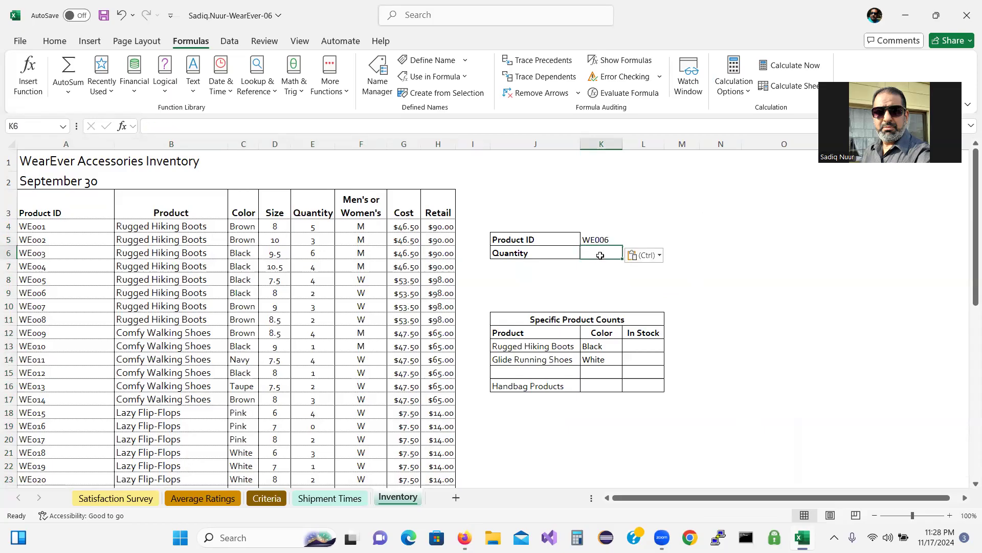
pyautogui.click(597, 239)
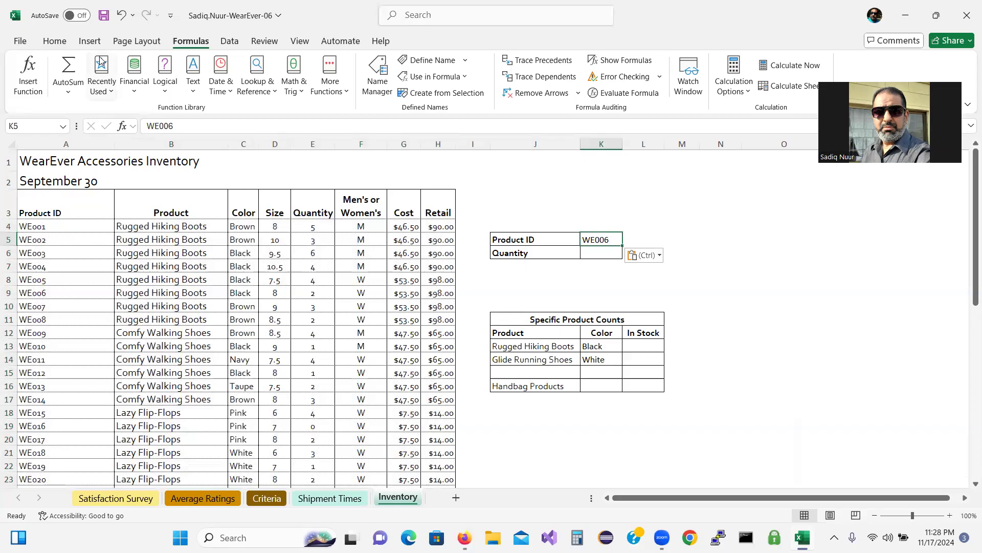
pyautogui.click(58, 42)
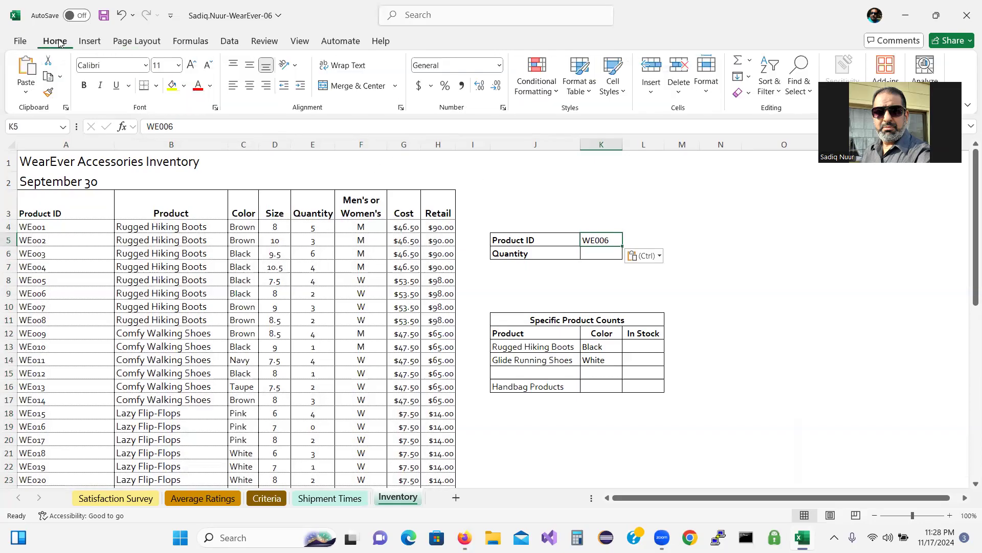
pyautogui.click(158, 87)
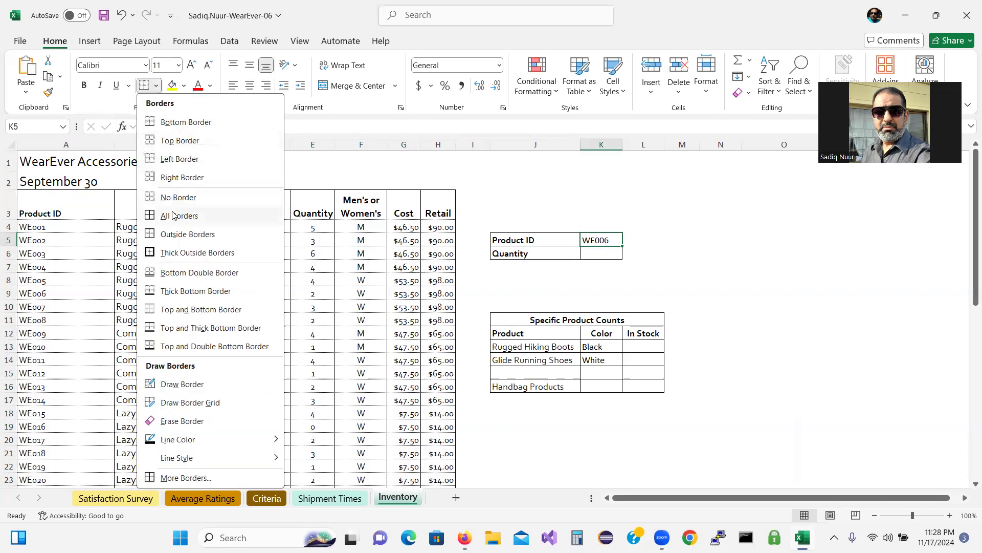
pyautogui.click(172, 233)
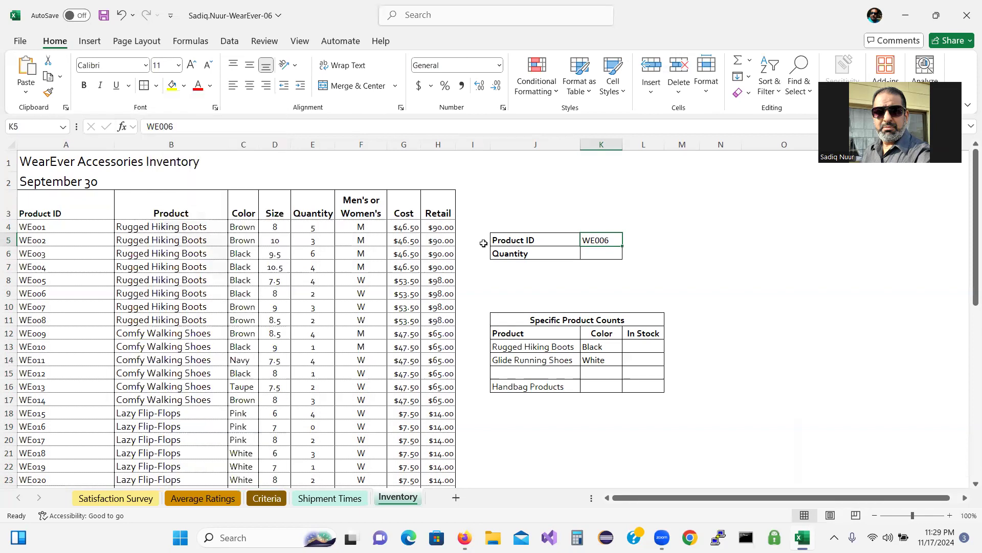
# Check step 5d in the Firefox instructions and start the INDEX lookup function in cell K6 in Excel
pyautogui.click(602, 253)
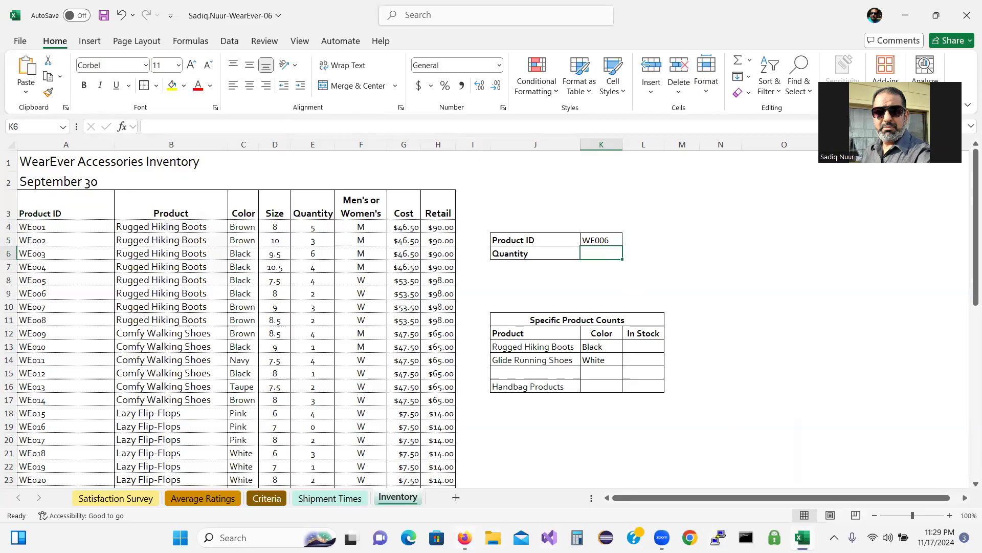
pyautogui.click(464, 538)
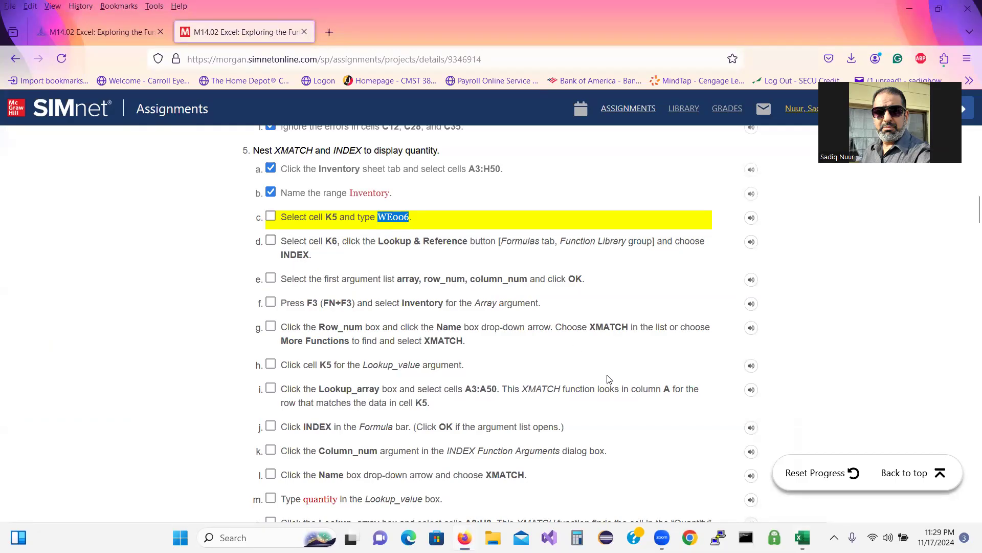
pyautogui.moveTo(796, 536)
pyautogui.click(801, 476)
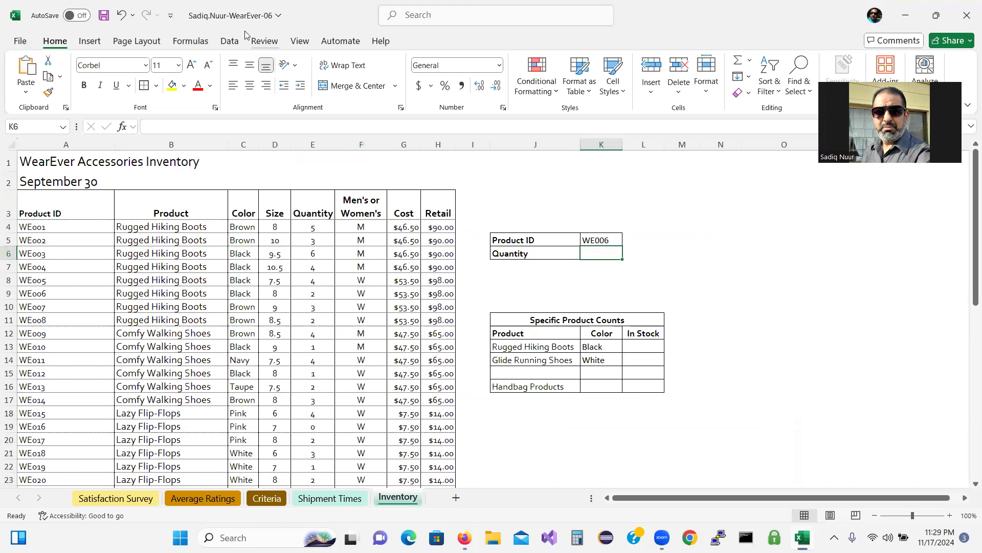
pyautogui.click(190, 42)
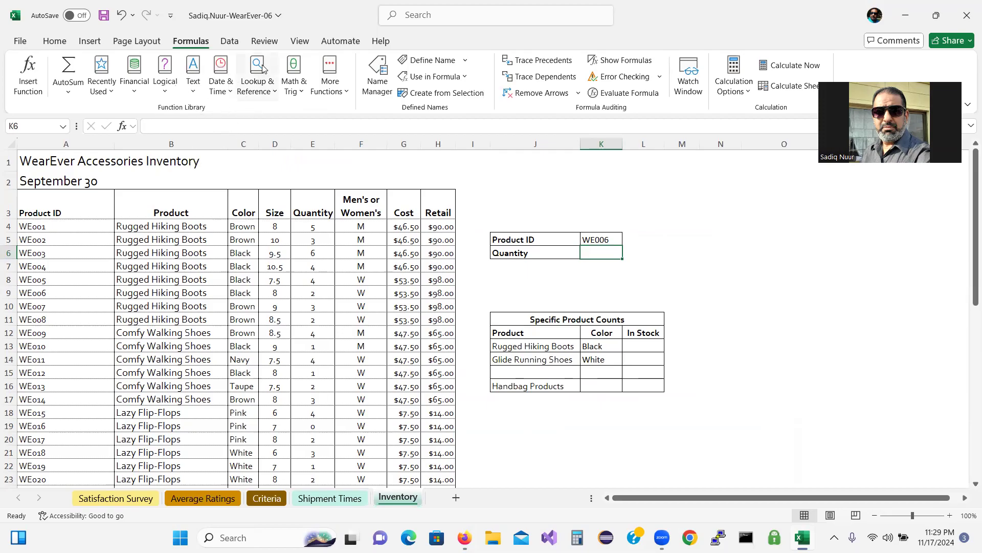
pyautogui.click(275, 93)
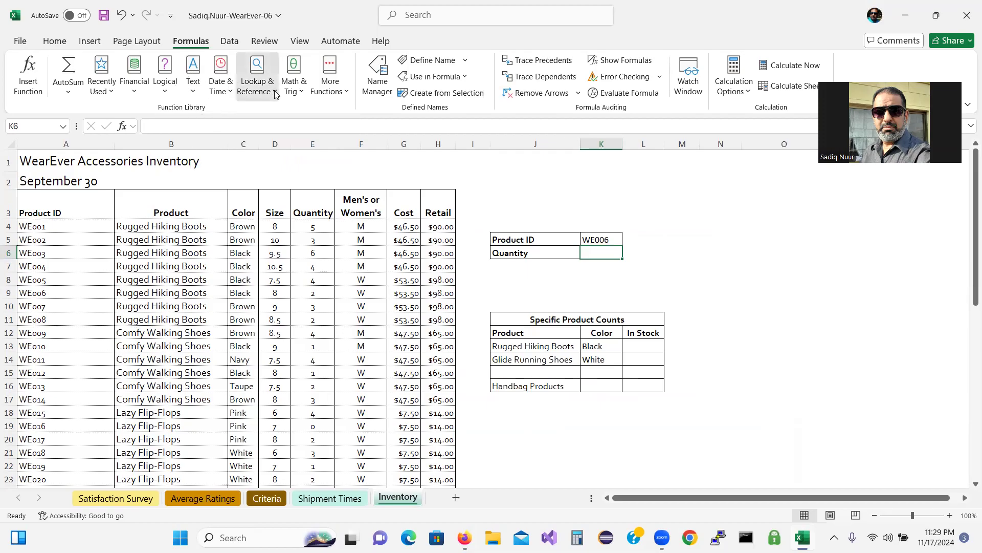
pyautogui.moveTo(336, 147); pyautogui.dragTo(337, 227)
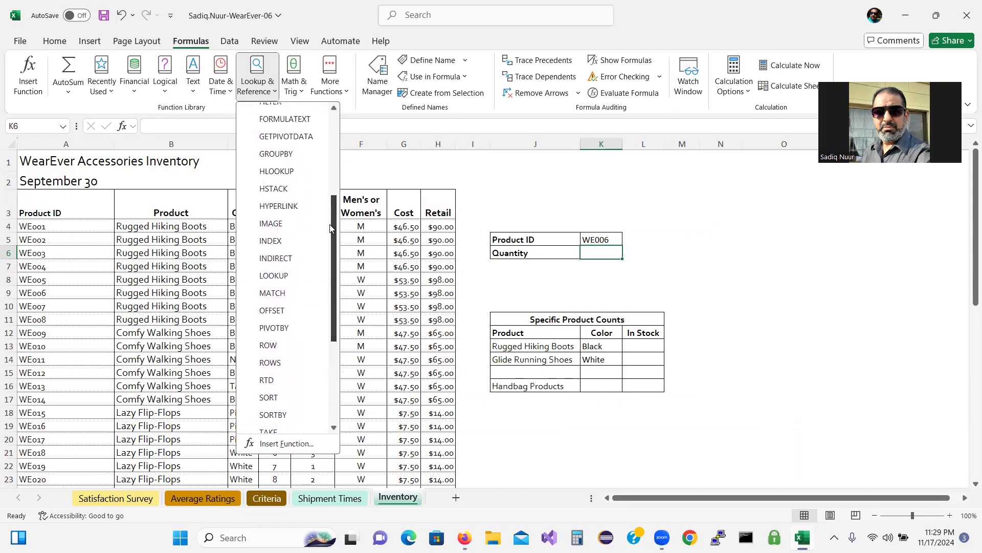
pyautogui.click(280, 242)
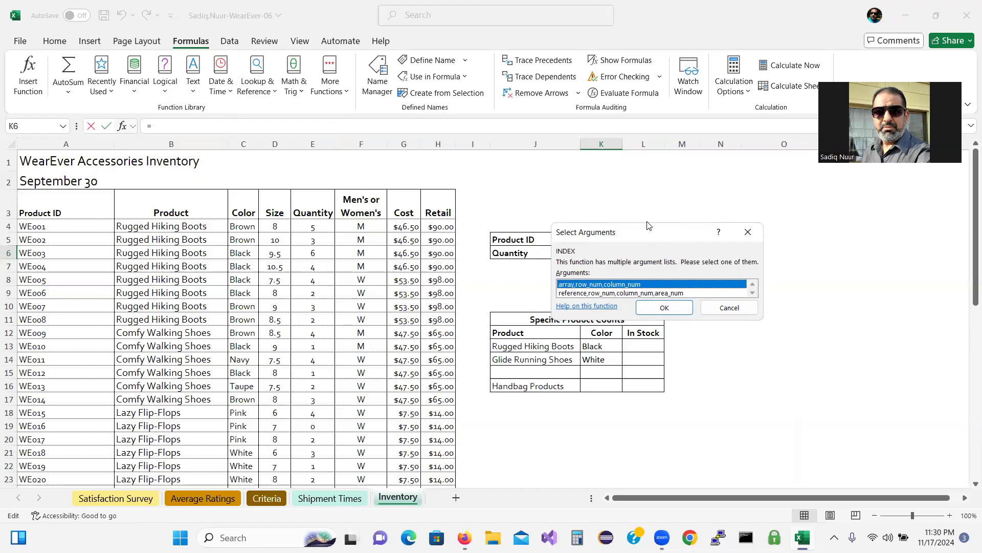
pyautogui.moveTo(647, 226); pyautogui.dragTo(586, 171)
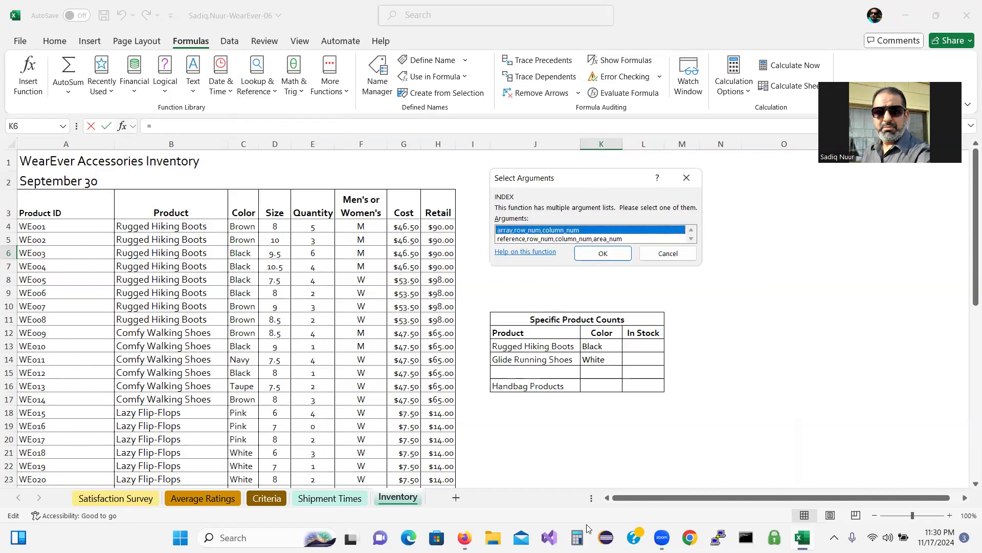
# Switch to the Firefox instructions and mark steps 5c and 5d as complete
pyautogui.moveTo(465, 532)
pyautogui.click(425, 471)
pyautogui.click(271, 216)
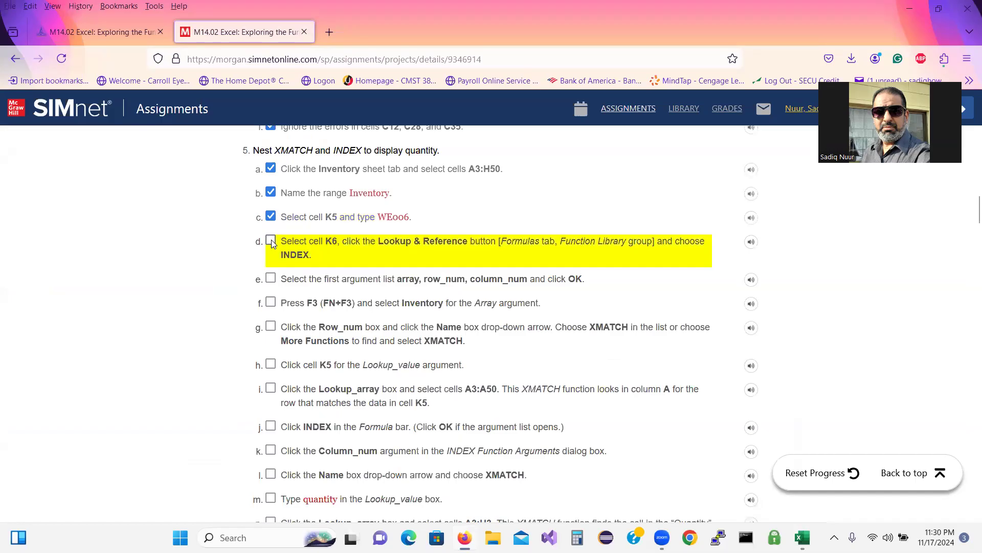
pyautogui.click(271, 241)
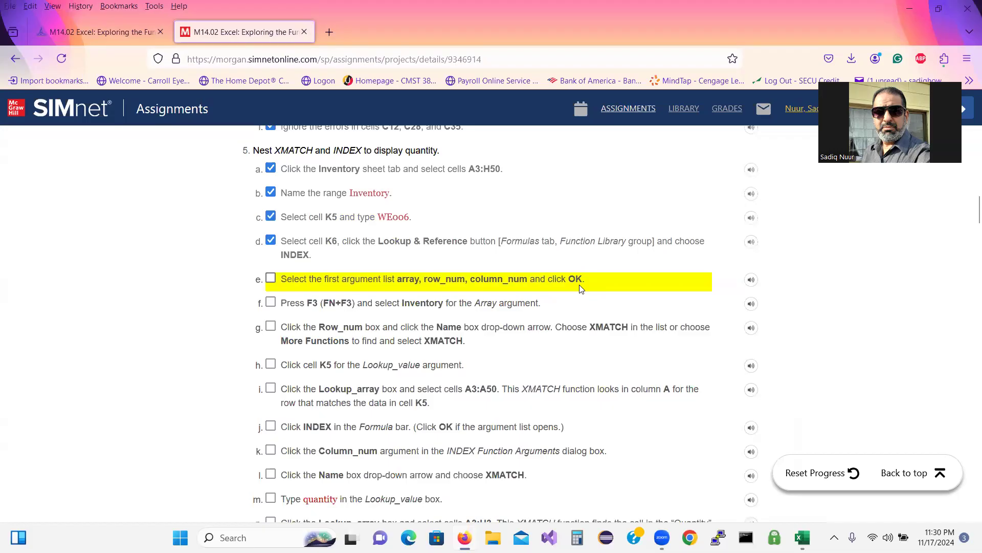
# Accept the array,row_num,column_num argument list for INDEX in Excel and mark step 5e as complete in the Firefox instructions
pyautogui.click(801, 473)
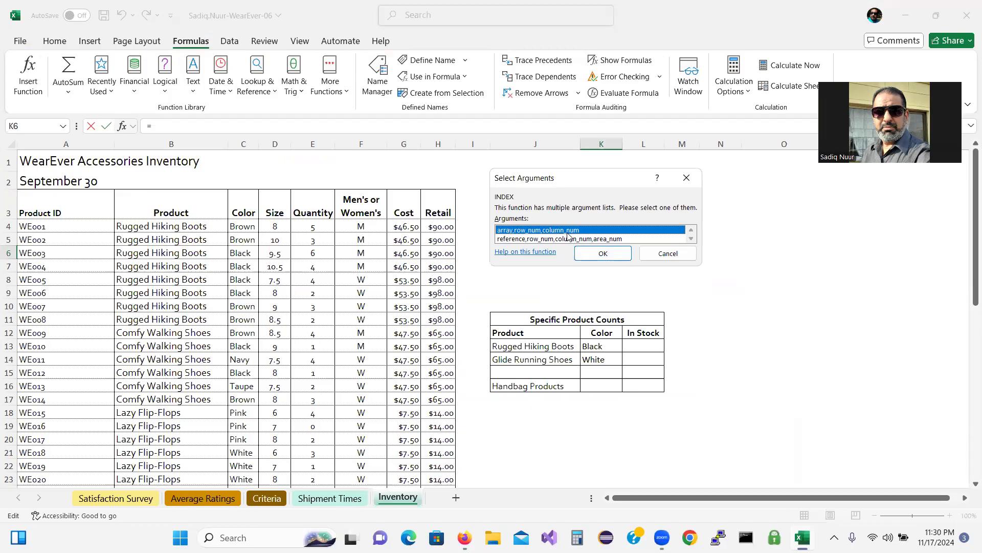
pyautogui.click(597, 257)
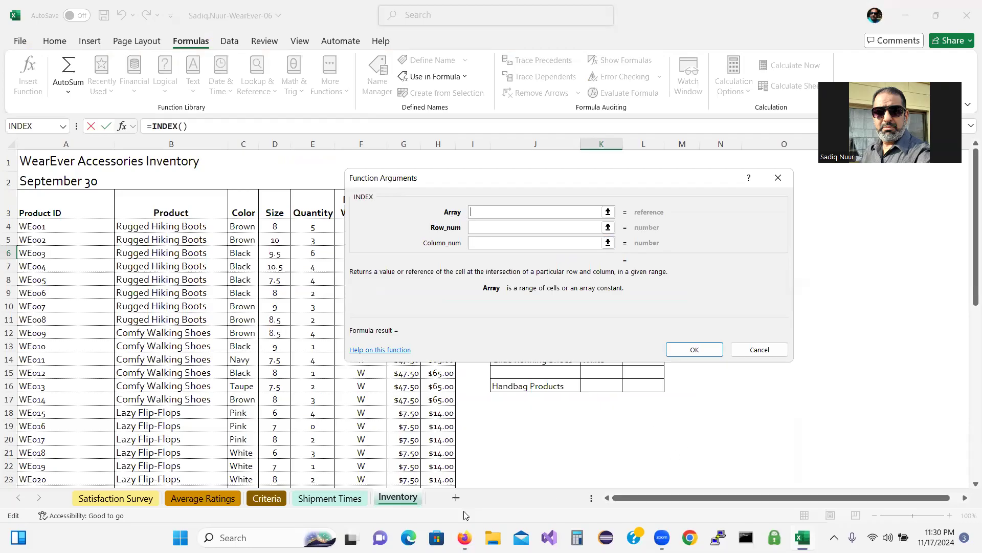
pyautogui.click(464, 537)
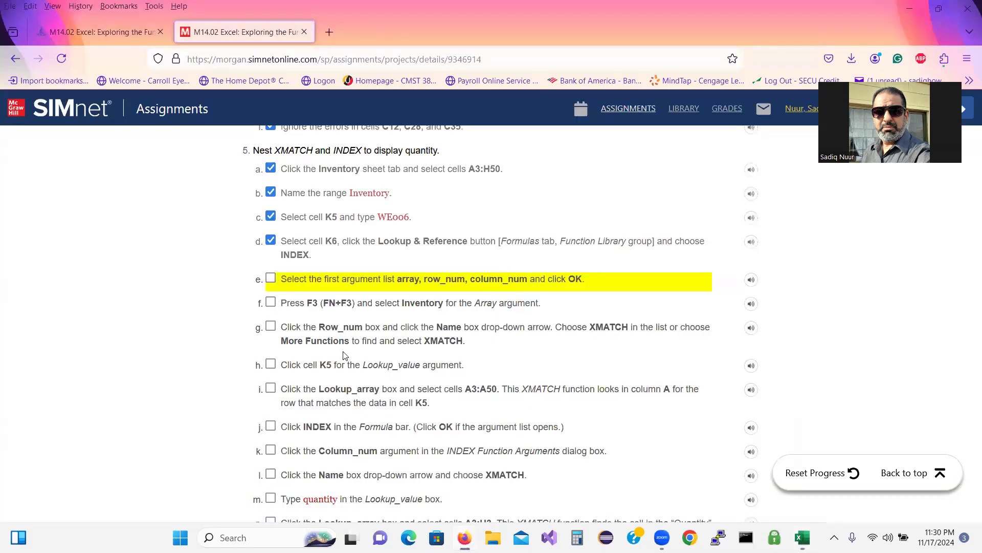
pyautogui.click(270, 278)
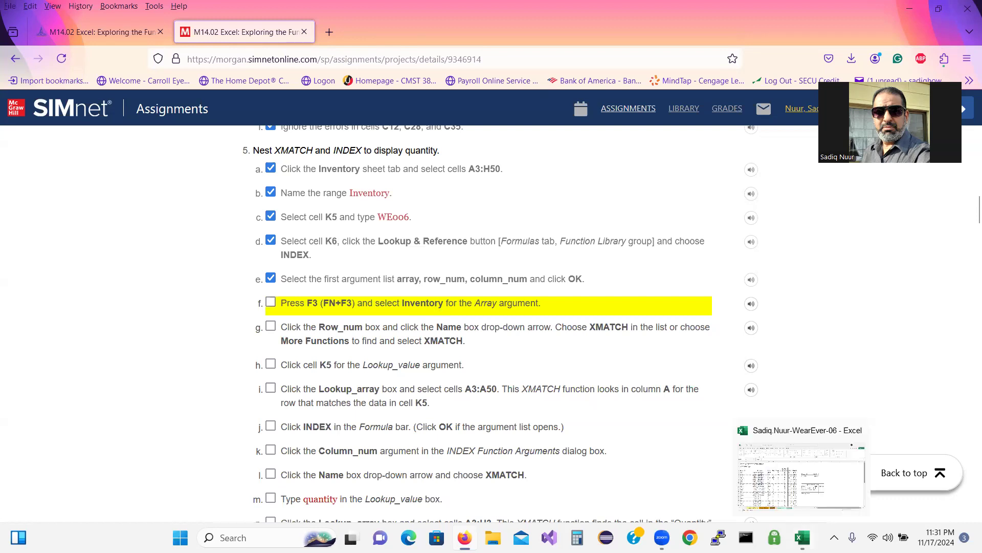
# Switch to Excel and paste the range name Inventory as the Array argument of INDEX
pyautogui.click(803, 535)
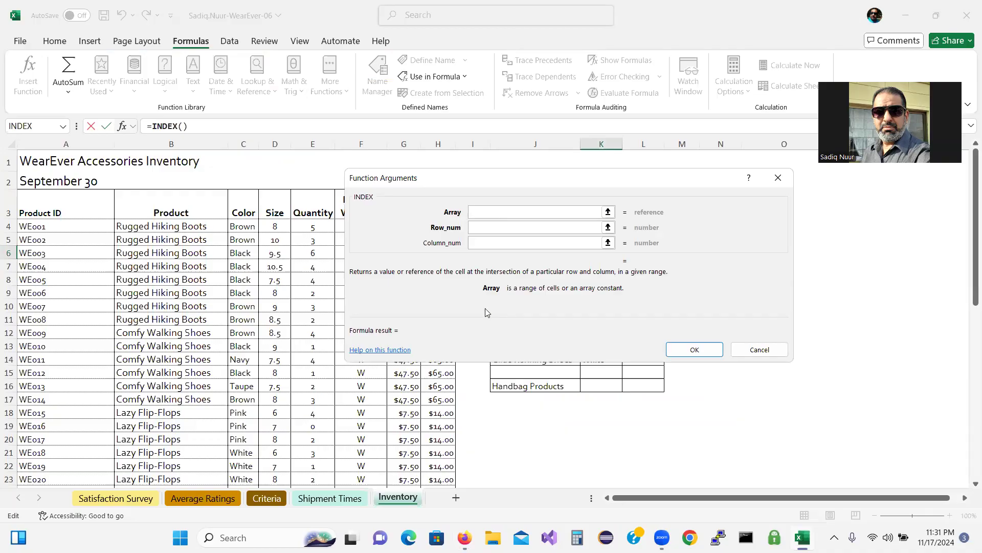
pyautogui.press('F3')
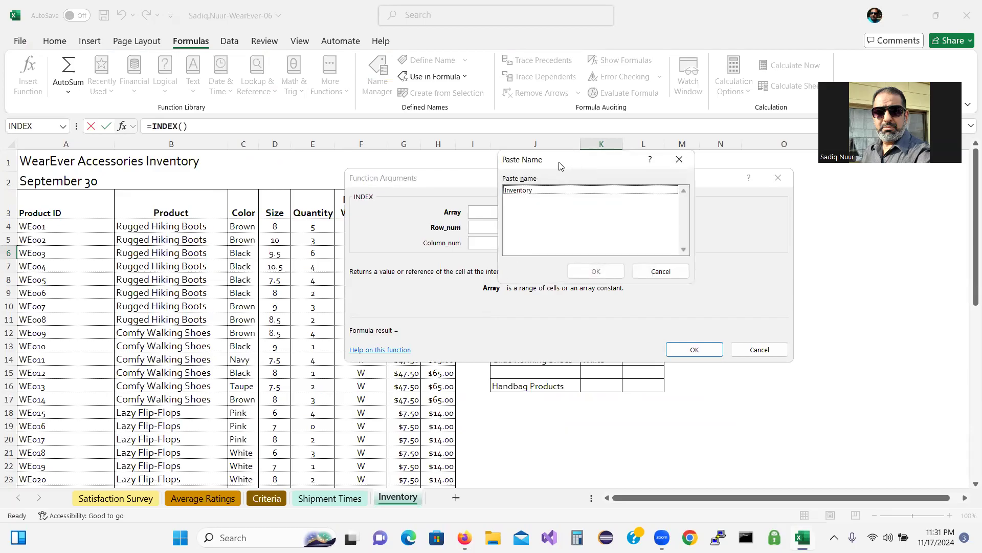
pyautogui.moveTo(559, 166); pyautogui.dragTo(153, 174)
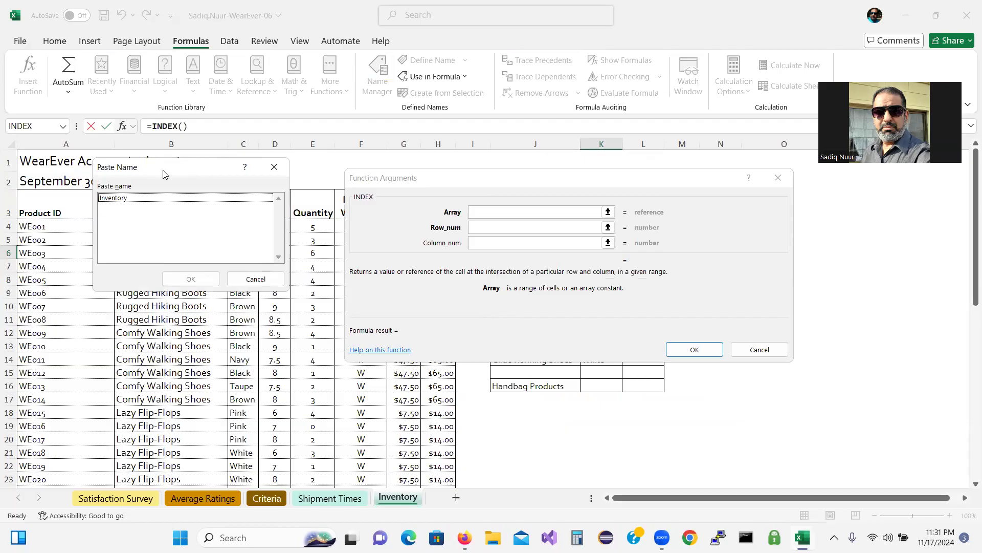
pyautogui.click(130, 203)
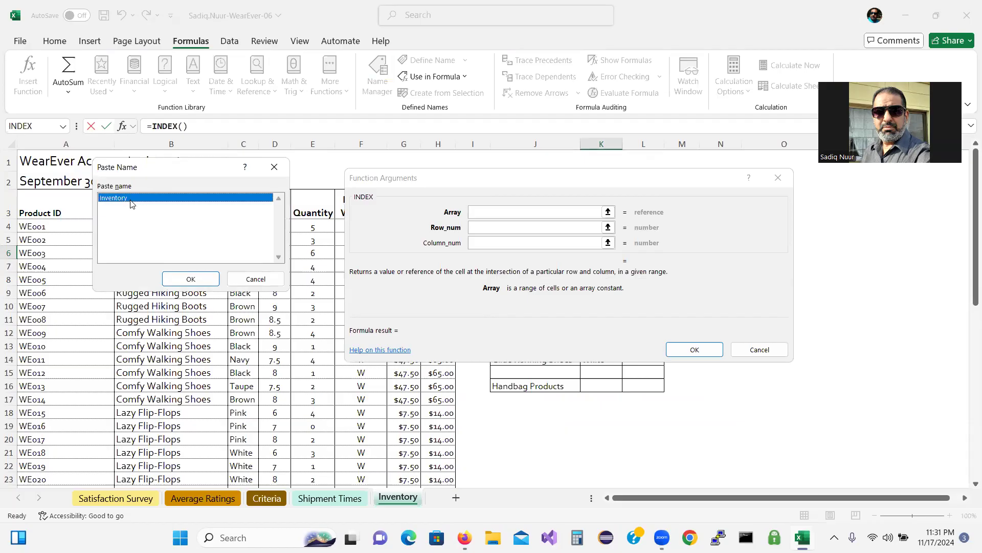
pyautogui.click(187, 279)
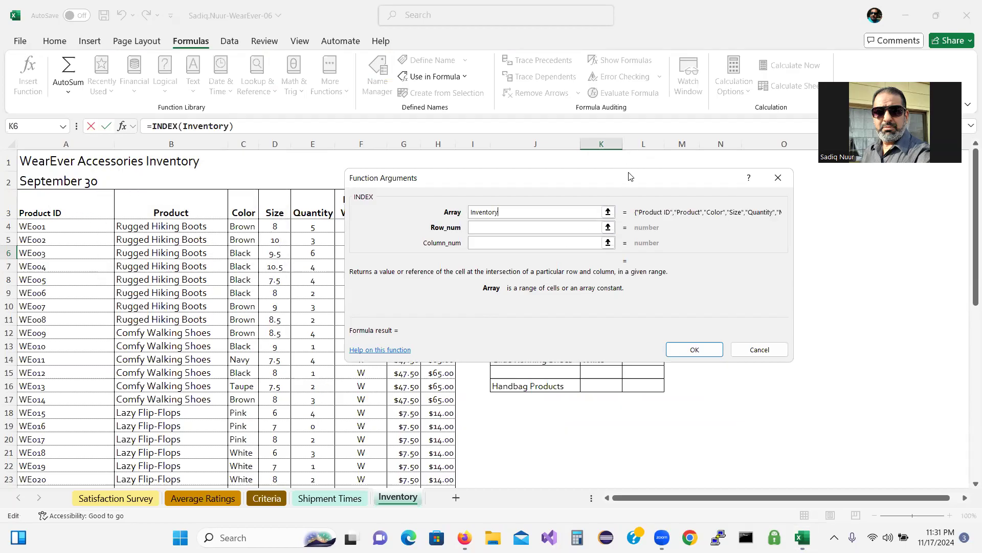
pyautogui.moveTo(634, 184); pyautogui.dragTo(749, 218)
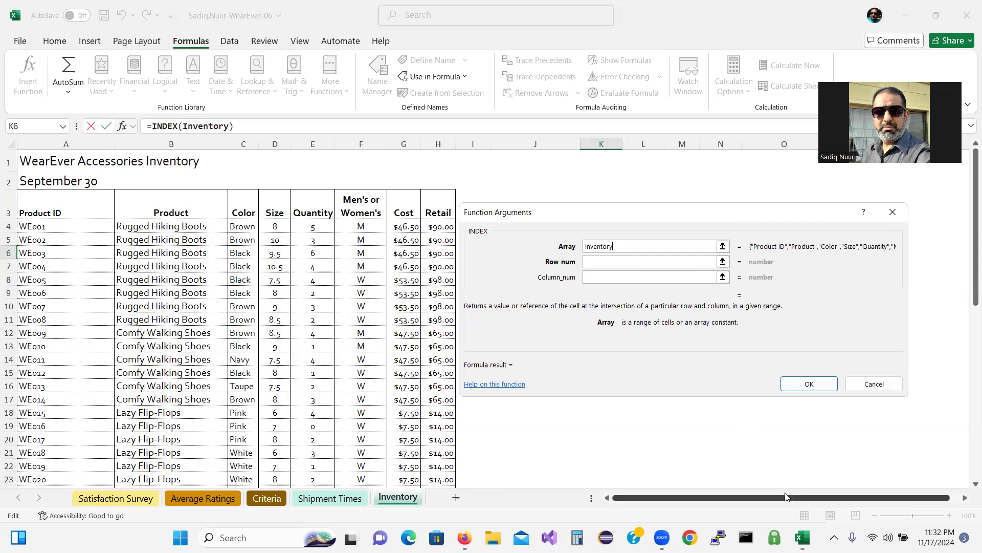
# Switch to the Firefox instructions and mark step 5f as complete
pyautogui.click(802, 537)
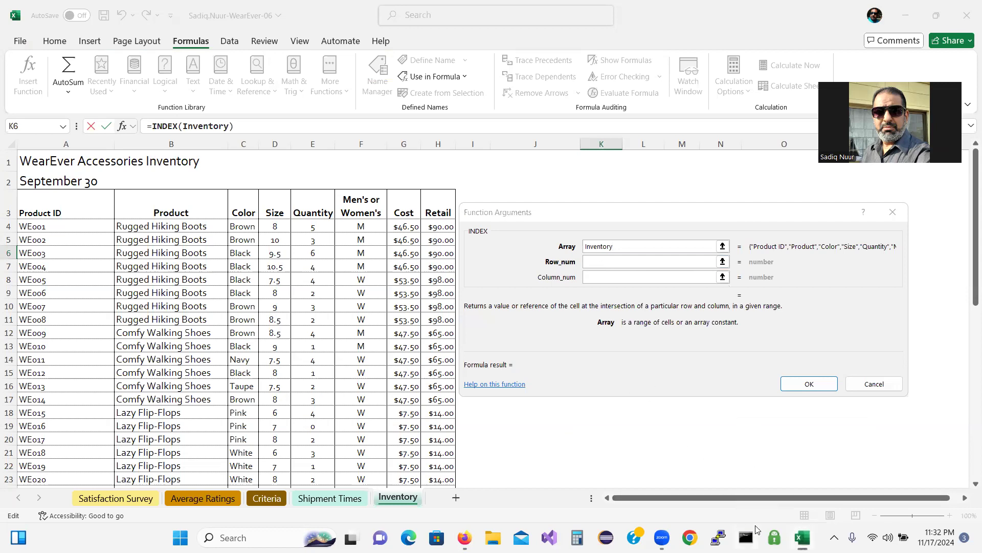
pyautogui.click(464, 537)
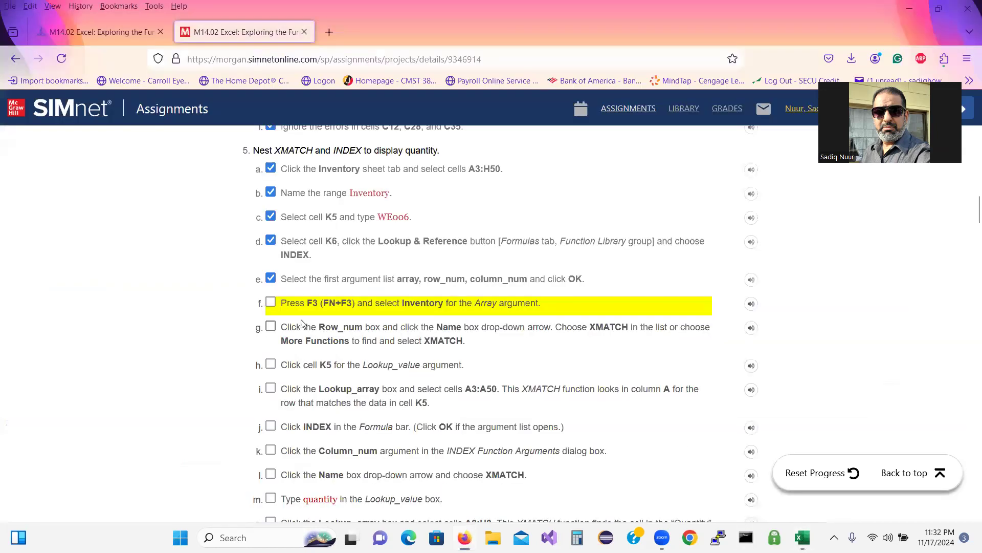
pyautogui.click(271, 302)
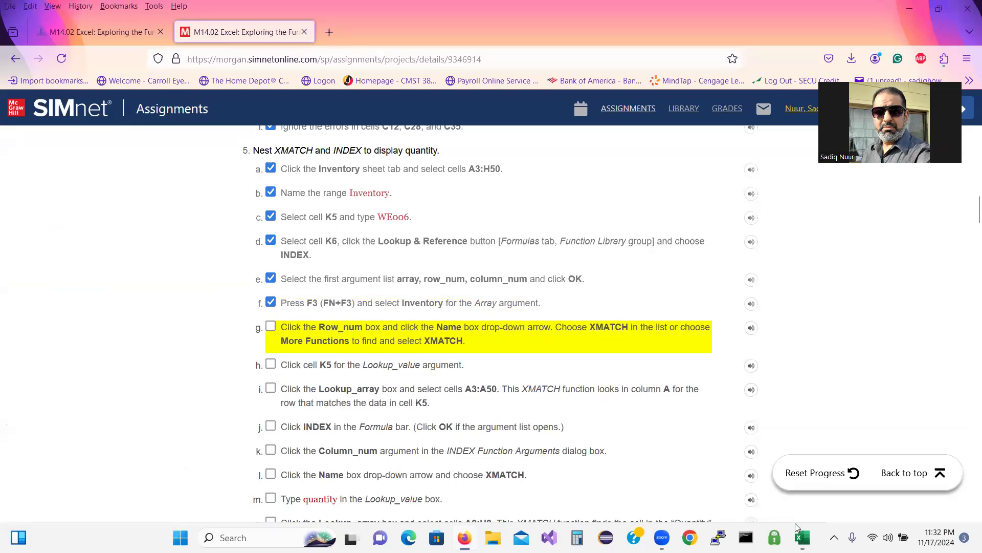
# Return to Excel and open the full function list for the Row_num argument of INDEX
pyautogui.click(802, 536)
pyautogui.hotkey('ctrl', 'a')
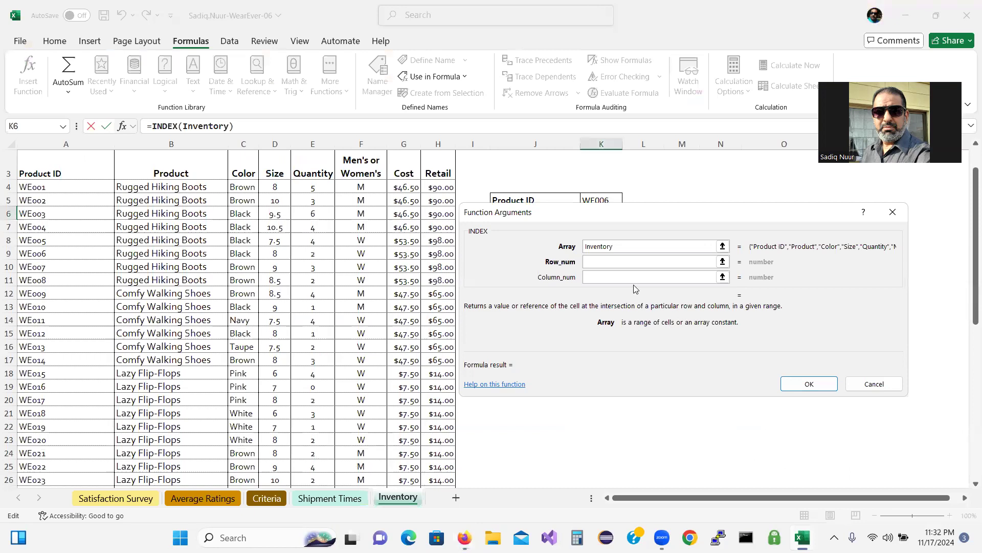
pyautogui.click(598, 261)
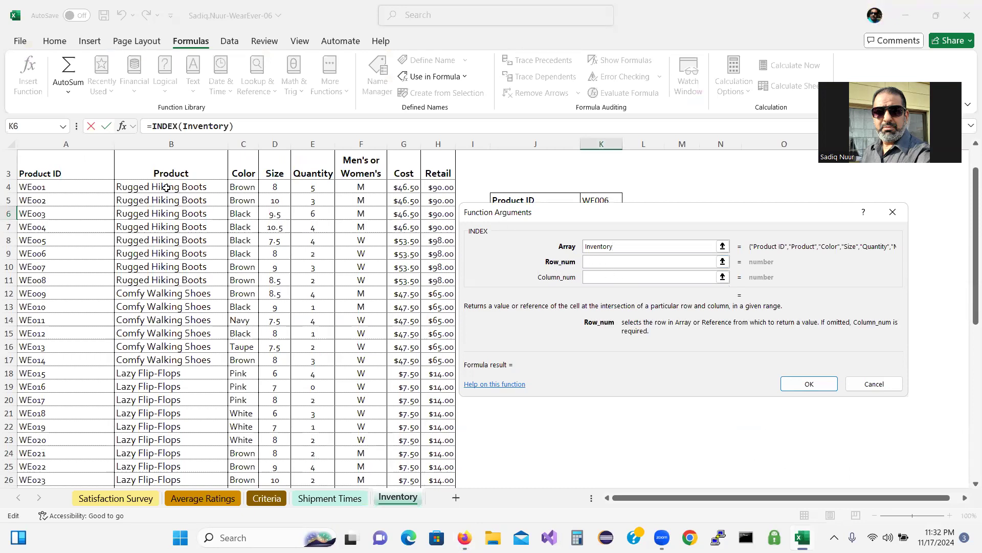
pyautogui.click(63, 127)
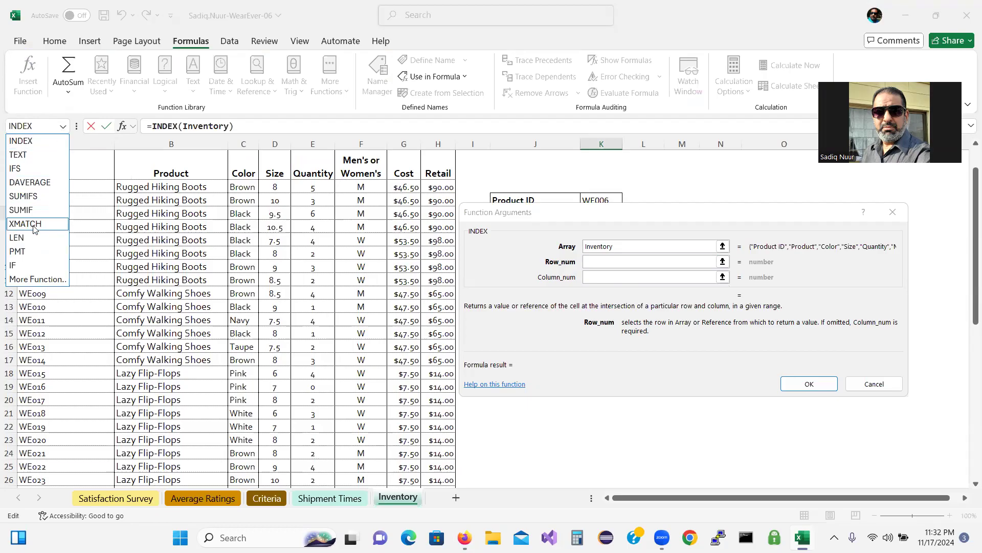
pyautogui.click(32, 279)
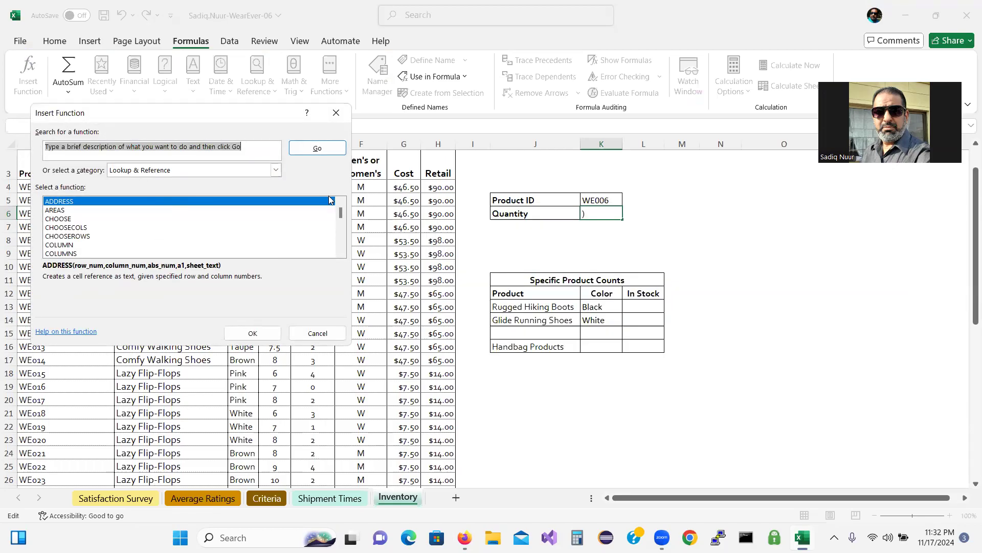
# Nest XMATCH from the Lookup & Reference category as the Row_num argument
pyautogui.moveTo(341, 213); pyautogui.dragTo(339, 244)
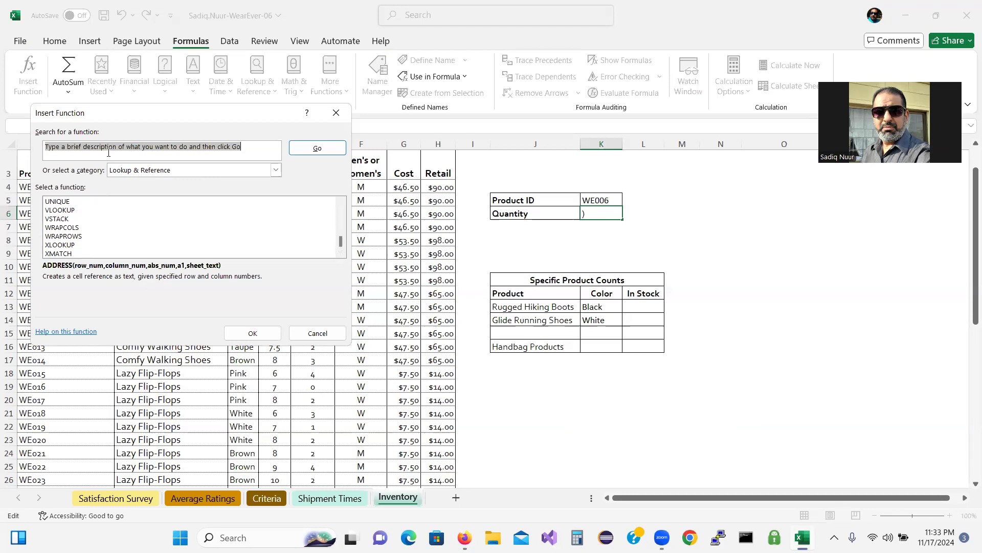
pyautogui.moveTo(163, 113); pyautogui.dragTo(219, 105)
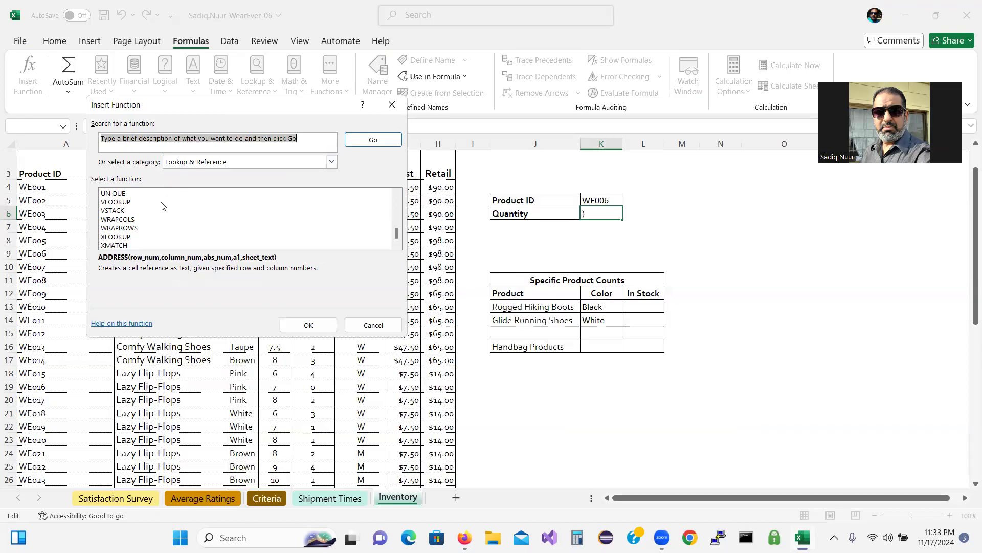
pyautogui.click(331, 161)
pyautogui.click(283, 174)
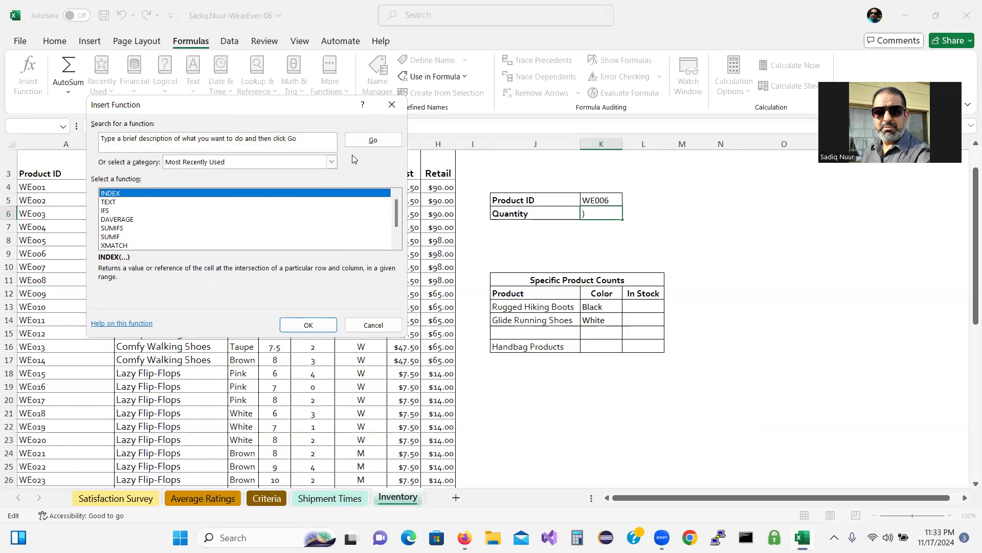
pyautogui.click(331, 162)
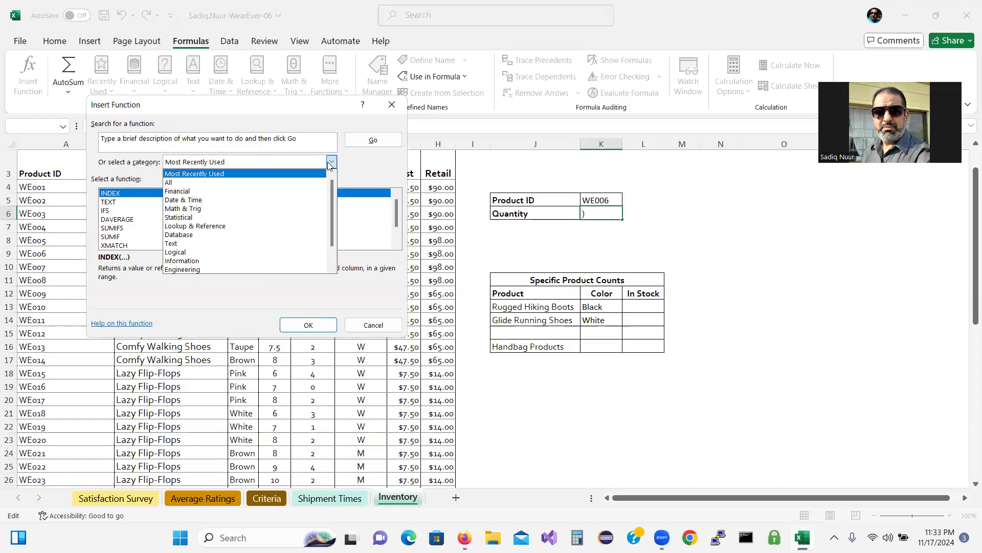
pyautogui.click(275, 226)
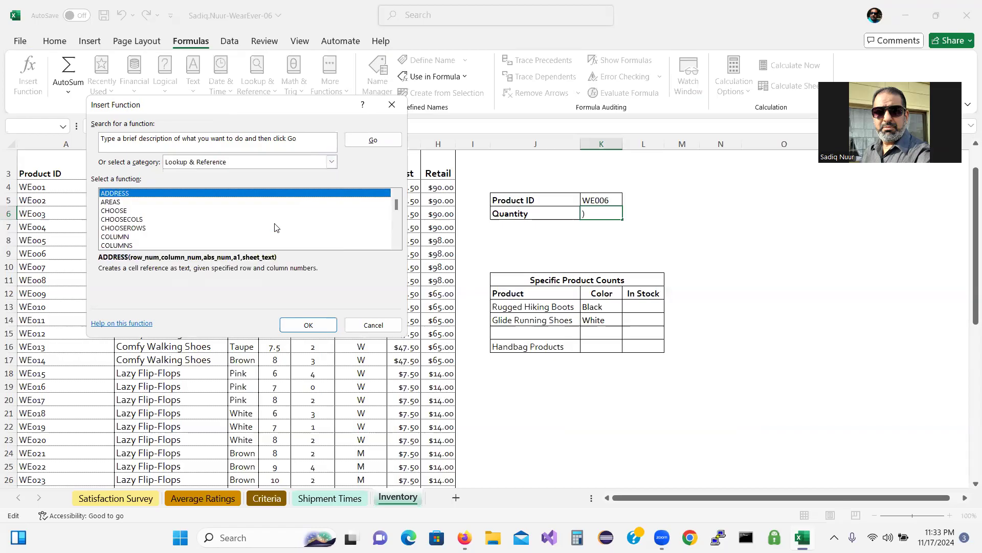
pyautogui.moveTo(396, 204); pyautogui.dragTo(396, 234)
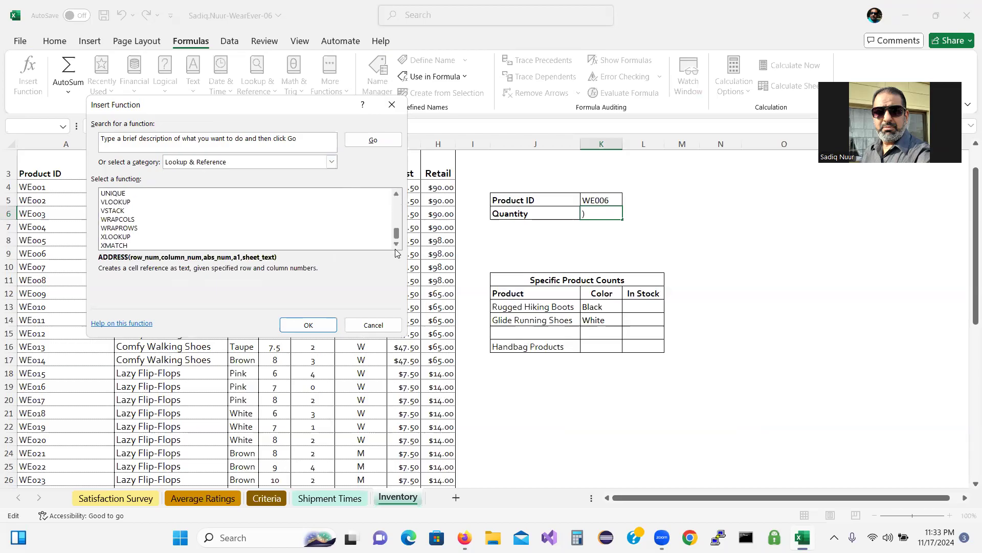
pyautogui.click(148, 246)
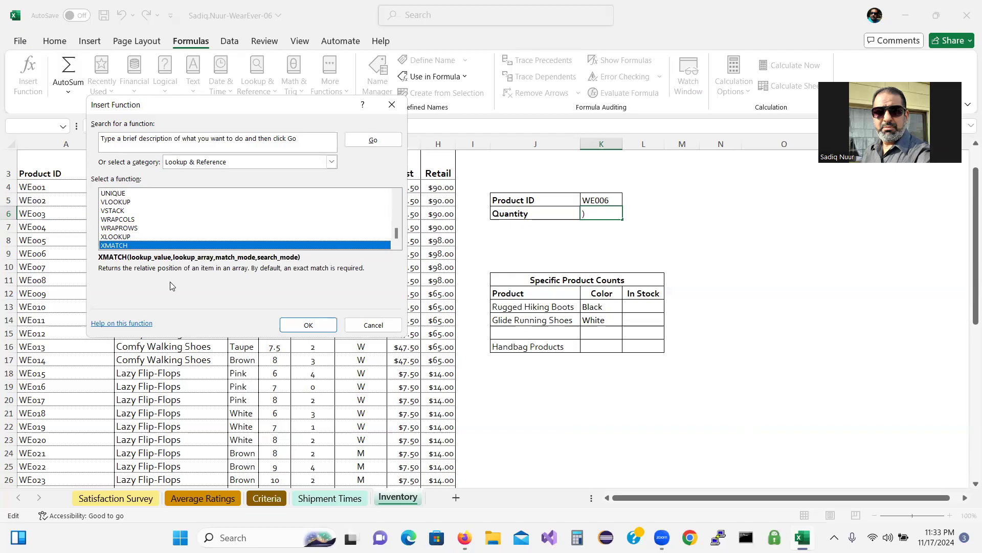
pyautogui.click(306, 328)
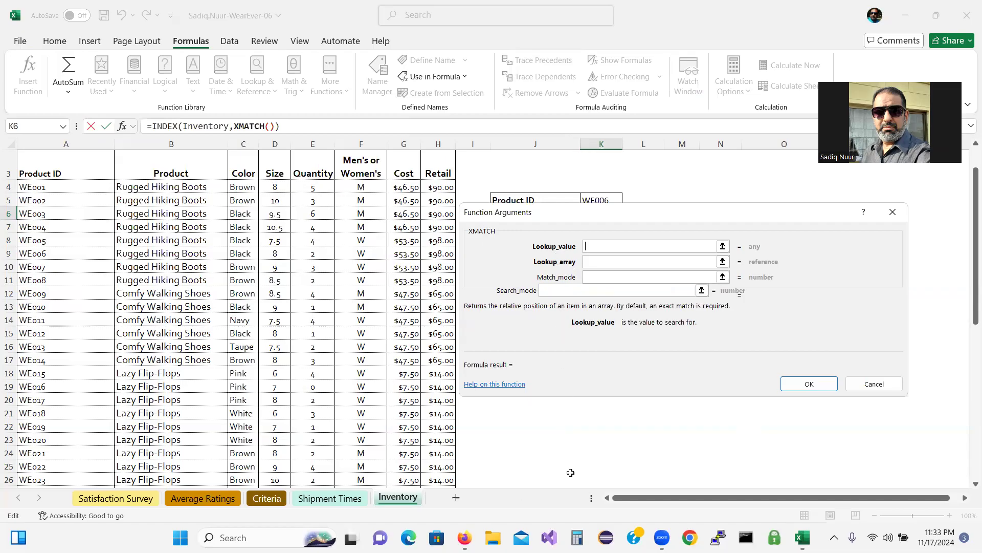
# Switch to the Firefox instructions and mark step 5g as complete
pyautogui.moveTo(464, 538)
pyautogui.click(464, 474)
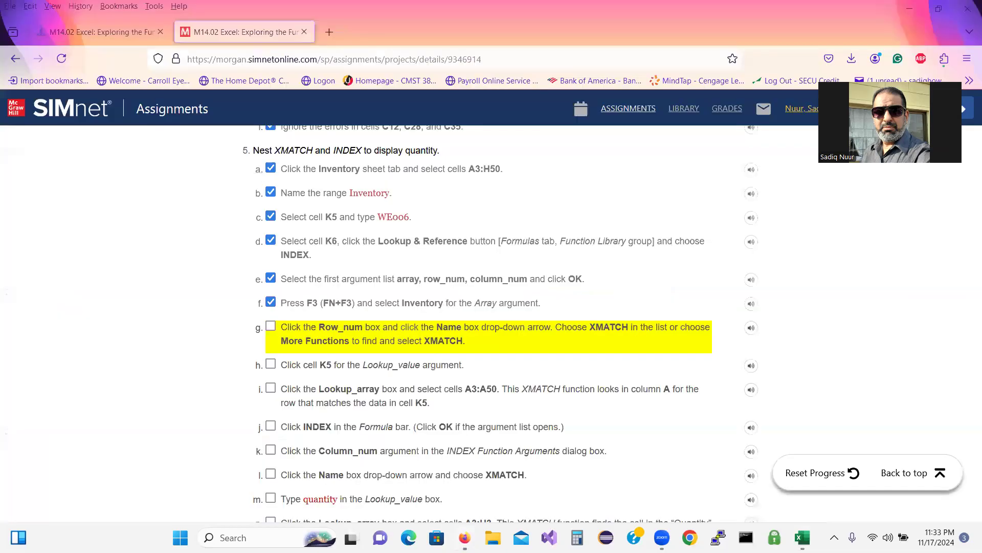
pyautogui.click(274, 328)
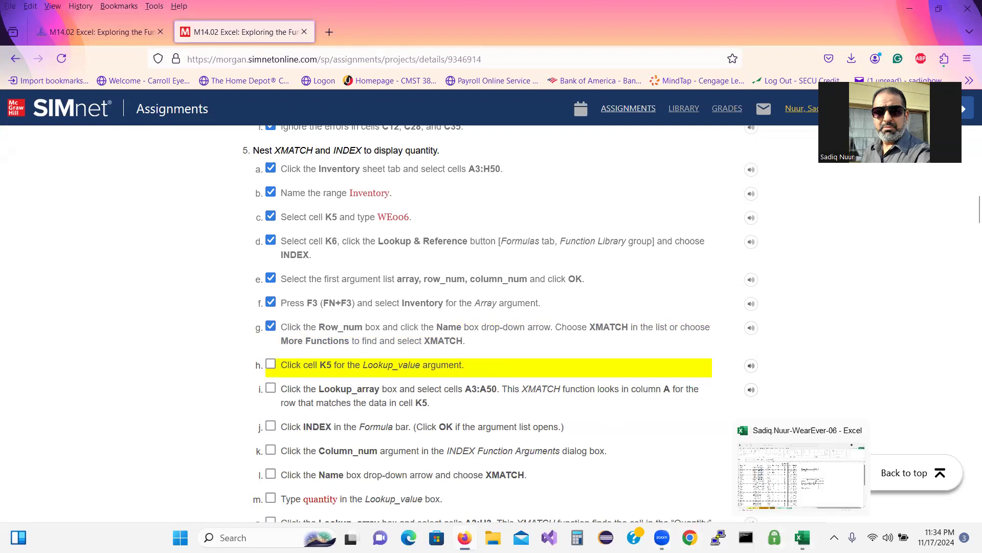
# Switch to Excel and set the Lookup_value argument of XMATCH to cell K5
pyautogui.click(803, 537)
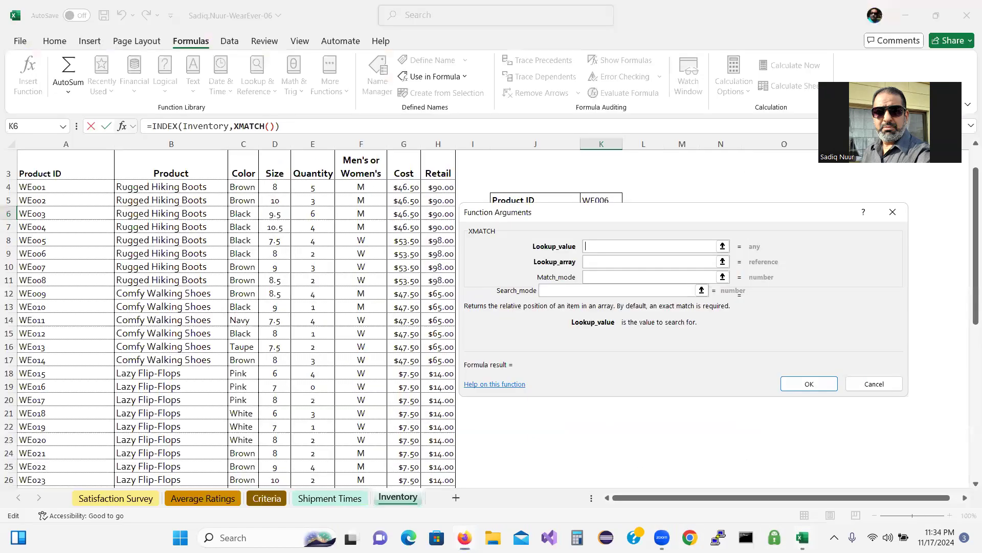
pyautogui.click(722, 247)
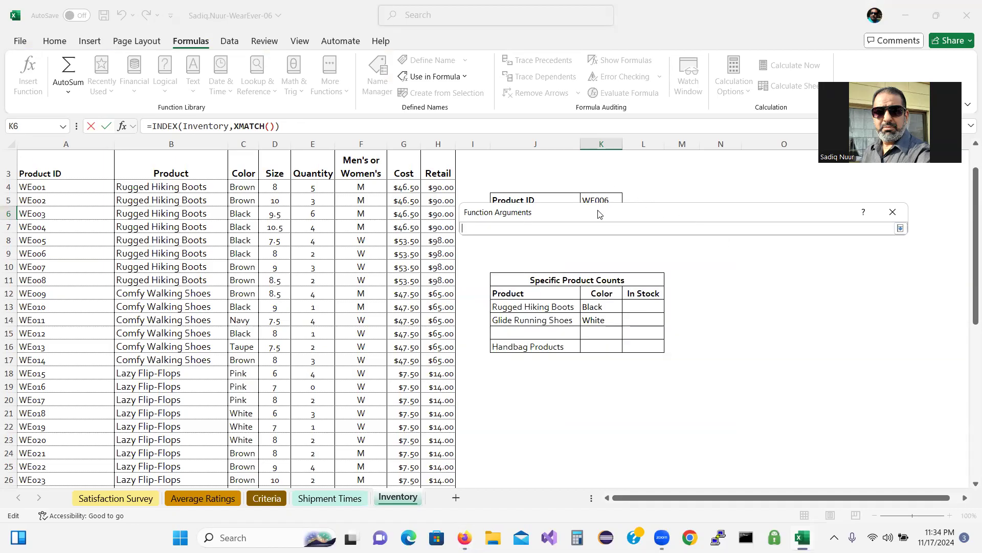
pyautogui.moveTo(600, 214); pyautogui.dragTo(600, 234)
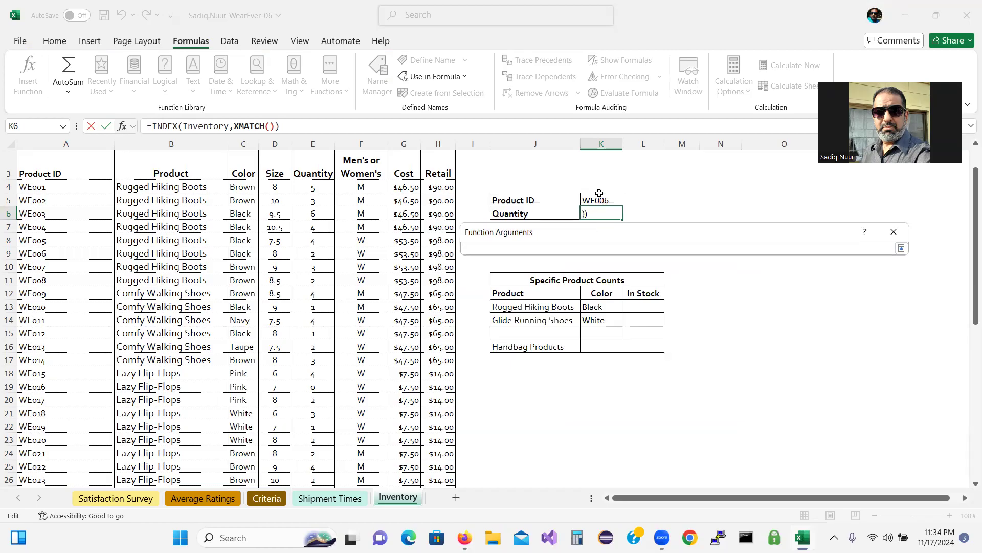
pyautogui.click(600, 199)
pyautogui.click(901, 248)
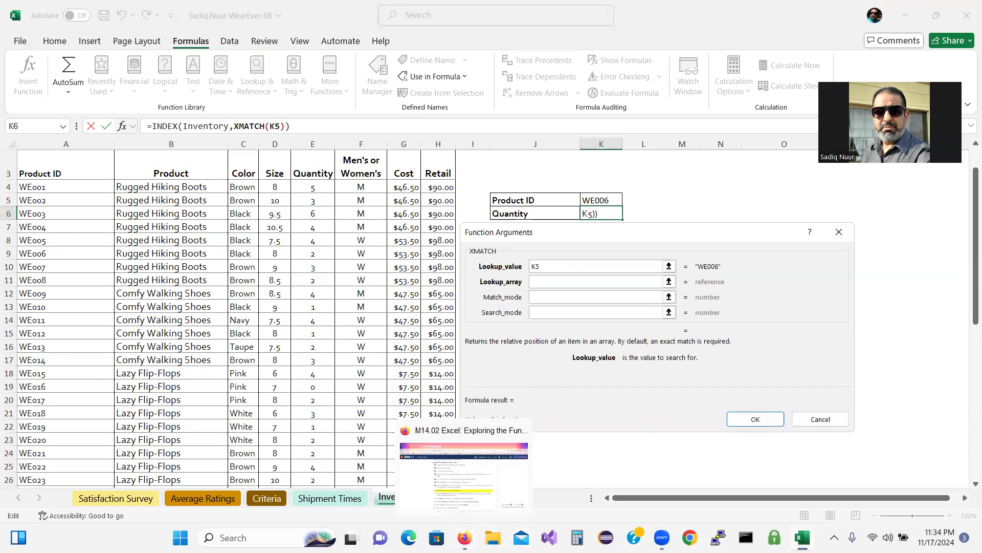
# Mark step 5h as complete in the Firefox instructions and read the remaining parts of step 5
pyautogui.click(464, 537)
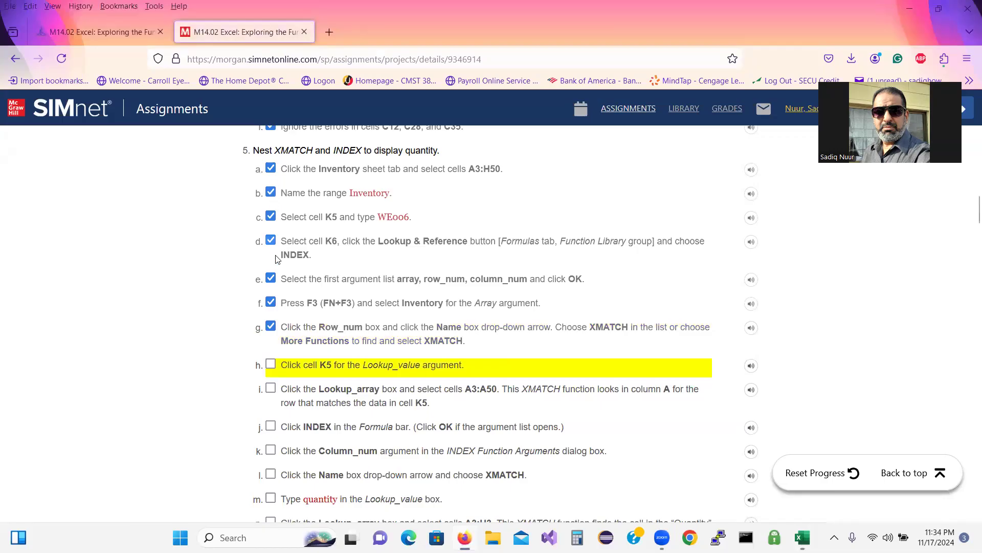
pyautogui.click(270, 365)
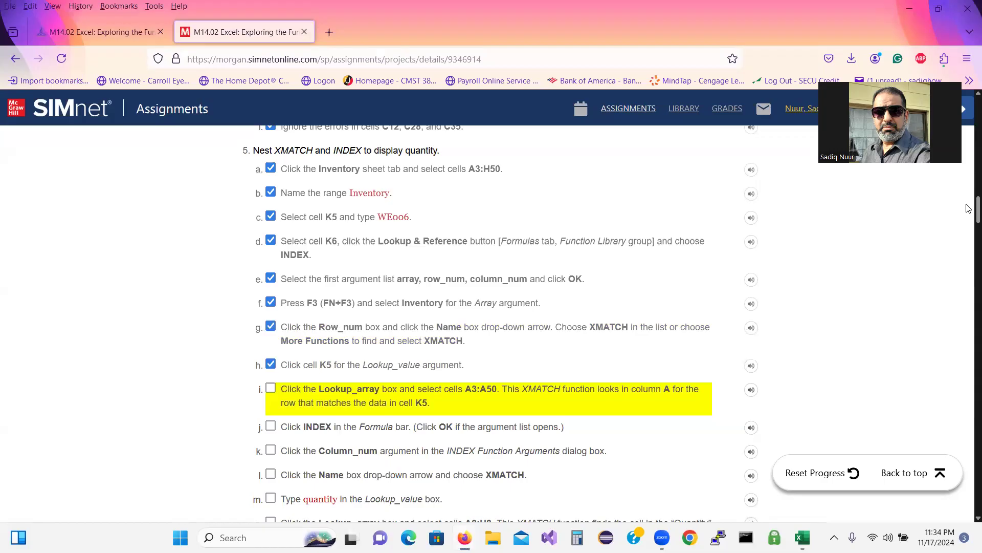
pyautogui.scroll(-3, 969, 216)
pyautogui.scroll(-2, 969, 216)
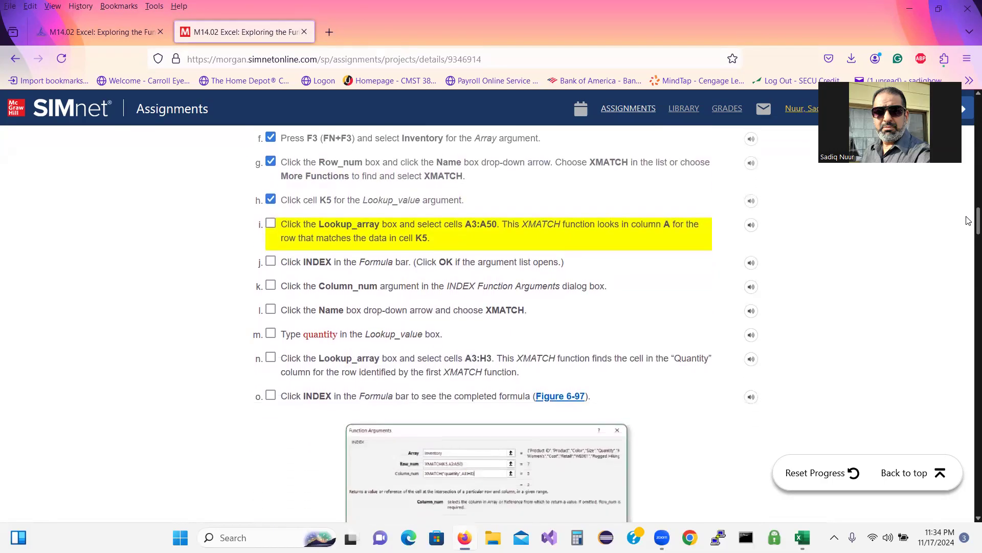
pyautogui.scroll(-1, 969, 221)
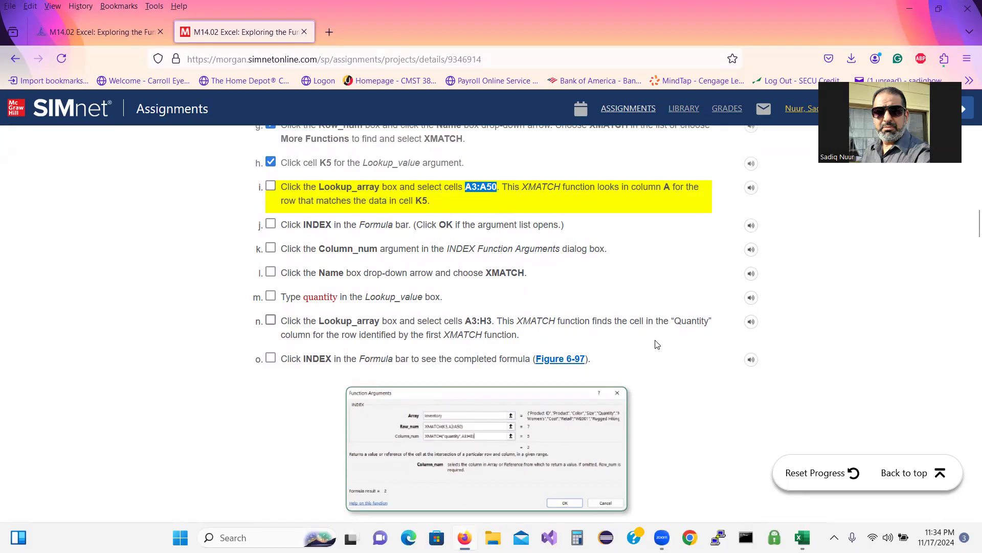
# Switch to Excel and set the Lookup_array argument of XMATCH to the Inventory range, cells A3:H50
pyautogui.click(803, 538)
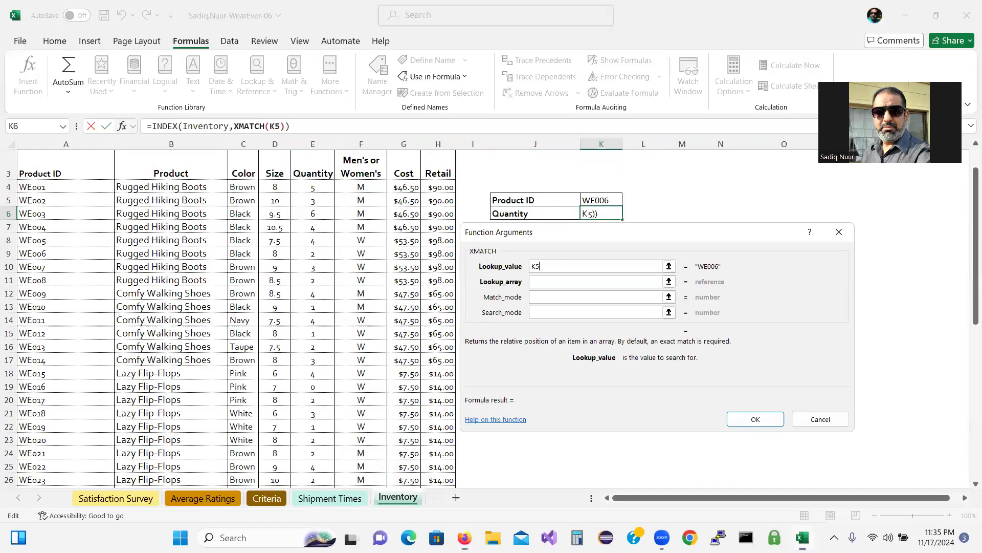
pyautogui.click(669, 281)
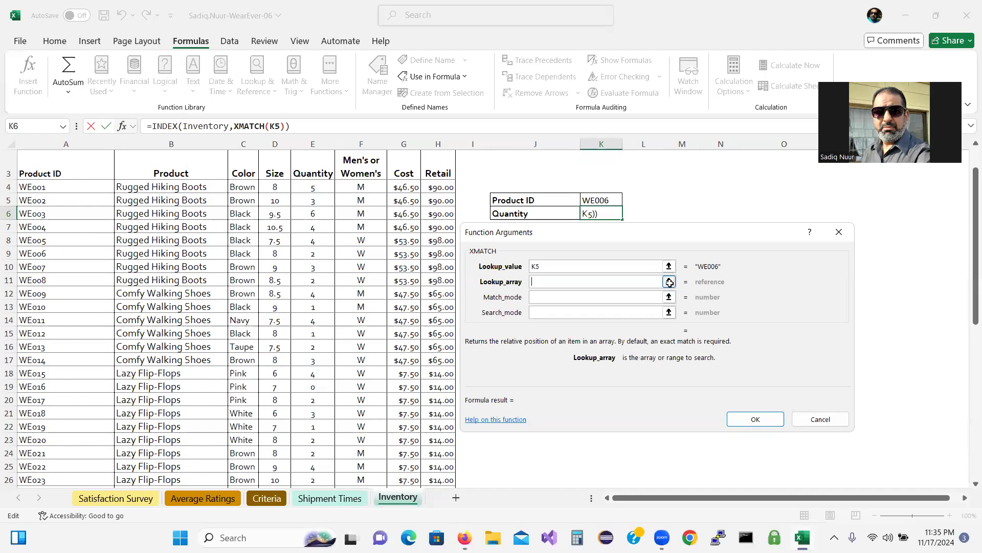
pyautogui.click(61, 170)
pyautogui.moveTo(62, 232); pyautogui.dragTo(442, 453)
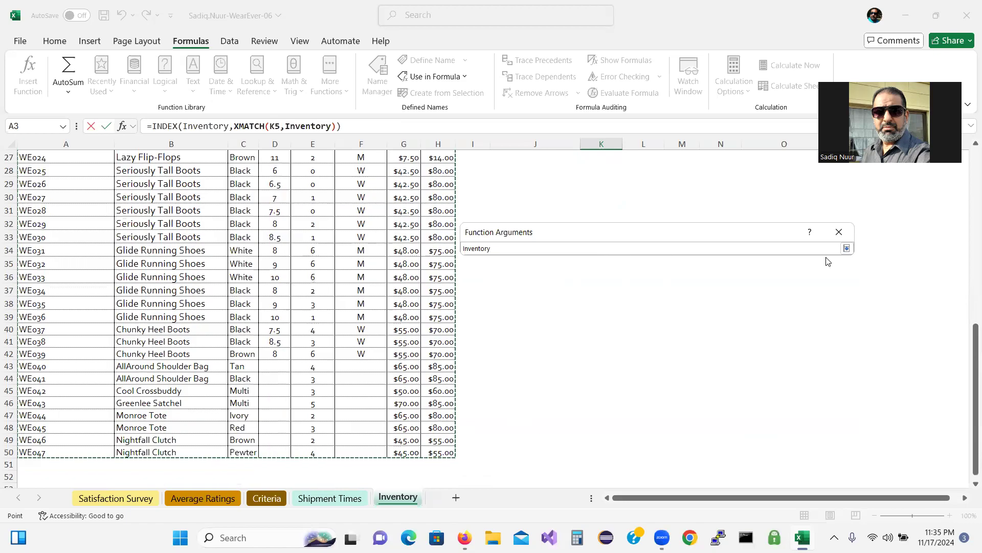
pyautogui.click(847, 249)
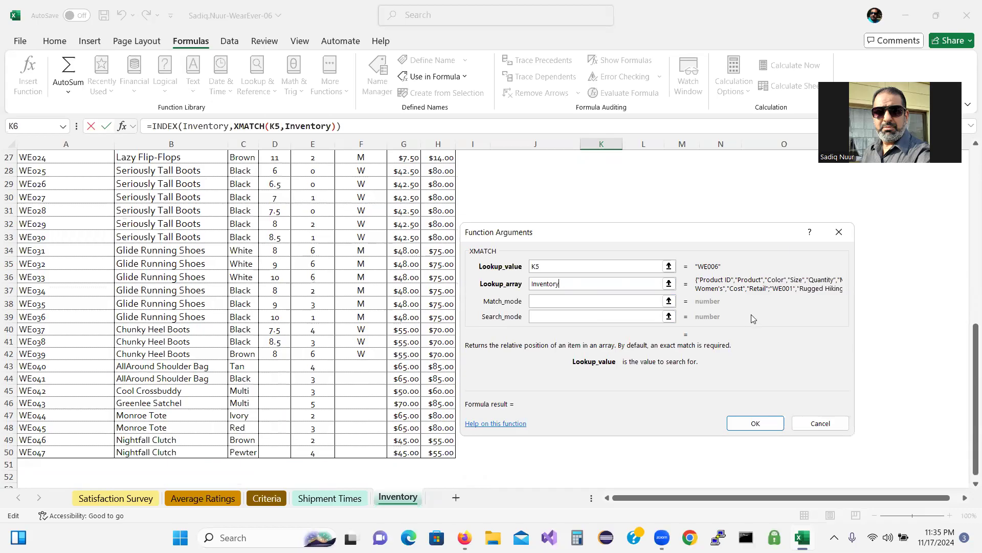
# Try to replace the Lookup_array argument of XMATCH with cells A3:A50, and clear the entry
pyautogui.doubleClick(573, 283)
pyautogui.write('A3:A50')
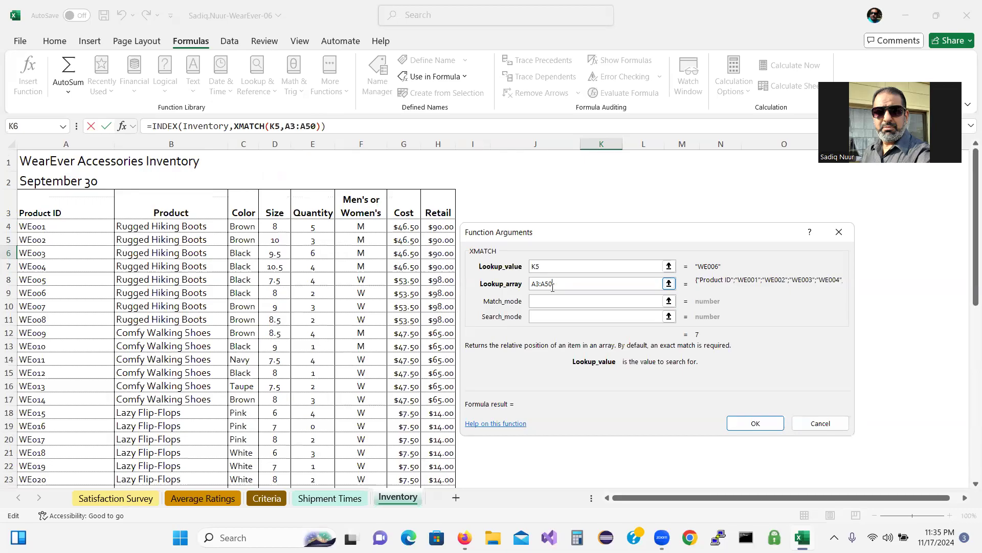
pyautogui.click(668, 283)
pyautogui.moveTo(77, 203); pyautogui.dragTo(76, 474)
pyautogui.moveTo(74, 513); pyautogui.dragTo(66, 425)
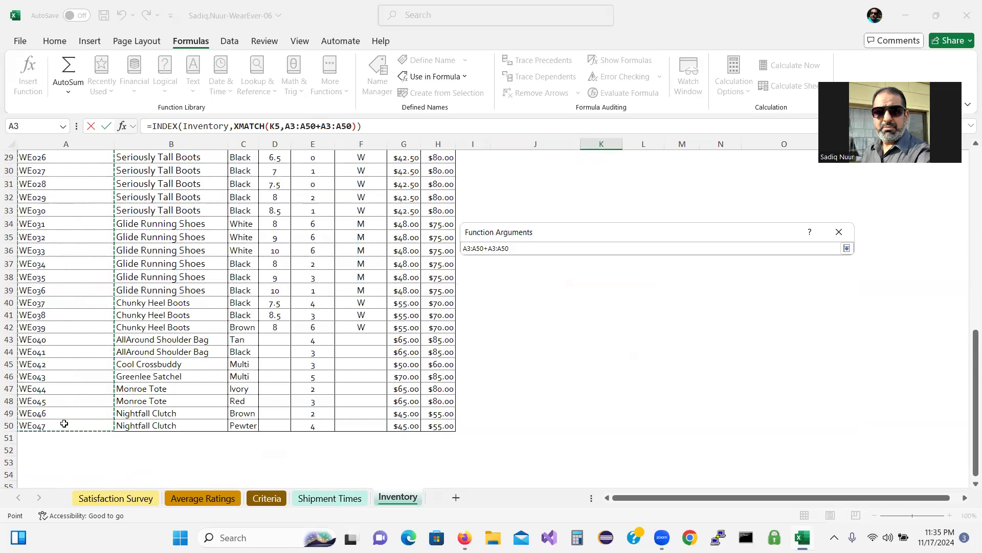
pyautogui.click(847, 249)
pyautogui.moveTo(603, 280); pyautogui.dragTo(528, 283)
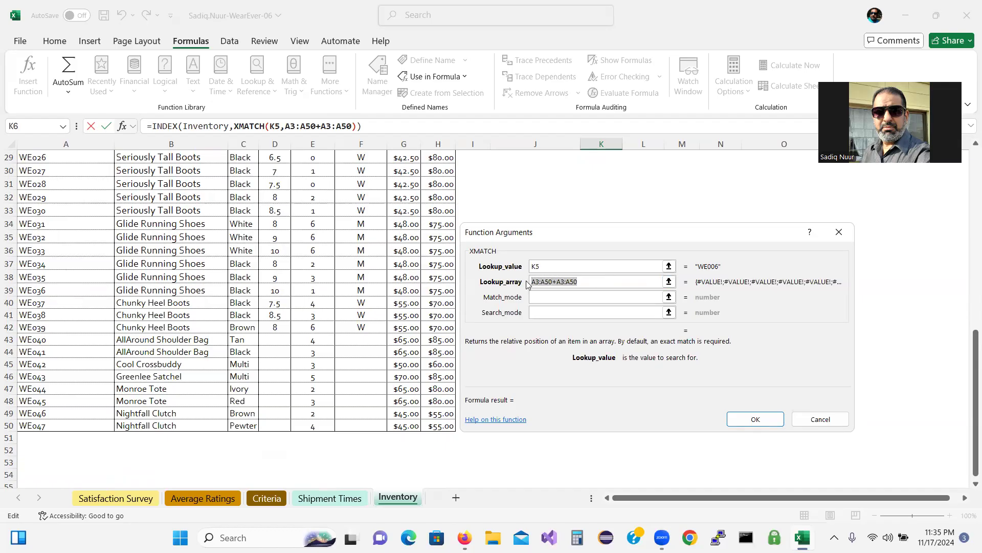
pyautogui.press('BackSpace')
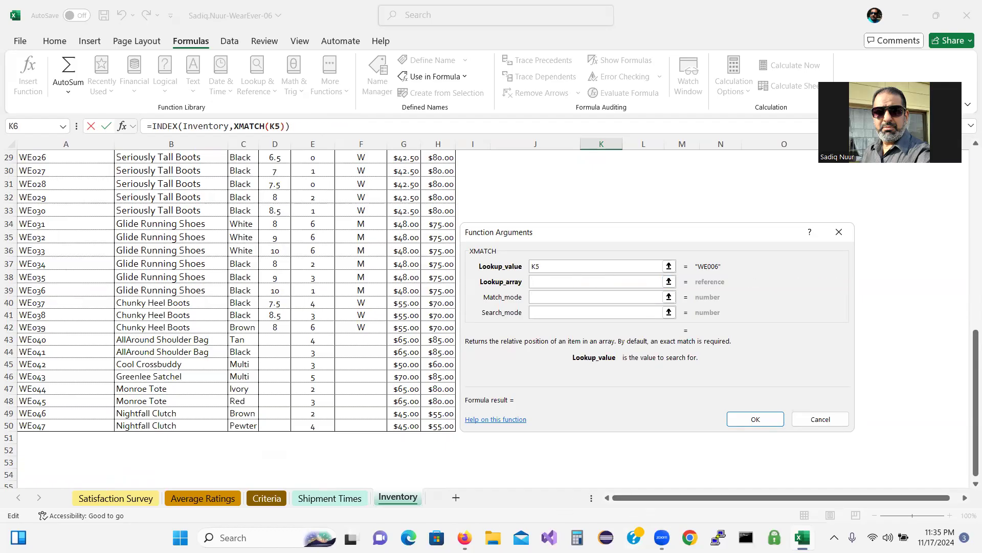
# Copy the range A3:A50 from step 5i of the Firefox instructions into the Lookup_array argument of XMATCH in Excel
pyautogui.moveTo(464, 537)
pyautogui.click(464, 473)
pyautogui.moveTo(497, 188); pyautogui.dragTo(467, 188)
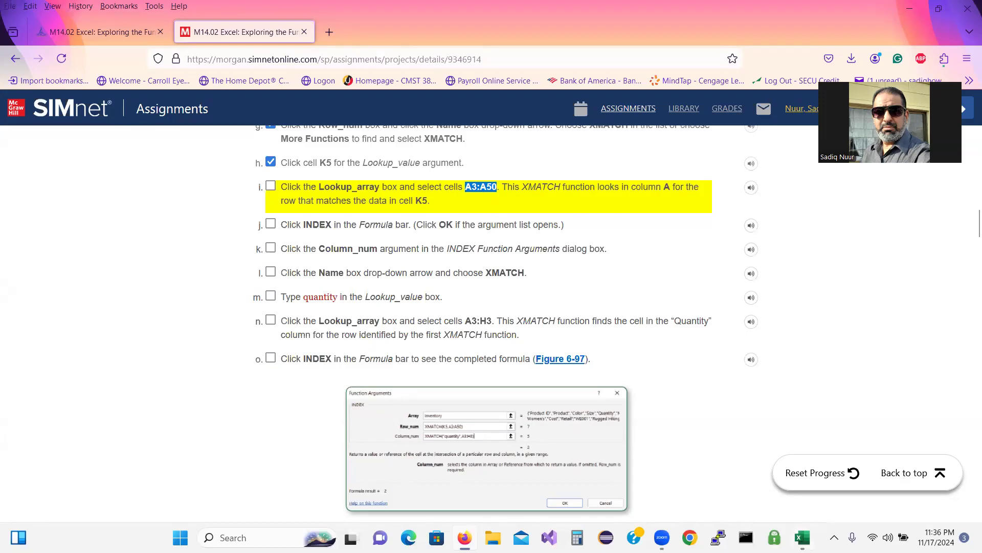
pyautogui.click(803, 538)
pyautogui.click(550, 281)
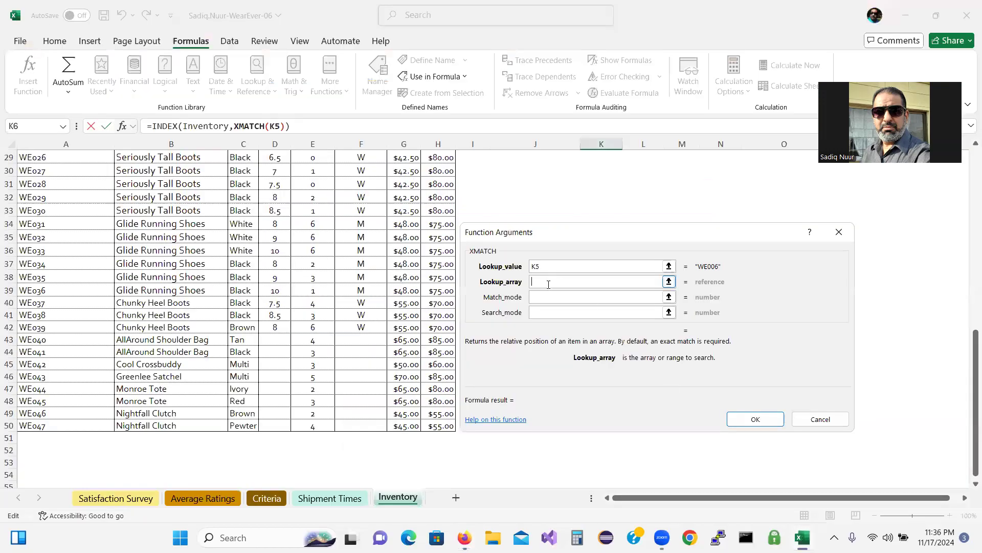
pyautogui.hotkey('ctrl', 'v')
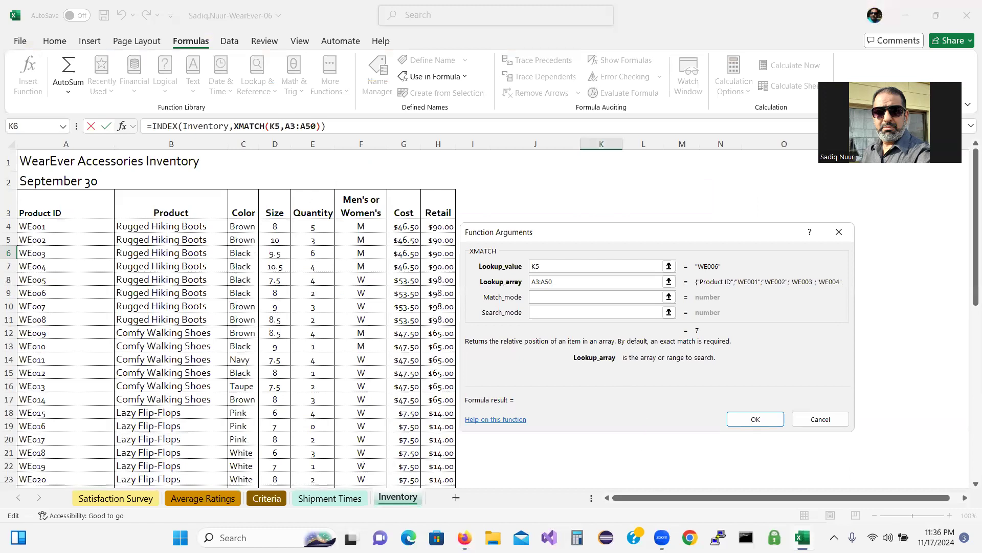
# Check the XMATCH arguments in Excel against step 5i of the Firefox instructions and mark that step as complete
pyautogui.click(433, 454)
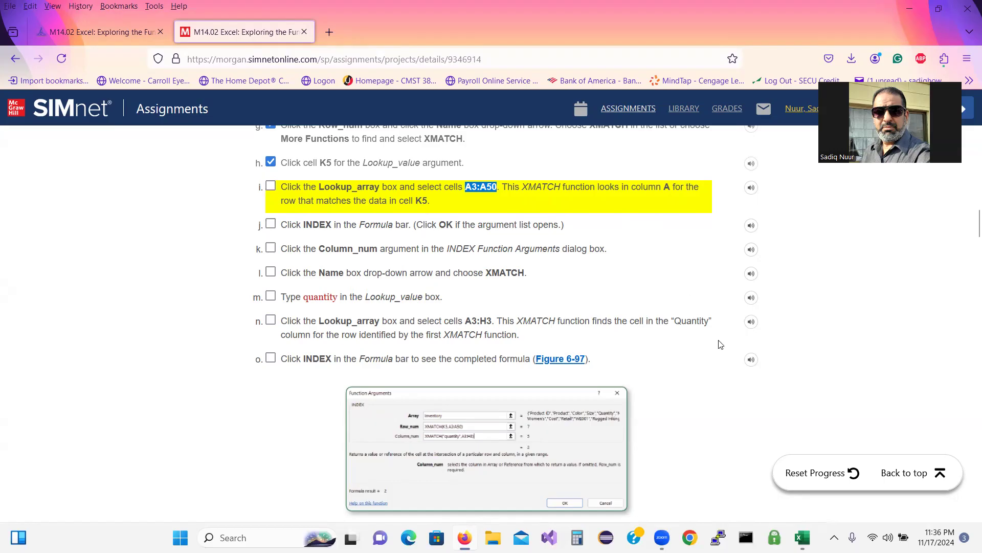
pyautogui.click(802, 538)
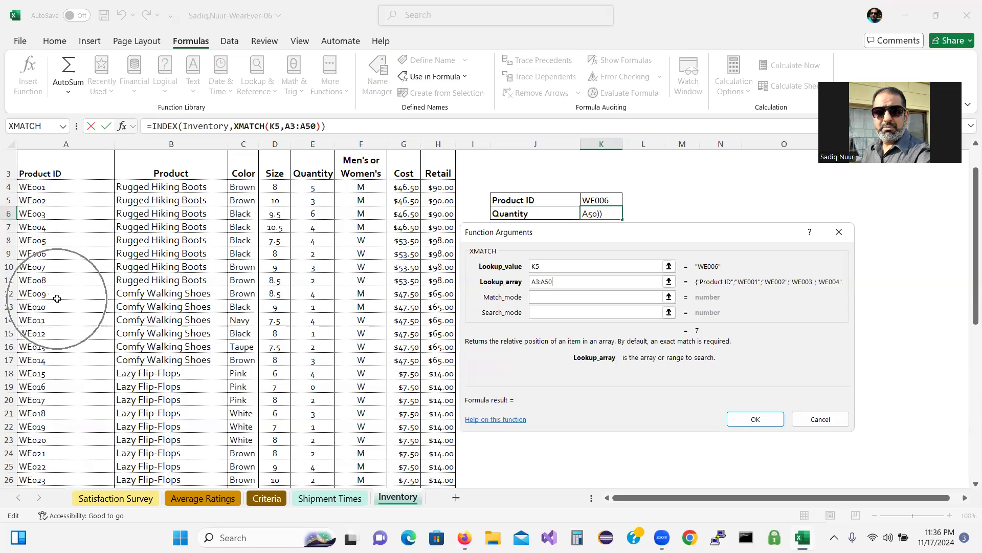
pyautogui.click(571, 279)
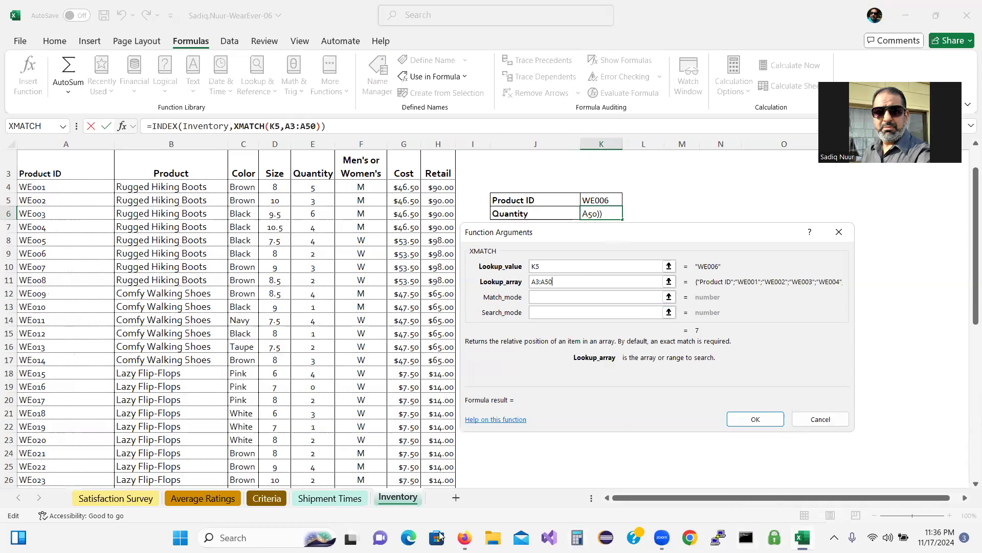
pyautogui.click(464, 537)
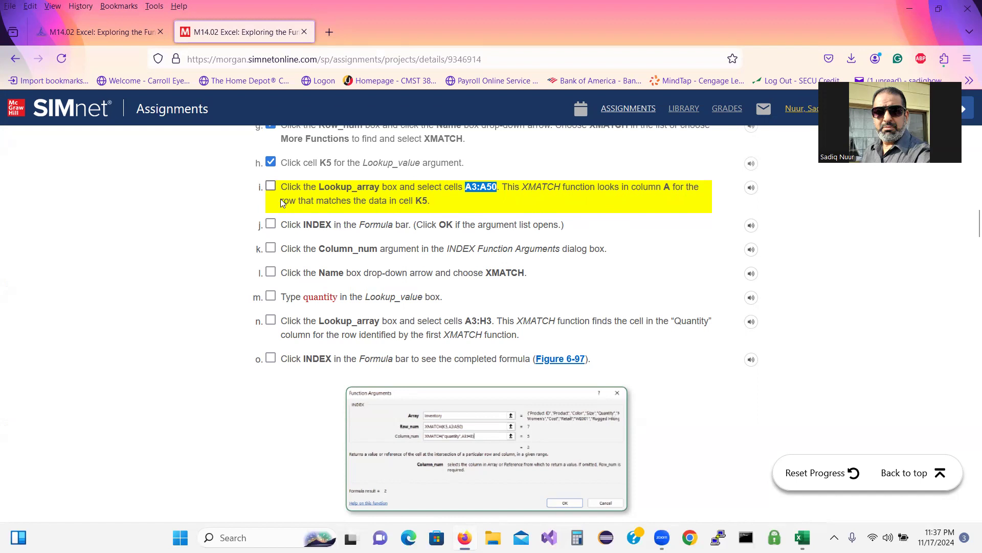
pyautogui.click(269, 187)
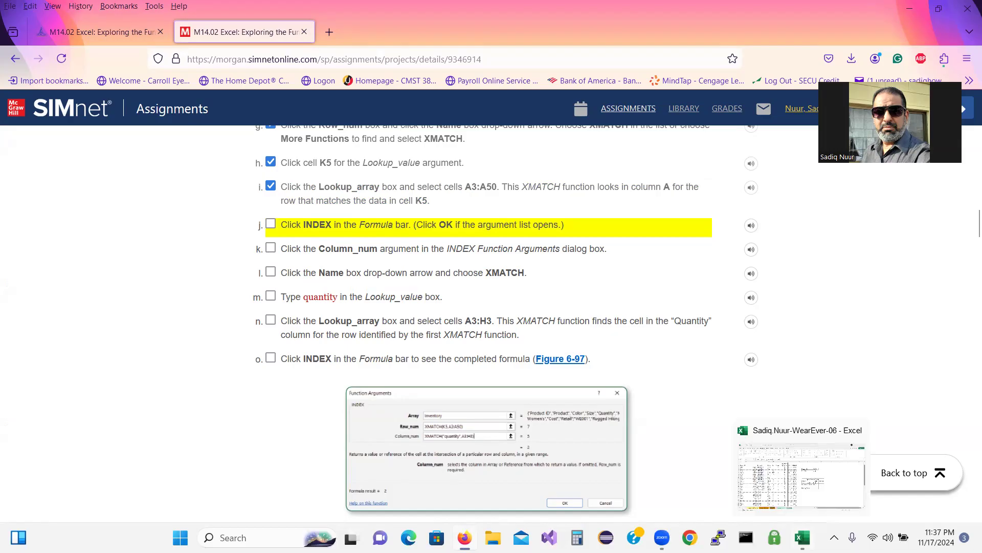
# Switch to Excel and return to the INDEX function arguments, using the array,row_num,column_num argument list
pyautogui.click(801, 536)
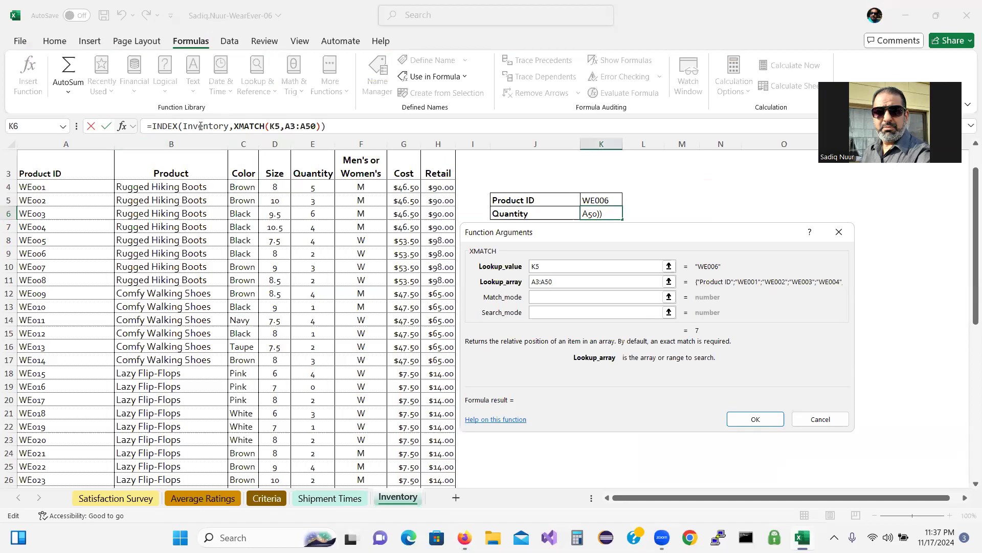
pyautogui.click(163, 126)
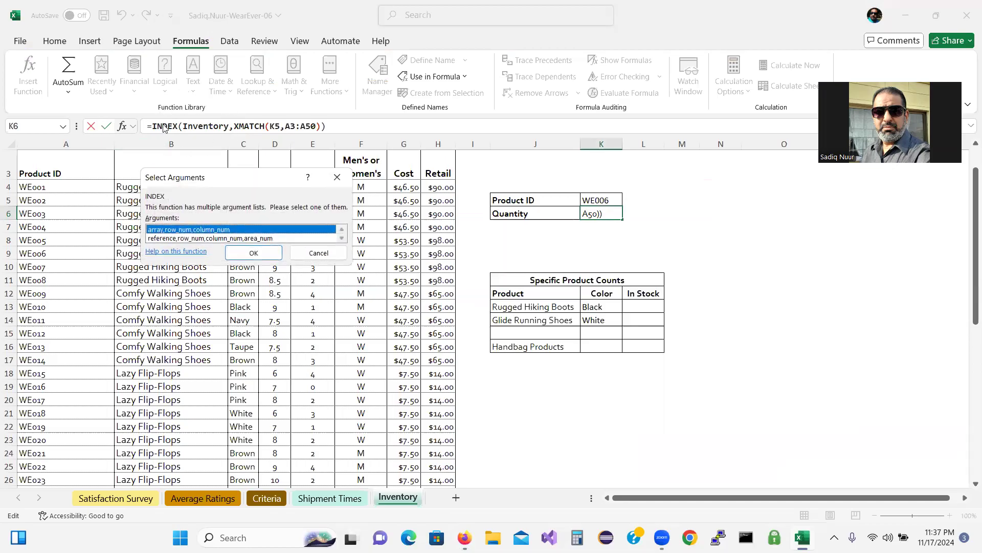
pyautogui.click(256, 254)
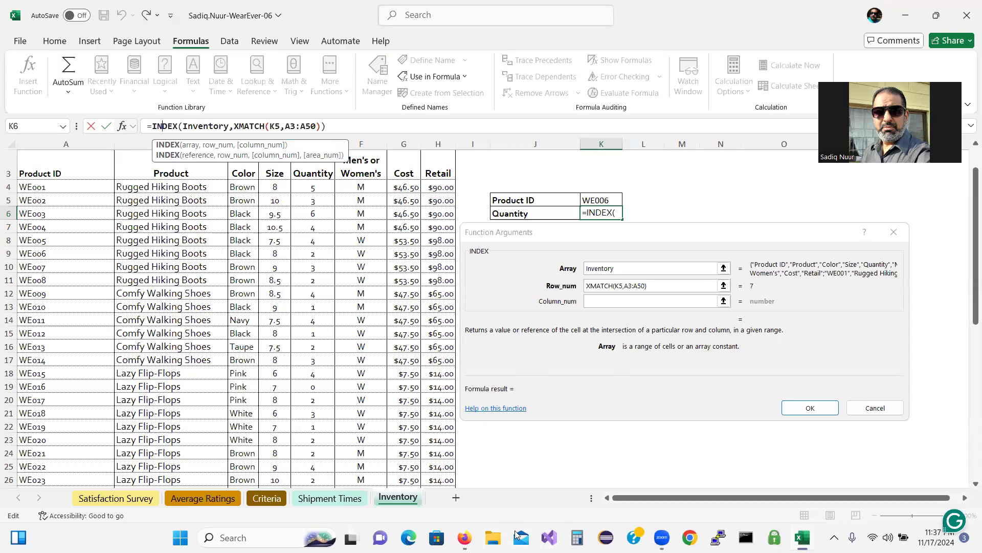
# Switch to the Firefox instructions and mark steps 5j and 5k as complete
pyautogui.moveTo(464, 538)
pyautogui.click(397, 418)
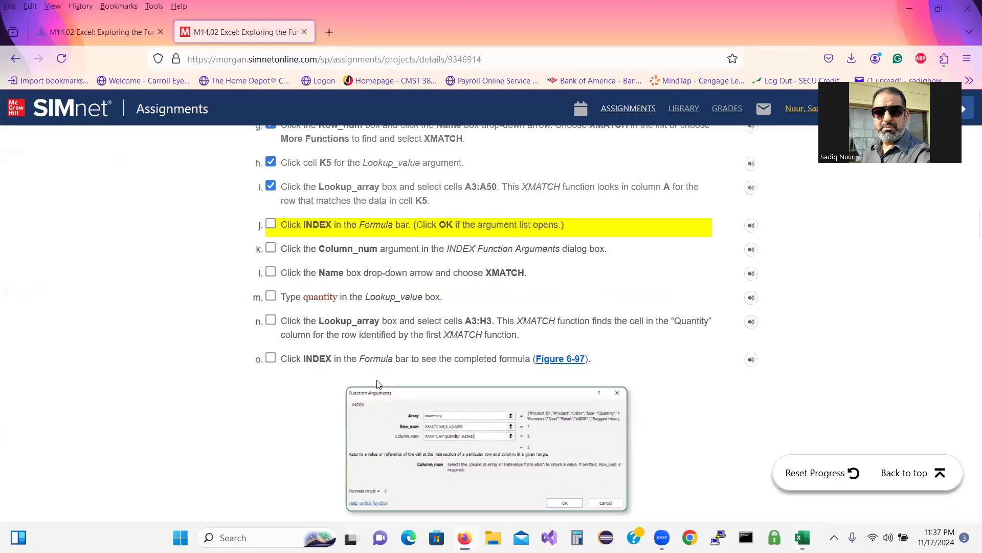
pyautogui.click(271, 225)
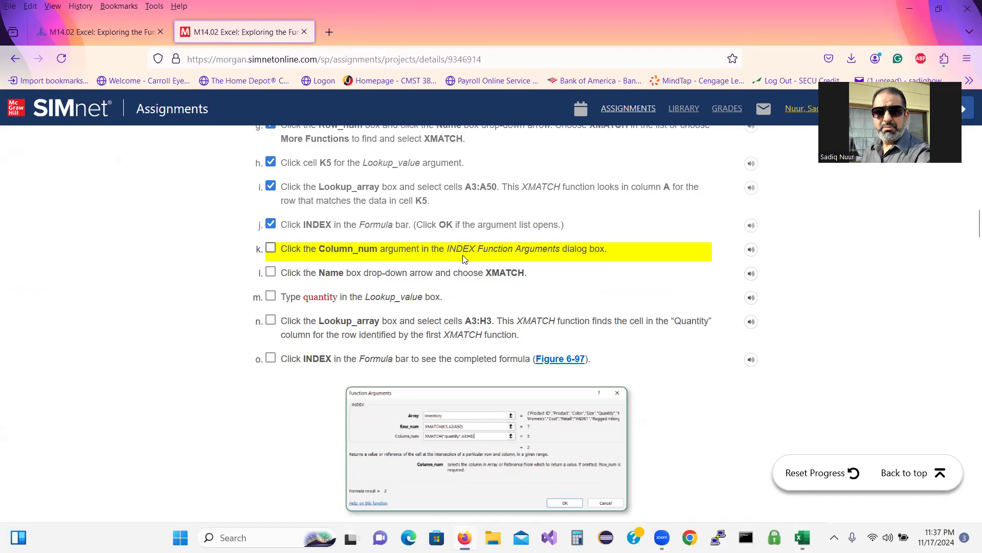
pyautogui.click(271, 248)
# Switch to Excel and nest an XMATCH function in the Column_num argument of INDEX
pyautogui.click(802, 537)
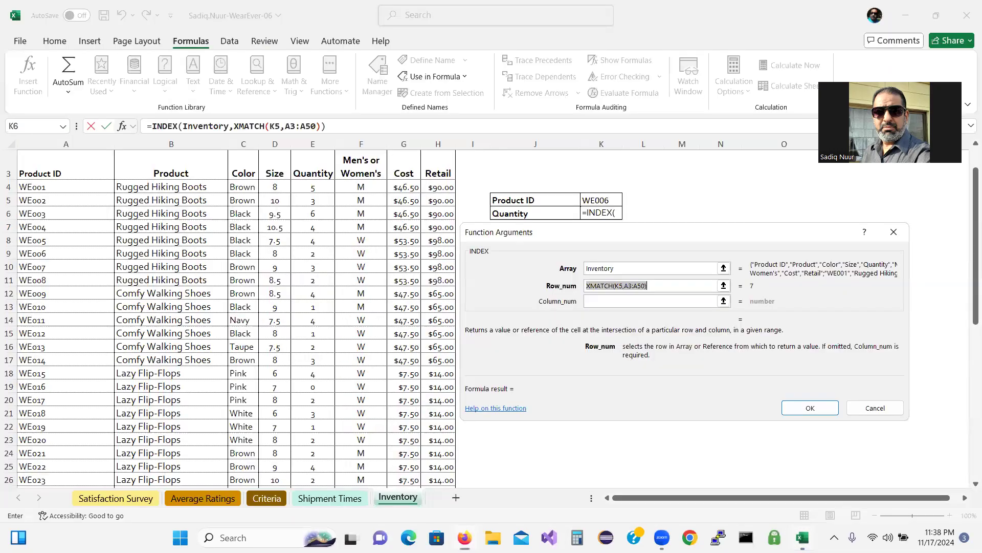
pyautogui.click(594, 302)
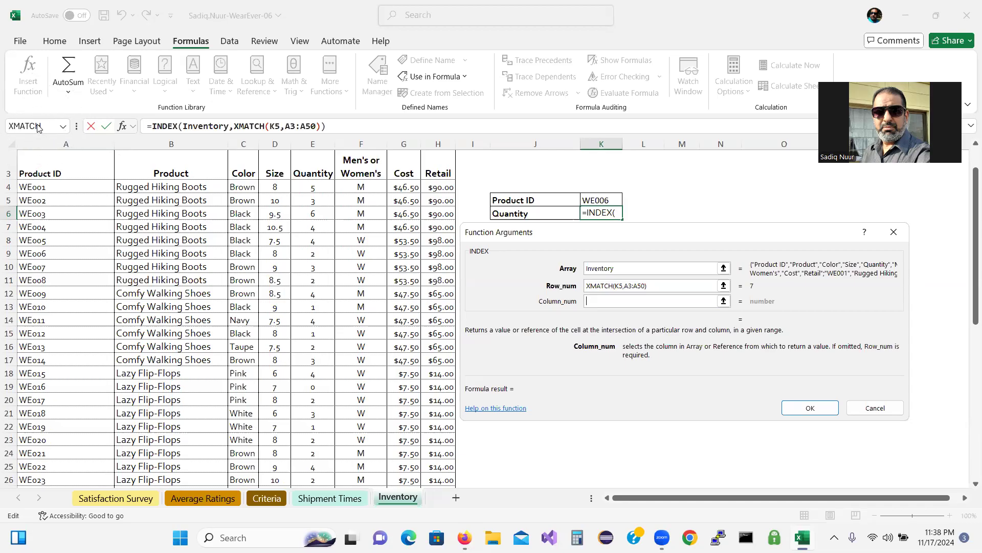
pyautogui.click(64, 126)
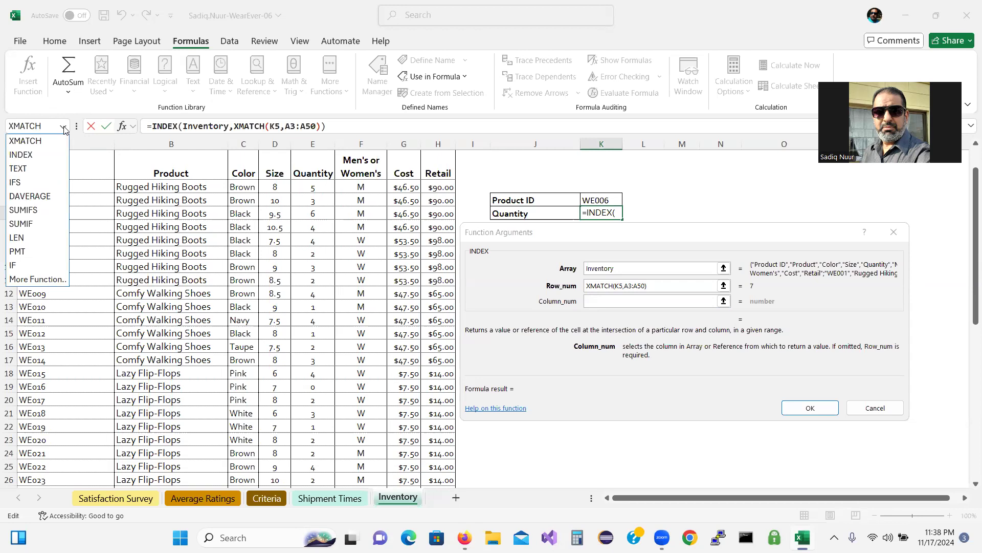
pyautogui.click(29, 140)
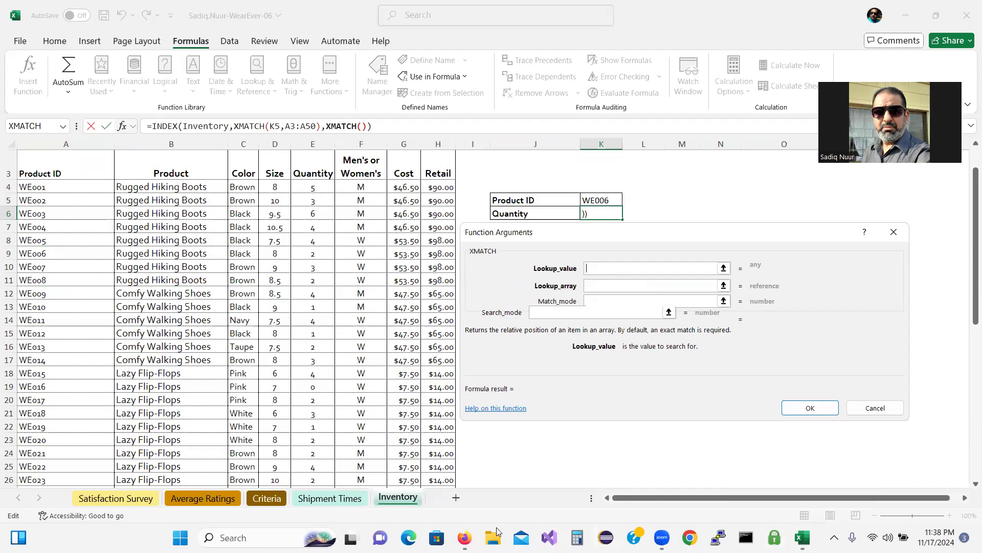
# Copy the word quantity from step 5m of the Firefox instructions into the second XMATCH's Lookup_value argument in Excel
pyautogui.click(464, 537)
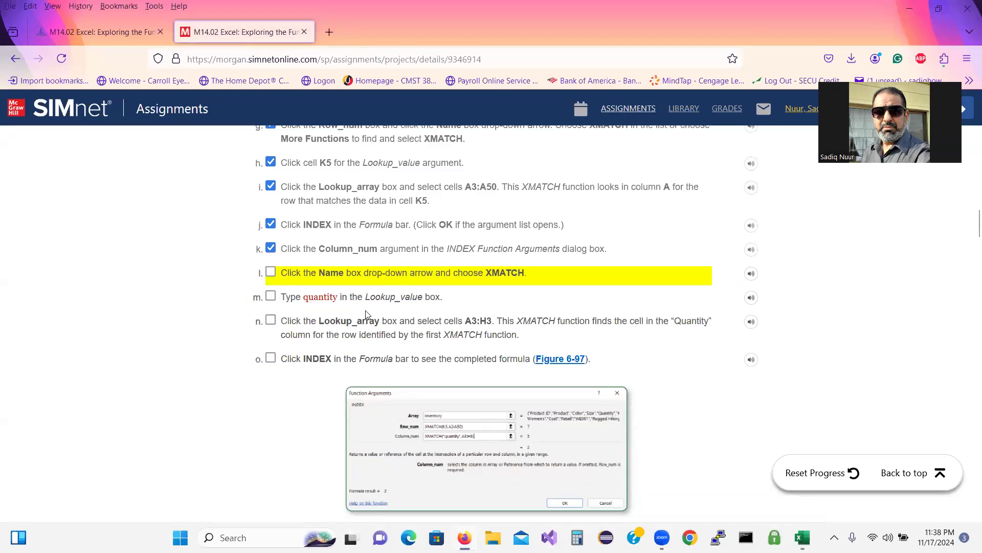
pyautogui.moveTo(304, 302); pyautogui.dragTo(337, 307)
pyautogui.hotkey('ctrl', 'c')
pyautogui.click(802, 537)
pyautogui.click(606, 270)
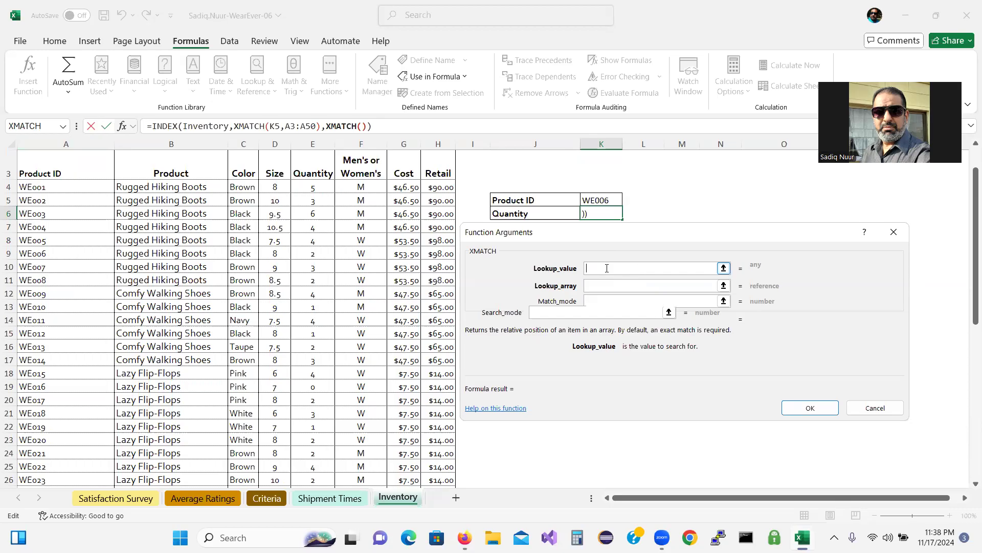
pyautogui.hotkey('ctrl', 'v')
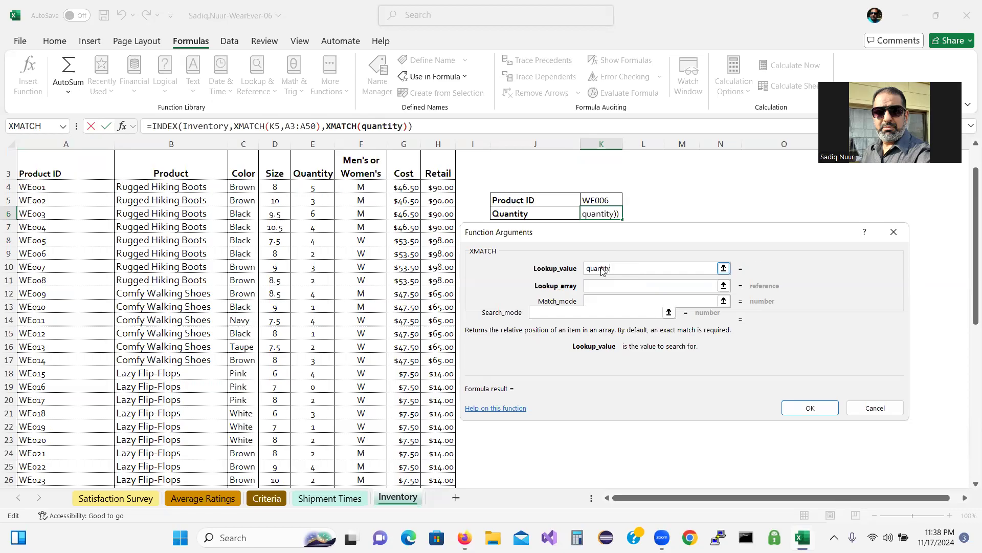
# Recheck the Firefox instructions and set the second XMATCH's Lookup_array argument in Excel to the header cells A3:H3
pyautogui.click(602, 288)
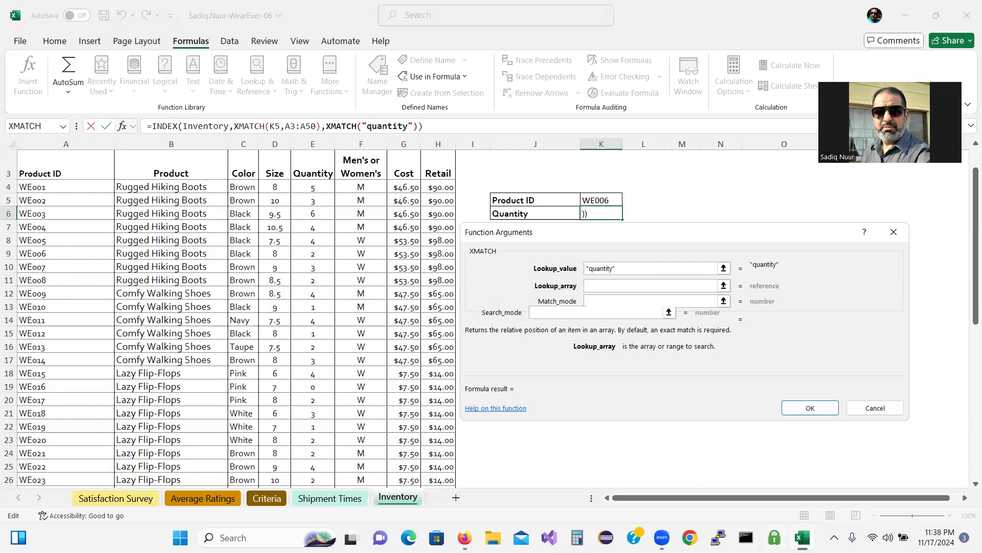
pyautogui.moveTo(802, 537)
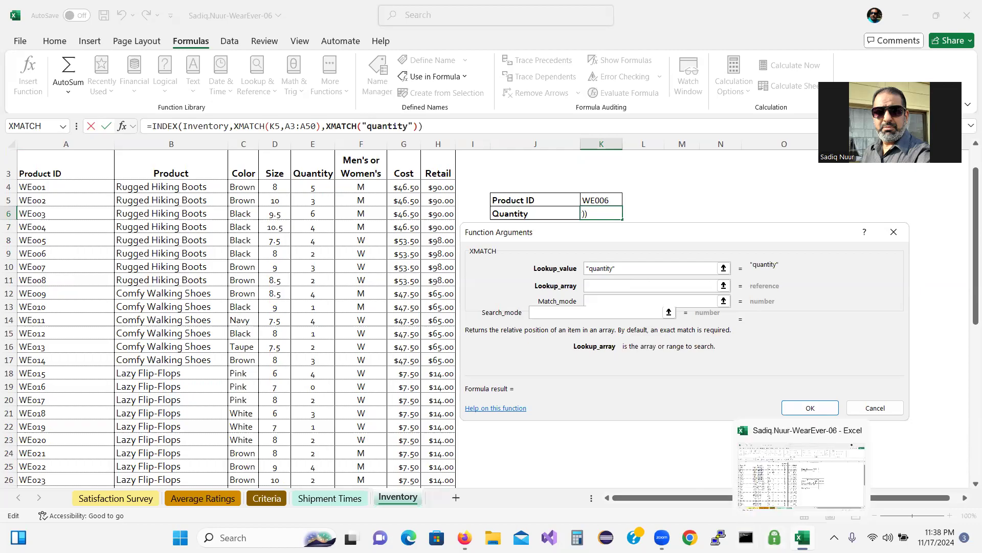
pyautogui.click(803, 538)
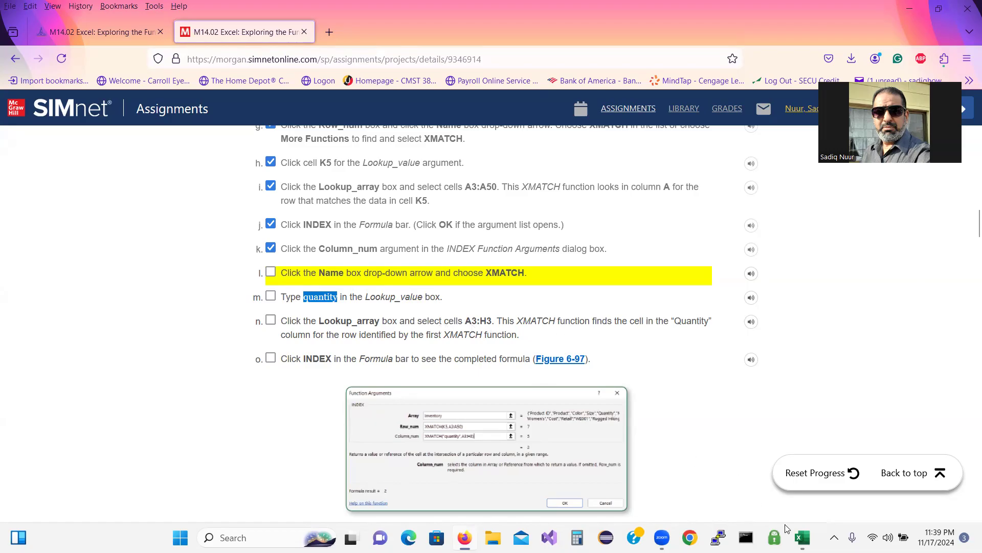
pyautogui.moveTo(802, 537)
pyautogui.click(801, 474)
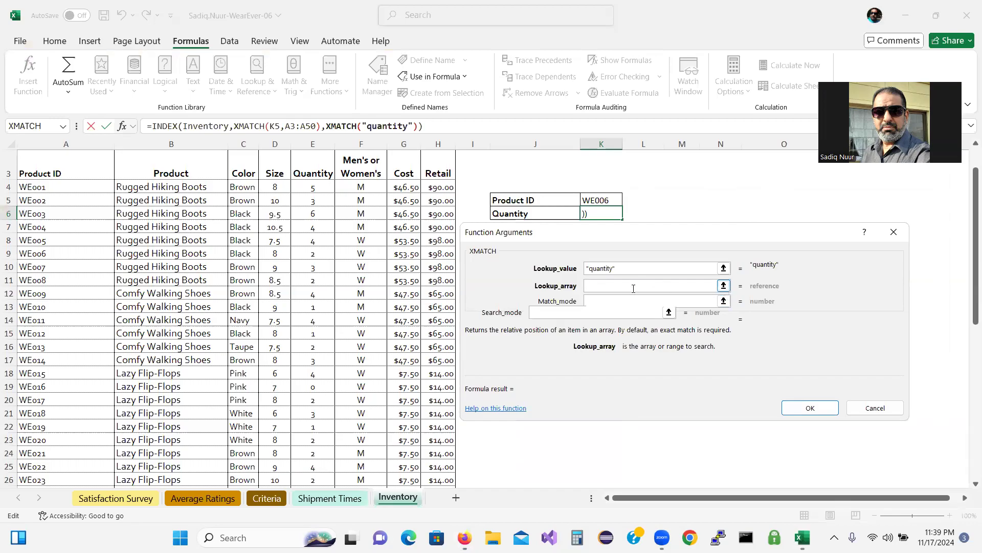
pyautogui.click(724, 286)
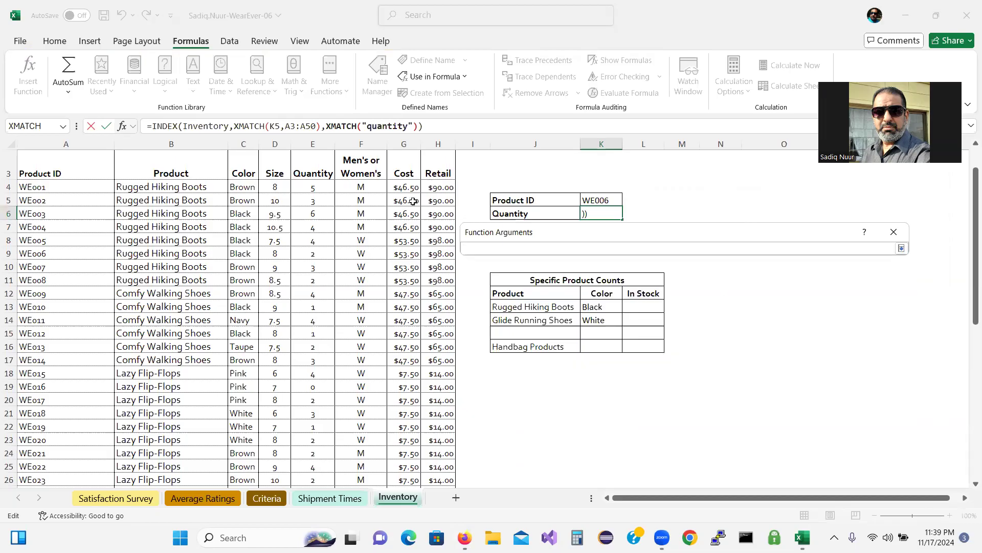
pyautogui.moveTo(56, 168); pyautogui.dragTo(424, 157)
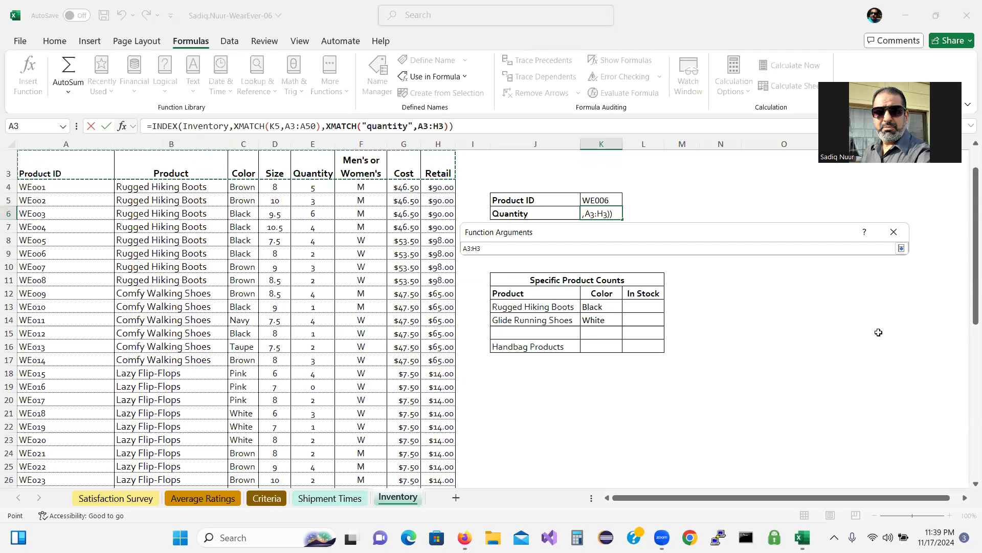
pyautogui.click(902, 248)
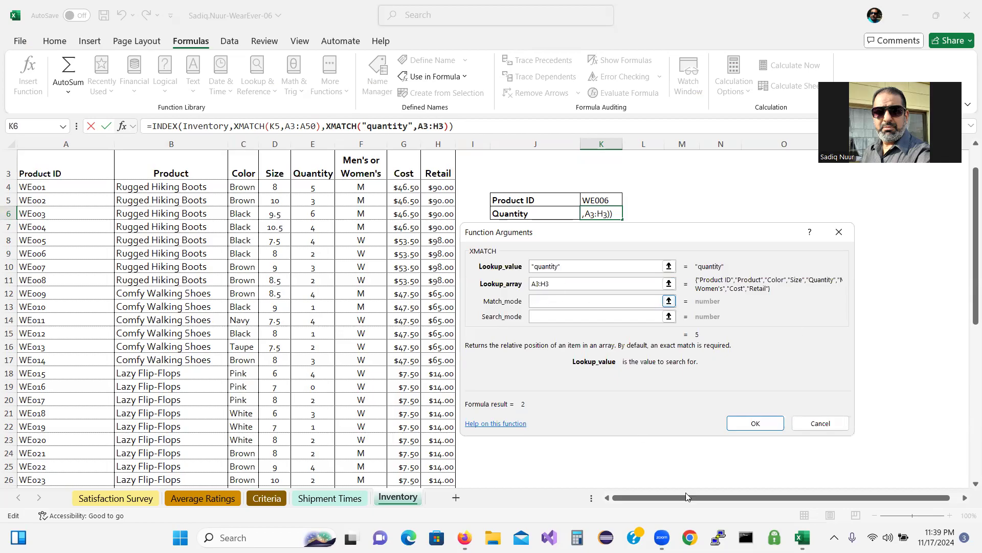
# Switch to the Firefox instructions and mark steps 5l, 5m and 5n as complete
pyautogui.click(465, 538)
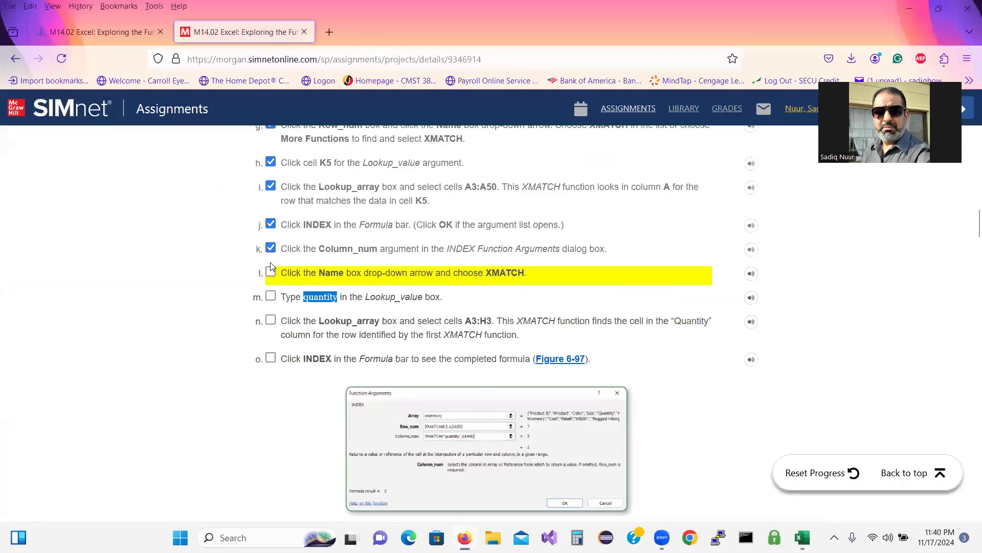
pyautogui.click(271, 273)
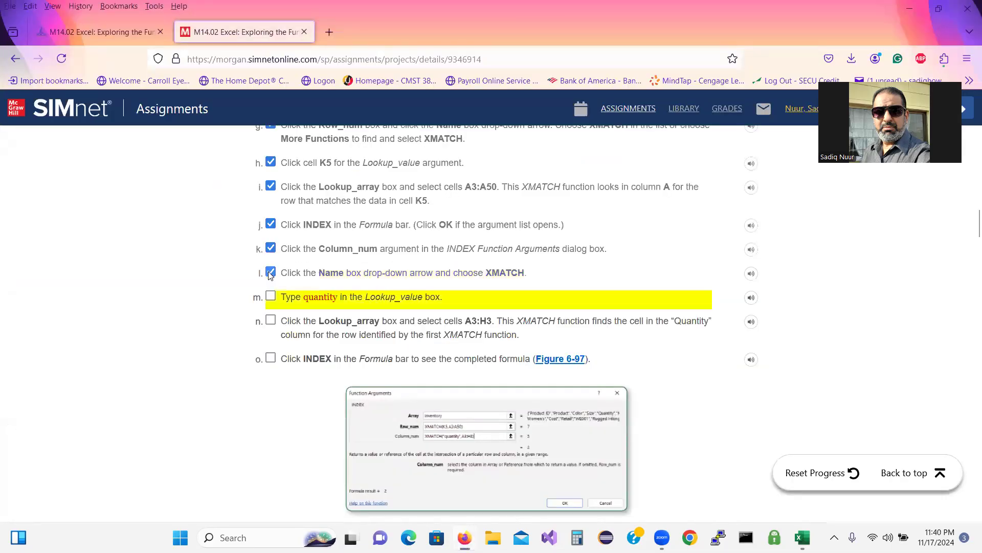
pyautogui.click(271, 297)
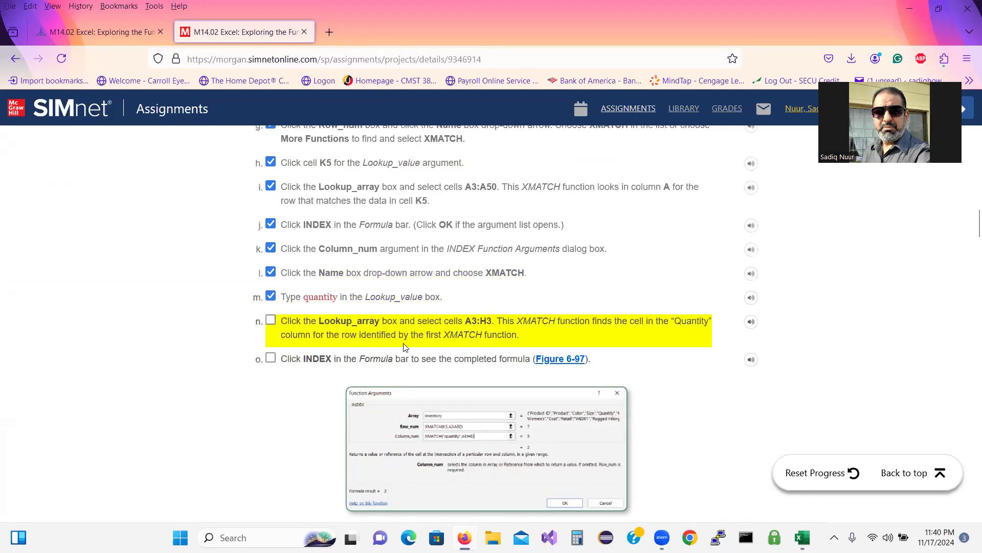
pyautogui.click(272, 322)
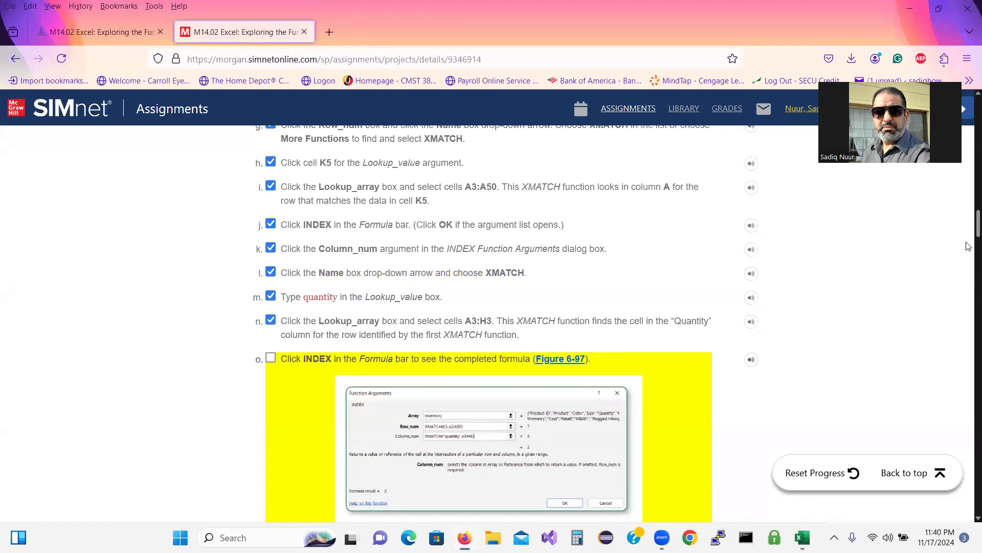
# Read steps 5o and 5p in Firefox, return to INDEX's arguments in Excel and confirm the nested formula in K6
pyautogui.moveTo(969, 226); pyautogui.dragTo(968, 237)
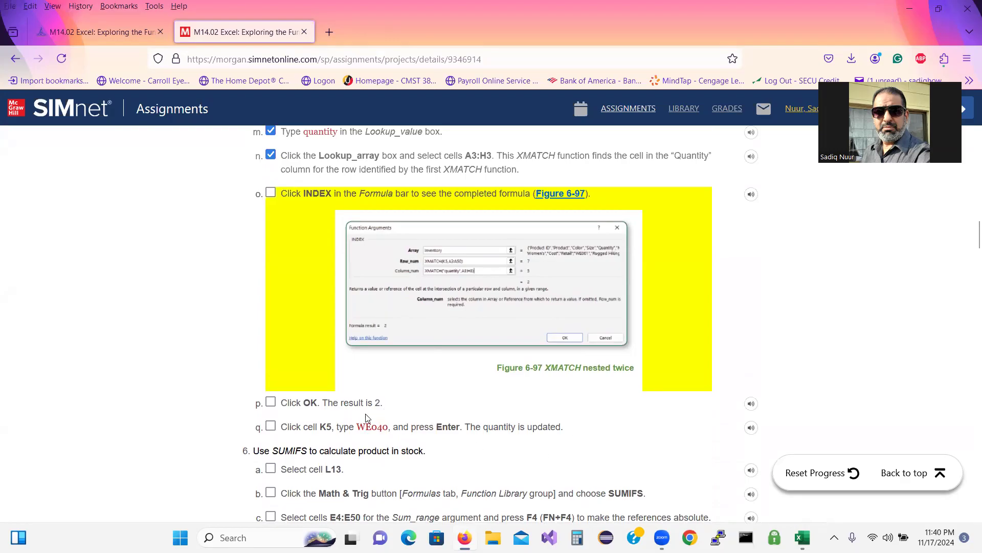
pyautogui.moveTo(797, 534)
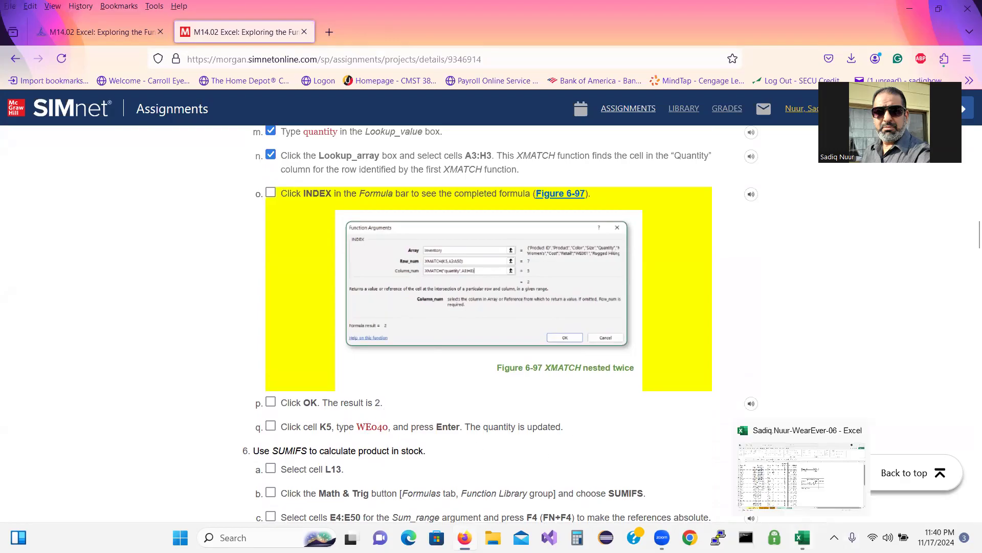
pyautogui.click(802, 537)
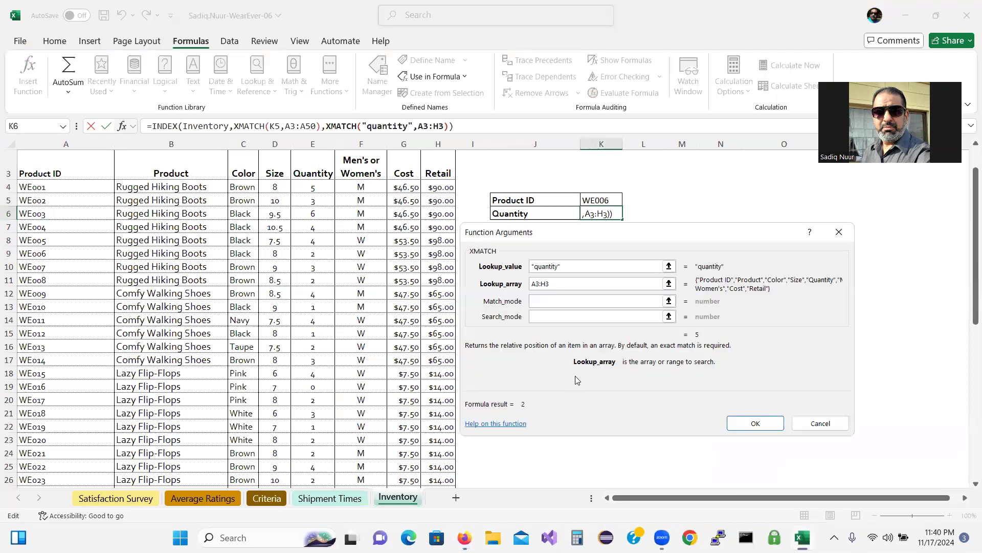
pyautogui.click(162, 126)
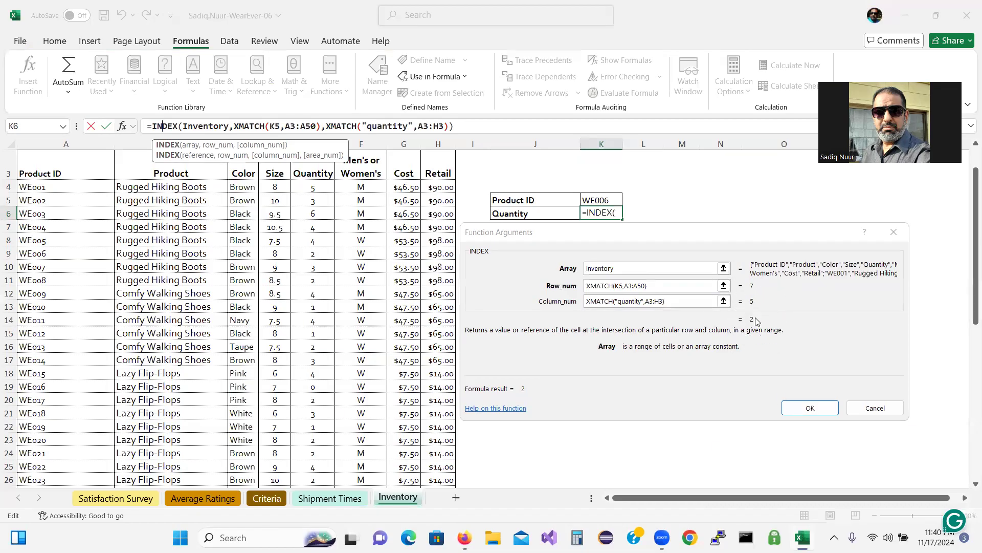
pyautogui.click(813, 409)
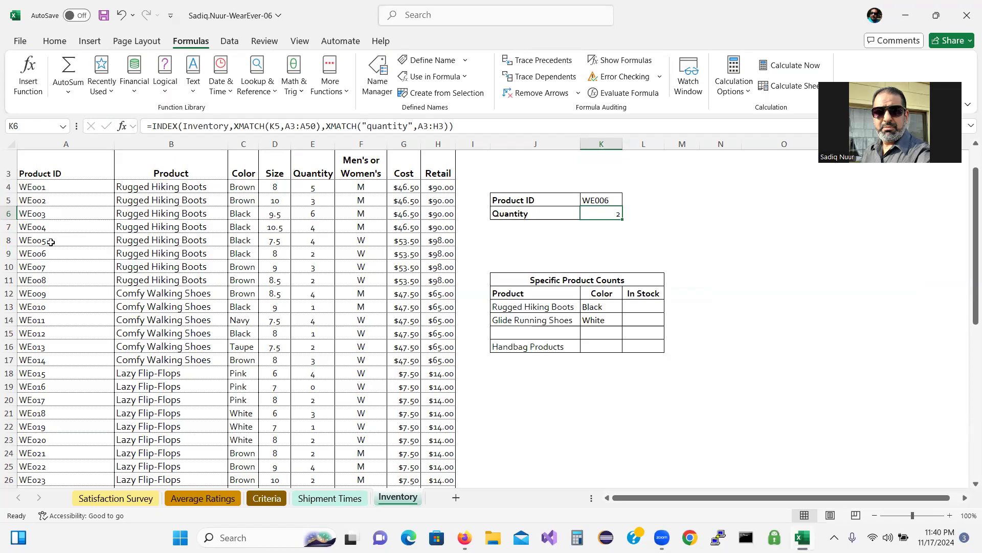
# Check the listed quantity of product WE006 in row 9 against the INDEX result
pyautogui.click(42, 256)
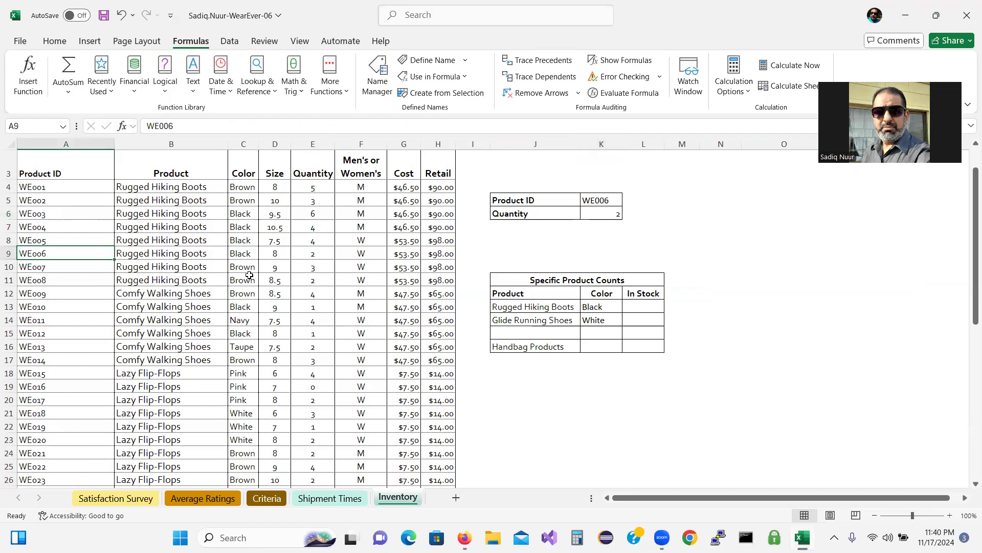
pyautogui.click(323, 255)
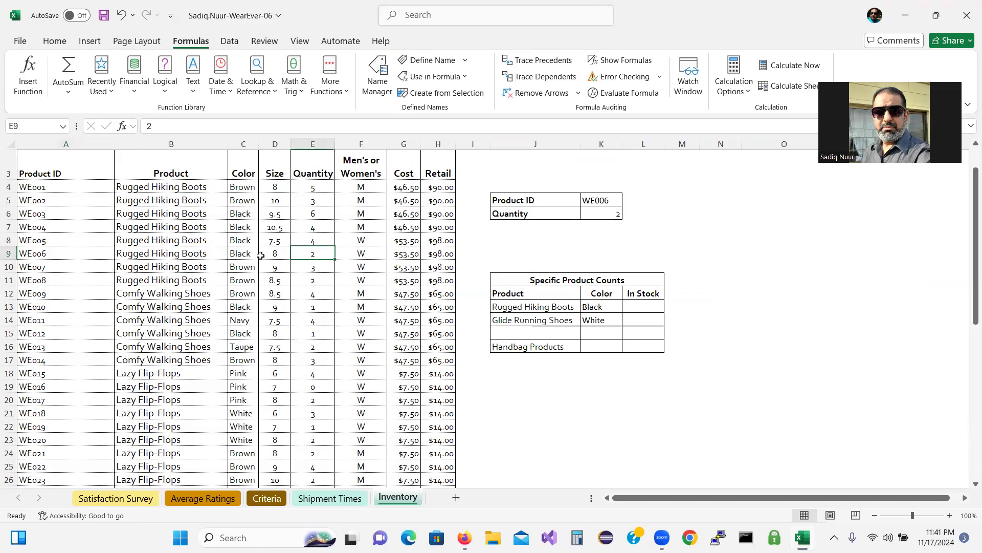
pyautogui.click(49, 254)
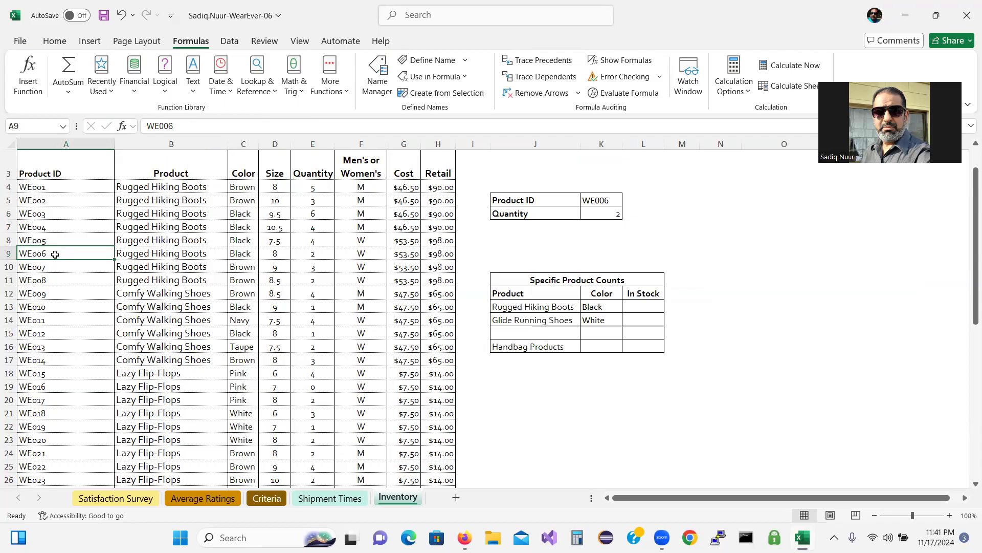
pyautogui.click(319, 253)
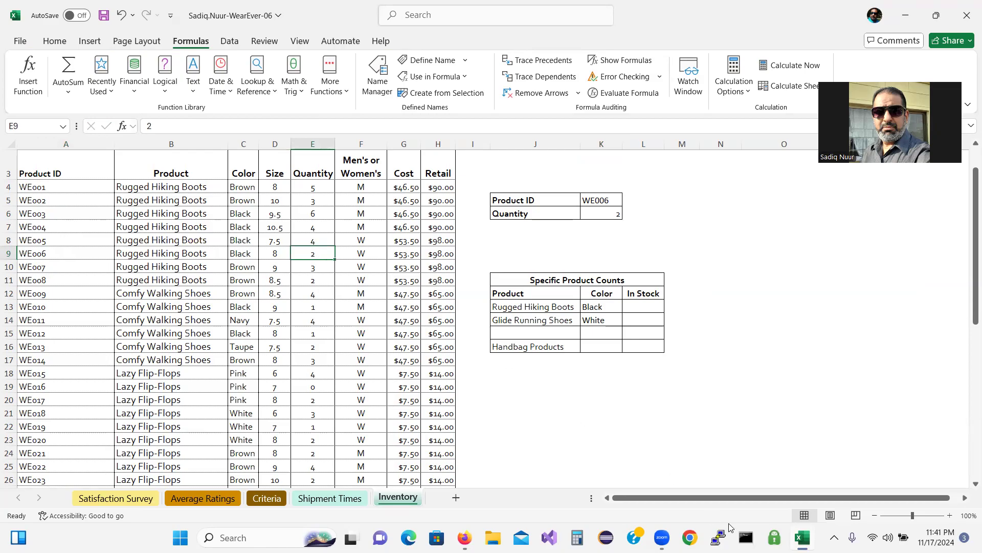
# Copy WE040 from step 5q of the Firefox instructions and paste it into Product ID cell K5 in Excel
pyautogui.moveTo(803, 537)
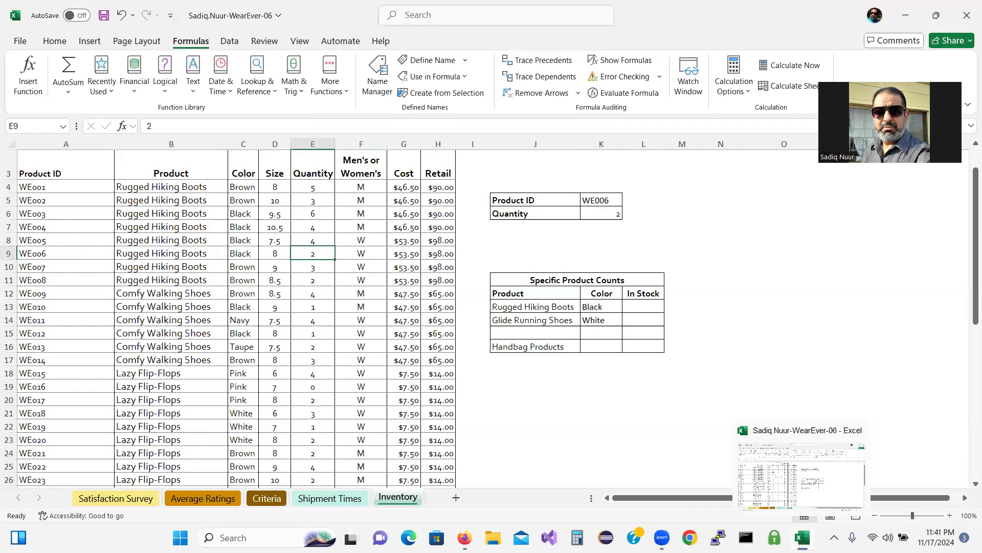
pyautogui.hotkey('alt', 'Tab')
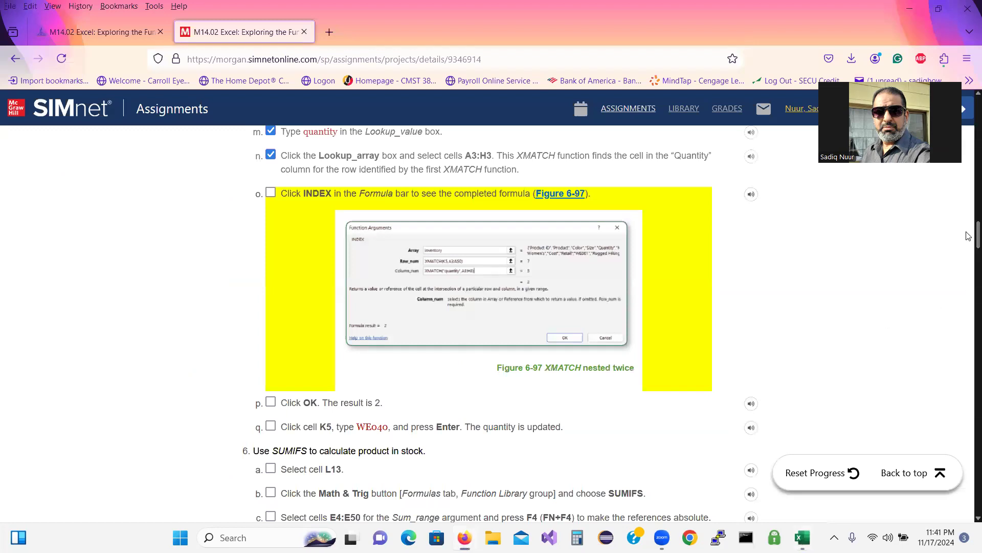
pyautogui.scroll(-2, 969, 244)
pyautogui.scroll(-1, 969, 243)
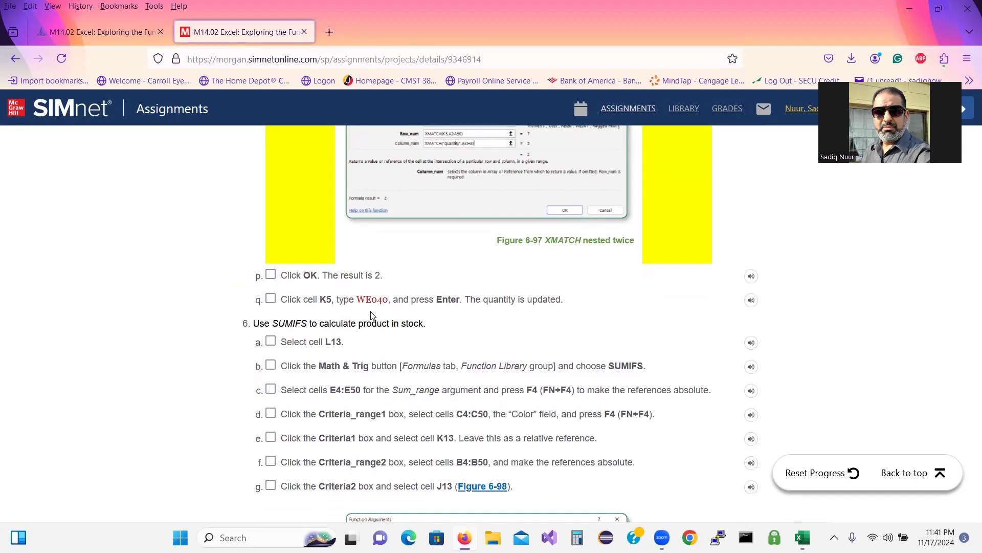
pyautogui.moveTo(359, 300); pyautogui.dragTo(388, 305)
pyautogui.hotkey('ctrl', 'c')
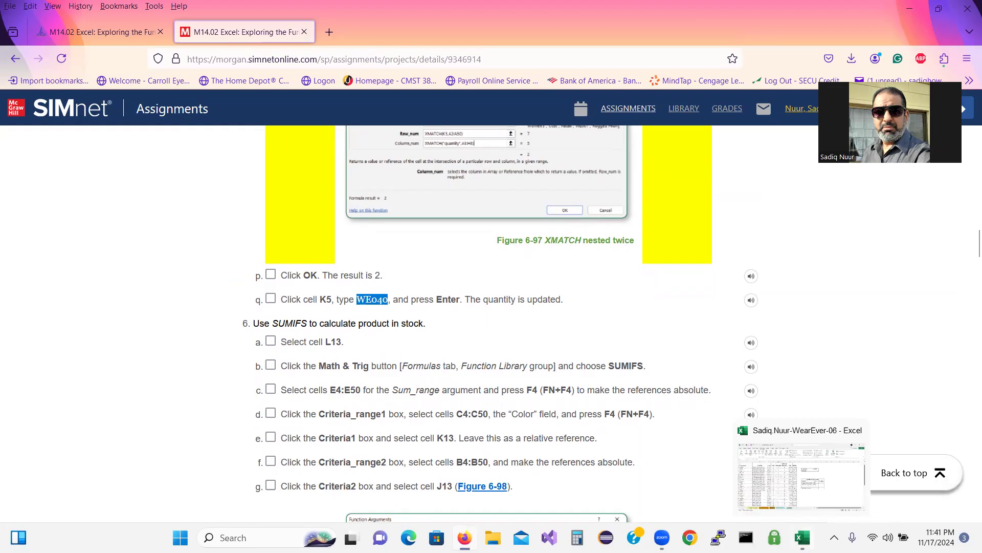
pyautogui.click(804, 535)
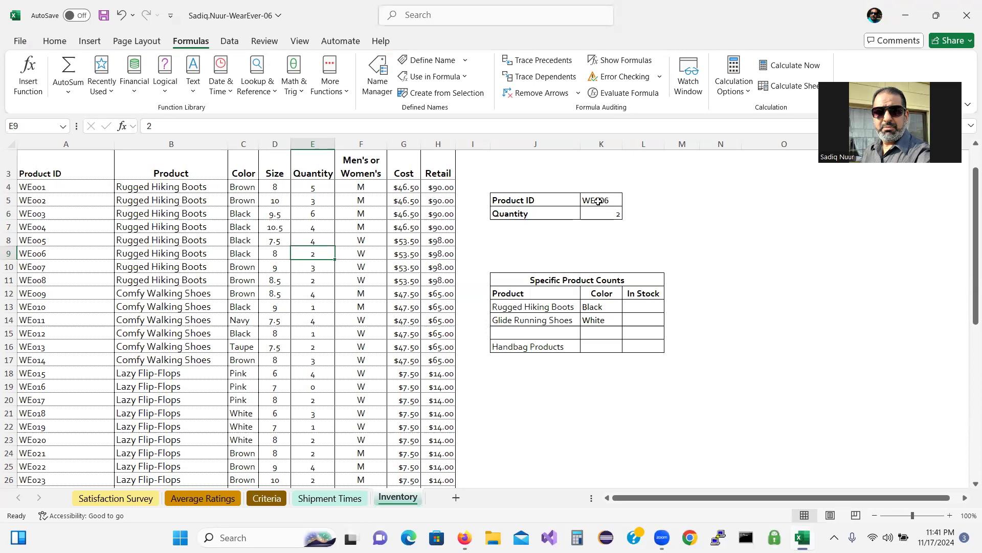
pyautogui.click(599, 202)
pyautogui.hotkey('ctrl', 'v')
pyautogui.press('Return')
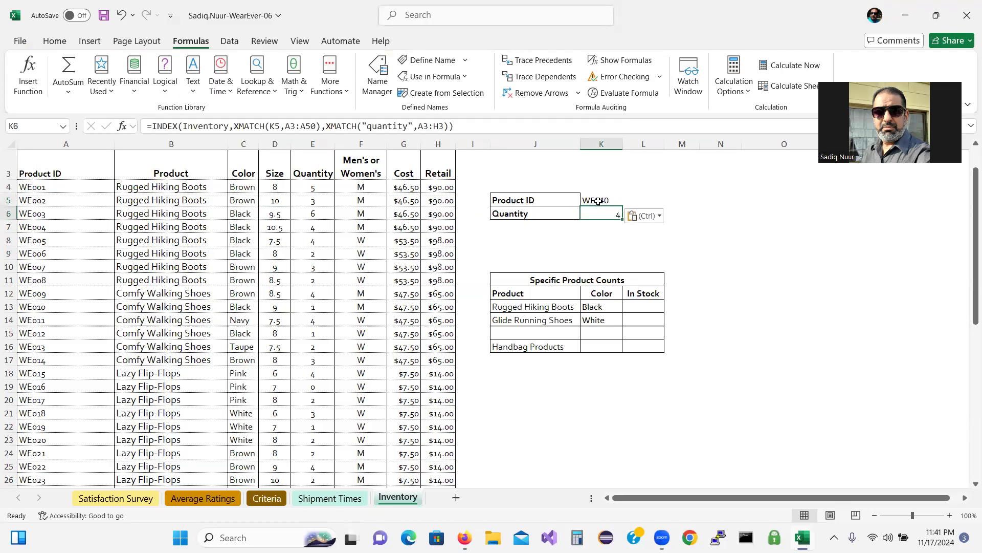
# Restore the border around Product ID cell K5 and look through the available border options
pyautogui.click(620, 199)
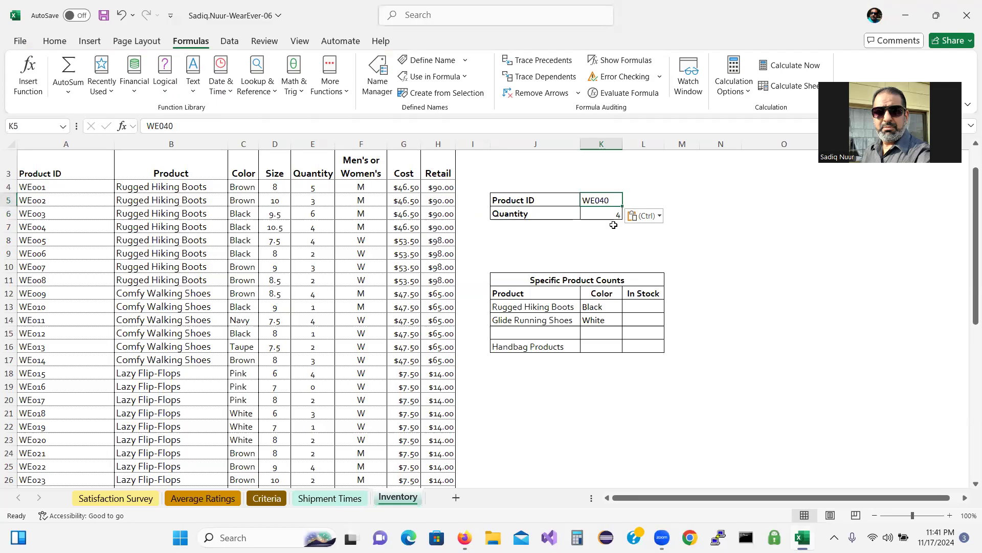
pyautogui.click(58, 42)
pyautogui.click(144, 86)
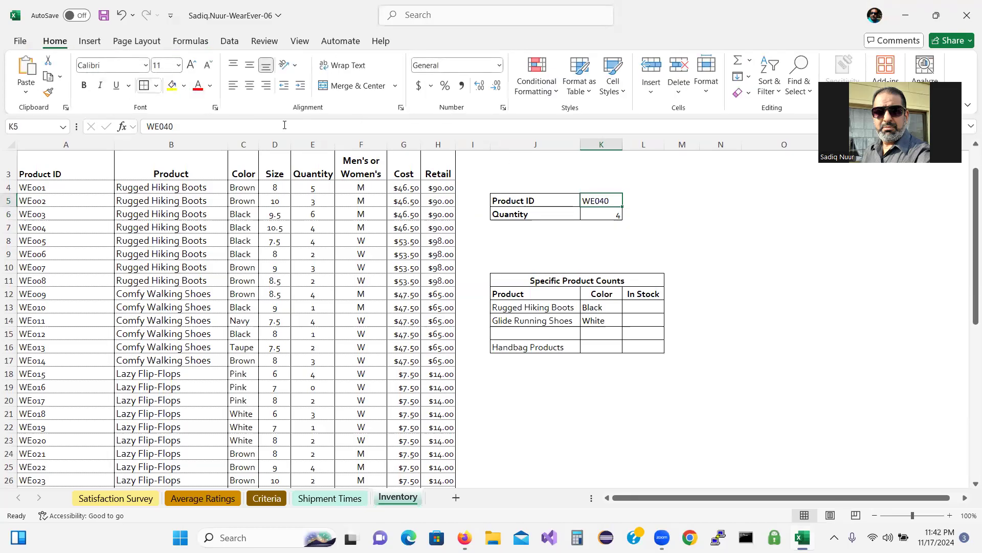
pyautogui.click(658, 223)
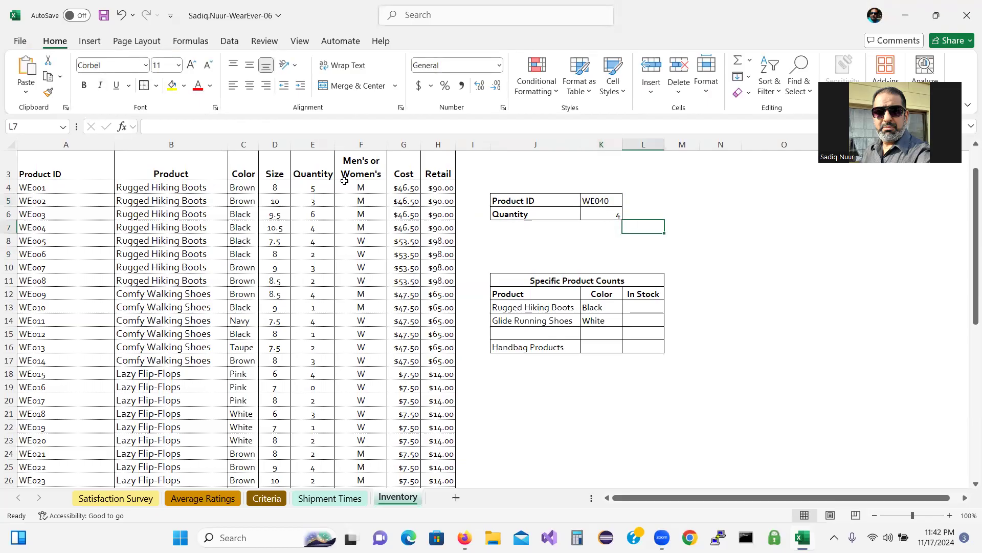
pyautogui.click(596, 200)
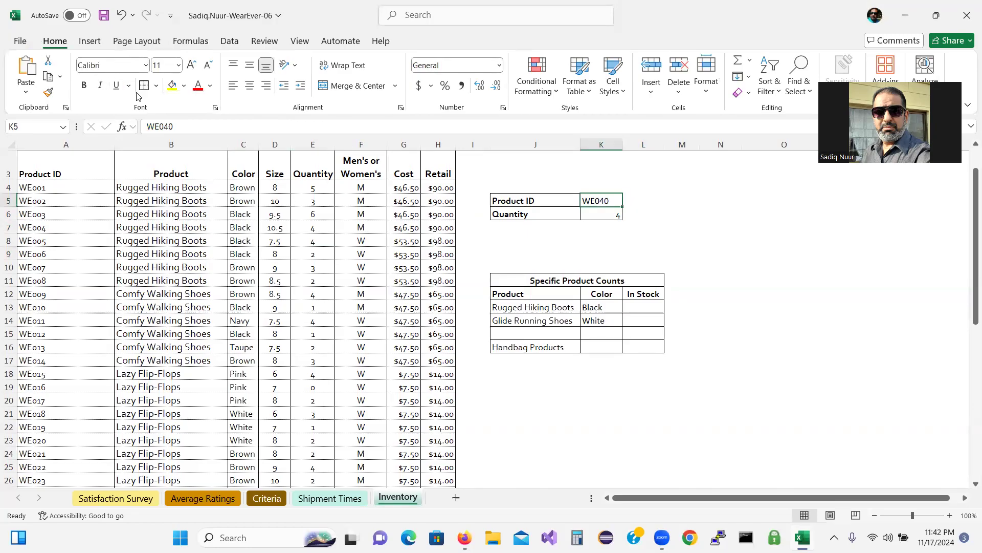
pyautogui.click(157, 87)
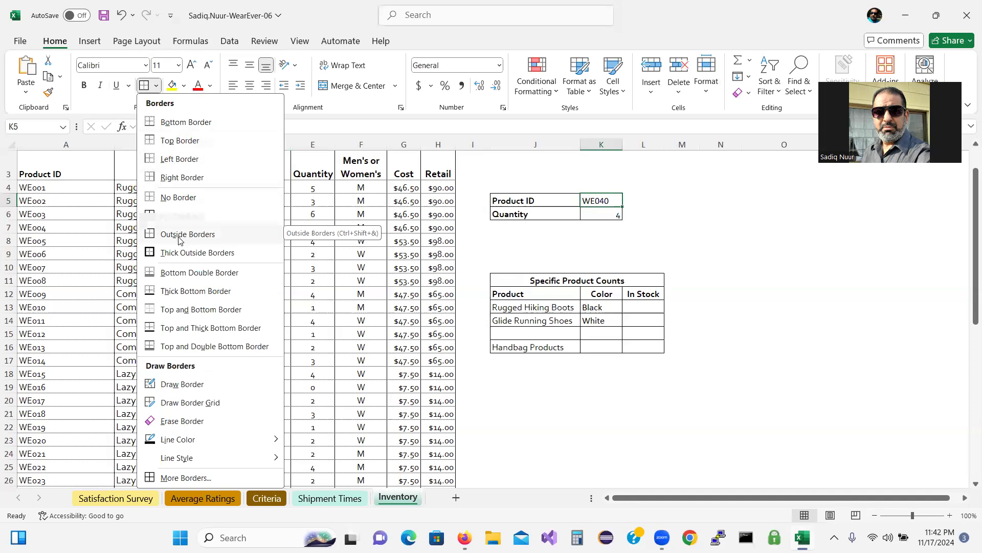
pyautogui.click(94, 105)
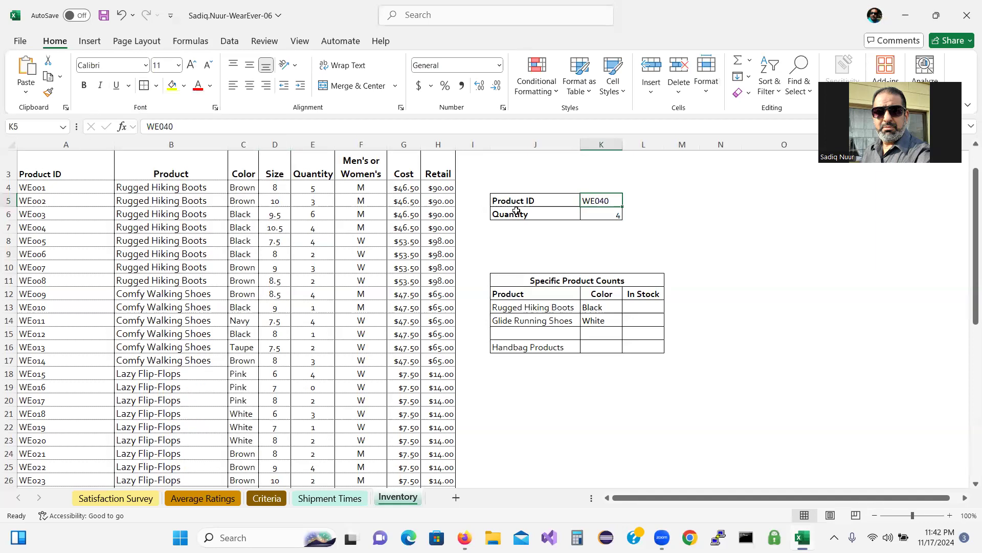
# Check the listed quantity of product WE040 in row 43 against the INDEX result
pyautogui.click(712, 231)
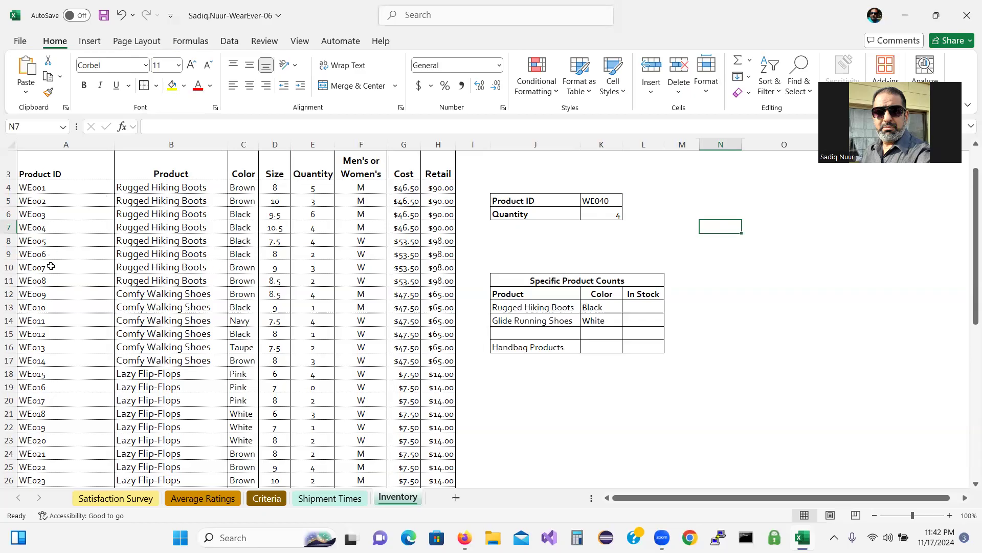
pyautogui.moveTo(969, 306); pyautogui.dragTo(968, 450)
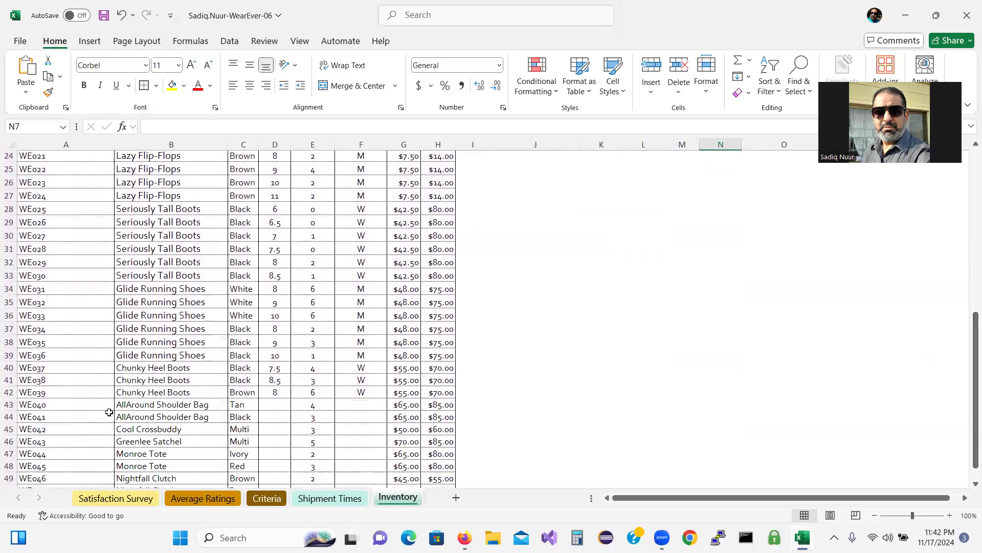
pyautogui.click(12, 404)
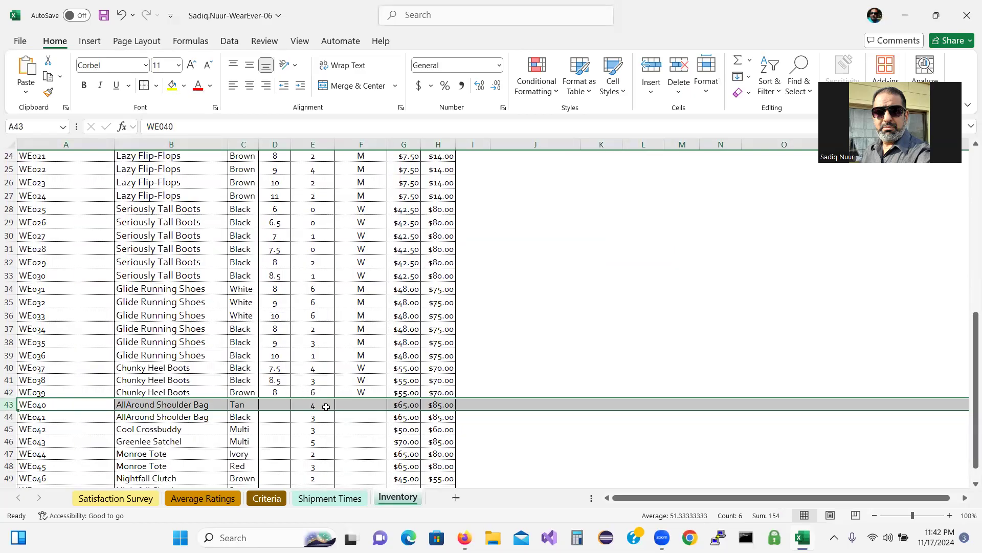
pyautogui.moveTo(968, 376); pyautogui.dragTo(969, 203)
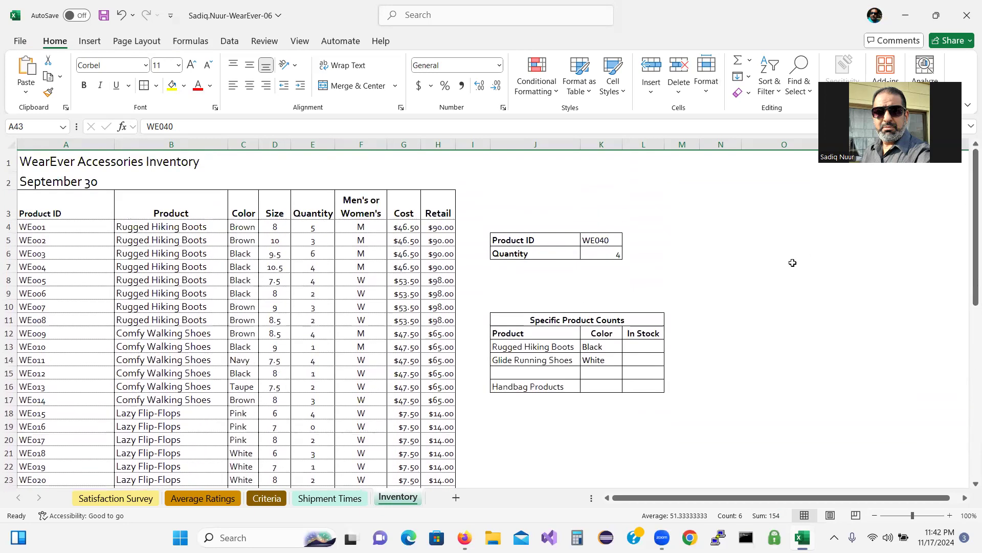
pyautogui.click(793, 262)
# Select cell L13 in Excel and mark steps 5p, 5q and 6a as complete in the Firefox instructions
pyautogui.click(645, 349)
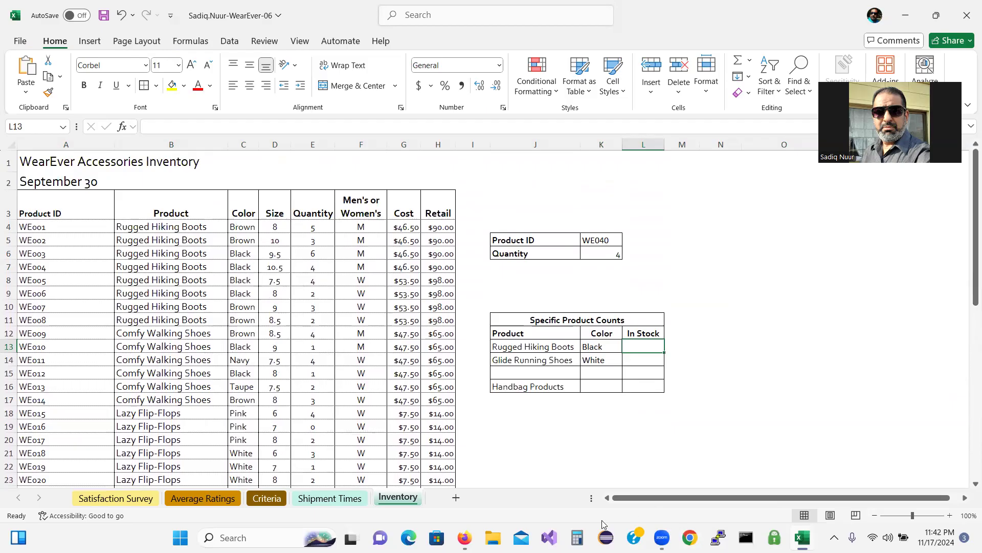
pyautogui.click(464, 538)
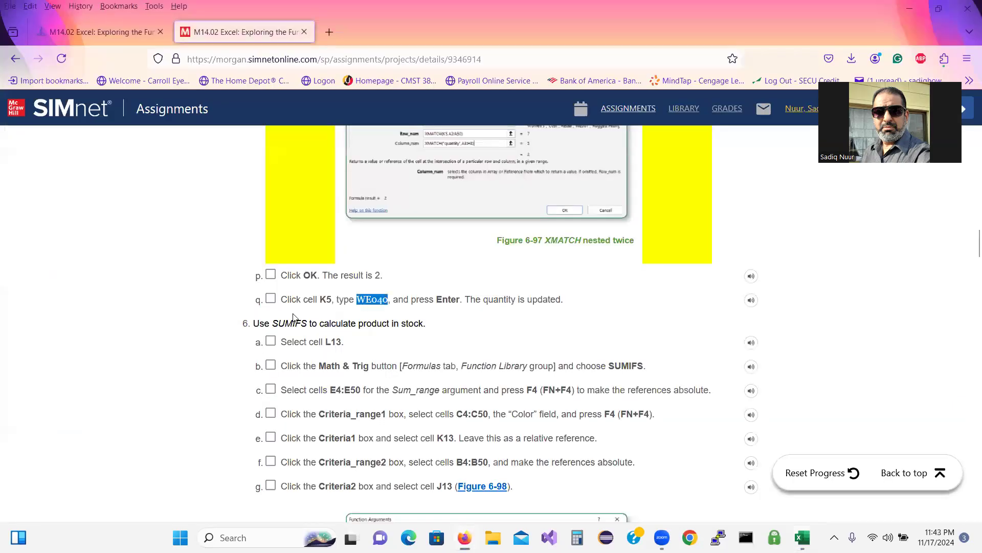
pyautogui.click(271, 275)
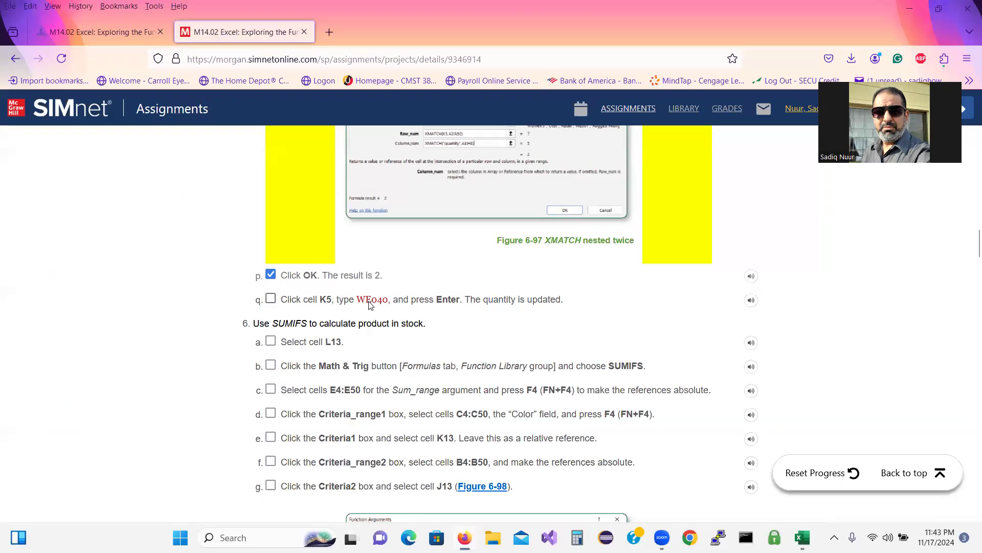
pyautogui.click(274, 298)
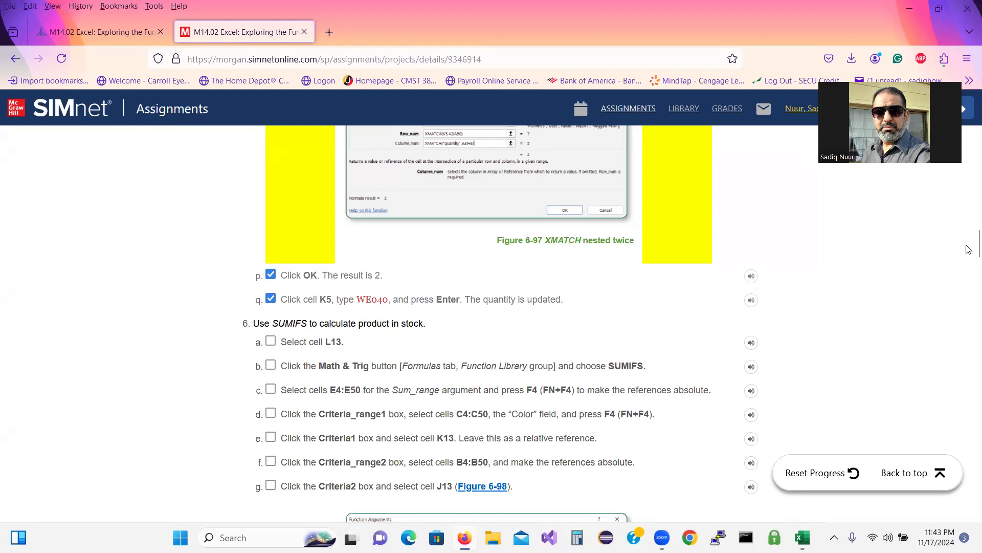
pyautogui.scroll(-5, 968, 251)
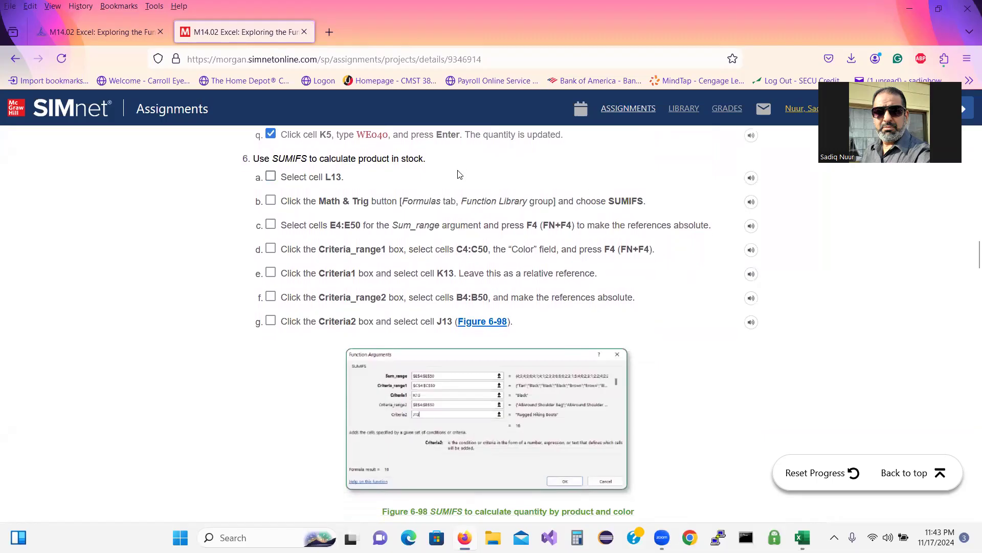
pyautogui.click(271, 176)
# Recheck the selected cell L13 in Excel, return to the Firefox instructions and mark step 6b as complete
pyautogui.click(802, 537)
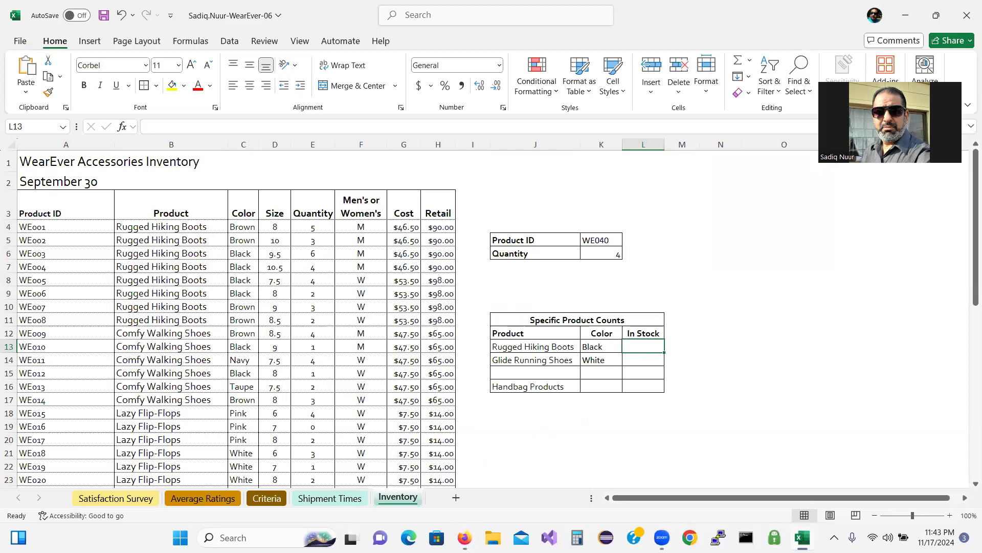
pyautogui.moveTo(464, 537)
pyautogui.click(462, 466)
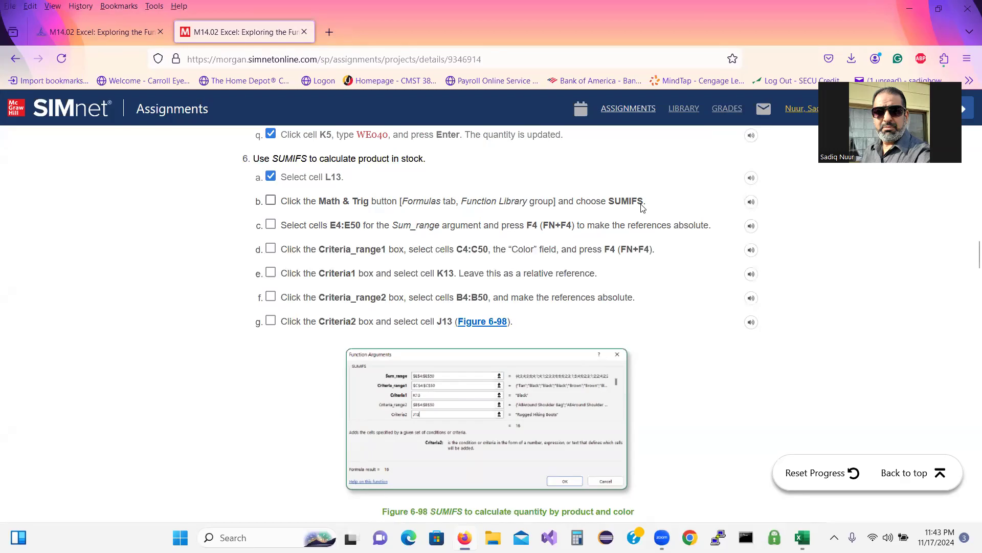
pyautogui.click(271, 201)
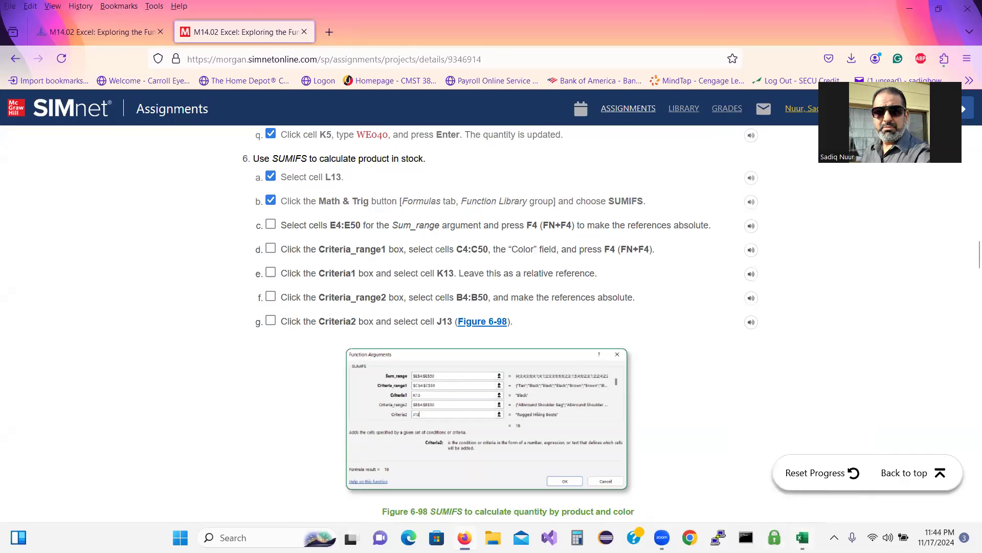
# Switch to Excel and start the SUMIFS function from the Math & Trig category in cell L13 of Inventory
pyautogui.hotkey('alt', 'Tab')
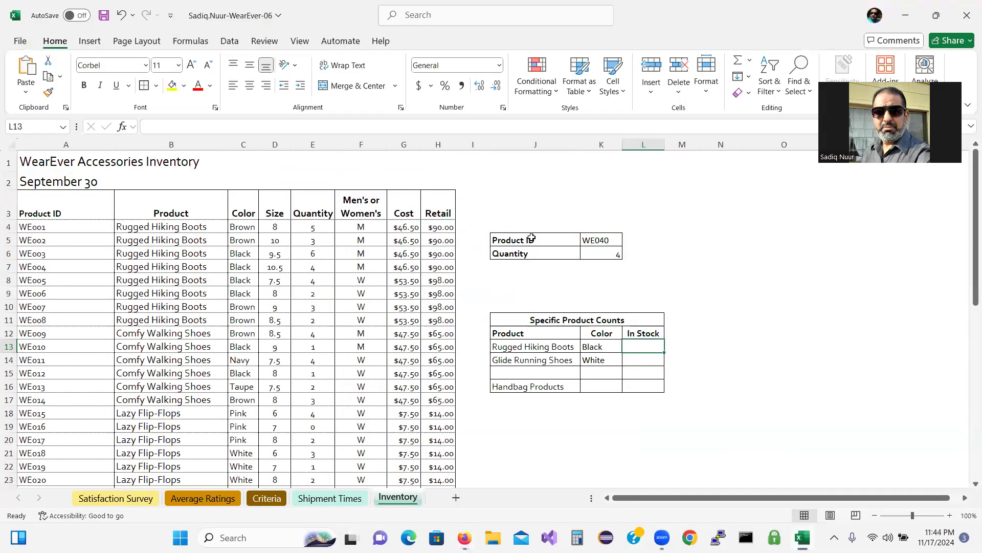
pyautogui.click(189, 42)
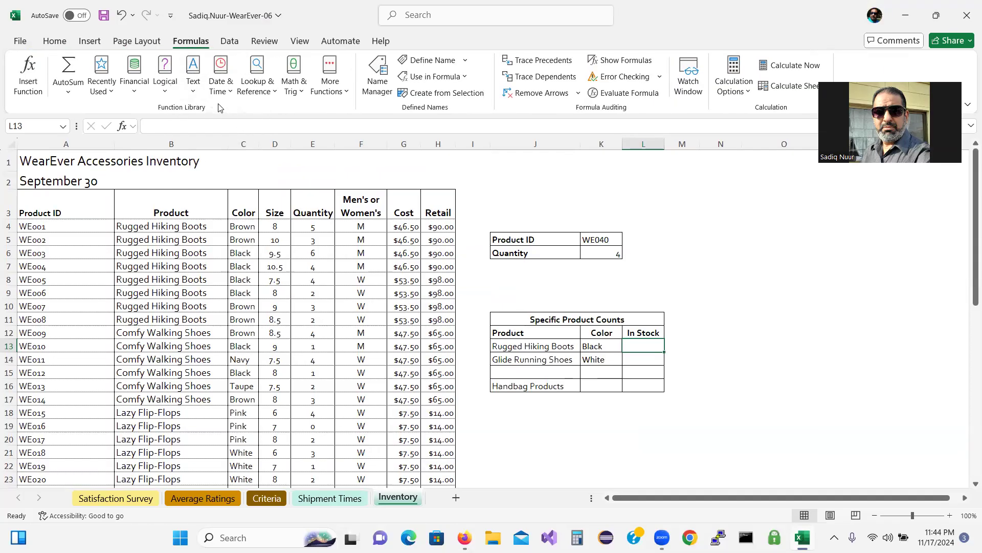
pyautogui.click(302, 95)
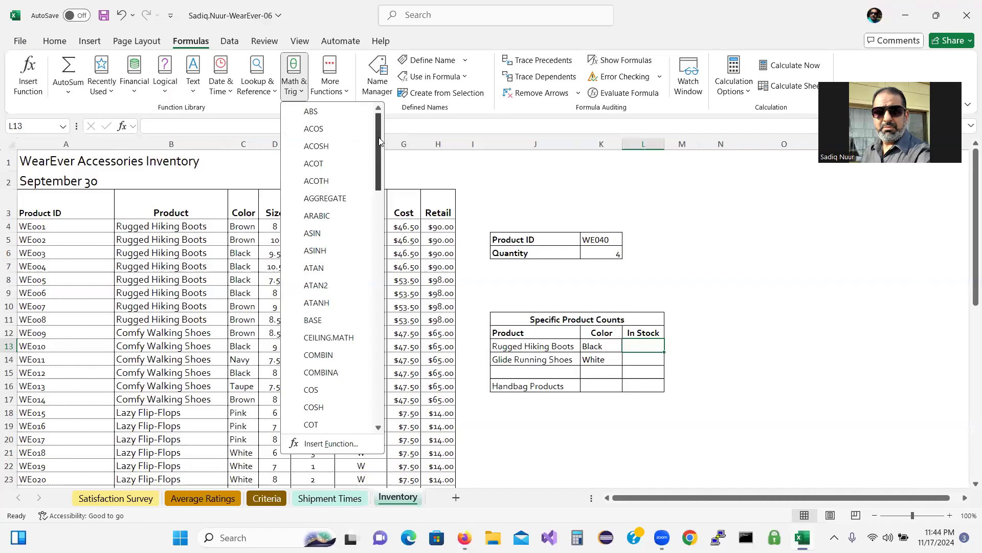
pyautogui.click(467, 537)
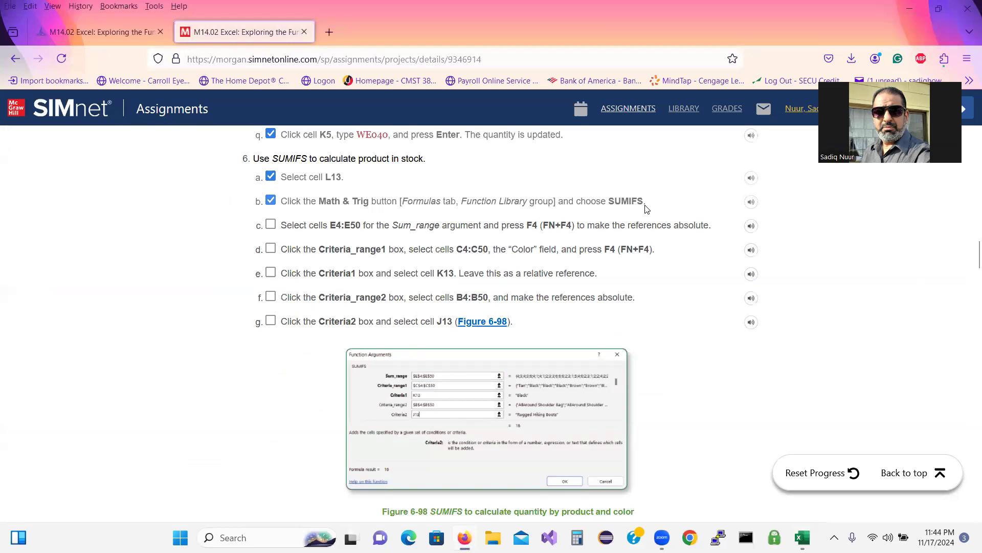
pyautogui.click(802, 537)
pyautogui.click(301, 91)
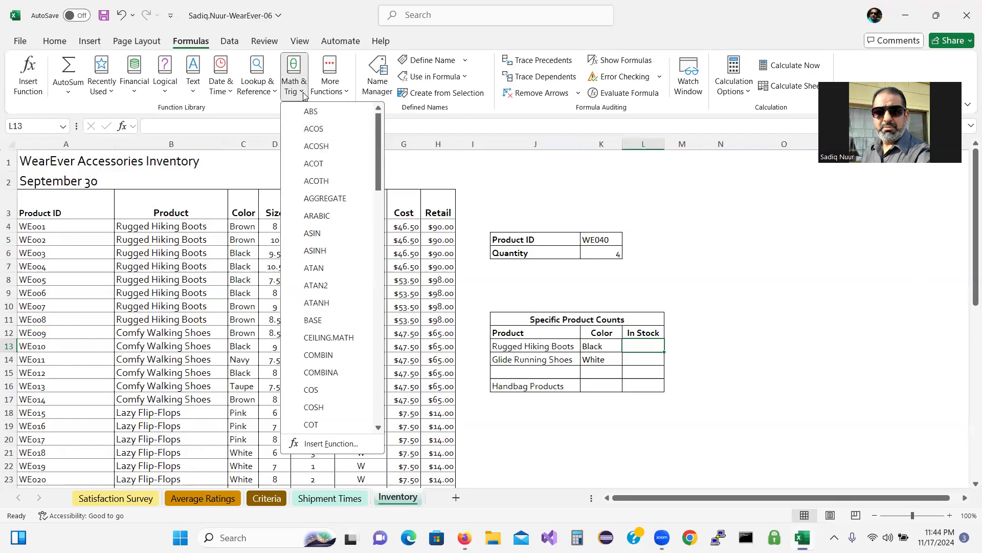
pyautogui.moveTo(378, 171); pyautogui.dragTo(390, 395)
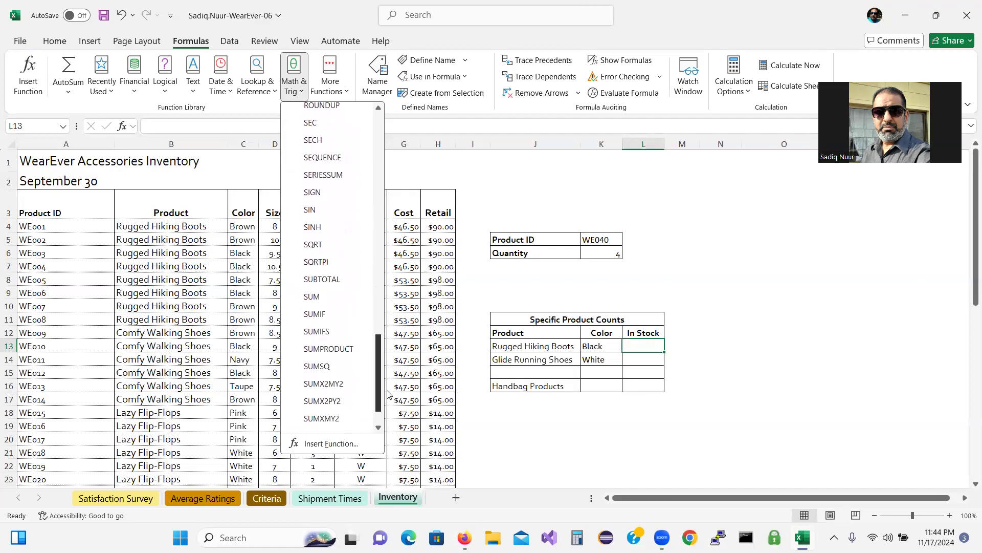
pyautogui.click(316, 333)
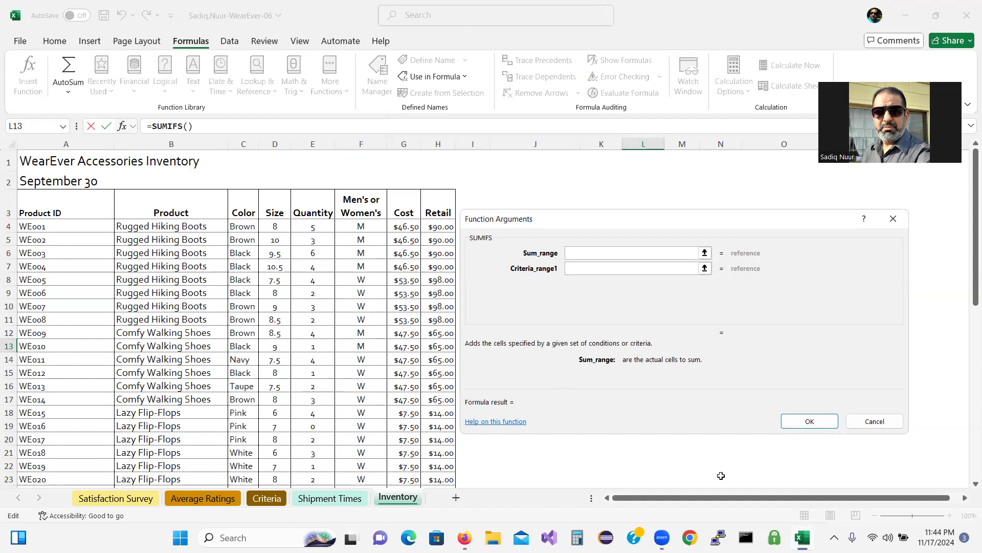
# Return to the Firefox instructions, mark step 6c as complete and highlight its cell range E4:E50
pyautogui.click(464, 537)
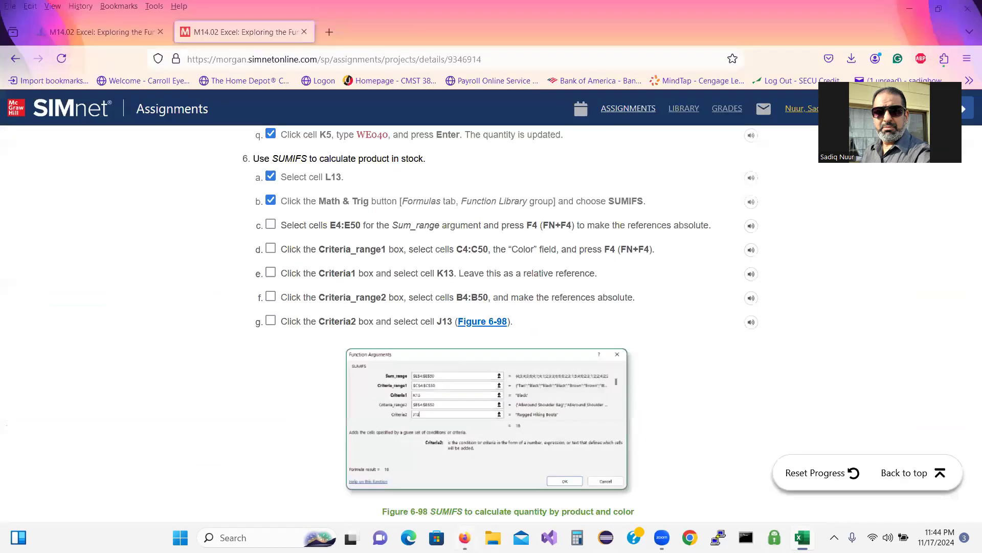
pyautogui.click(271, 224)
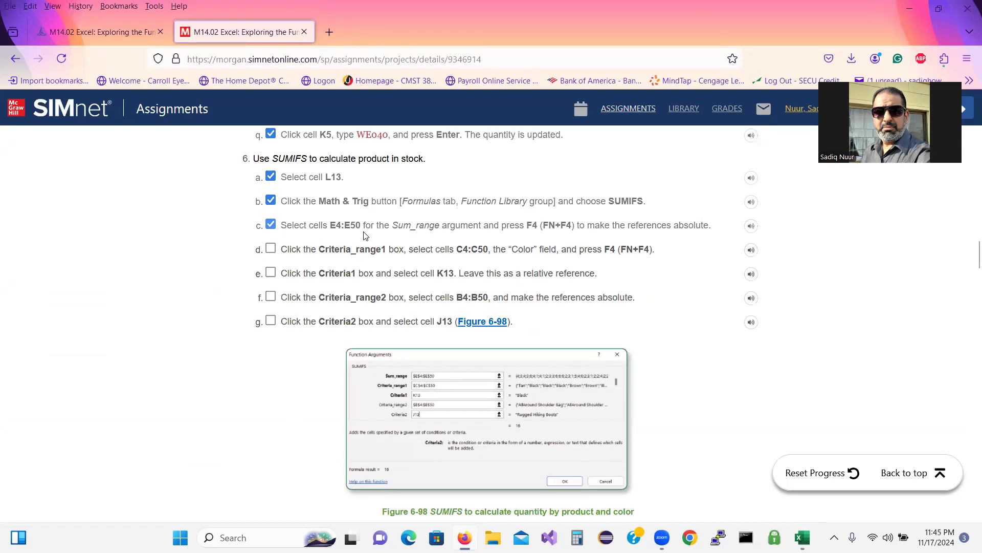
pyautogui.moveTo(331, 233); pyautogui.dragTo(360, 233)
# Switch to Excel and set the SUMIFS Sum_range argument to the Quantity cells E4:E50
pyautogui.click(802, 538)
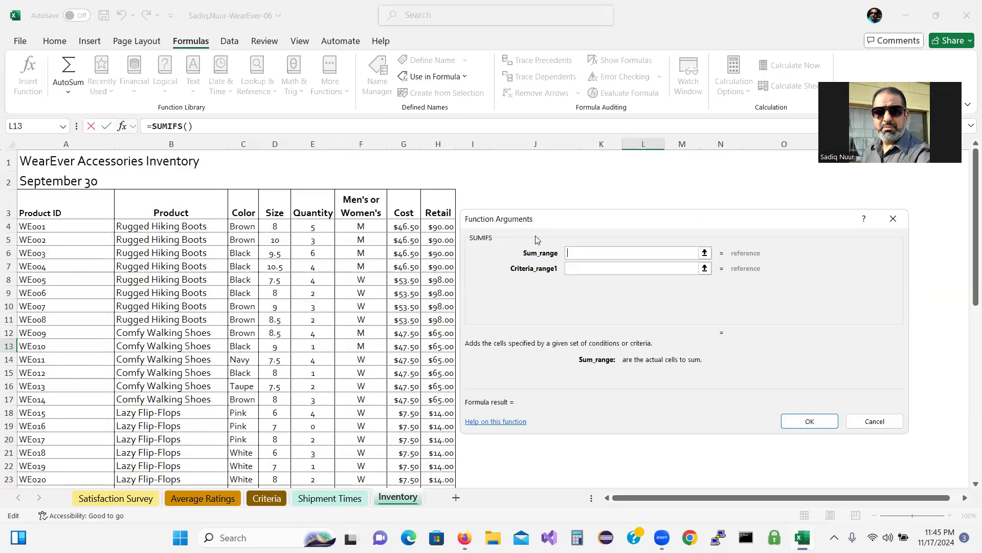
pyautogui.click(705, 253)
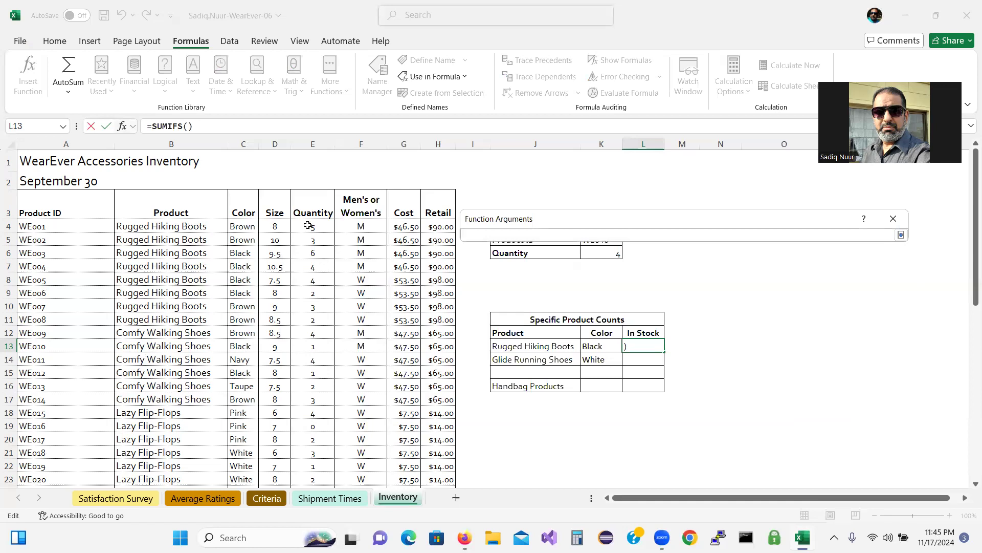
pyautogui.moveTo(308, 226); pyautogui.dragTo(307, 436)
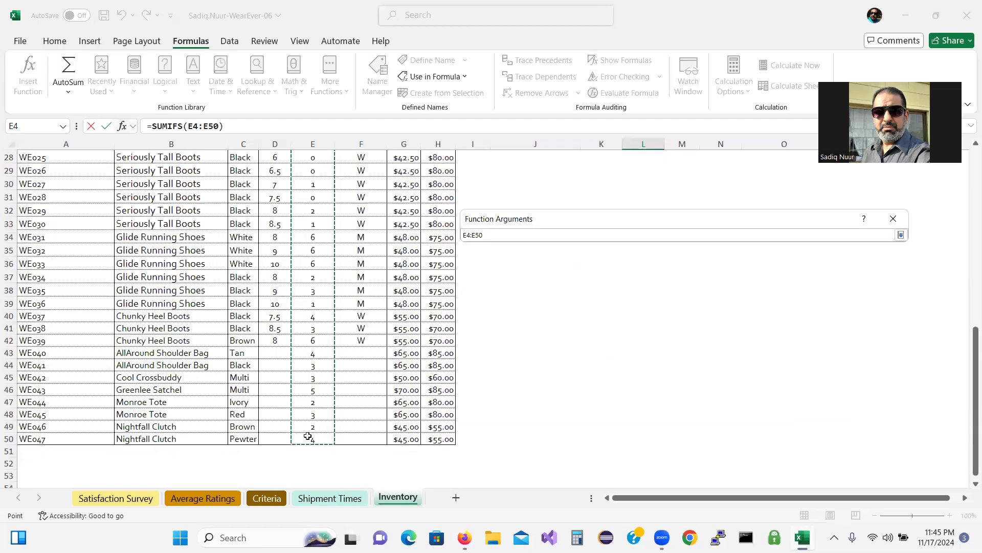
pyautogui.click(901, 235)
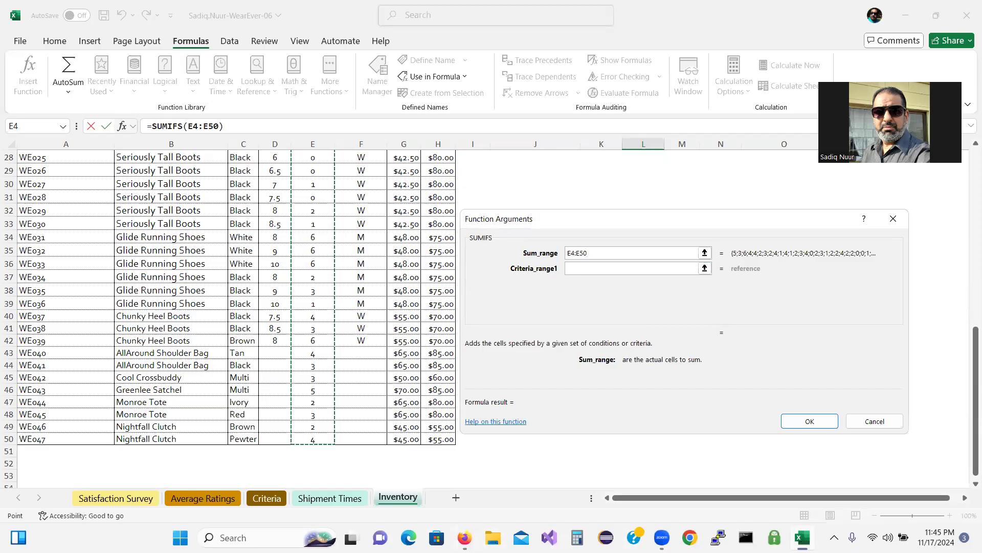
# Check the absolute reference requirement in the Firefox instructions, then make the Sum_range in Excel absolute as $E$4:$E$50
pyautogui.click(465, 537)
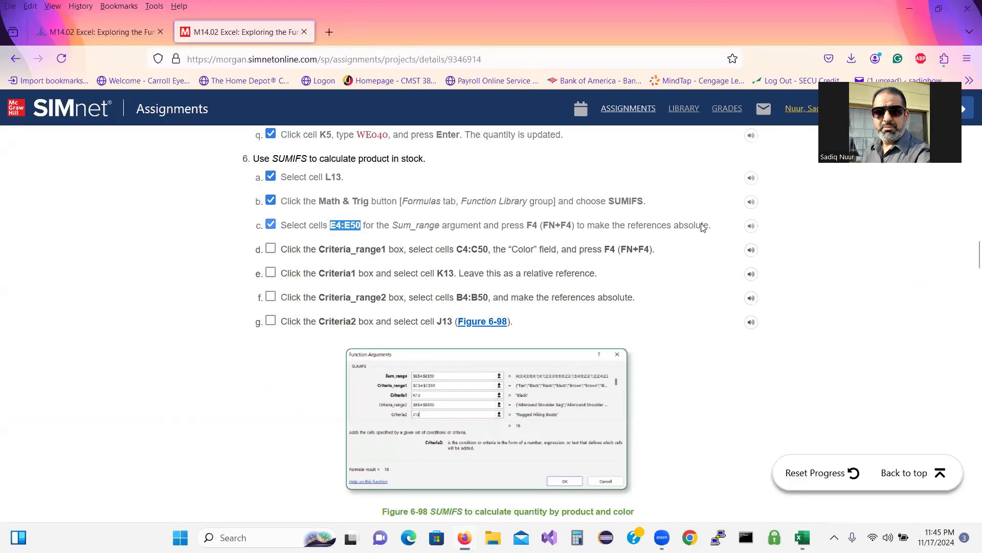
pyautogui.moveTo(715, 227); pyautogui.dragTo(625, 229)
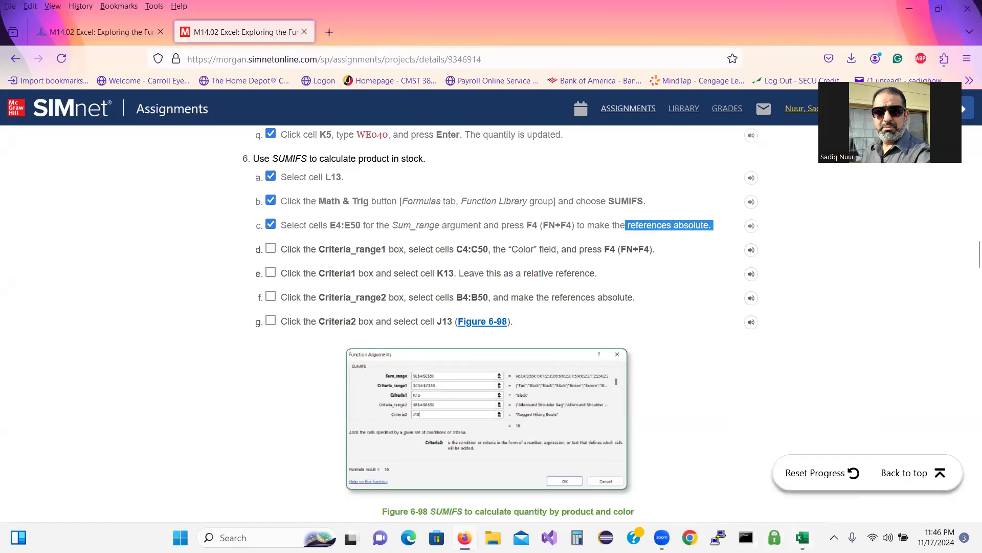
pyautogui.hotkey('alt', 'Tab')
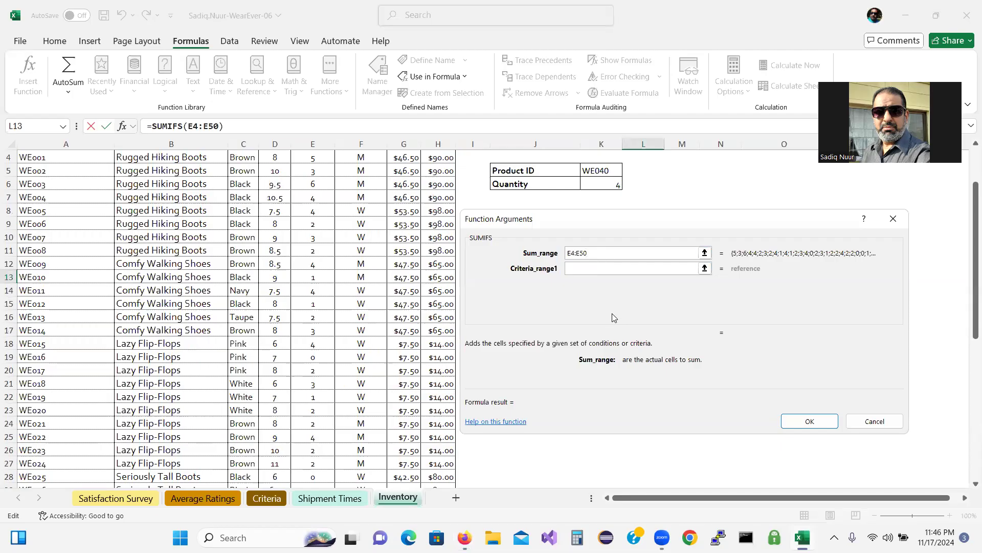
pyautogui.press('F4')
pyautogui.press('F4')
pyautogui.press('Tab')
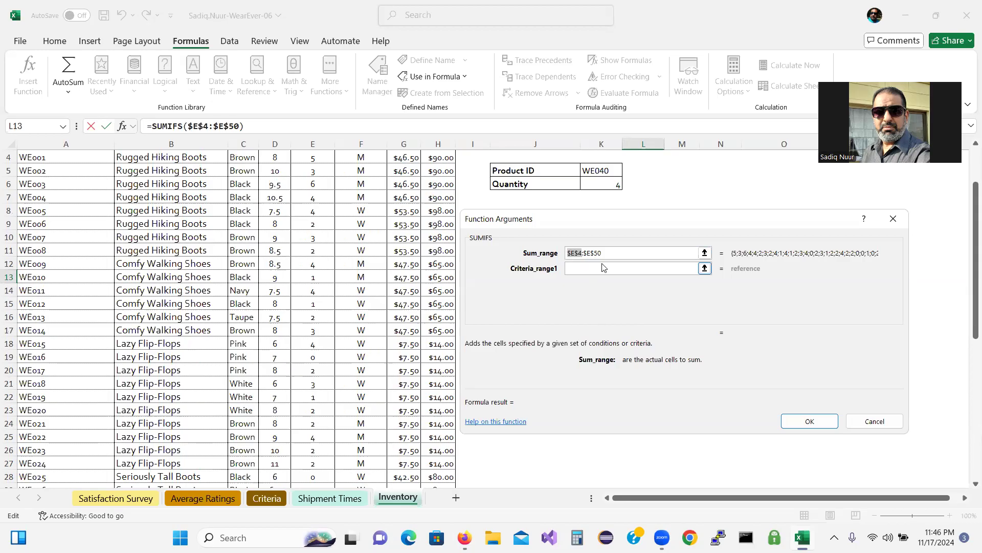
# Check step 6d in Firefox and set the Criteria_range1 argument in Excel to the Color cells C4:C50
pyautogui.click(621, 268)
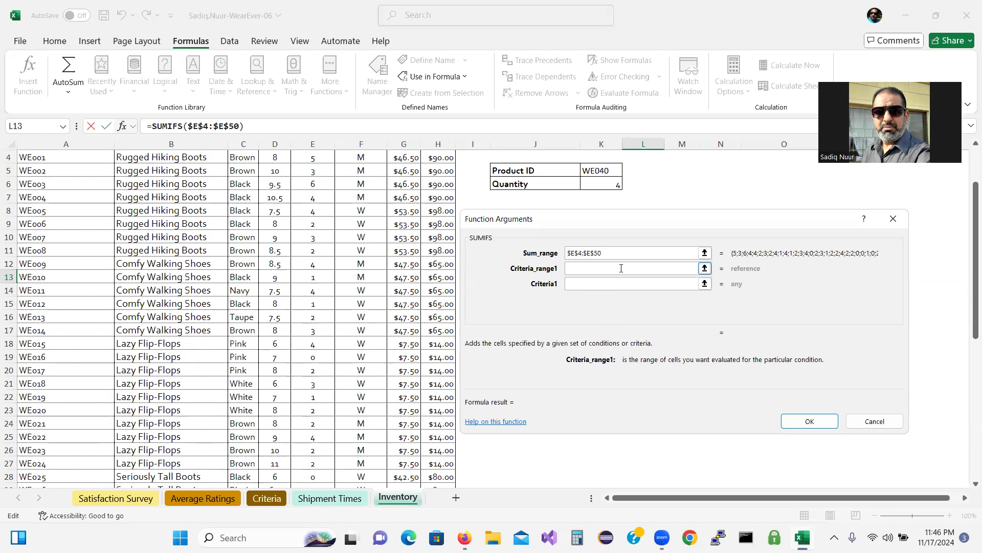
pyautogui.moveTo(804, 534)
pyautogui.click(464, 537)
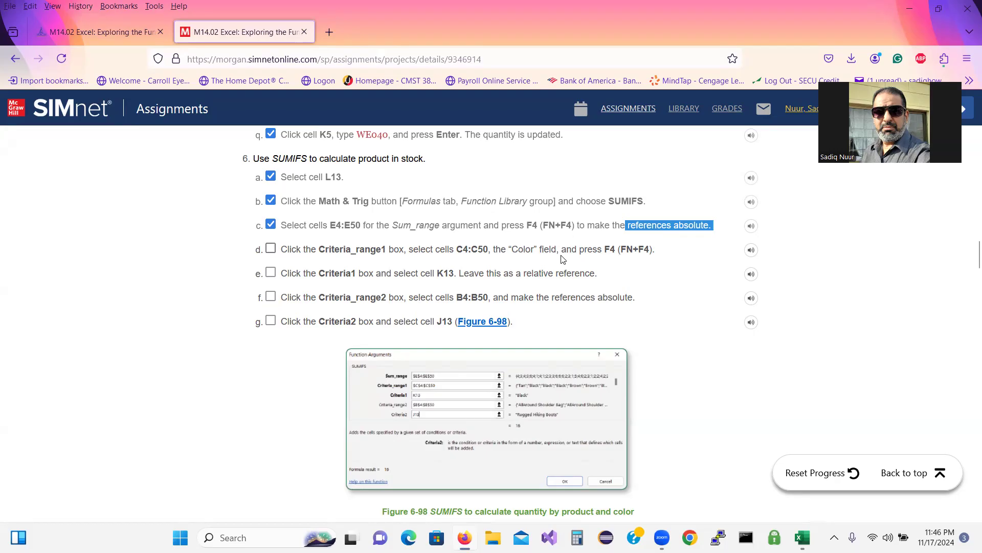
pyautogui.click(801, 532)
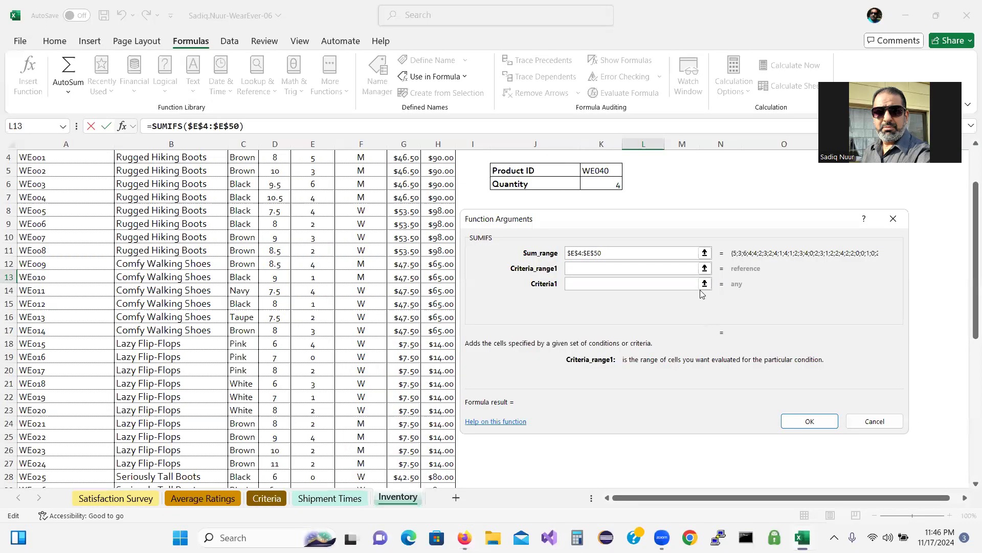
pyautogui.click(705, 268)
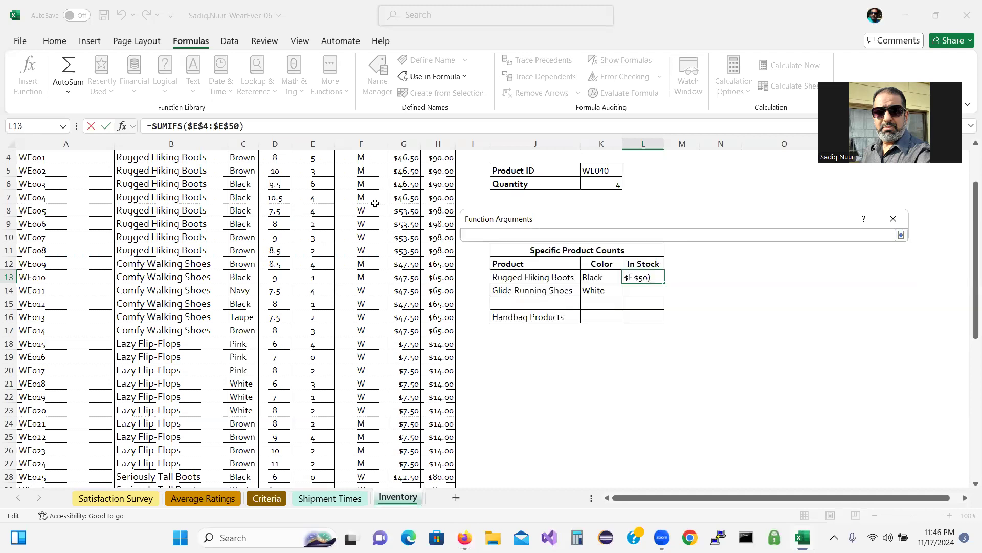
pyautogui.moveTo(970, 274); pyautogui.dragTo(967, 243)
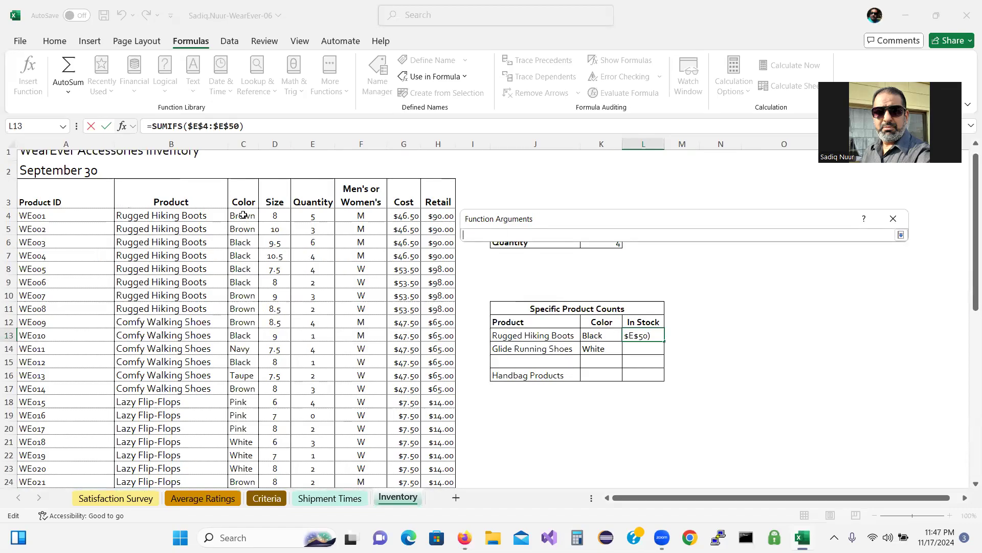
pyautogui.moveTo(243, 216); pyautogui.dragTo(239, 466)
pyautogui.moveTo(239, 462); pyautogui.dragTo(239, 462)
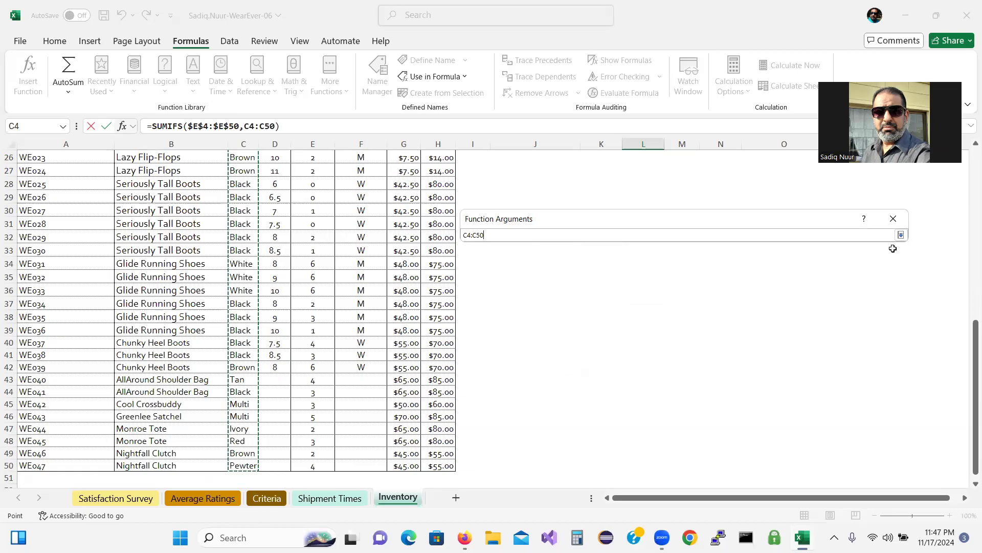
pyautogui.click(901, 234)
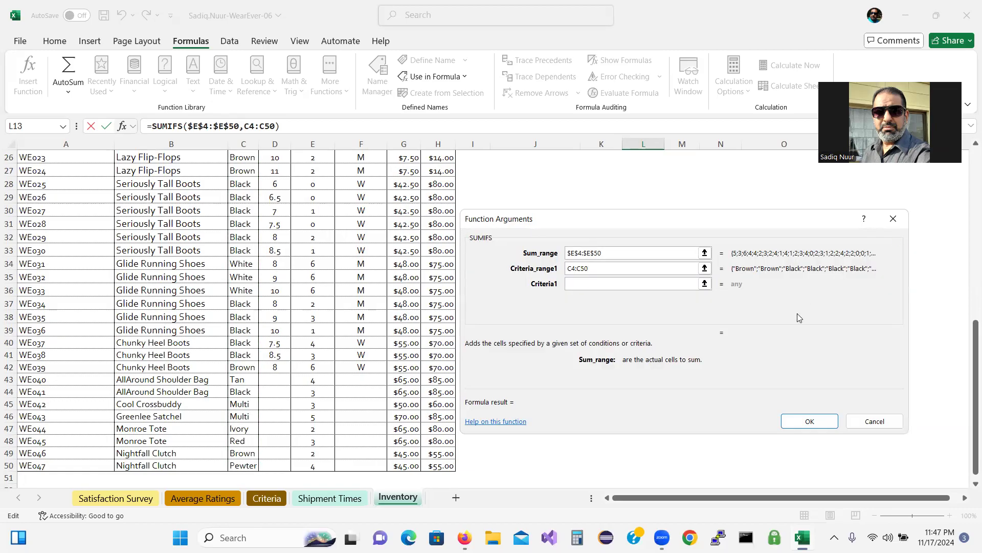
# Activate the Criteria1 argument, then switch to the Firefox instructions and mark step 6d as complete
pyautogui.click(606, 286)
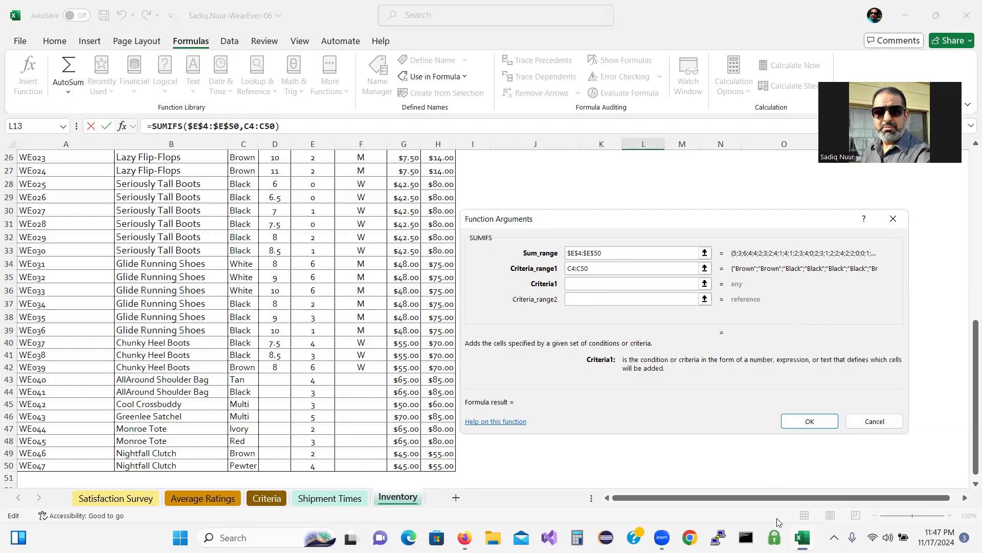
pyautogui.moveTo(463, 535)
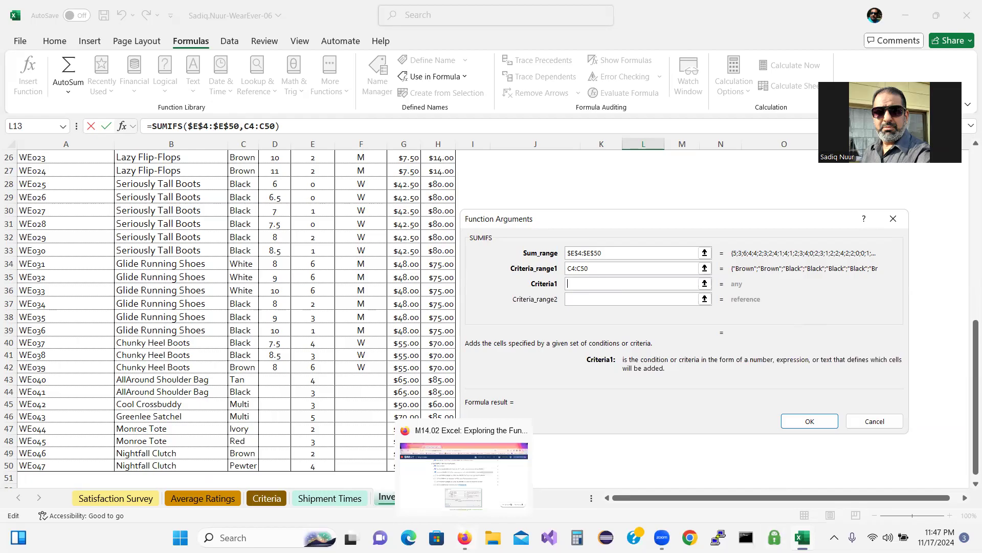
pyautogui.click(464, 463)
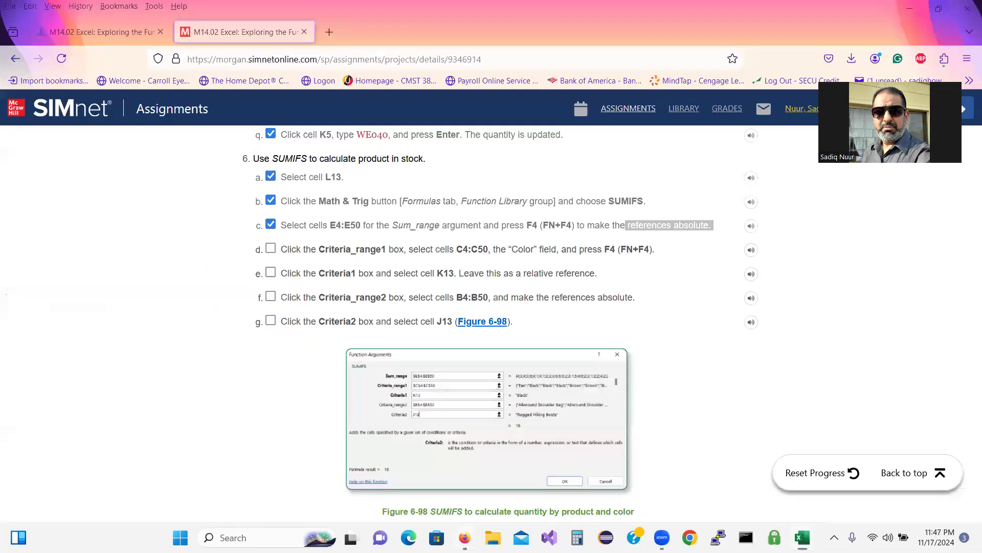
pyautogui.click(270, 248)
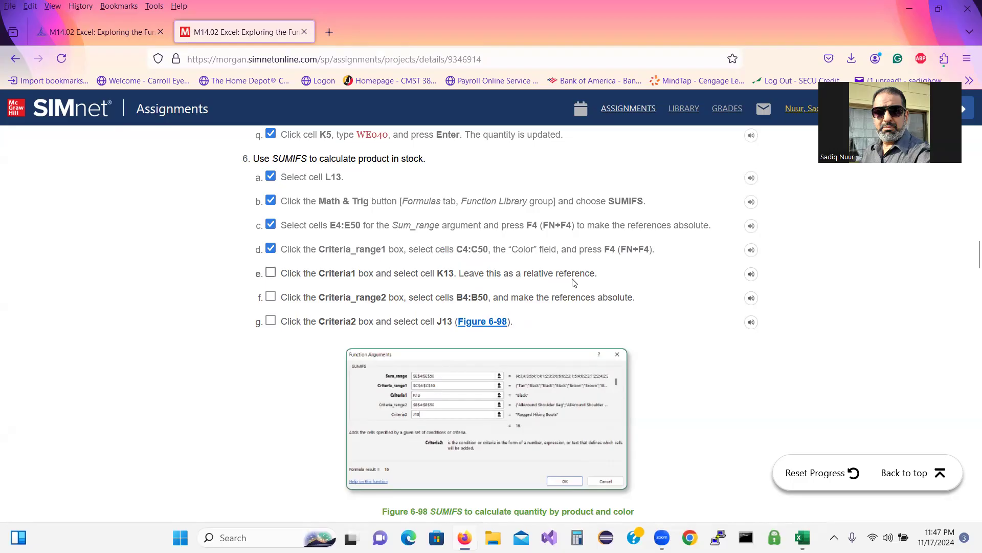
# Set the Criteria1 argument in Excel to cell K13, then mark step 6e as complete in the Firefox instructions
pyautogui.moveTo(802, 537)
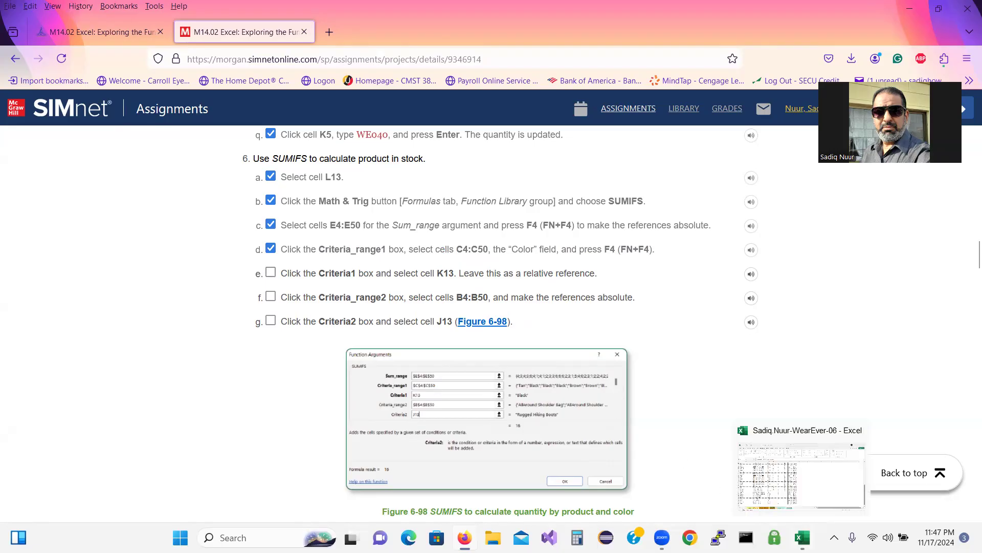
pyautogui.click(801, 476)
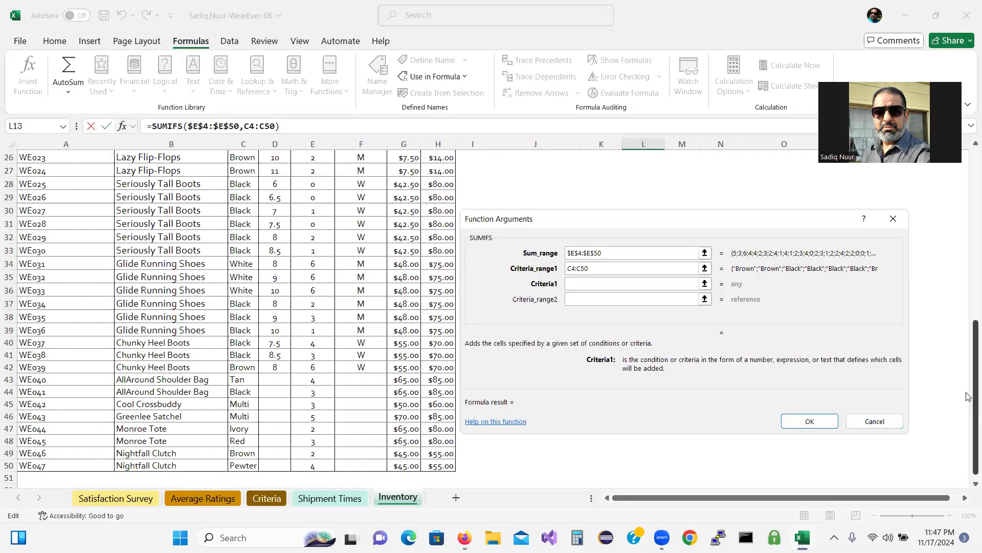
pyautogui.moveTo(968, 394); pyautogui.dragTo(969, 299)
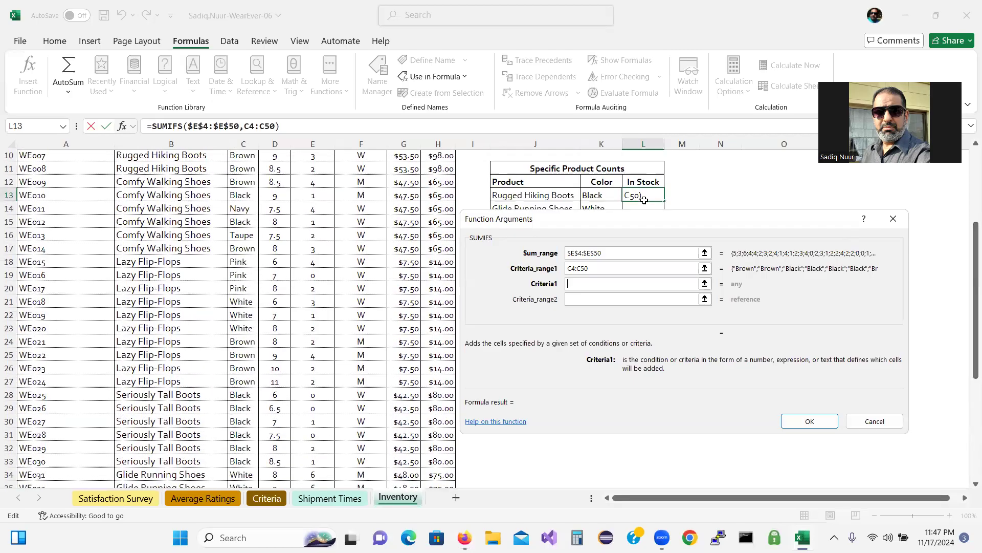
pyautogui.click(597, 195)
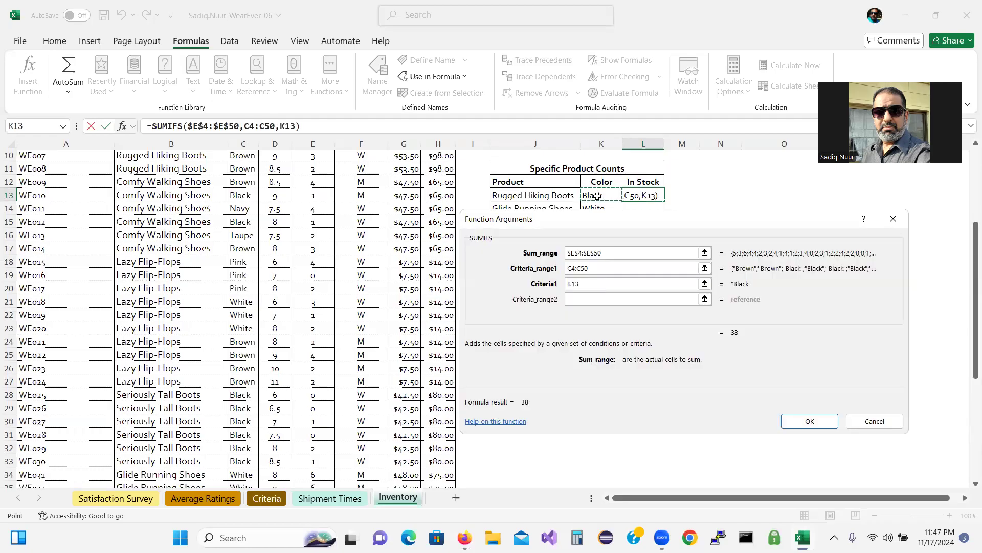
pyautogui.click(592, 297)
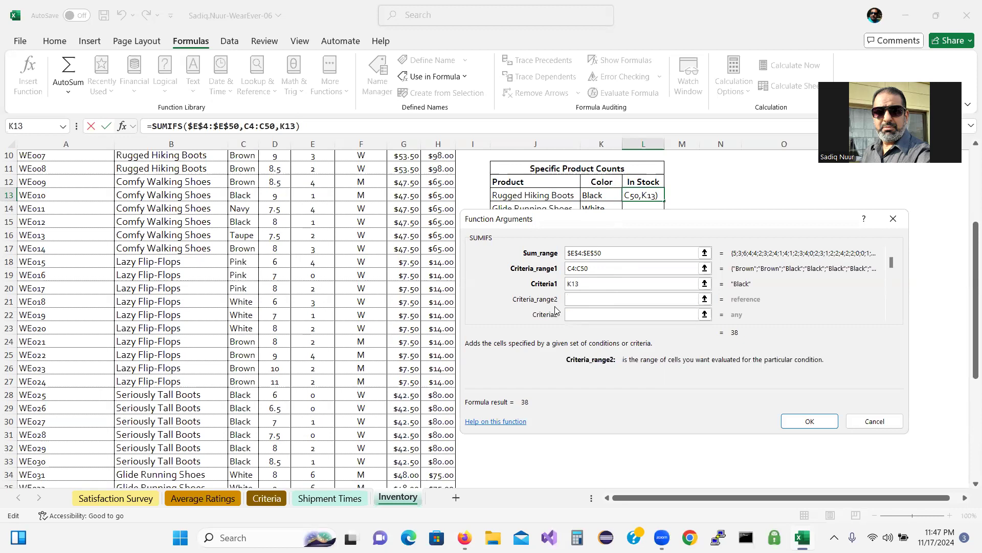
pyautogui.click(479, 532)
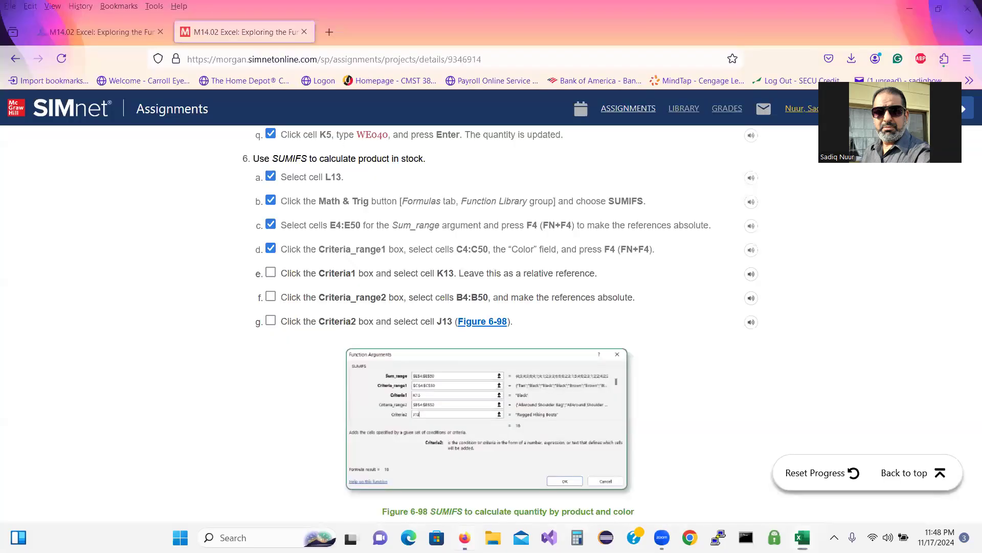
pyautogui.click(271, 275)
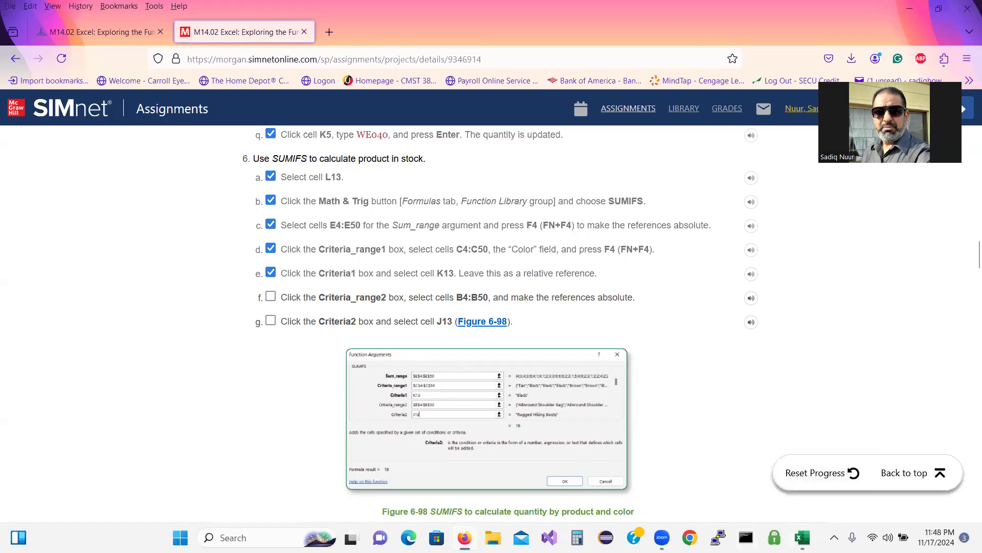
# Set the Criteria_range2 argument in Excel to the Product cells B4:B50, then mark step 6f as complete in the Firefox instructions
pyautogui.click(802, 537)
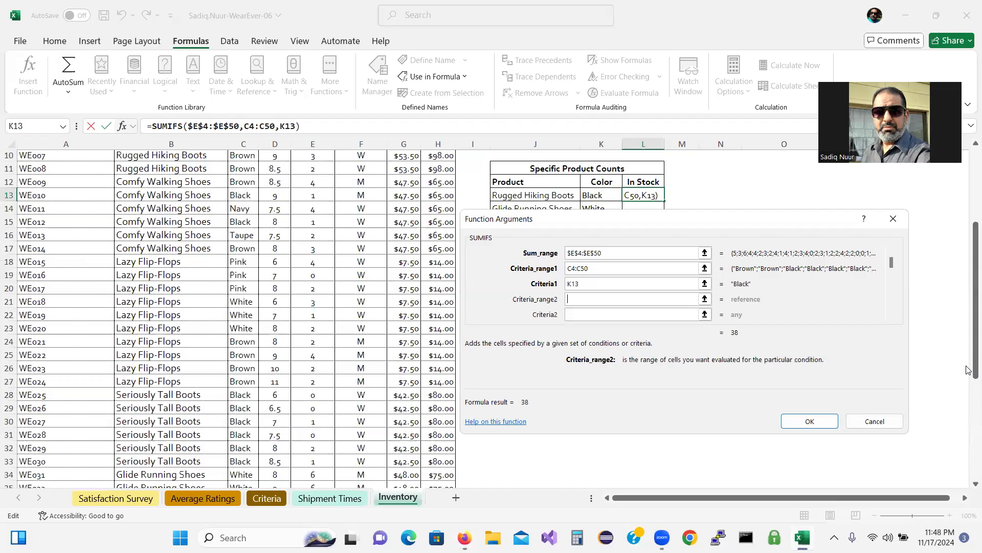
pyautogui.moveTo(969, 349); pyautogui.dragTo(968, 296)
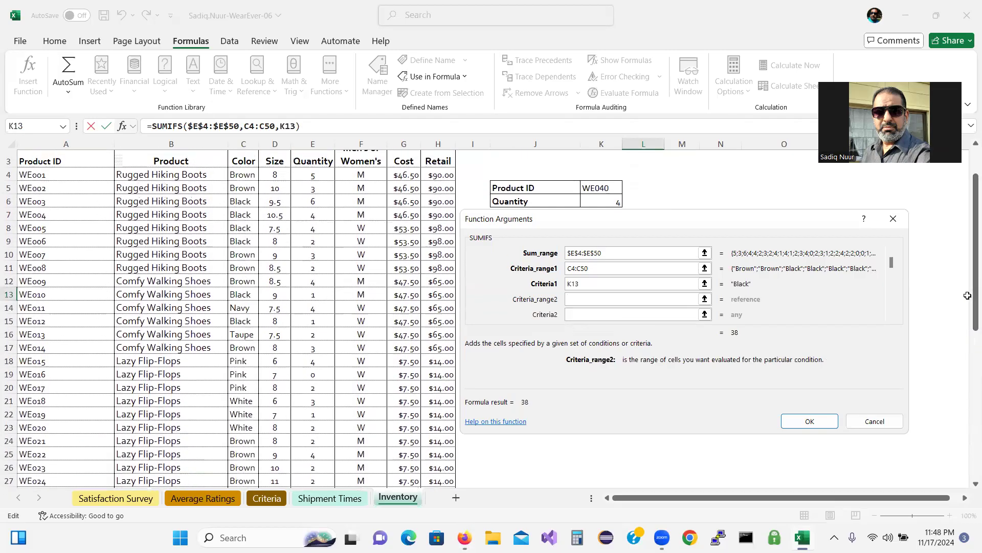
pyautogui.click(704, 299)
pyautogui.moveTo(153, 175); pyautogui.dragTo(161, 439)
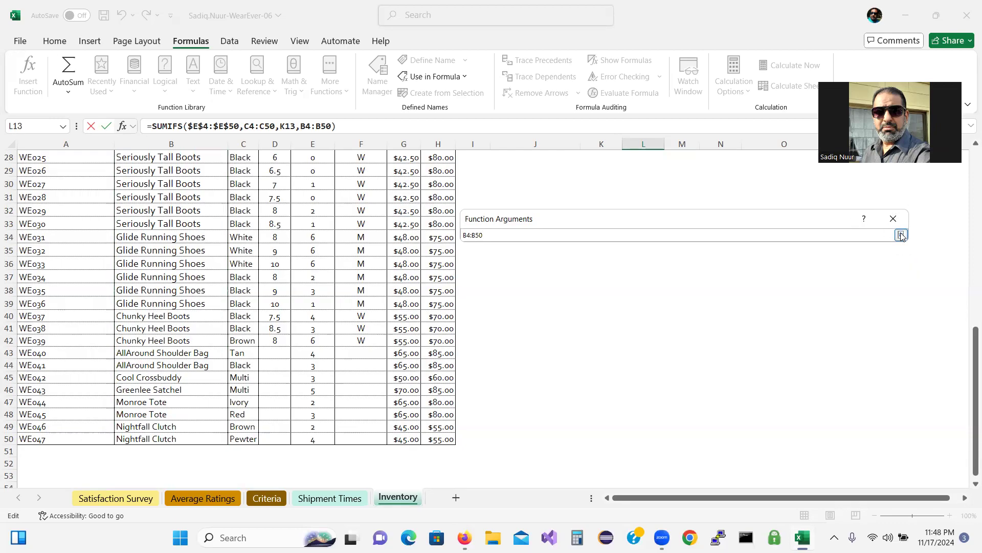
pyautogui.click(901, 235)
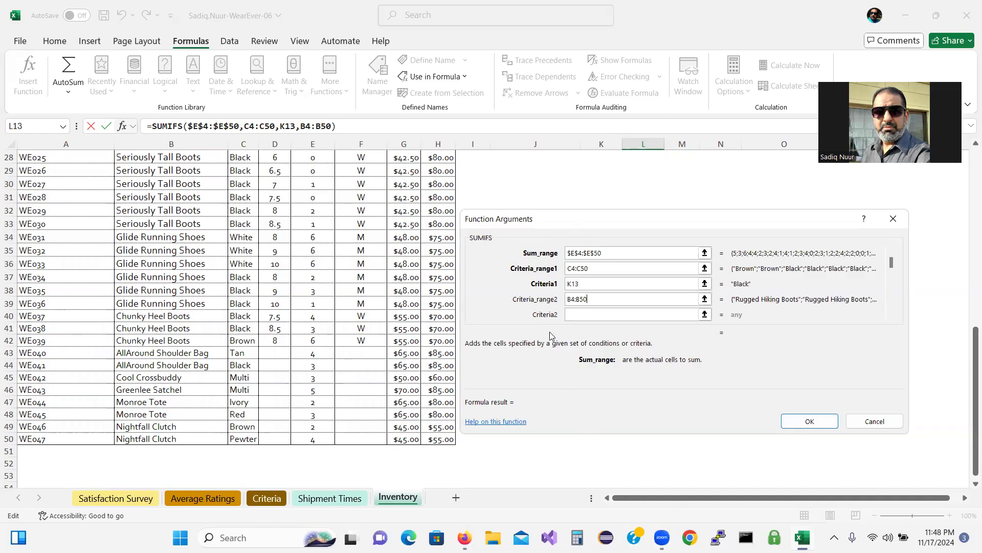
pyautogui.moveTo(464, 538)
pyautogui.click(463, 473)
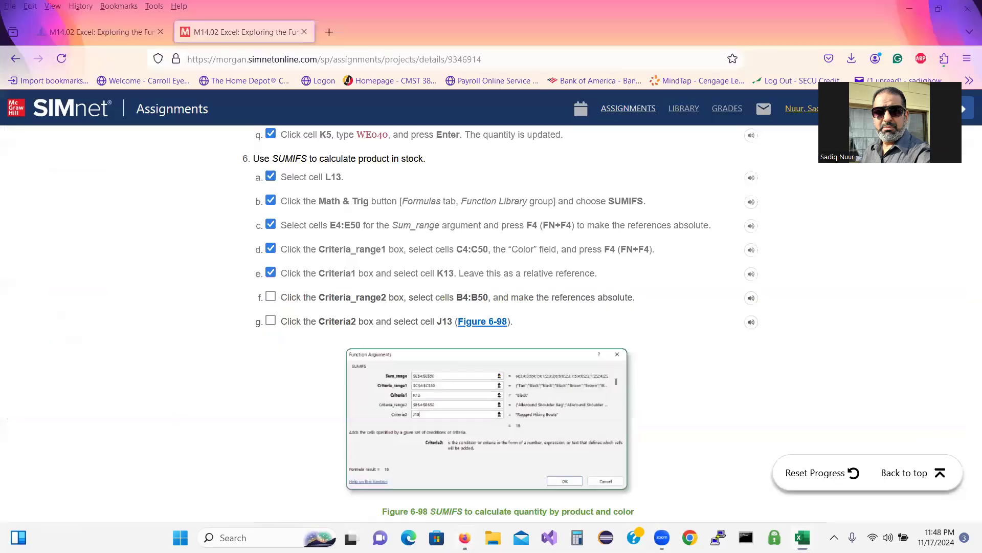
pyautogui.click(270, 298)
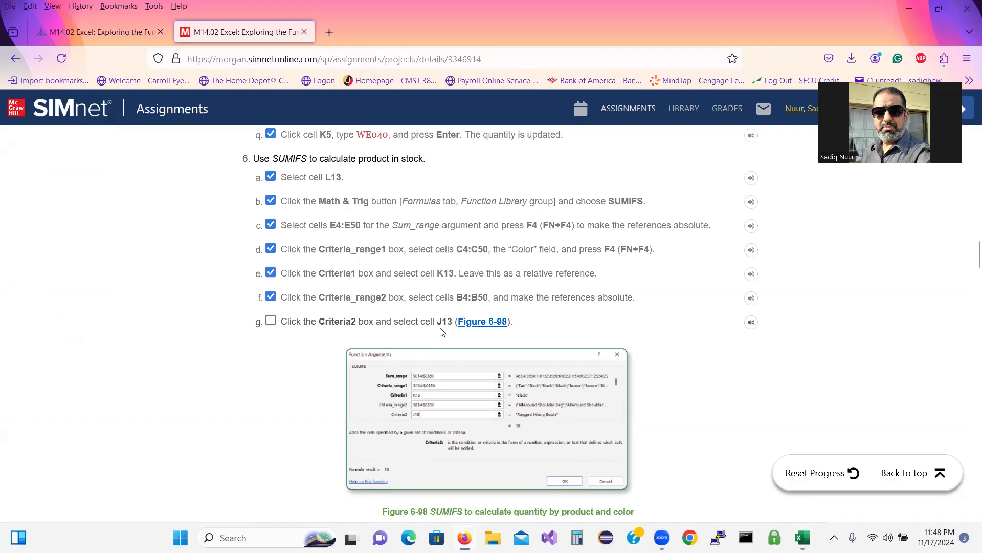
# Set the Criteria2 argument in Excel to cell J13, then mark step 6g as complete in the Firefox instructions
pyautogui.moveTo(802, 538)
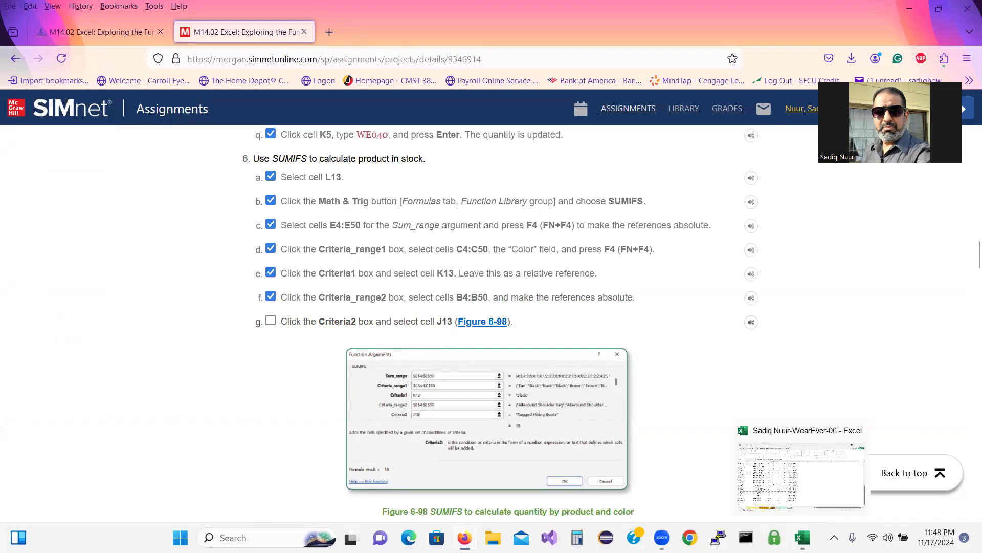
pyautogui.click(801, 476)
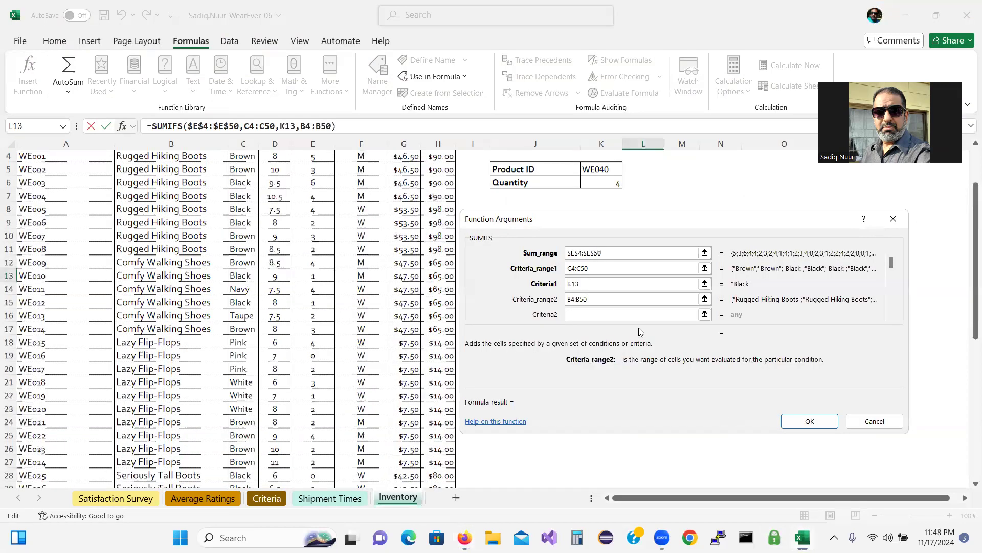
pyautogui.click(606, 311)
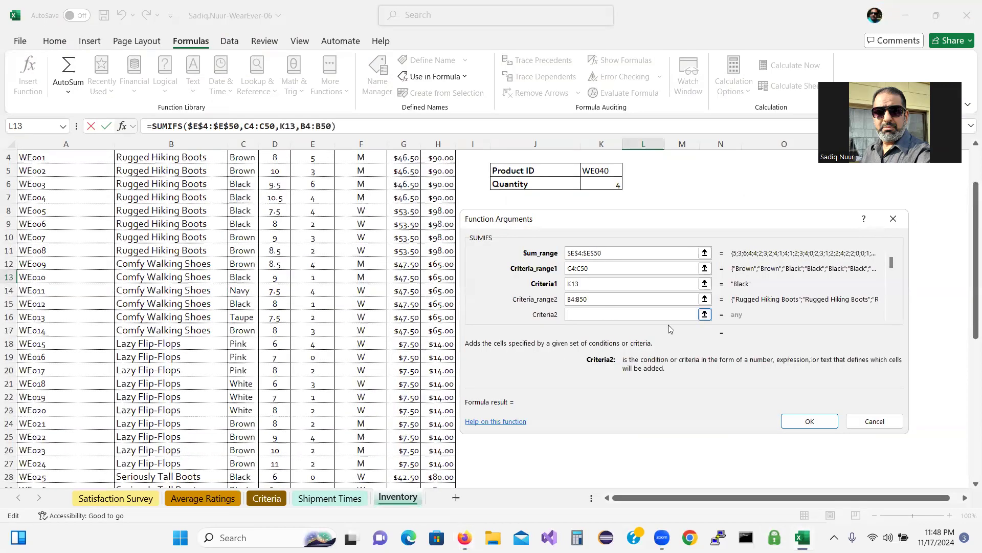
pyautogui.click(704, 314)
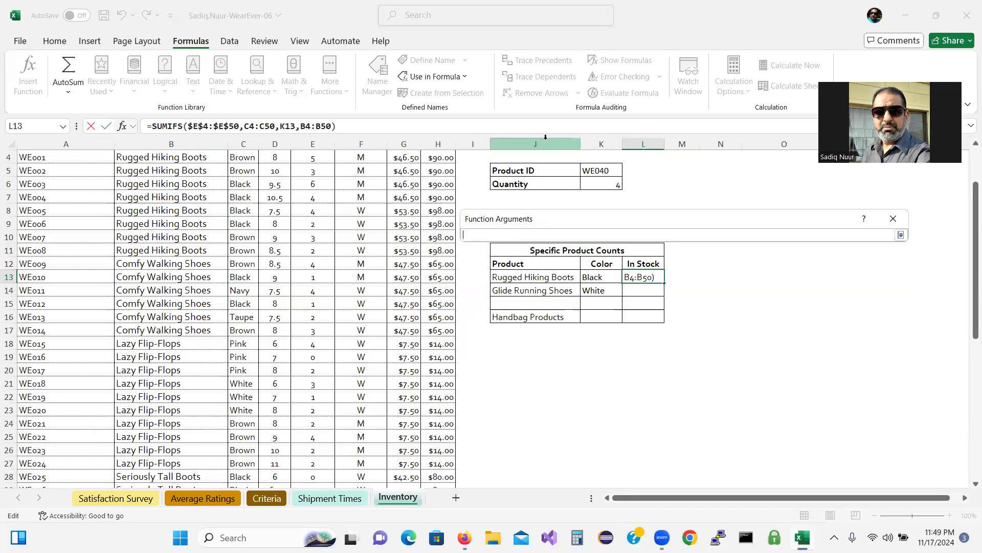
pyautogui.click(529, 279)
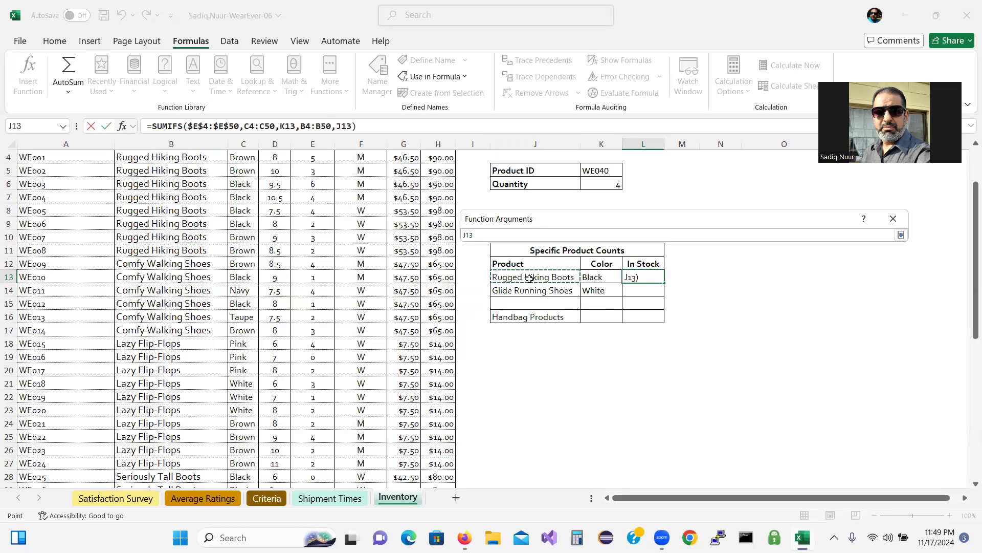
pyautogui.click(901, 235)
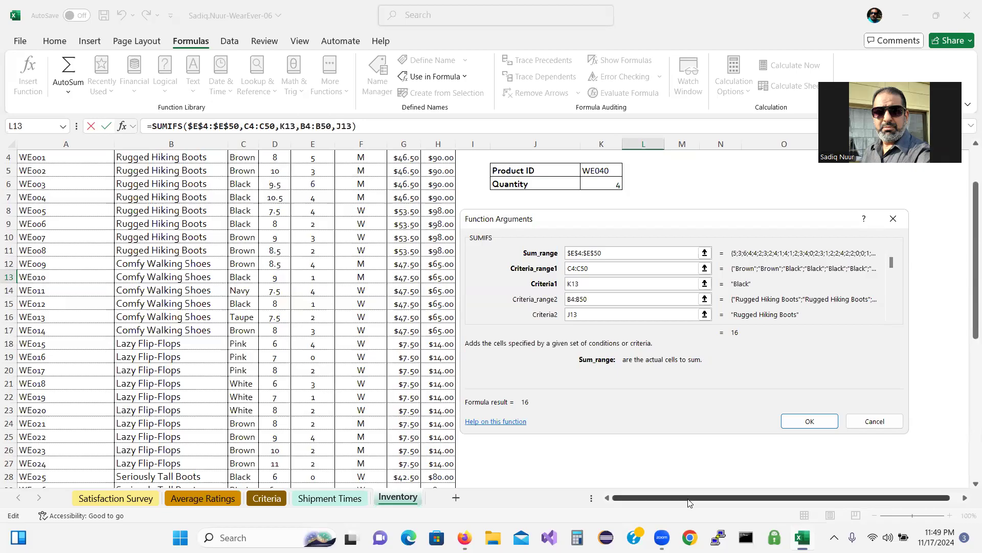
pyautogui.click(464, 537)
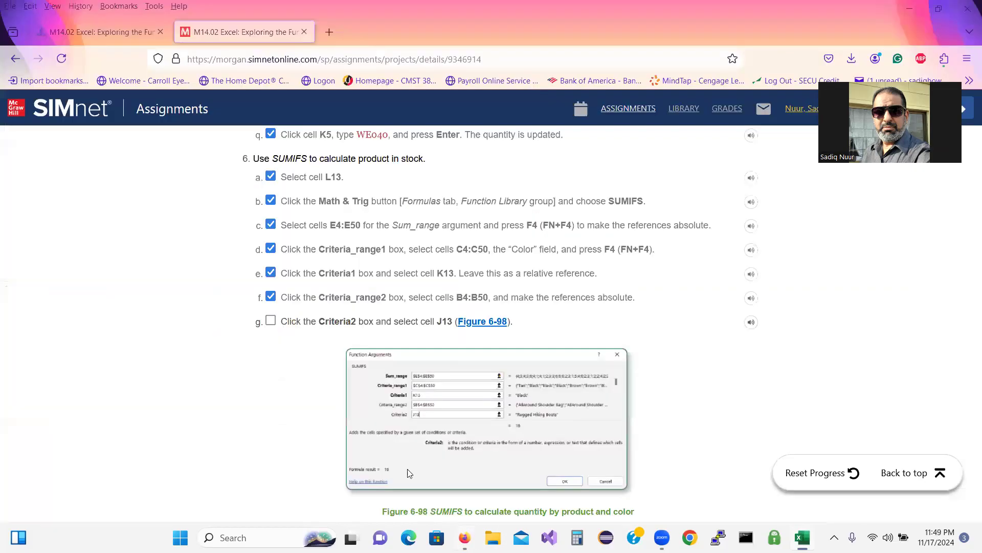
pyautogui.click(270, 321)
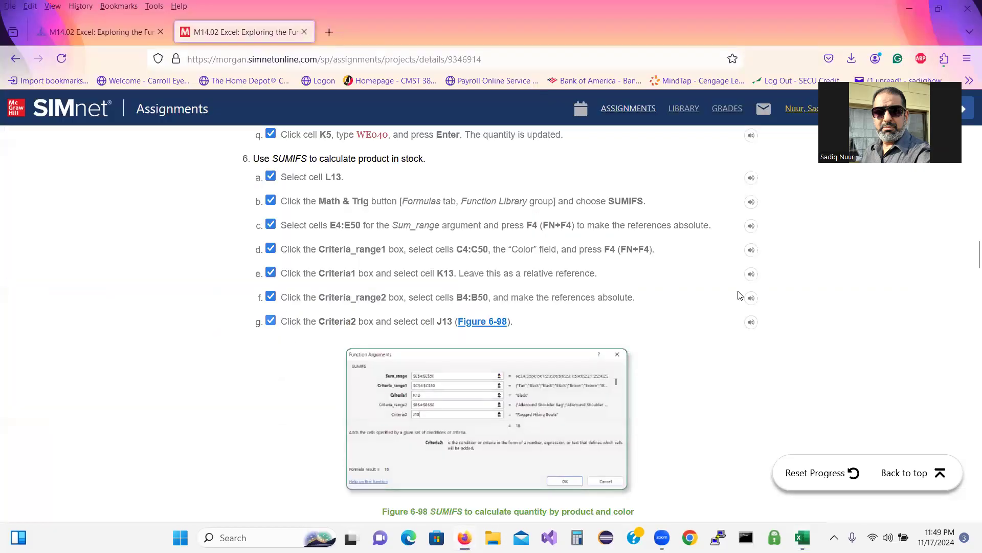
# Check step 6h in the Firefox instructions, then switch to Excel and confirm the SUMIFS function arguments for cell L13
pyautogui.moveTo(969, 251); pyautogui.dragTo(969, 281)
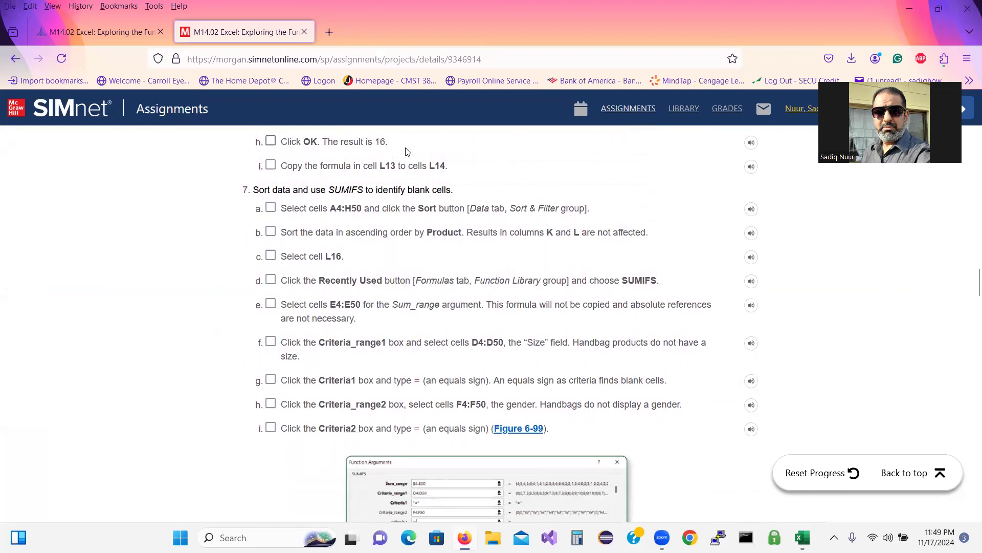
pyautogui.moveTo(803, 537)
pyautogui.click(769, 472)
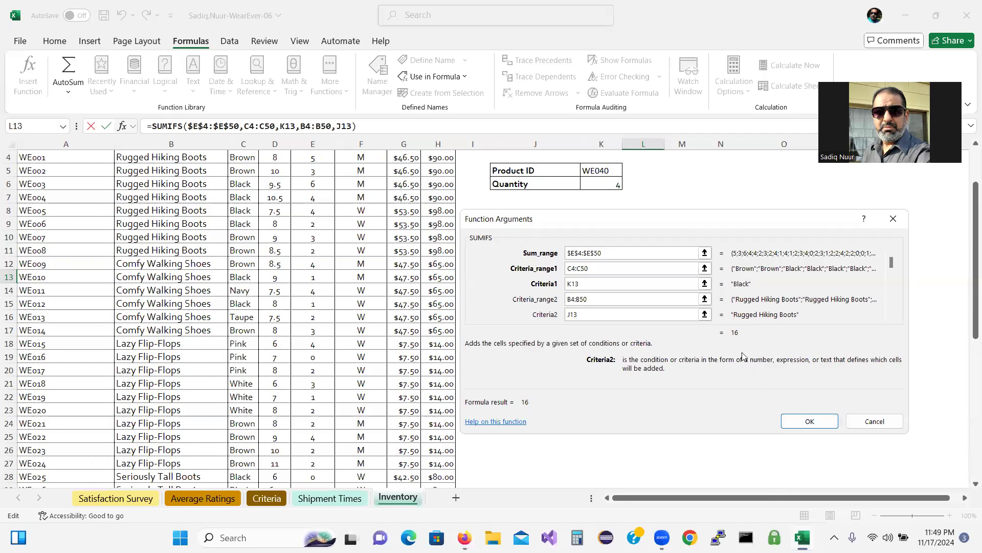
pyautogui.press('ctrl')
pyautogui.press('ctrl')
pyautogui.press('ctrl')
pyautogui.press('ctrl')
pyautogui.click(796, 421)
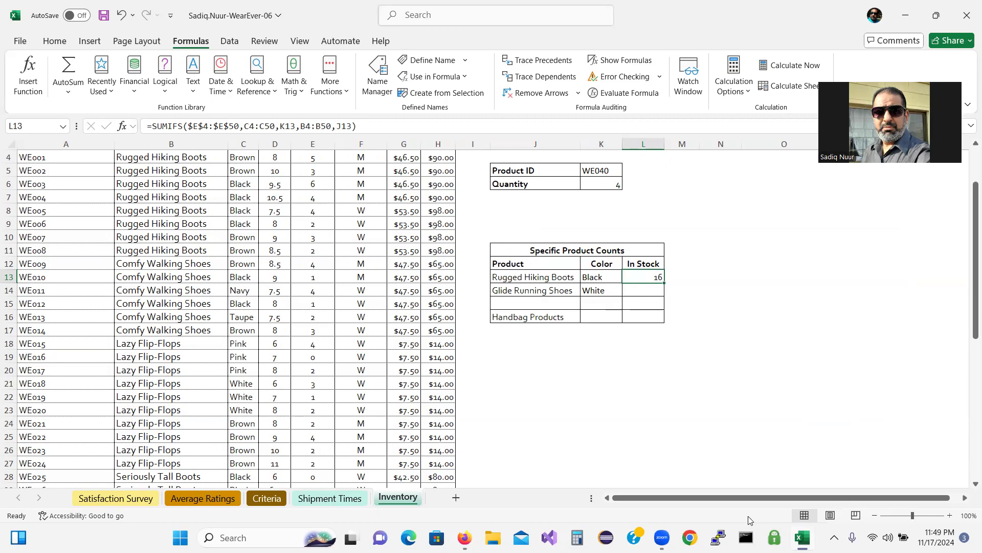
# Switch to the Firefox instructions and mark steps 6h and 6i as complete
pyautogui.moveTo(803, 537)
pyautogui.click(464, 537)
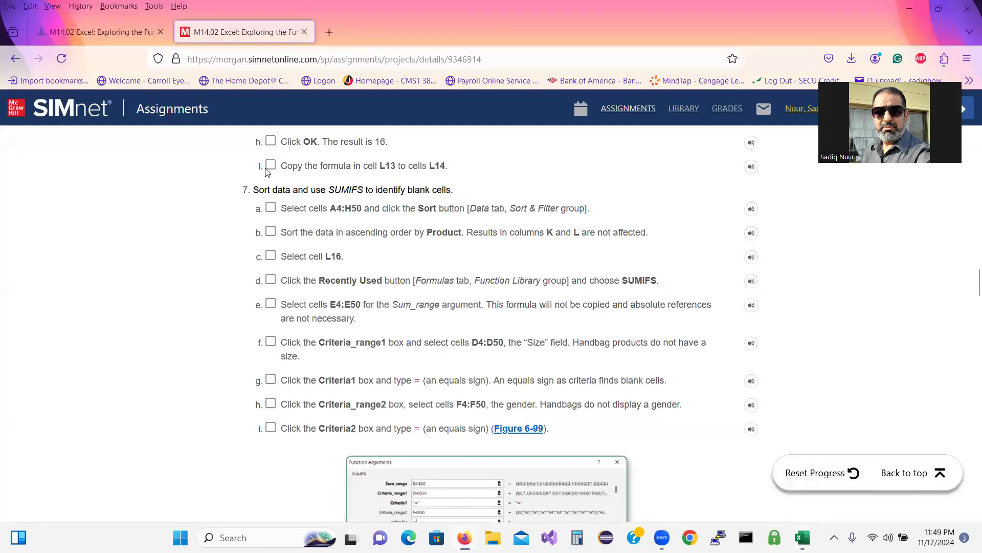
pyautogui.click(270, 142)
pyautogui.click(271, 164)
# Switch to Excel and copy the SUMIFS formula from cell L13 to cell L14
pyautogui.moveTo(802, 538)
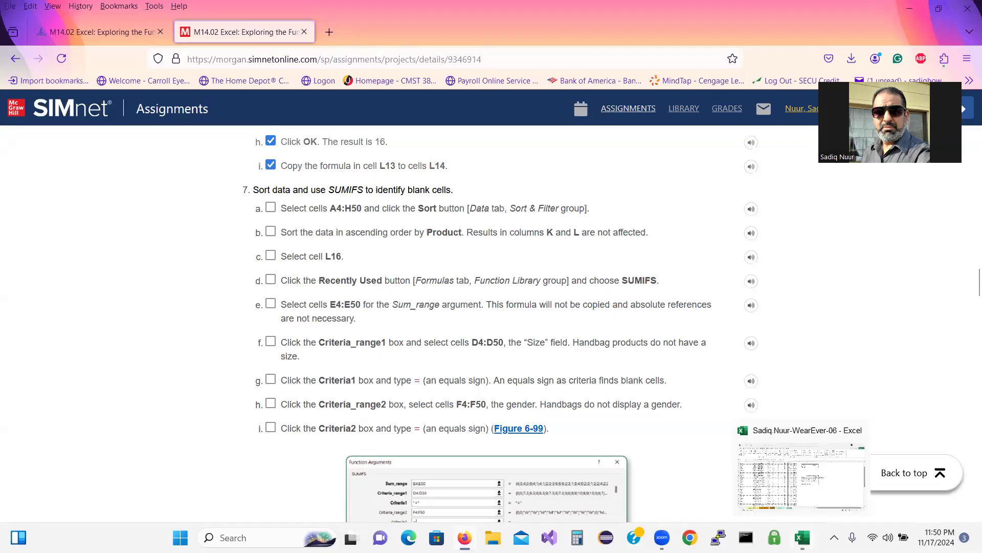
pyautogui.click(801, 479)
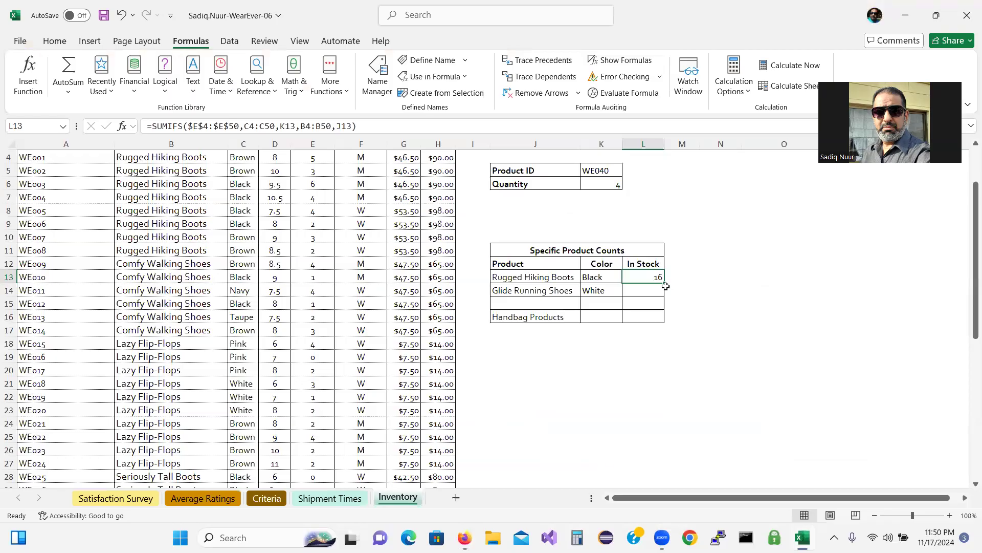
pyautogui.moveTo(664, 283); pyautogui.dragTo(662, 294)
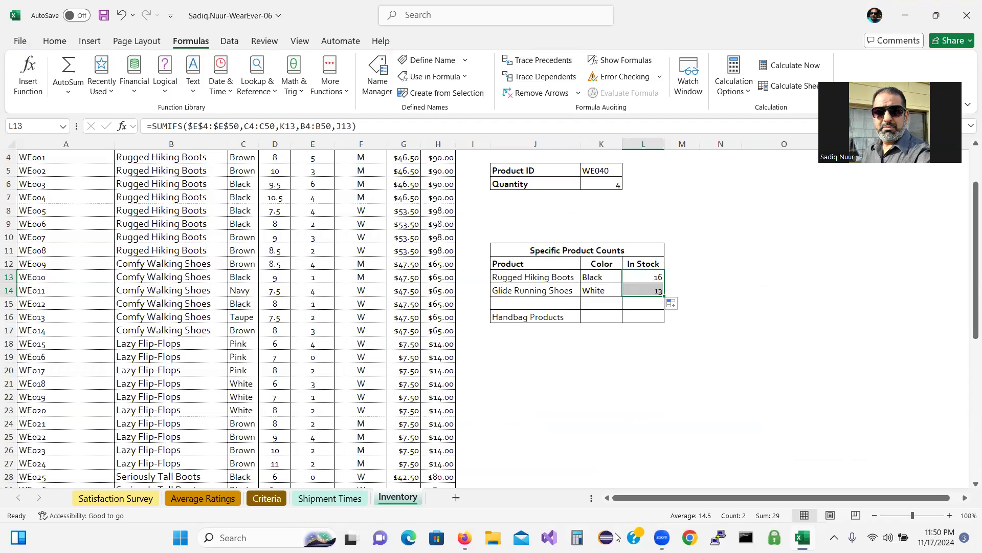
# Mark step 7a as complete in the Firefox instructions, then select the inventory cells A4:H50 in Excel
pyautogui.click(802, 537)
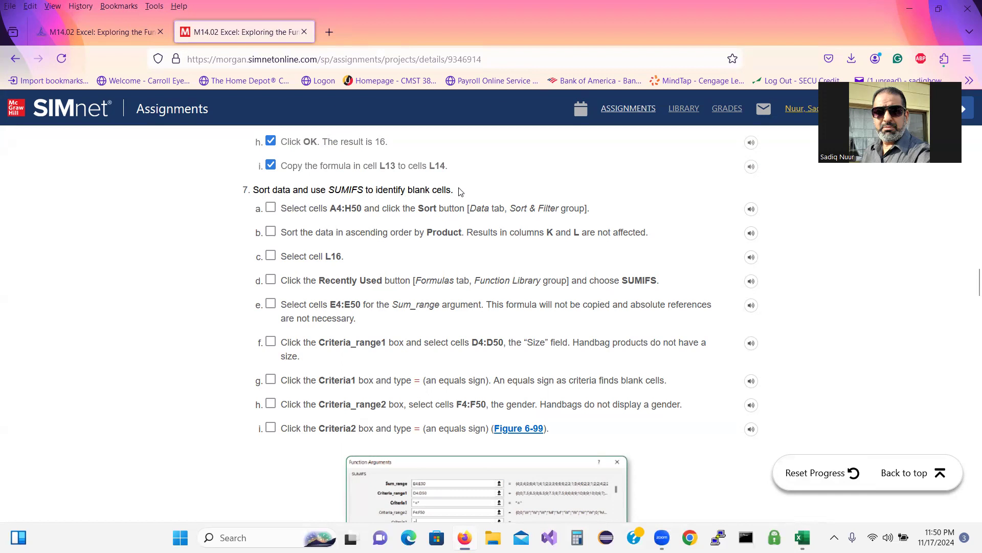
pyautogui.click(271, 208)
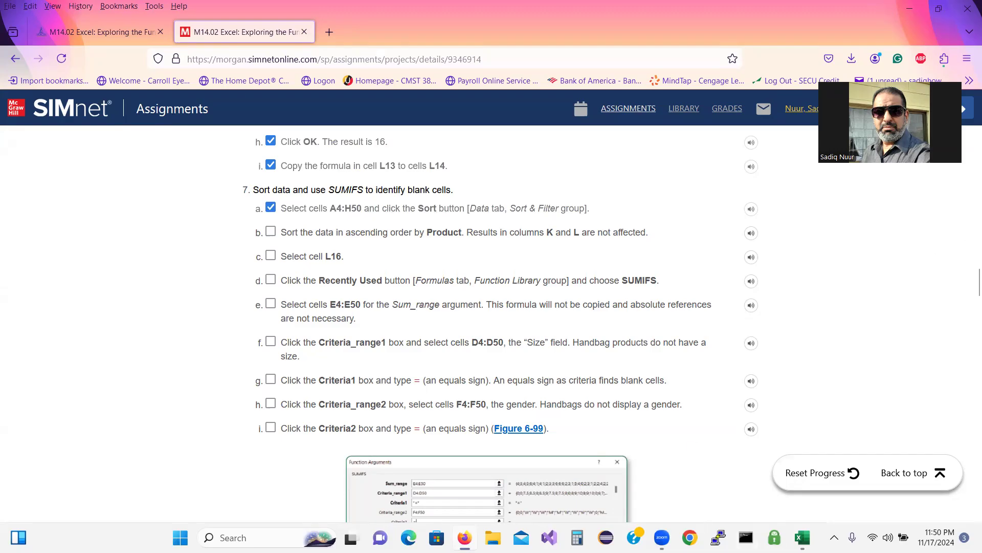
pyautogui.click(803, 537)
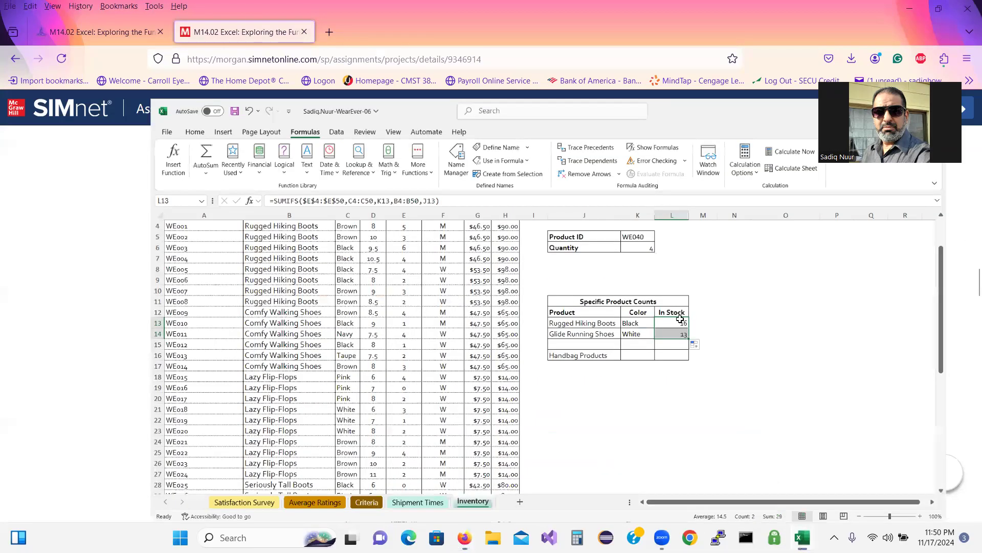
pyautogui.moveTo(968, 288); pyautogui.dragTo(968, 265)
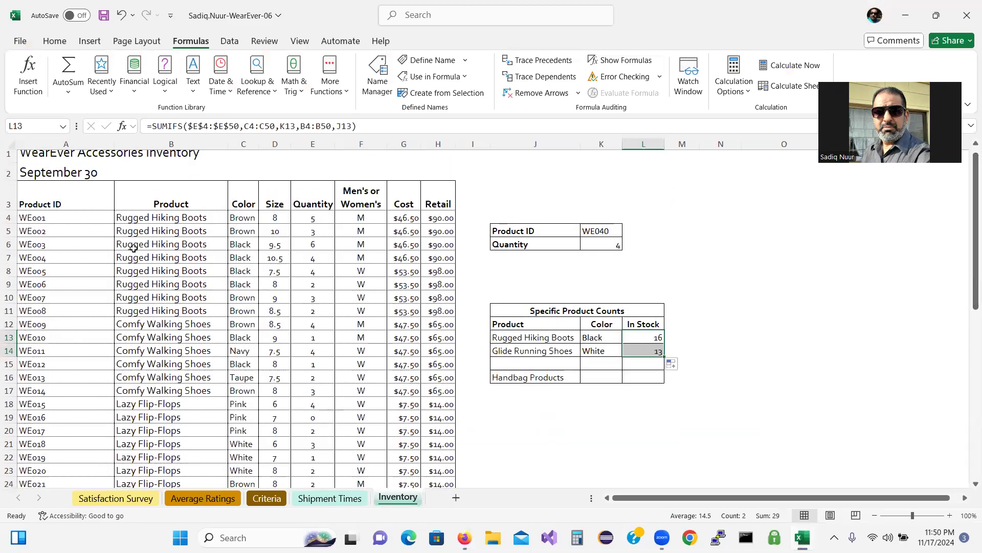
pyautogui.click(56, 218)
pyautogui.moveTo(113, 219); pyautogui.dragTo(433, 446)
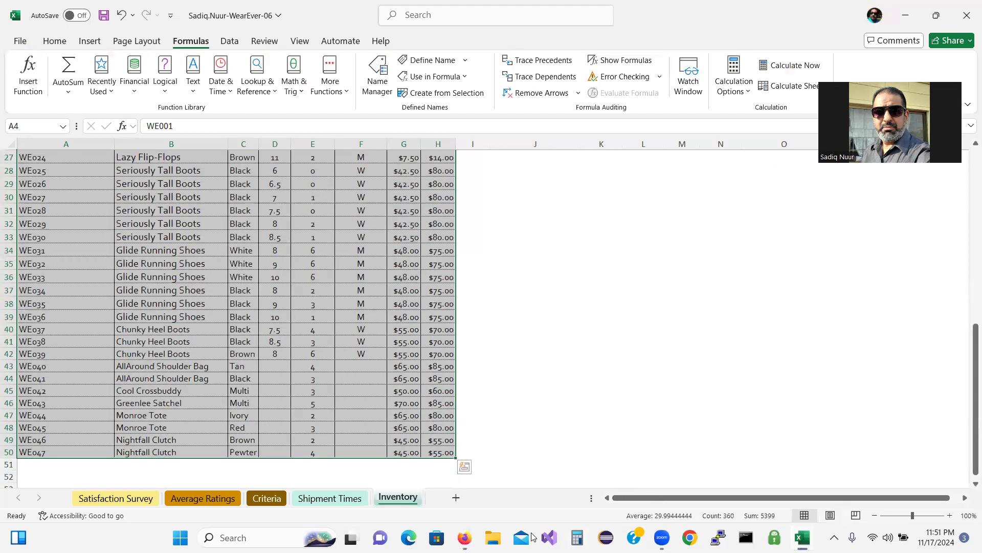
# Check the sorting instructions in Firefox, then switch to Excel and open the Sort dialog for the selected inventory cells A4:H50
pyautogui.moveTo(464, 538)
pyautogui.click(464, 473)
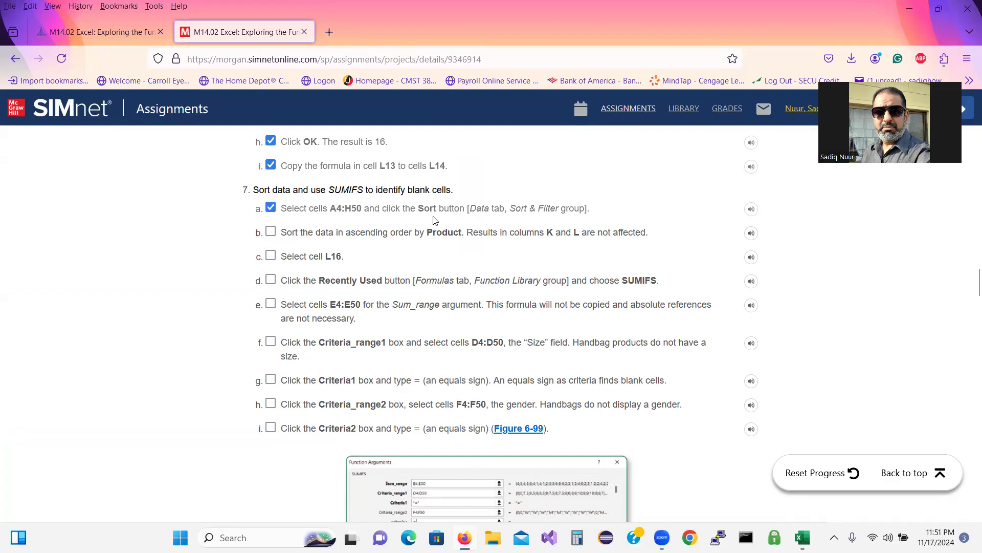
pyautogui.moveTo(802, 538)
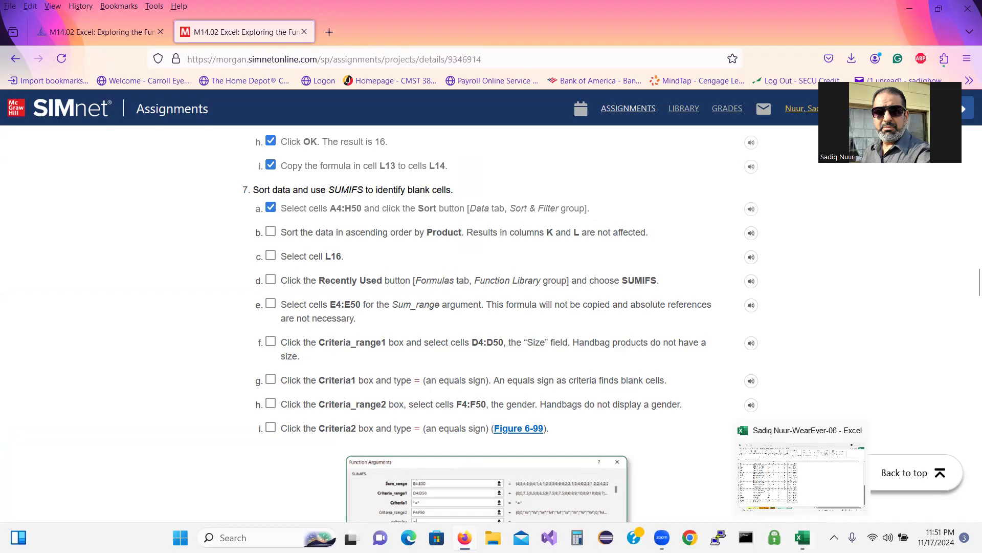
pyautogui.click(801, 475)
pyautogui.moveTo(969, 388); pyautogui.dragTo(969, 217)
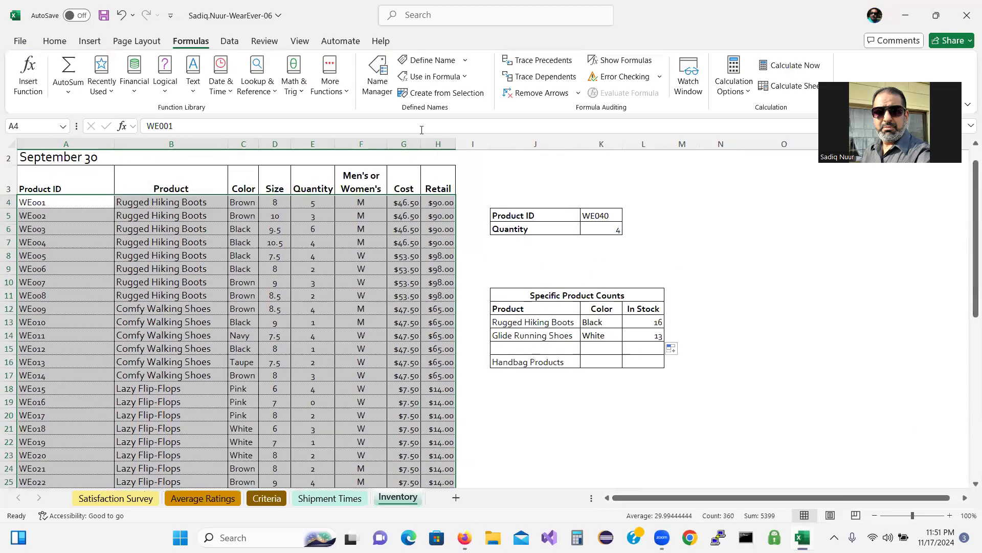
pyautogui.click(229, 42)
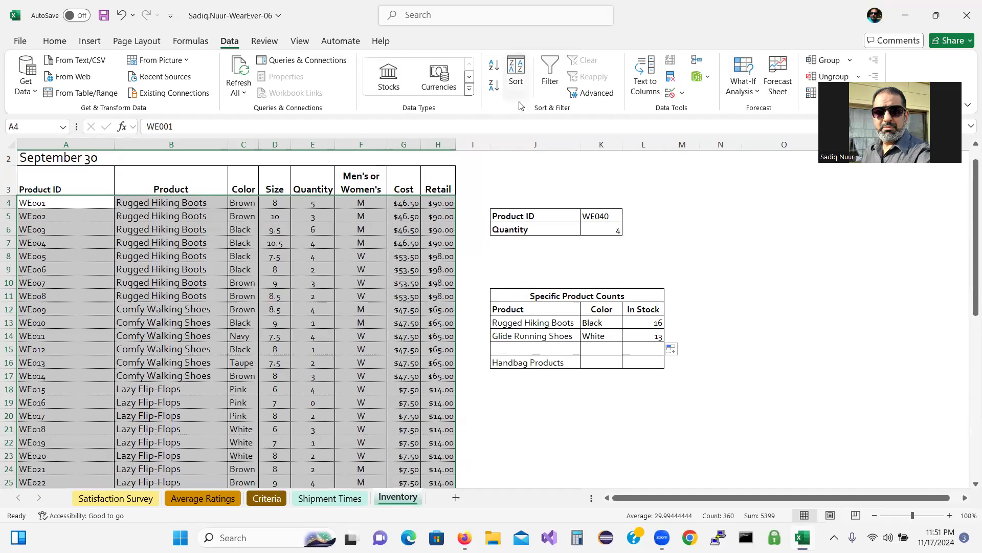
pyautogui.hotkey('ctrl', 'q')
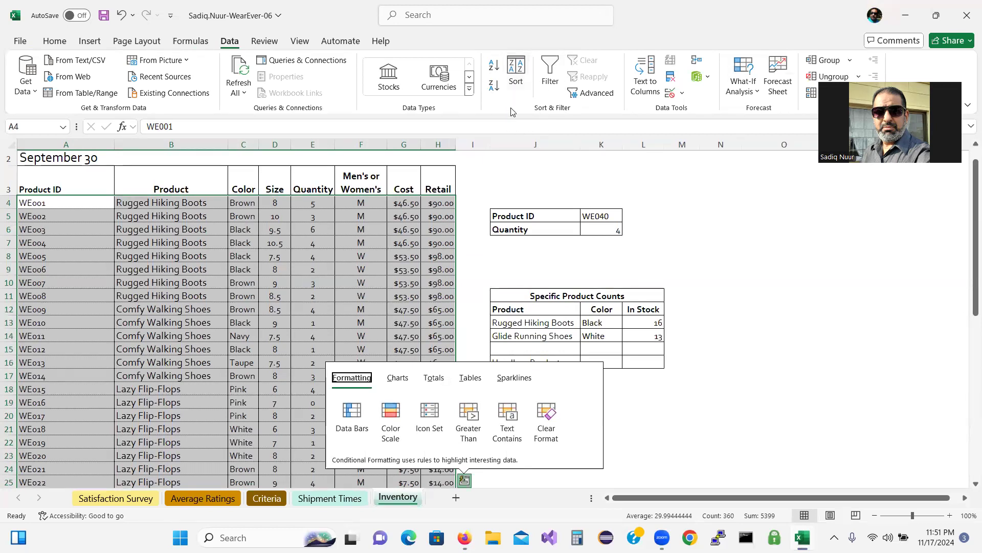
pyautogui.press('Escape')
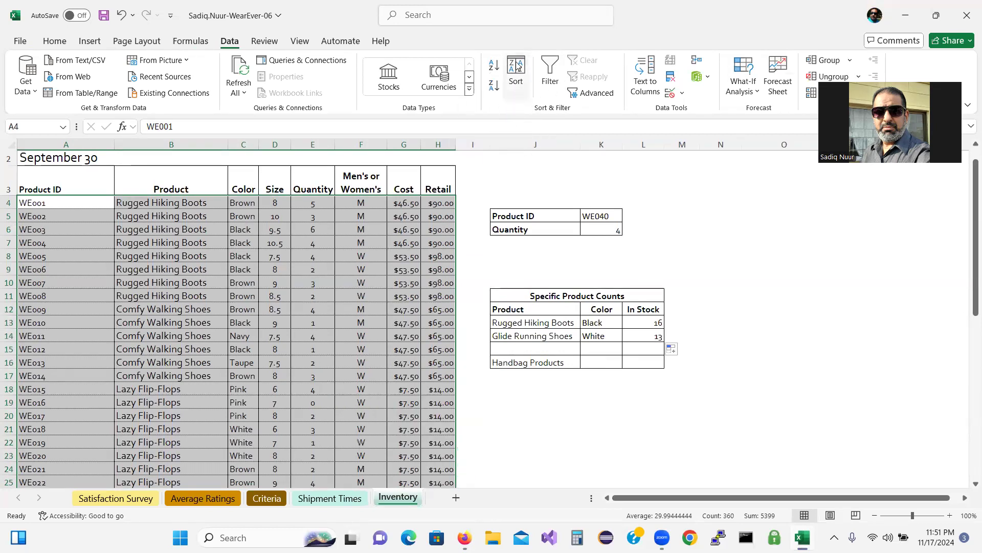
pyautogui.click(517, 69)
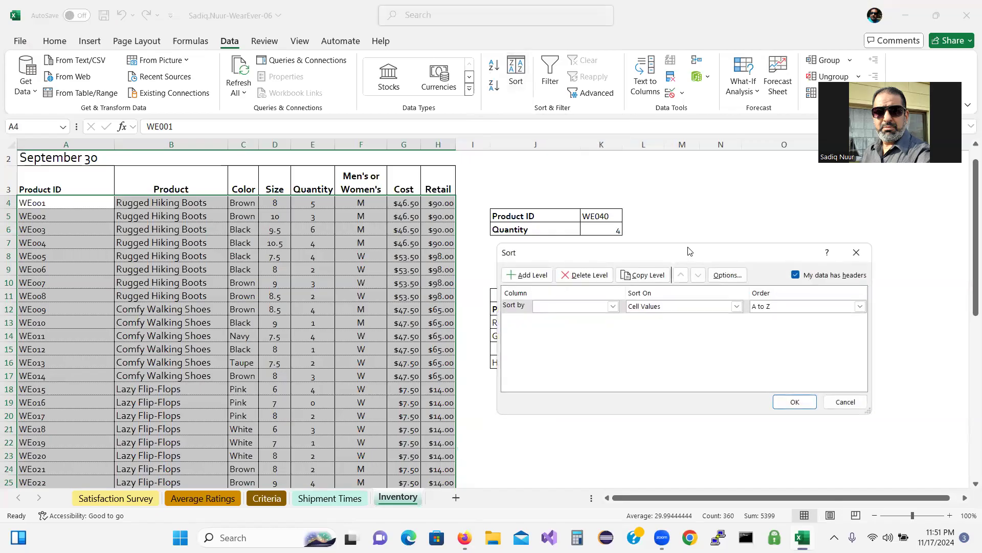
pyautogui.moveTo(689, 251); pyautogui.dragTo(657, 184)
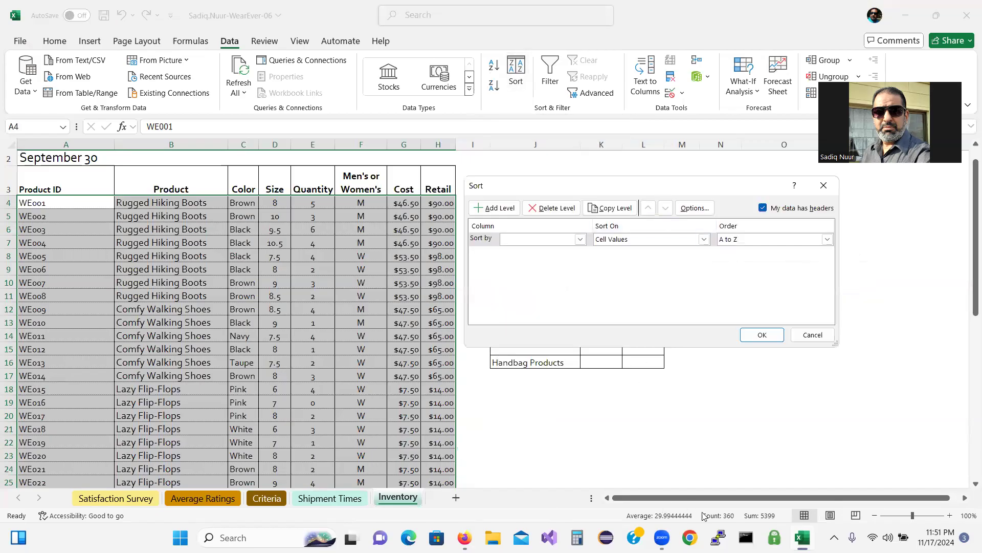
# Mark step 7b as complete in the Firefox instructions, then sort the inventory data in Excel by Product from A to Z
pyautogui.click(464, 537)
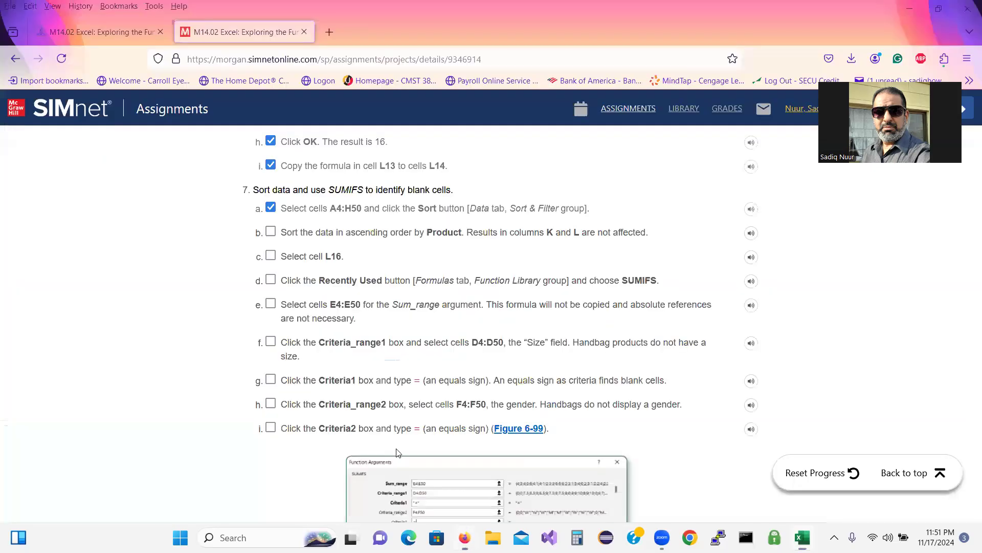
pyautogui.click(271, 231)
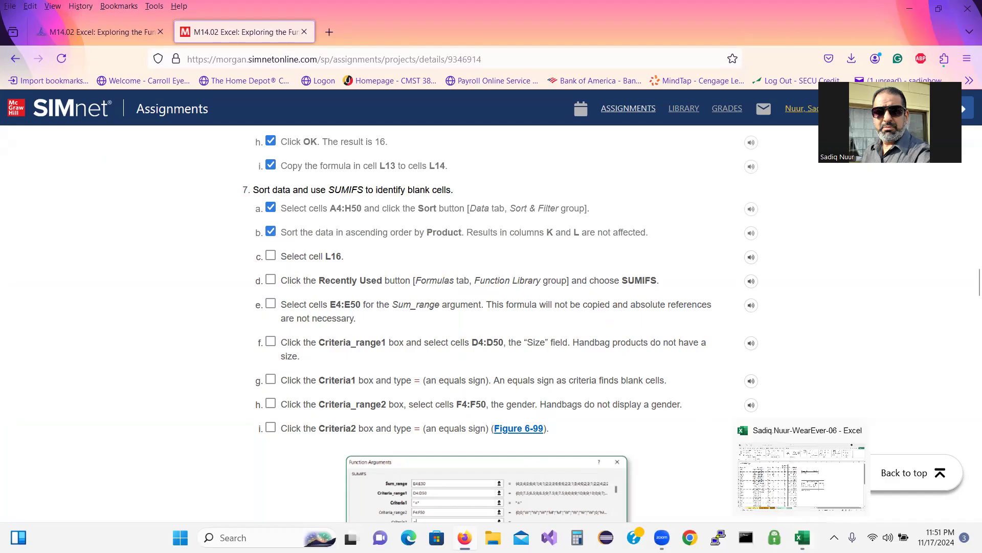
pyautogui.click(802, 538)
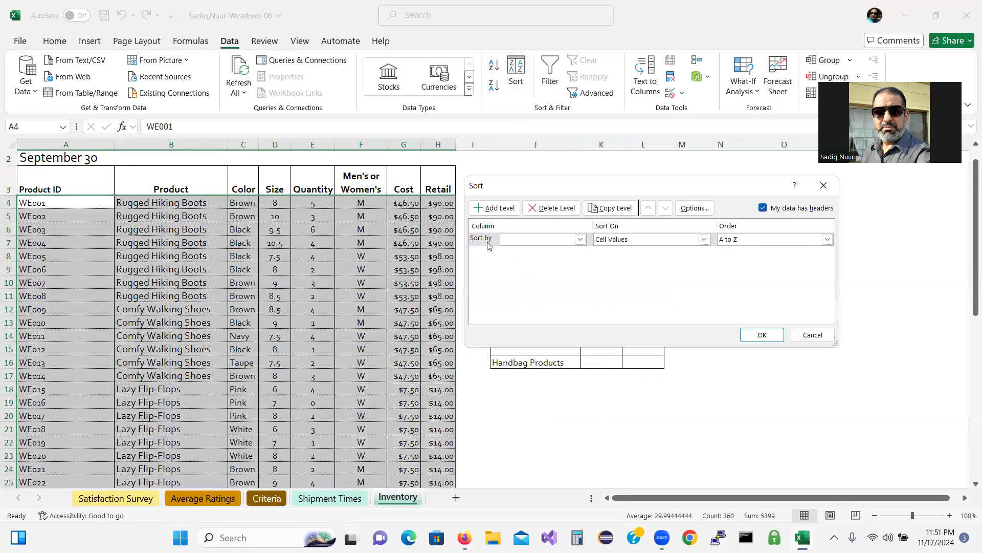
pyautogui.click(580, 240)
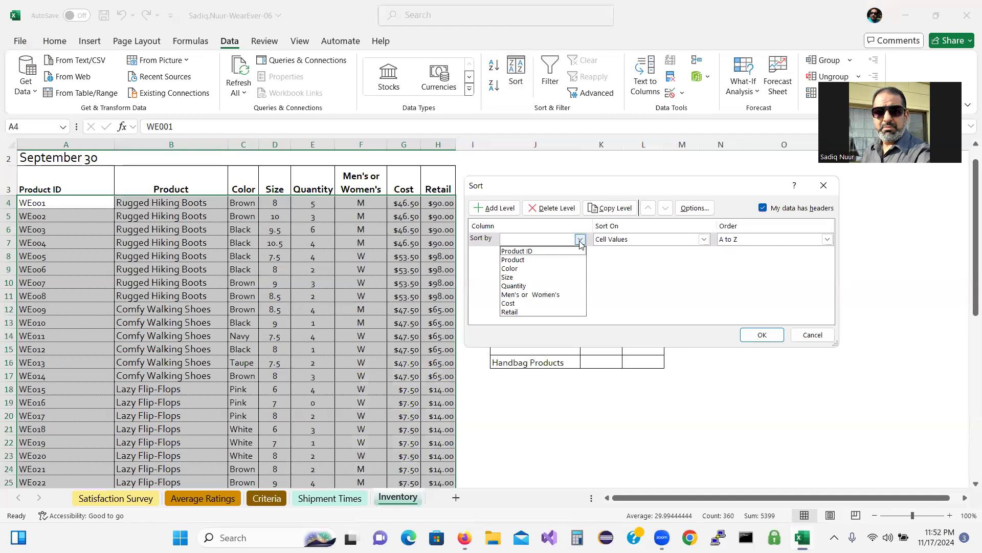
pyautogui.click(534, 259)
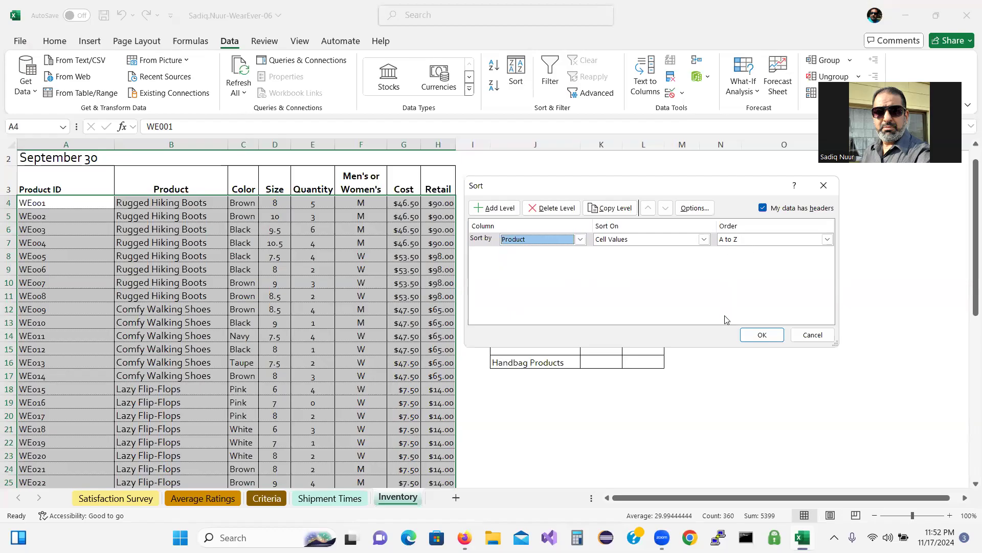
pyautogui.click(762, 335)
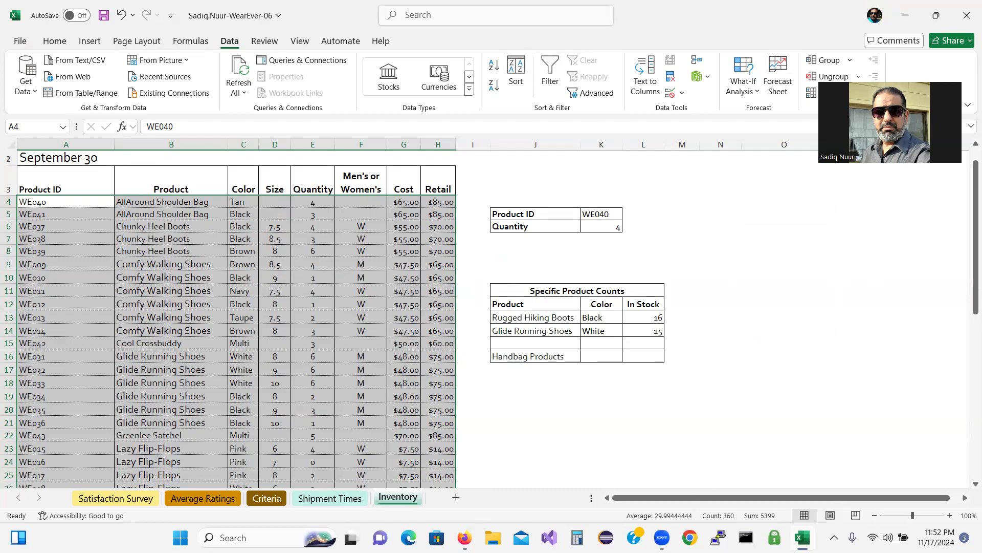
# Mark step 7c as complete in the Firefox instructions, then switch to Excel and select cell L16
pyautogui.click(464, 538)
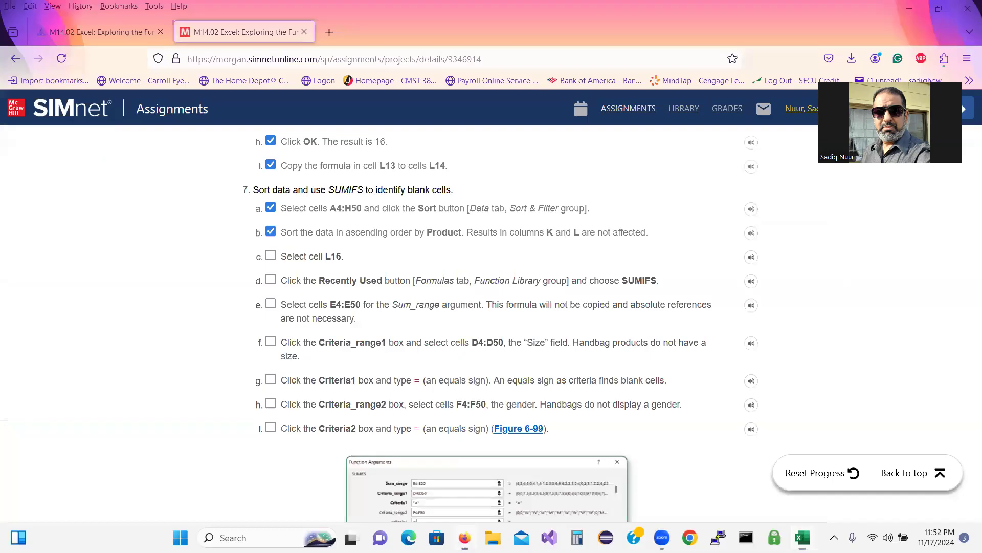
pyautogui.click(271, 256)
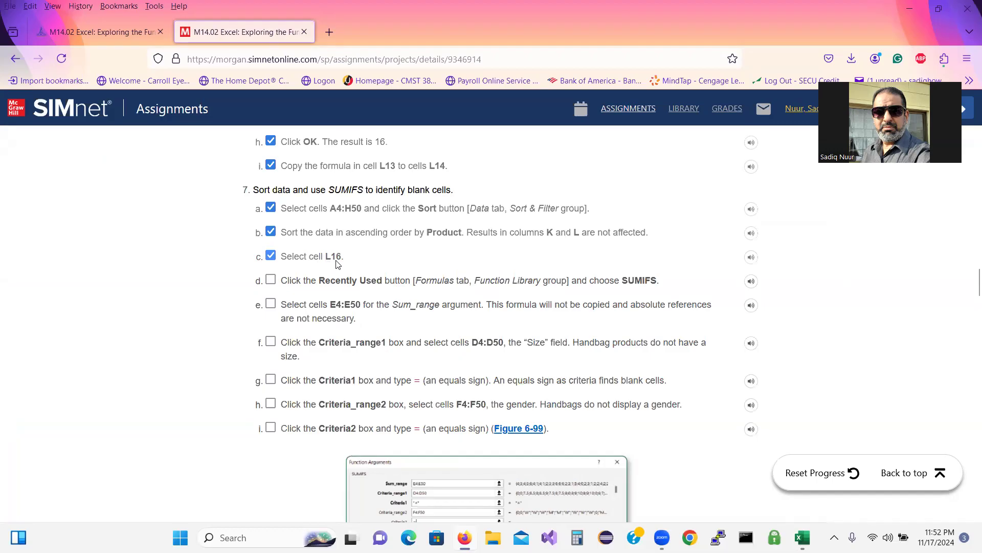
pyautogui.hotkey('alt', 'Tab')
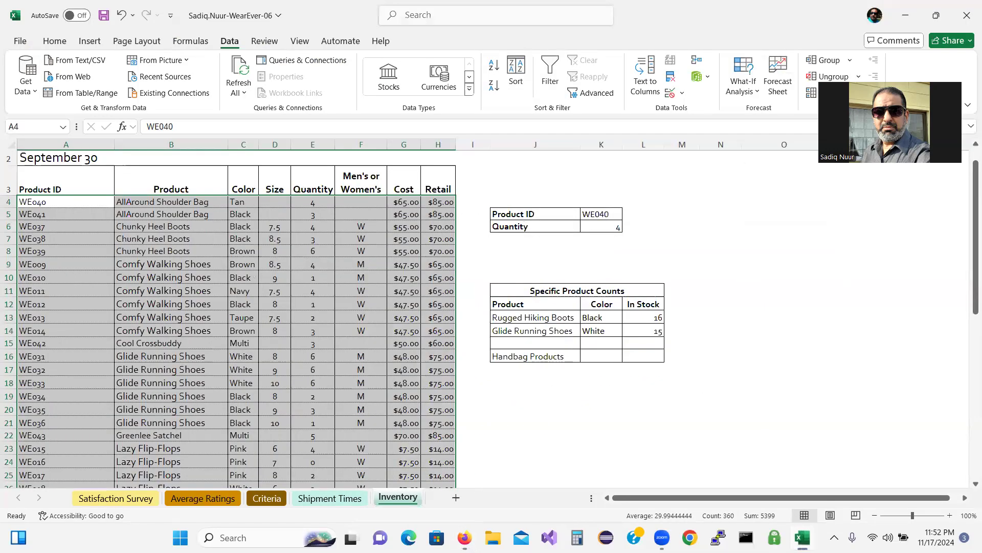
pyautogui.click(641, 357)
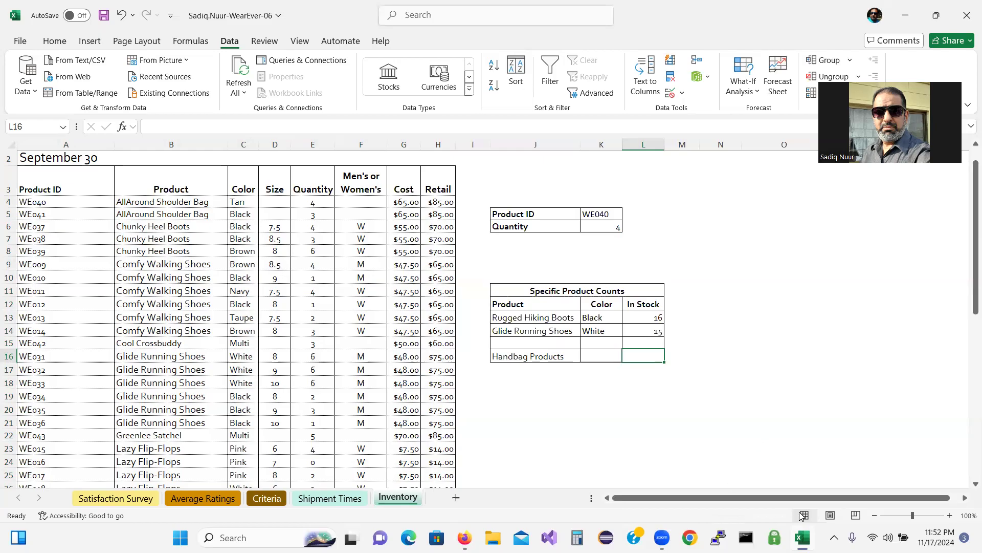
# Check step 7d in the Firefox instructions, then switch to Excel and start a recently used SUMIFS function in cell L16
pyautogui.moveTo(467, 537)
pyautogui.click(464, 473)
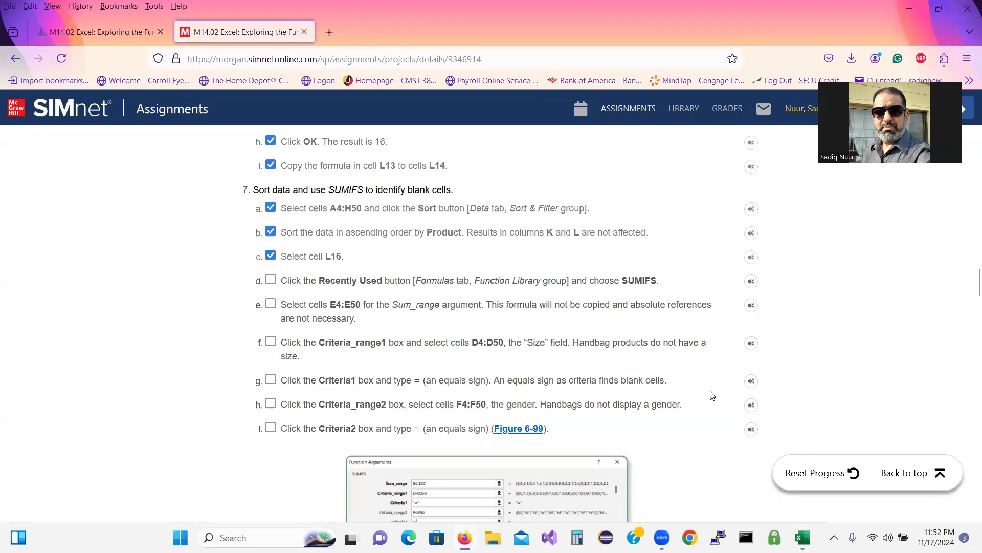
pyautogui.click(803, 537)
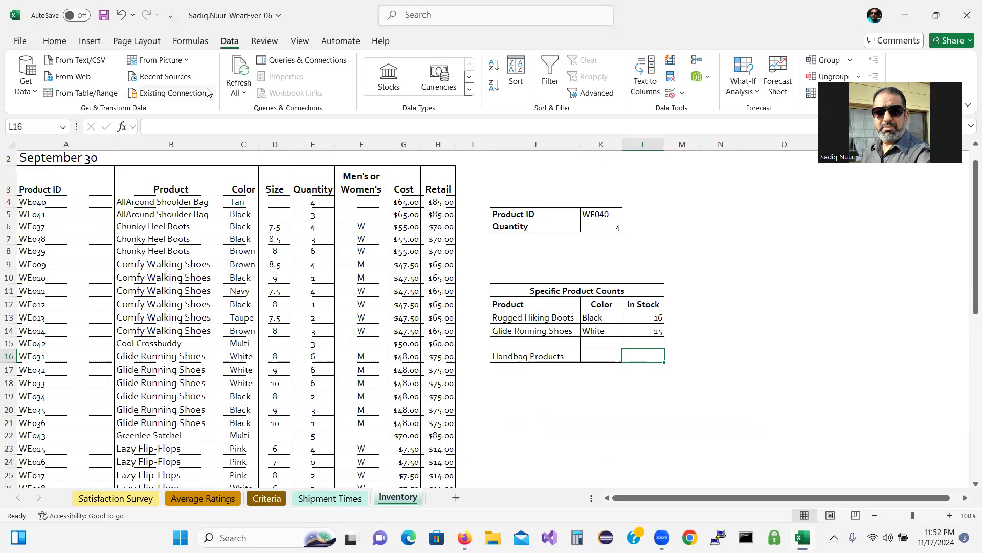
pyautogui.click(192, 41)
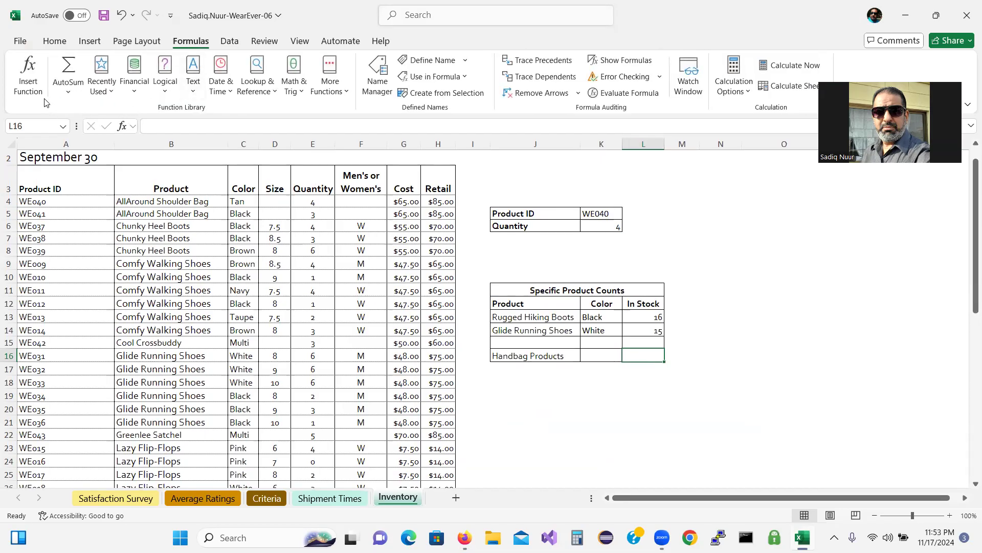
pyautogui.click(111, 93)
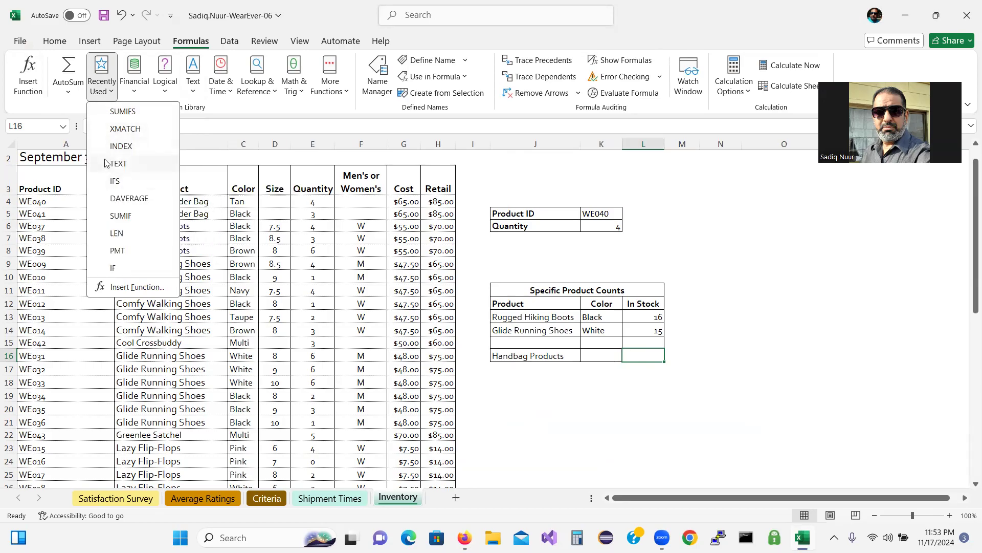
pyautogui.click(113, 112)
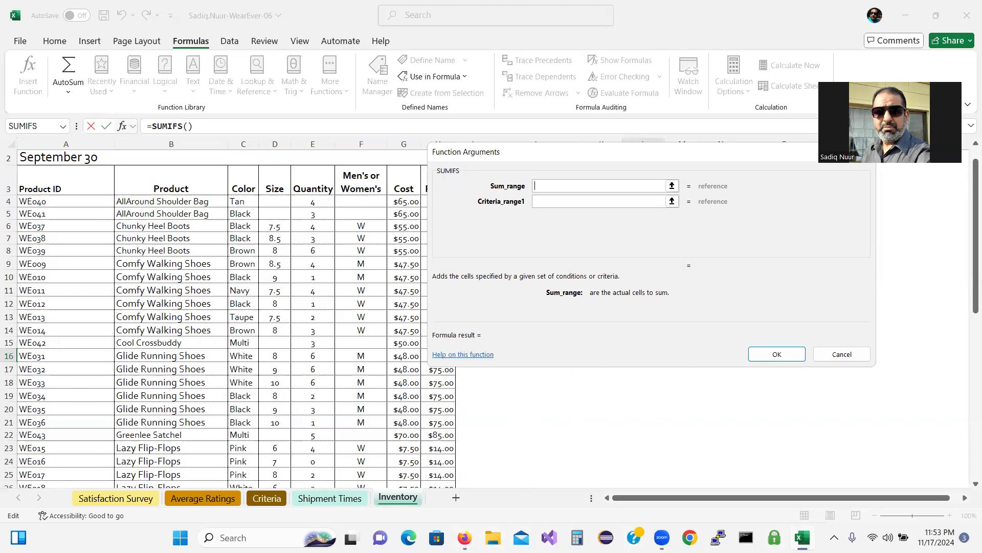
# Mark steps 7d and 7e as complete in the Firefox instructions, then copy E4:E50 from there into the SUMIFS Sum_range argument in Excel
pyautogui.moveTo(464, 537)
pyautogui.click(464, 476)
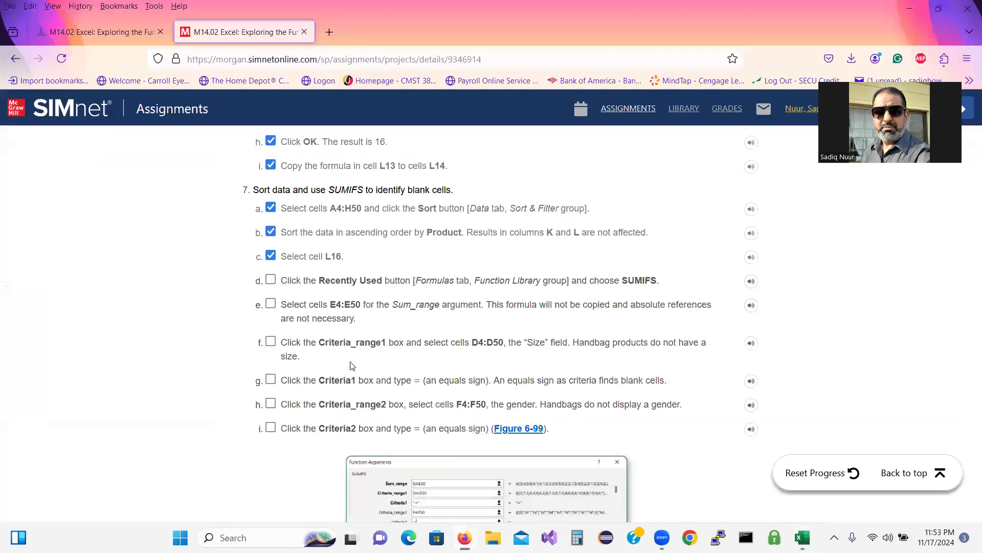
pyautogui.click(270, 281)
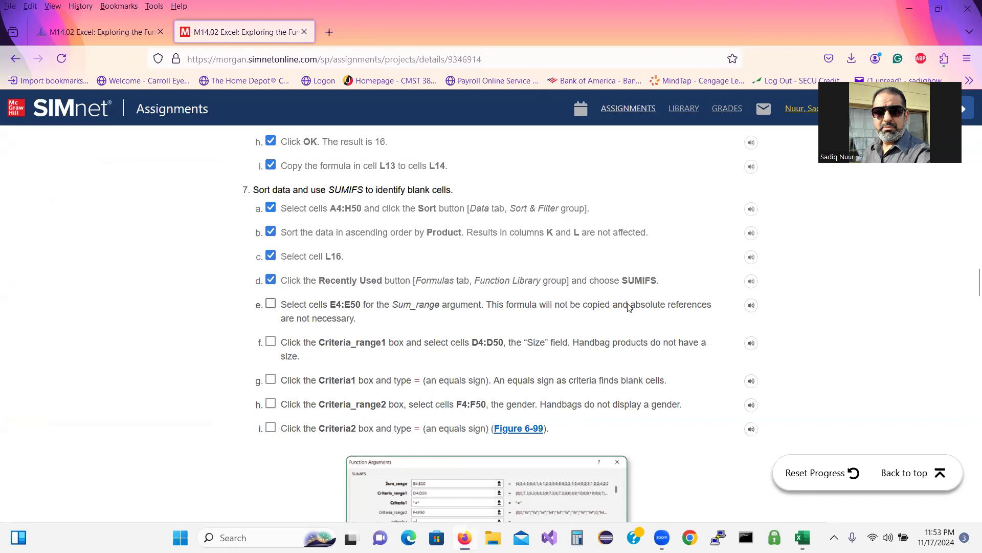
pyautogui.click(270, 304)
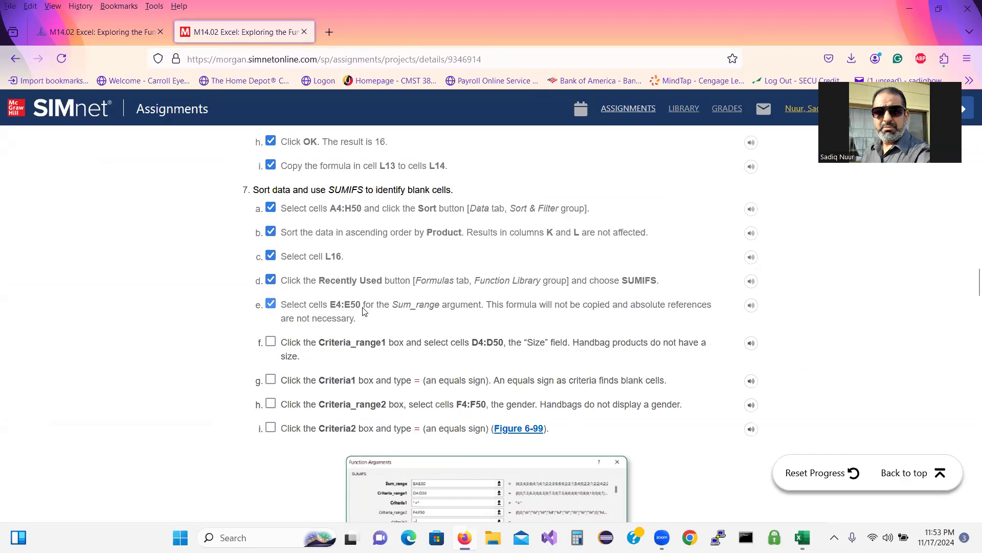
pyautogui.moveTo(332, 309); pyautogui.dragTo(360, 313)
pyautogui.hotkey('ctrl', 'c')
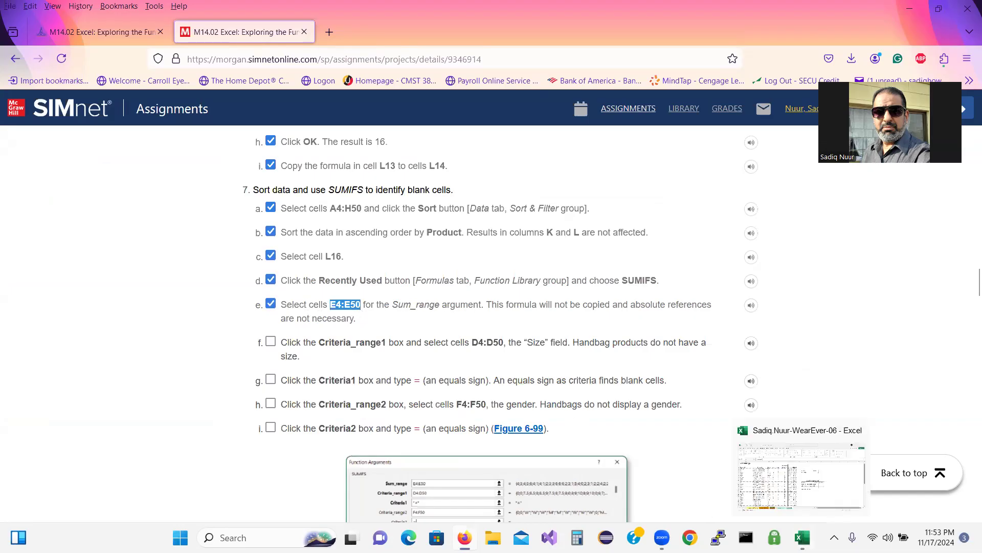
pyautogui.hotkey('alt', 'Tab')
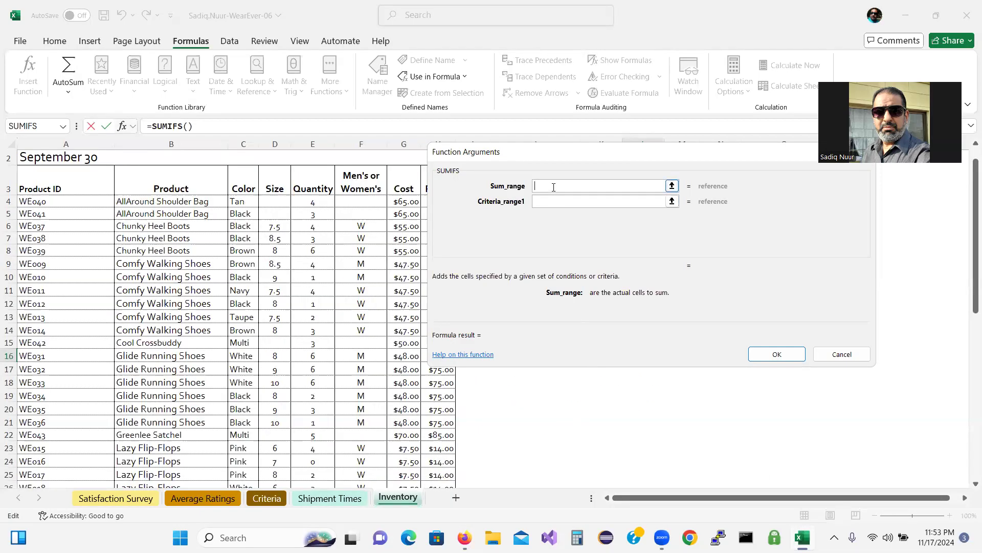
pyautogui.hotkey('ctrl', 'v')
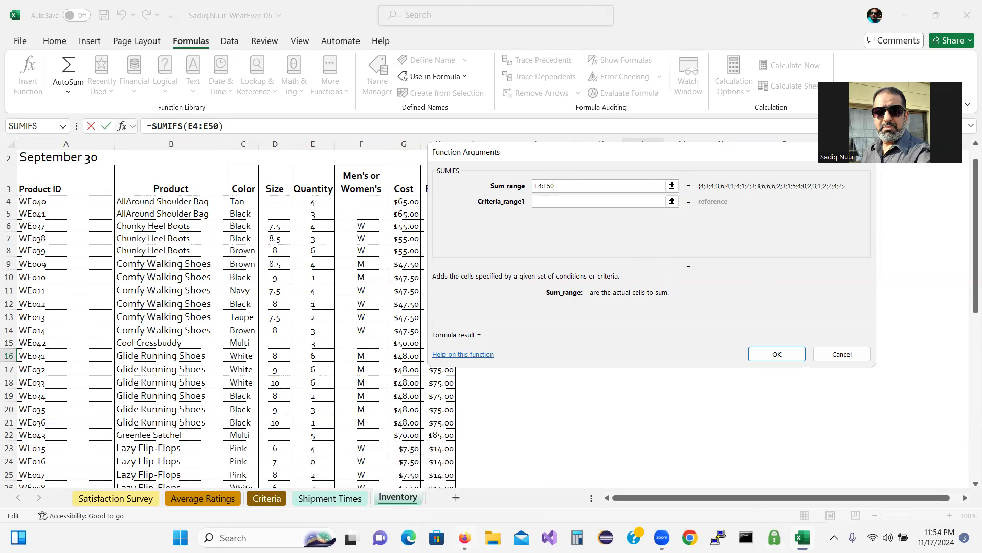
# Mark step 7f as complete in the Firefox instructions, then select D4:D50 as the SUMIFS Criteria_range1 argument in Excel and reposition the arguments dialog
pyautogui.click(465, 537)
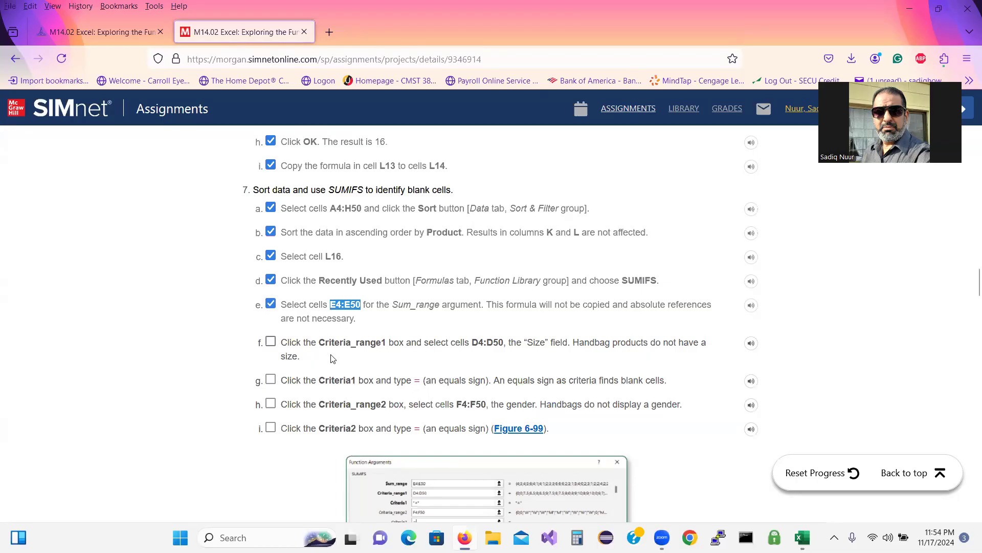
pyautogui.click(270, 341)
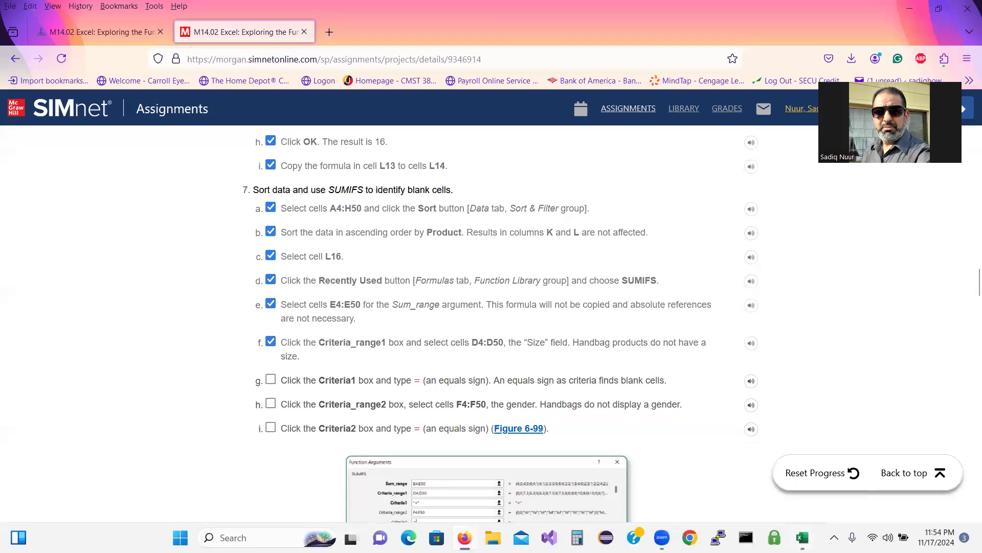
pyautogui.click(802, 538)
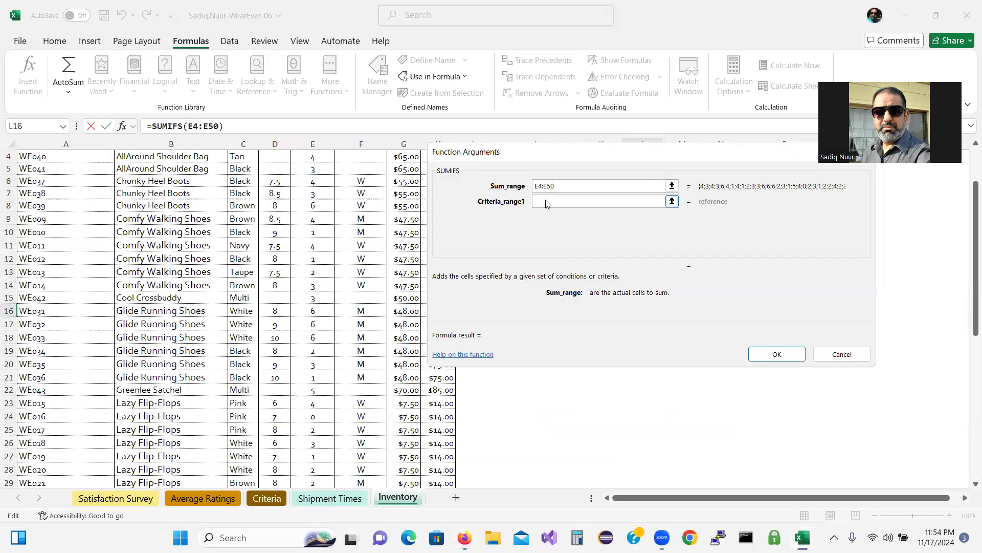
pyautogui.click(548, 205)
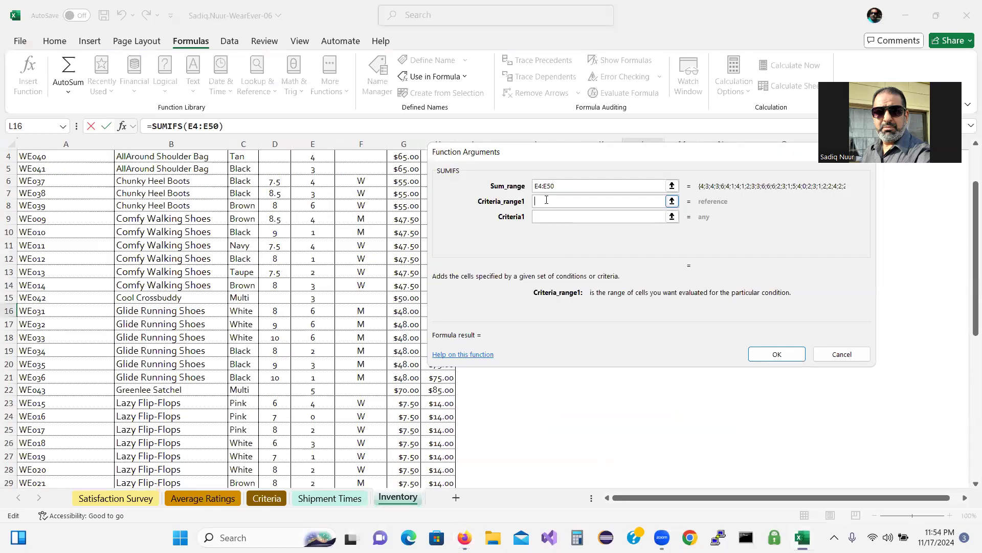
pyautogui.click(672, 201)
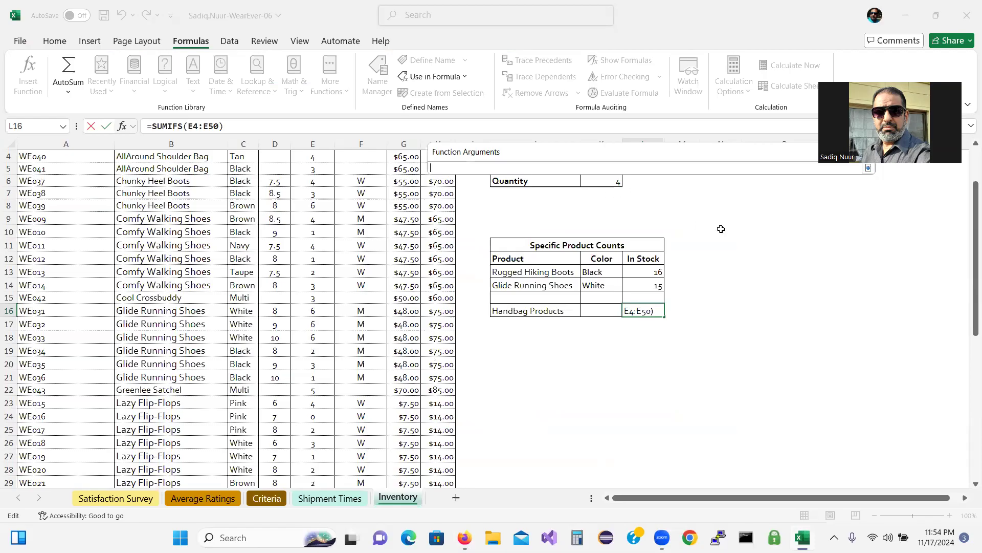
pyautogui.moveTo(967, 316); pyautogui.dragTo(969, 282)
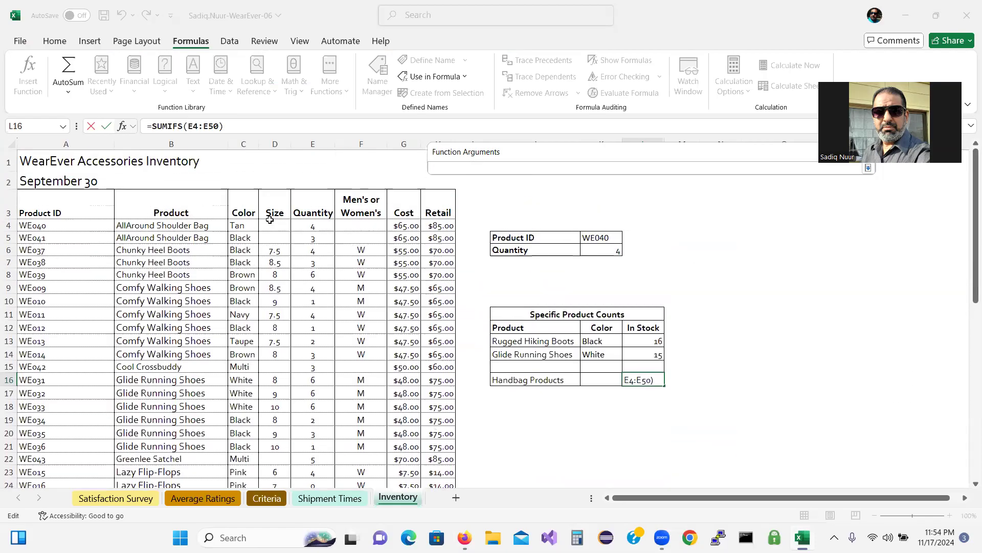
pyautogui.moveTo(276, 225); pyautogui.dragTo(276, 497)
pyautogui.moveTo(273, 448); pyautogui.dragTo(270, 455)
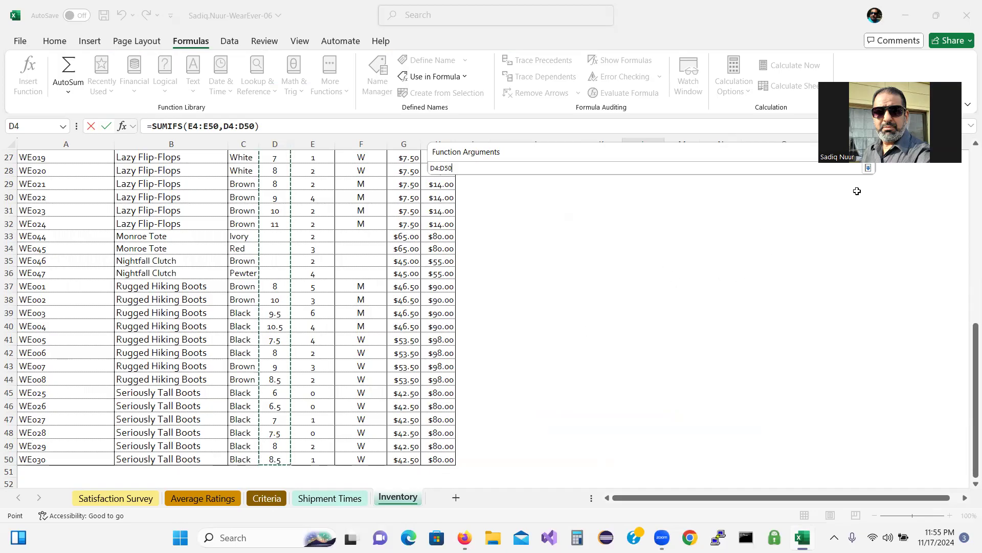
pyautogui.click(868, 169)
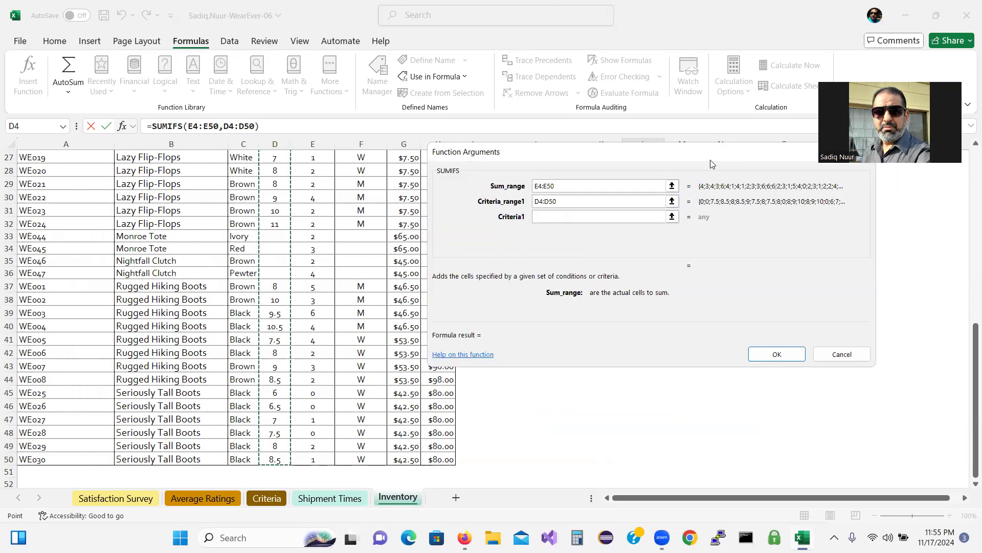
pyautogui.moveTo(710, 163); pyautogui.dragTo(749, 209)
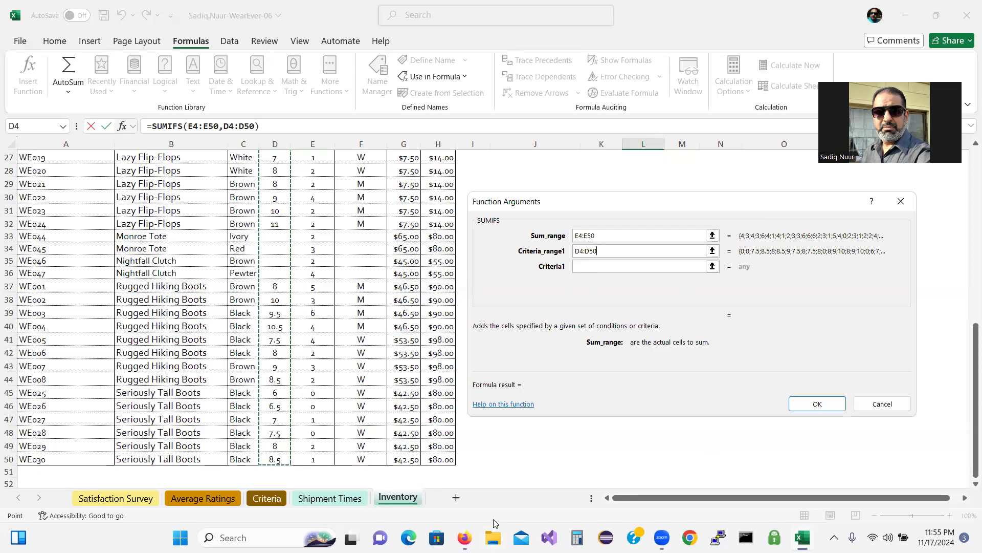
# Mark step 7g as complete in the Firefox instructions, then set the SUMIFS Criteria1 argument to = in Excel
pyautogui.click(465, 537)
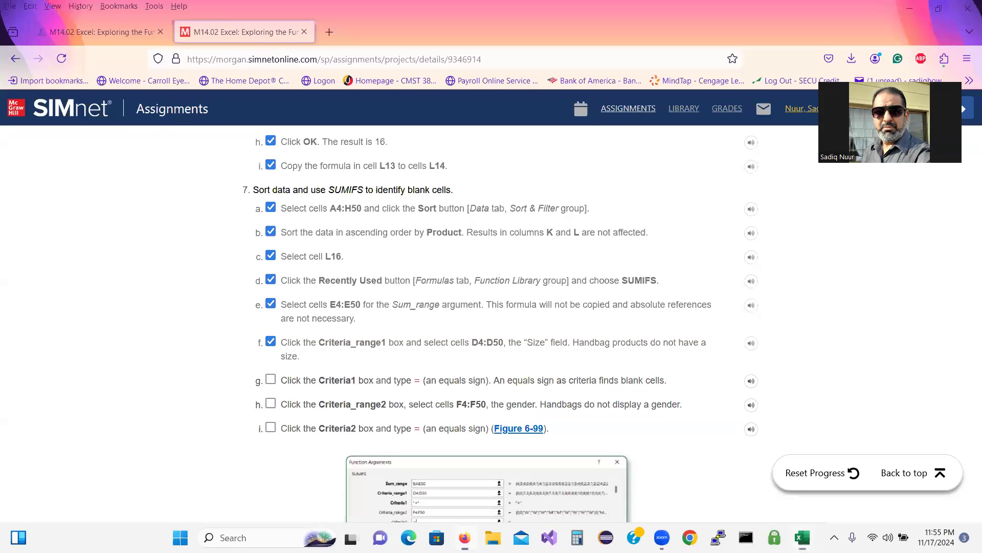
pyautogui.click(271, 379)
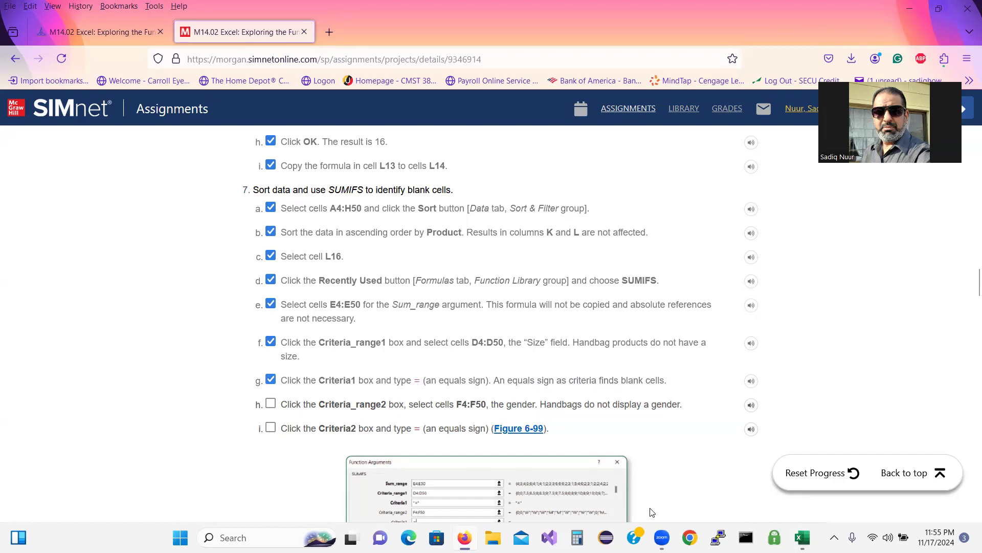
pyautogui.click(802, 538)
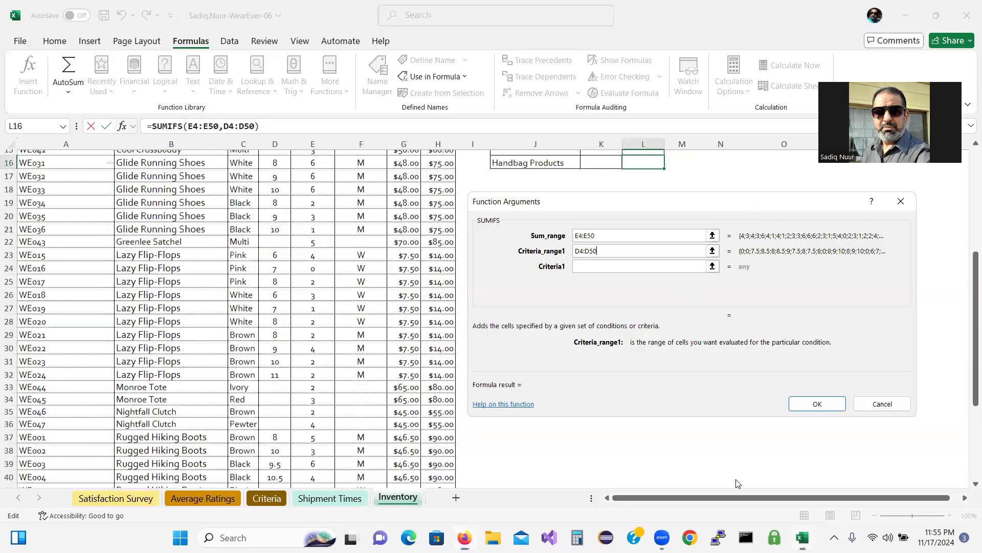
pyautogui.click(589, 263)
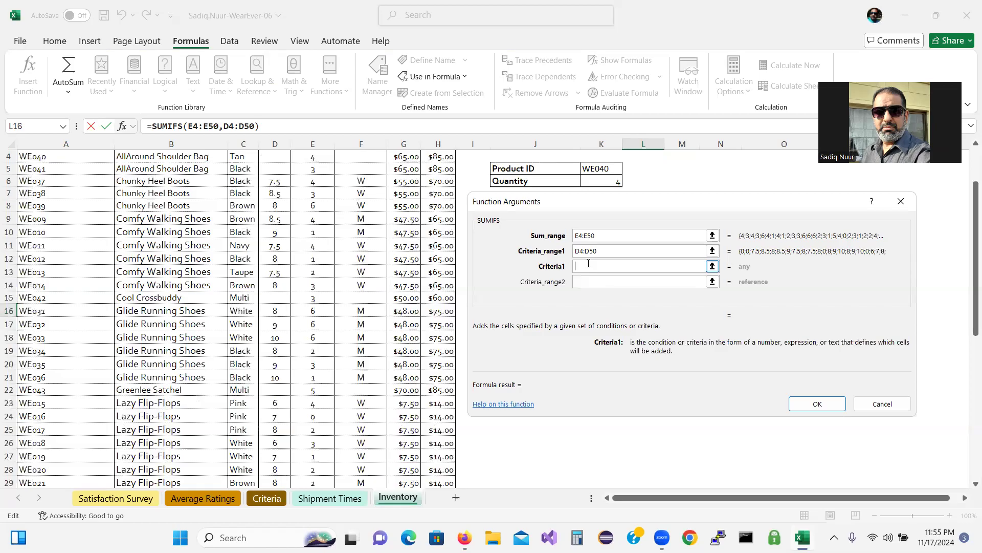
pyautogui.write('=')
pyautogui.click(585, 279)
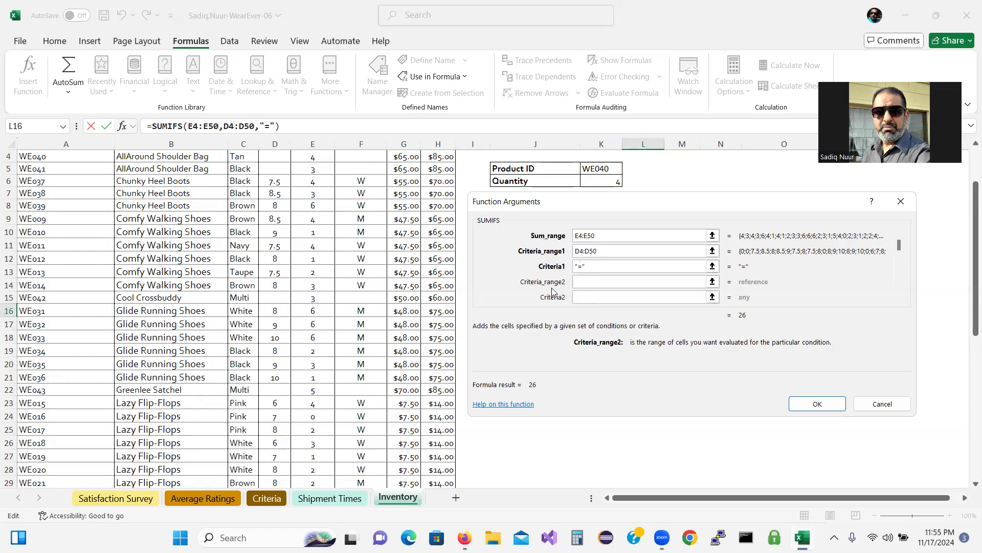
# Copy F4:F50 from step 7h of the Firefox instructions into the SUMIFS Criteria_range2 argument in Excel
pyautogui.click(776, 511)
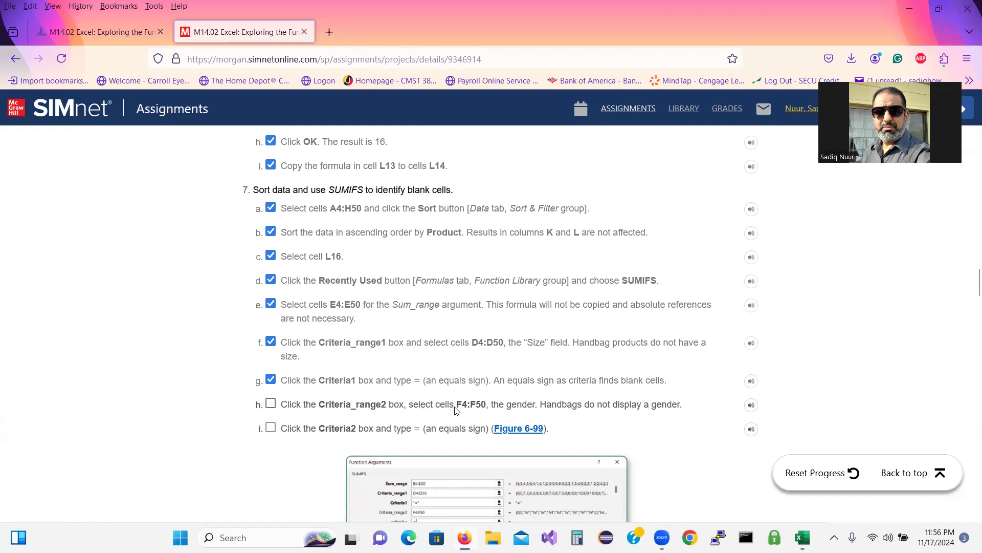
pyautogui.moveTo(457, 405); pyautogui.dragTo(486, 411)
pyautogui.click(802, 538)
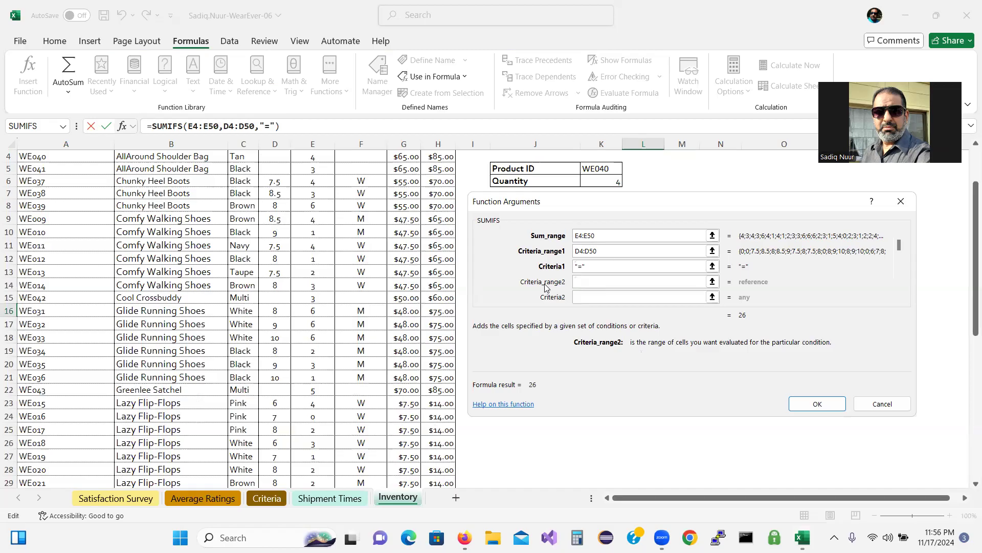
pyautogui.click(585, 281)
pyautogui.write('F4:F50')
pyautogui.click(577, 296)
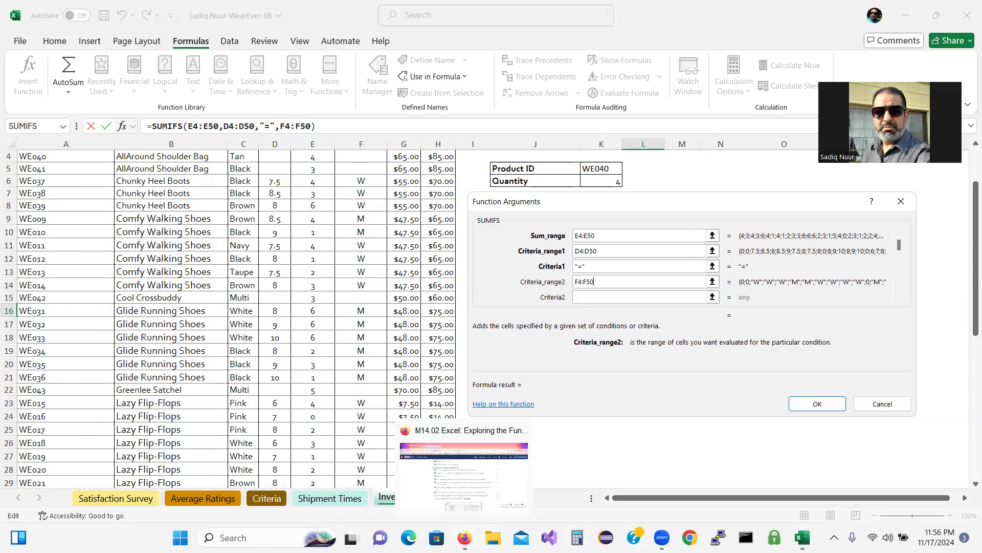
# Mark step 7h as complete in the Firefox instructions, then set the SUMIFS Criteria2 argument to = in Excel
pyautogui.click(465, 538)
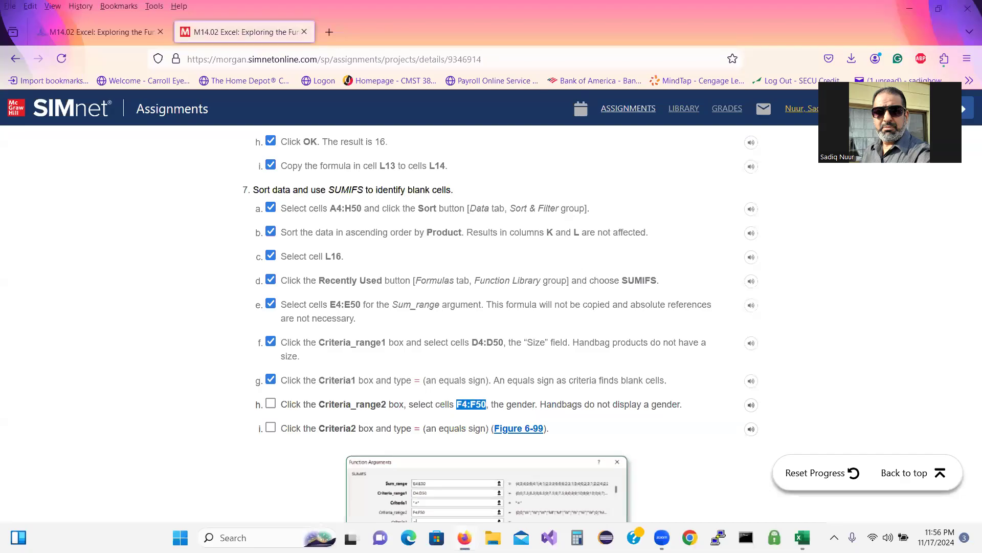
pyautogui.click(272, 404)
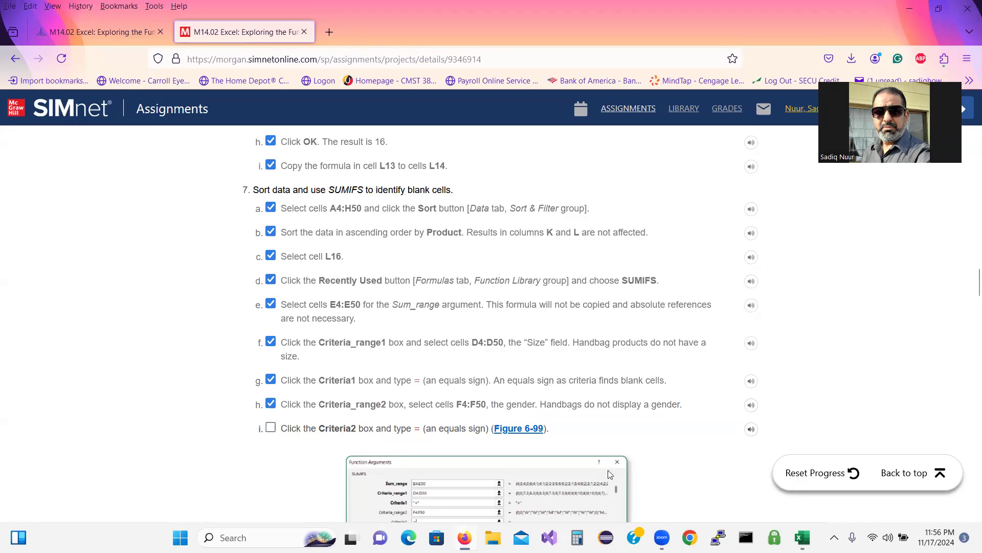
pyautogui.click(802, 537)
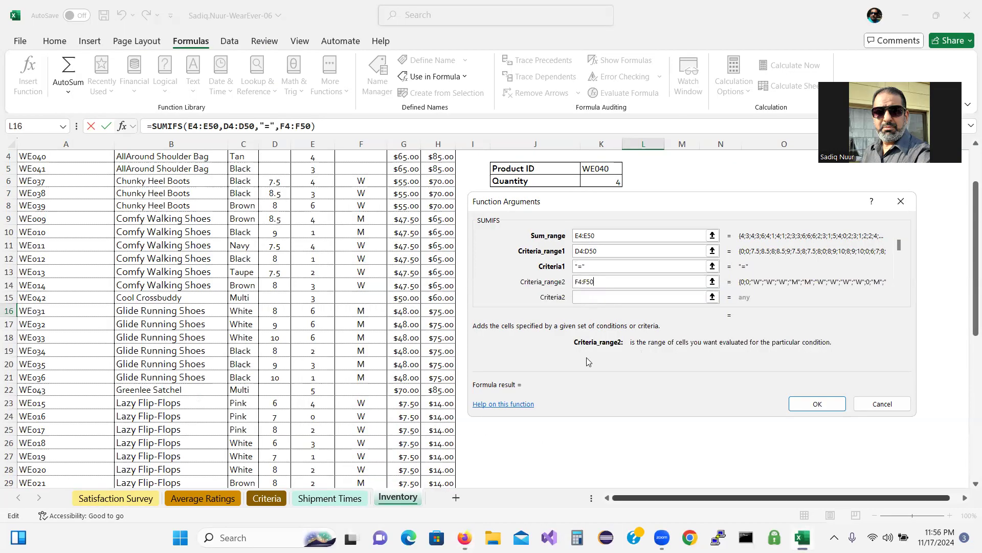
pyautogui.click(585, 297)
pyautogui.write('=')
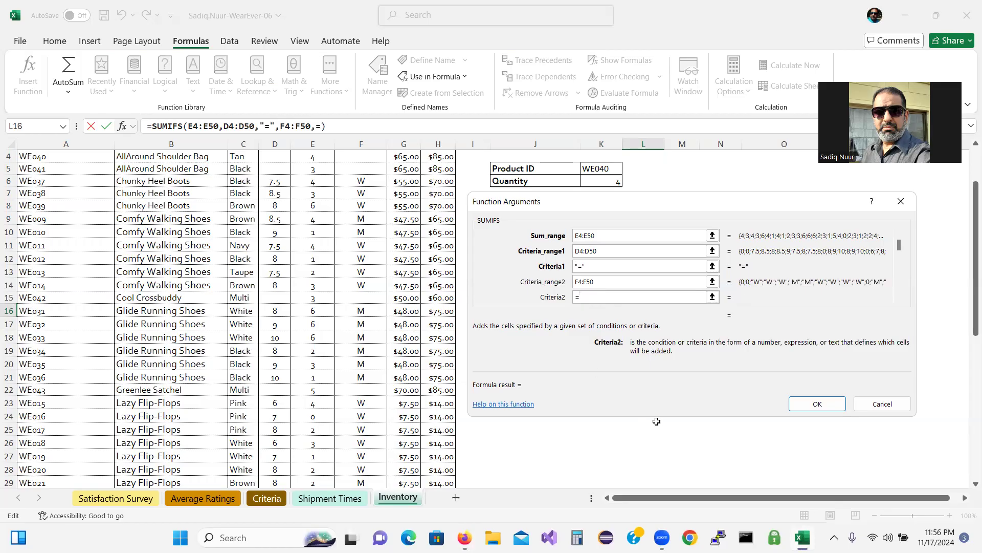
# Complete the SUMIFS arguments with F4:F50 as Criteria_range2 and "=" as Criteria2
pyautogui.click(634, 284)
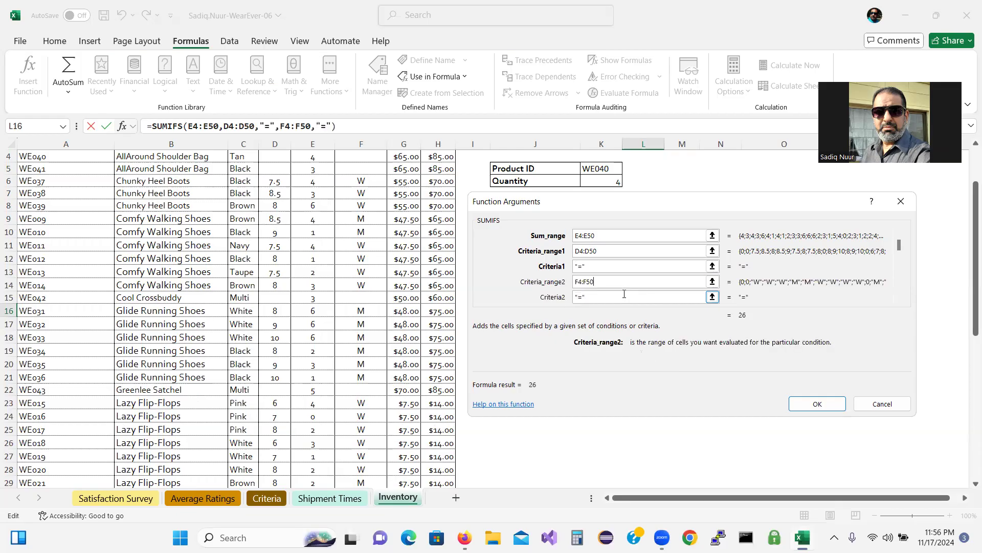
pyautogui.click(620, 296)
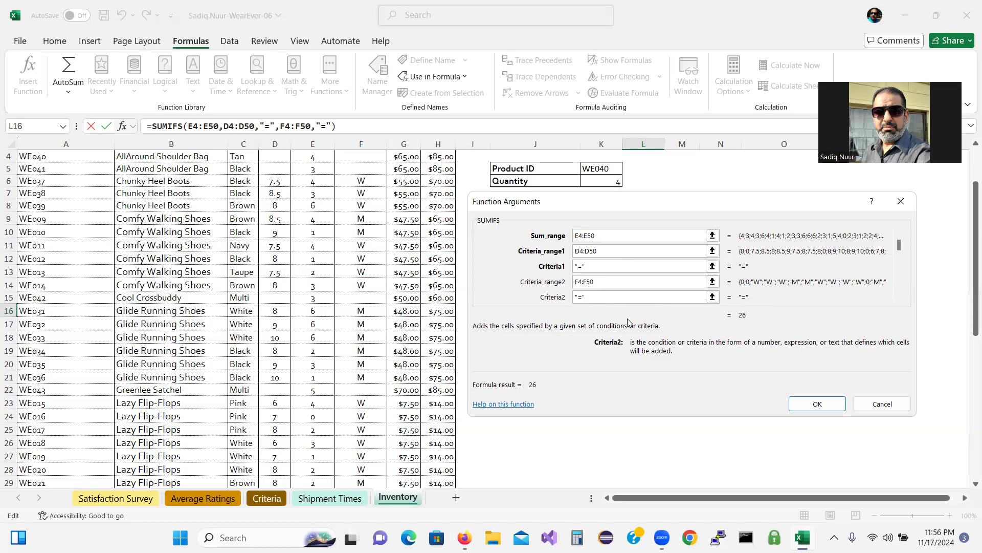
pyautogui.click(597, 282)
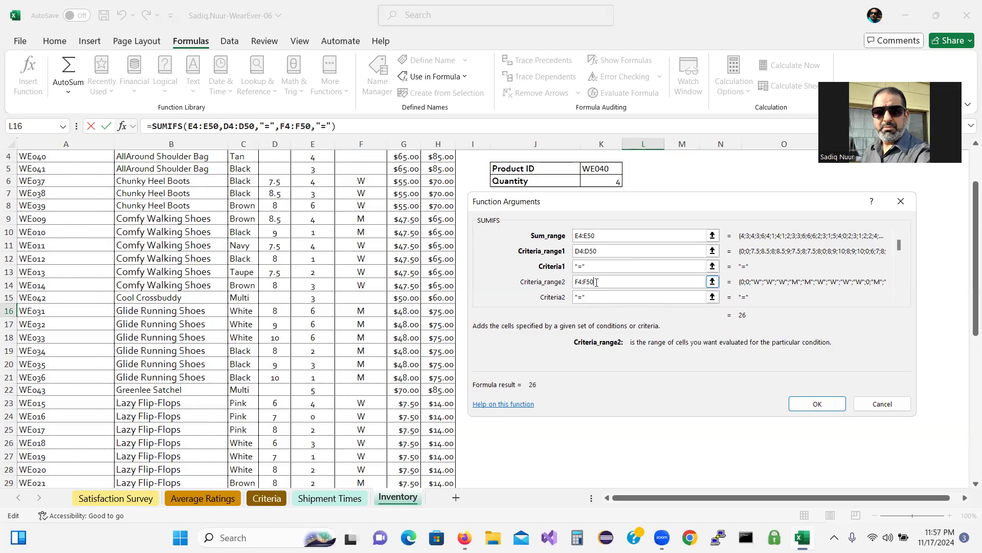
pyautogui.click(590, 297)
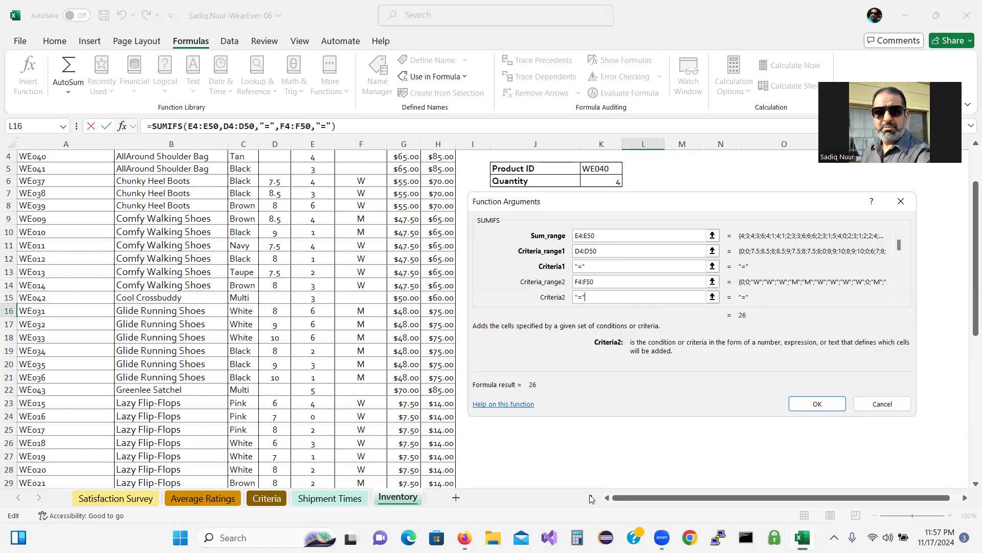
# Switch to the SIMnet instructions in Firefox and mark steps 7i and 7j as completed
pyautogui.moveTo(467, 535)
pyautogui.click(464, 473)
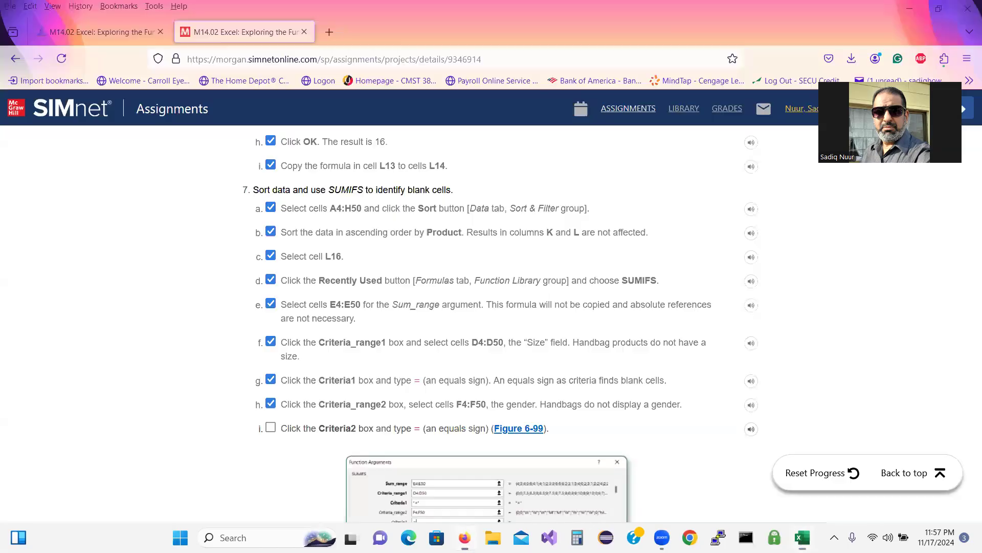
pyautogui.click(271, 428)
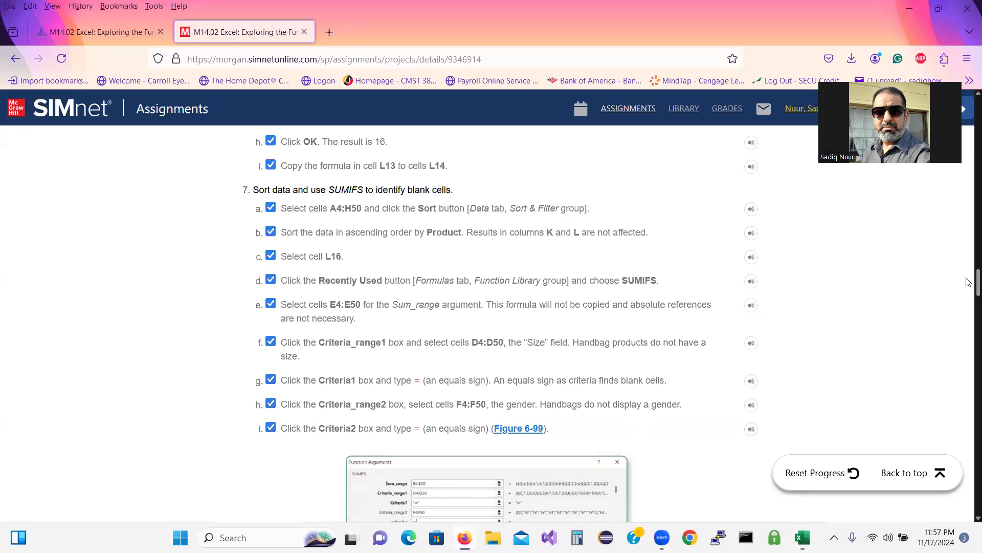
pyautogui.scroll(-6, 697, 229)
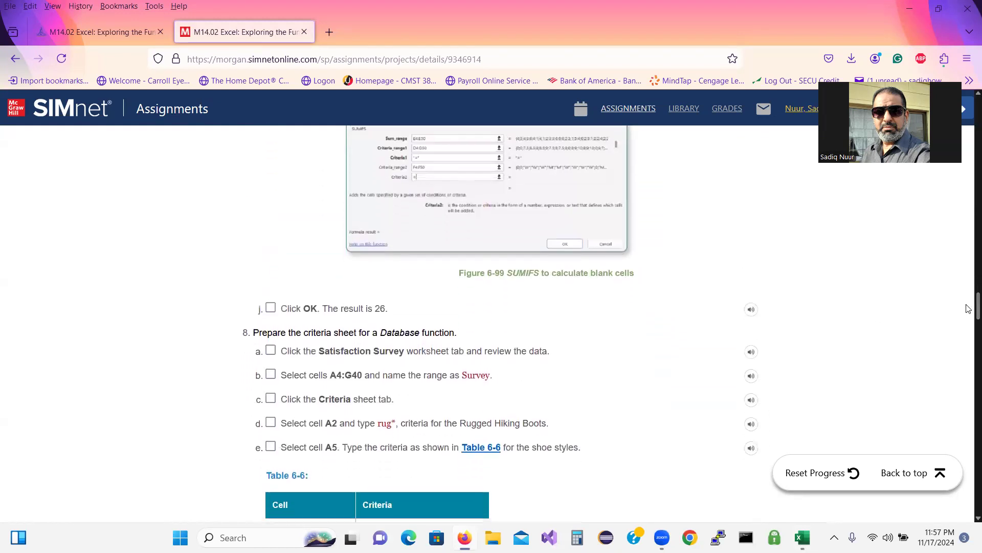
pyautogui.click(271, 285)
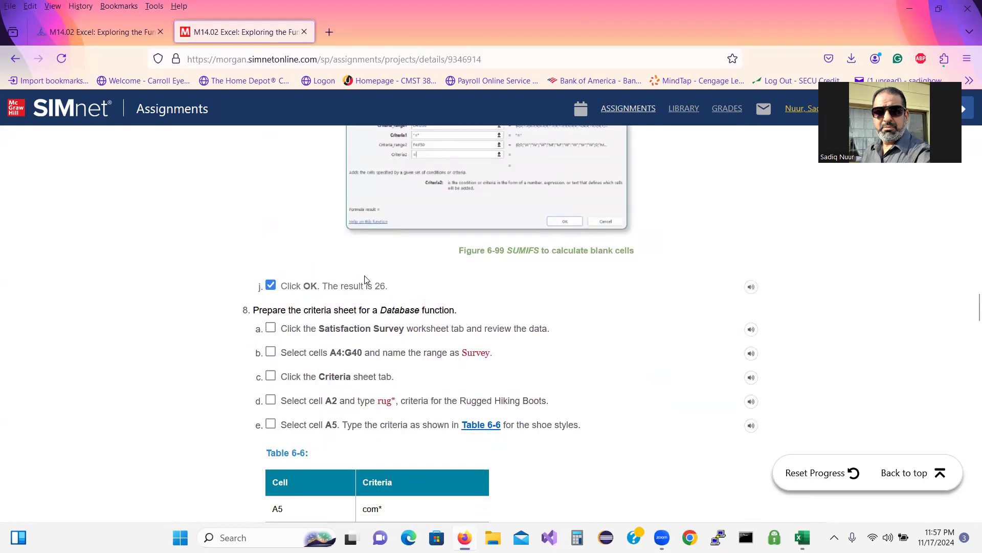
# Return to Excel and accept the SUMIFS formula for Handbag Products in cell L16
pyautogui.click(803, 537)
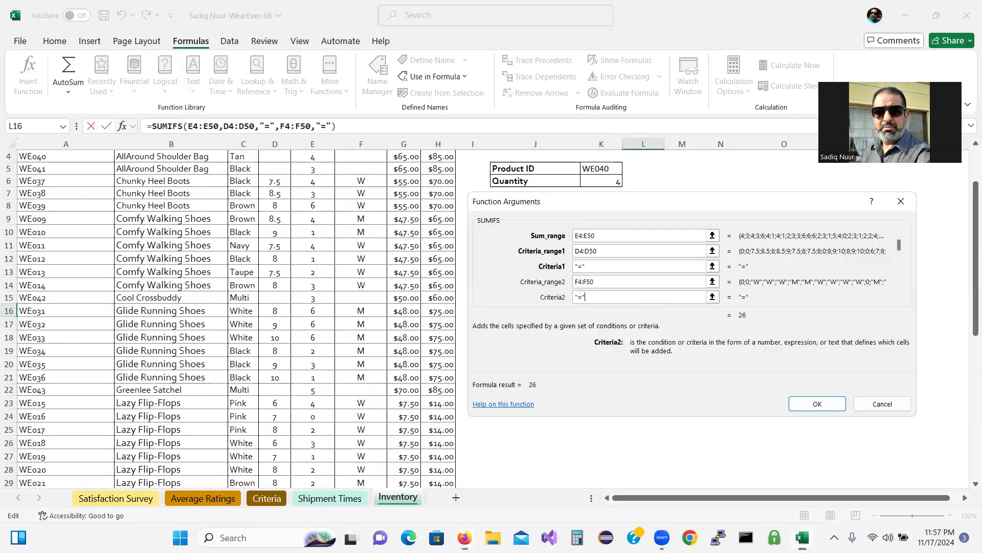
pyautogui.press('ctrl')
pyautogui.press('ctrl')
pyautogui.press('ctrl')
pyautogui.press('ctrl')
pyautogui.press('ctrl')
pyautogui.click(807, 403)
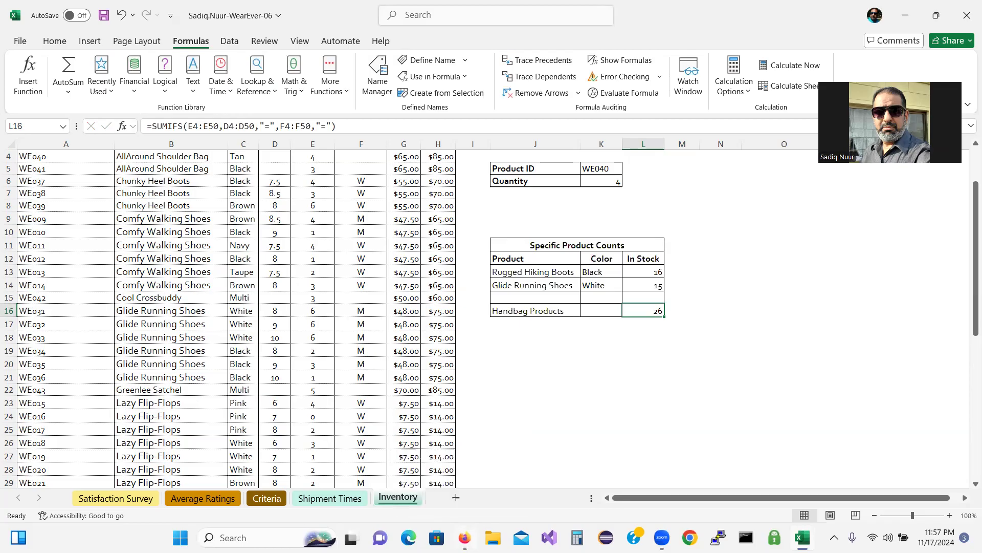
# Switch to the SIMnet instructions, review section 8 on the criteria sheet, and mark step 8a as completed
pyautogui.click(464, 537)
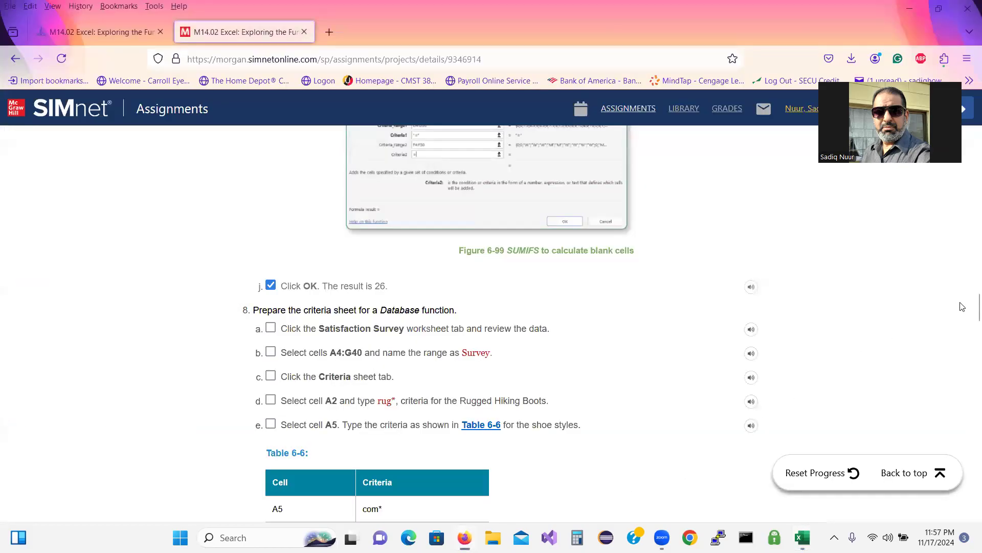
pyautogui.scroll(-3, 969, 304)
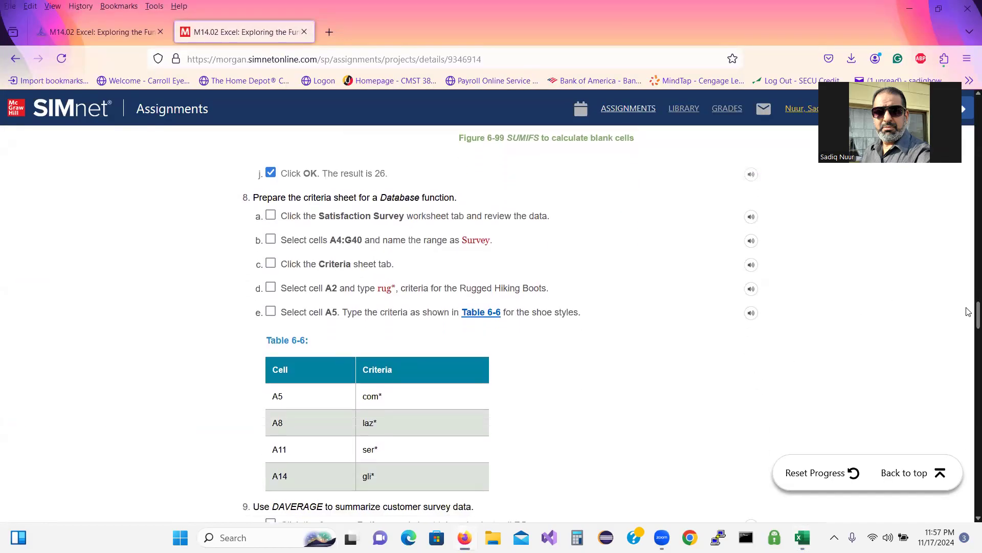
pyautogui.moveTo(967, 311); pyautogui.dragTo(967, 311)
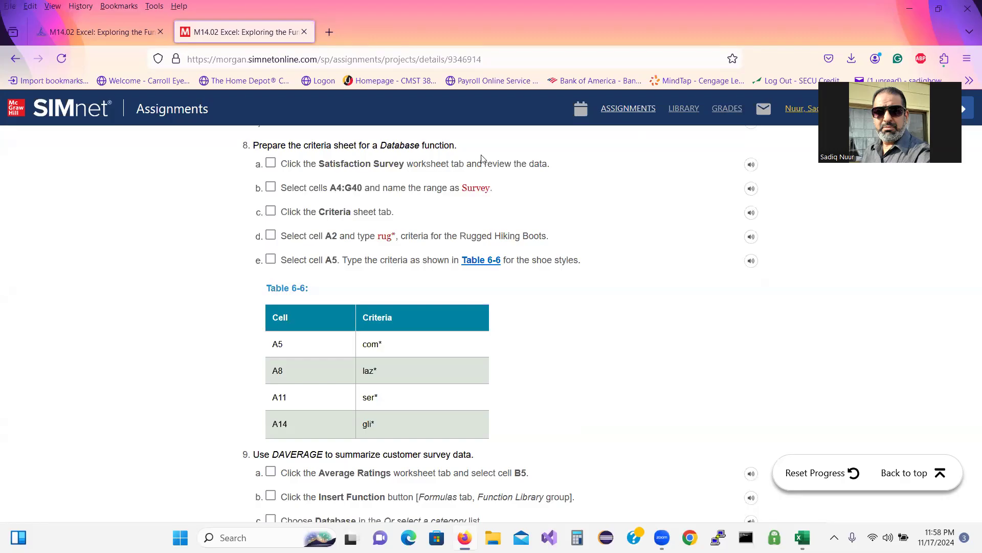
pyautogui.click(271, 162)
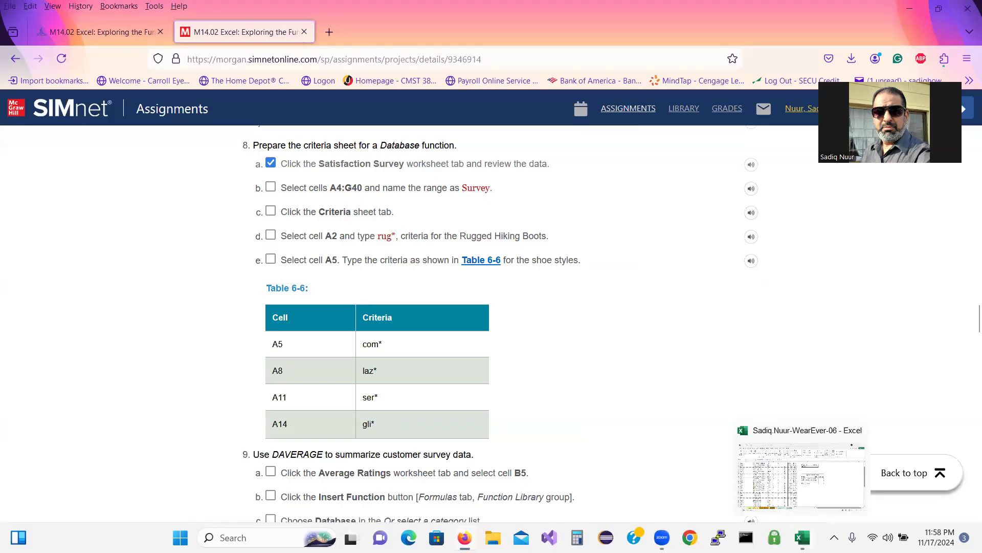
# In Excel, name the range A4:G40 on the Satisfaction Survey sheet as Survey, as given in step 8b of the instructions
pyautogui.click(802, 537)
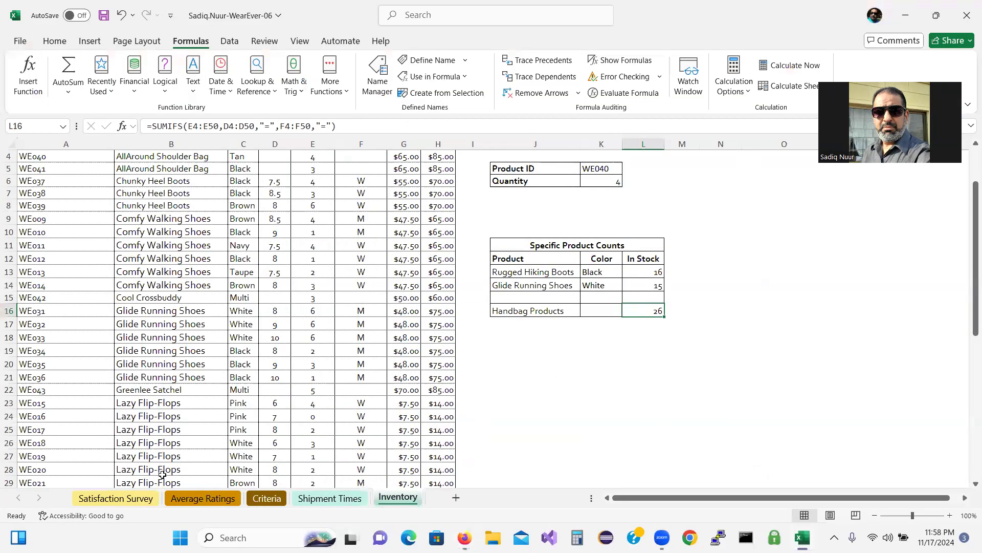
pyautogui.click(108, 501)
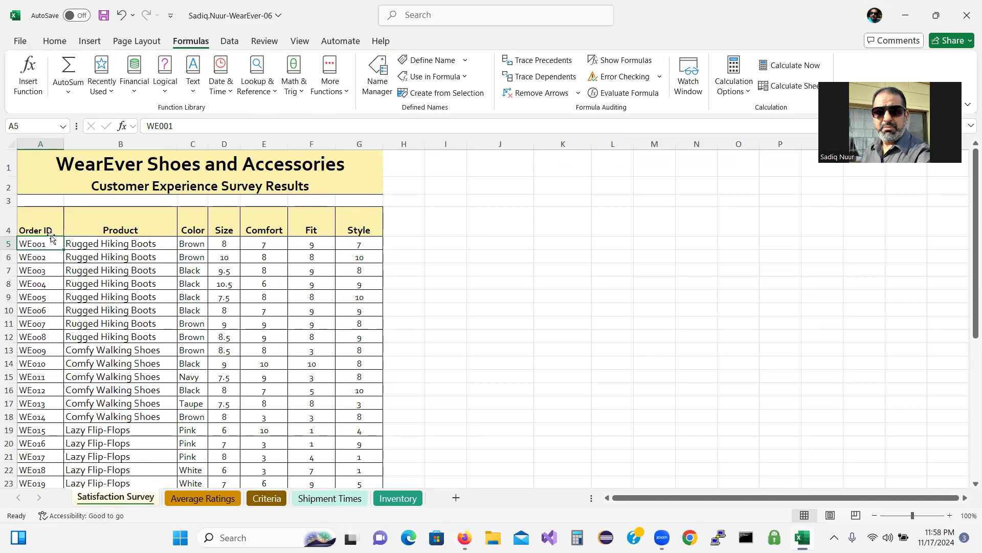
pyautogui.moveTo(43, 221); pyautogui.dragTo(360, 399)
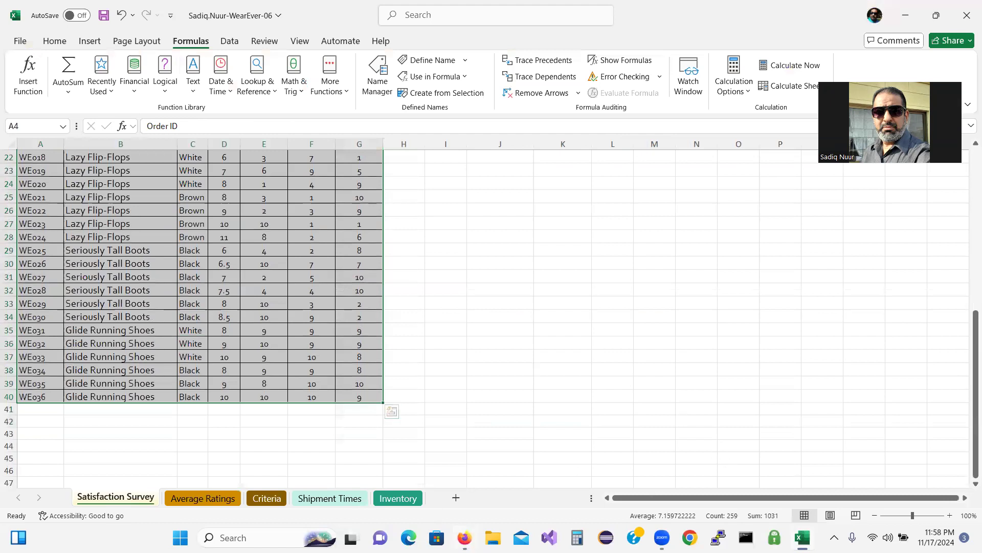
pyautogui.click(464, 538)
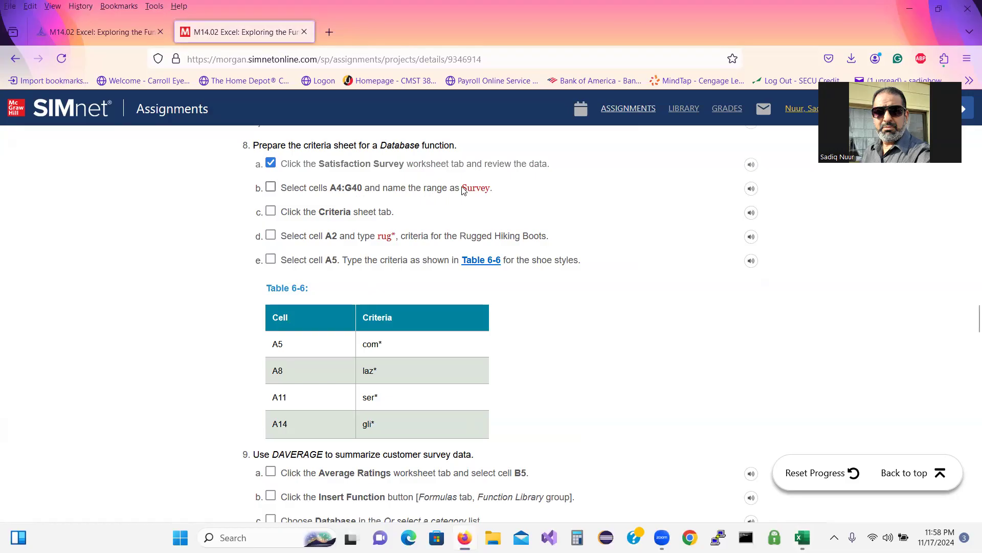
pyautogui.moveTo(463, 189); pyautogui.dragTo(489, 195)
pyautogui.click(803, 538)
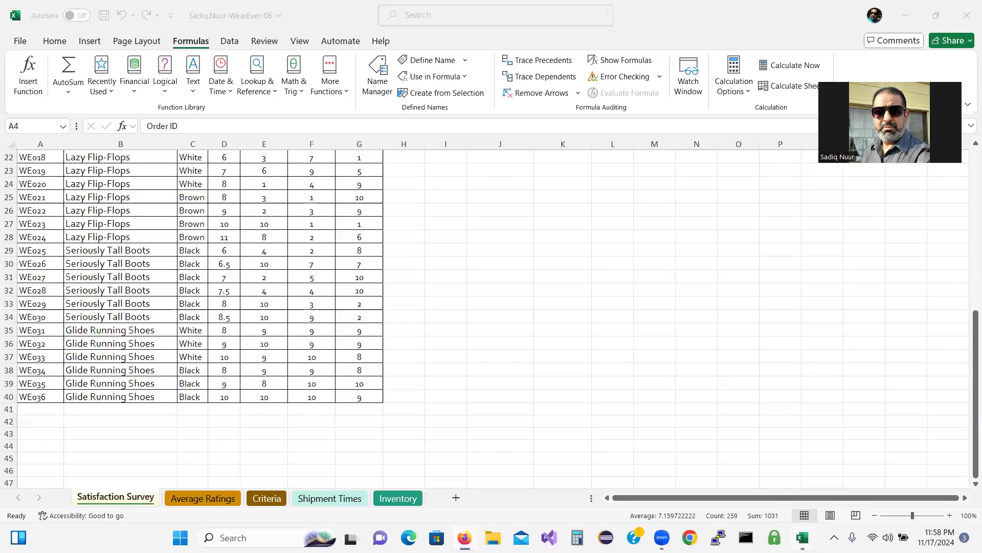
pyautogui.moveTo(967, 391); pyautogui.dragTo(962, 219)
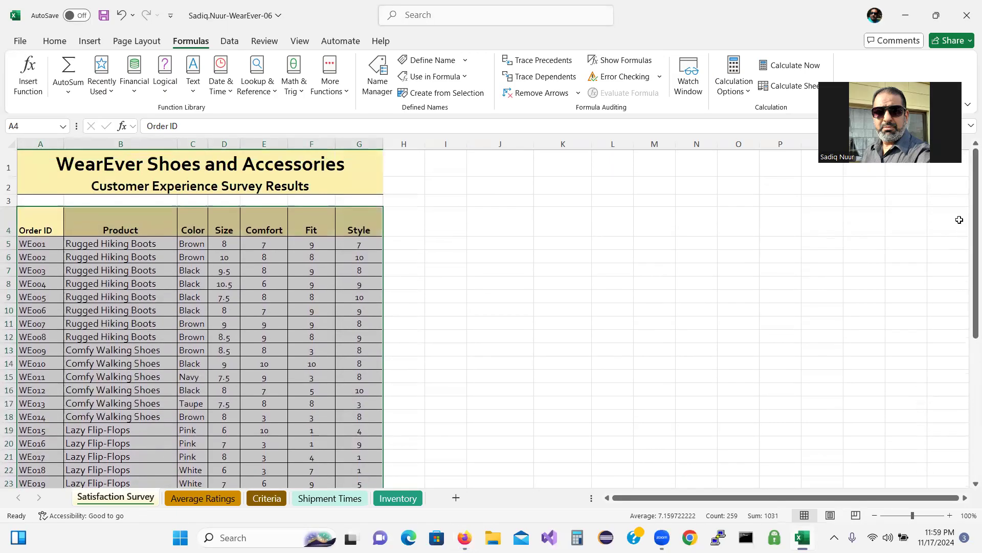
pyautogui.click(27, 126)
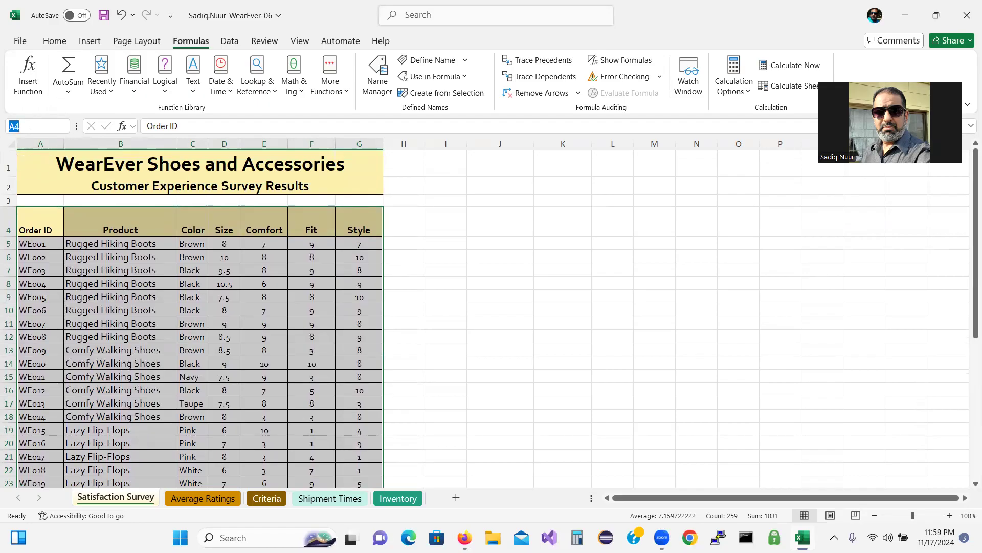
pyautogui.write('Survey')
pyautogui.press('Return')
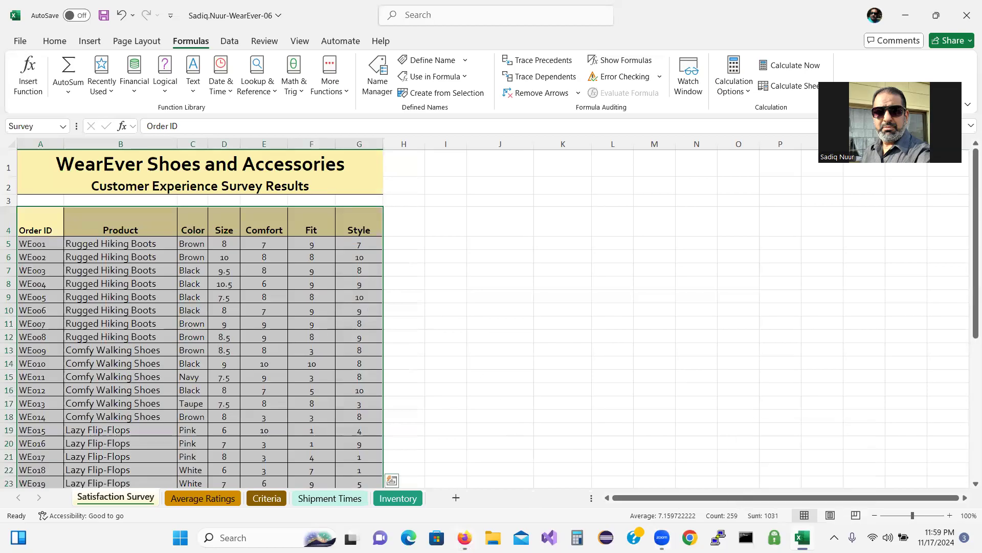
# Switch to the SIMnet instructions and mark steps 8b and 8c as completed
pyautogui.click(464, 538)
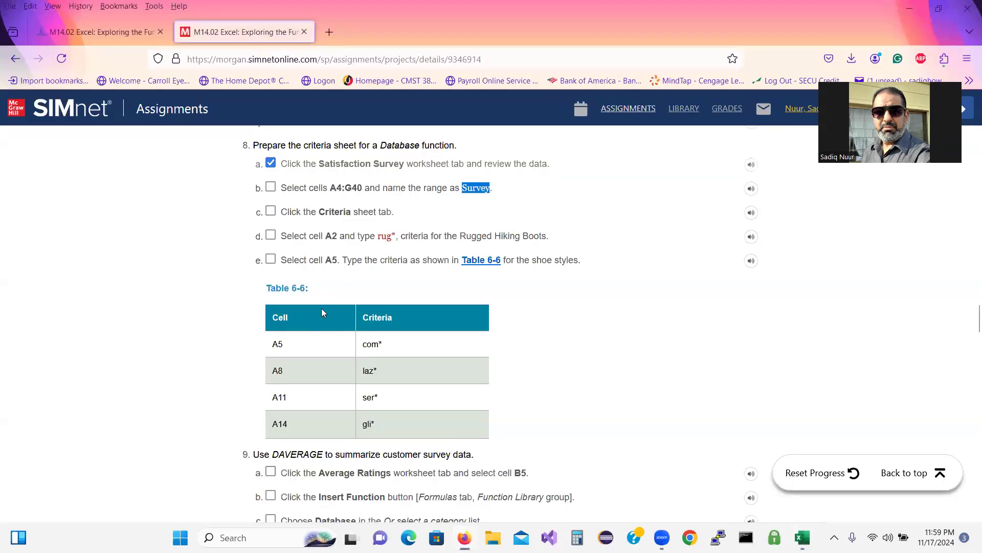
pyautogui.click(271, 186)
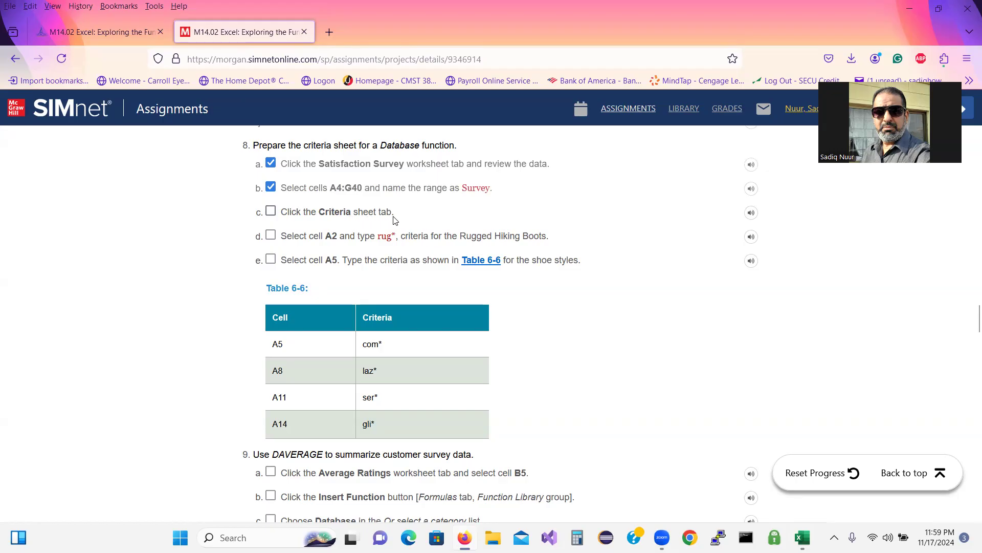
pyautogui.click(271, 213)
# Switch back to Excel and open the Criteria worksheet
pyautogui.moveTo(464, 537)
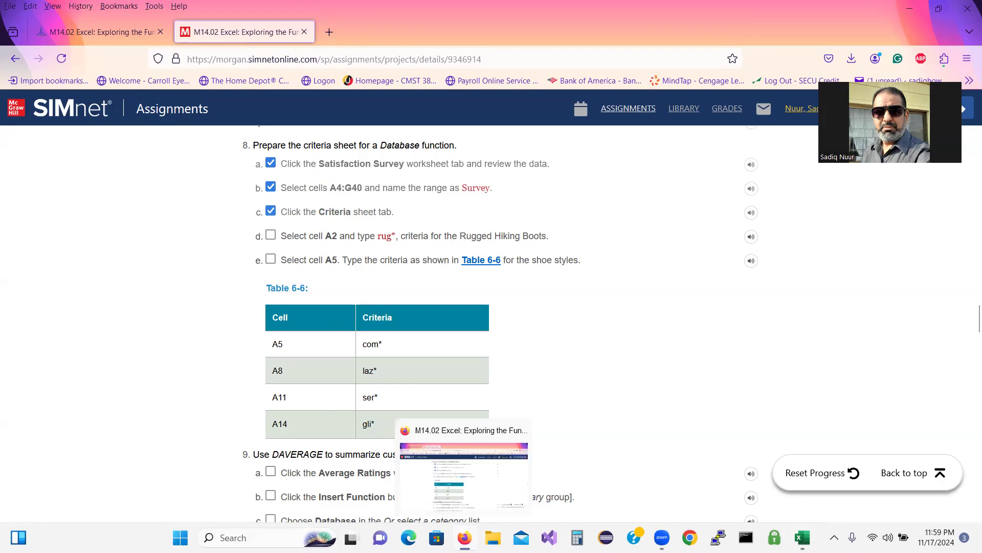
pyautogui.moveTo(802, 537)
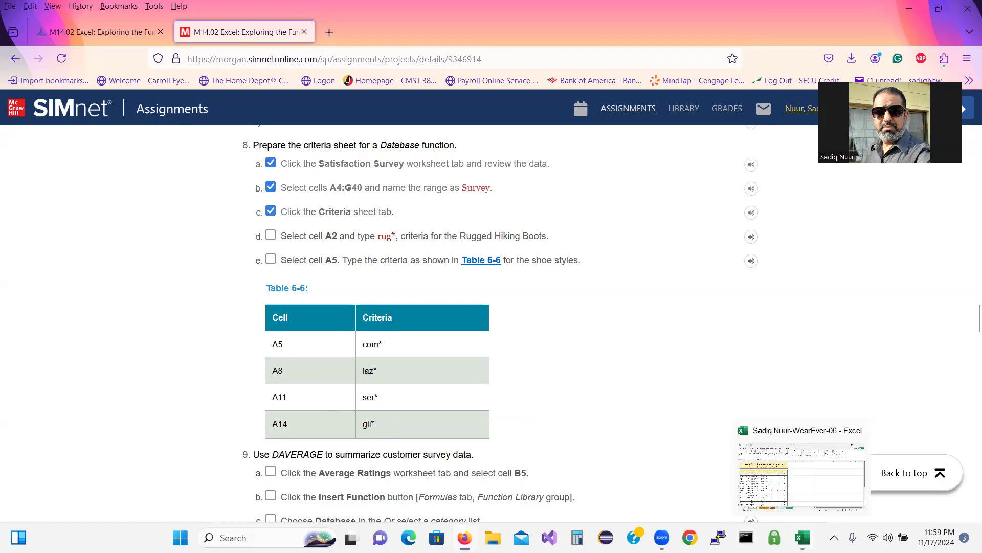
pyautogui.click(801, 476)
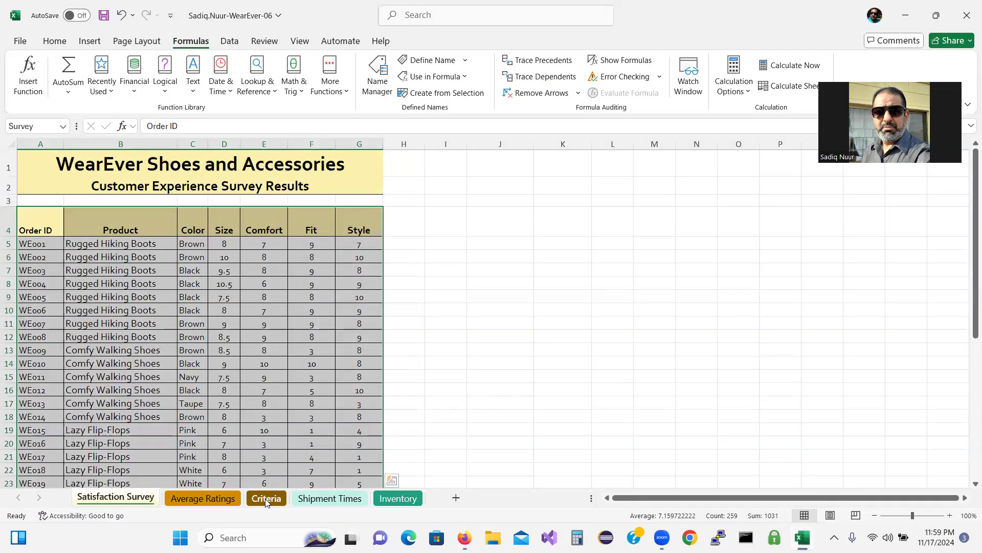
pyautogui.hotkey('ctrl', 'q')
pyautogui.press('ctrl')
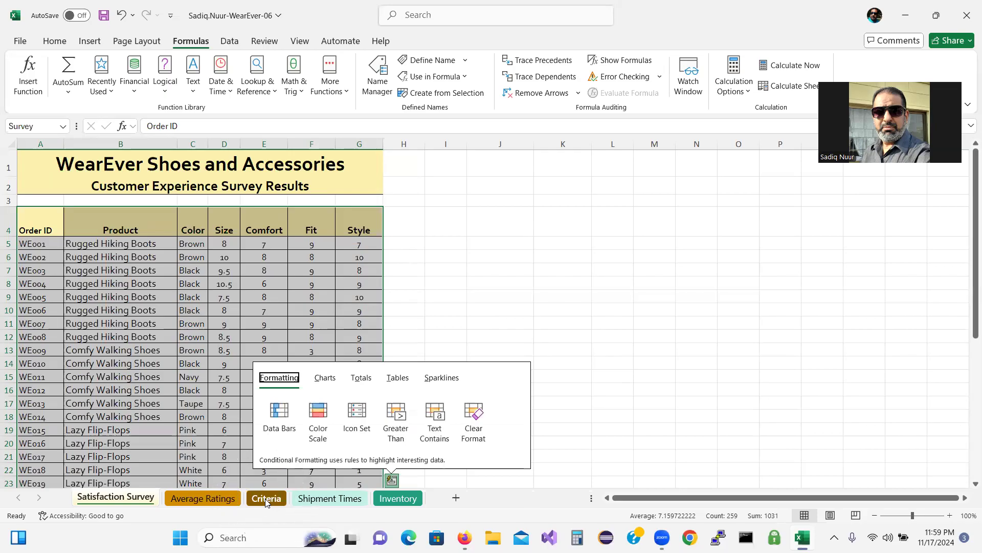
pyautogui.click(266, 499)
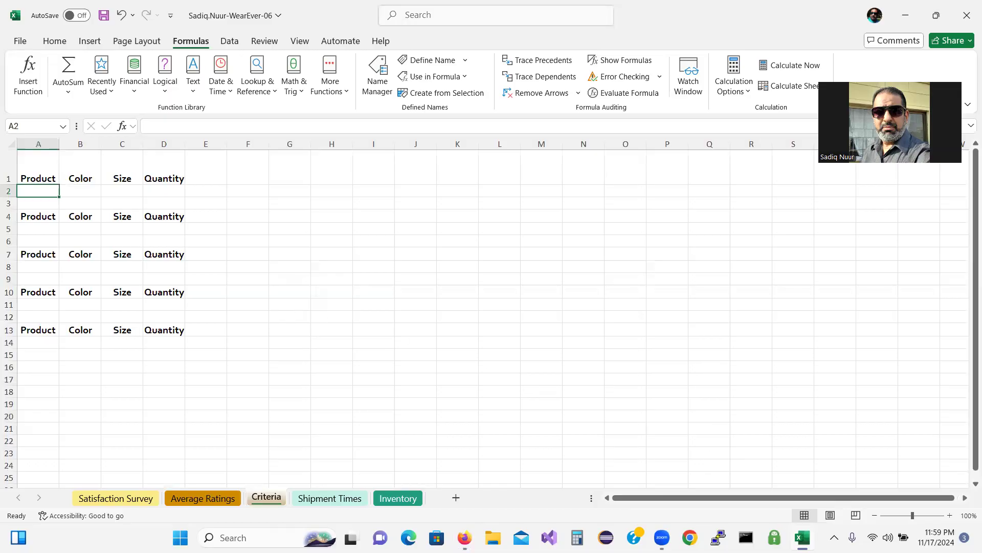
# Copy the rug* criterion from step 8d in SIMnet into cell A2 of Excel's Criteria sheet, and select cell A5
pyautogui.moveTo(802, 538)
pyautogui.click(797, 533)
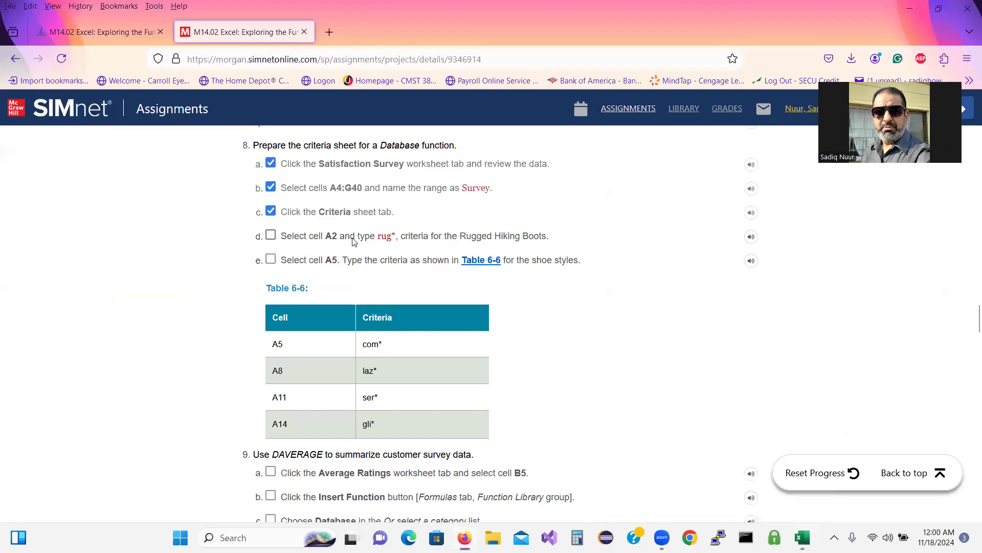
pyautogui.moveTo(380, 240); pyautogui.dragTo(396, 242)
pyautogui.hotkey('ctrl', 'c')
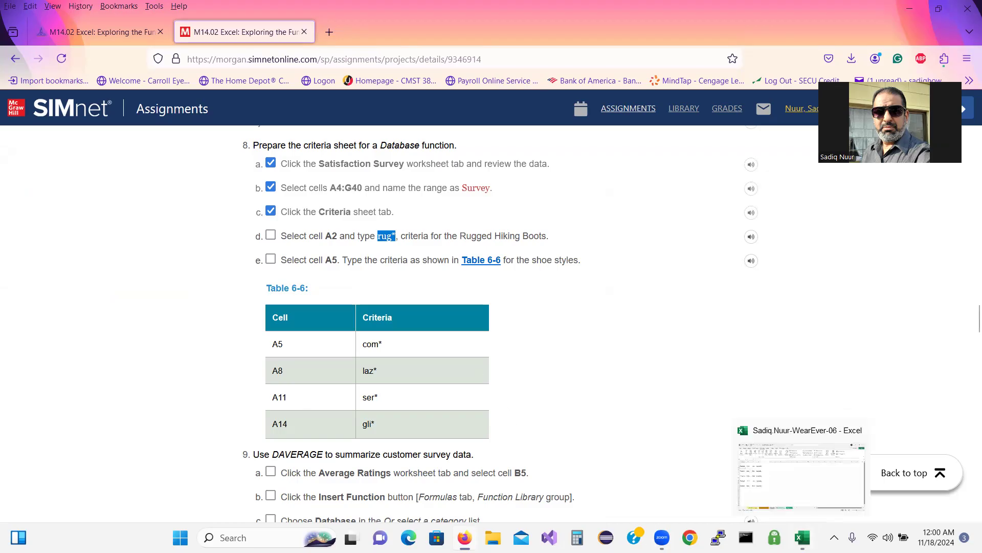
pyautogui.click(803, 538)
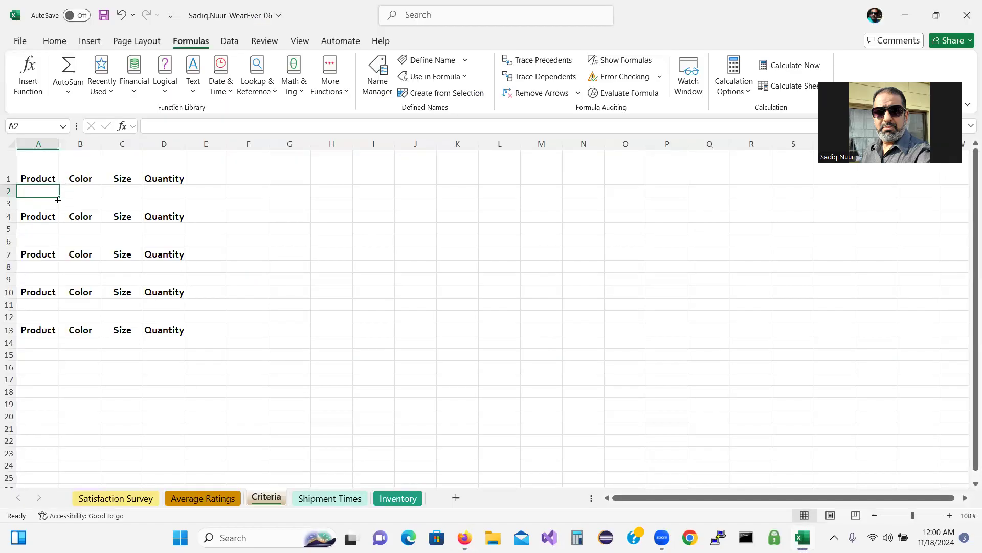
pyautogui.hotkey('ctrl', 'v')
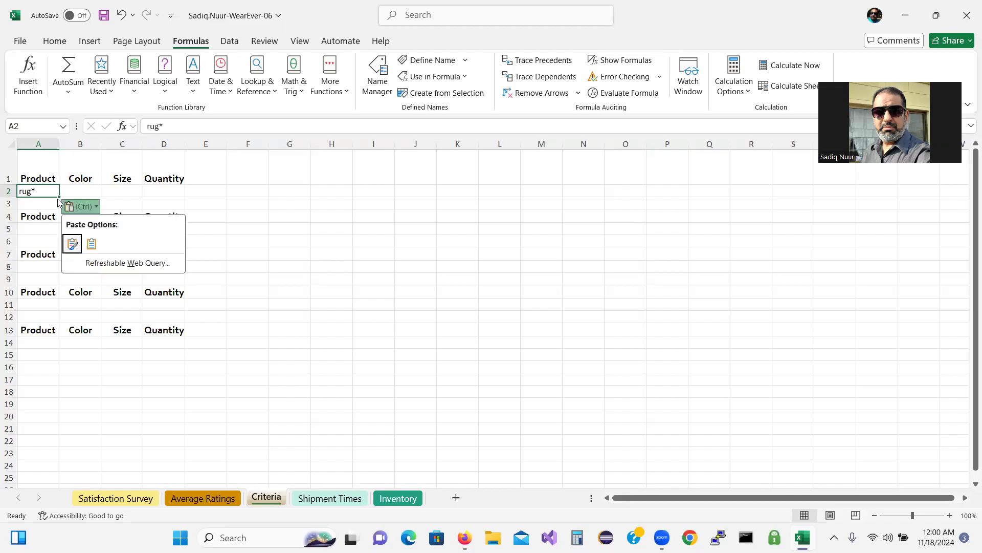
pyautogui.click(28, 229)
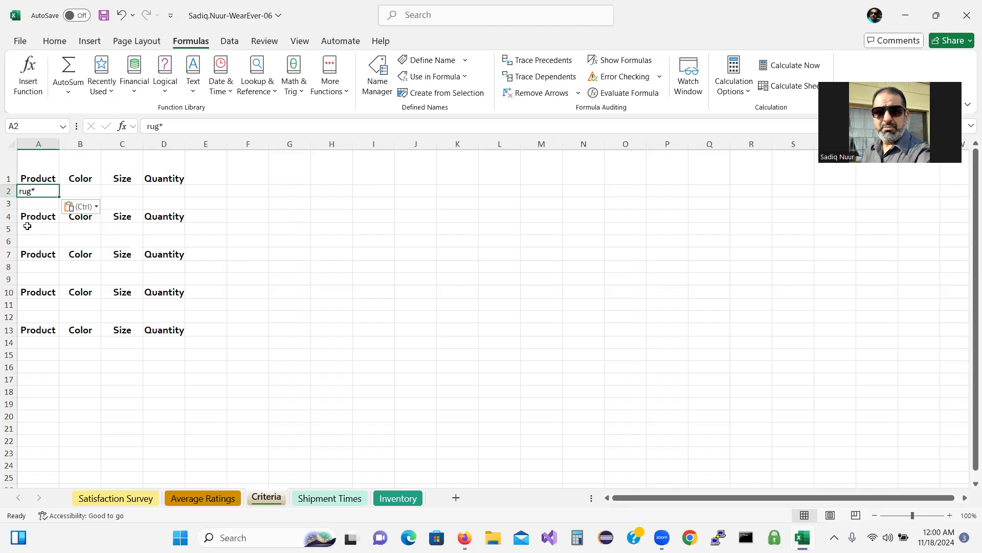
pyautogui.click(27, 229)
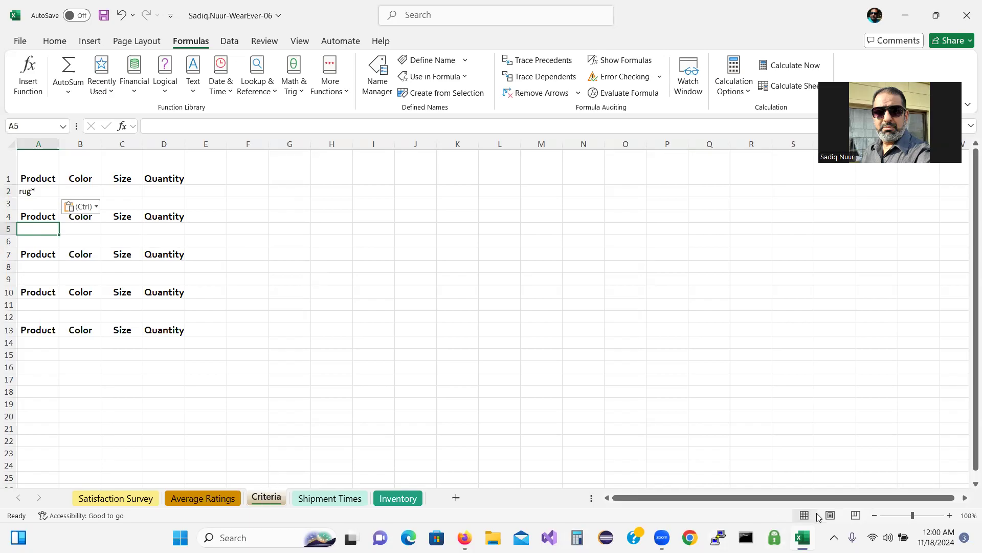
# Copy the com* criterion from Table 6-6 in SIMnet into cell A5 of Excel's Criteria sheet, and select cell A8
pyautogui.click(465, 537)
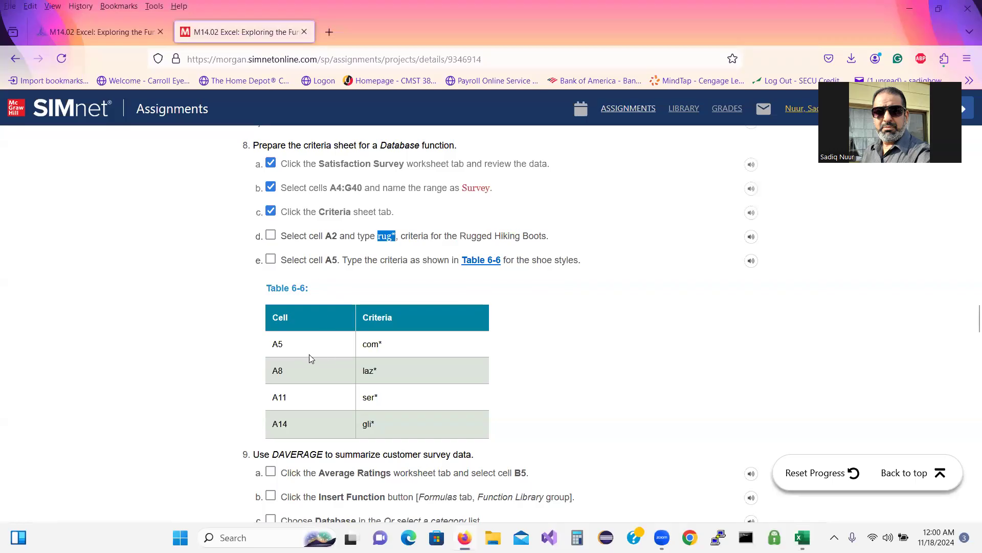
pyautogui.moveTo(363, 345); pyautogui.dragTo(385, 349)
pyautogui.hotkey('ctrl', 'c')
pyautogui.click(804, 535)
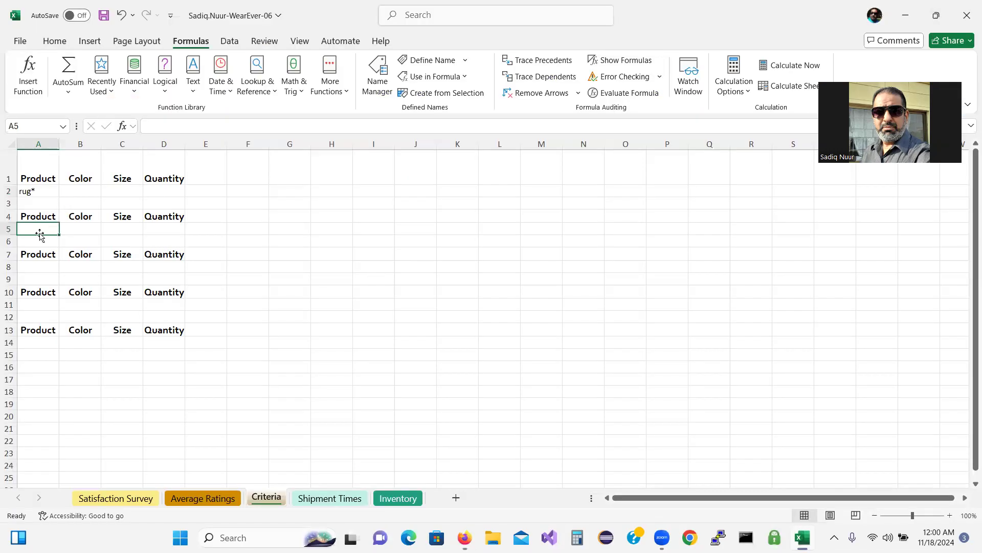
pyautogui.hotkey('ctrl', 'v')
pyautogui.click(35, 266)
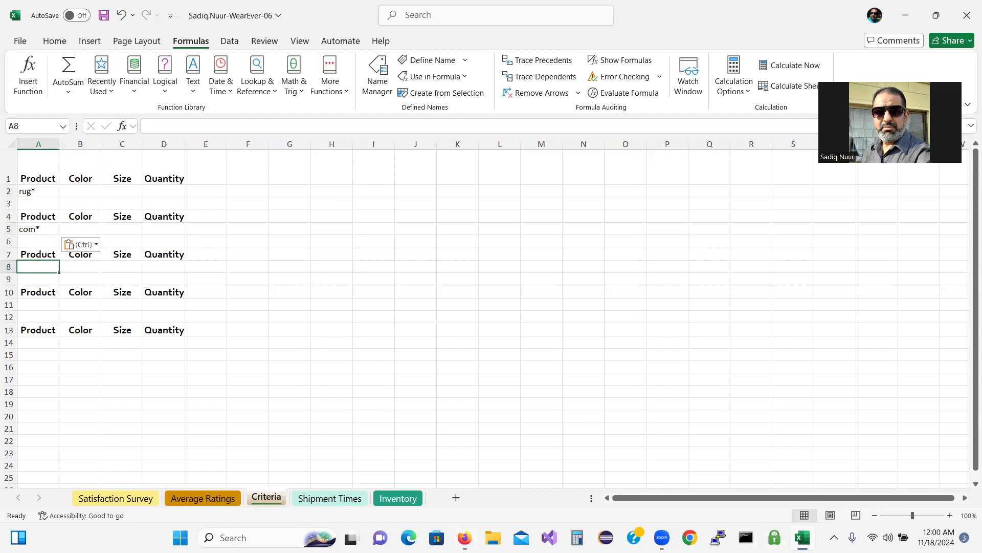
# Copy the laz* criterion from Table 6-6 in SIMnet into cell A8 of Excel's Criteria sheet, and select cell A11
pyautogui.click(464, 537)
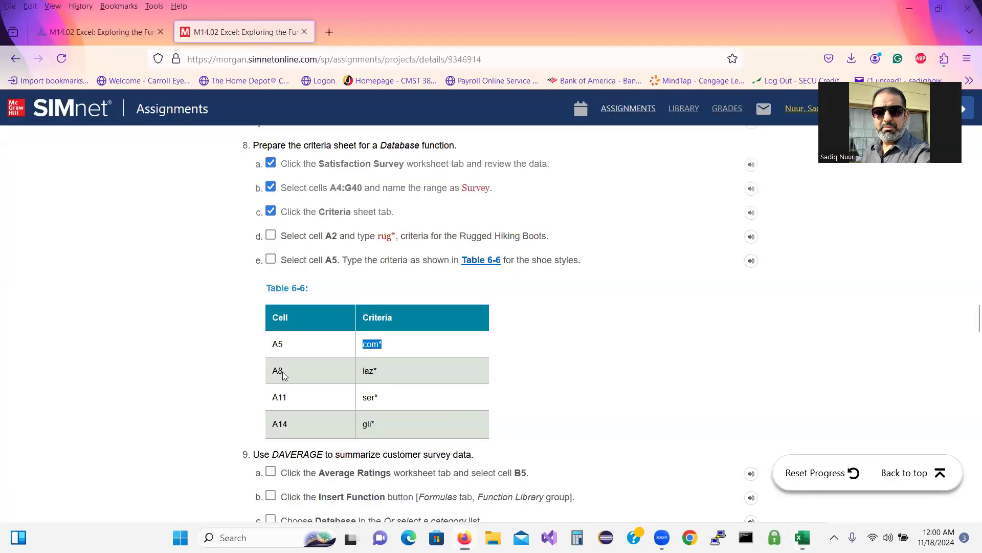
pyautogui.moveTo(384, 373); pyautogui.dragTo(367, 372)
pyautogui.hotkey('ctrl', 'c')
pyautogui.click(802, 538)
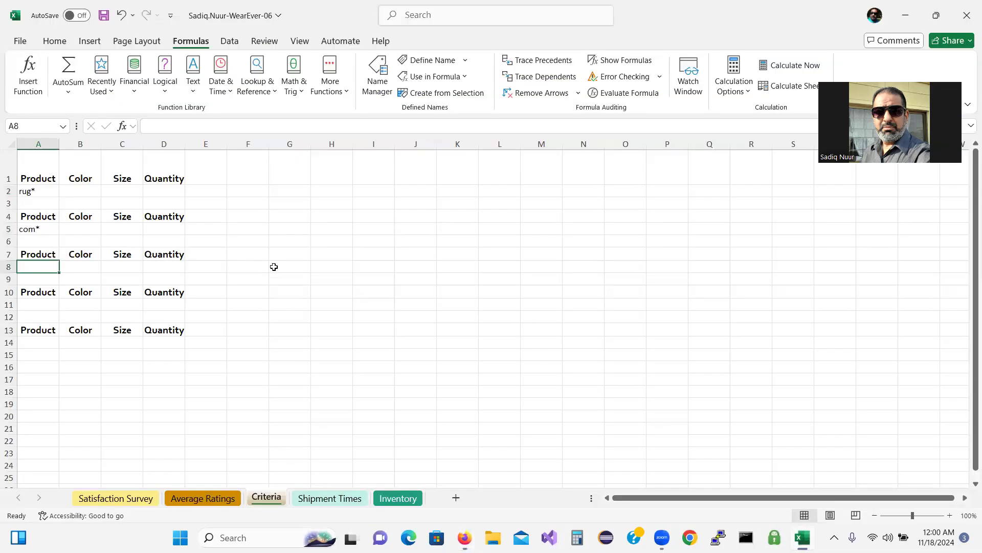
pyautogui.hotkey('ctrl', 'v')
pyautogui.click(39, 305)
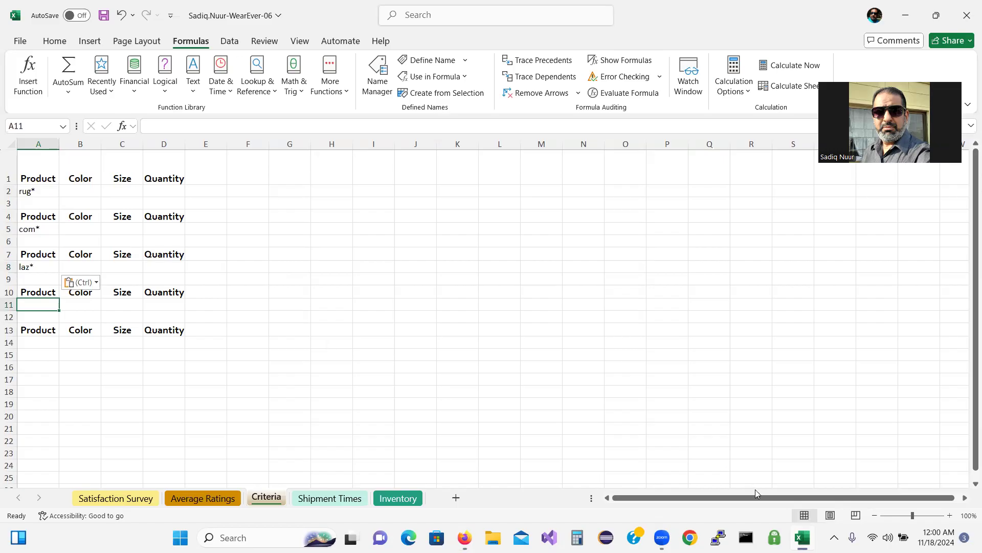
# Copy the ser* criterion from Table 6-6 in SIMnet into cell A11 of Excel's Criteria sheet, and select cell A14
pyautogui.click(802, 537)
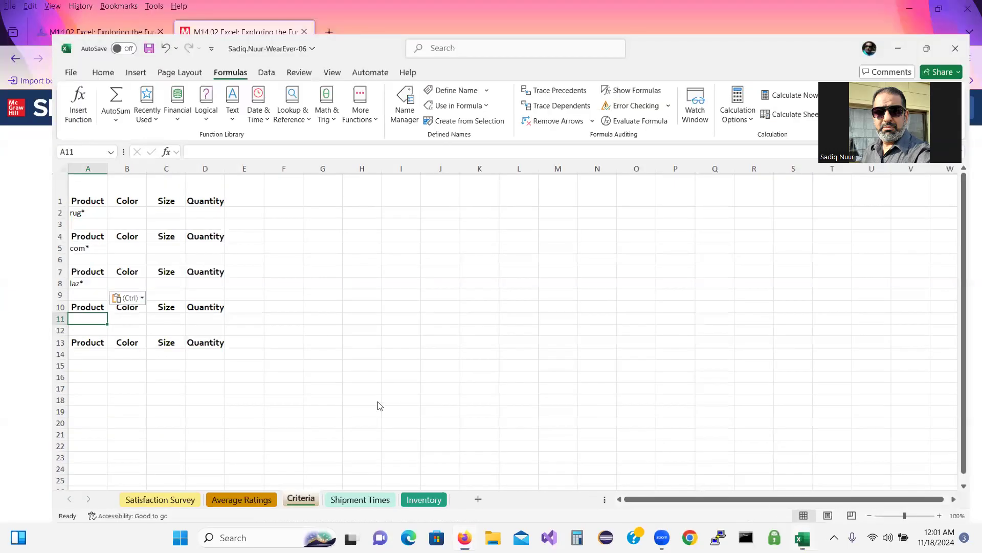
pyautogui.moveTo(380, 399); pyautogui.dragTo(364, 397)
pyautogui.hotkey('ctrl', 'c')
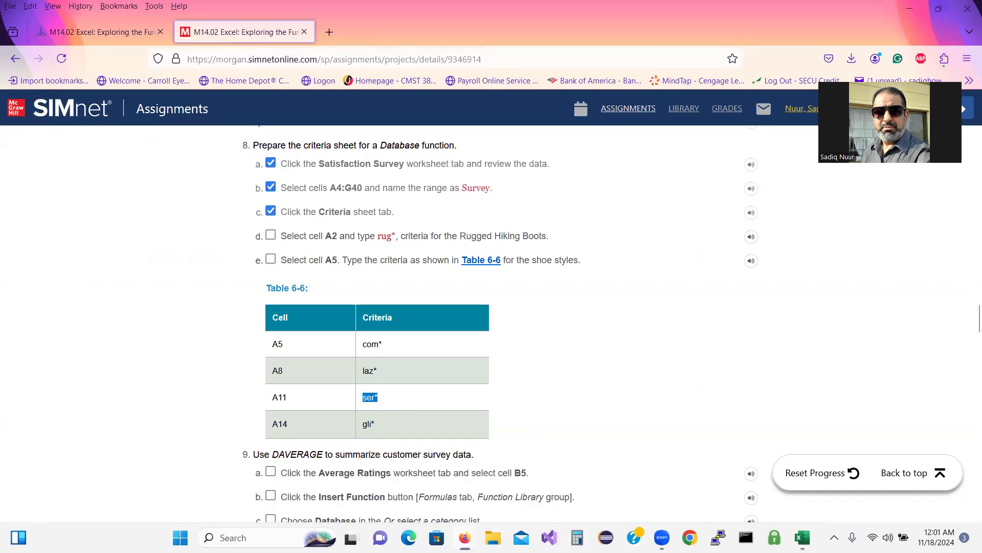
pyautogui.click(465, 537)
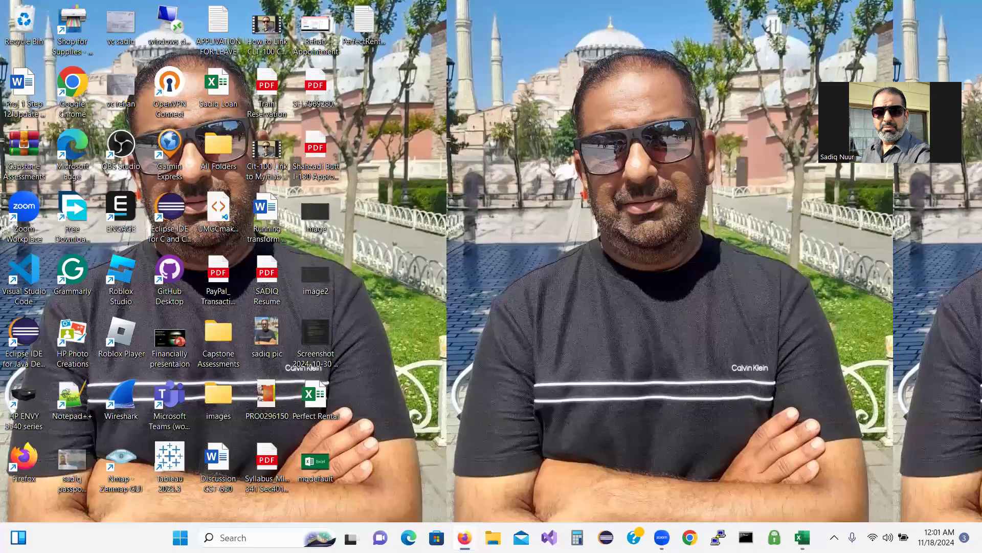
pyautogui.click(465, 537)
pyautogui.click(802, 537)
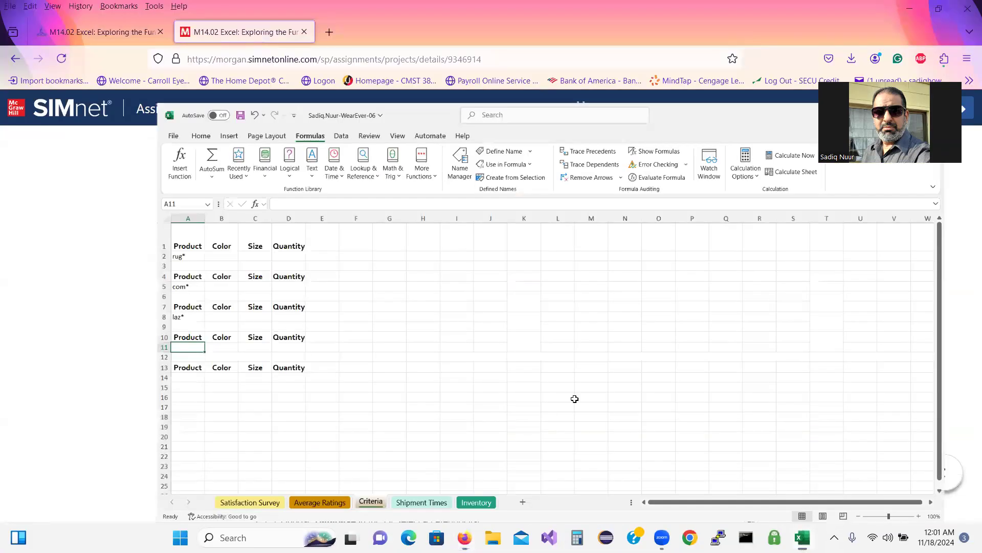
pyautogui.hotkey('ctrl', 'v')
pyautogui.click(43, 342)
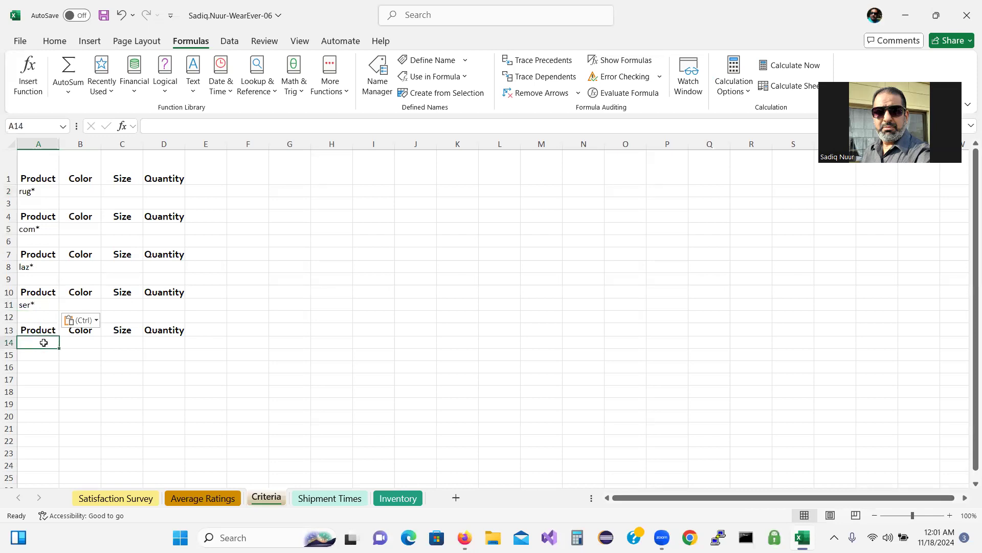
# Copy the gli* criterion from Table 6-6 in SIMnet into cell A14 of Excel's Criteria sheet
pyautogui.click(802, 538)
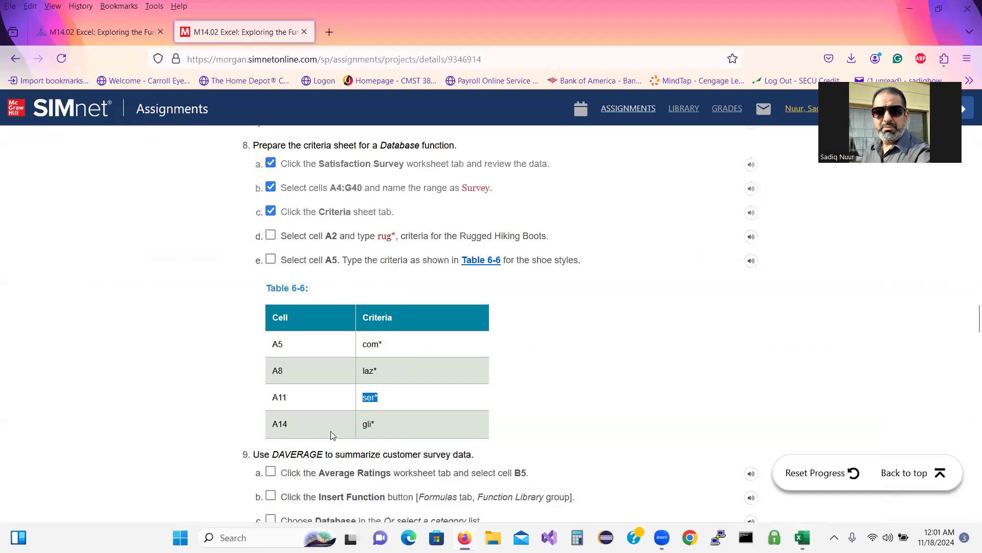
pyautogui.moveTo(363, 426); pyautogui.dragTo(375, 427)
pyautogui.click(465, 537)
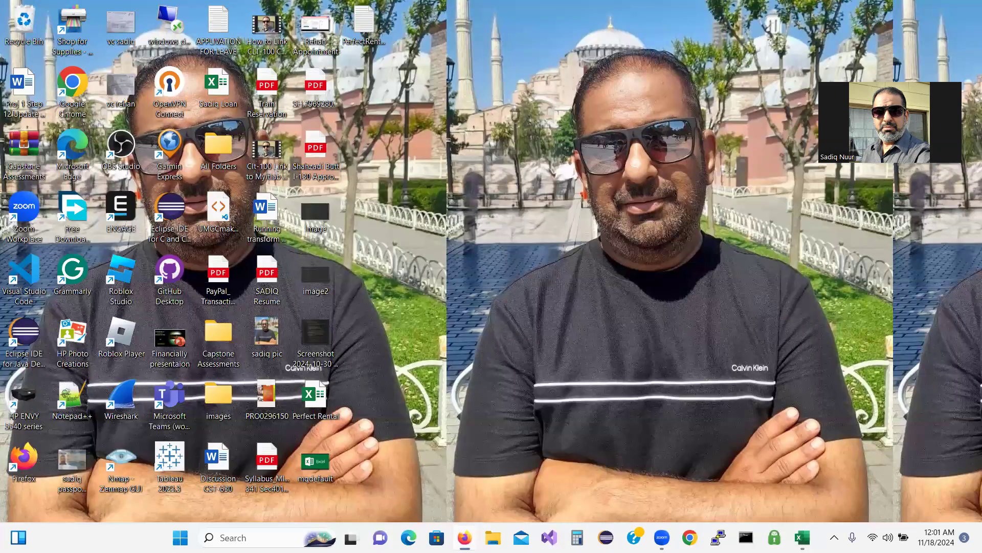
pyautogui.click(464, 536)
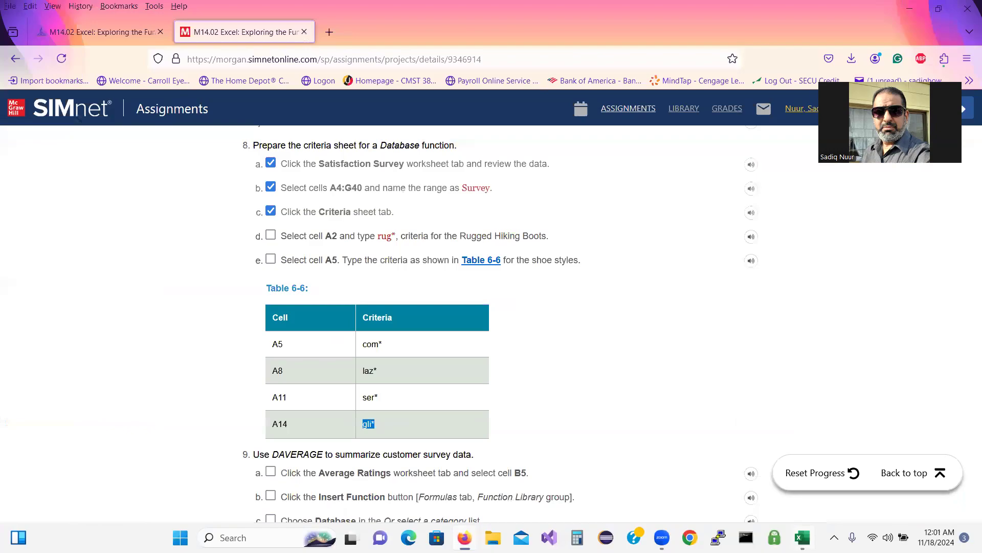
pyautogui.hotkey('alt', 'Tab')
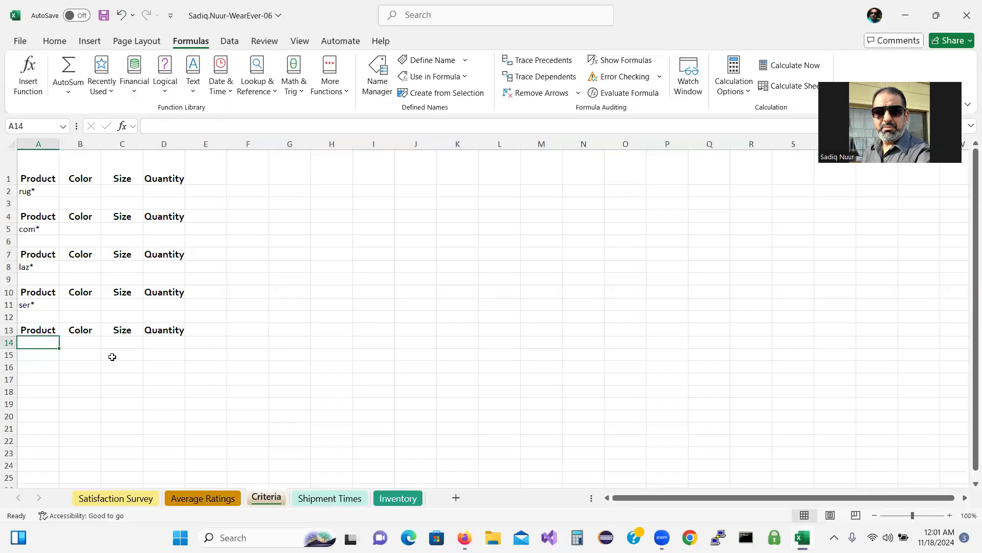
pyautogui.write('gli*')
# Switch to the SIMnet instructions, mark steps 8d, 8e and 9a as completed, and return to Excel
pyautogui.moveTo(802, 537)
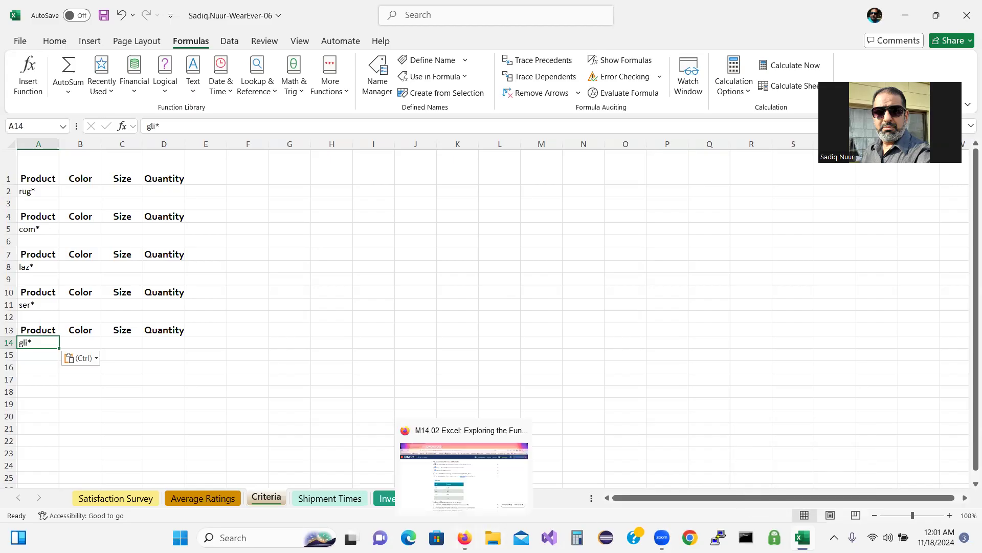
pyautogui.click(464, 537)
pyautogui.click(271, 235)
pyautogui.click(271, 259)
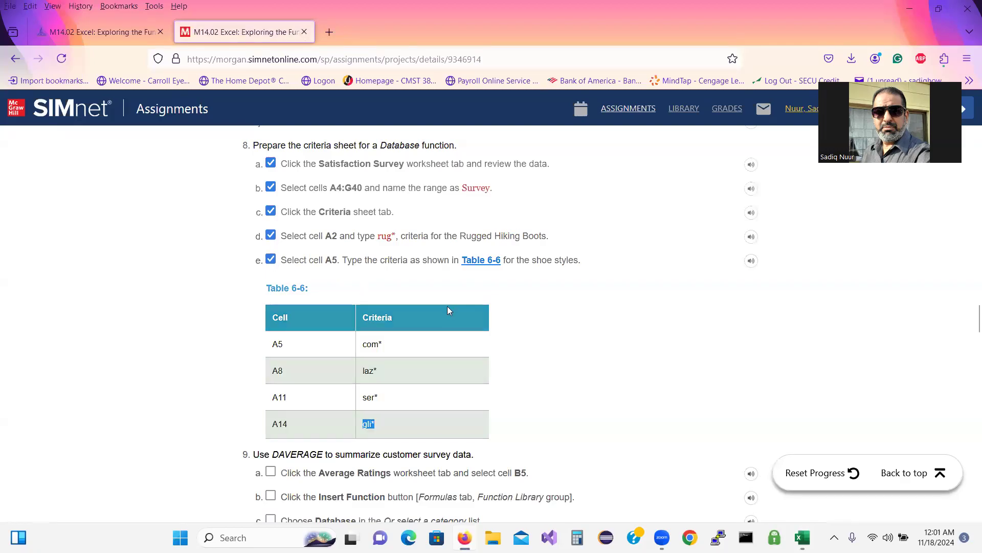
pyautogui.scroll(-6, 969, 316)
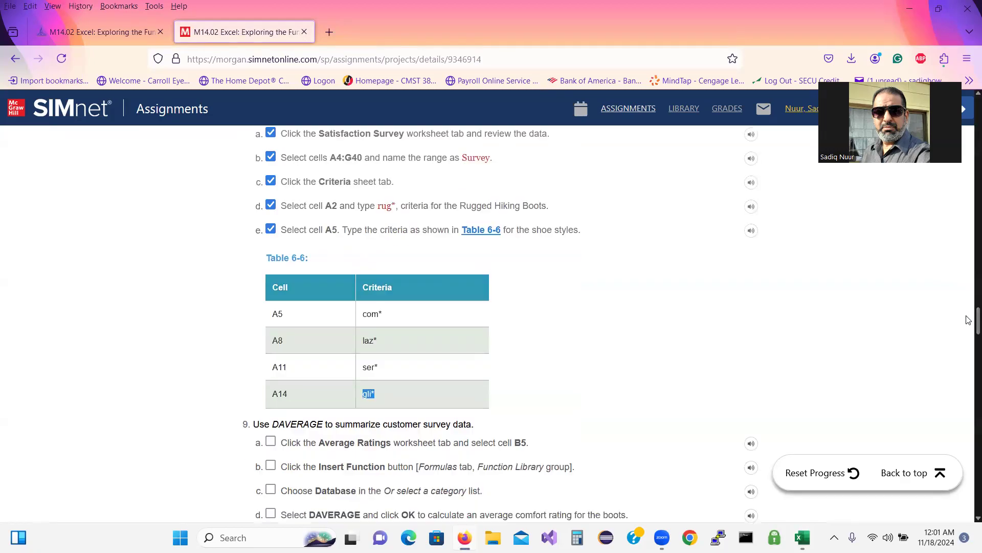
pyautogui.scroll(-1, 968, 336)
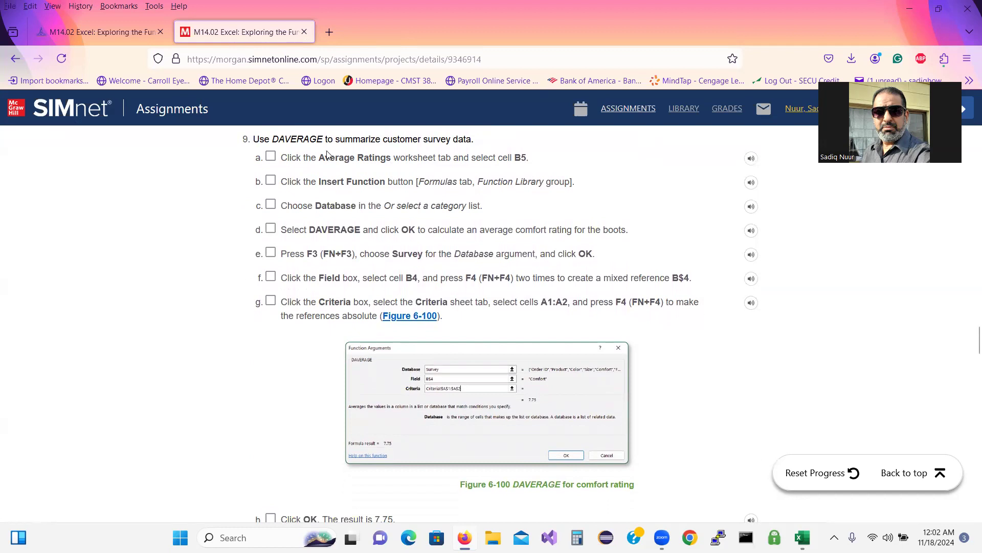
pyautogui.click(270, 157)
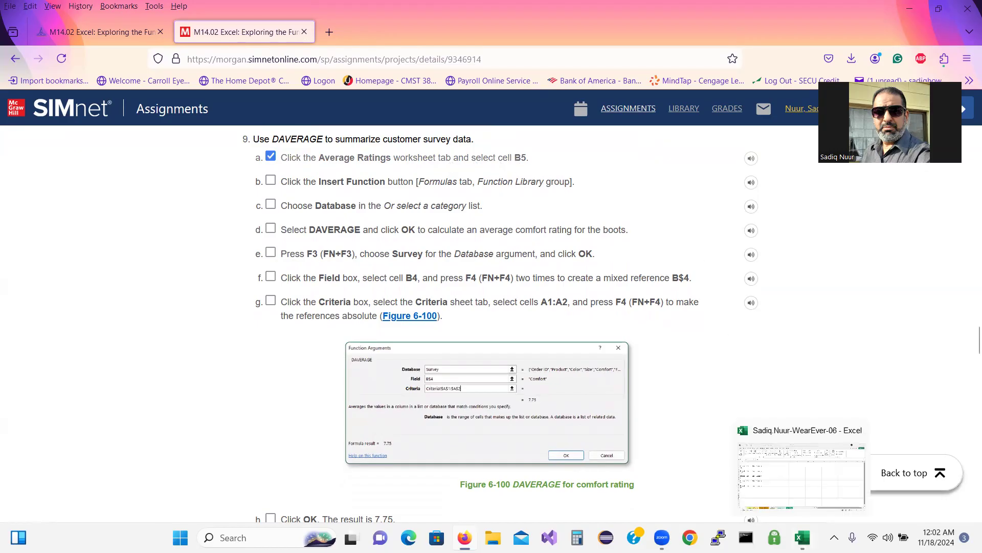
pyautogui.click(802, 537)
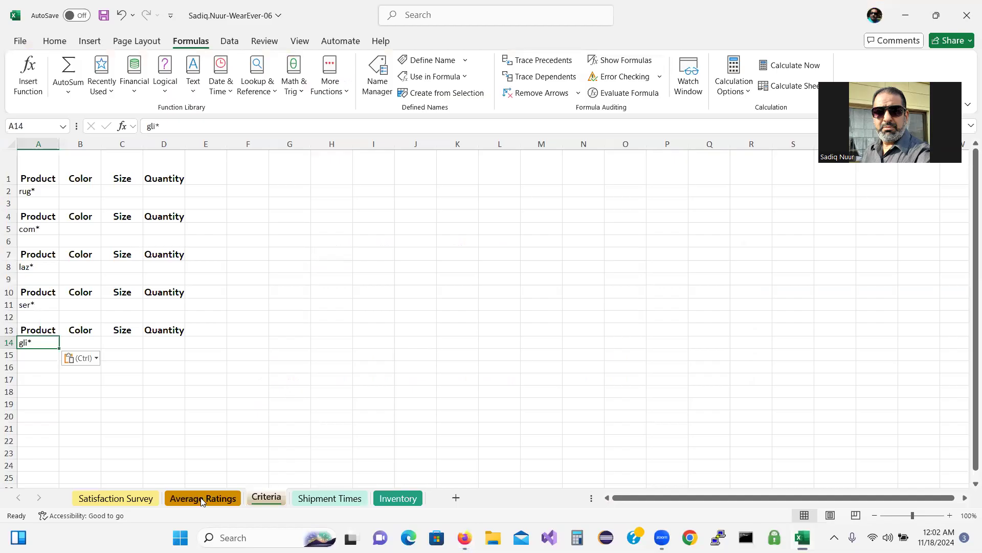
pyautogui.press('ctrl')
pyautogui.press('ctrl')
pyautogui.press('ctrl')
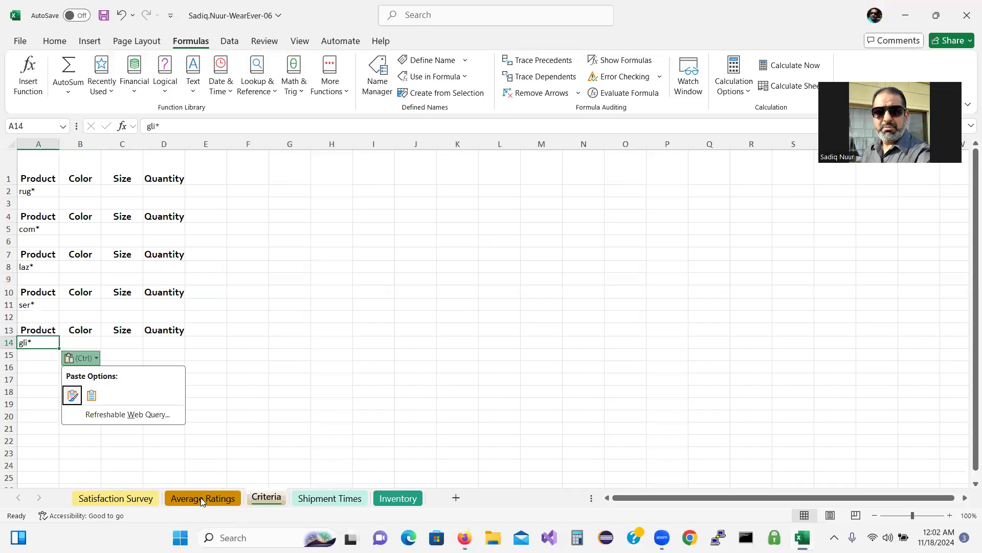
pyautogui.press('Escape')
pyautogui.press('Escape')
# Open the Average Ratings worksheet and select cell B5, the Comfort rating for Rugged Hiking Boots
pyautogui.click(203, 498)
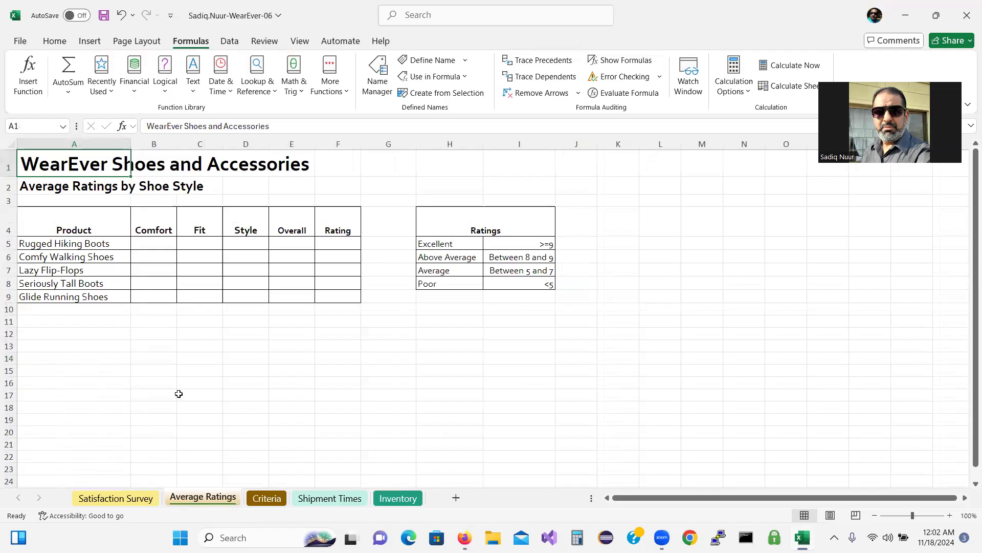
pyautogui.click(153, 242)
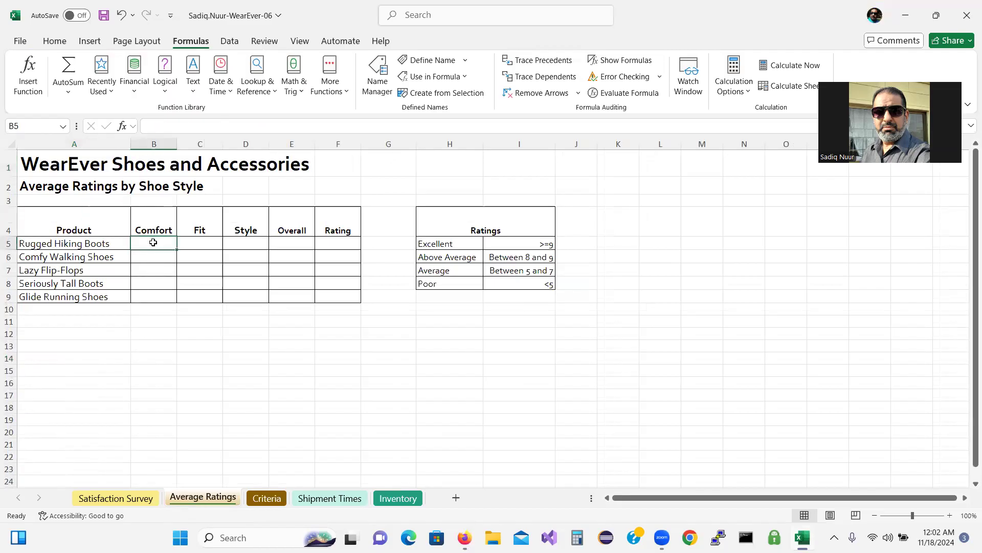
pyautogui.click(950, 516)
pyautogui.click(950, 516)
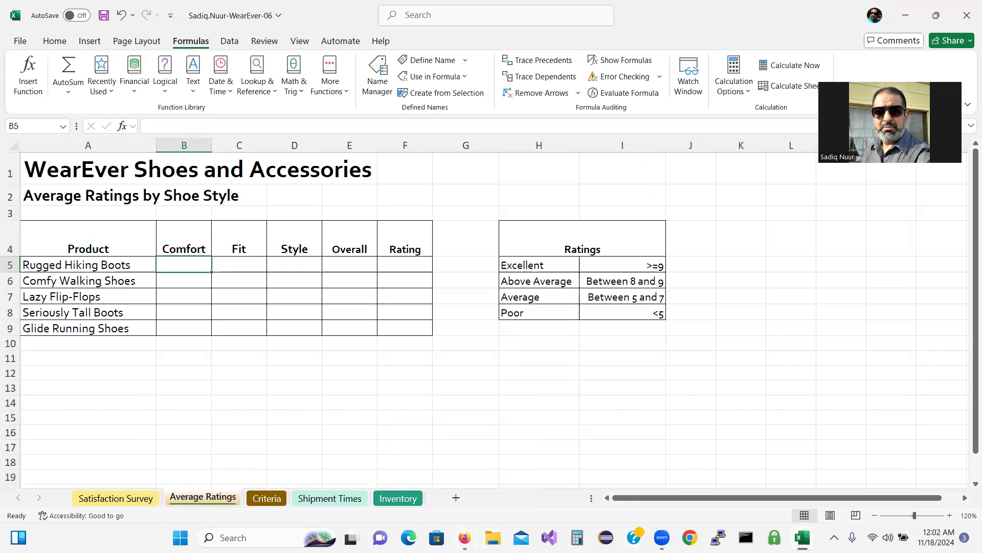
# Switch to the SIMnet instructions, mark step 9b as completed, and return to Excel
pyautogui.click(464, 537)
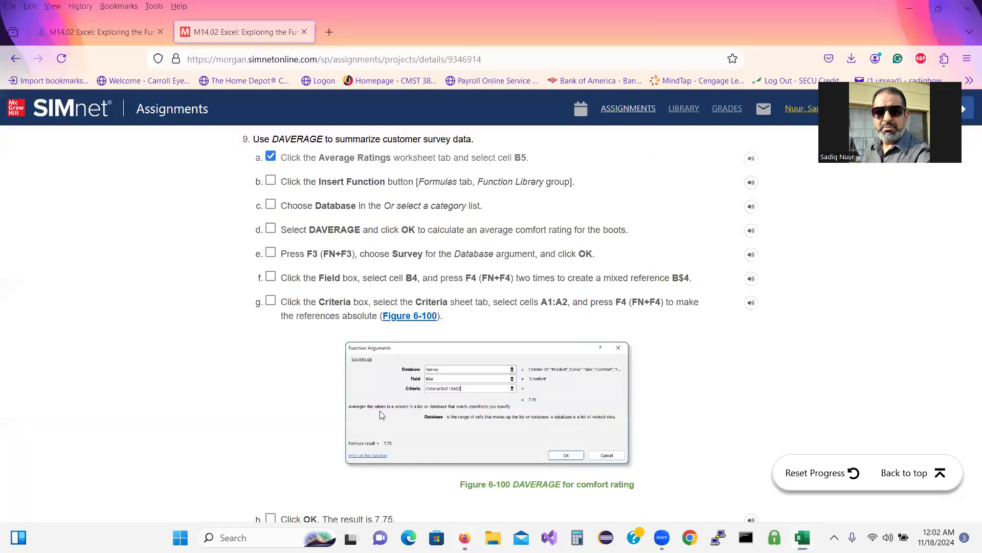
pyautogui.click(271, 181)
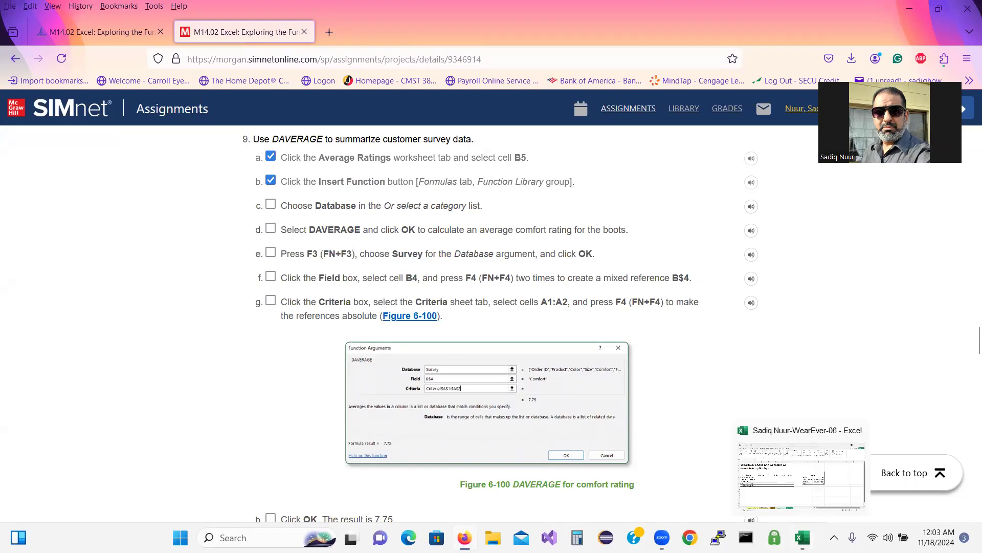
pyautogui.click(801, 536)
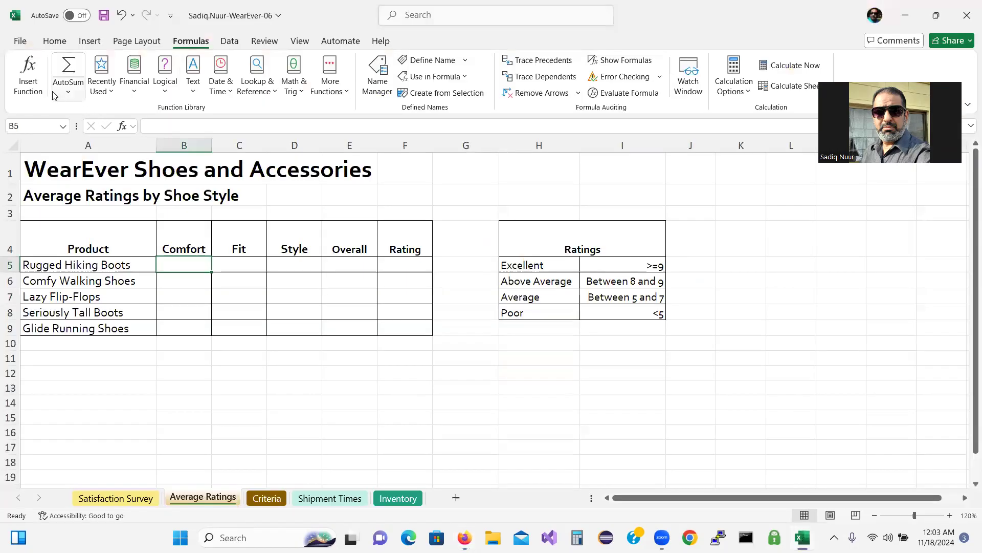
# Start Insert Function for cell B5, choose the Database category, and check the DAVERAGE steps in the SIMnet instructions before returning to Excel
pyautogui.click(196, 41)
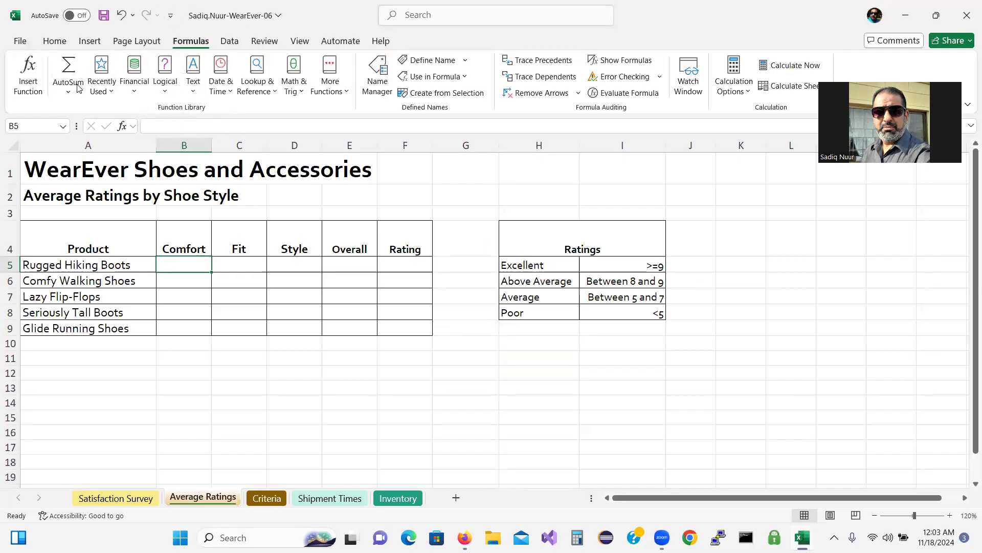
pyautogui.click(28, 74)
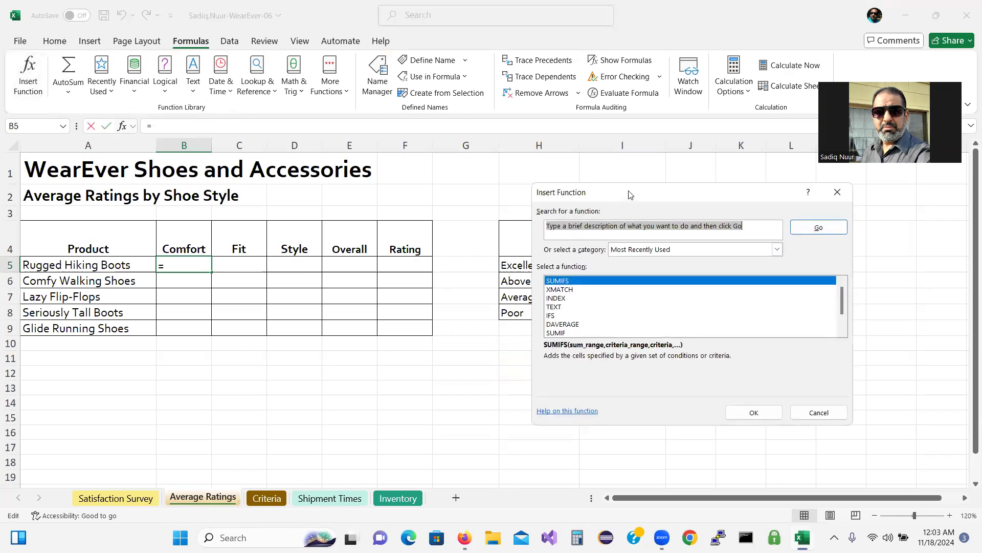
pyautogui.moveTo(644, 197); pyautogui.dragTo(541, 170)
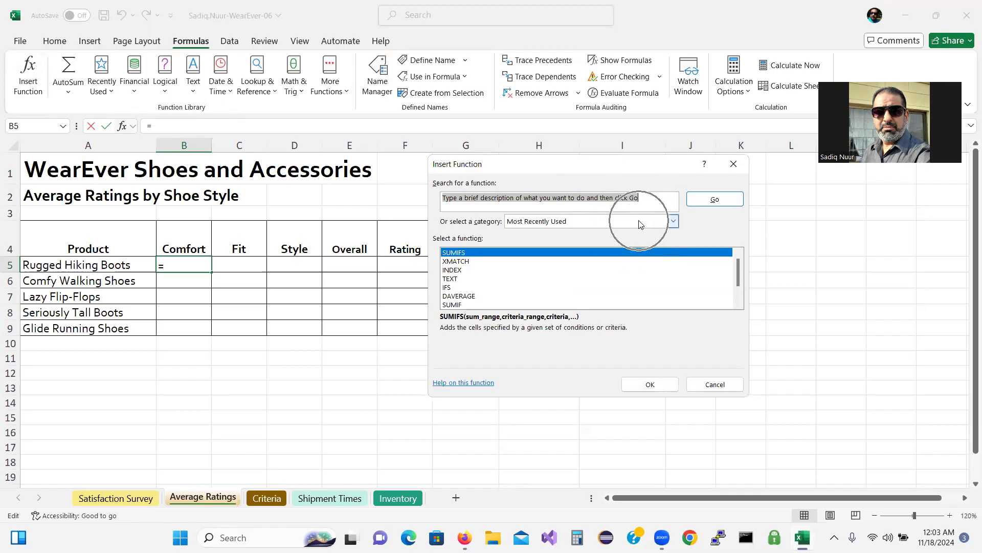
pyautogui.click(674, 222)
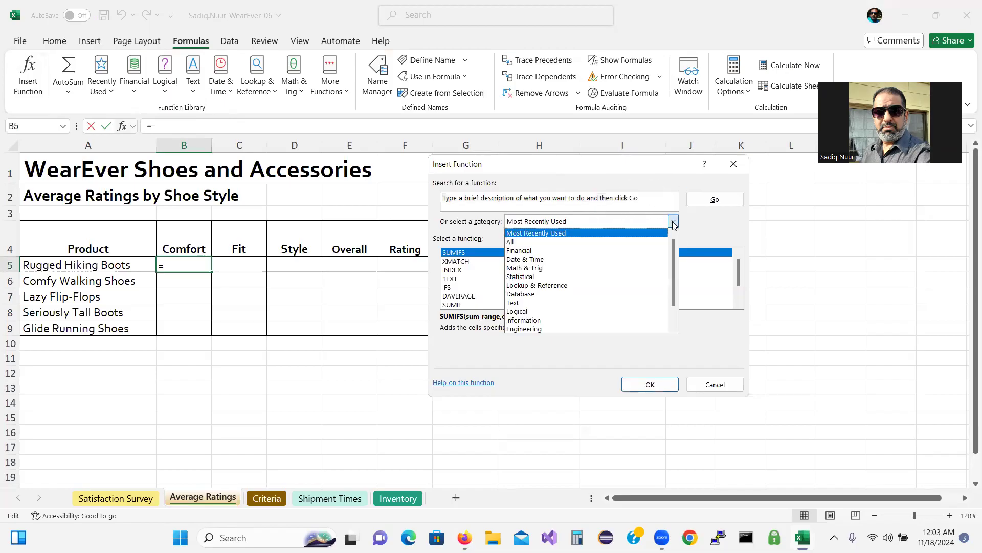
pyautogui.click(612, 296)
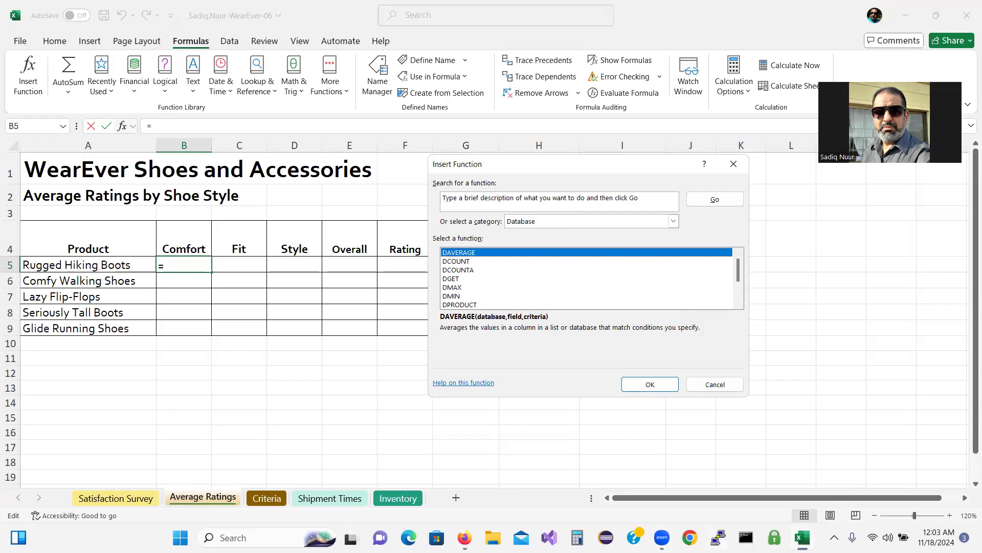
pyautogui.click(464, 537)
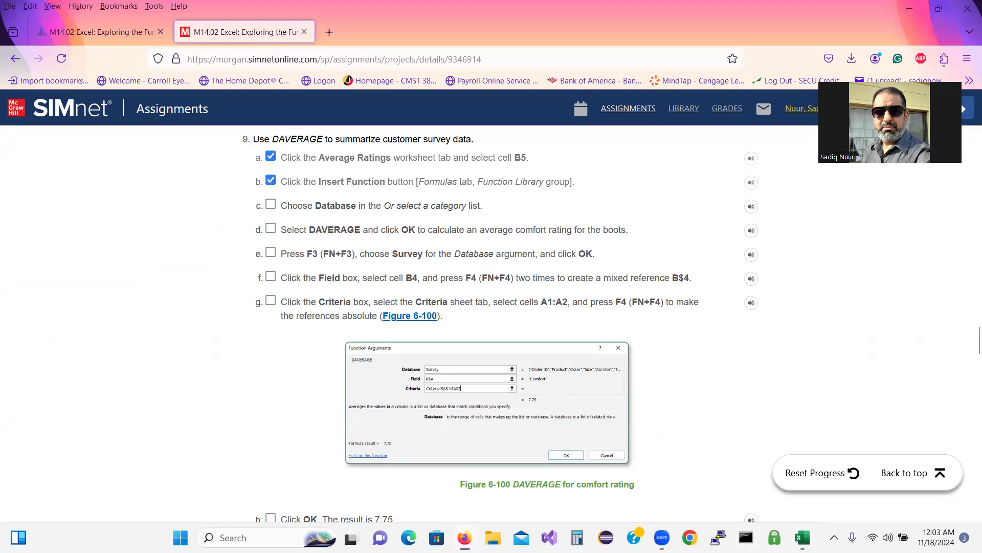
pyautogui.click(803, 537)
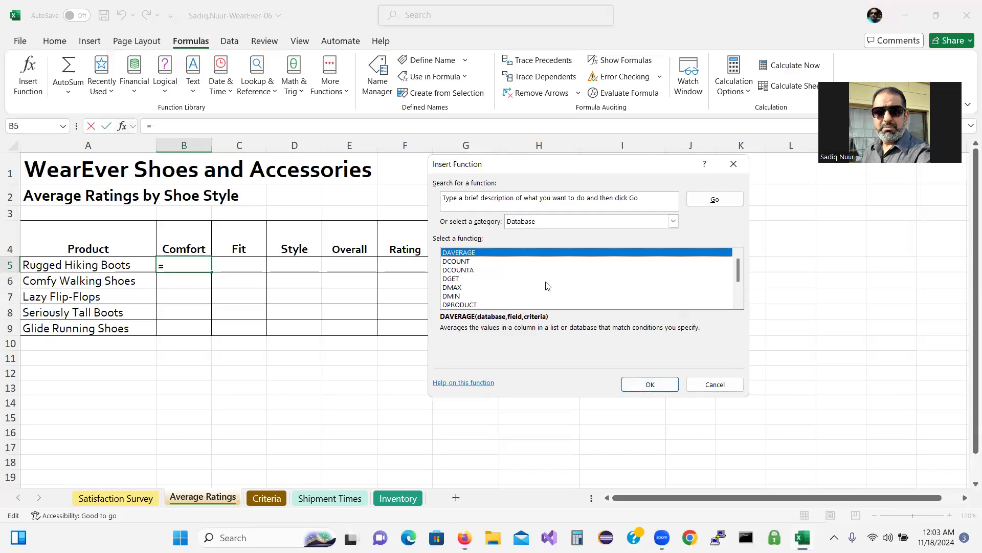
# Choose DAVERAGE for cell B5, and mark steps 9c, 9d and 9e as completed in the SIMnet instructions before returning to Excel
pyautogui.click(648, 385)
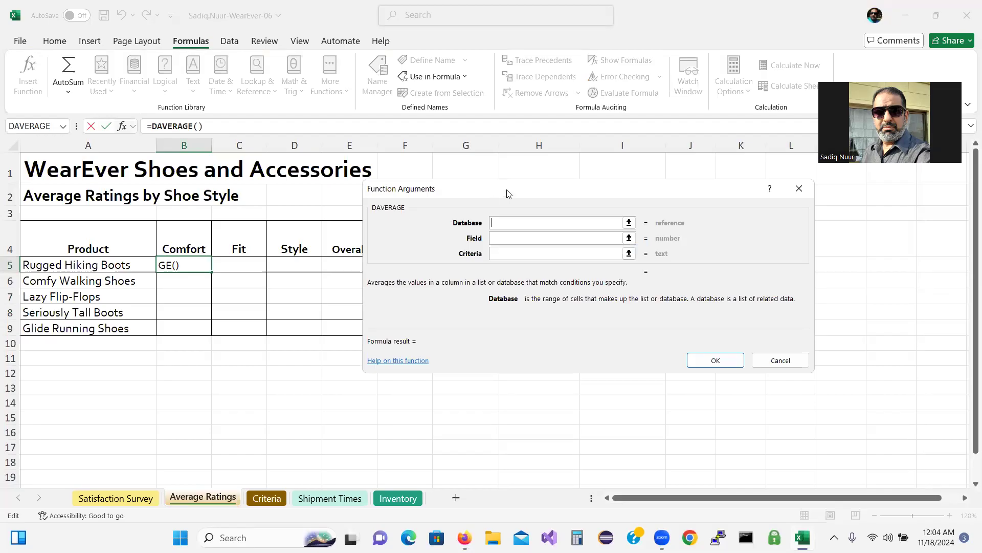
pyautogui.moveTo(509, 194); pyautogui.dragTo(552, 216)
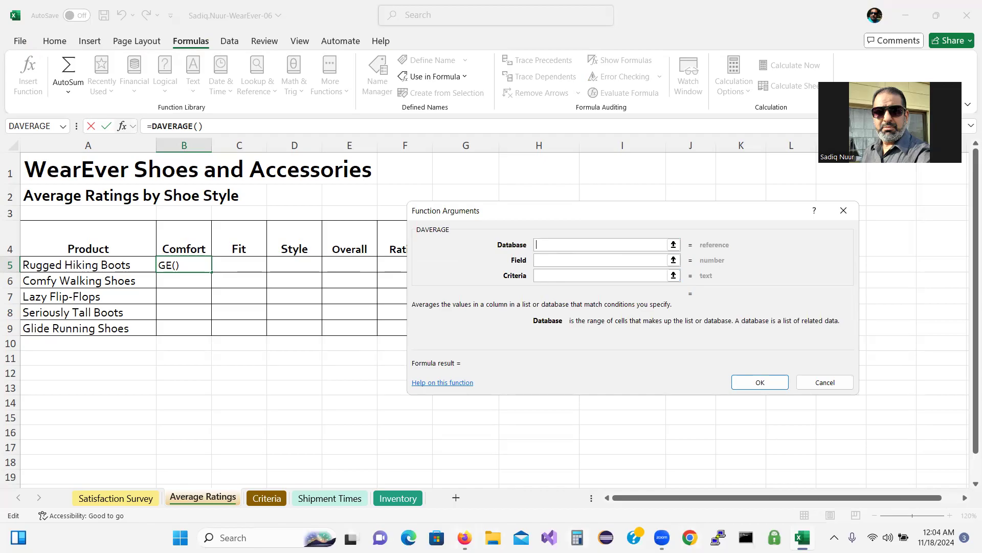
pyautogui.hotkey('alt', 'Tab')
pyautogui.click(270, 204)
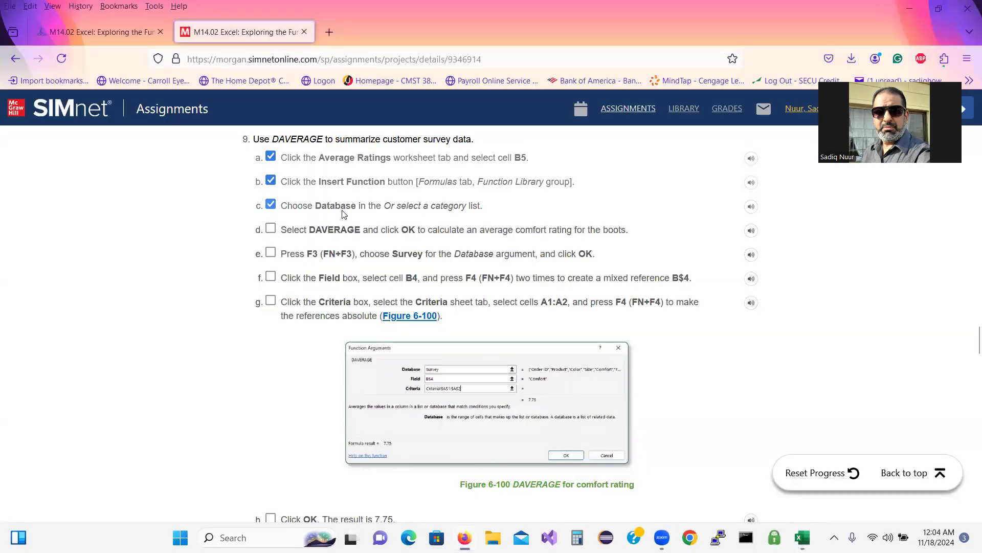
pyautogui.click(271, 230)
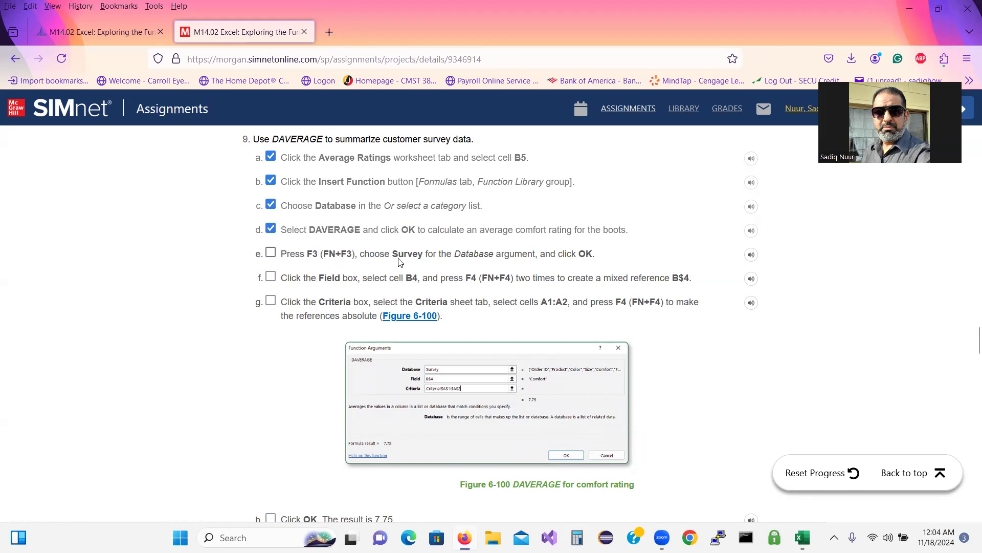
pyautogui.click(271, 254)
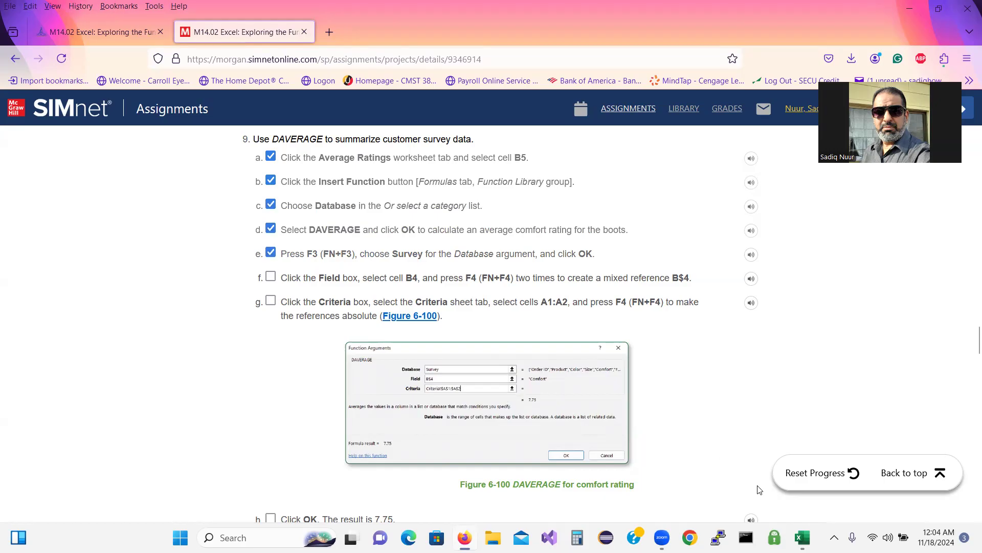
pyautogui.click(803, 537)
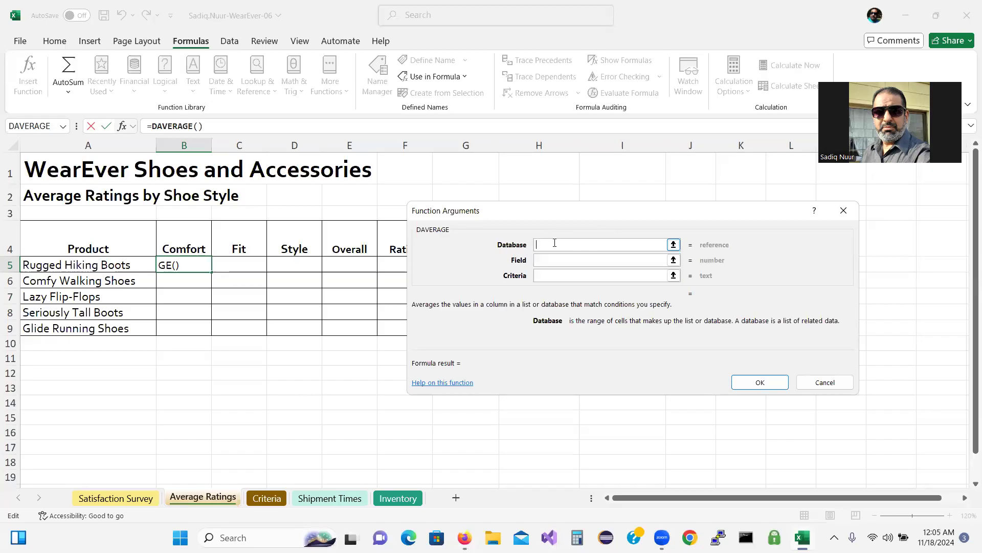
# Set the DAVERAGE Database argument to the defined name Survey
pyautogui.press('F3')
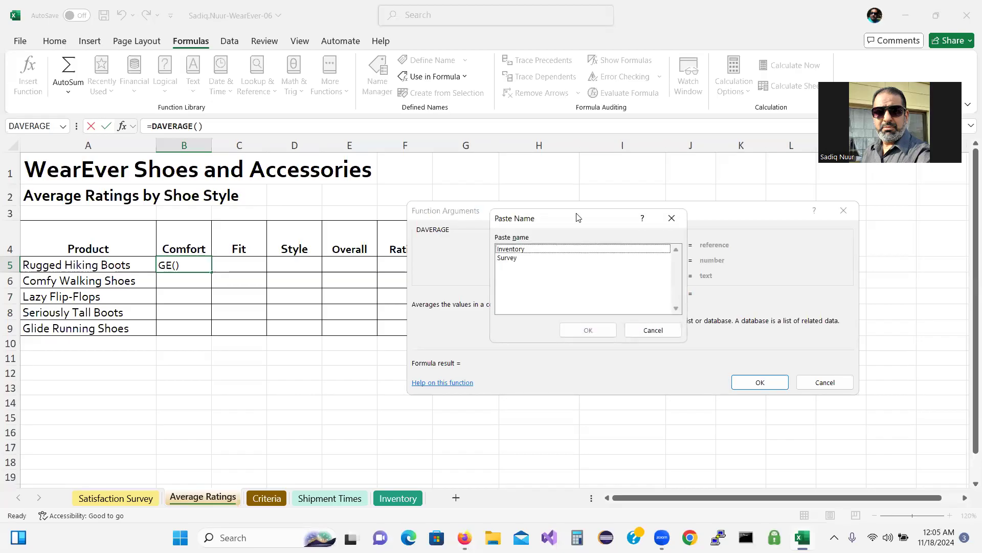
pyautogui.moveTo(576, 213); pyautogui.dragTo(255, 213)
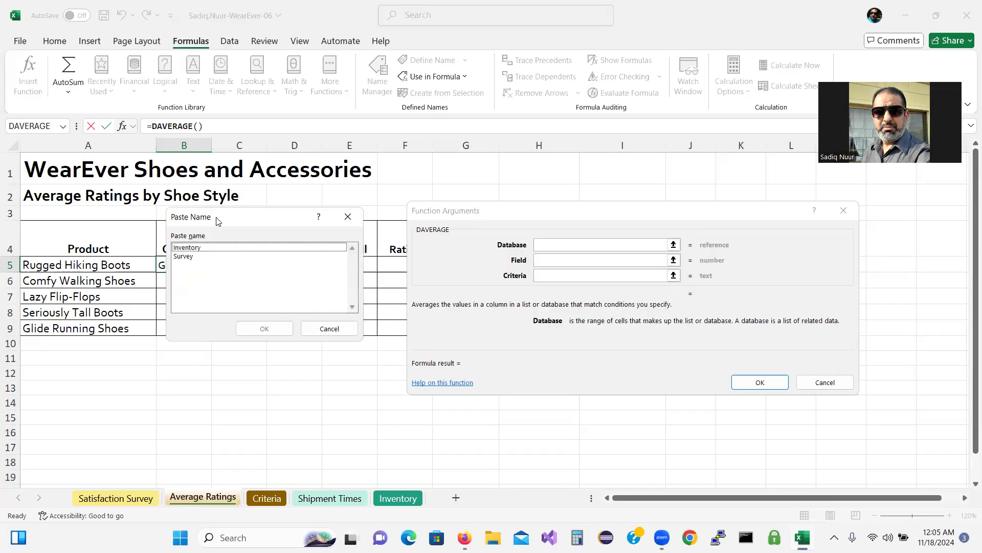
pyautogui.click(185, 257)
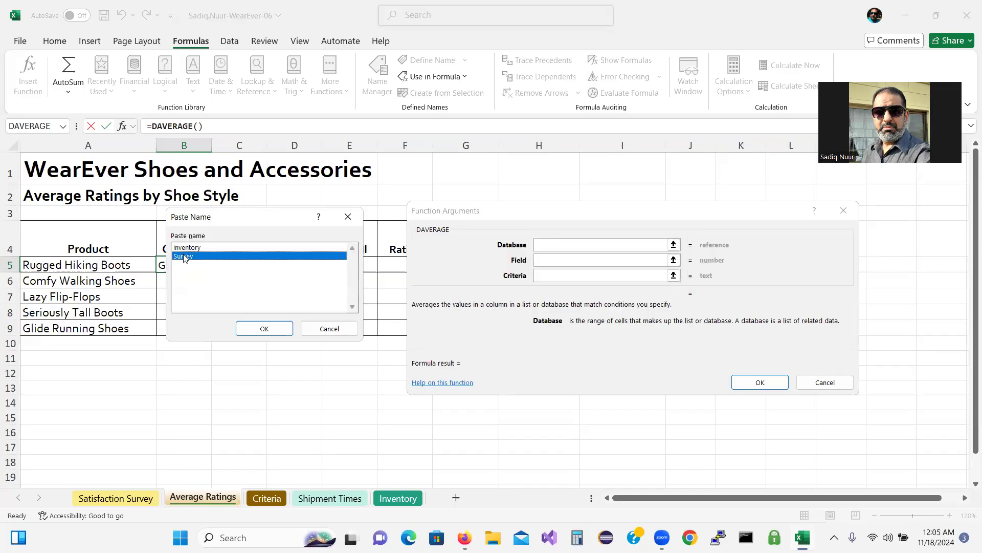
pyautogui.click(264, 328)
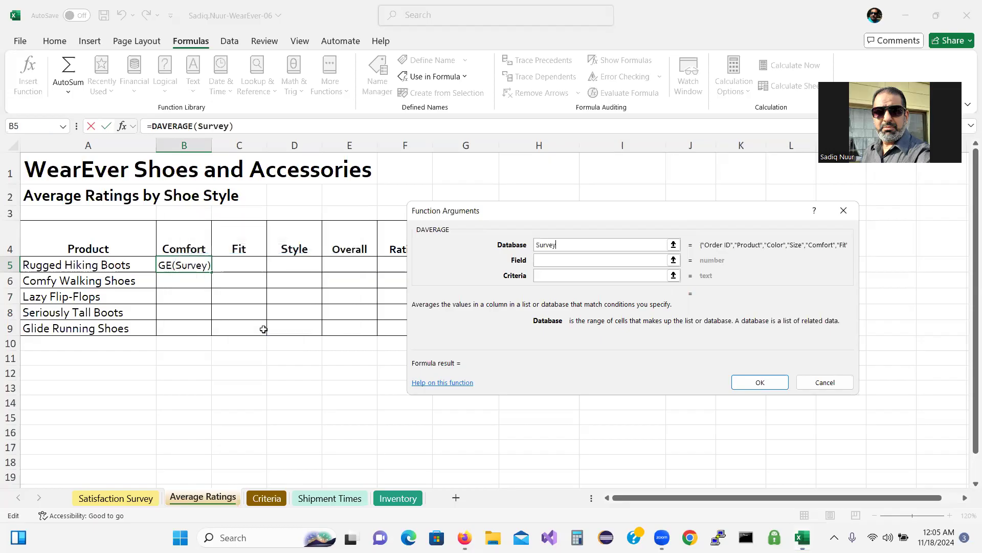
# Switch to the SIMnet instructions, mark step 9f as completed, and return to Excel
pyautogui.click(465, 535)
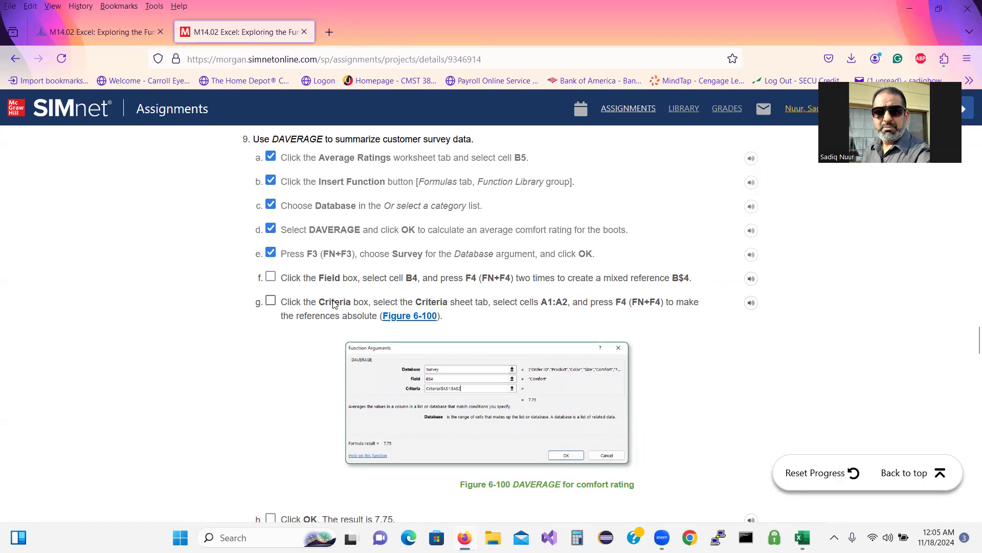
pyautogui.click(270, 277)
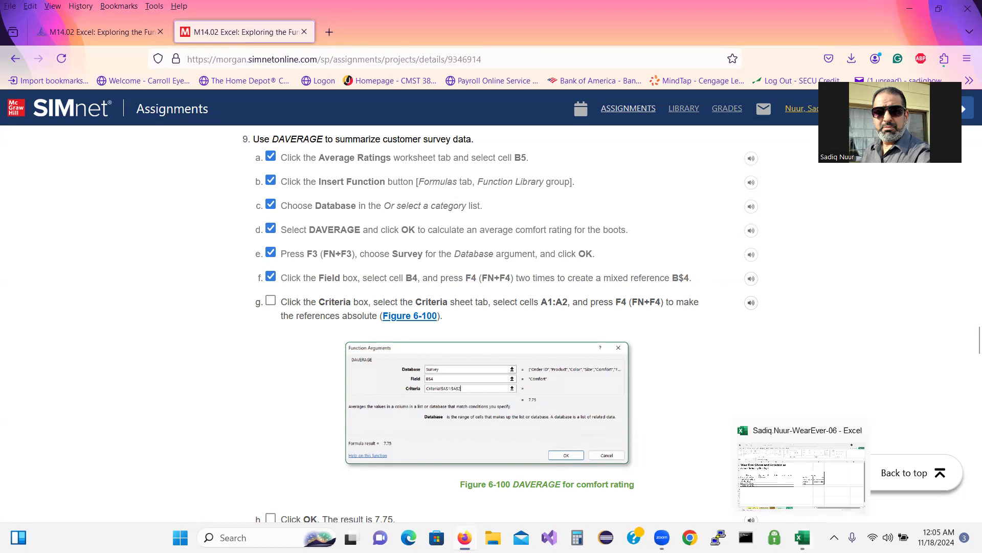
pyautogui.click(802, 538)
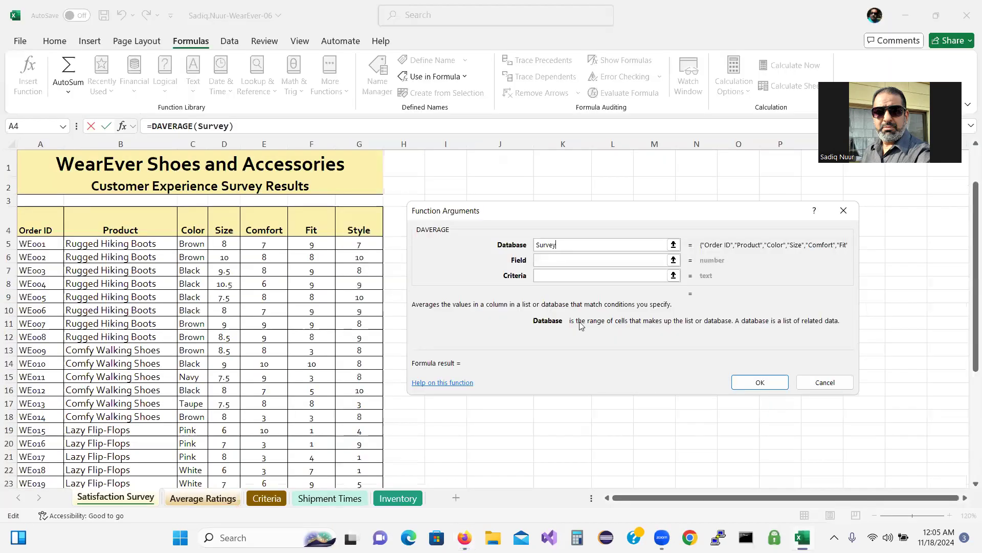
# Set the DAVERAGE Field argument to the Comfort heading in cell B4 as the mixed reference B$4
pyautogui.click(557, 260)
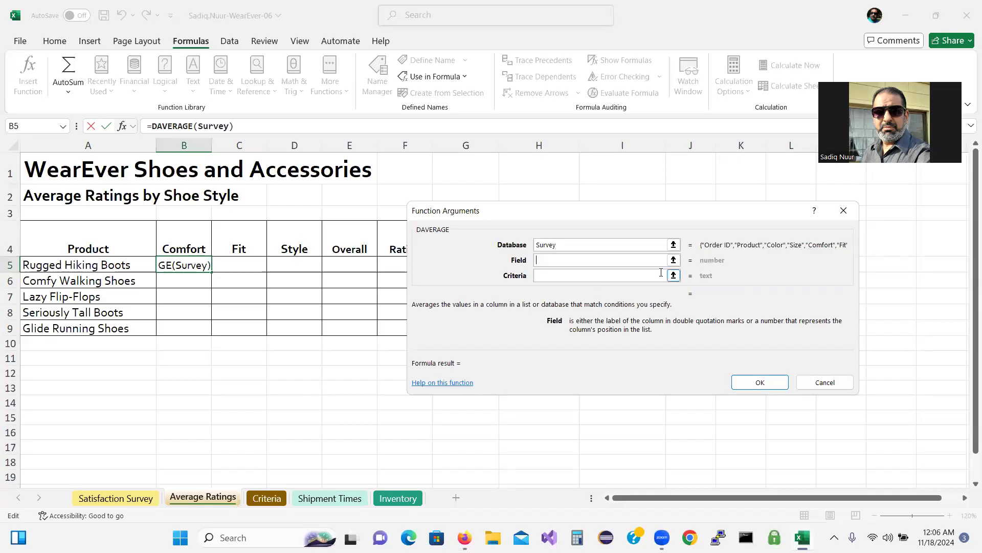
pyautogui.click(673, 260)
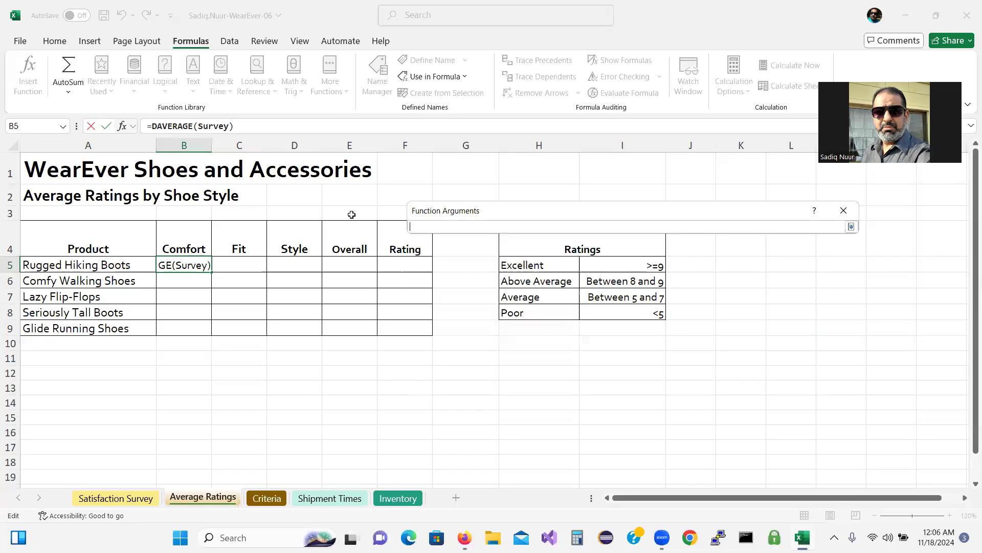
pyautogui.click(185, 245)
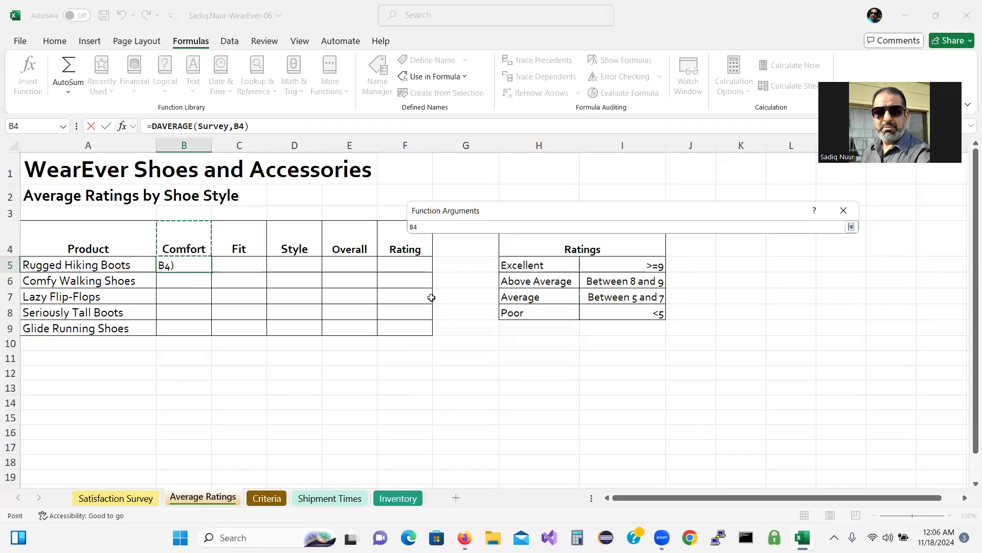
pyautogui.click(851, 227)
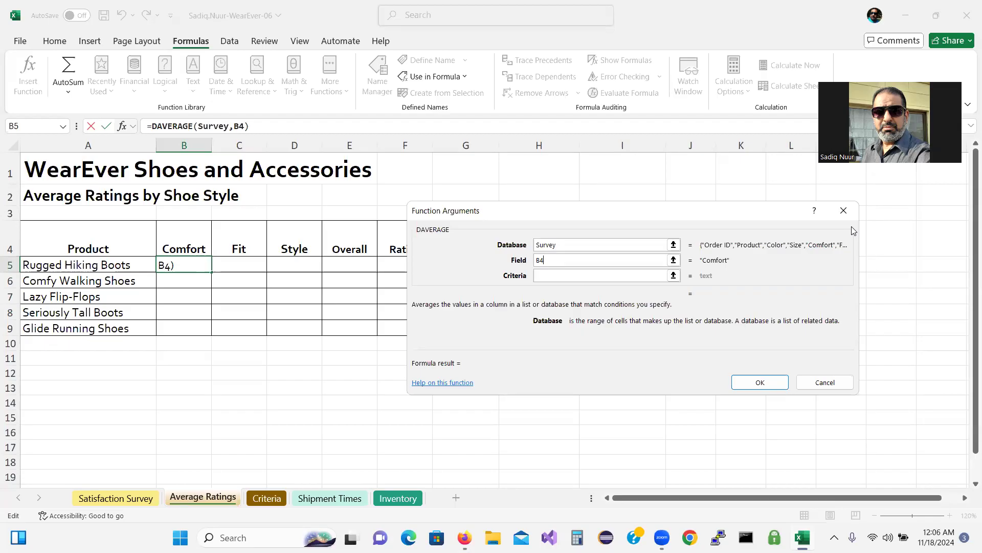
pyautogui.press('F4')
pyautogui.press('F4')
pyautogui.click(544, 265)
pyautogui.click(555, 259)
# Switch to the SIMnet instructions, mark step 9g as completed, and return to Excel
pyautogui.click(465, 537)
pyautogui.click(271, 277)
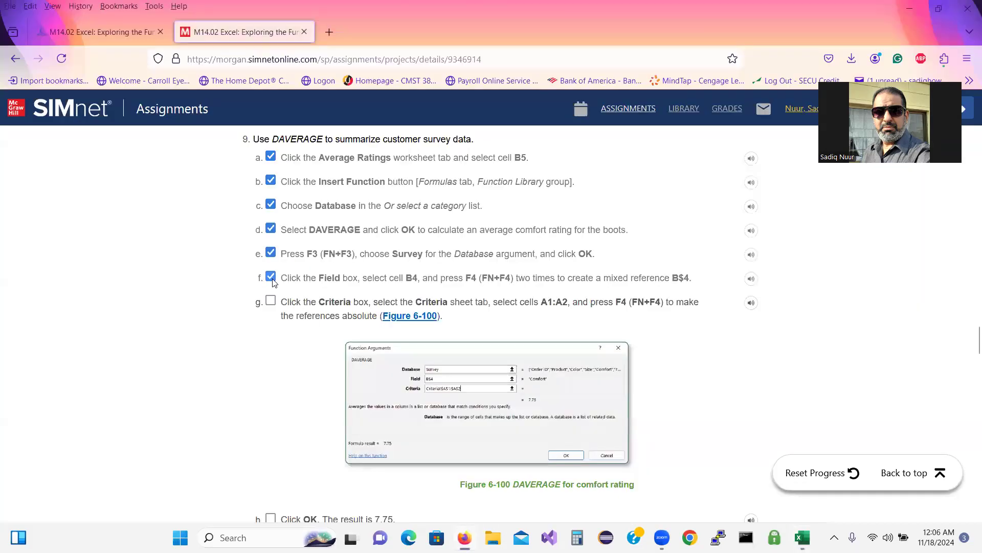
pyautogui.click(271, 302)
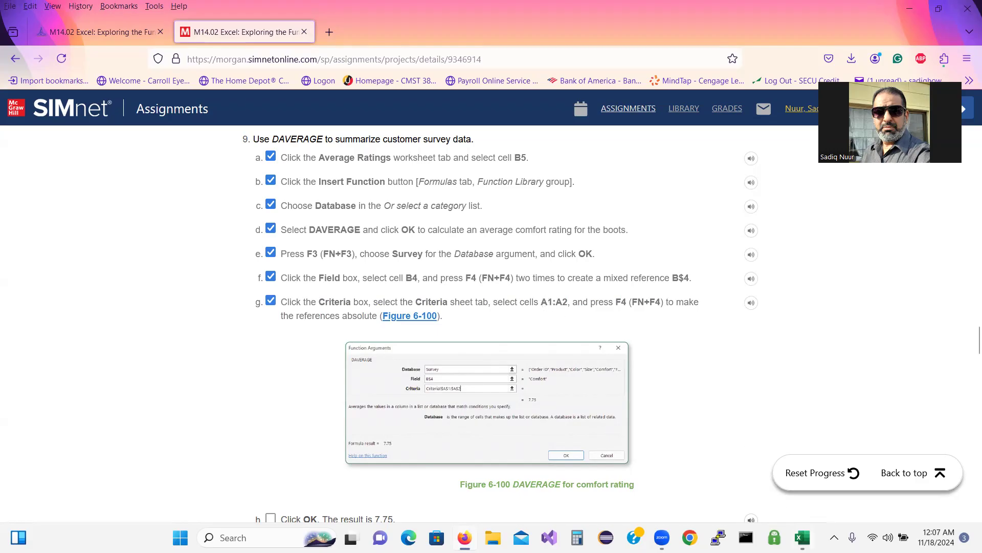
pyautogui.click(802, 538)
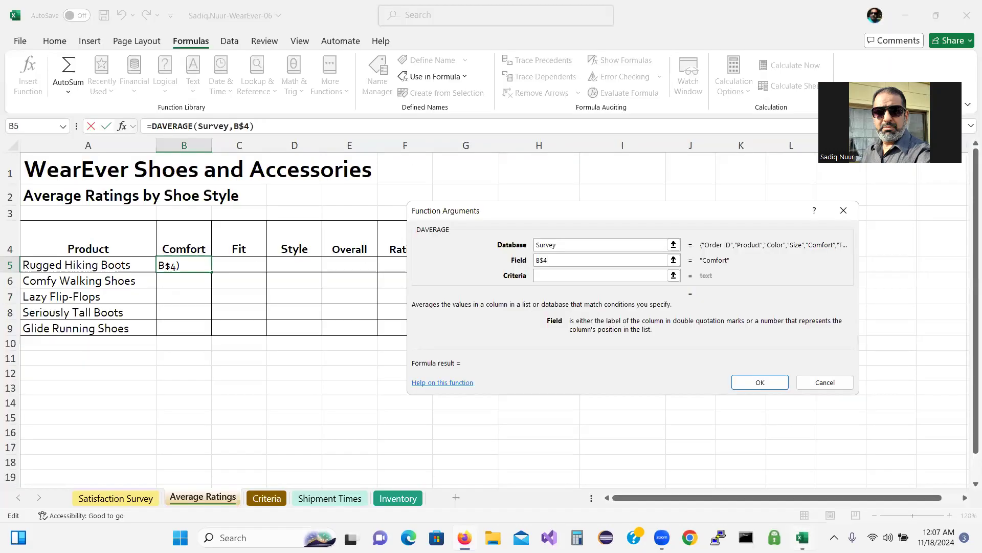
# Set the DAVERAGE Criteria argument to cells A1:A2 on the Criteria sheet as the absolute reference $A$1:$A$2
pyautogui.click(571, 278)
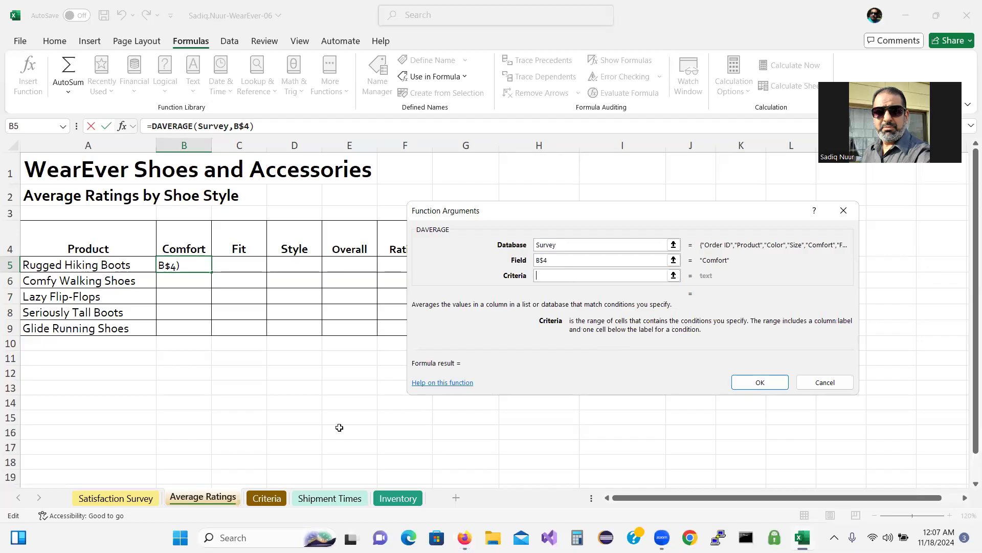
pyautogui.click(265, 499)
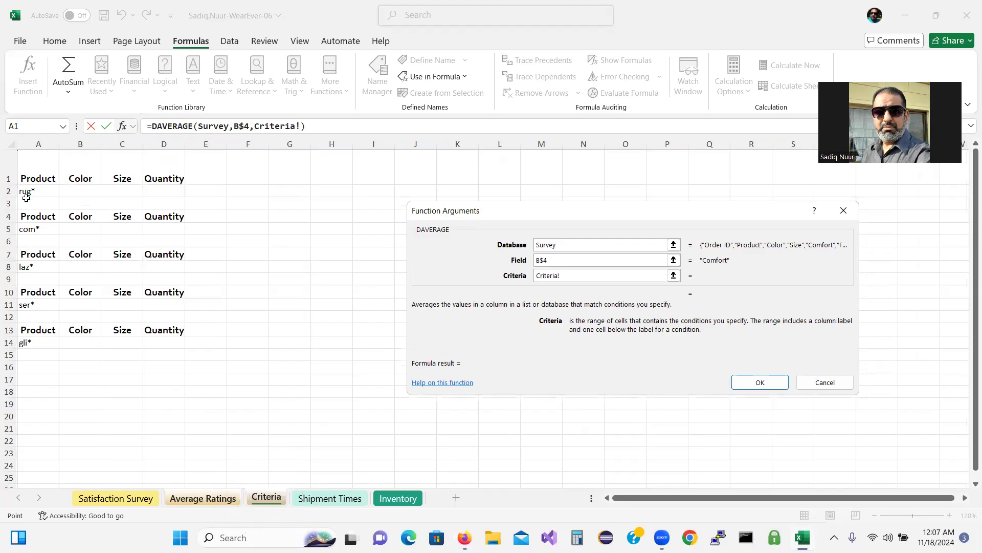
pyautogui.click(33, 177)
pyautogui.moveTo(33, 177); pyautogui.dragTo(32, 192)
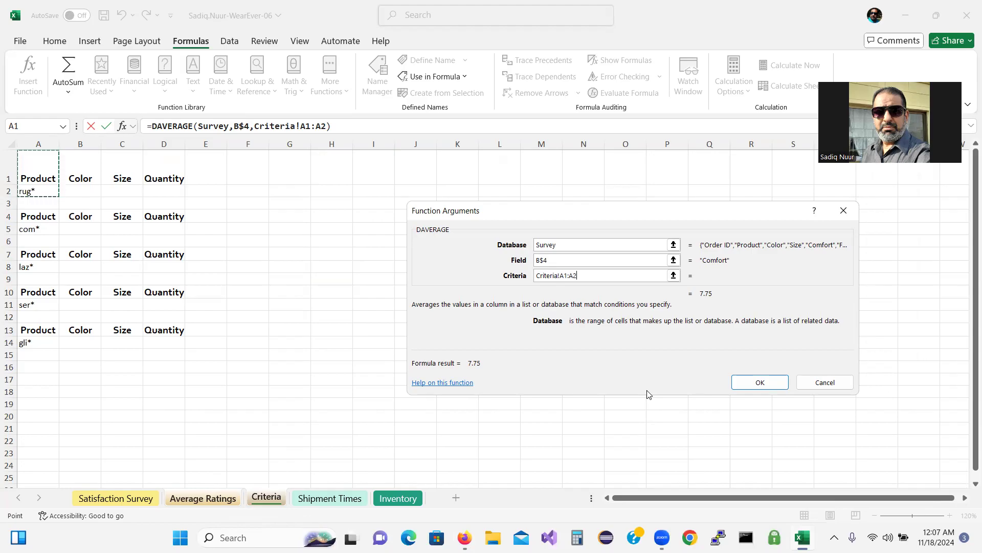
pyautogui.press('F4')
pyautogui.click(769, 67)
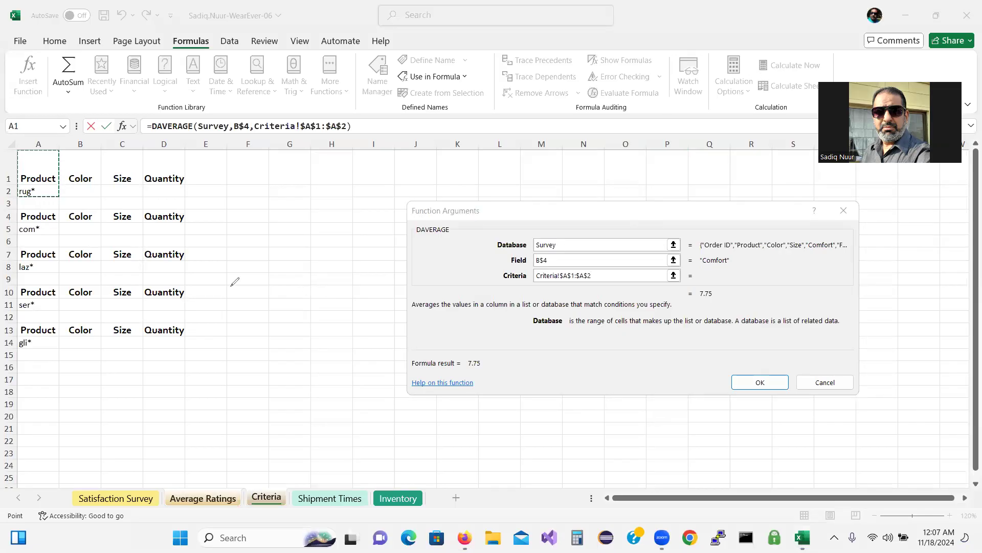
pyautogui.moveTo(229, 287)
pyautogui.mouseDown()
pyautogui.moveTo(261, 264)
pyautogui.moveTo(263, 340)
pyautogui.moveTo(255, 315)
pyautogui.moveTo(288, 324)
pyautogui.moveTo(306, 307)
pyautogui.moveTo(274, 287)
pyautogui.moveTo(331, 247)
pyautogui.moveTo(314, 267)
pyautogui.moveTo(329, 282)
pyautogui.mouseUp()
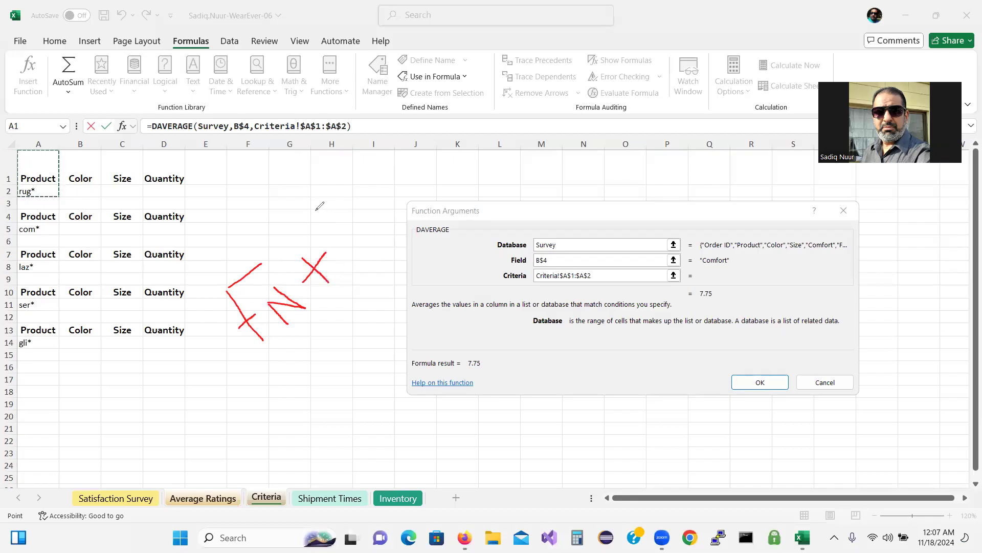
pyautogui.moveTo(316, 210)
pyautogui.mouseDown()
pyautogui.moveTo(330, 187)
pyautogui.moveTo(322, 215)
pyautogui.moveTo(347, 241)
pyautogui.moveTo(328, 230)
pyautogui.moveTo(361, 211)
pyautogui.moveTo(368, 221)
pyautogui.mouseUp()
pyautogui.moveTo(600, 274)
pyautogui.mouseDown()
pyautogui.moveTo(563, 268)
pyautogui.moveTo(563, 284)
pyautogui.moveTo(589, 286)
pyautogui.moveTo(611, 266)
pyautogui.mouseUp()
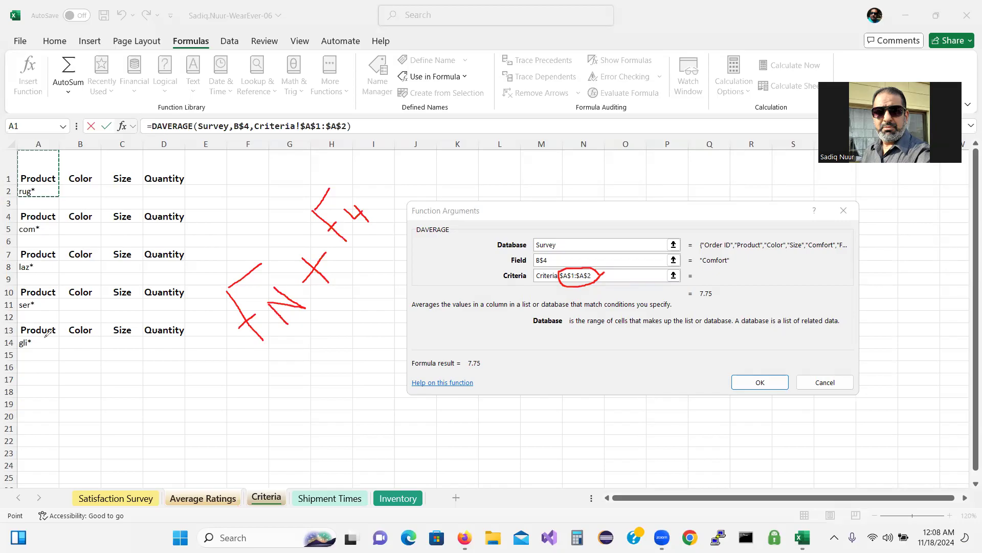
pyautogui.click(93, 346)
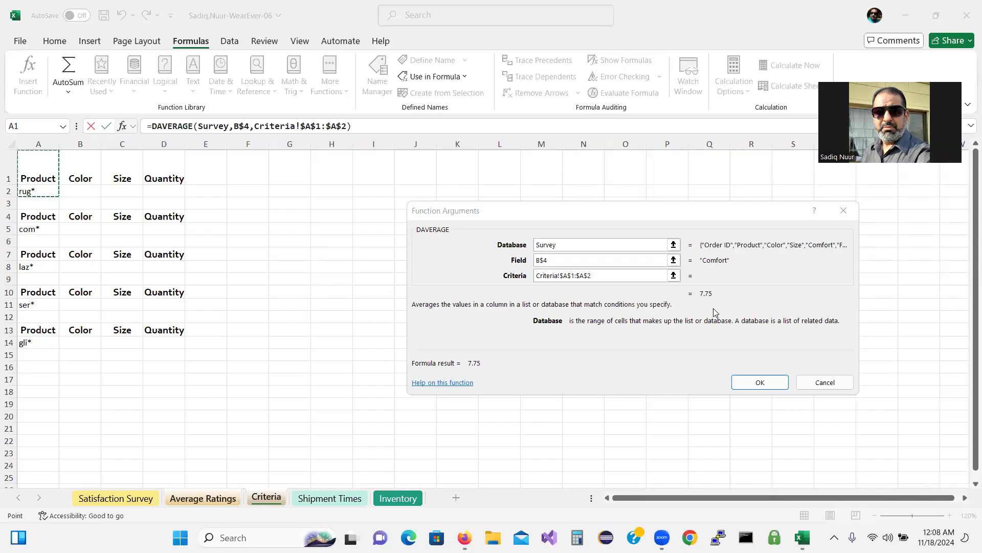
# Insert the completed DAVERAGE formula in cell B5, and mark step 9h as completed in the SIMnet instructions before returning to Excel
pyautogui.click(760, 385)
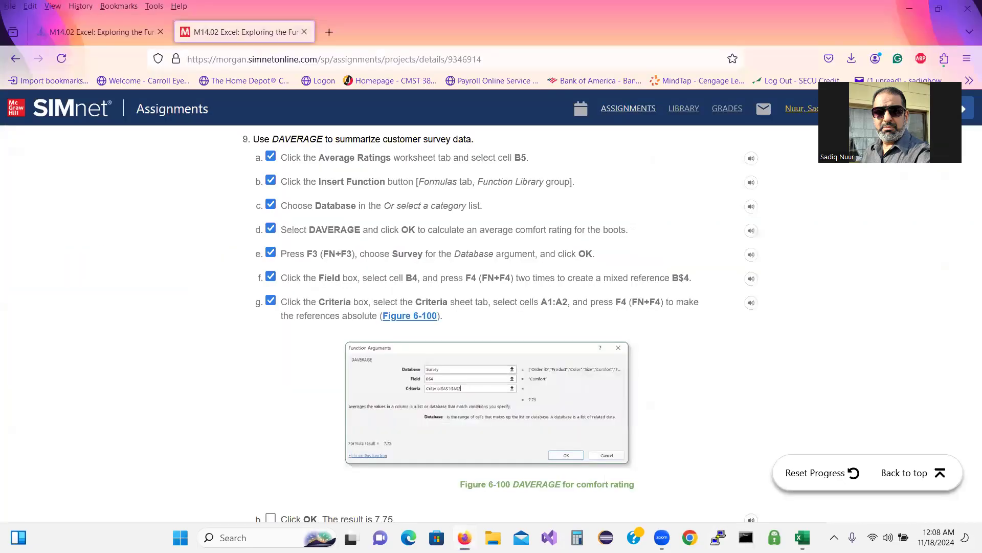
pyautogui.click(464, 537)
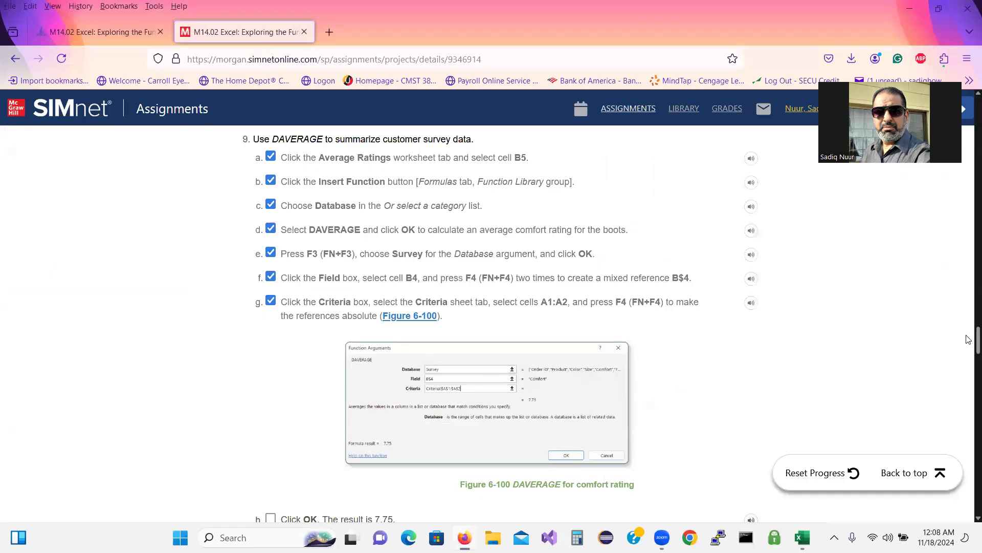
pyautogui.scroll(-5, 968, 337)
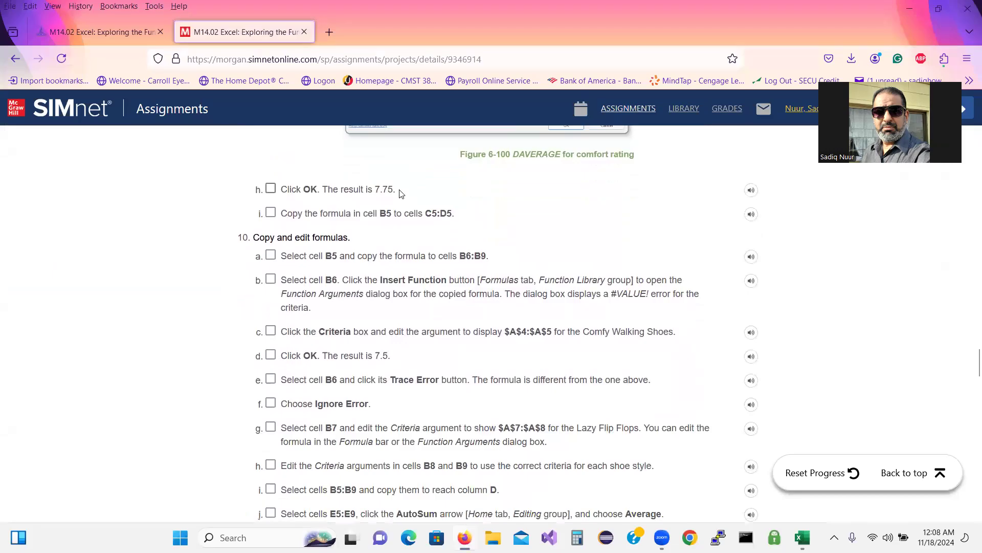
pyautogui.click(400, 192)
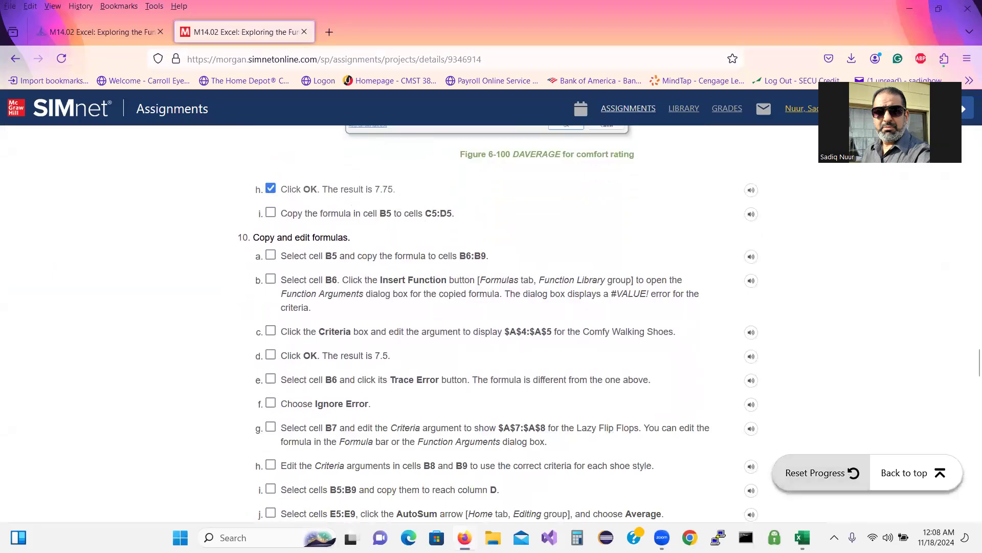
pyautogui.hotkey('alt', 'Tab')
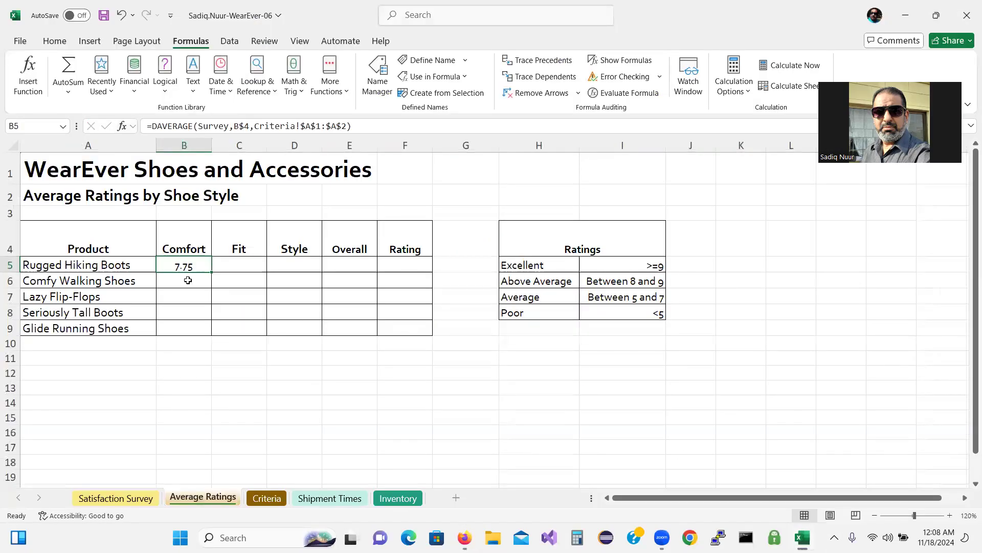
# Switch to the SIMnet instructions and mark step 9i, copying the B5 formula to C5:D5, as completed
pyautogui.click(802, 537)
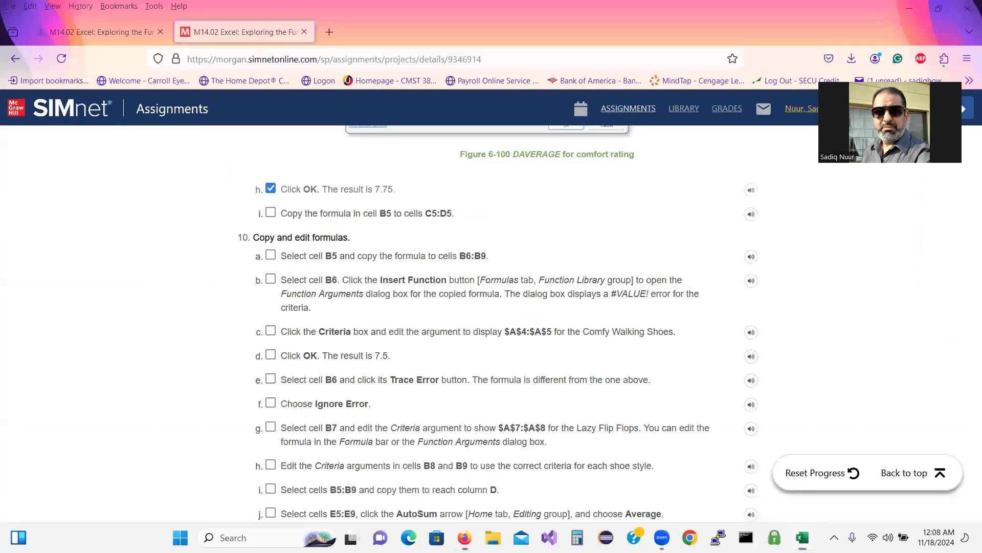
pyautogui.click(270, 213)
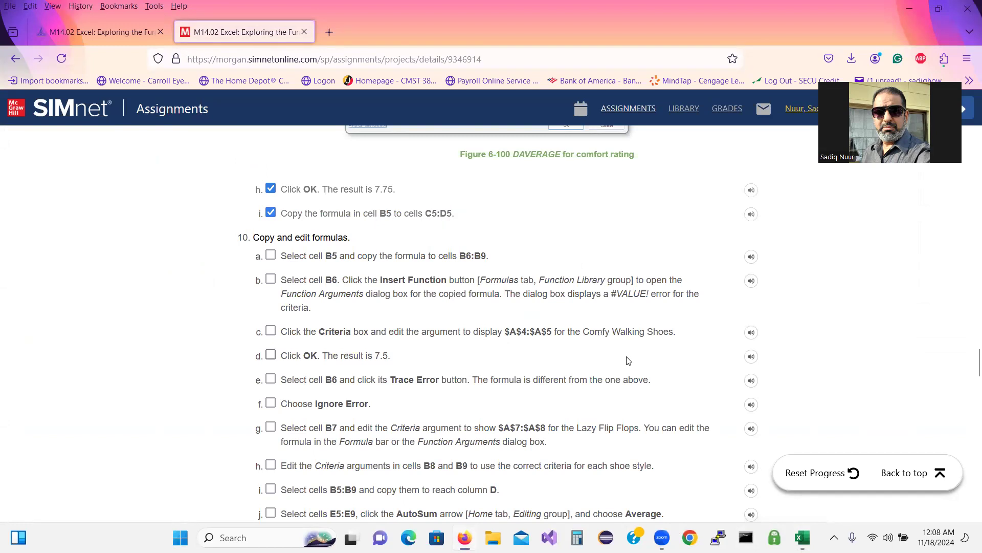
pyautogui.moveTo(802, 537)
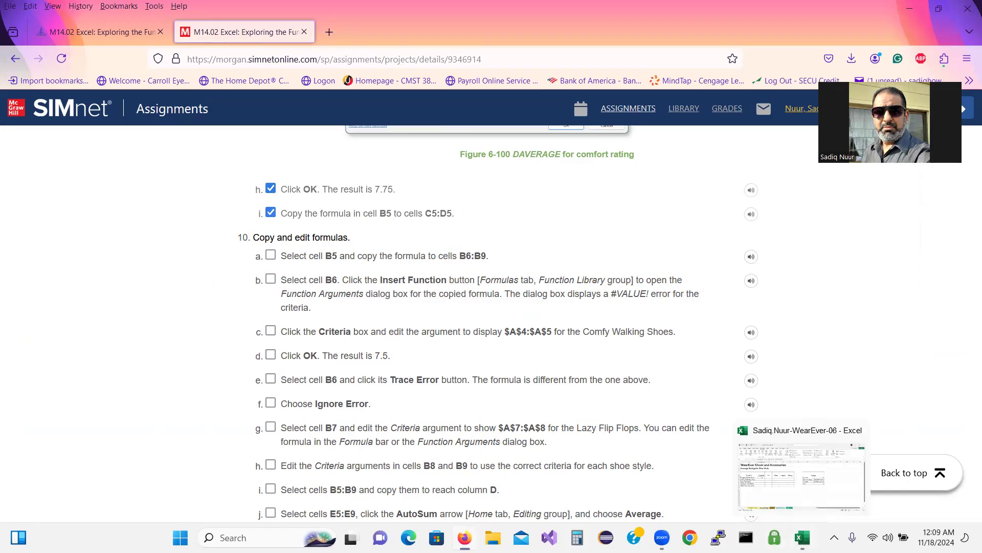
# Return to Excel and copy the DAVERAGE formula in cell B5 across to C5:D5
pyautogui.click(801, 476)
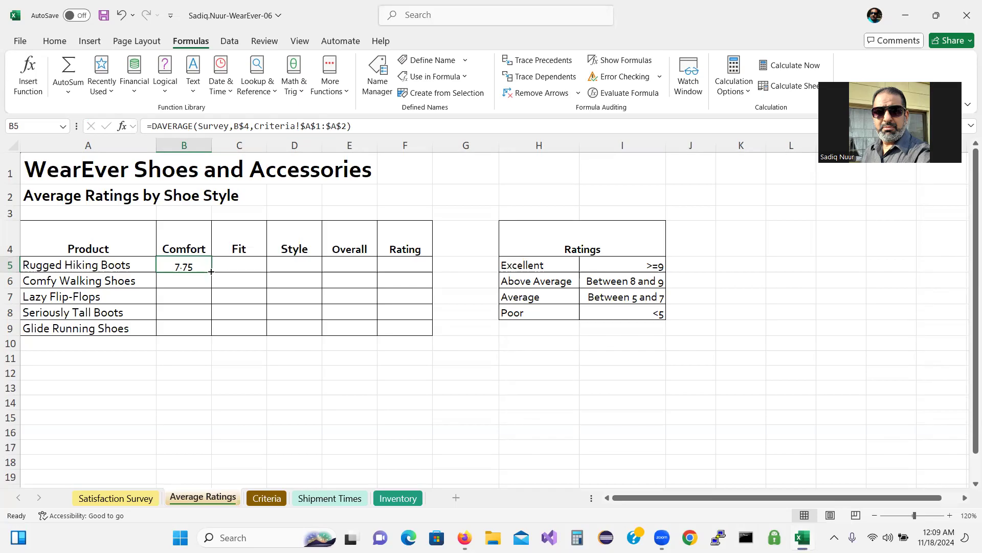
pyautogui.moveTo(210, 271); pyautogui.dragTo(310, 267)
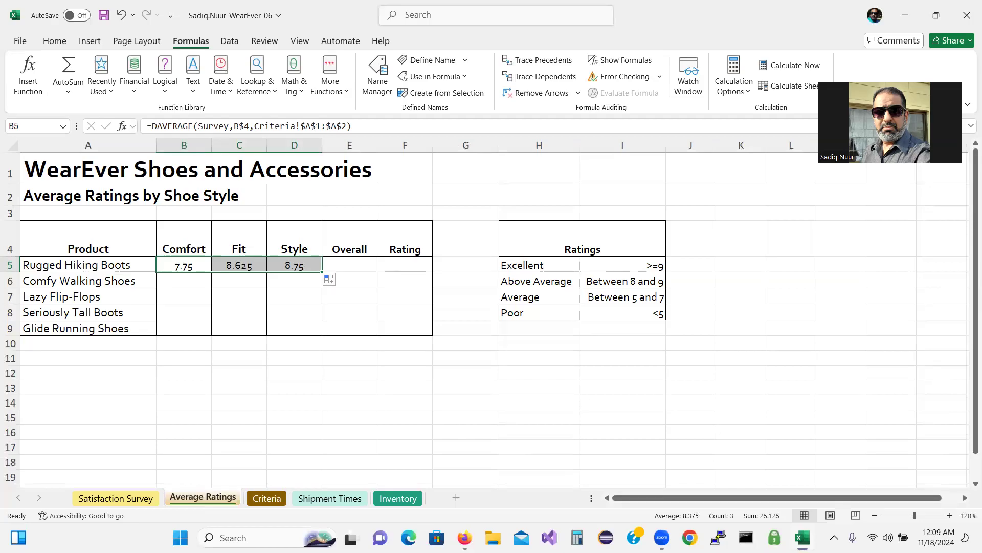
# Mark step 10a as completed in the SIMnet instructions, and in Excel copy the B5 formula down to B6:B9
pyautogui.moveTo(803, 537)
pyautogui.moveTo(464, 537)
pyautogui.click(410, 440)
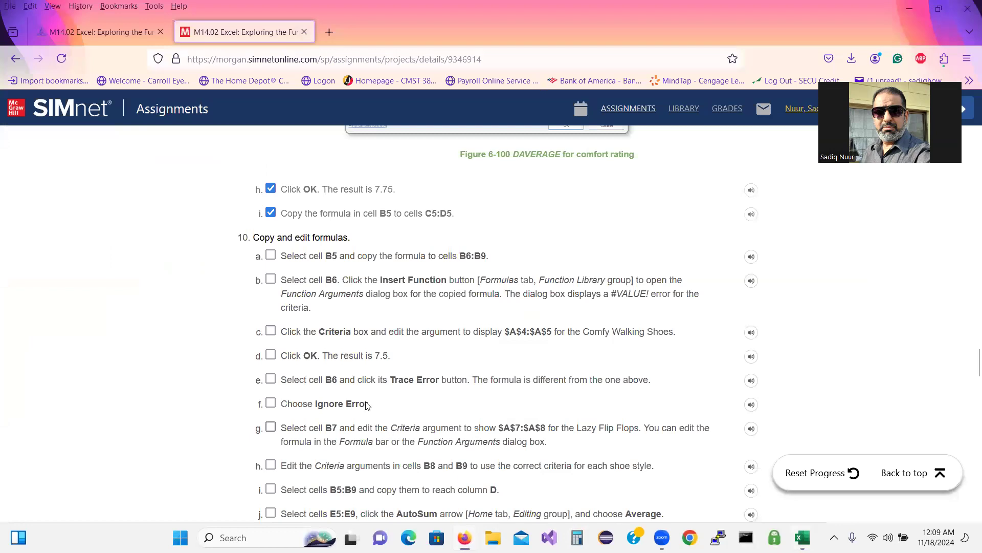
pyautogui.click(272, 255)
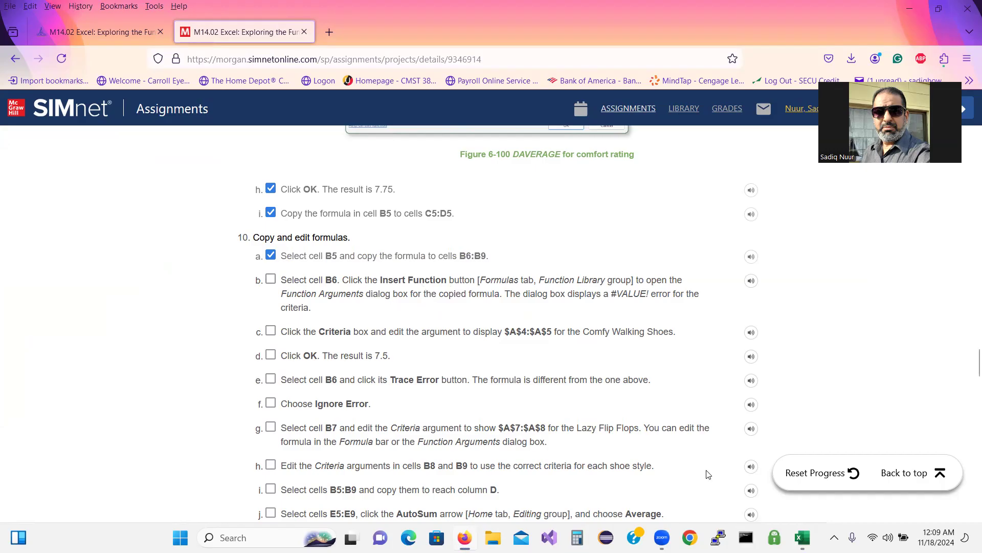
pyautogui.click(803, 537)
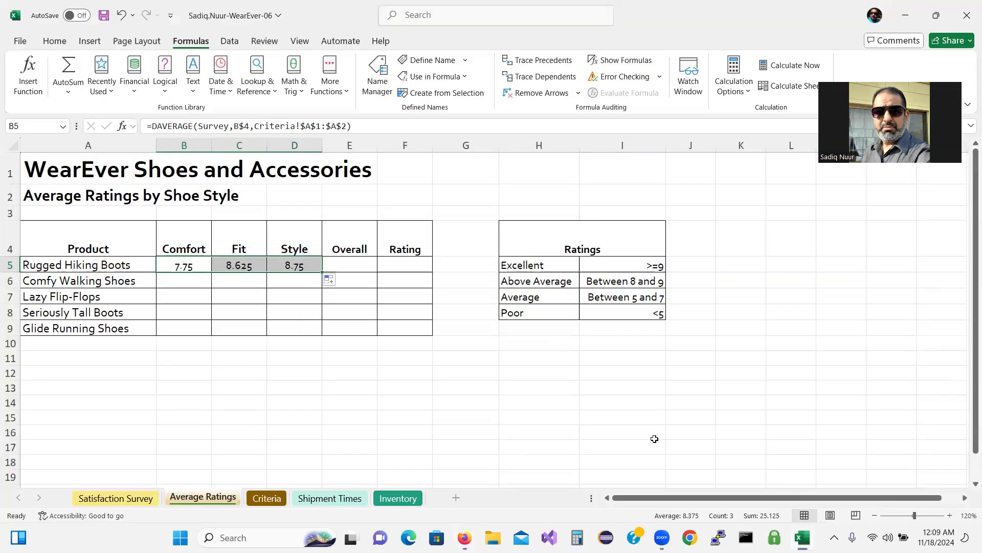
pyautogui.click(187, 267)
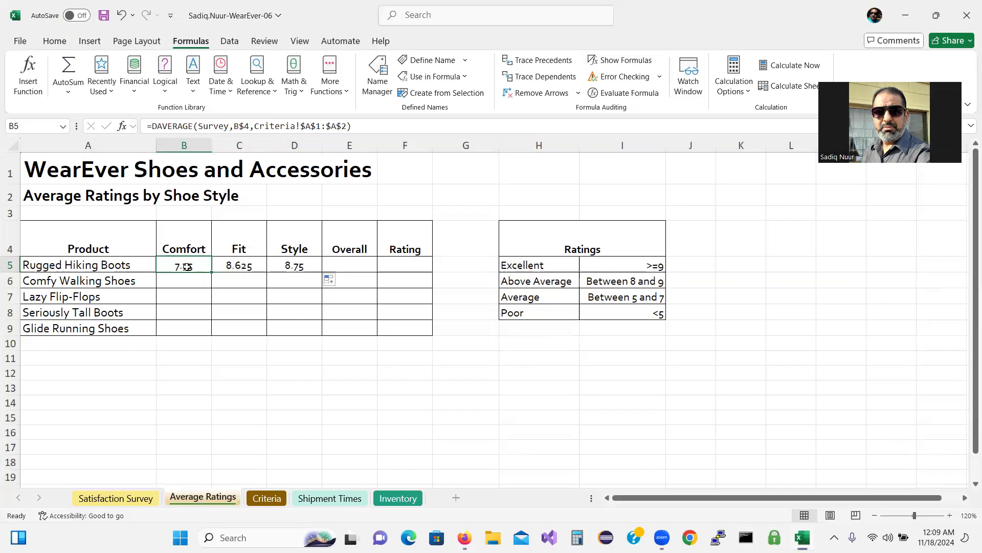
pyautogui.moveTo(211, 272); pyautogui.dragTo(212, 332)
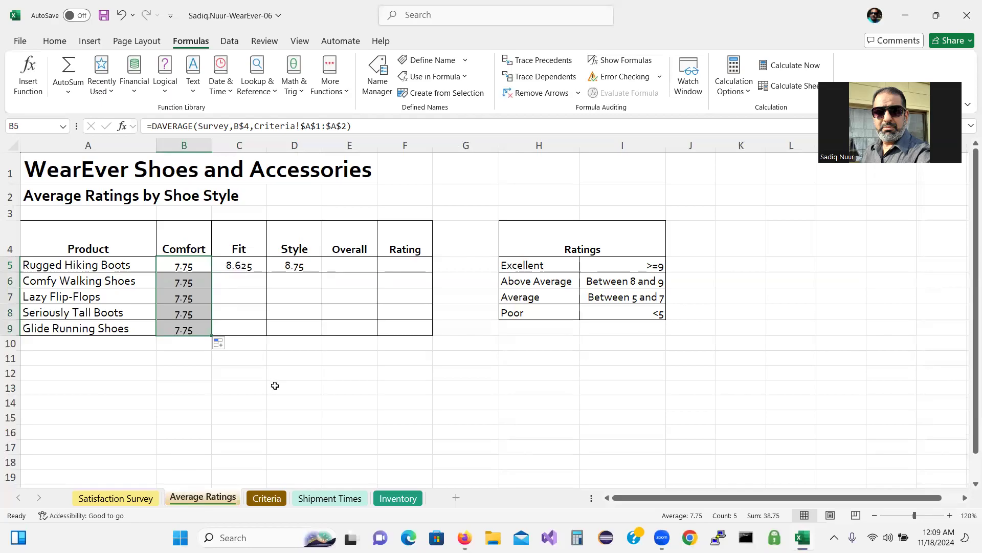
# Compare the DAVERAGE formulas in B5 and B6, and check the SIMnet instructions in step 10b about the copied formula's criteria error
pyautogui.click(174, 282)
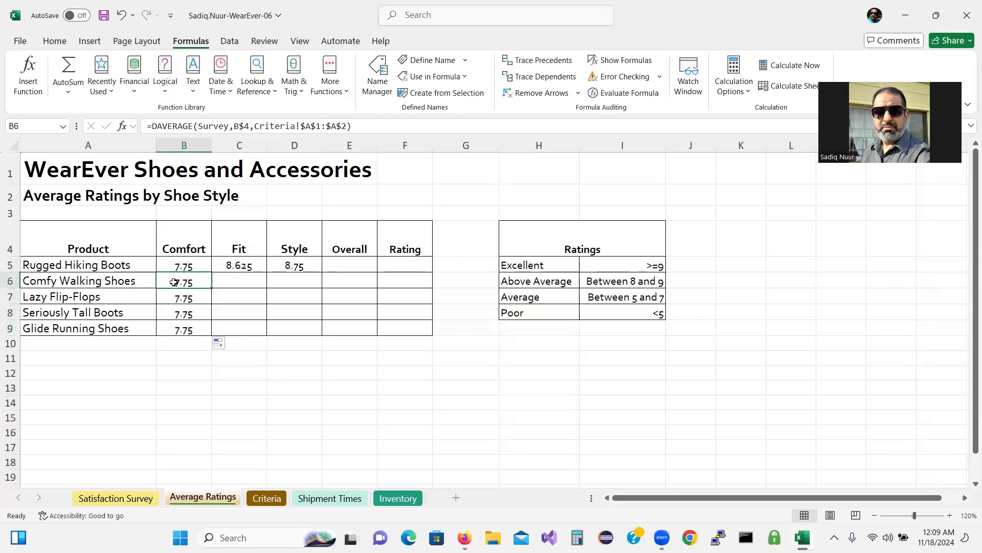
pyautogui.click(802, 537)
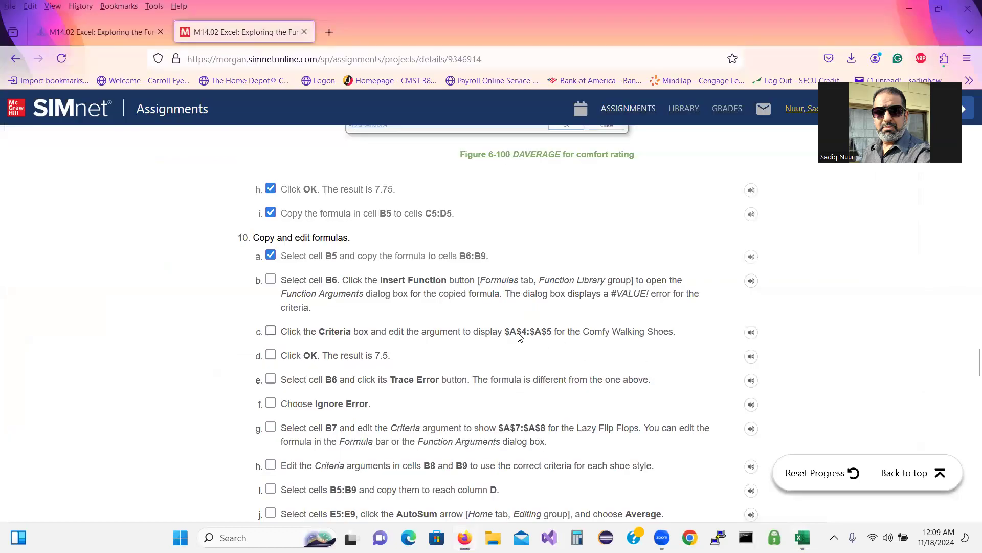
pyautogui.moveTo(612, 294); pyautogui.dragTo(653, 305)
pyautogui.click(802, 538)
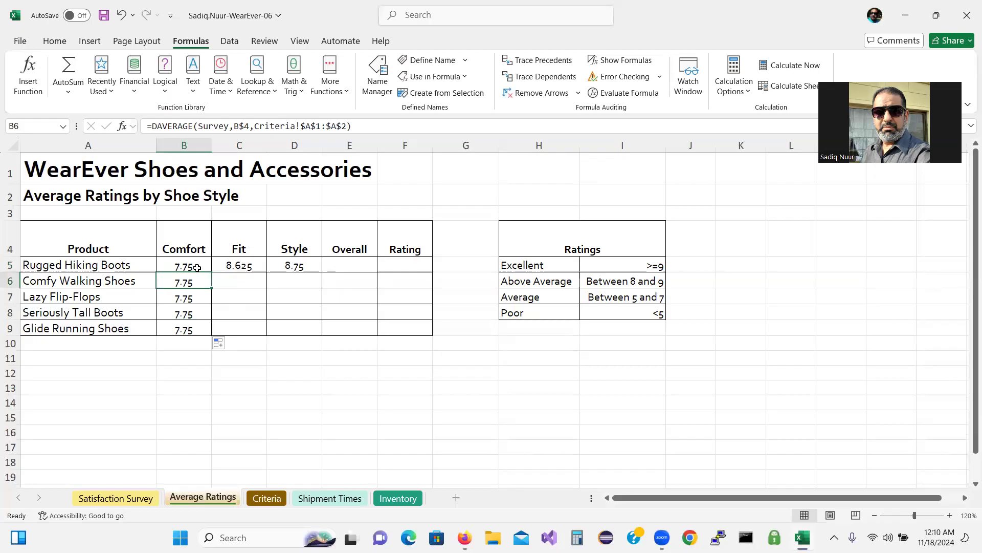
pyautogui.doubleClick(184, 265)
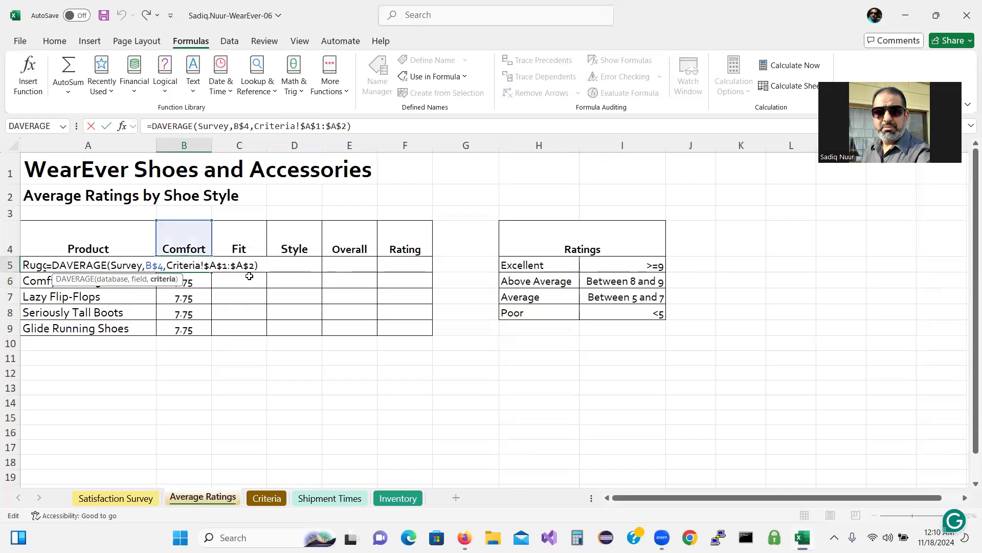
pyautogui.press('Escape')
pyautogui.click(188, 282)
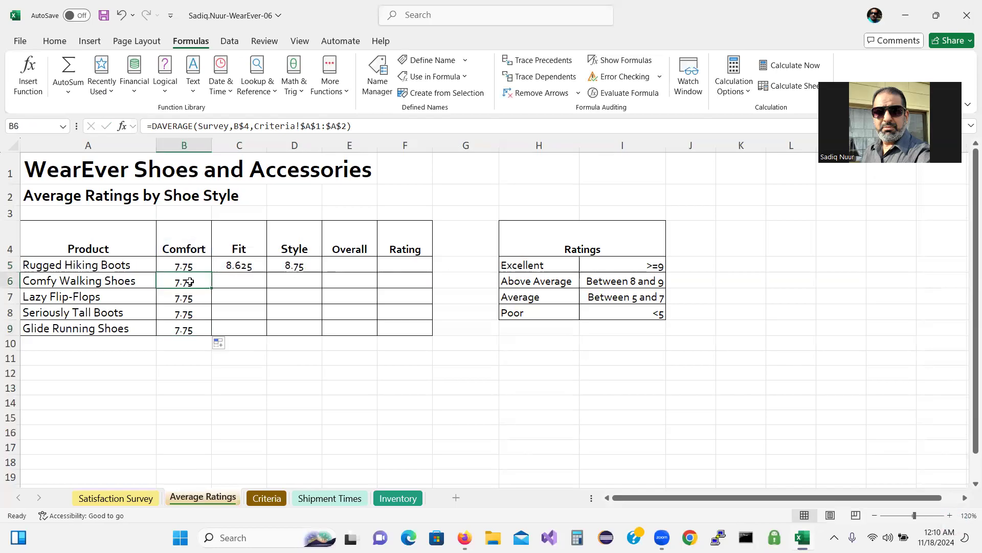
pyautogui.doubleClick(190, 282)
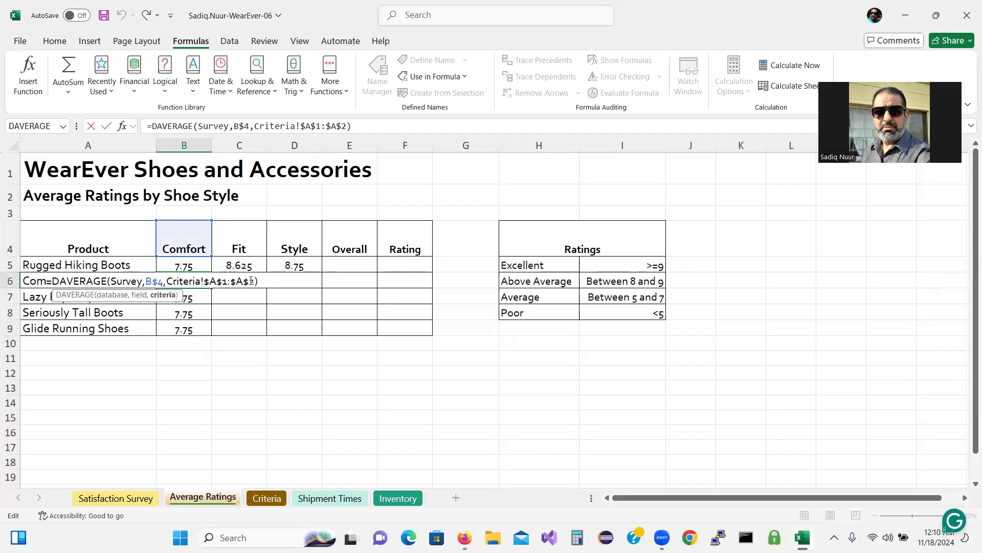
pyautogui.press('Escape')
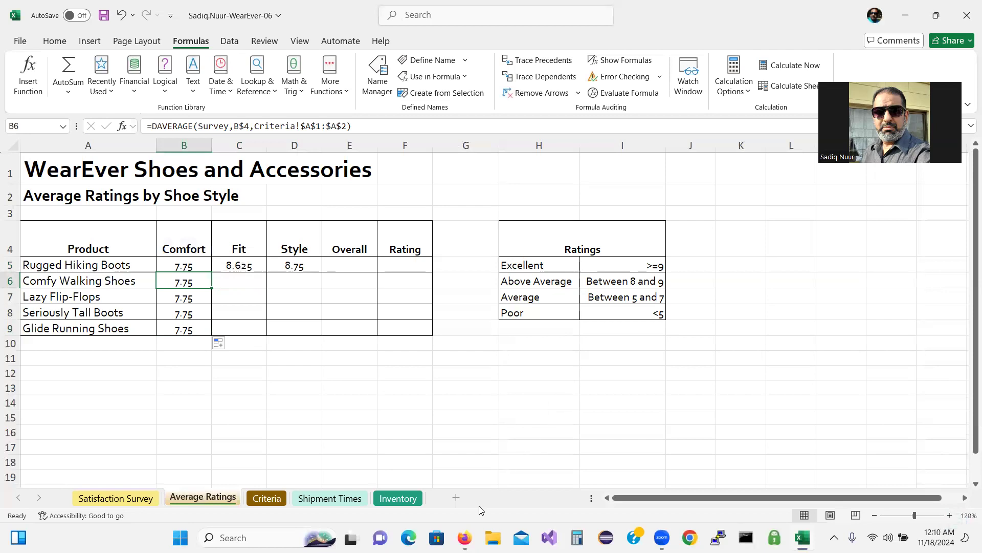
pyautogui.click(464, 537)
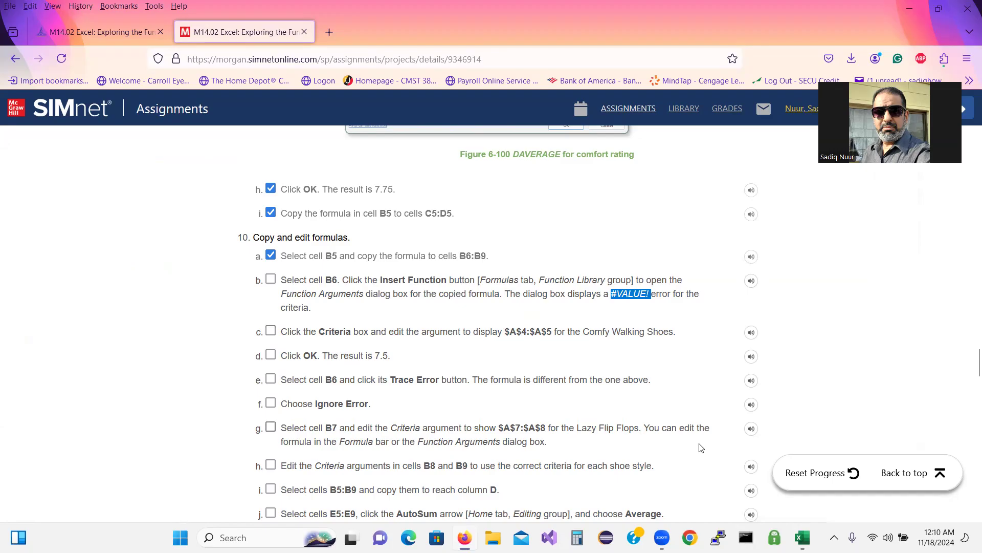
pyautogui.click(802, 537)
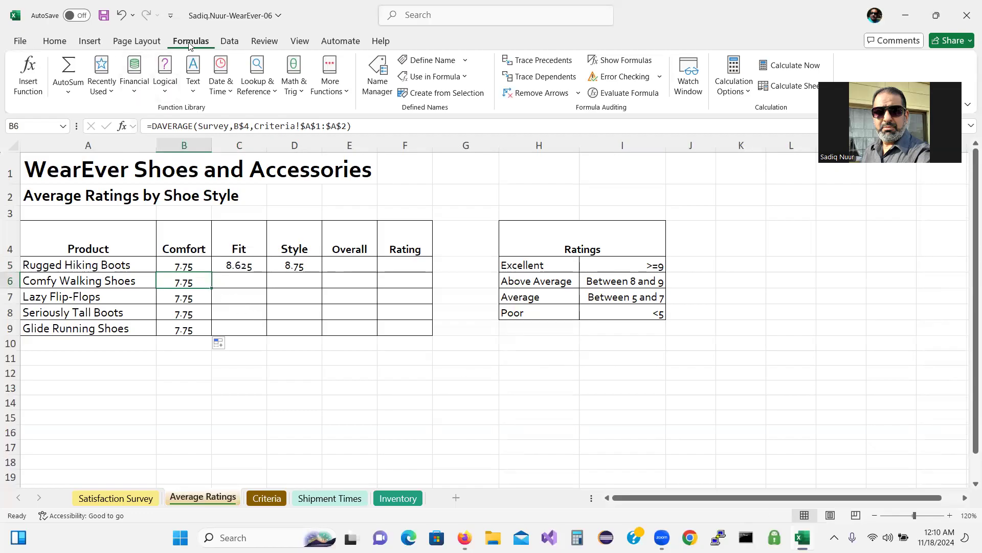
# Edit the DAVERAGE arguments of cell B6 so that Criteria refers to $A$4:$A$5 on the Criteria sheet for Comfy Walking Shoes
pyautogui.click(30, 66)
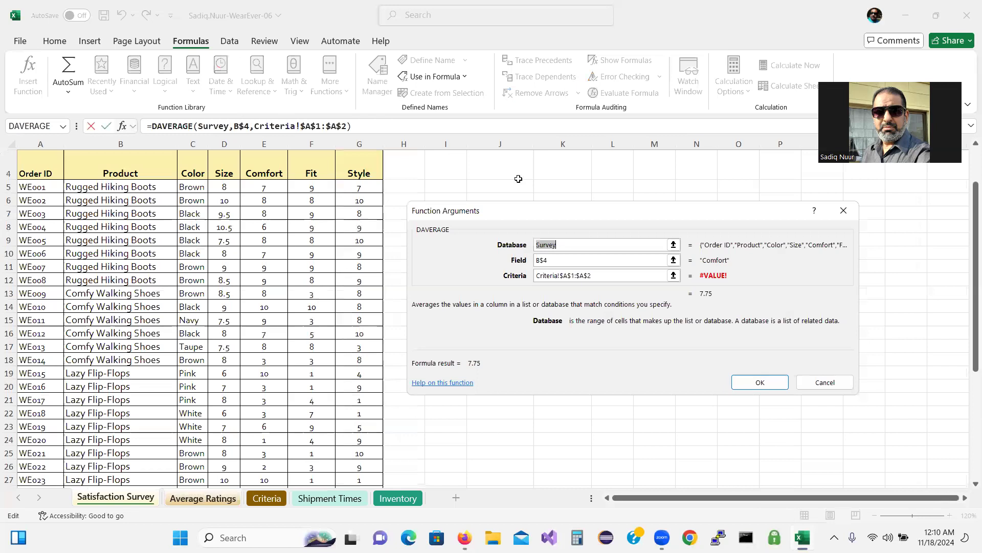
pyautogui.click(610, 275)
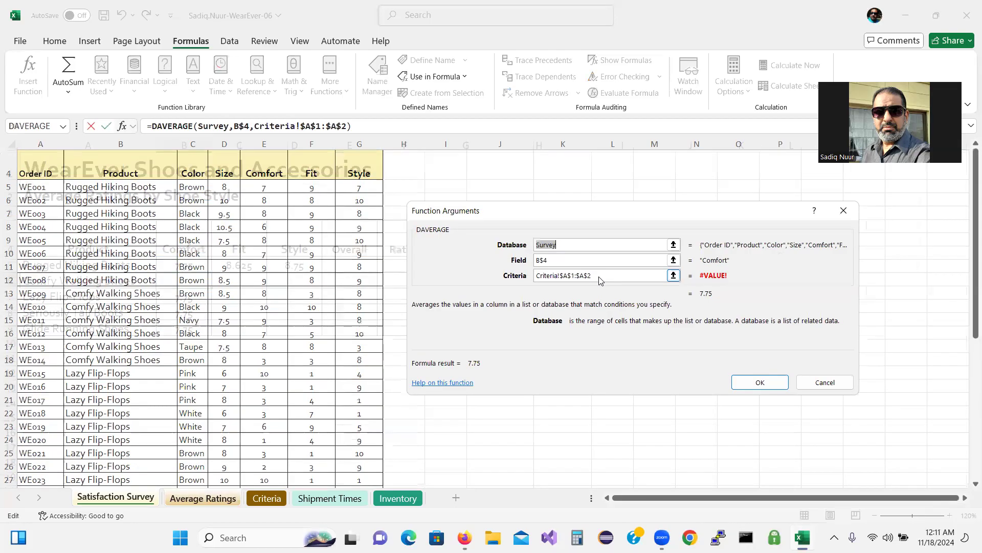
pyautogui.click(600, 277)
pyautogui.moveTo(600, 277); pyautogui.dragTo(539, 273)
pyautogui.press('BackSpace')
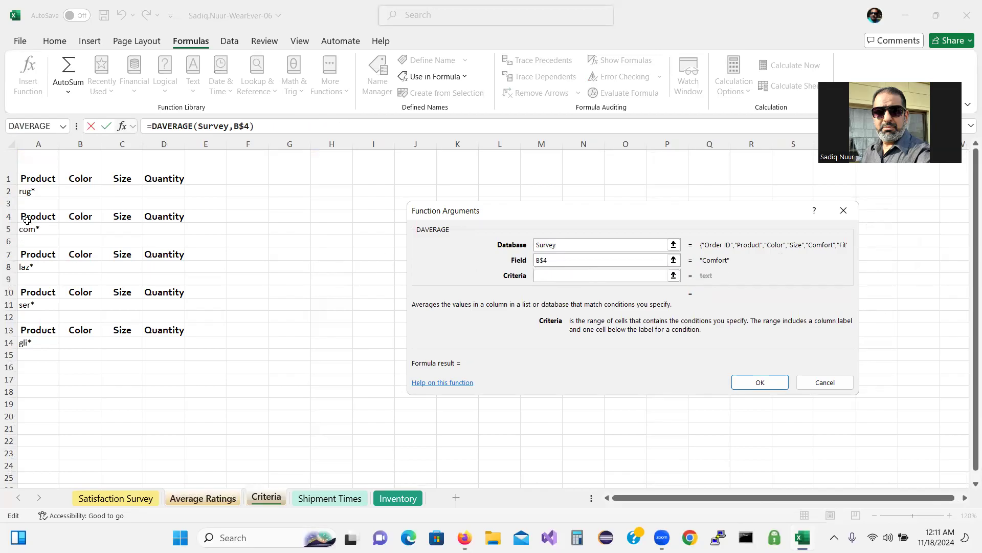
pyautogui.moveTo(29, 218); pyautogui.dragTo(29, 231)
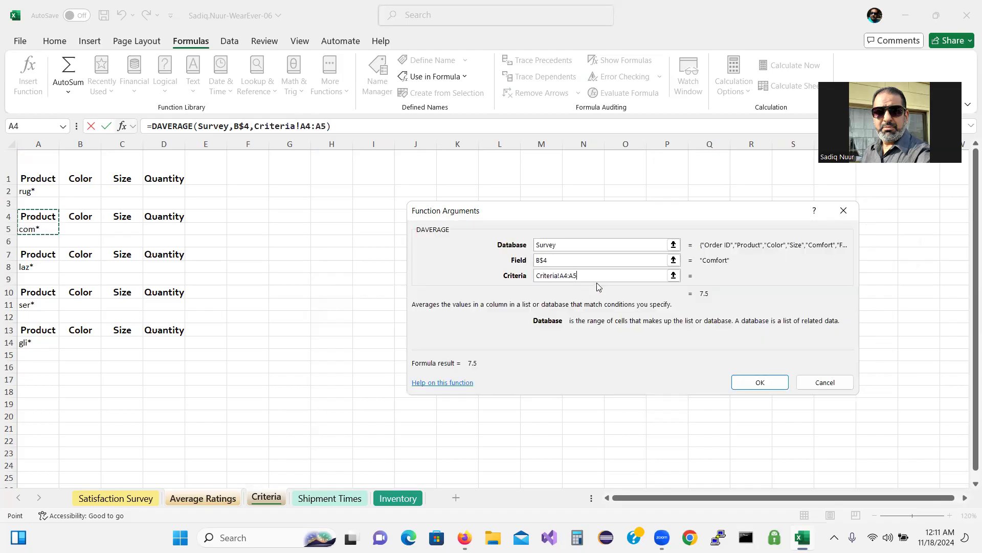
pyautogui.press('F4')
pyautogui.press('ctrl')
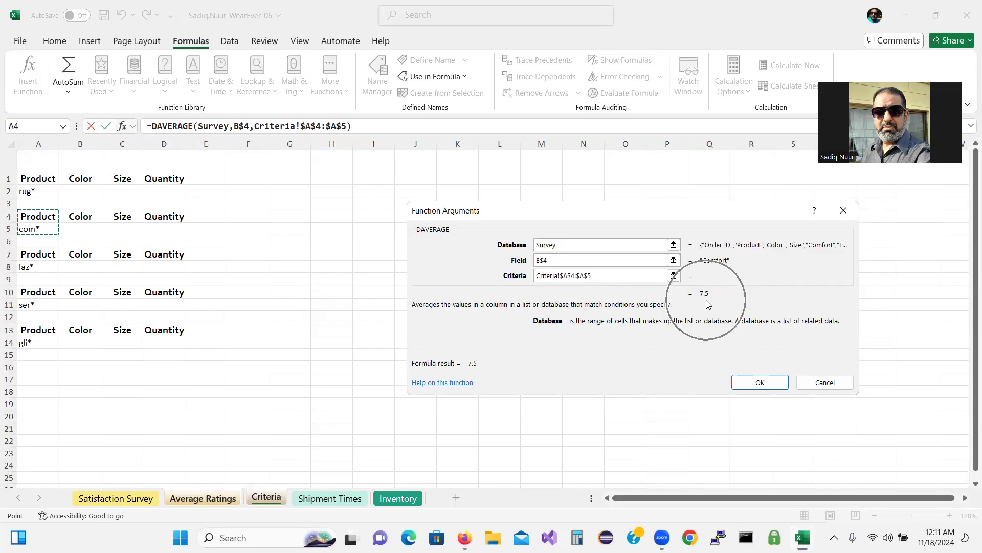
pyautogui.click(753, 384)
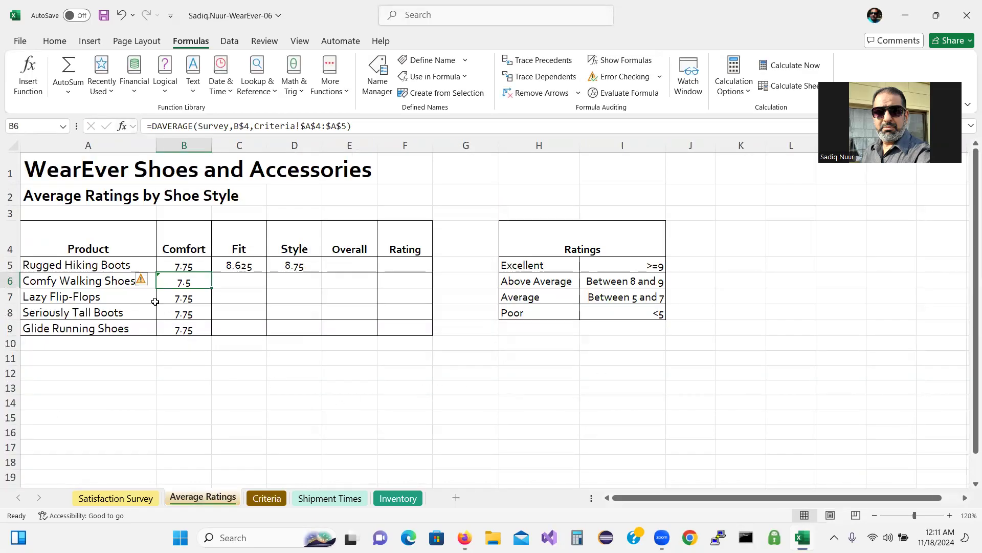
# Ignore the inconsistent formula error on cell B6, and select cell B7
pyautogui.click(153, 281)
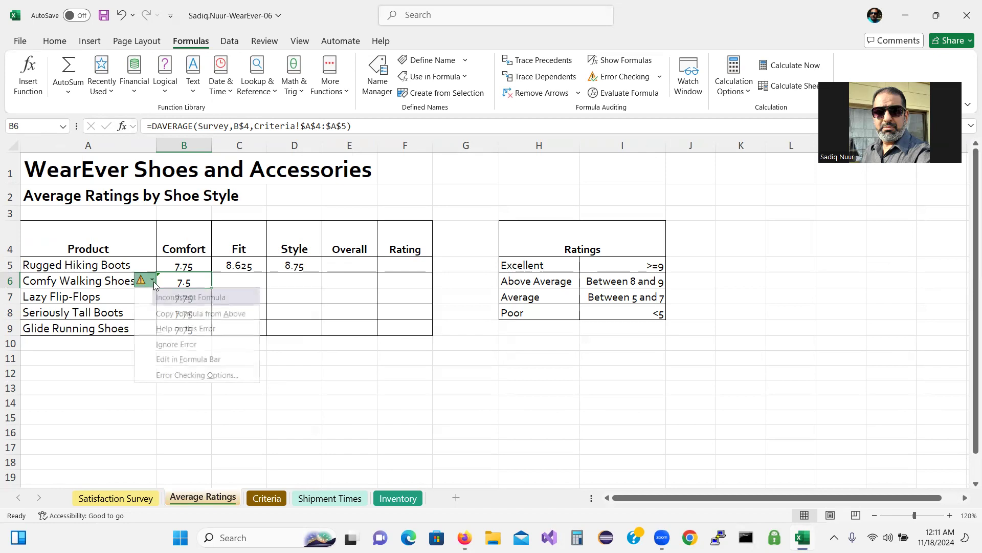
pyautogui.click(165, 343)
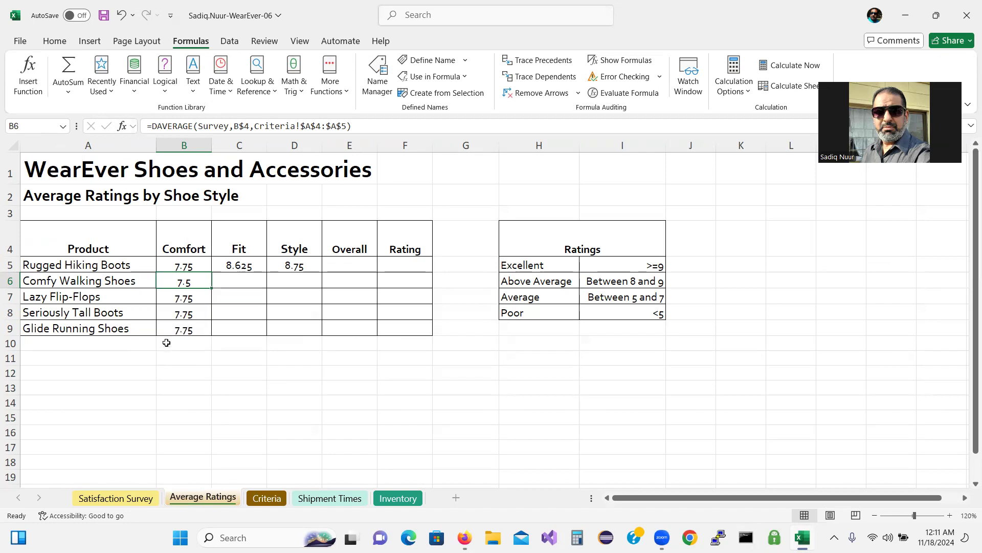
pyautogui.click(191, 299)
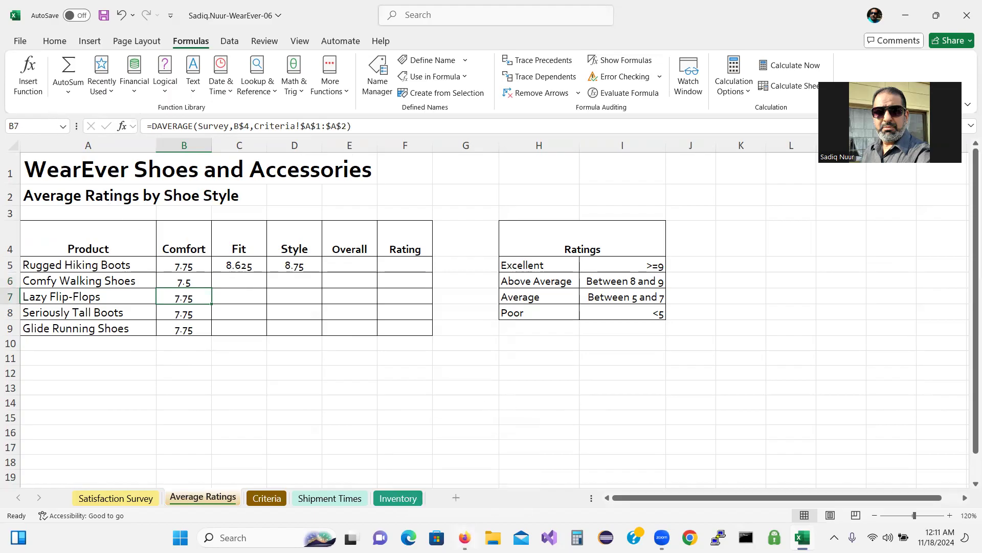
# Switch to the SIMnet instructions and mark steps 10b through 10f as completed
pyautogui.click(464, 538)
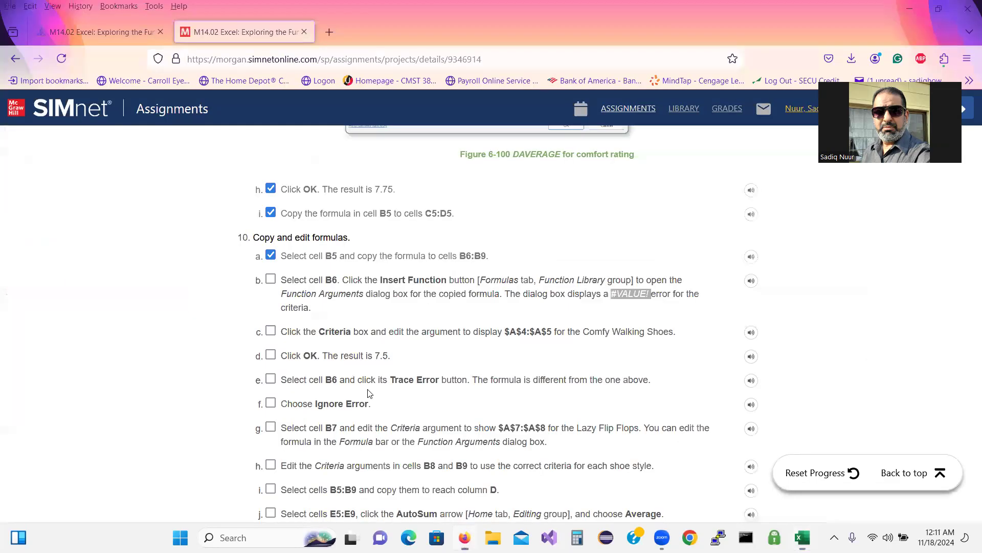
pyautogui.click(271, 331)
pyautogui.click(272, 356)
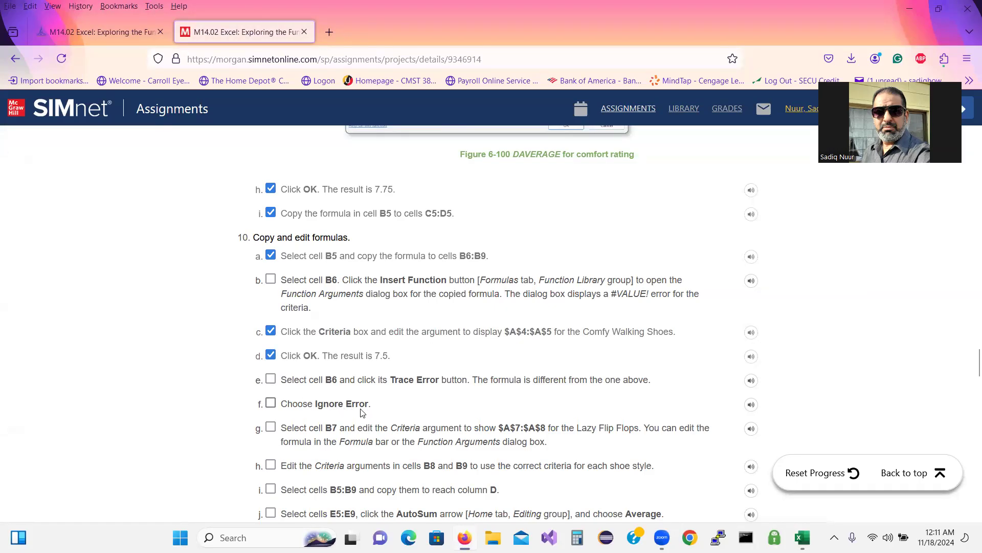
pyautogui.click(270, 378)
pyautogui.click(271, 403)
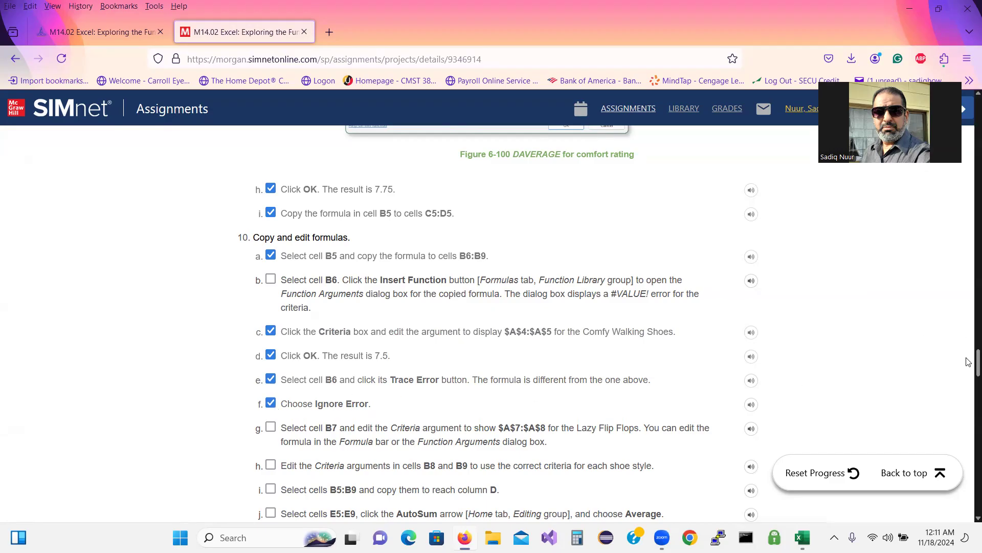
pyautogui.scroll(-3, 546, 263)
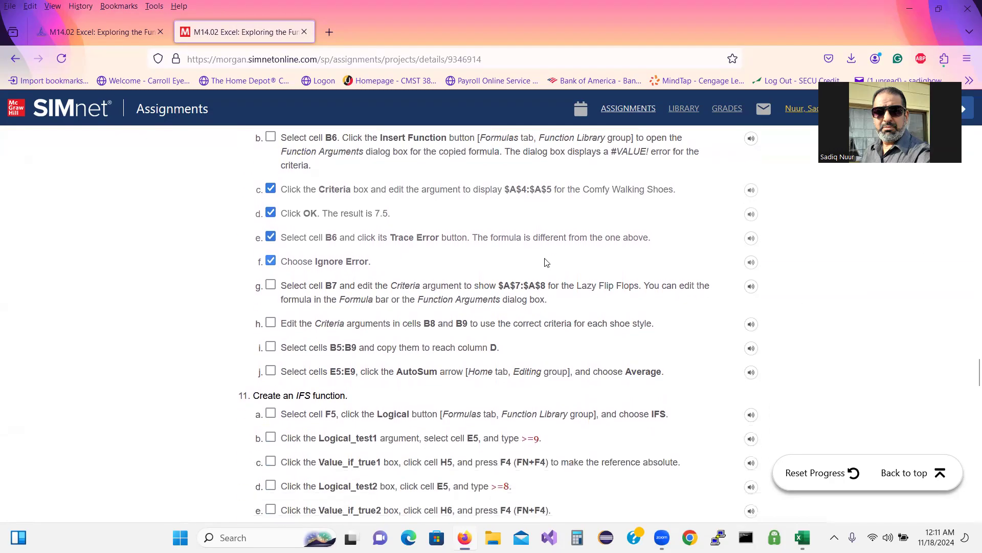
pyautogui.click(271, 139)
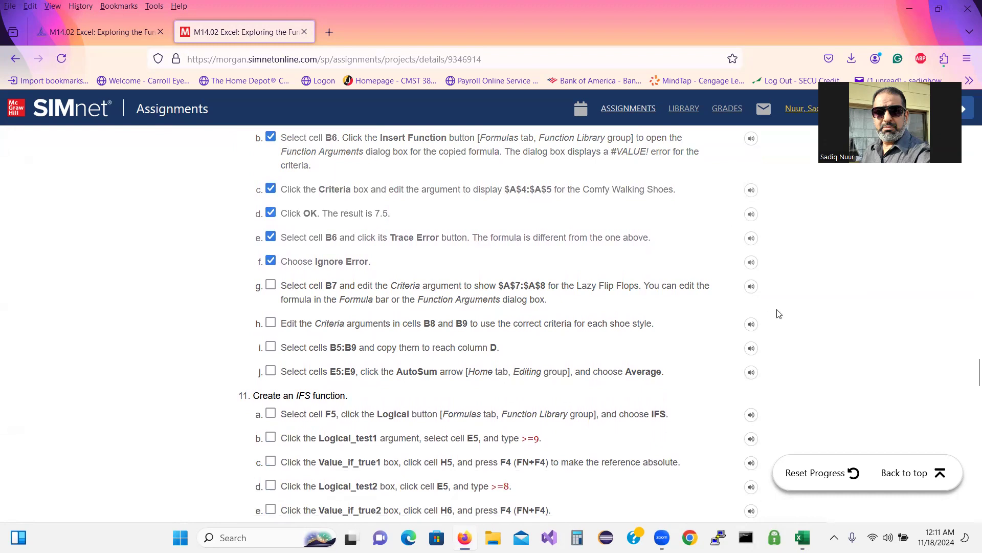
# Switch to the Excel workbook and edit cell B7's DAVERAGE Criteria argument to $A$7:$A$8 on the Criteria sheet for Lazy Flip-Flops
pyautogui.scroll(-2, 969, 374)
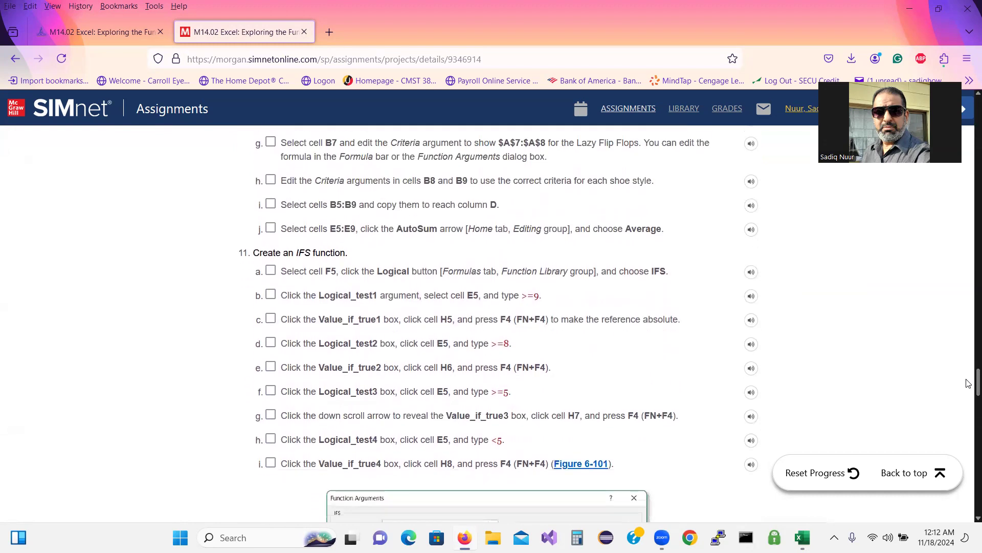
pyautogui.scroll(-1, 969, 380)
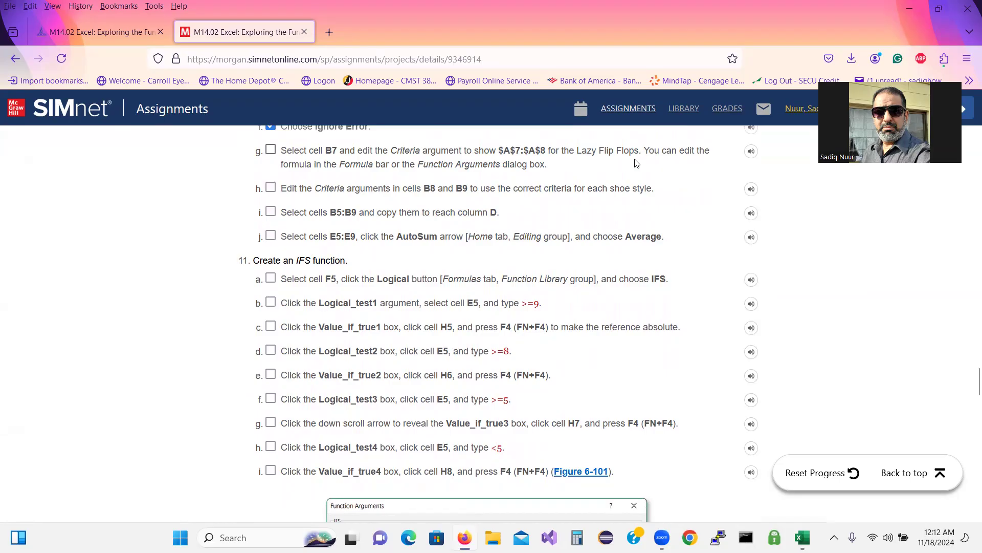
pyautogui.moveTo(802, 537)
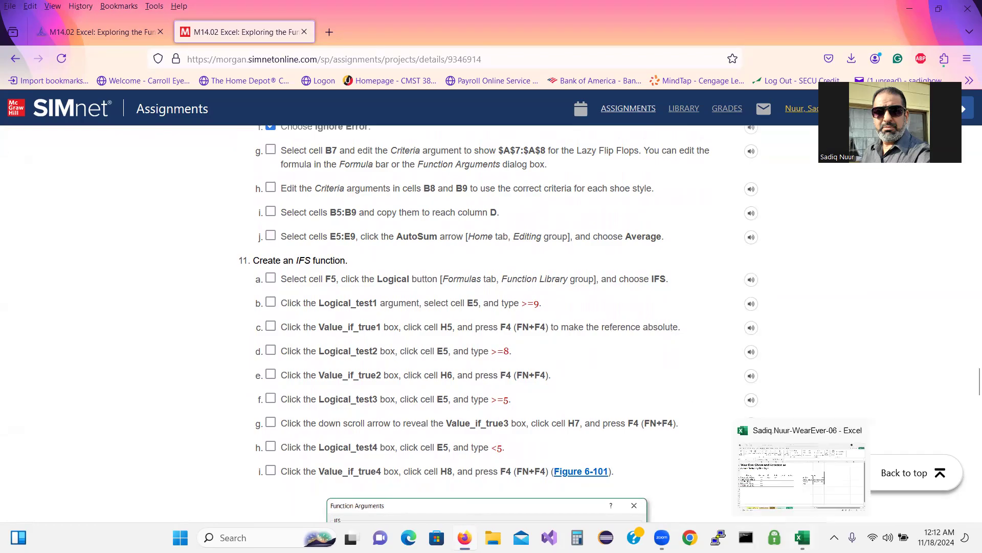
pyautogui.click(801, 476)
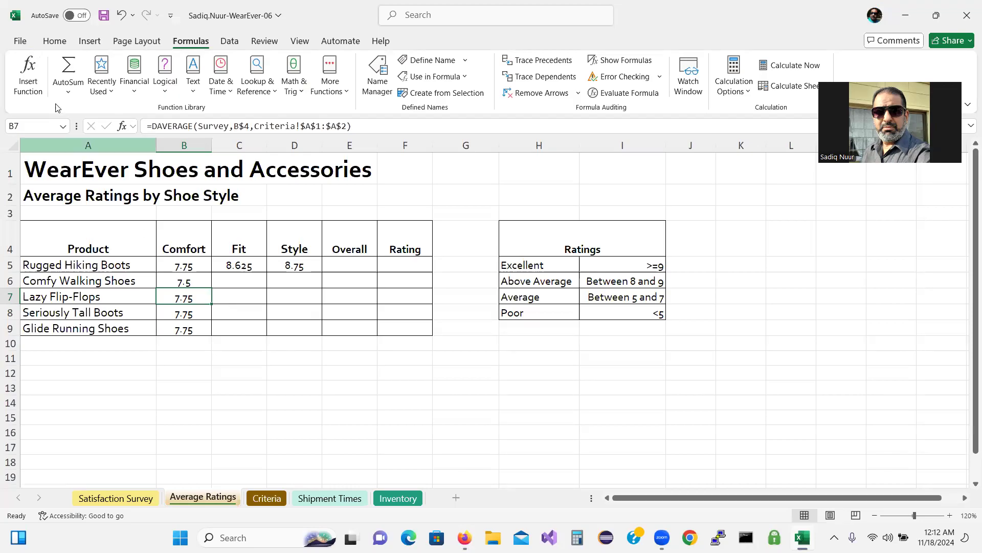
pyautogui.click(28, 74)
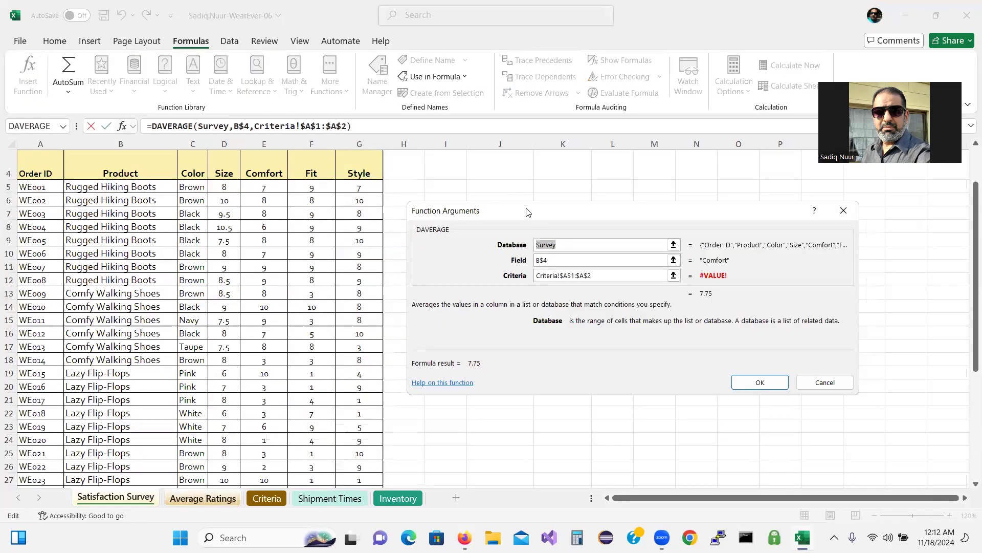
pyautogui.moveTo(527, 212); pyautogui.dragTo(528, 199)
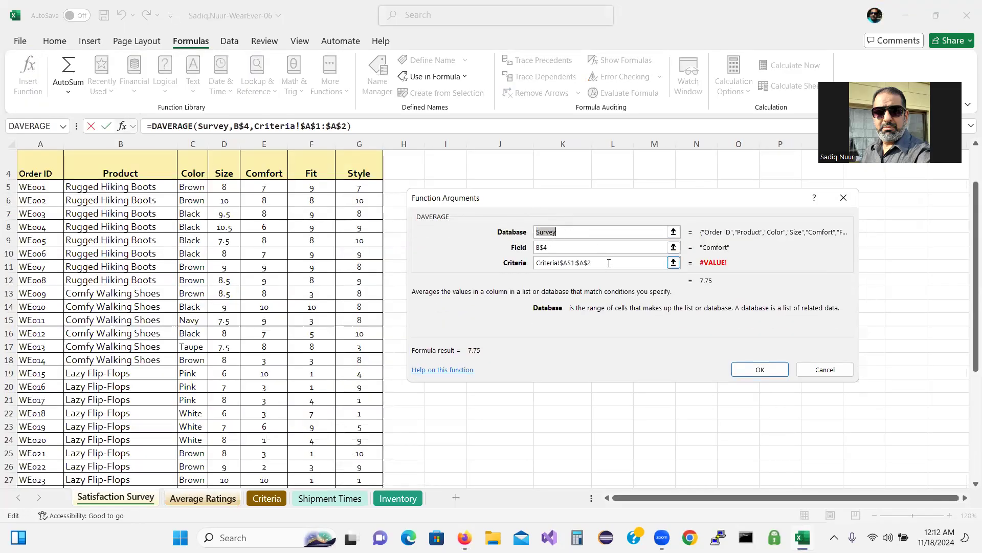
pyautogui.click(609, 262)
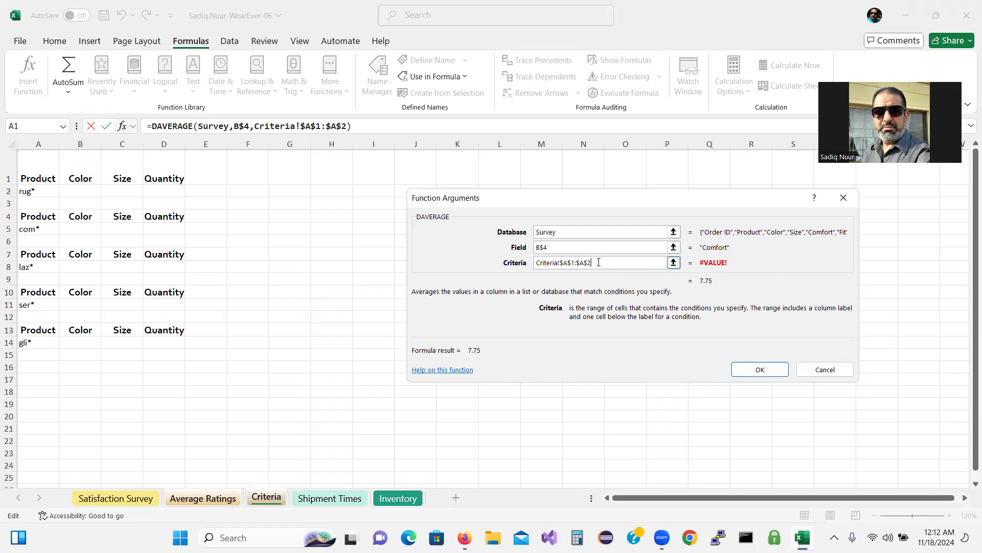
pyautogui.moveTo(599, 263); pyautogui.dragTo(530, 267)
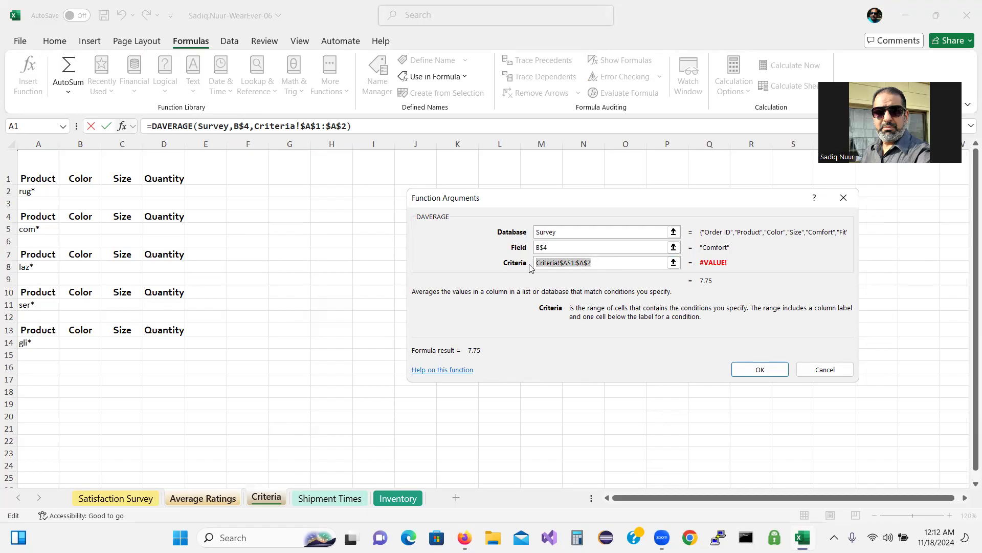
pyautogui.press('BackSpace')
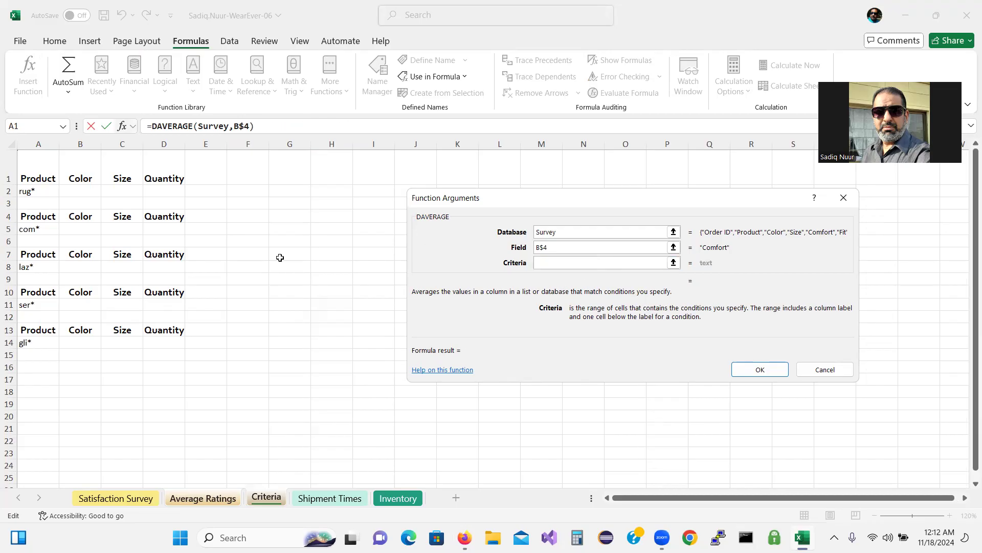
pyautogui.moveTo(31, 256); pyautogui.dragTo(36, 268)
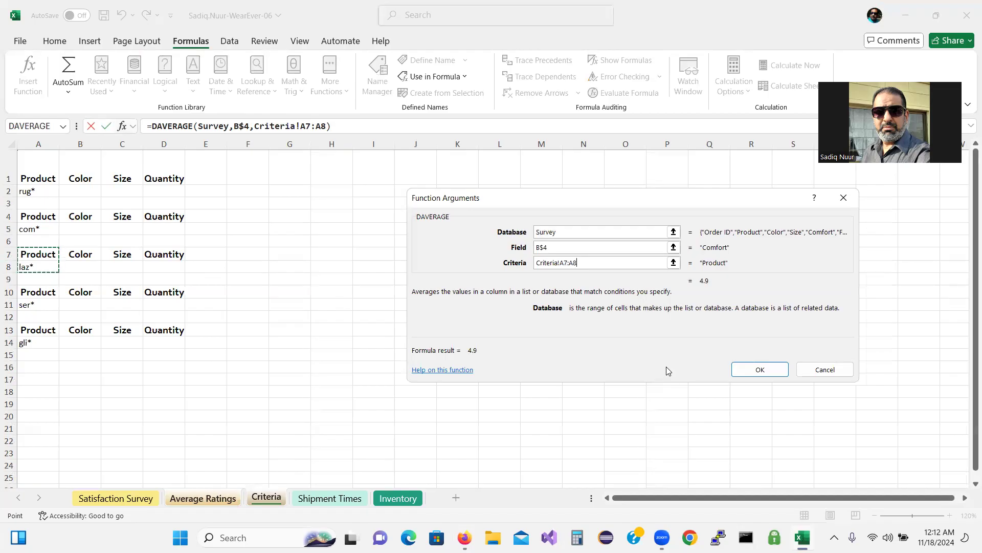
pyautogui.press('F4')
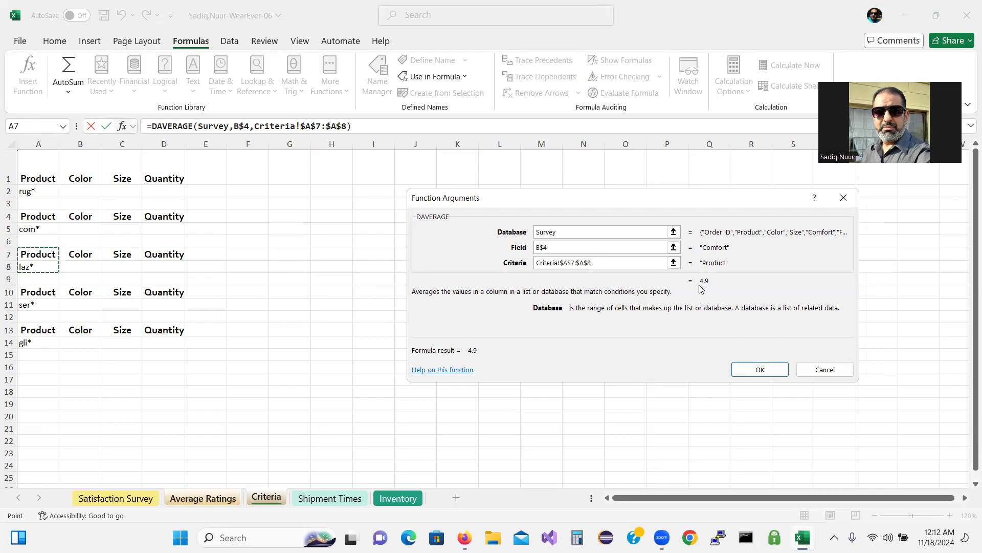
pyautogui.press('ctrl')
pyautogui.press('ctrl')
pyautogui.press('ctrl')
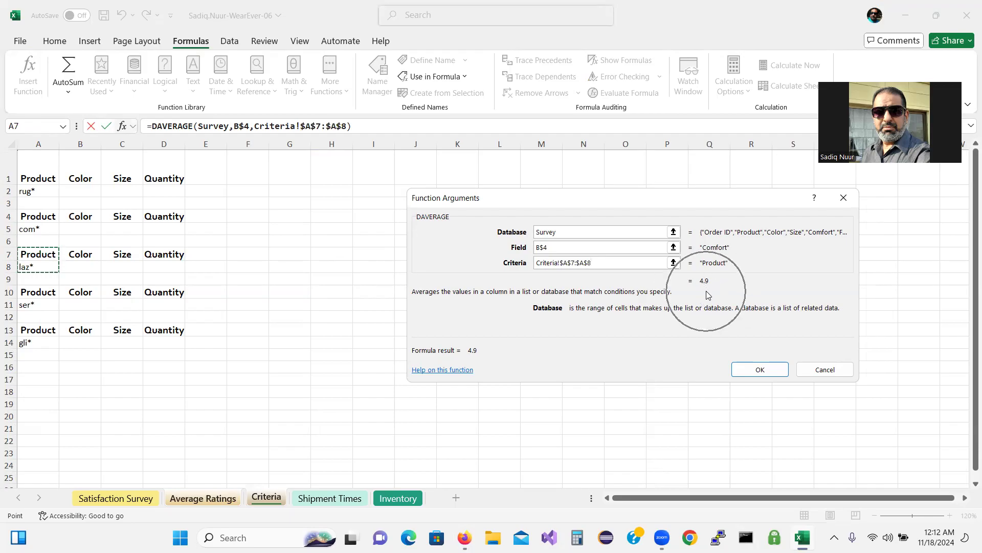
pyautogui.click(753, 369)
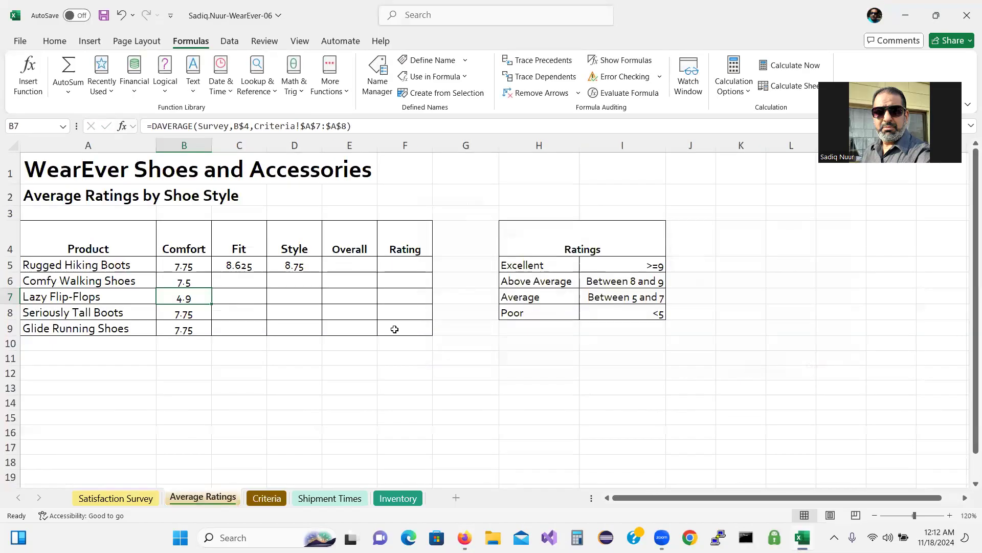
# Edit the DAVERAGE arguments of cell B8 so that Criteria refers to $A$10:$A$11 on the Criteria sheet for Seriously Tall Boots
pyautogui.click(187, 315)
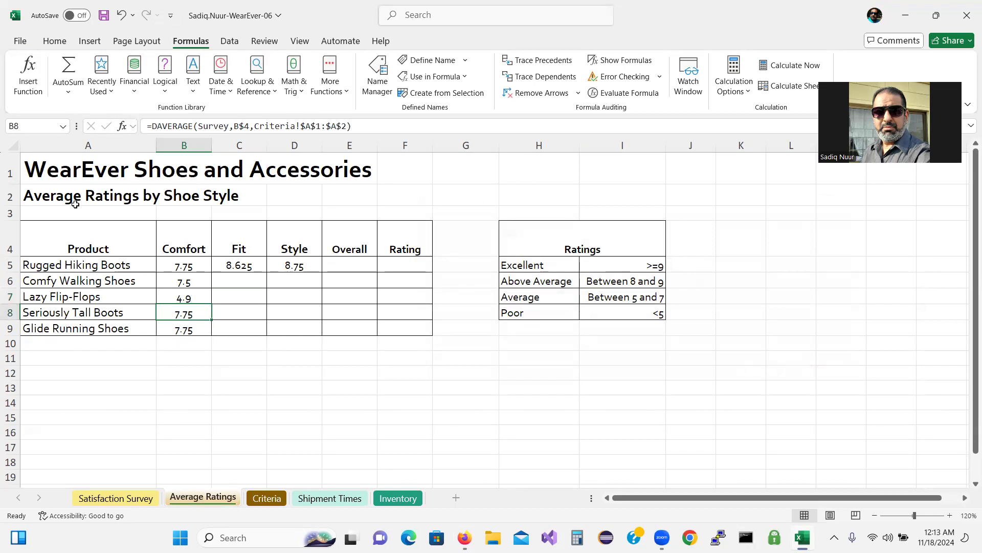
pyautogui.click(28, 67)
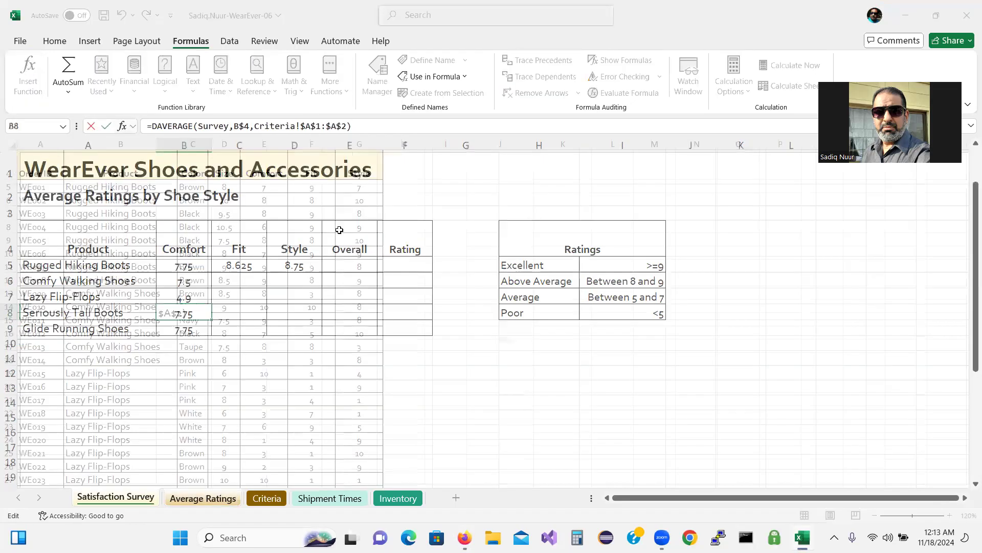
pyautogui.click(606, 261)
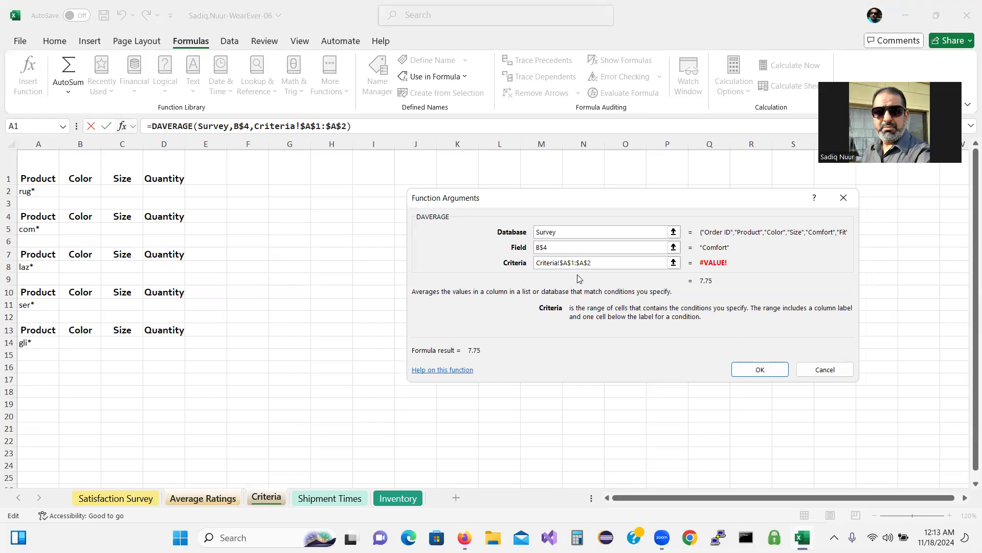
pyautogui.moveTo(599, 263); pyautogui.dragTo(458, 270)
pyautogui.press('Delete')
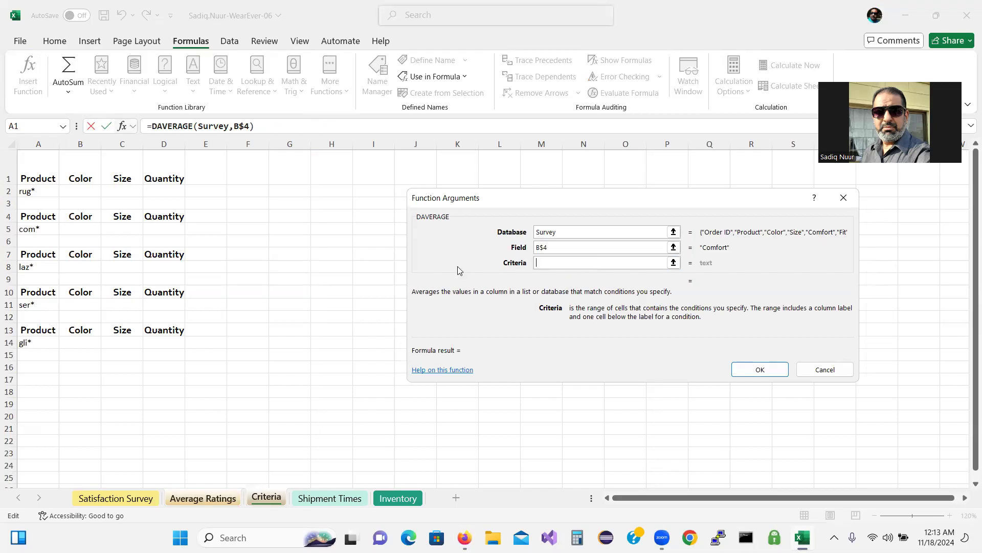
pyautogui.moveTo(33, 292); pyautogui.dragTo(36, 306)
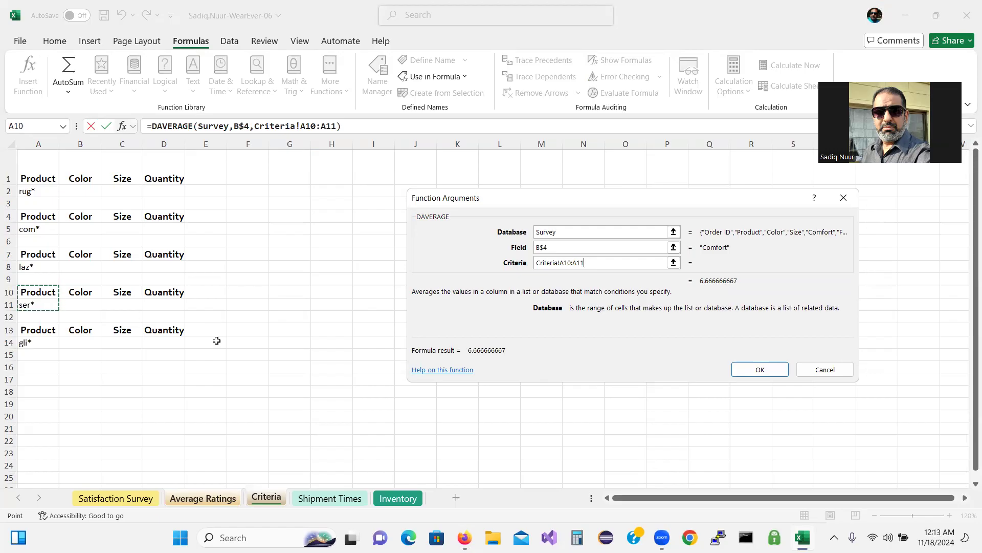
pyautogui.press('F4')
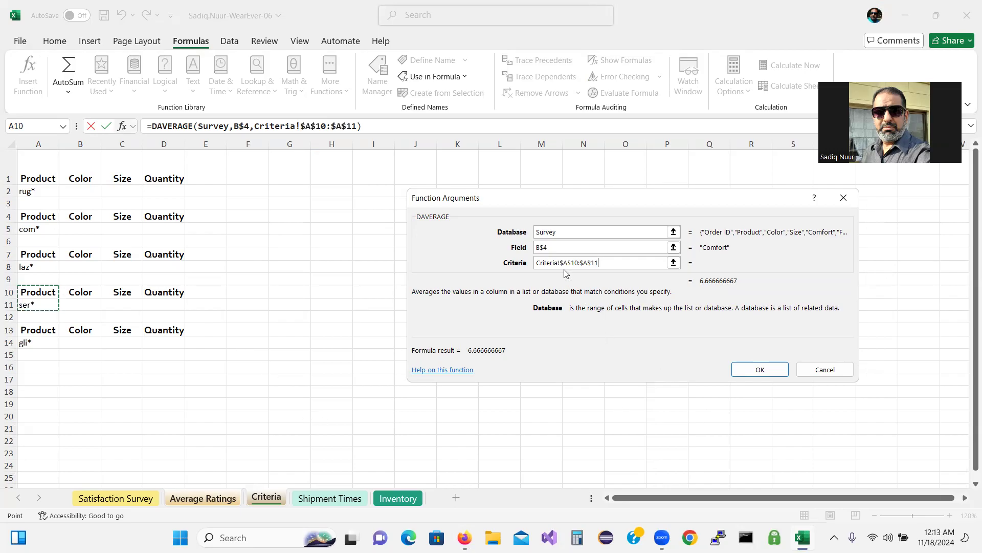
pyautogui.click(761, 375)
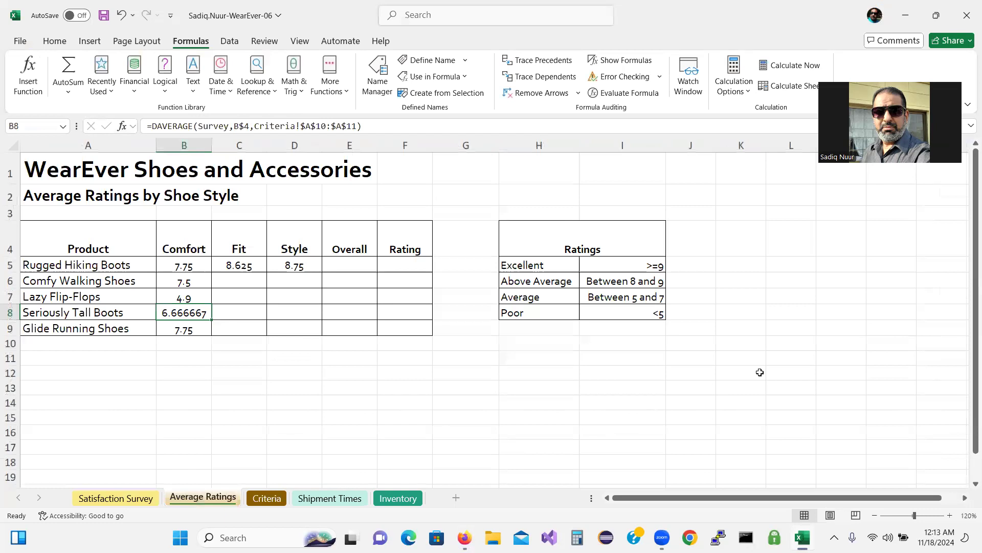
# Edit the DAVERAGE arguments of cell B9 so that Criteria refers to $A$13:$A$14 on the Criteria sheet for Glide Running Shoes
pyautogui.click(192, 330)
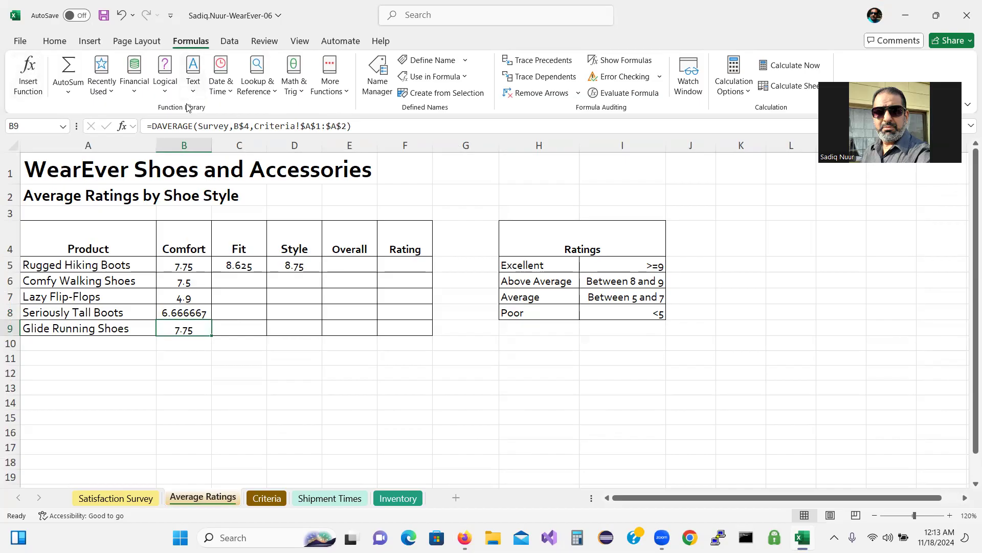
pyautogui.click(26, 69)
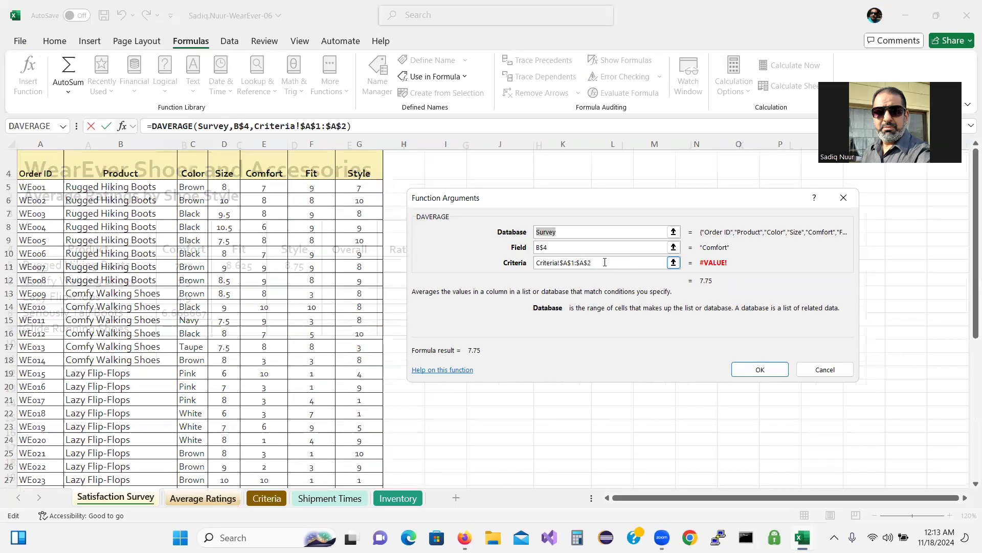
pyautogui.moveTo(605, 262); pyautogui.dragTo(528, 265)
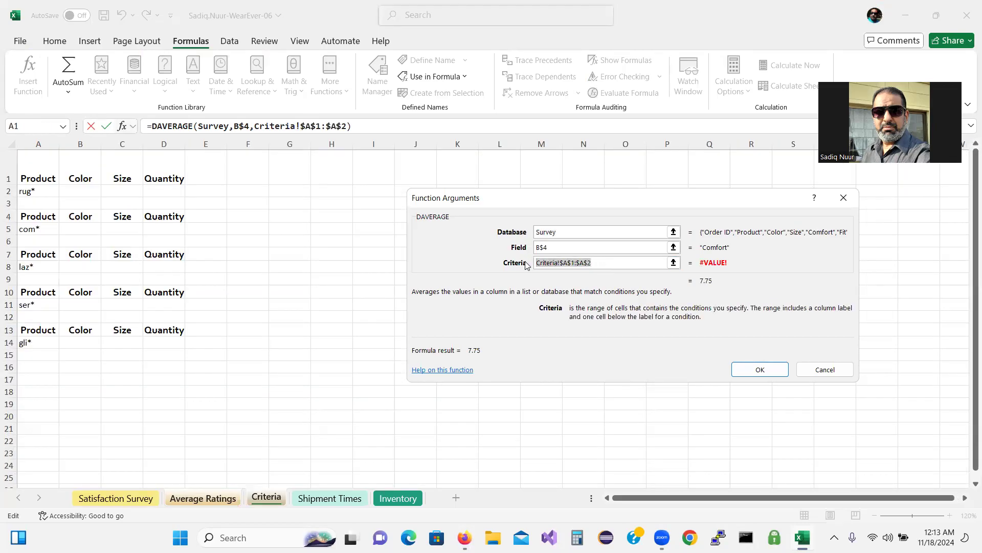
pyautogui.press('BackSpace')
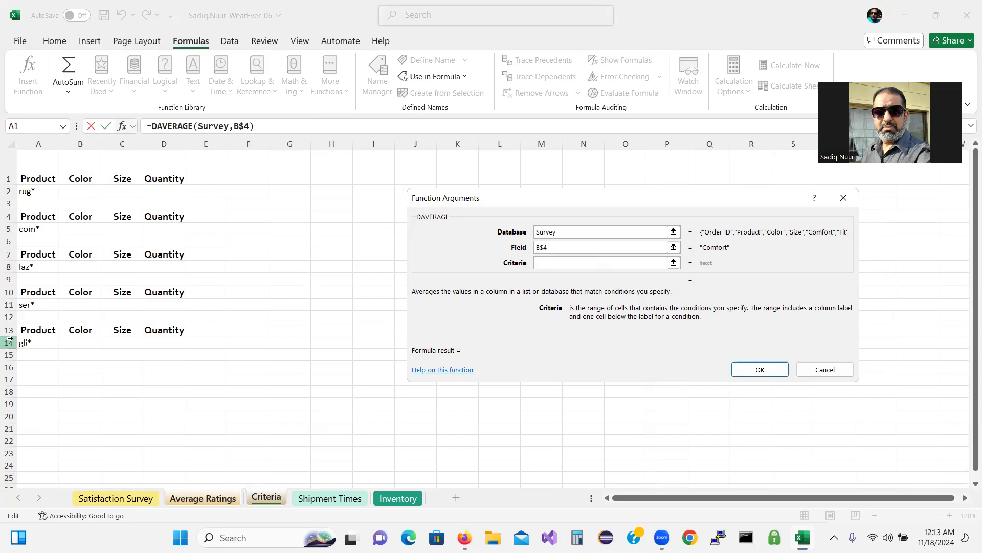
pyautogui.click(29, 332)
pyautogui.moveTo(28, 332); pyautogui.dragTo(27, 341)
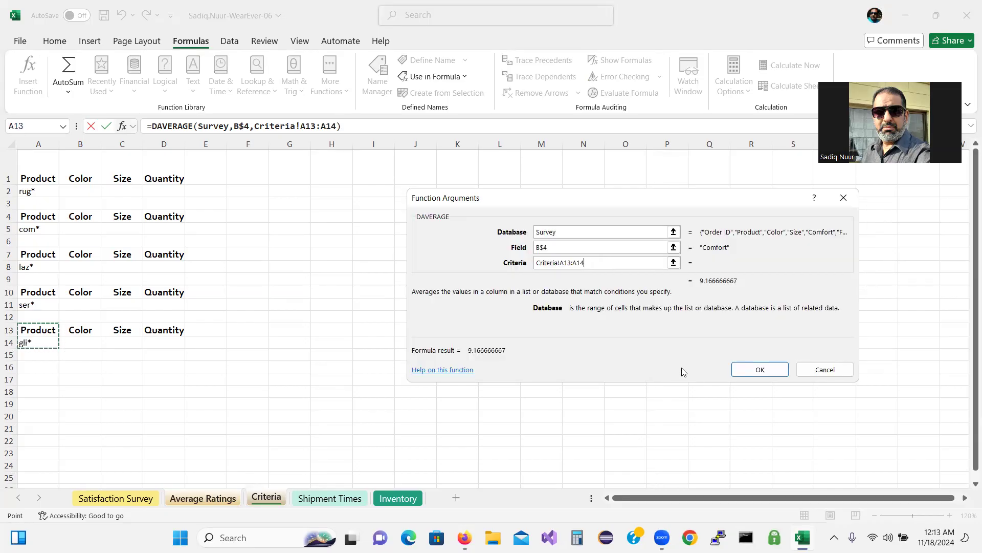
pyautogui.press('F4')
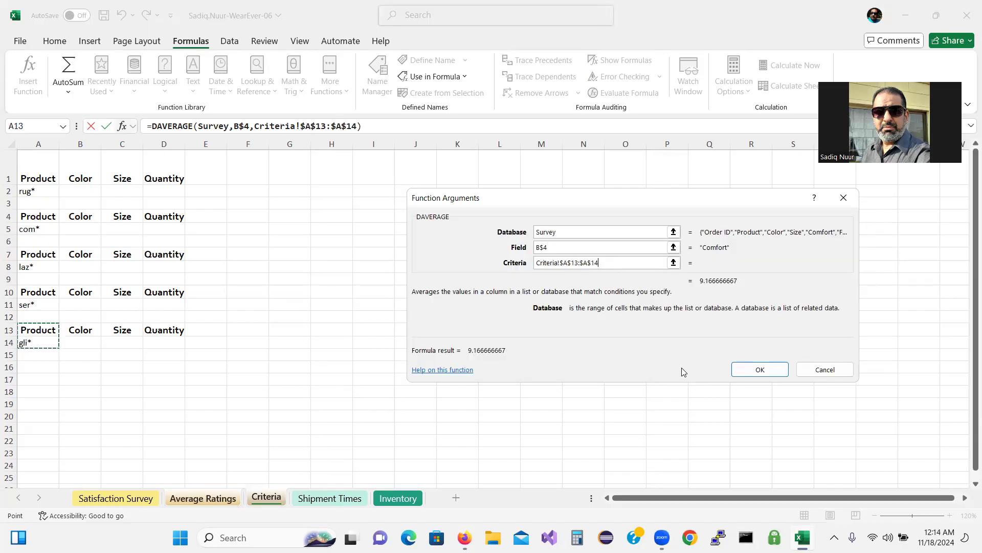
pyautogui.click(760, 370)
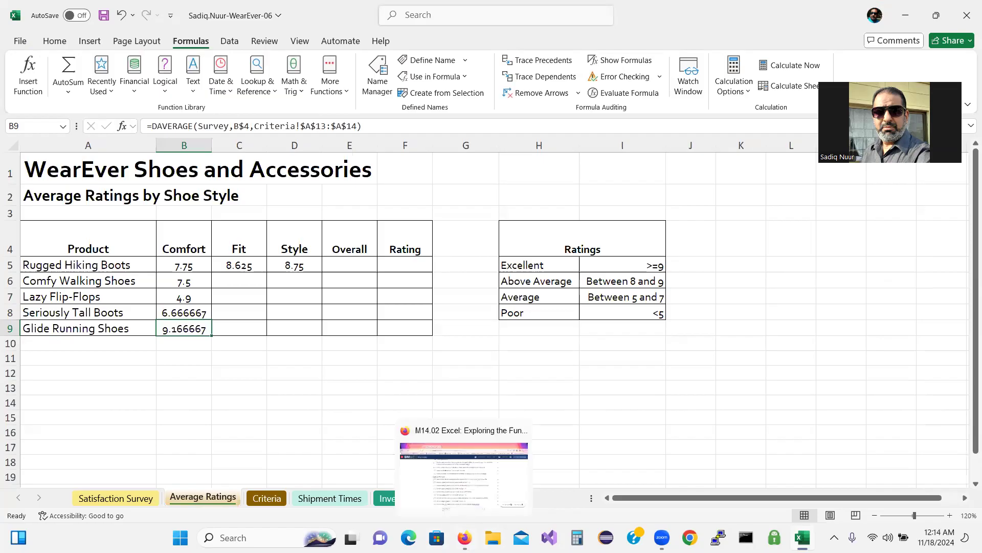
# Switch to the SIMnet instructions and mark steps 10g, 10h and 10i as completed
pyautogui.click(464, 537)
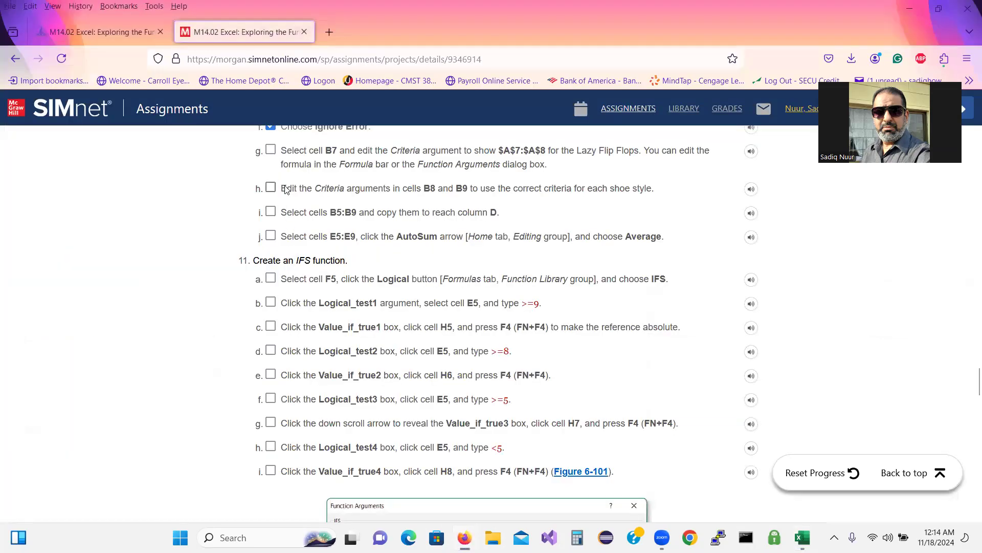
pyautogui.click(271, 149)
pyautogui.click(271, 189)
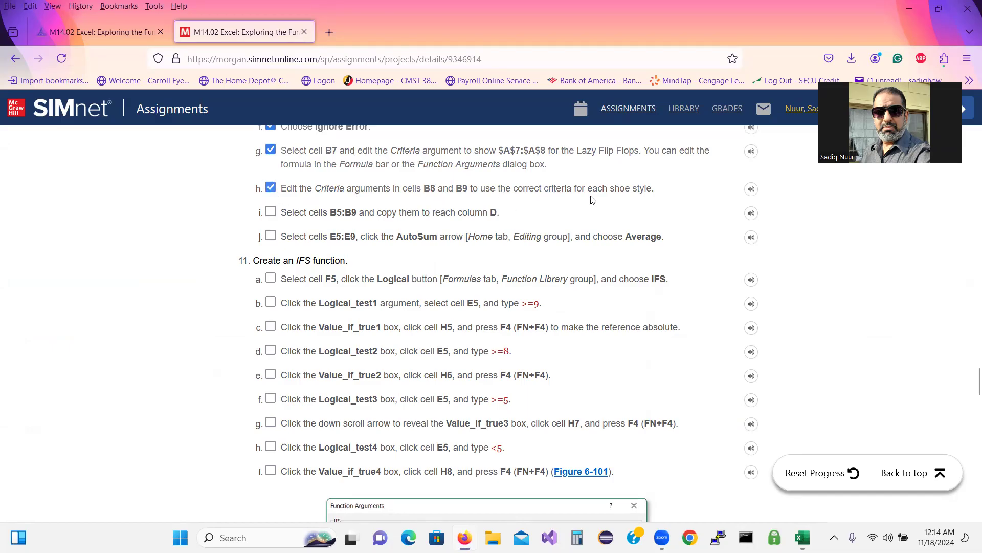
pyautogui.click(271, 212)
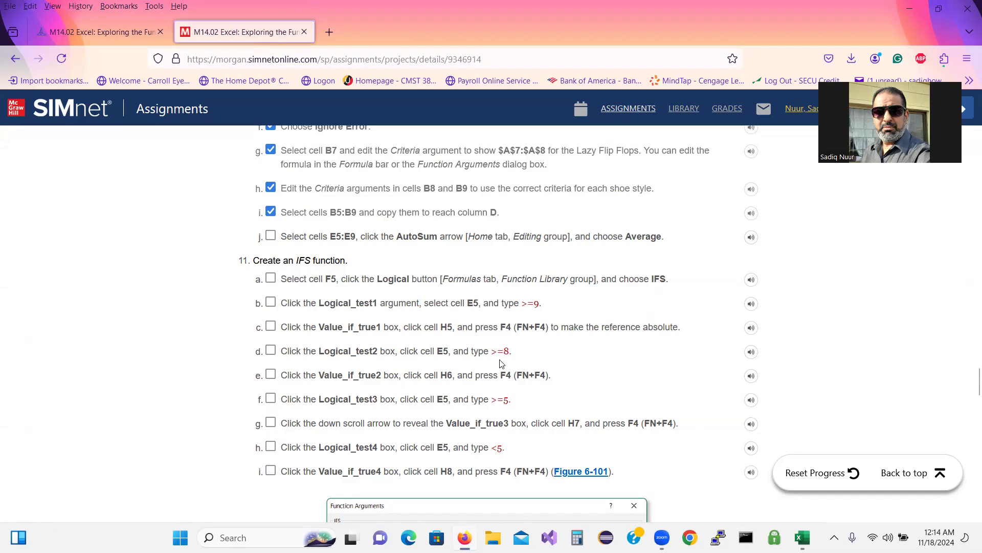
# Switch back to the Excel workbook, copy the formulas in B5:B9 across to column D, and select cell E5
pyautogui.moveTo(802, 537)
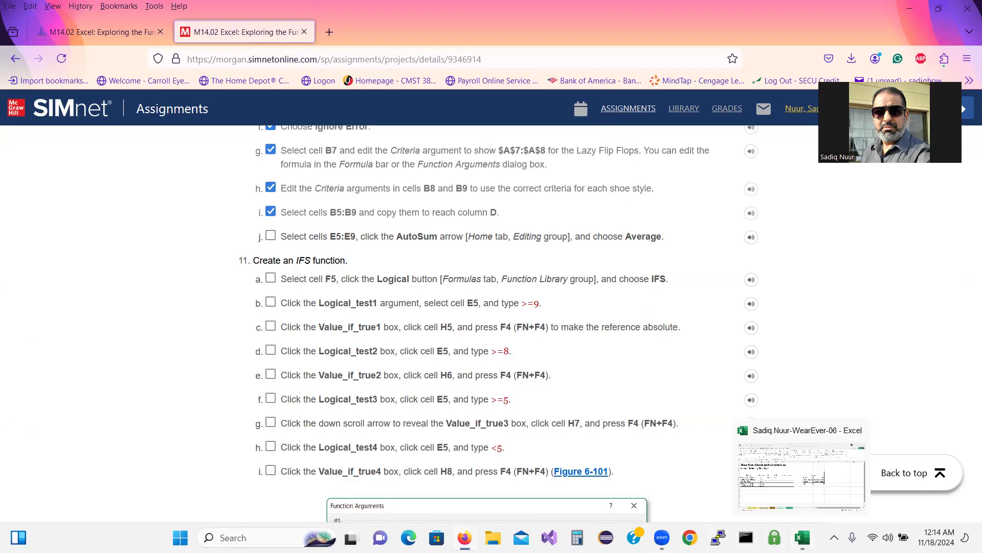
pyautogui.click(802, 476)
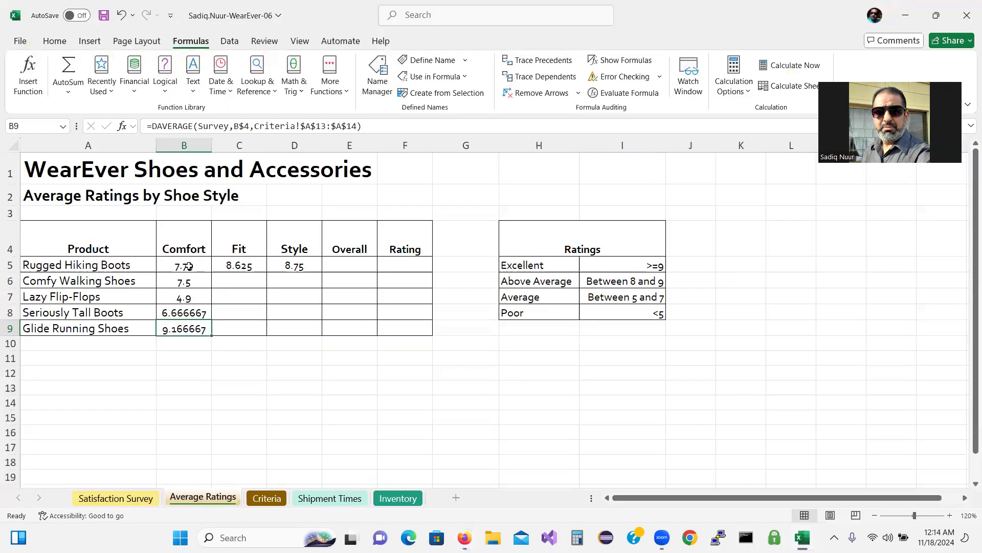
pyautogui.moveTo(189, 266); pyautogui.dragTo(194, 324)
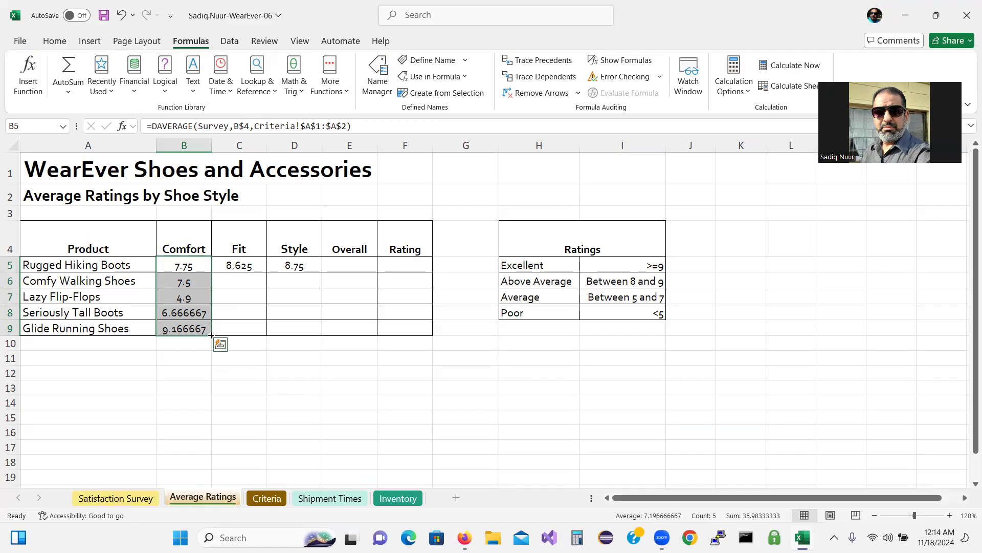
pyautogui.moveTo(211, 335); pyautogui.dragTo(307, 334)
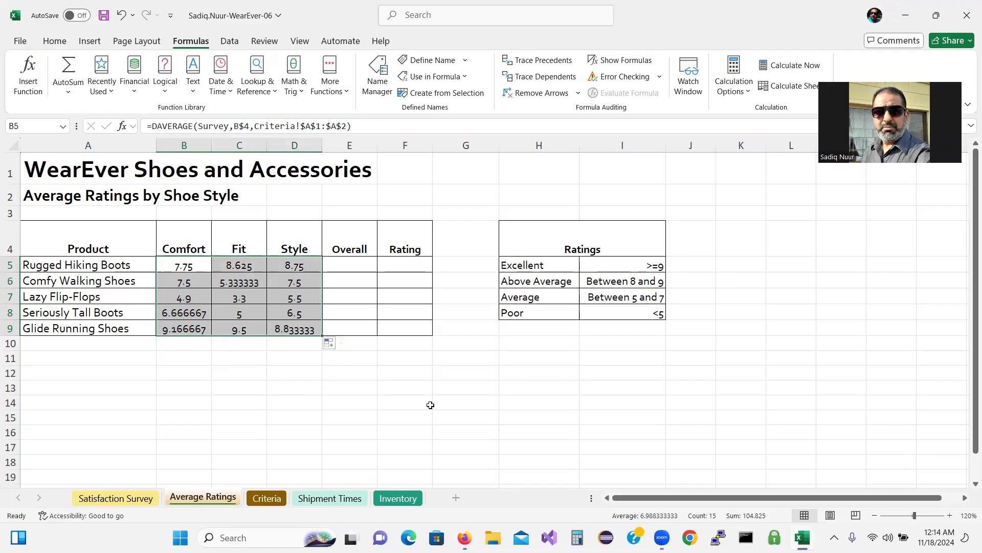
pyautogui.click(360, 265)
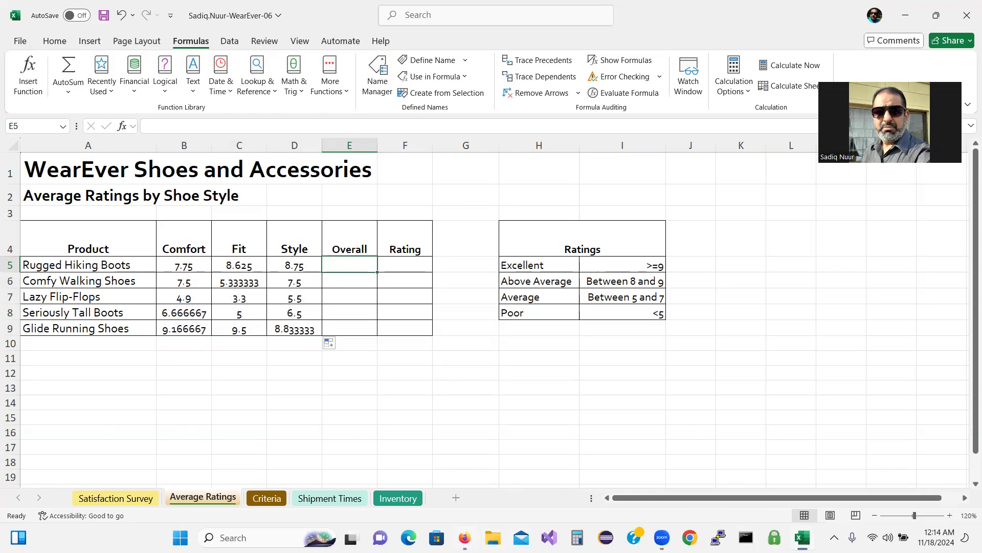
# Switch to the SIMnet instructions and mark step 10j as completed, leaving step 11e unmarked
pyautogui.click(464, 538)
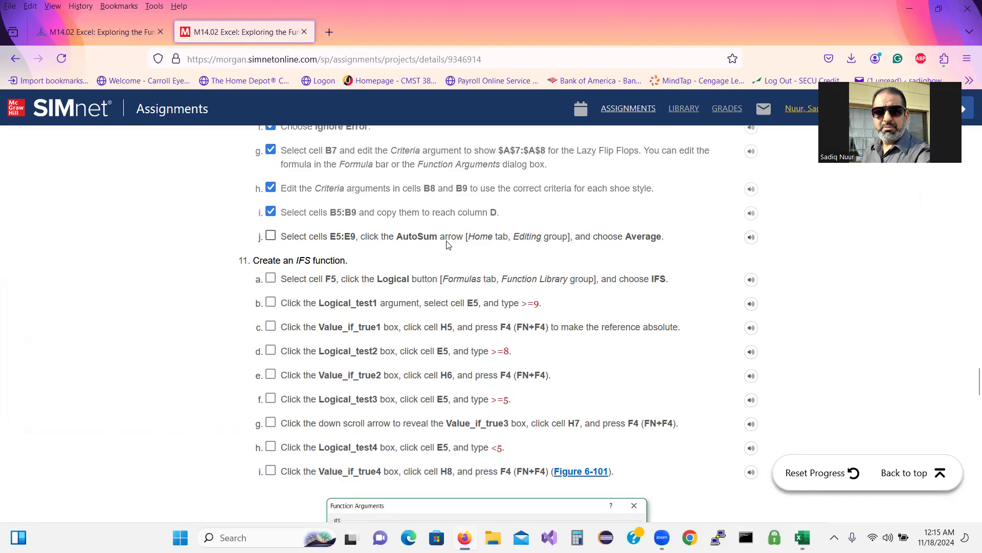
pyautogui.click(663, 241)
pyautogui.moveTo(663, 240); pyautogui.dragTo(702, 373)
pyautogui.click(702, 373)
pyautogui.click(703, 237)
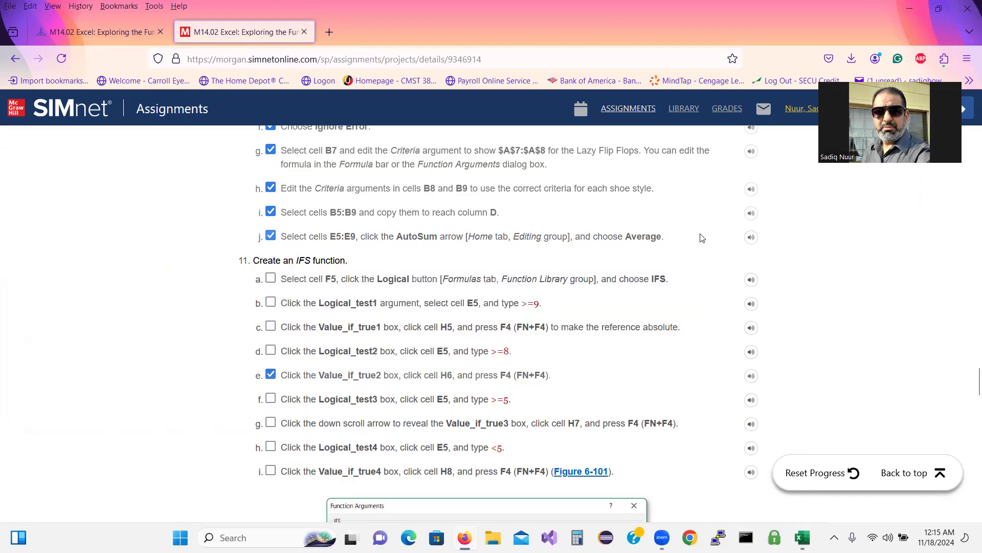
pyautogui.click(272, 238)
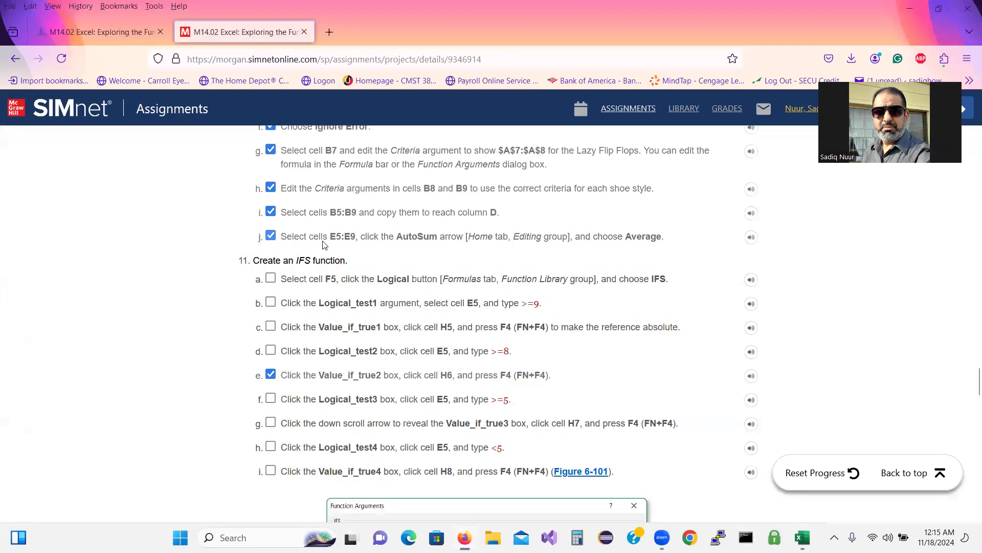
pyautogui.click(271, 374)
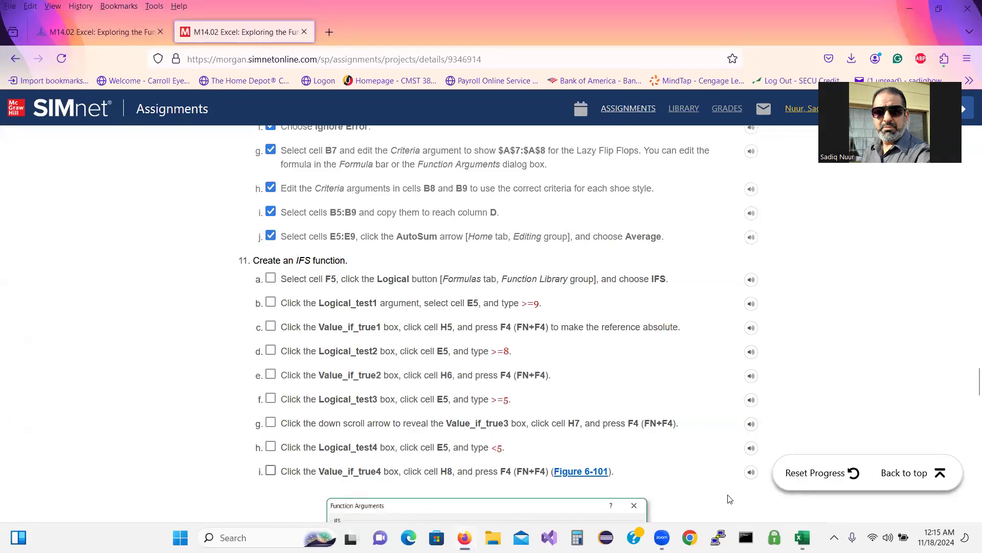
# Switch back to the Excel workbook and fill the Overall cells E5:E9 with the AutoSum Average function
pyautogui.click(803, 535)
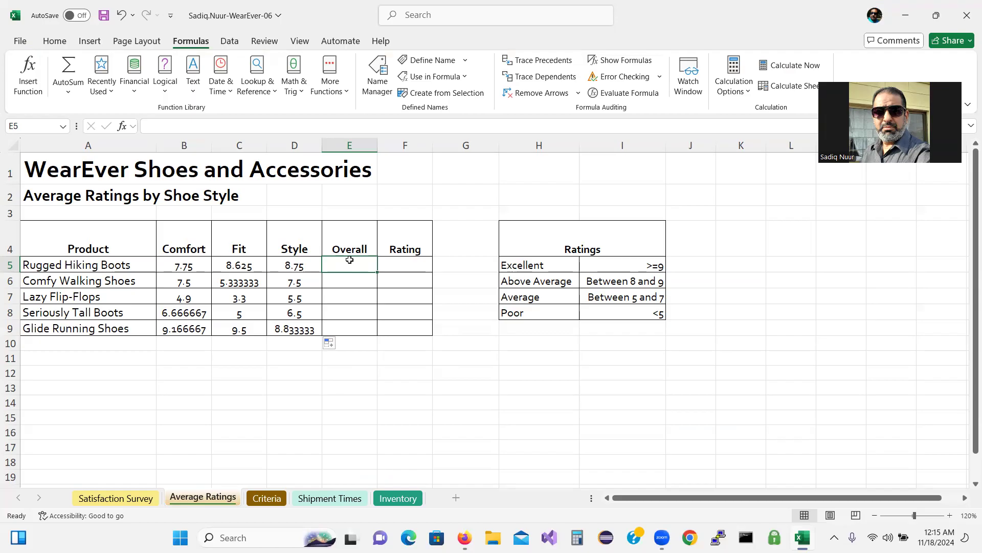
pyautogui.moveTo(349, 260); pyautogui.dragTo(351, 332)
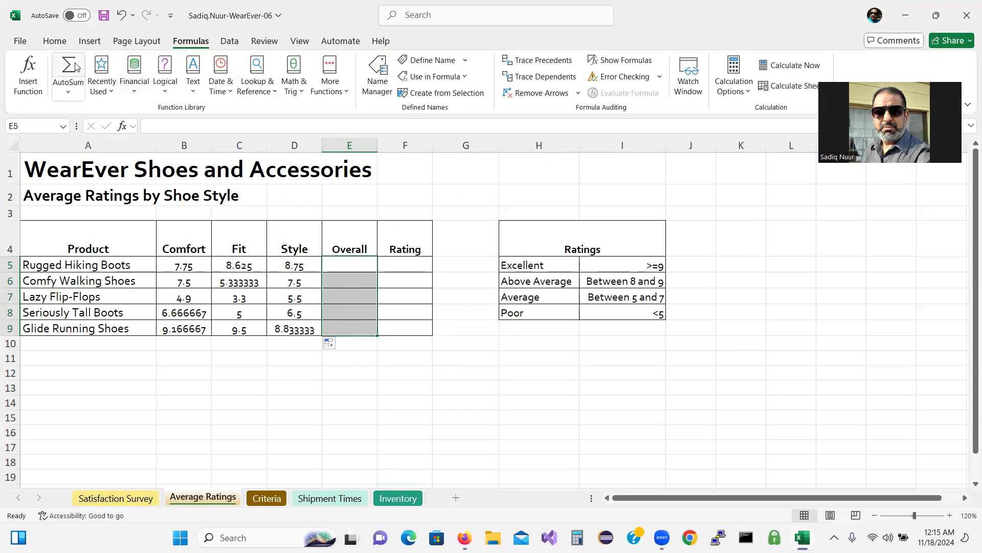
pyautogui.click(67, 97)
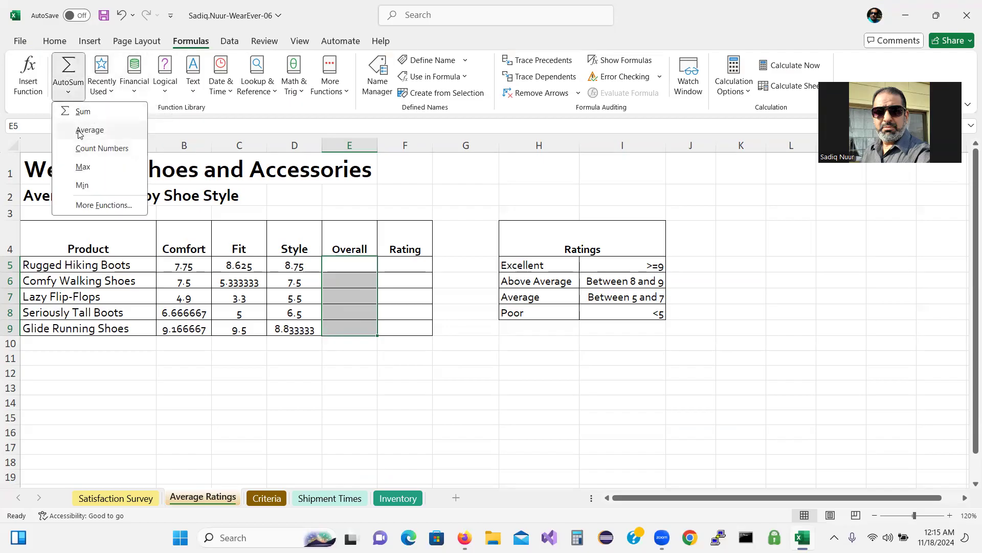
pyautogui.click(214, 103)
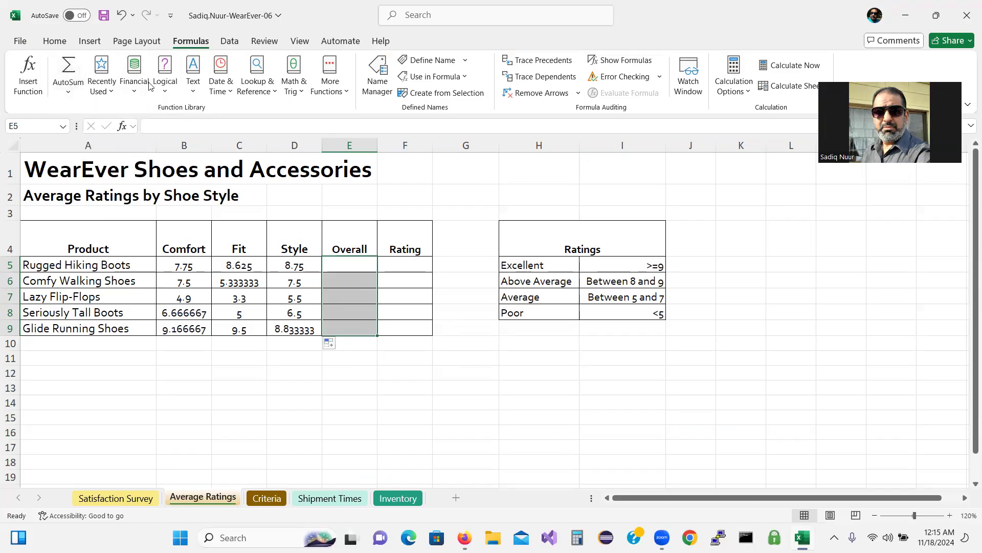
pyautogui.click(55, 42)
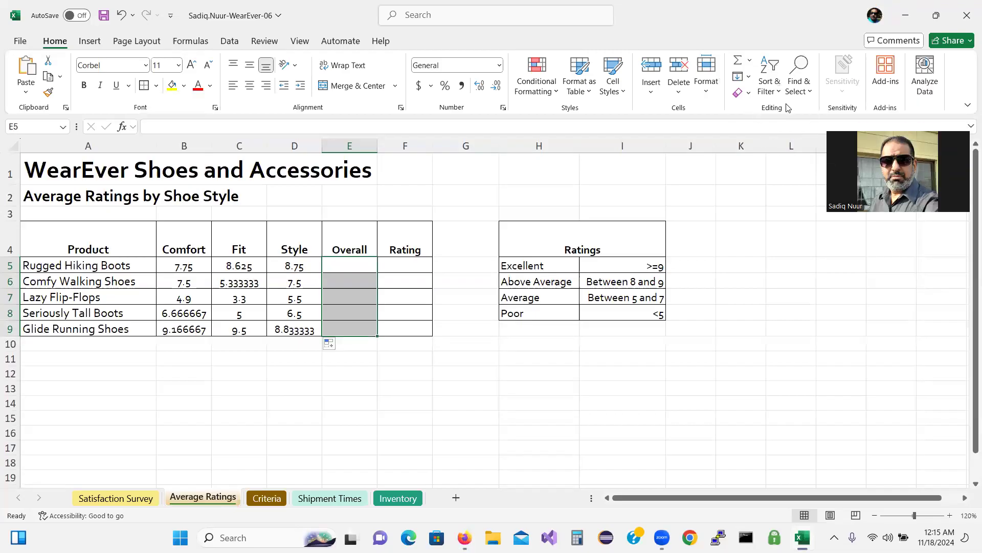
pyautogui.click(750, 63)
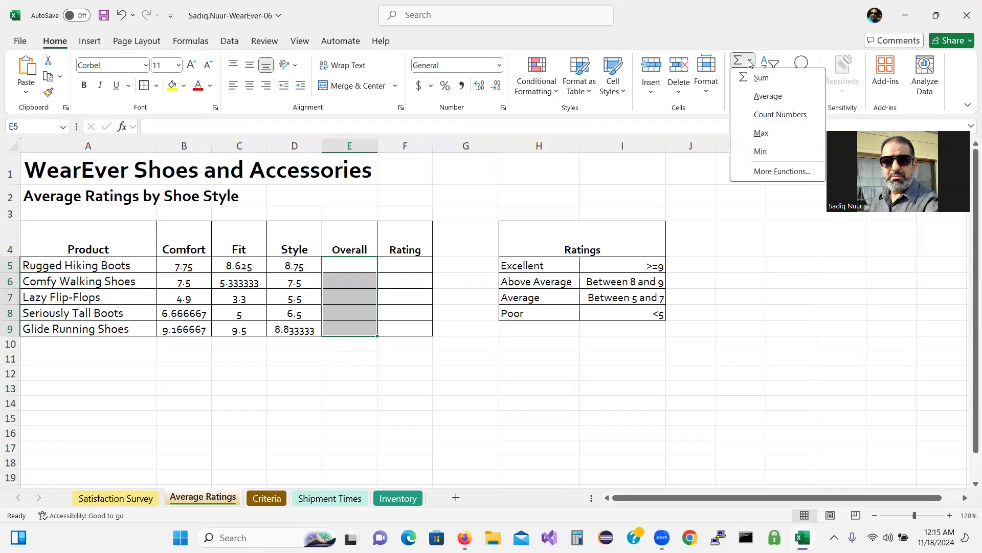
pyautogui.click(759, 101)
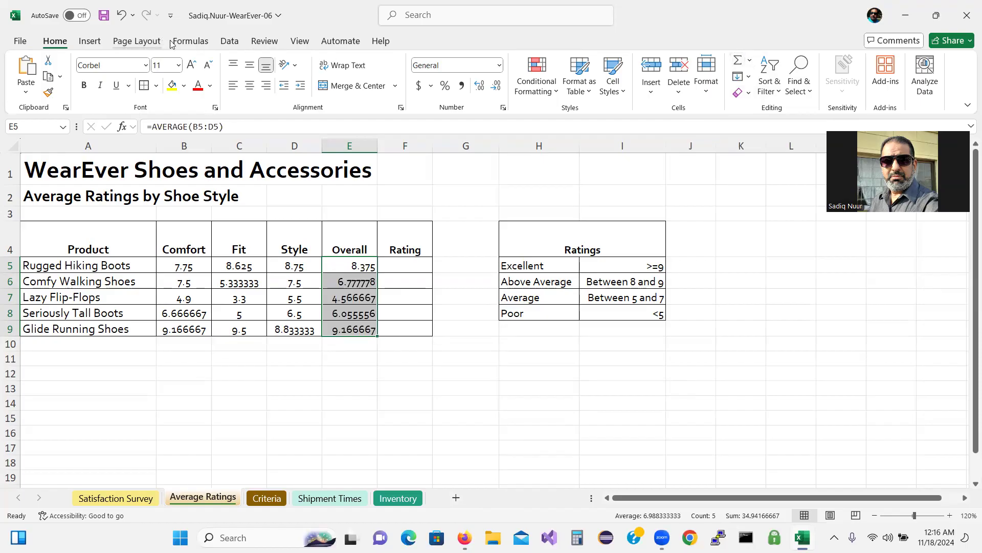
pyautogui.click(189, 41)
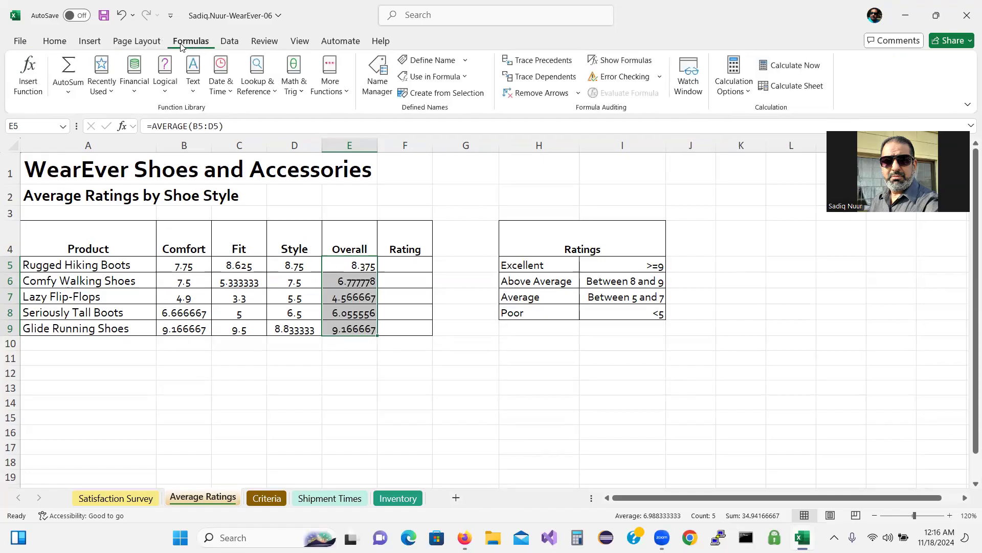
pyautogui.click(69, 93)
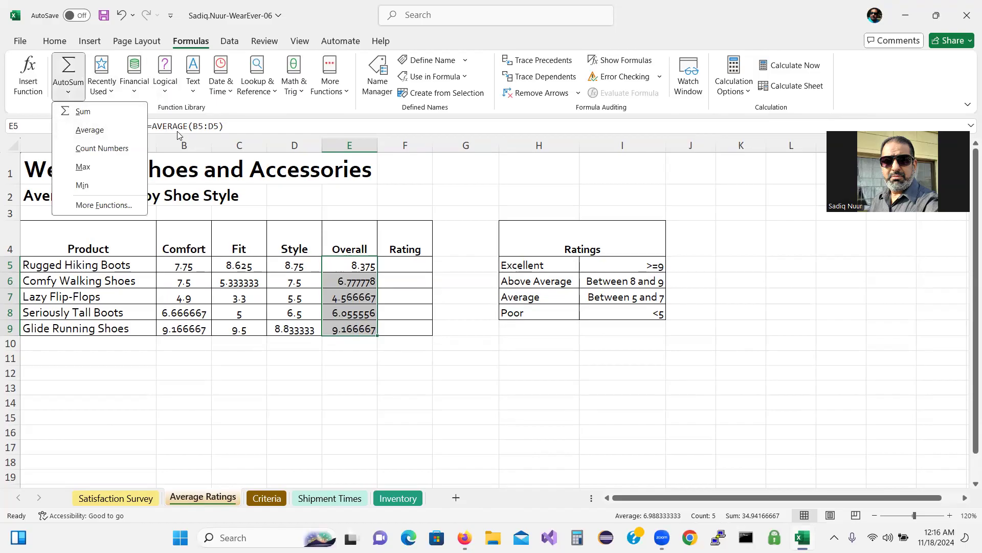
pyautogui.click(489, 187)
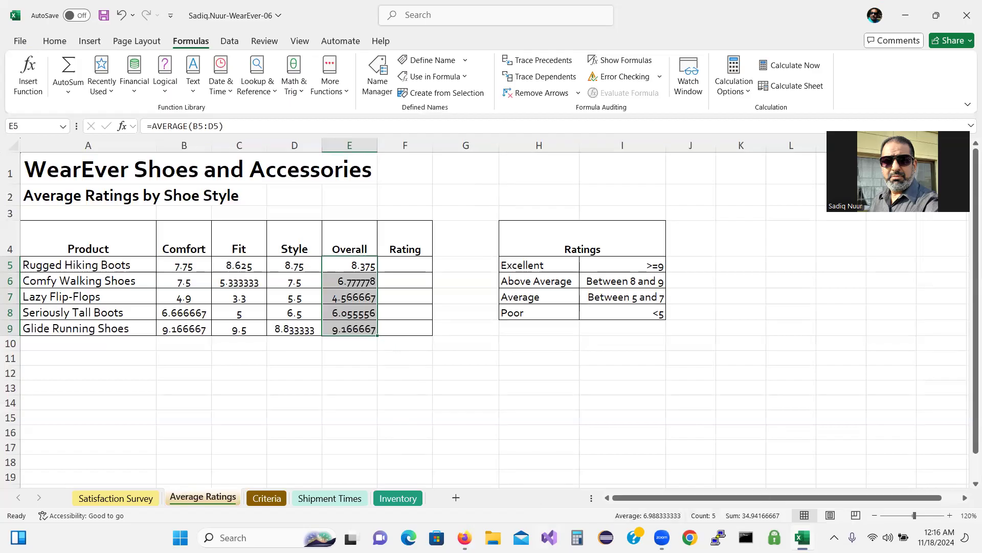
# Switch to the SIMnet instructions, mark step 11a as completed, and bring the remaining IFS function steps into view
pyautogui.moveTo(464, 537)
pyautogui.click(465, 476)
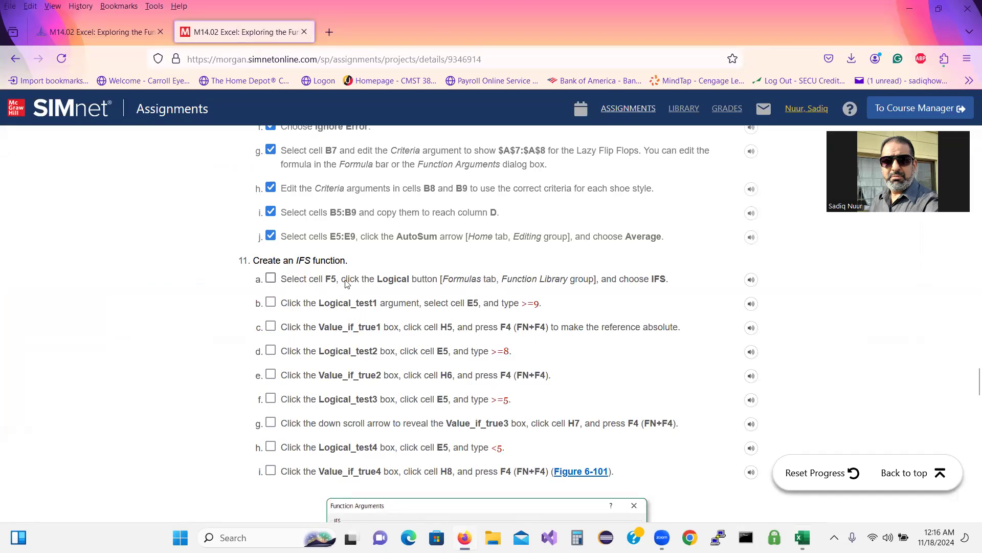
pyautogui.click(271, 278)
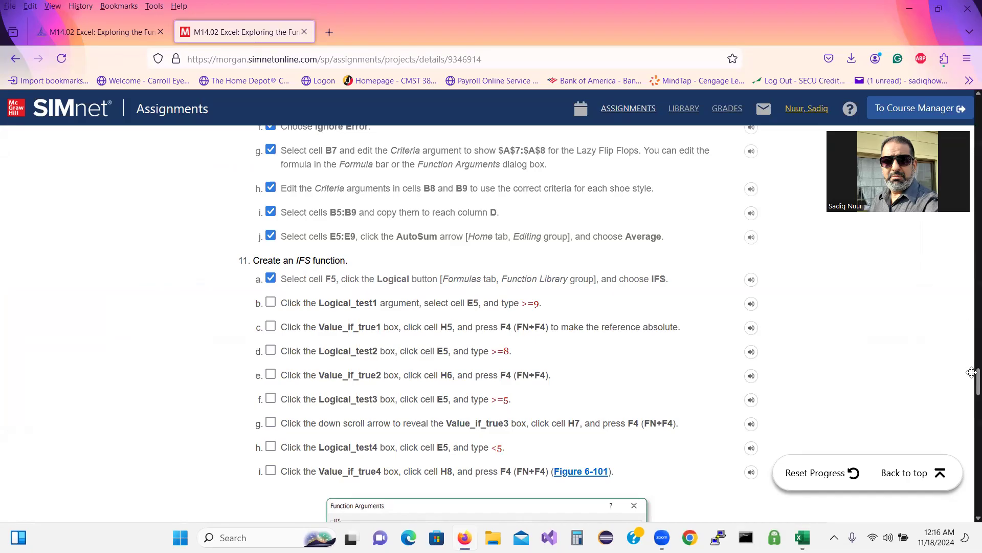
pyautogui.moveTo(972, 374); pyautogui.dragTo(971, 383)
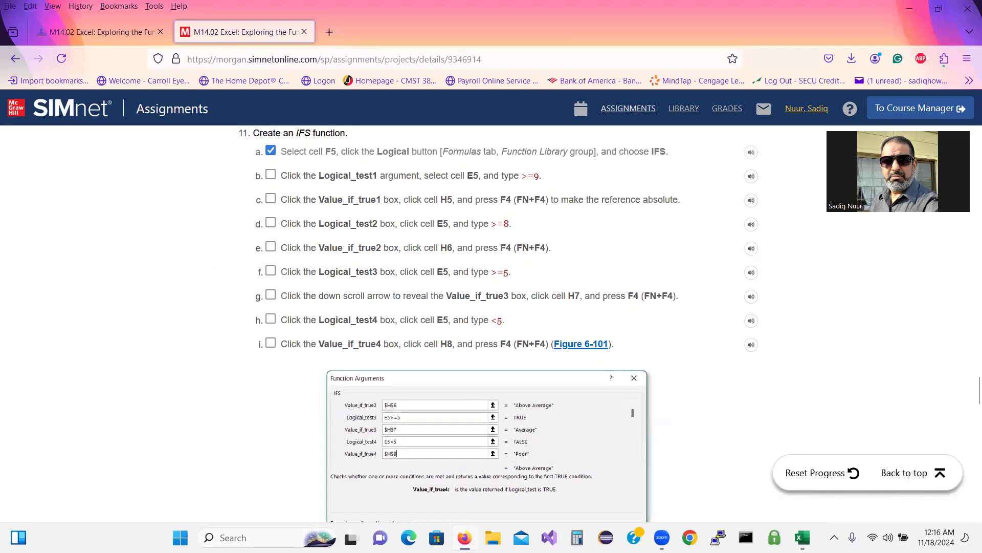
# Switch back to the Excel workbook and start an IFS function in cell F5 for the Rugged Hiking Boots rating
pyautogui.click(803, 537)
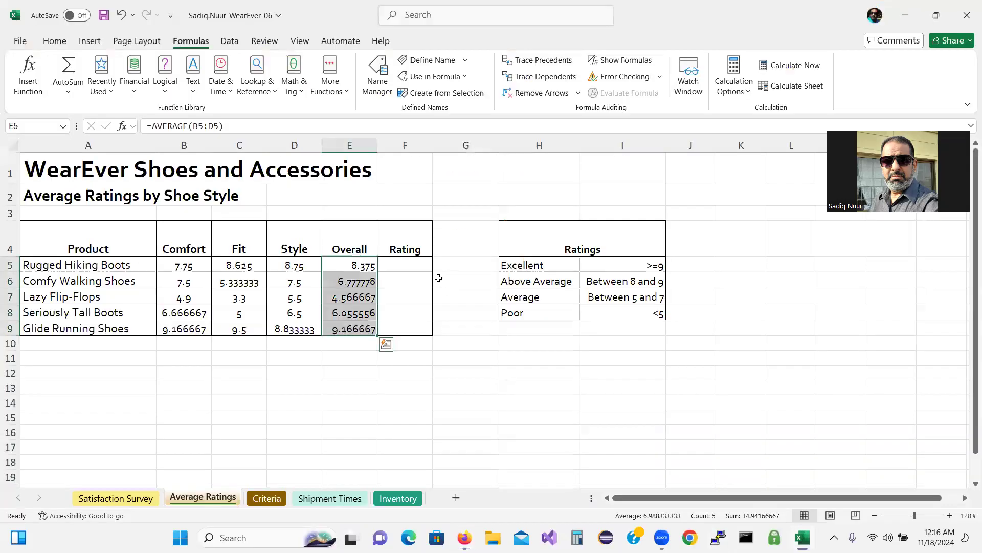
pyautogui.click(414, 263)
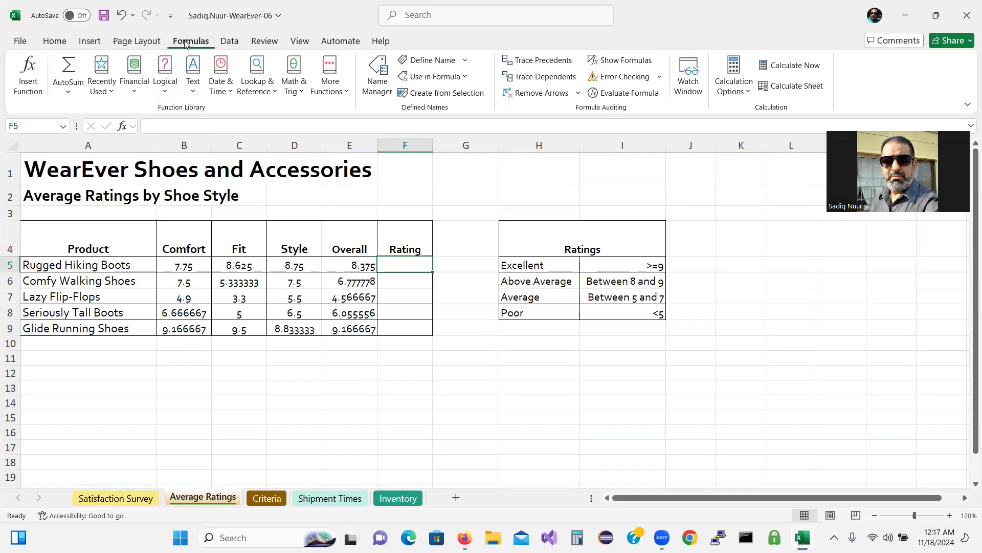
pyautogui.click(164, 92)
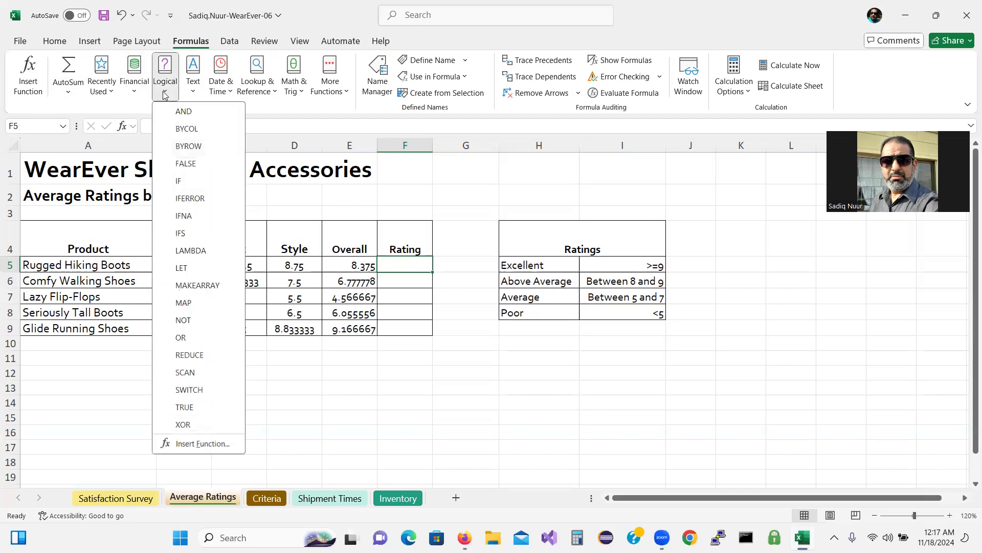
pyautogui.click(184, 233)
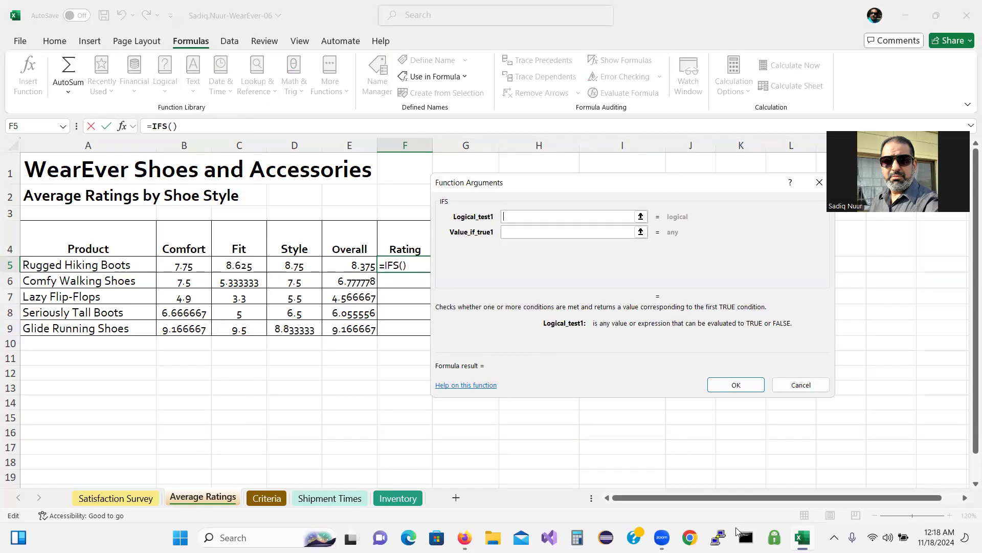
# Switch to the SIMnet instructions, mark step 11b as completed, and return to the Excel workbook
pyautogui.click(464, 537)
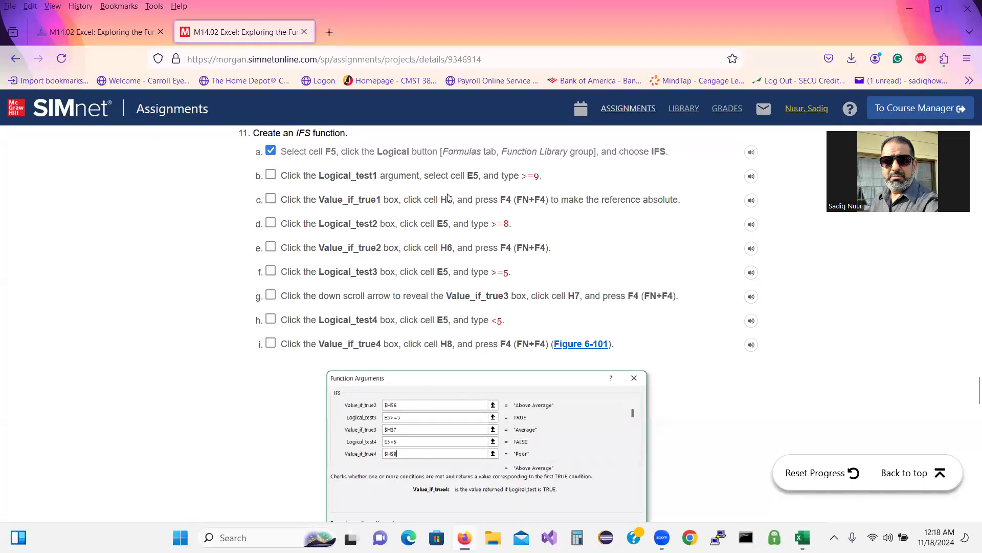
pyautogui.click(270, 175)
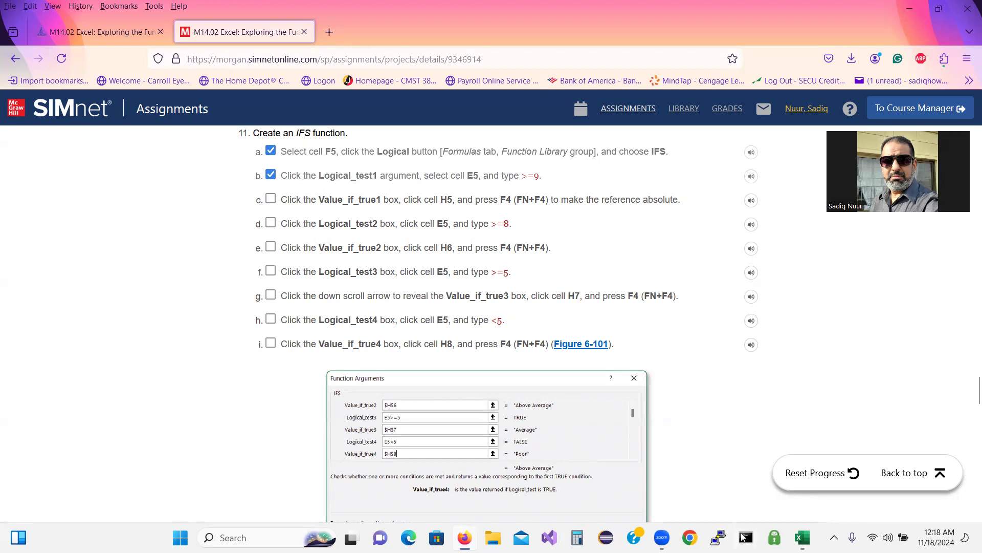
pyautogui.hotkey('alt', 'Tab')
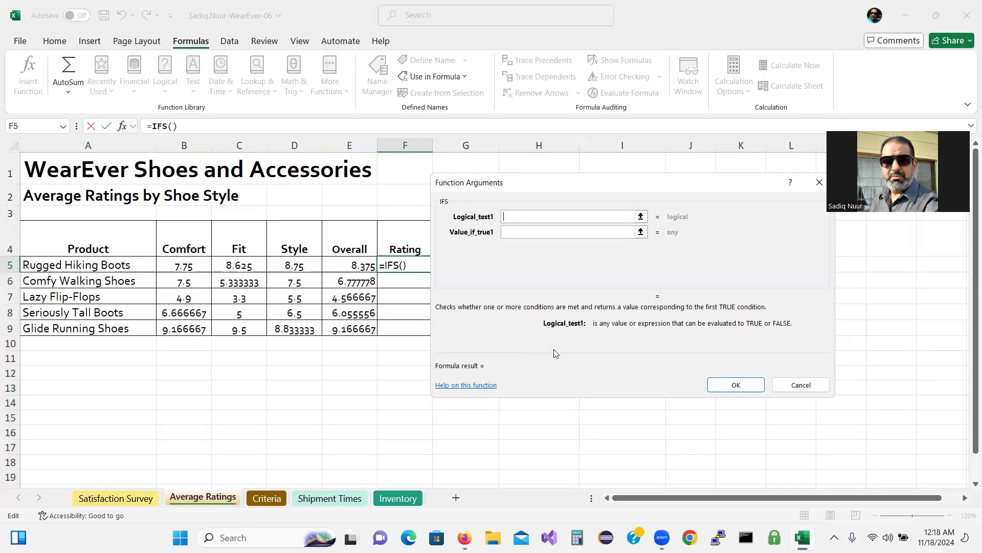
# Set the IFS argument Logical_test1 to E5>=9, and move the Function Arguments dialog clear of the Ratings table with Value_if_true1 active
pyautogui.write('E5>=')
pyautogui.click(464, 538)
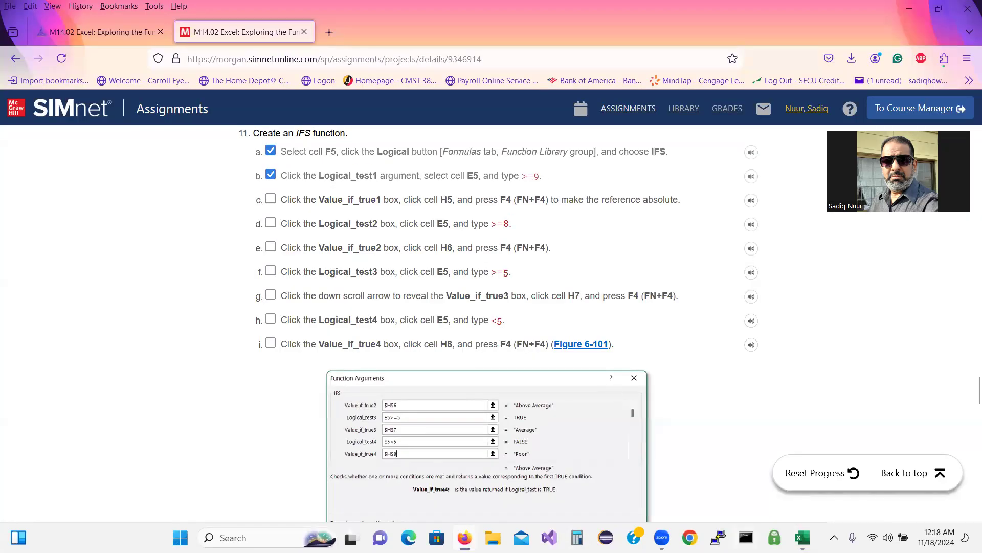
pyautogui.click(802, 537)
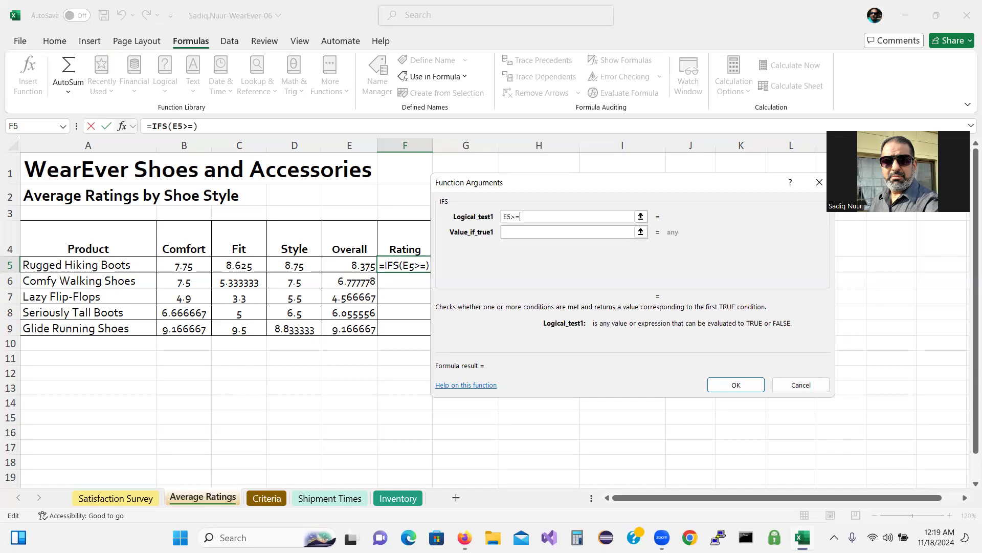
pyautogui.write('9')
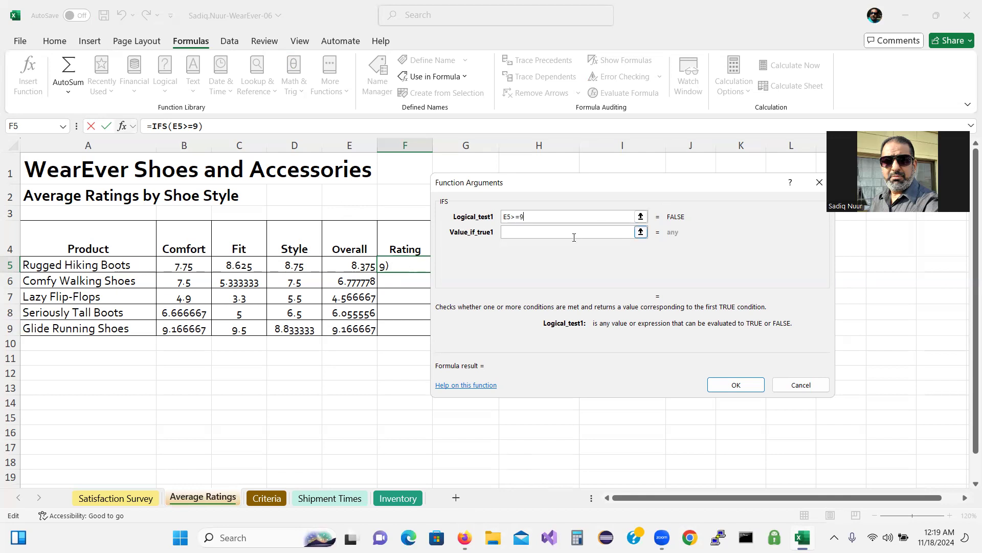
pyautogui.click(558, 234)
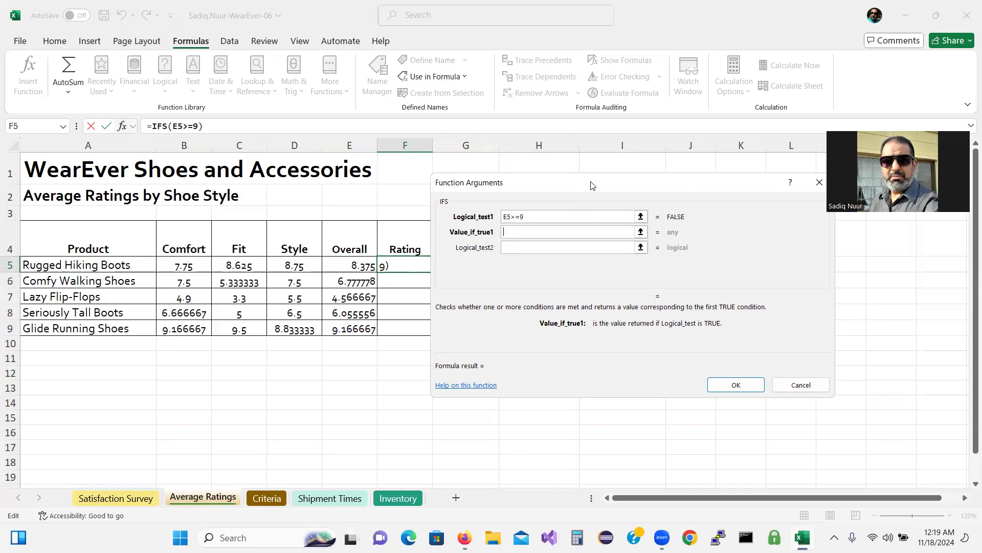
pyautogui.moveTo(591, 185); pyautogui.dragTo(240, 198)
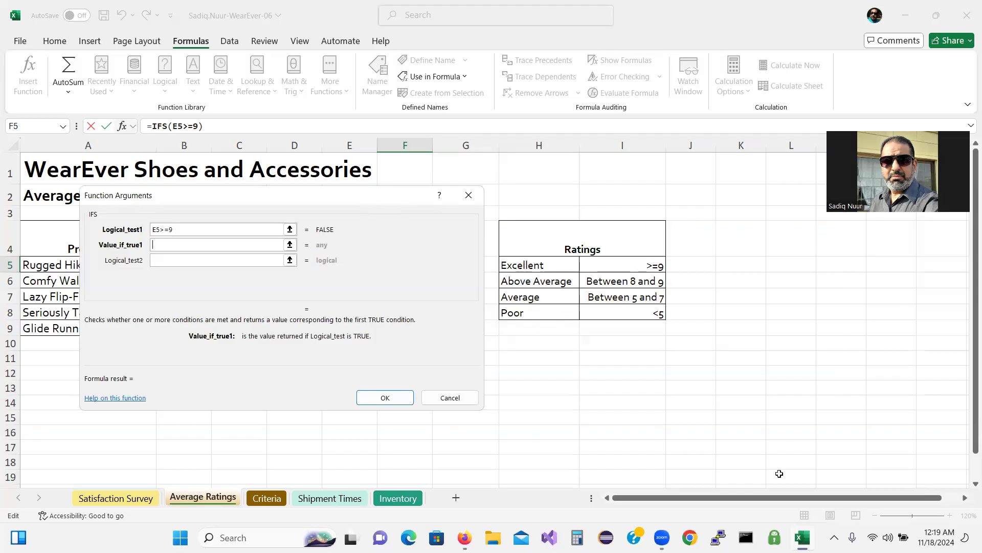
# Switch to the SIMnet instructions, review the absolute reference wording of step 11c, and mark that step as completed
pyautogui.click(802, 537)
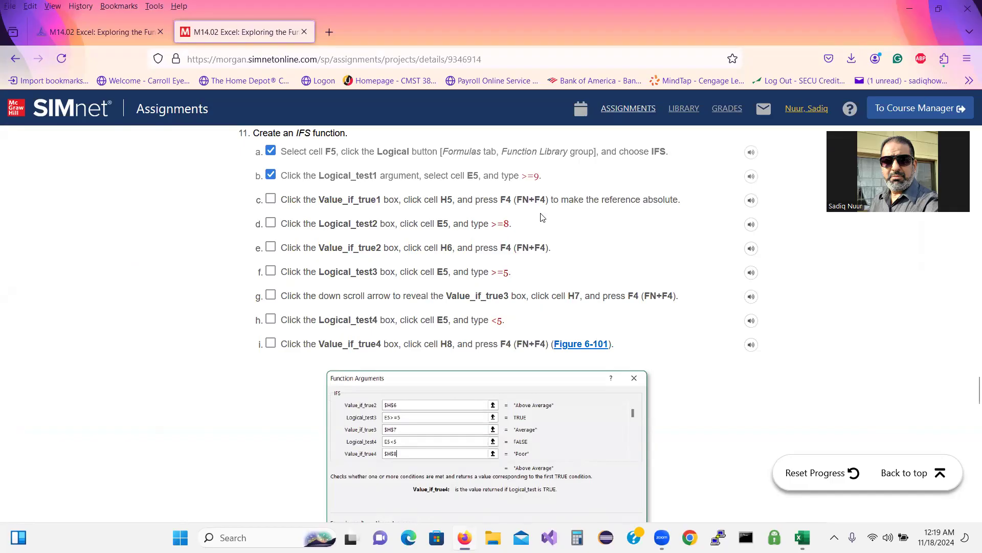
pyautogui.moveTo(654, 204); pyautogui.dragTo(600, 206)
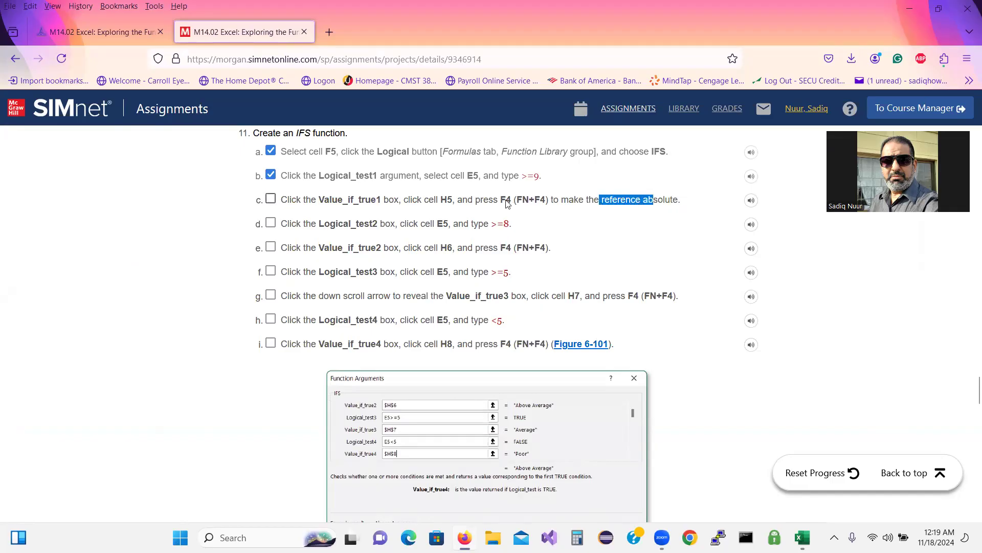
pyautogui.moveTo(501, 203); pyautogui.dragTo(513, 205)
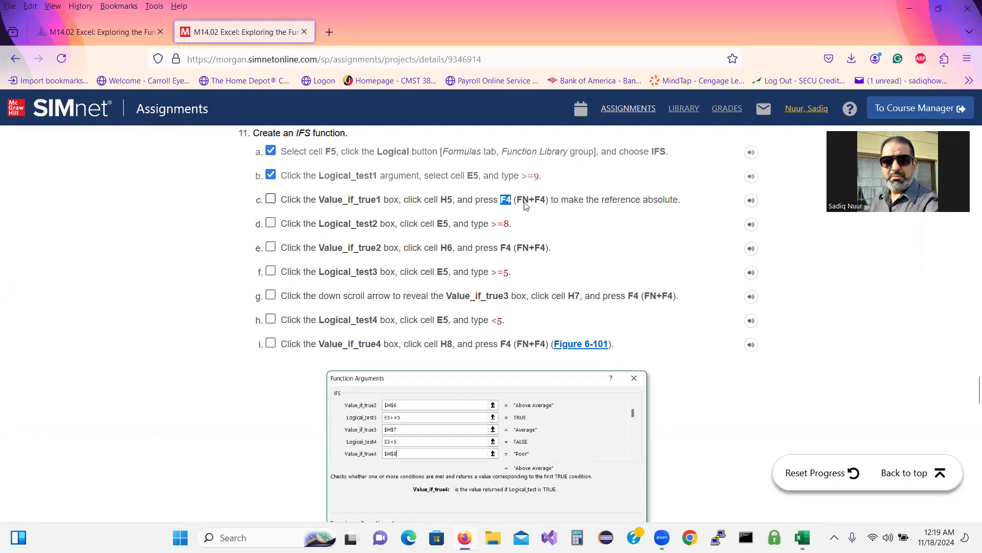
pyautogui.moveTo(523, 203); pyautogui.dragTo(544, 204)
pyautogui.moveTo(680, 204); pyautogui.dragTo(602, 204)
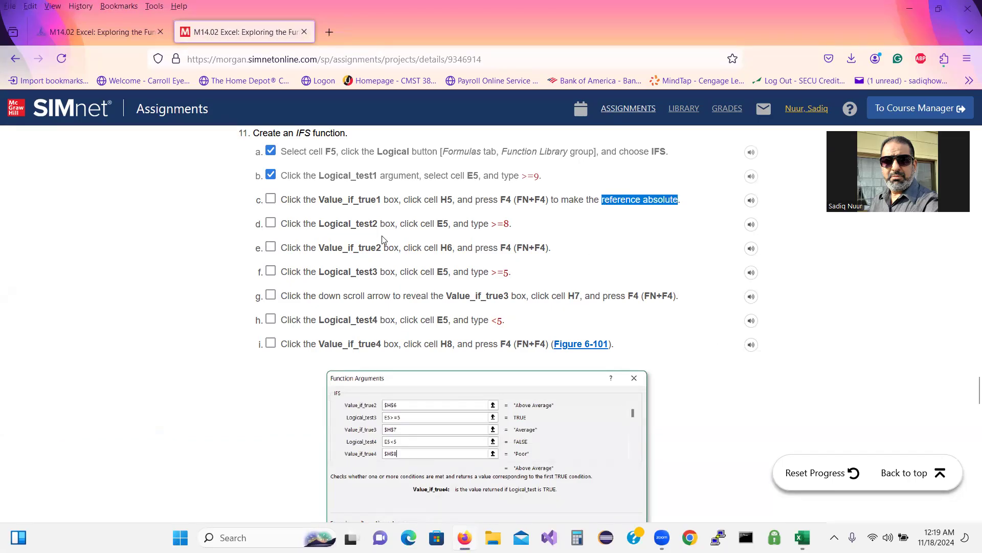
pyautogui.click(271, 199)
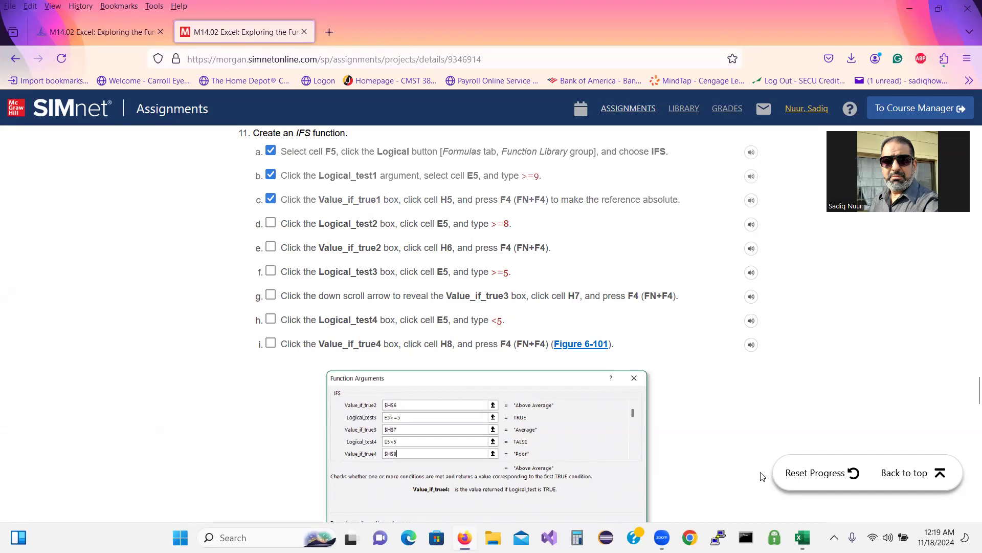
pyautogui.moveTo(803, 537)
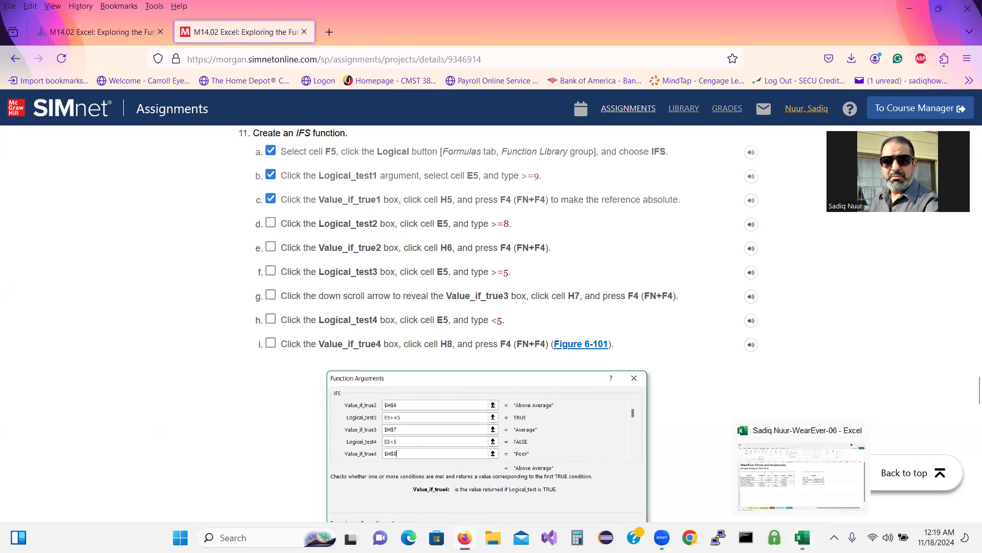
# Return to the Excel workbook, set the IFS argument Value_if_true1 to H5, and move the Function Arguments dialog below the product ratings
pyautogui.click(802, 537)
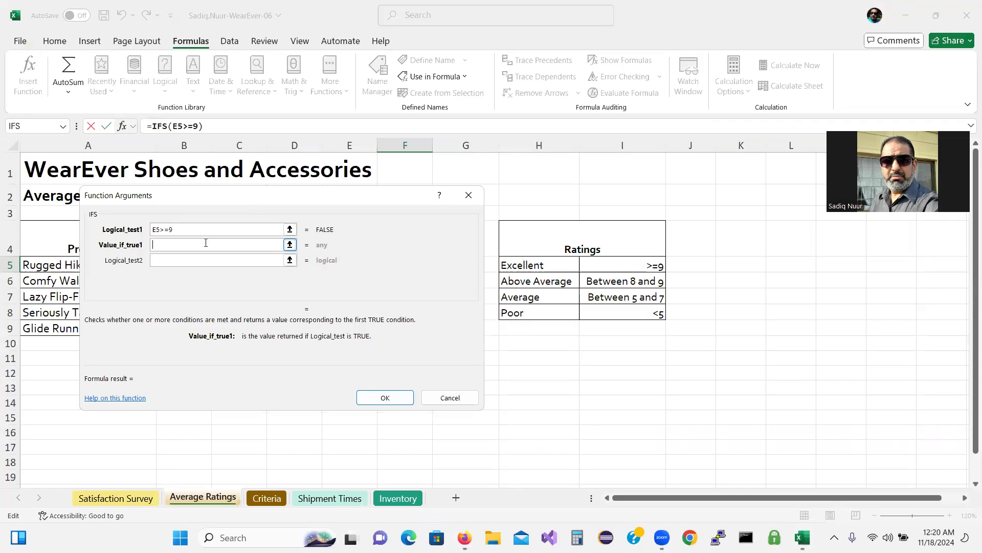
pyautogui.write('H5')
pyautogui.moveTo(366, 204); pyautogui.dragTo(694, 335)
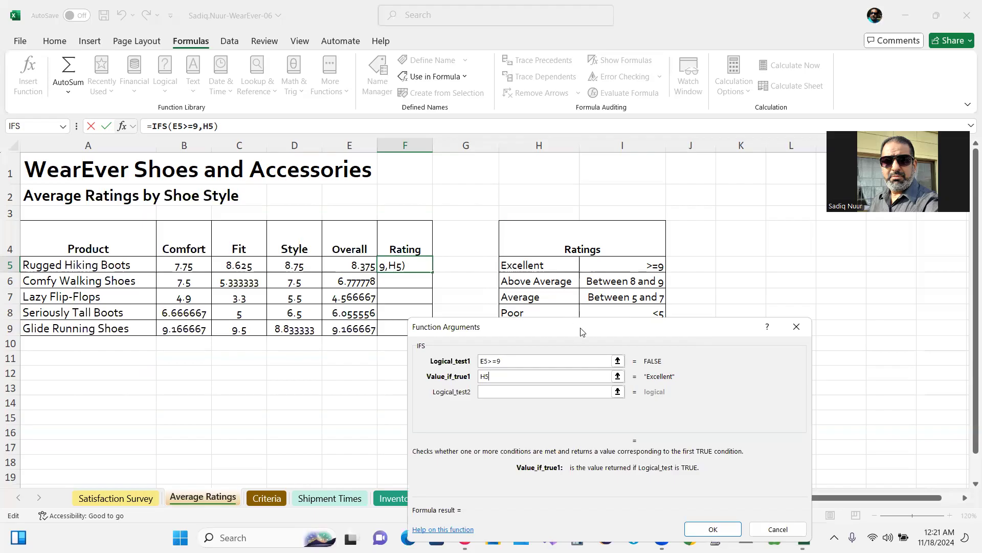
pyautogui.moveTo(581, 331); pyautogui.dragTo(624, 308)
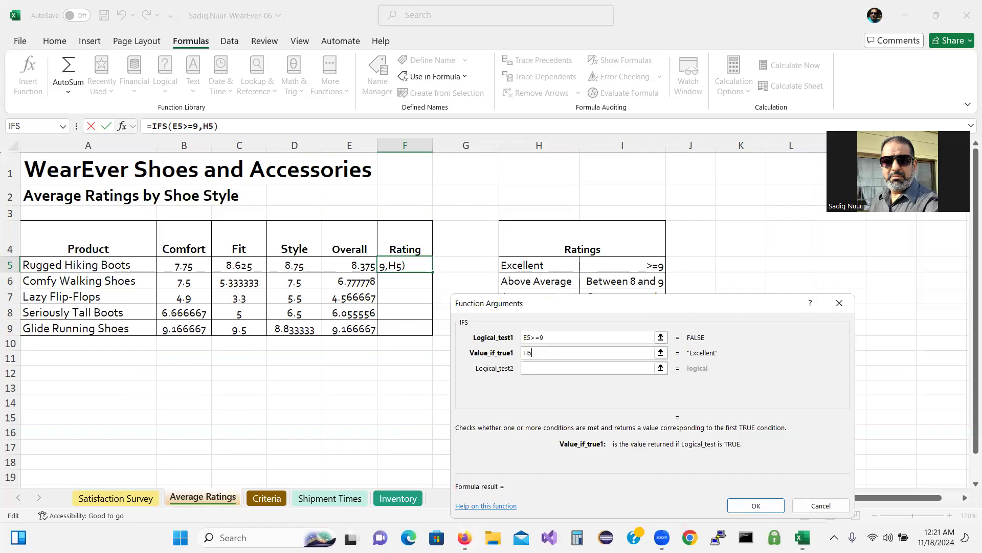
# Switch to the SIMnet instructions, mark step 11d as completed, and return to the Excel workbook
pyautogui.hotkey('alt', 'Tab')
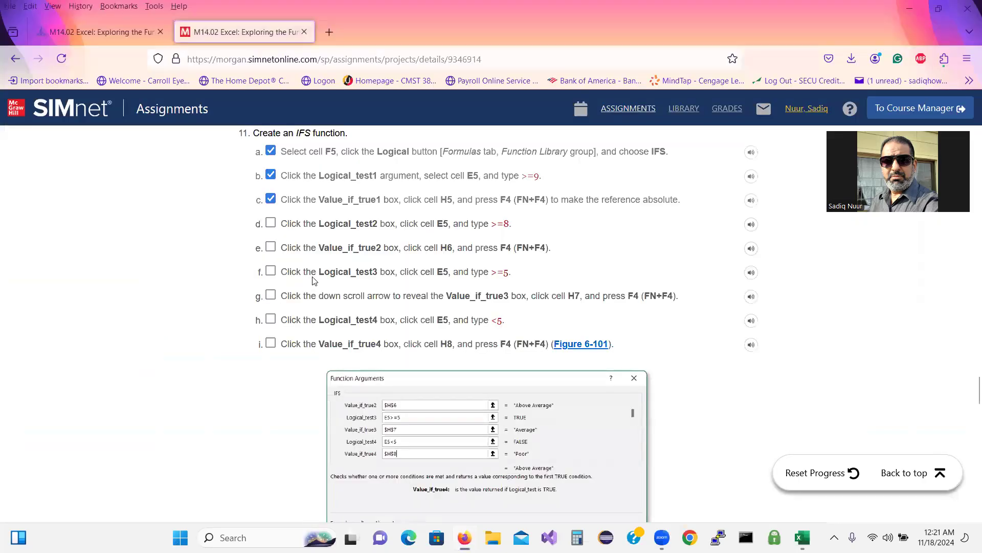
pyautogui.click(271, 224)
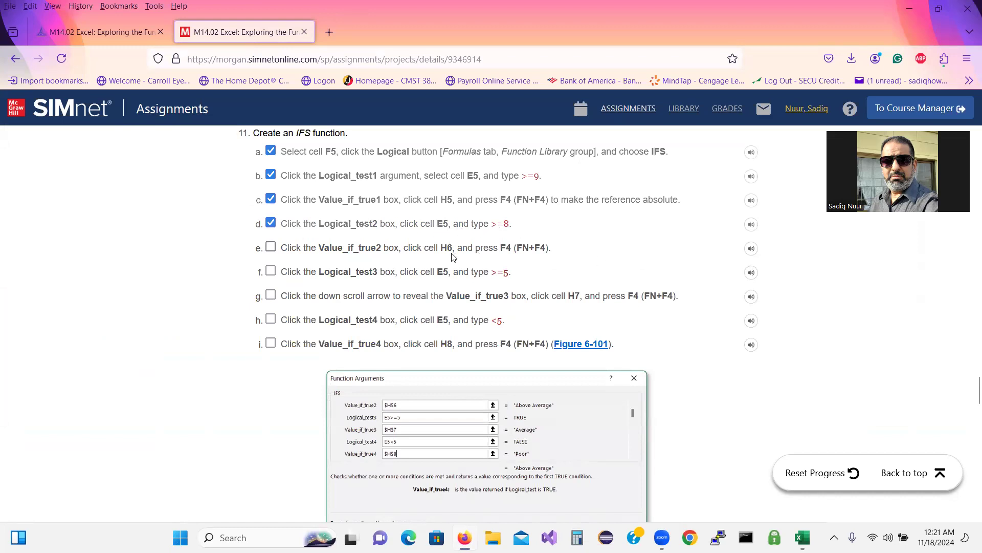
pyautogui.moveTo(803, 537)
pyautogui.click(714, 447)
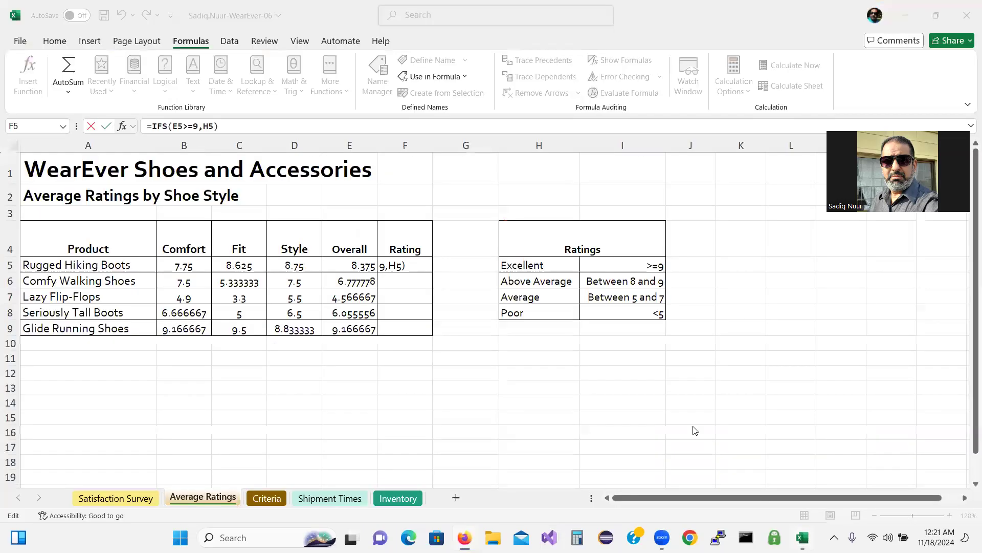
# Set the IFS argument Logical_test2 to E5>=8 and Value_if_true2 to H6, leaving Logical_test3 active
pyautogui.click(538, 368)
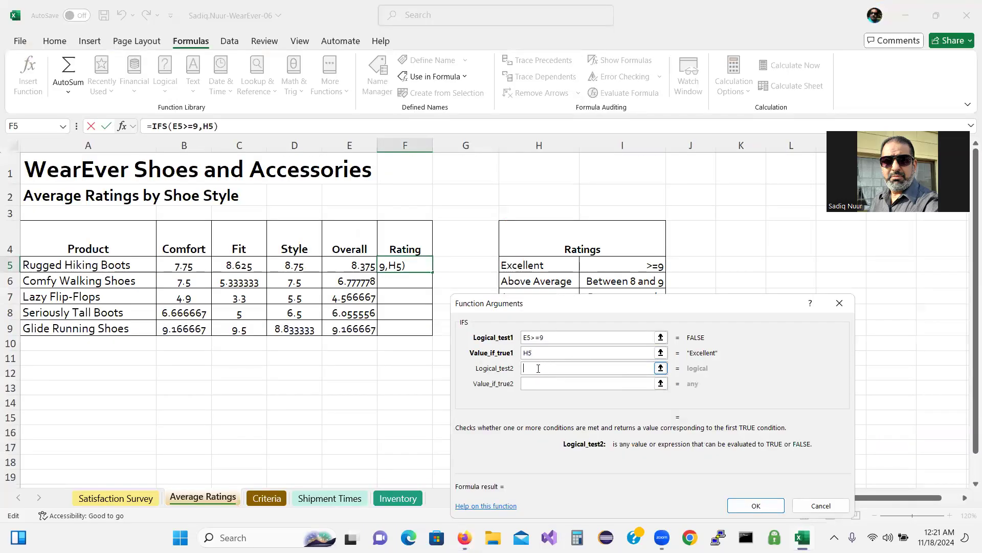
pyautogui.write('E5>')
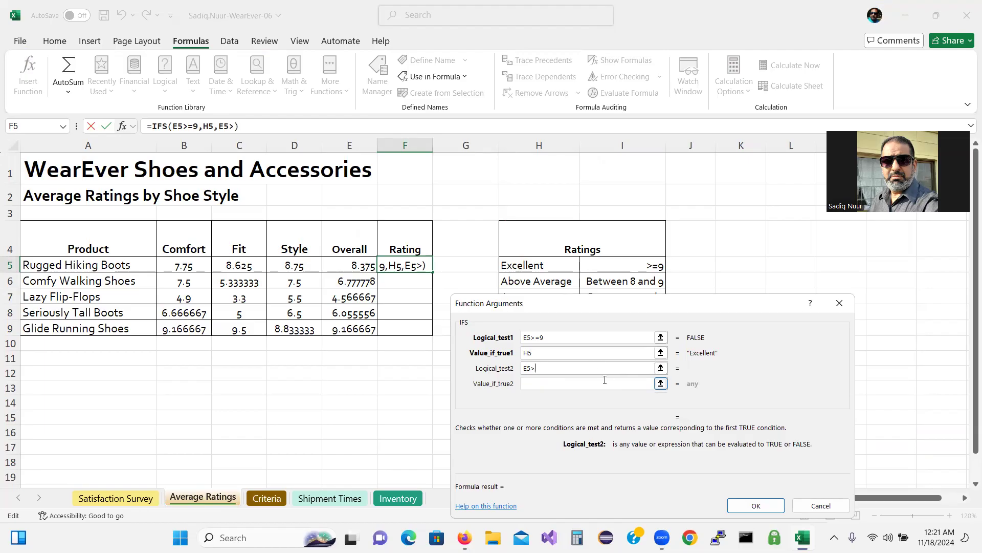
pyautogui.write('=8')
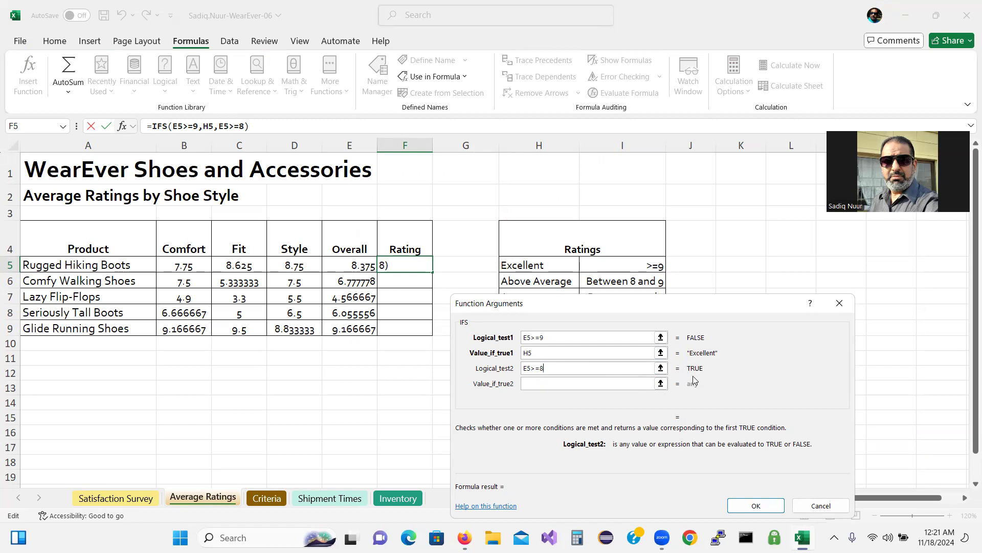
pyautogui.click(571, 385)
pyautogui.write('H6')
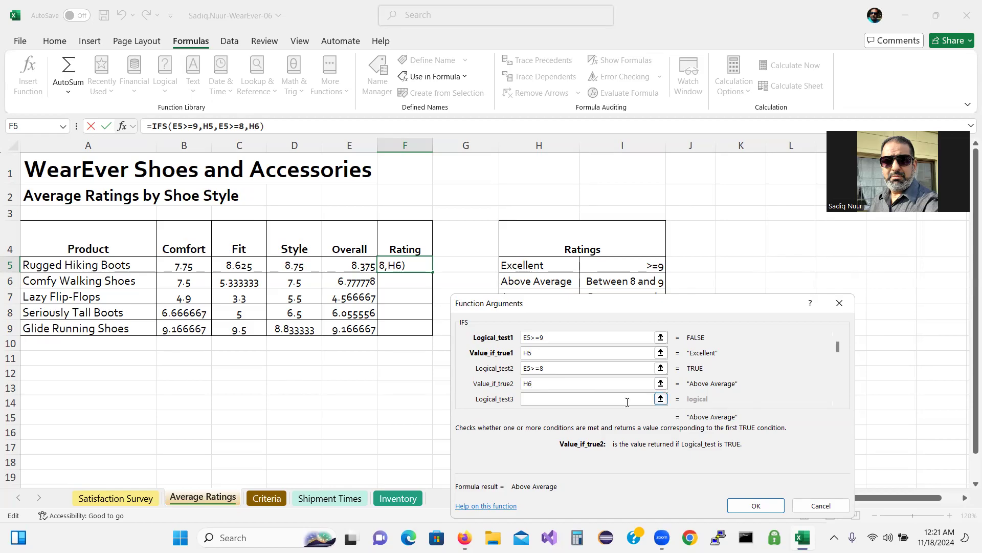
pyautogui.click(544, 397)
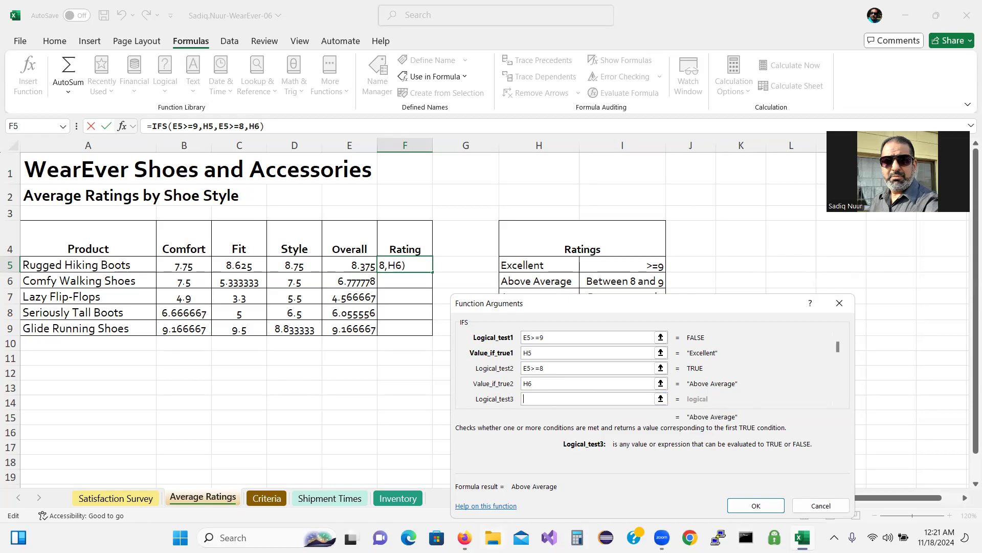
# Switch to the SIMnet instructions, mark steps 11e and 11f as completed, and return to the Excel workbook
pyautogui.moveTo(464, 537)
pyautogui.click(464, 474)
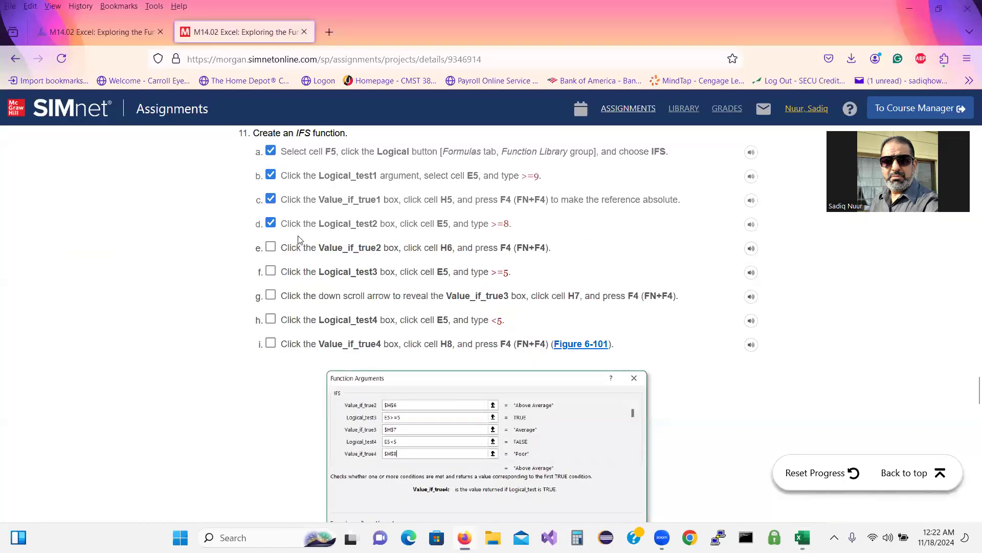
pyautogui.click(270, 248)
pyautogui.click(271, 272)
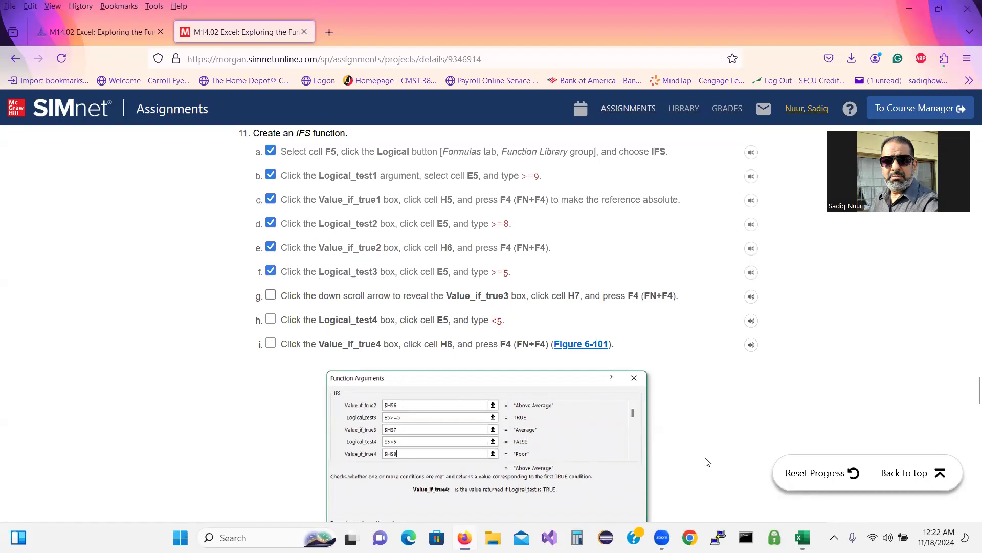
pyautogui.click(802, 537)
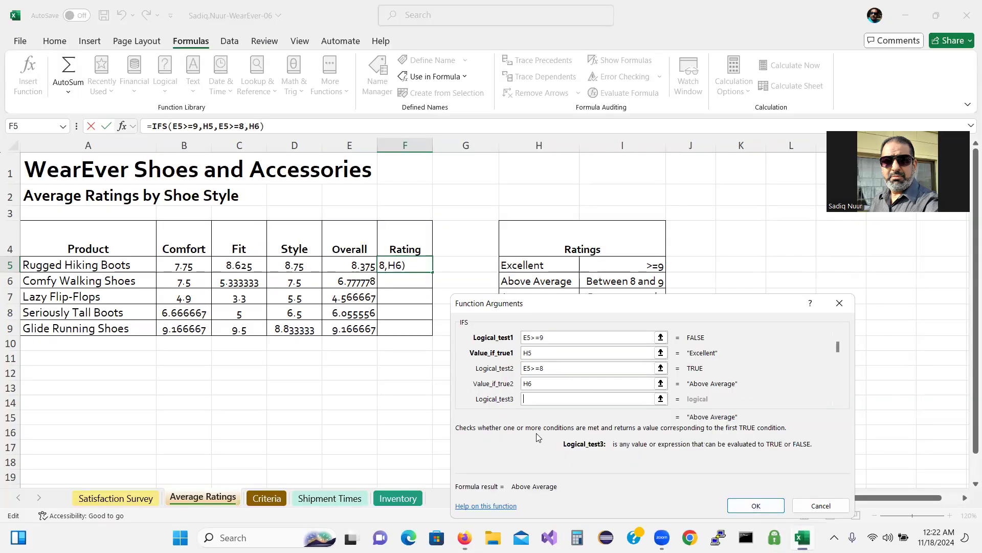
# Set the IFS argument Logical_test3 to E5>=5 and Value_if_true3 to H7
pyautogui.write('E')
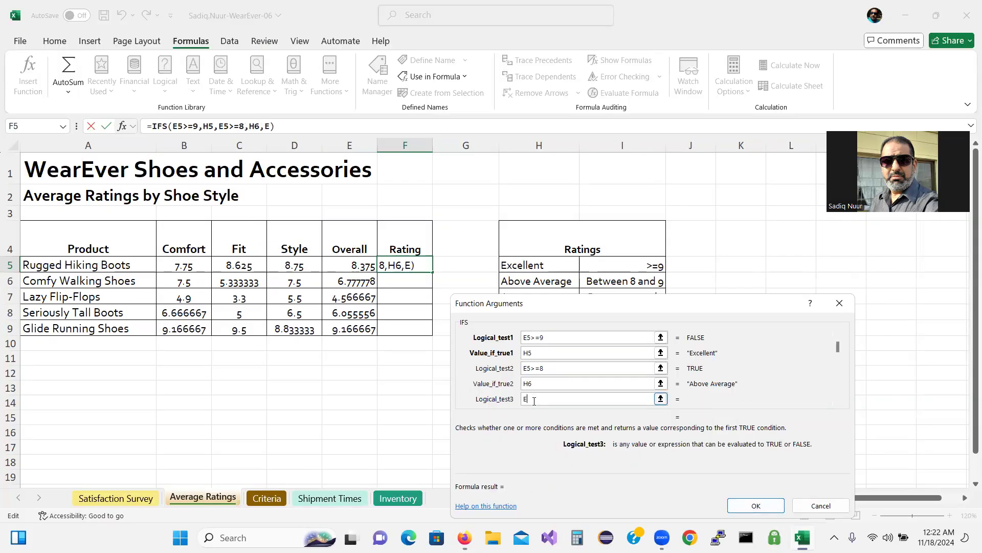
pyautogui.write('5>=5')
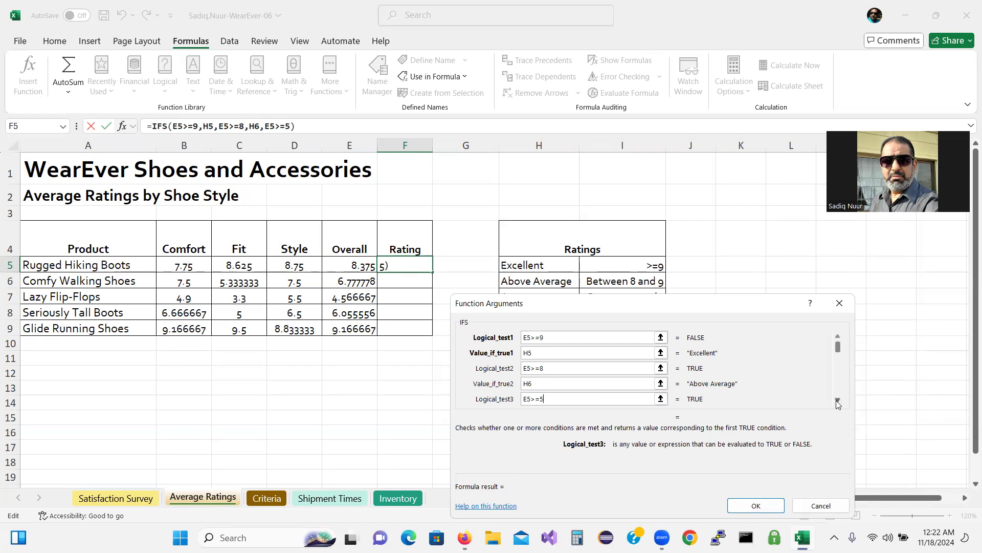
pyautogui.click(837, 401)
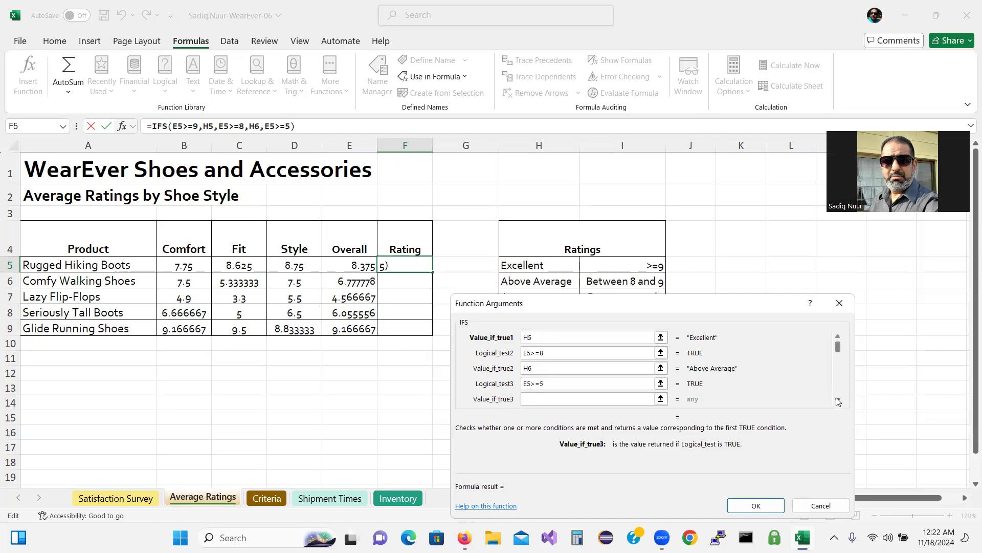
pyautogui.click(838, 401)
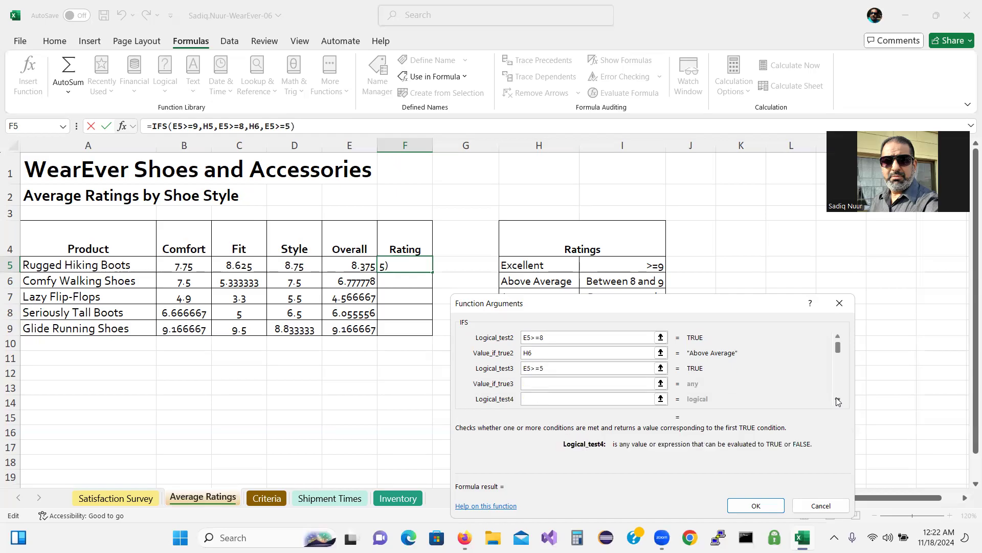
pyautogui.click(542, 381)
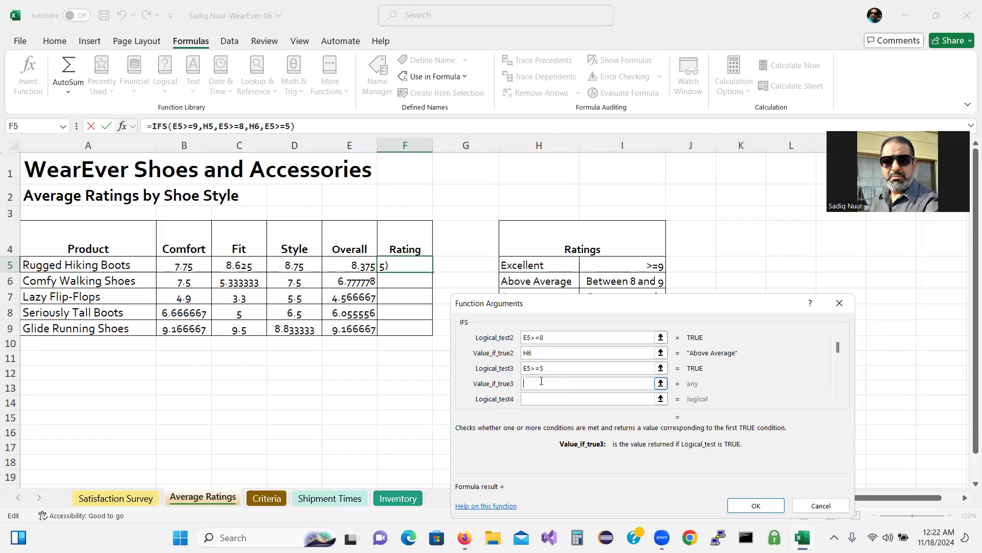
pyautogui.write('H7')
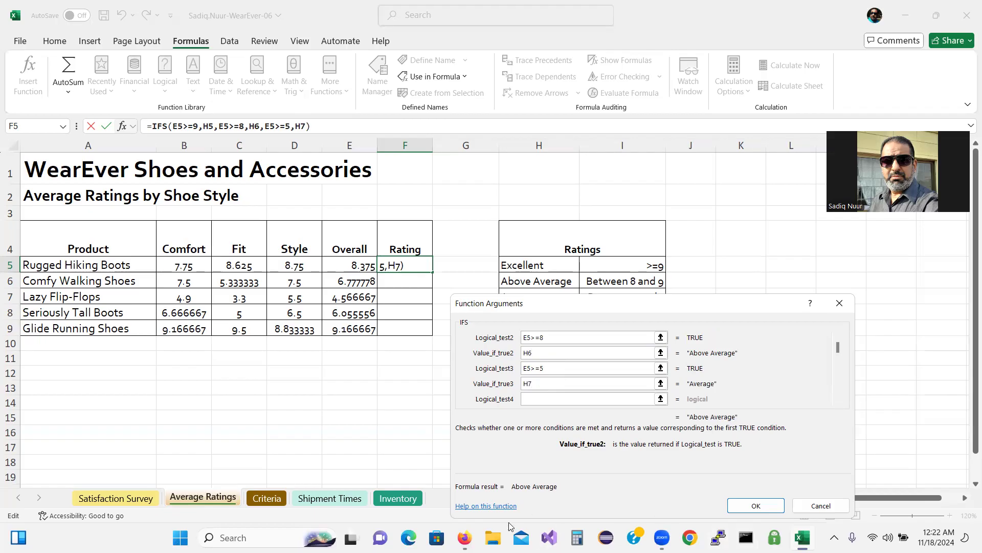
# Recheck the SIMnet instructions and, back in Excel, make the Value_if_true3, Value_if_true2 and Value_if_true1 references absolute as $H$7, $H$6 and $H$5
pyautogui.click(464, 537)
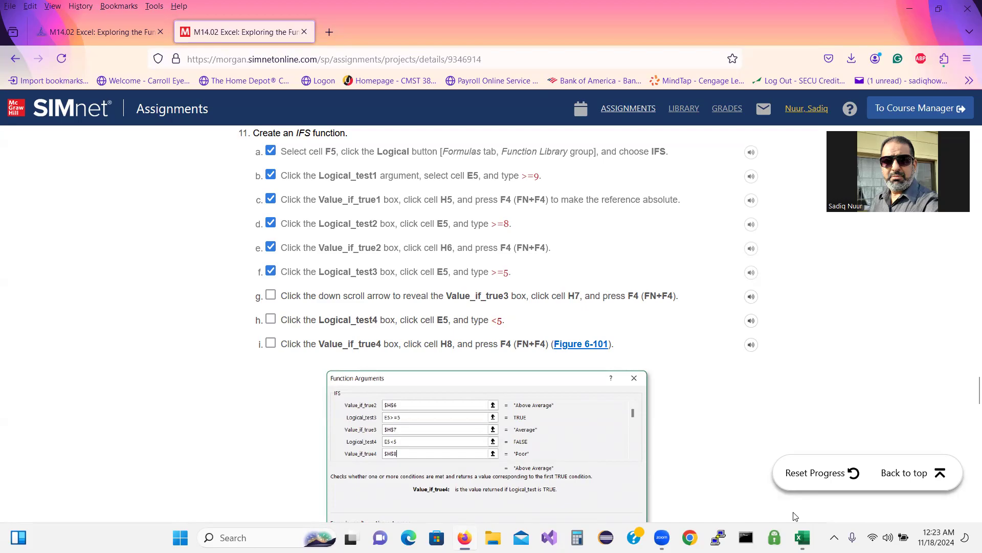
pyautogui.click(802, 538)
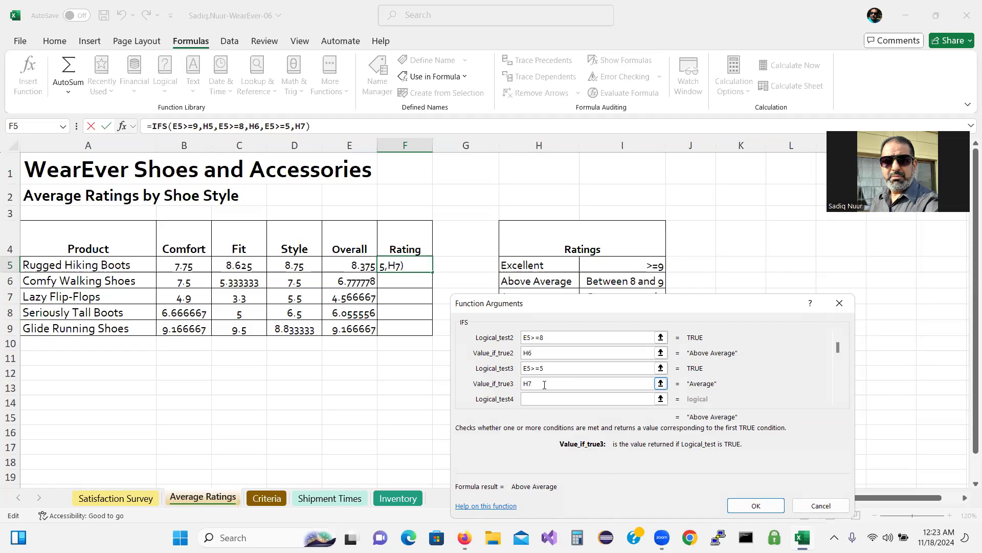
pyautogui.press('F4')
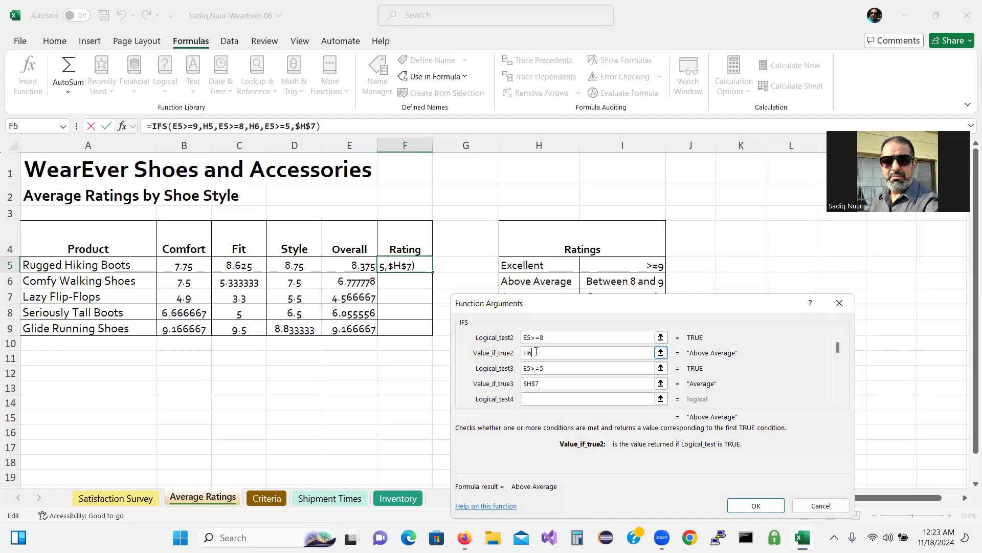
pyautogui.press('F4')
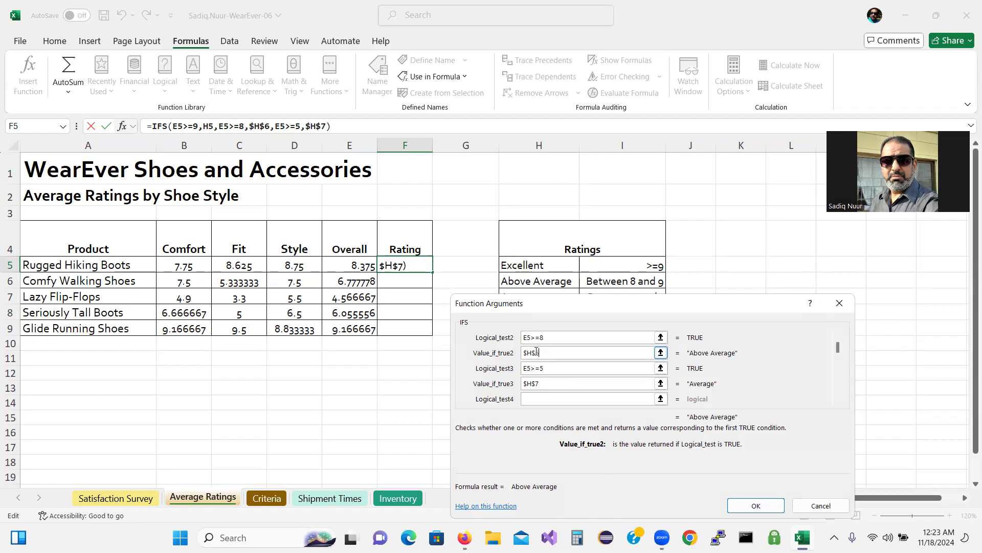
pyautogui.click(661, 338)
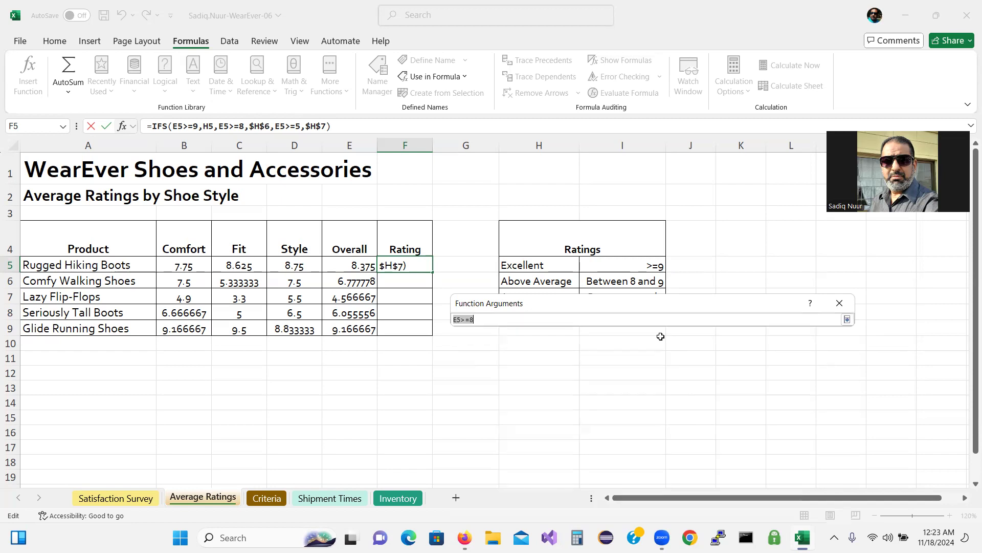
pyautogui.click(847, 320)
pyautogui.click(838, 336)
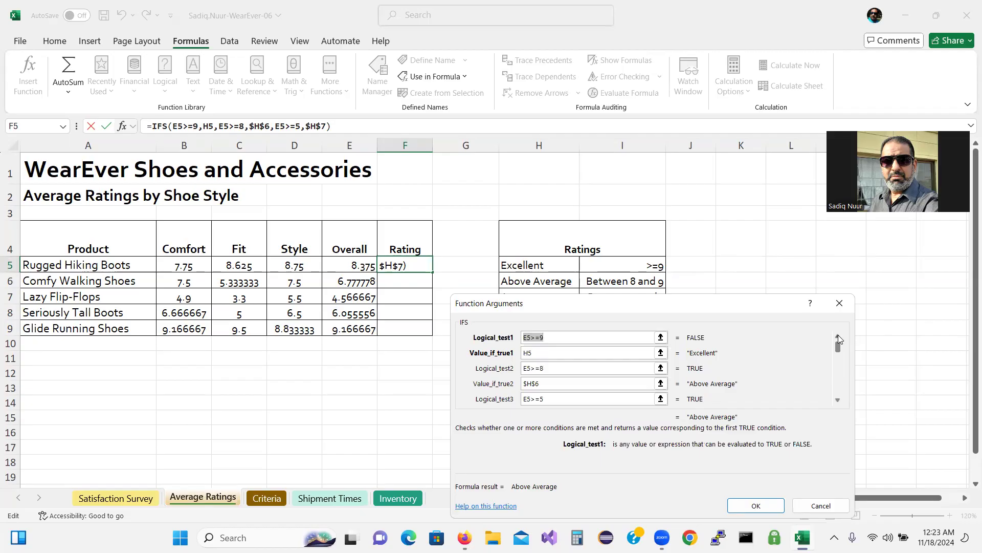
pyautogui.click(540, 353)
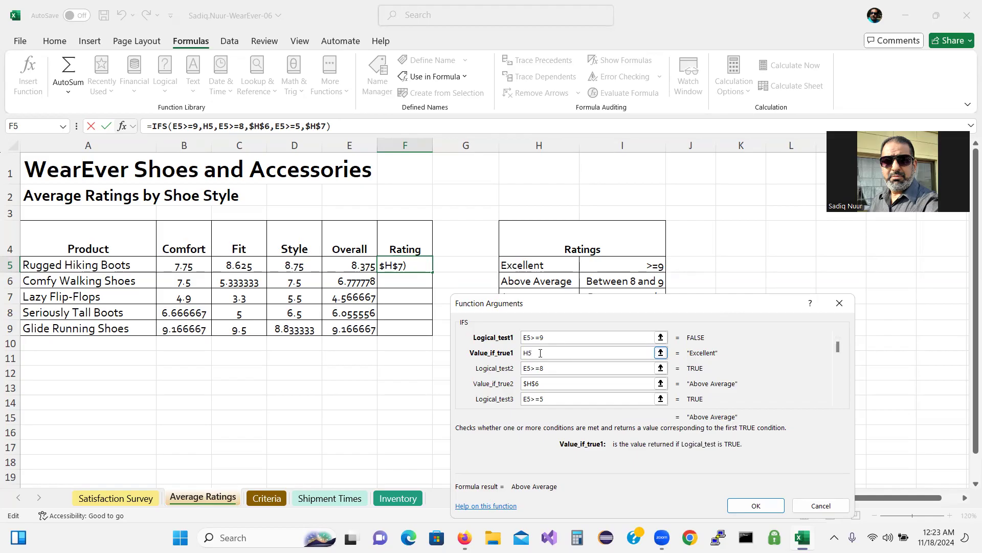
pyautogui.press('F4')
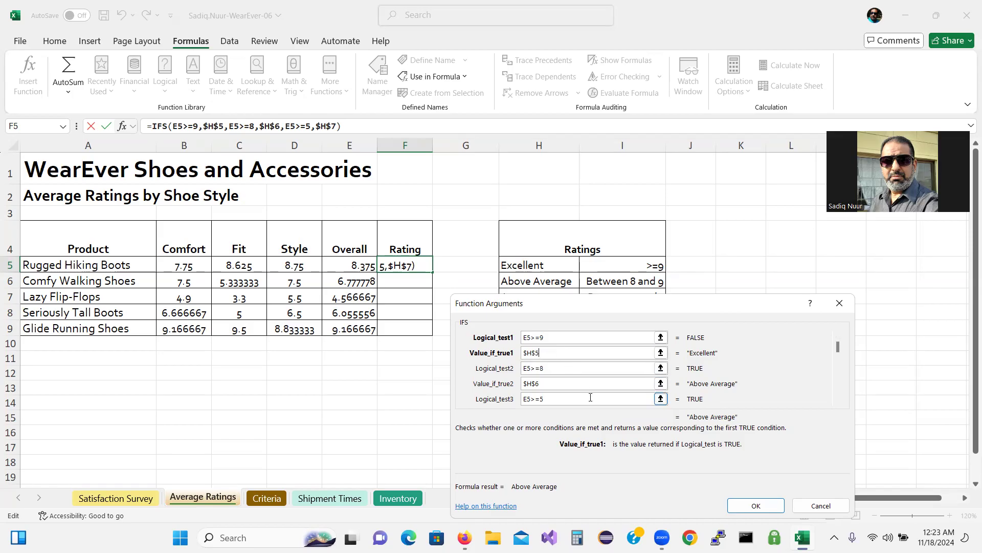
# Set the IFS argument Logical_test4 to E5<5 and Value_if_true4 to the absolute reference $H$8
pyautogui.click(838, 400)
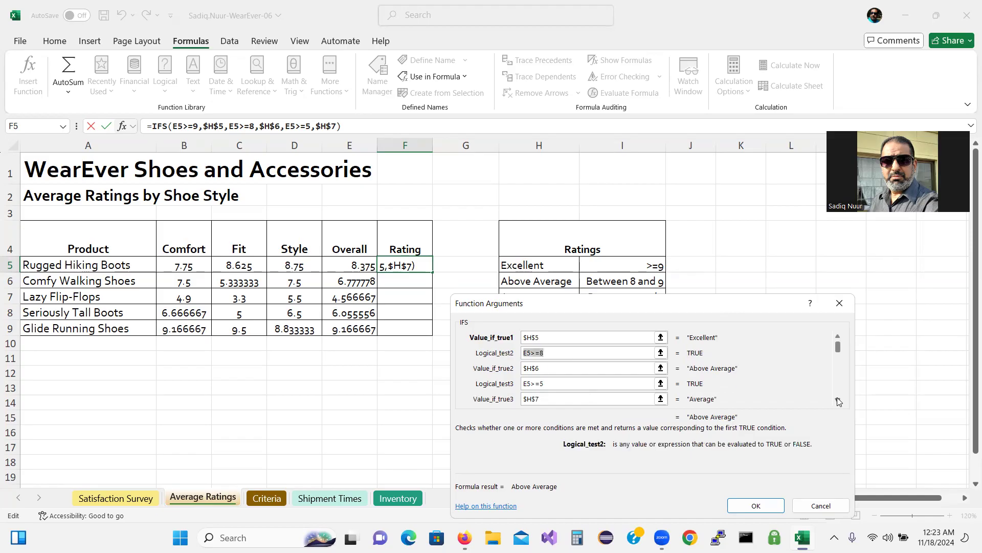
pyautogui.click(838, 399)
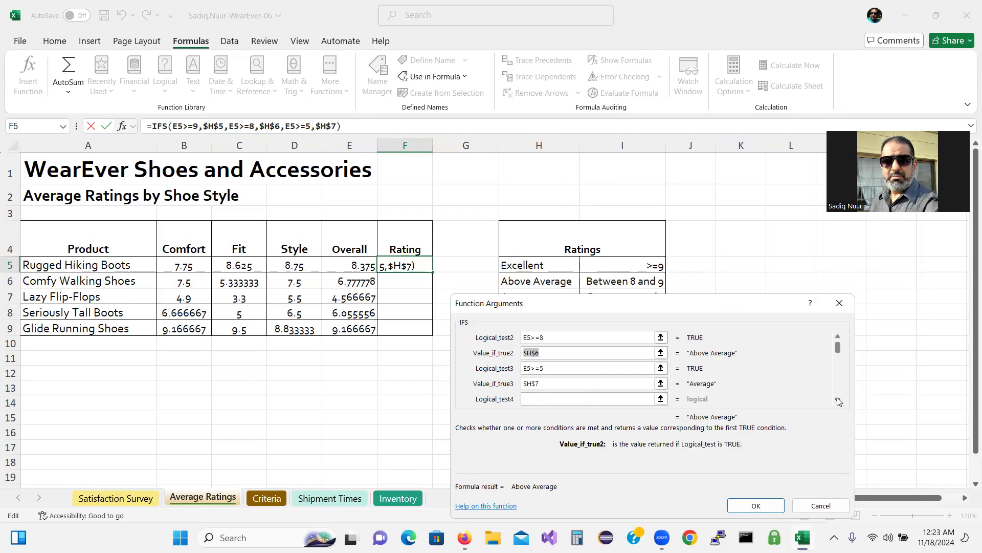
pyautogui.click(837, 399)
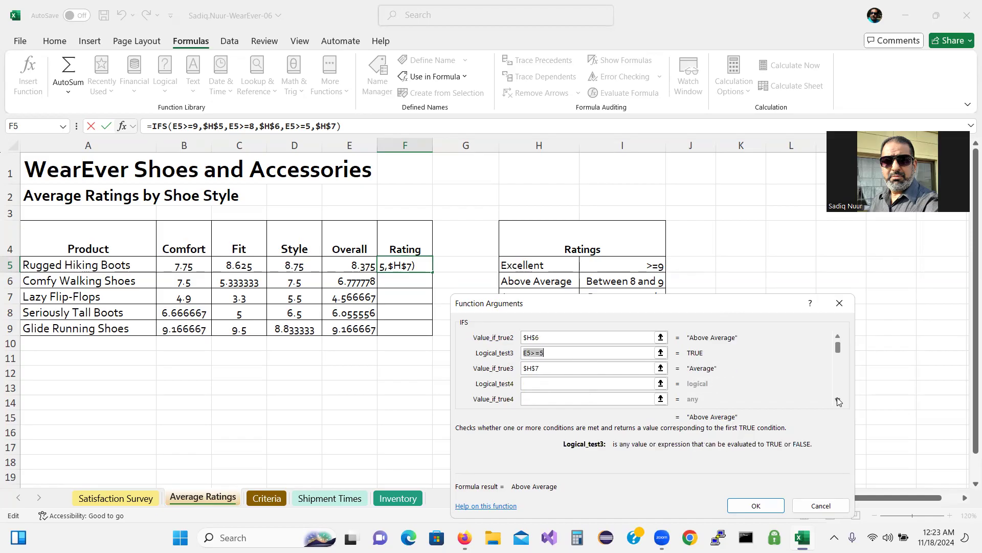
pyautogui.click(554, 384)
pyautogui.write('E5')
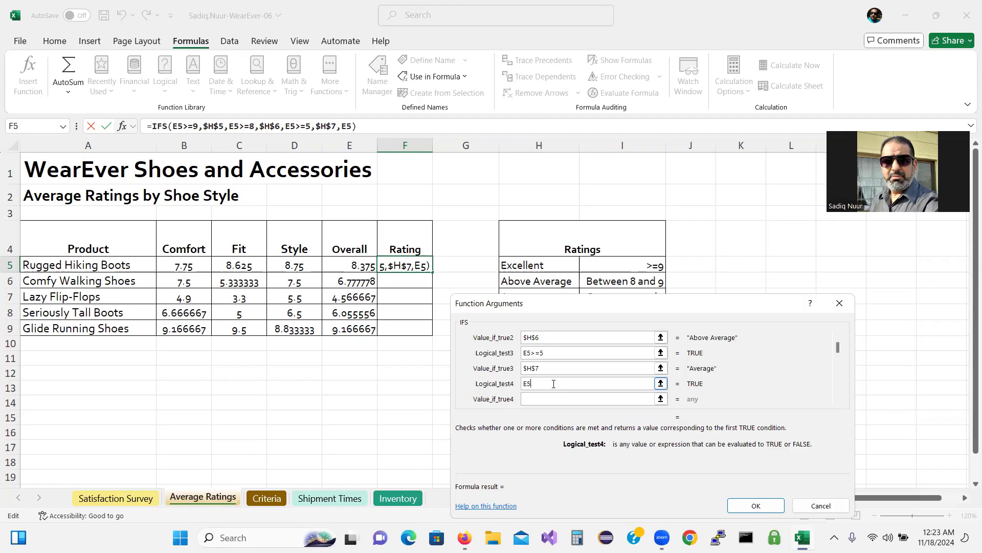
pyautogui.write('<5')
pyautogui.click(553, 399)
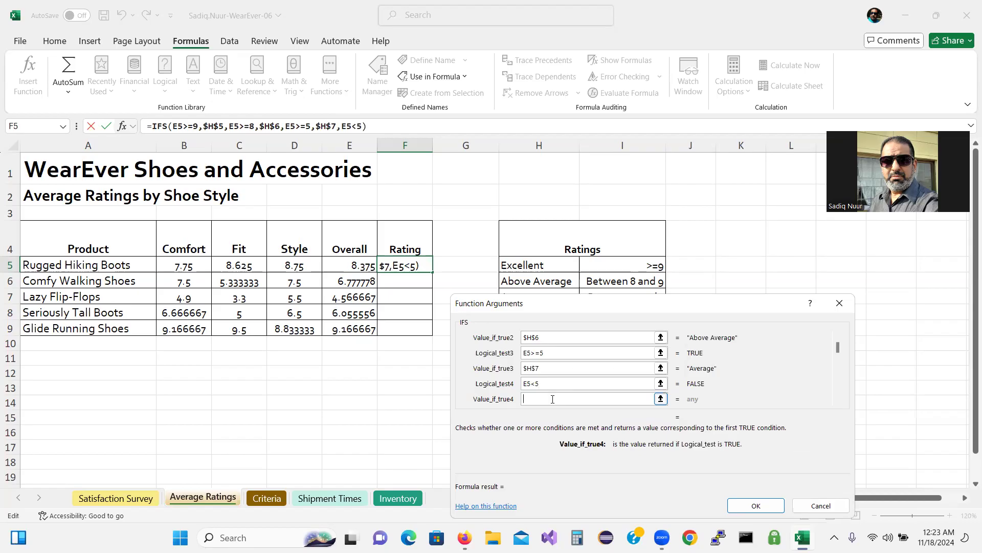
pyautogui.write('H8')
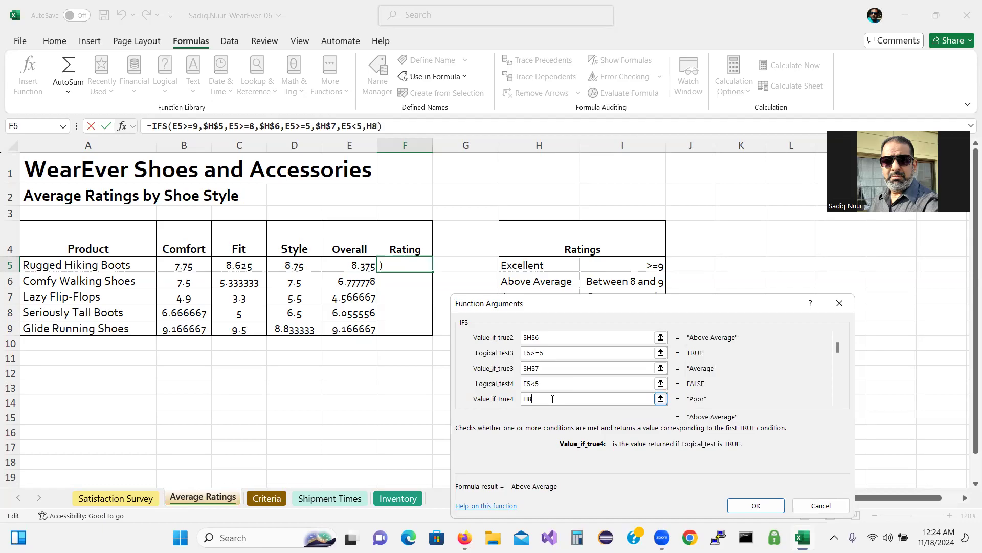
pyautogui.press('F4')
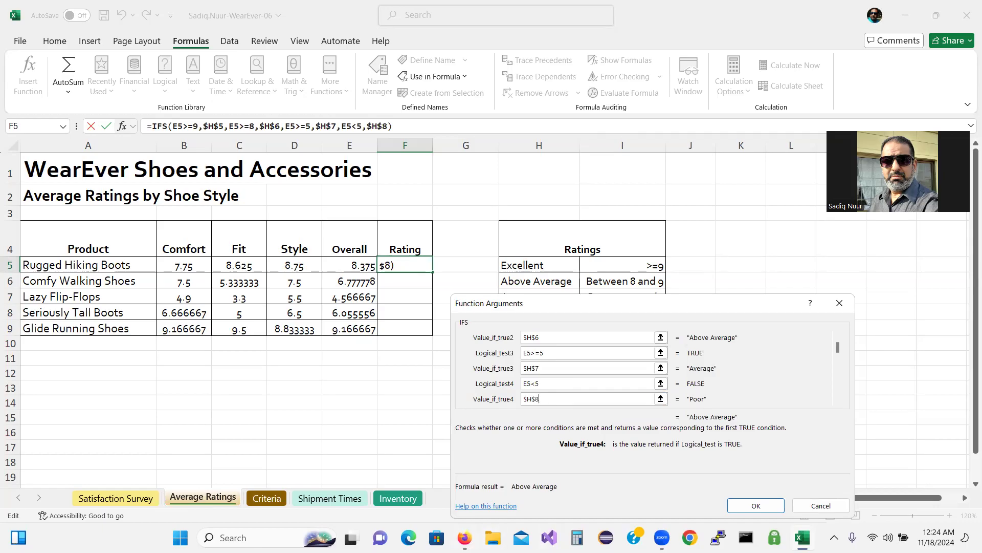
# Switch to the SIMnet instructions, mark steps 11g, 11h and 11i as completed, and return to the Excel workbook
pyautogui.click(464, 537)
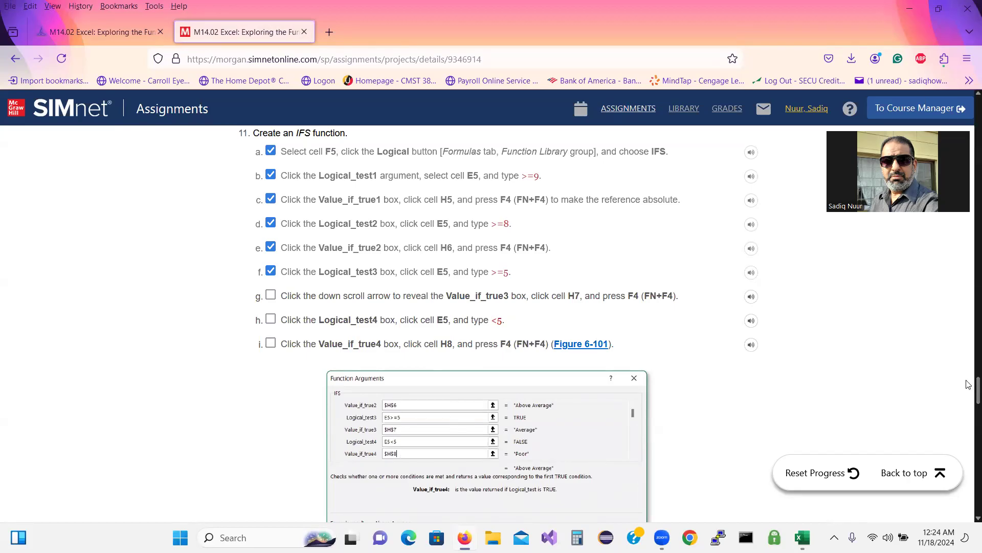
pyautogui.scroll(-3, 969, 384)
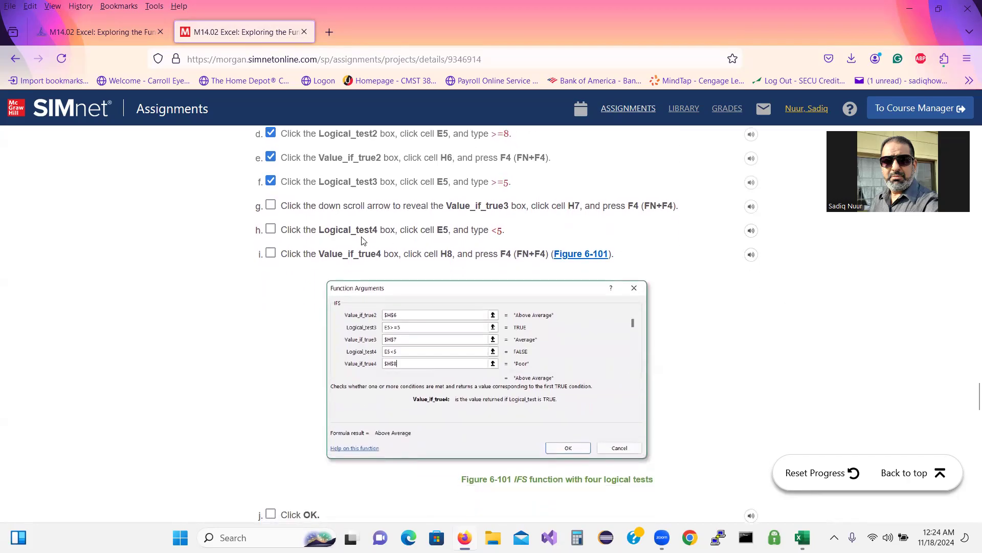
pyautogui.click(270, 205)
pyautogui.click(270, 230)
pyautogui.click(270, 254)
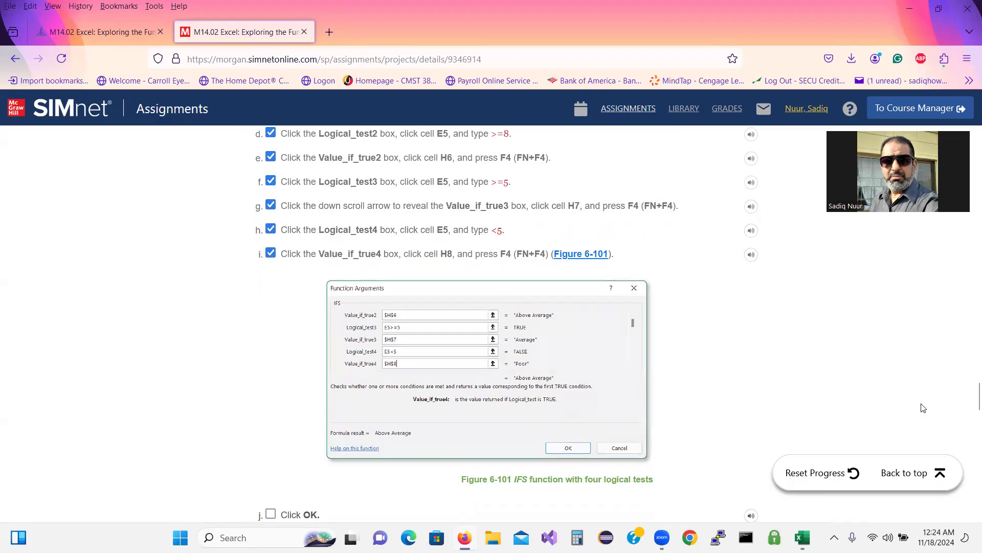
pyautogui.moveTo(969, 400); pyautogui.dragTo(969, 417)
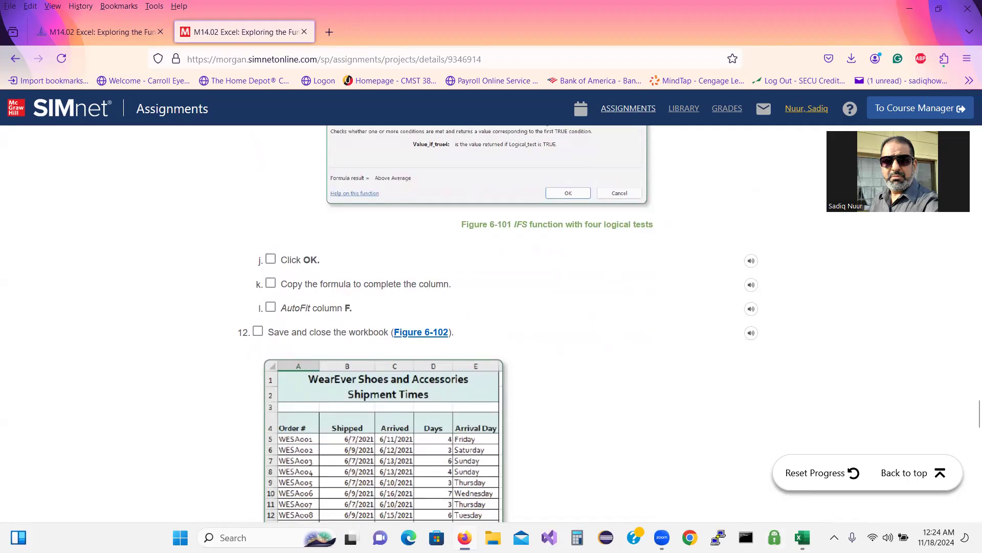
pyautogui.click(802, 537)
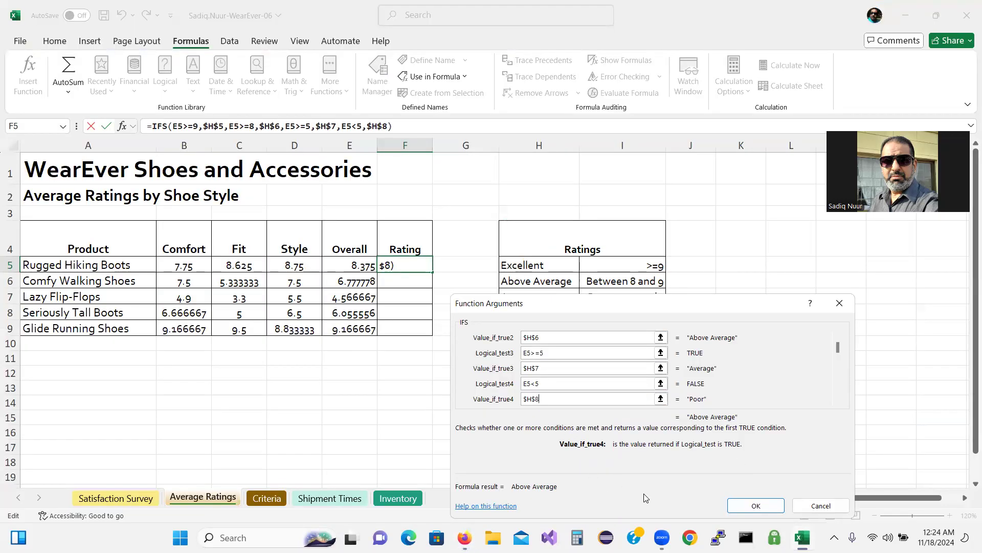
# Accept the IFS function in F5, then AutoFit column F and copy the formula down through F9
pyautogui.click(744, 509)
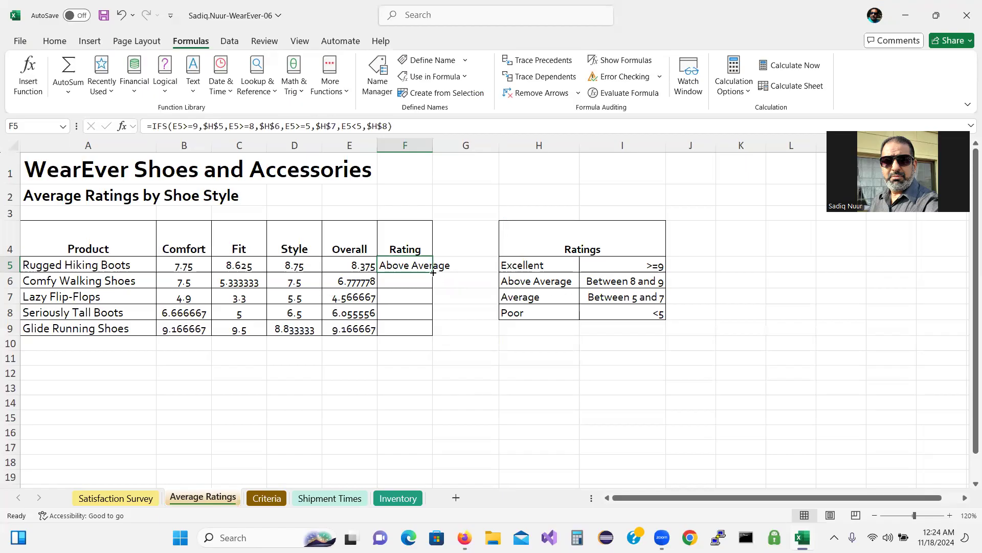
pyautogui.doubleClick(432, 143)
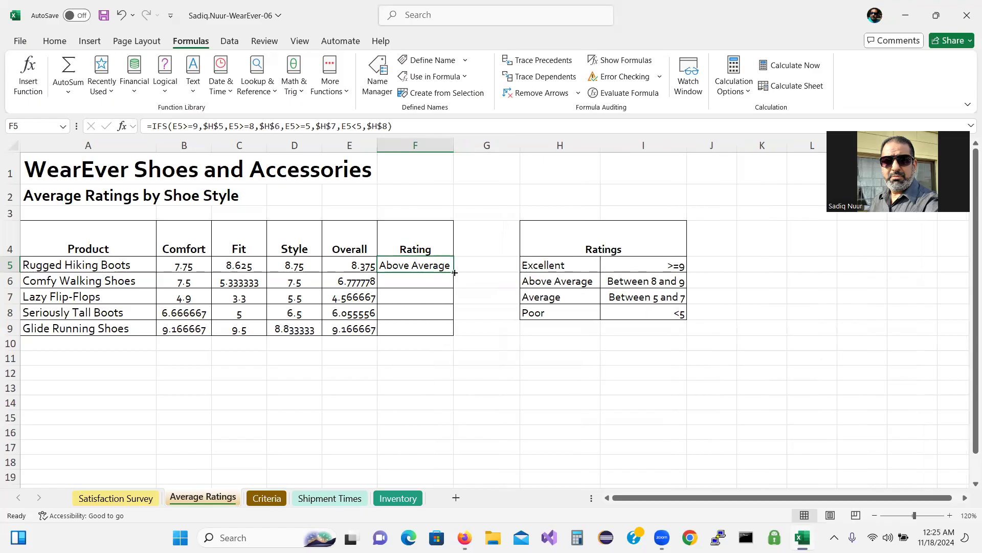
pyautogui.moveTo(454, 273); pyautogui.dragTo(458, 335)
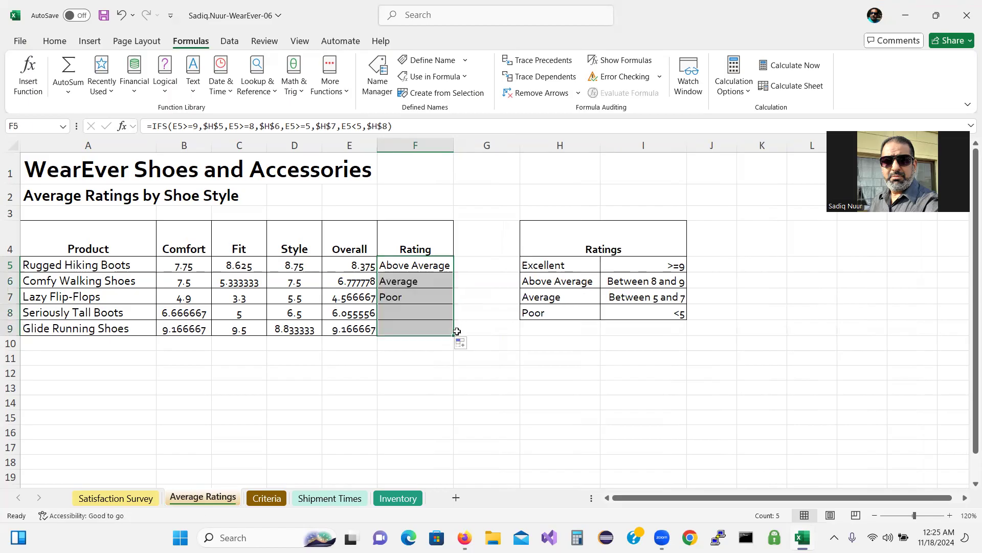
pyautogui.click(502, 369)
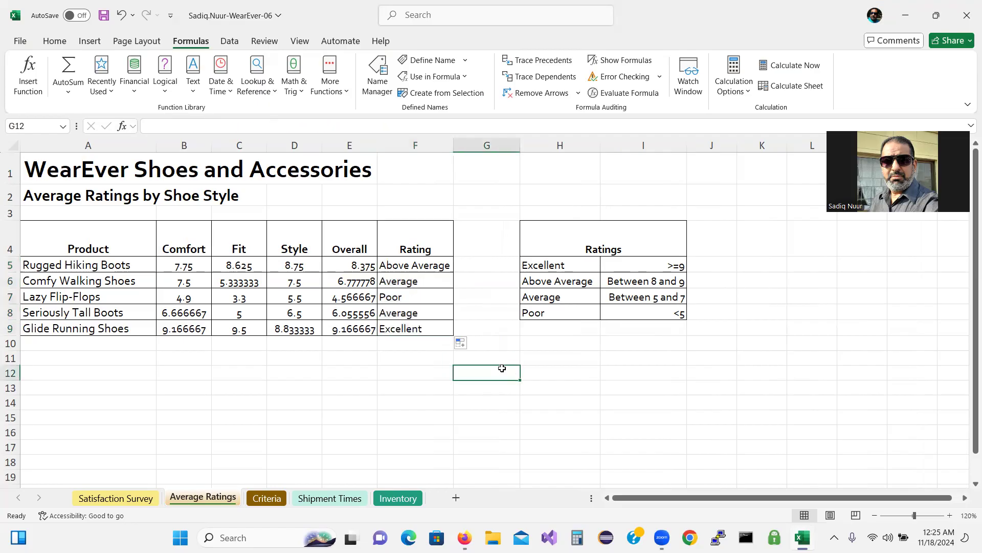
# Draw temporary annotations linking the Excellent and Poor ratings to their Overall scores and the Ratings criteria, and clear the drawings
pyautogui.click(830, 63)
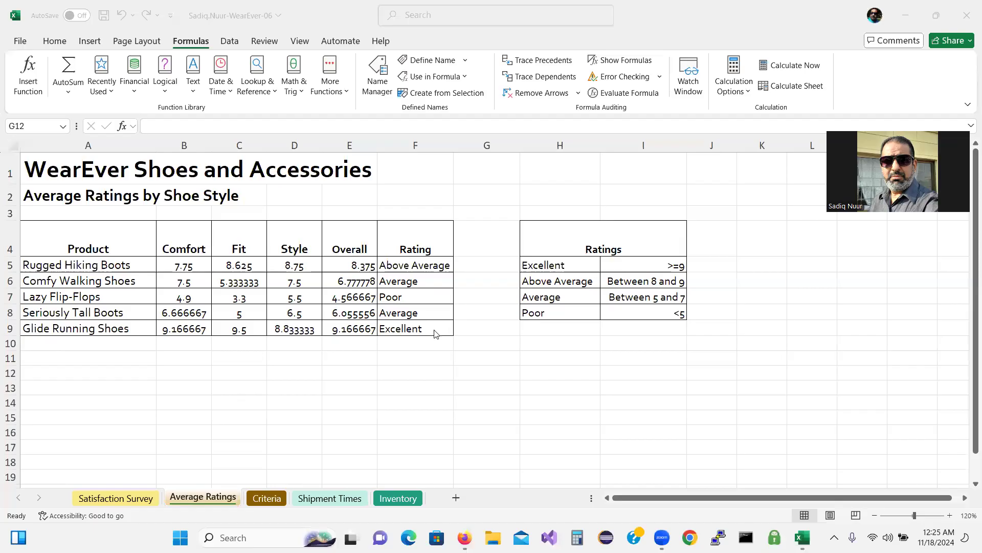
pyautogui.moveTo(434, 330)
pyautogui.mouseDown()
pyautogui.moveTo(465, 362)
pyautogui.moveTo(488, 341)
pyautogui.moveTo(493, 261)
pyautogui.moveTo(518, 265)
pyautogui.mouseUp()
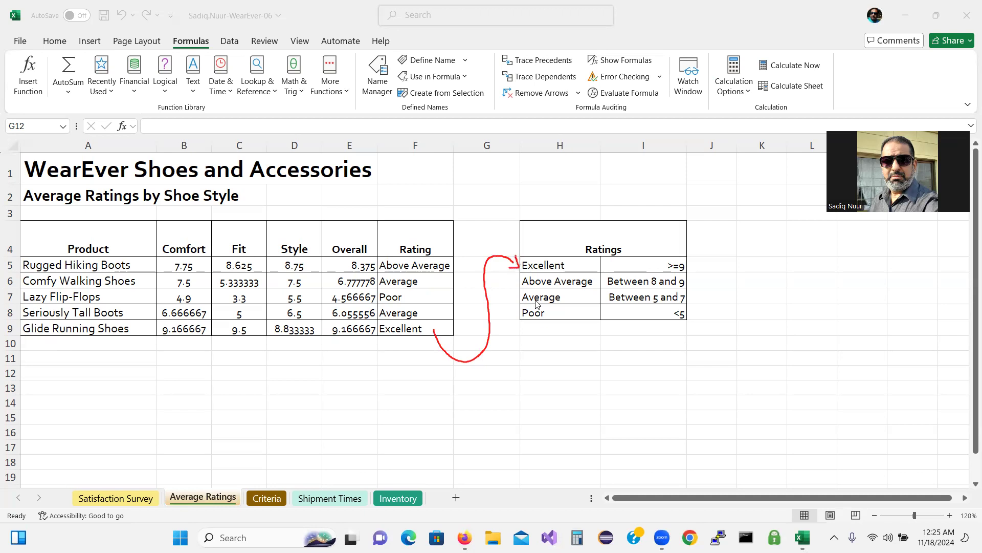
pyautogui.moveTo(674, 253)
pyautogui.mouseDown()
pyautogui.moveTo(657, 267)
pyautogui.moveTo(705, 270)
pyautogui.moveTo(688, 242)
pyautogui.moveTo(672, 254)
pyautogui.mouseUp()
pyautogui.moveTo(433, 332)
pyautogui.mouseDown()
pyautogui.moveTo(392, 395)
pyautogui.moveTo(348, 340)
pyautogui.moveTo(345, 357)
pyautogui.moveTo(346, 338)
pyautogui.moveTo(362, 343)
pyautogui.mouseUp()
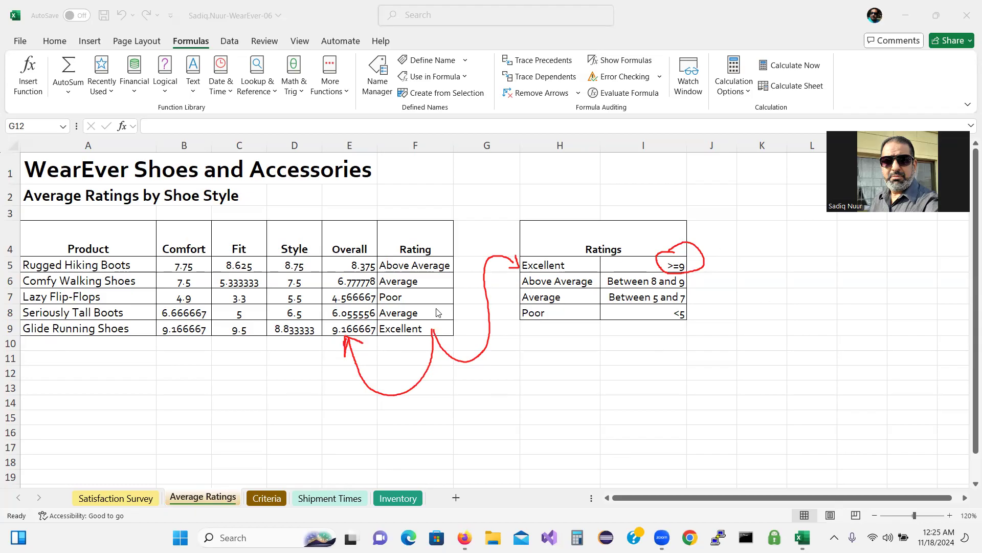
pyautogui.moveTo(335, 292)
pyautogui.mouseDown()
pyautogui.moveTo(326, 306)
pyautogui.moveTo(385, 302)
pyautogui.moveTo(366, 288)
pyautogui.moveTo(328, 297)
pyautogui.mouseUp()
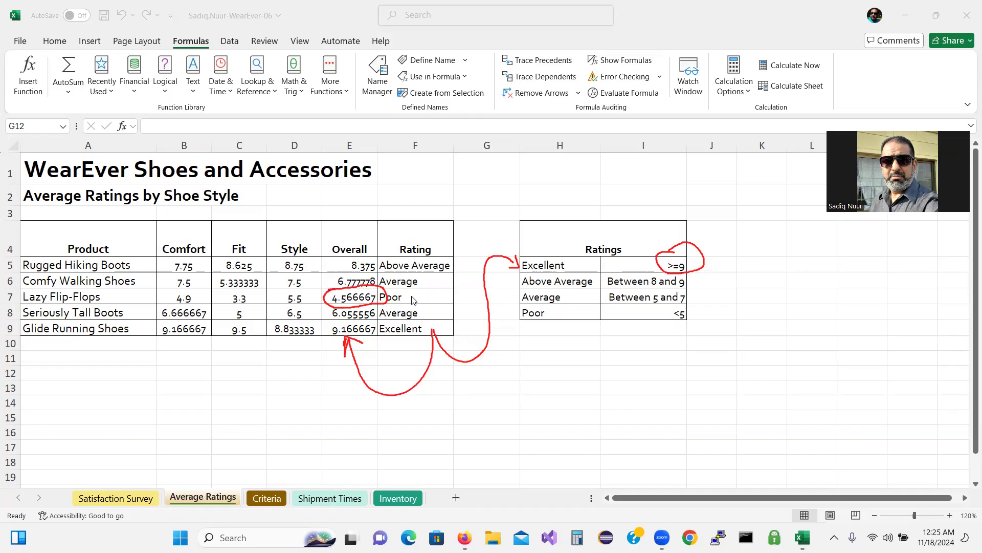
pyautogui.moveTo(415, 290)
pyautogui.mouseDown()
pyautogui.moveTo(380, 290)
pyautogui.moveTo(385, 315)
pyautogui.moveTo(418, 297)
pyautogui.moveTo(413, 287)
pyautogui.moveTo(415, 310)
pyautogui.moveTo(469, 355)
pyautogui.moveTo(540, 369)
pyautogui.moveTo(553, 322)
pyautogui.mouseUp()
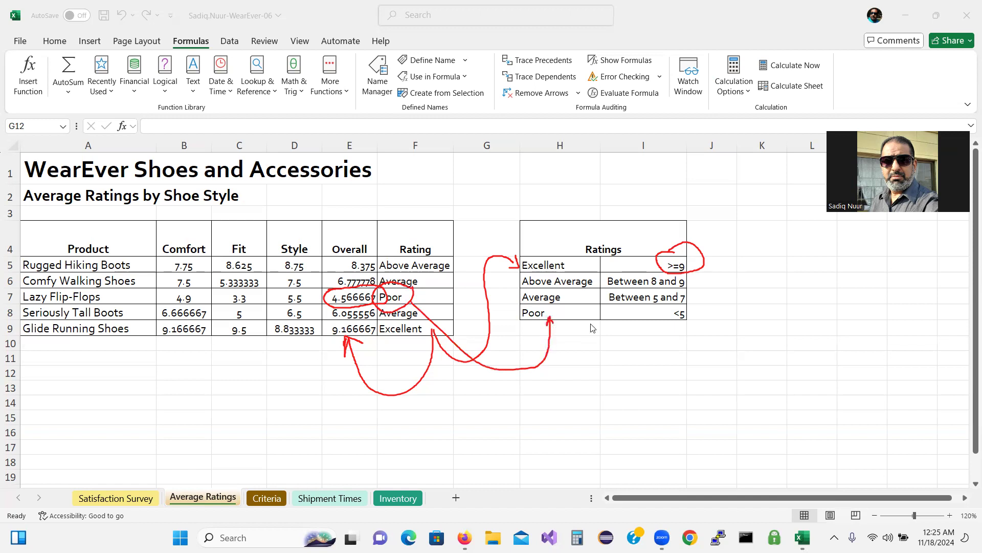
pyautogui.moveTo(675, 308)
pyautogui.mouseDown()
pyautogui.moveTo(663, 314)
pyautogui.moveTo(677, 331)
pyautogui.moveTo(702, 302)
pyautogui.moveTo(667, 310)
pyautogui.mouseUp()
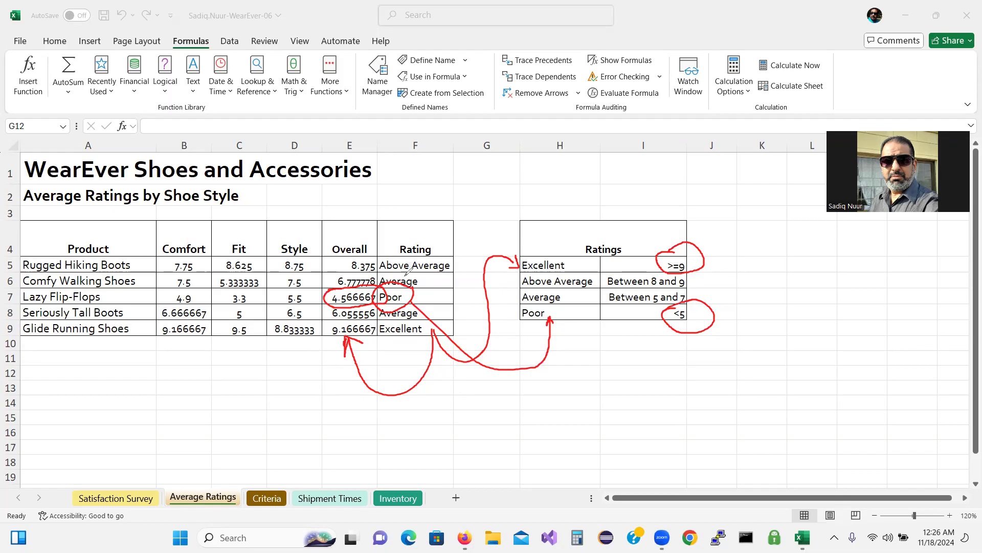
pyautogui.click(146, 323)
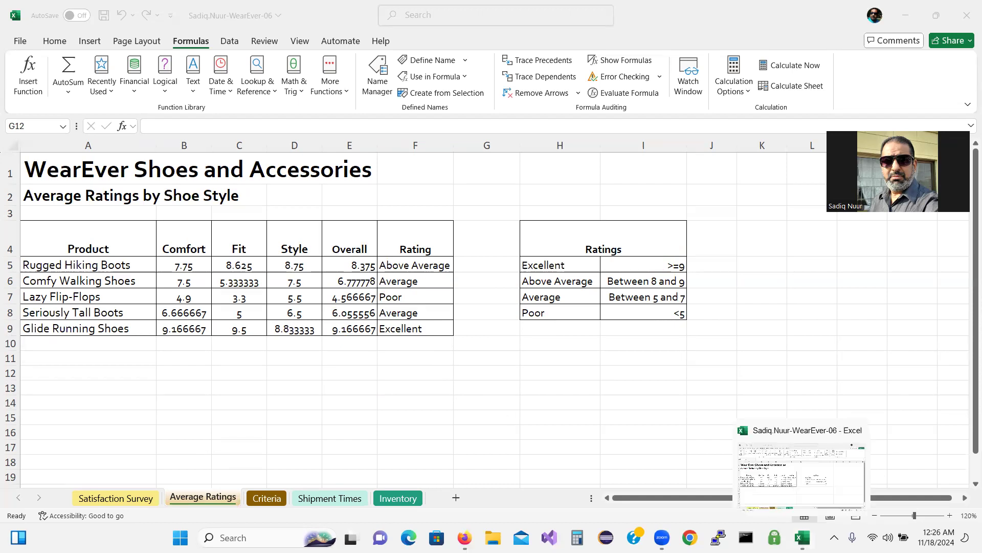
pyautogui.click(802, 537)
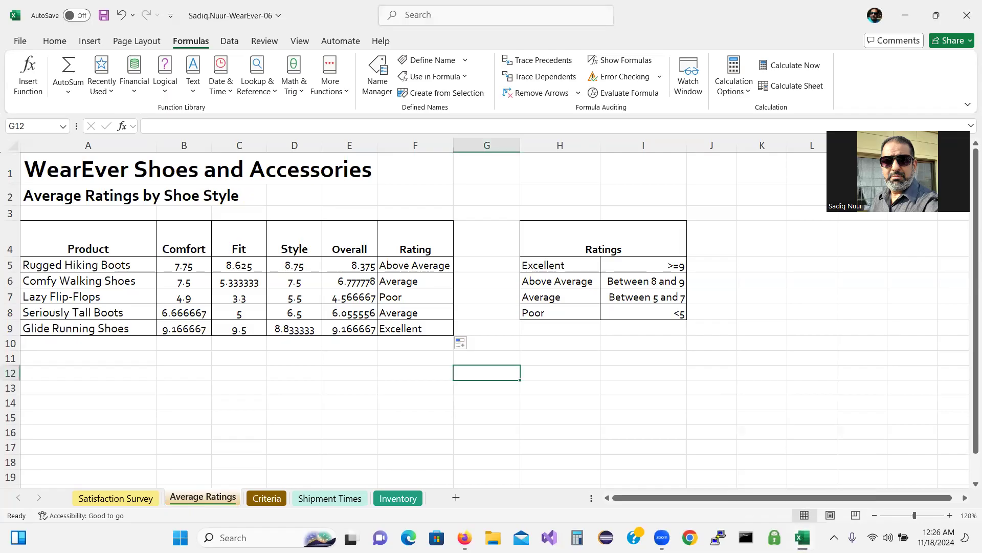
# Recheck the remaining SIMnet instructions and, back in Excel, apply AutoFit Column Width to column F
pyautogui.click(408, 328)
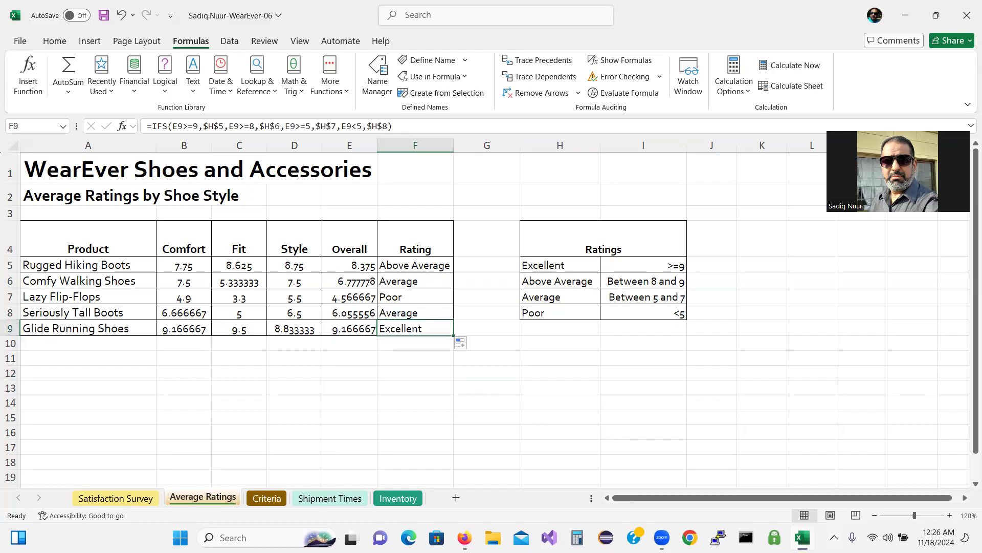
pyautogui.moveTo(803, 537)
pyautogui.click(465, 537)
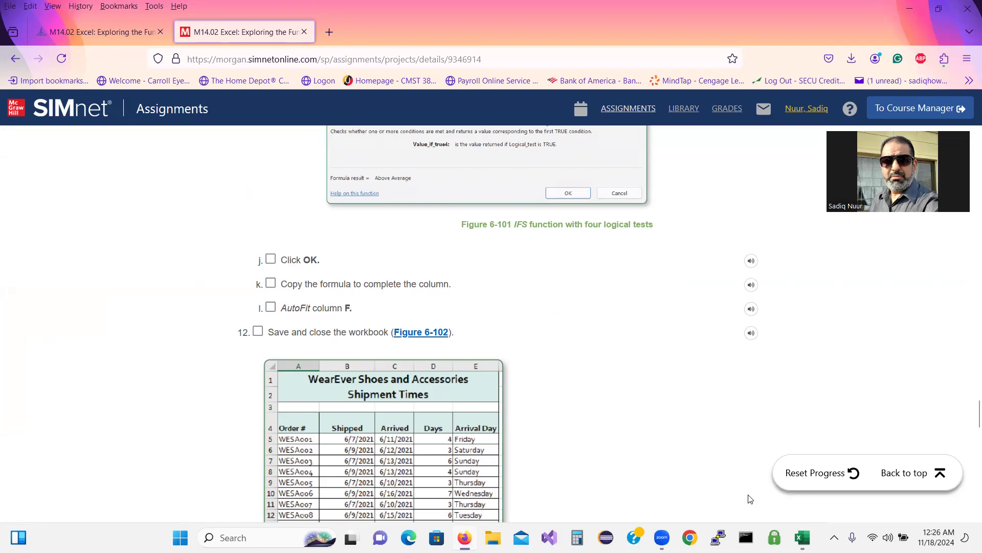
pyautogui.click(802, 538)
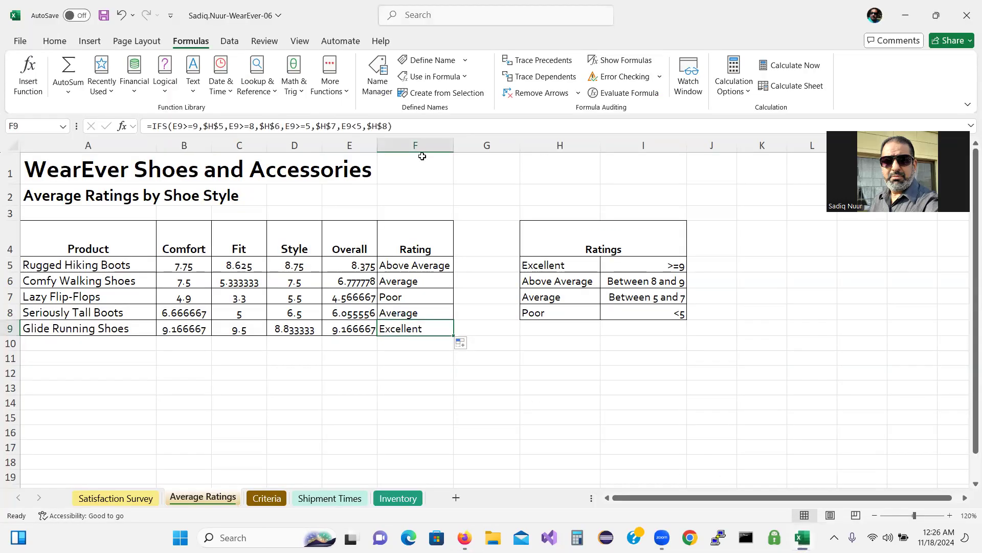
pyautogui.click(430, 143)
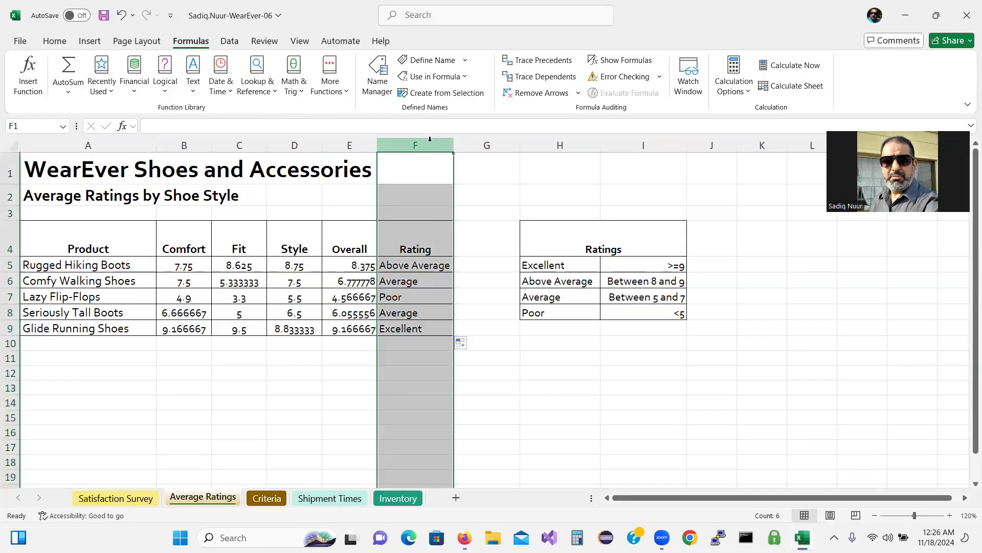
pyautogui.click(59, 41)
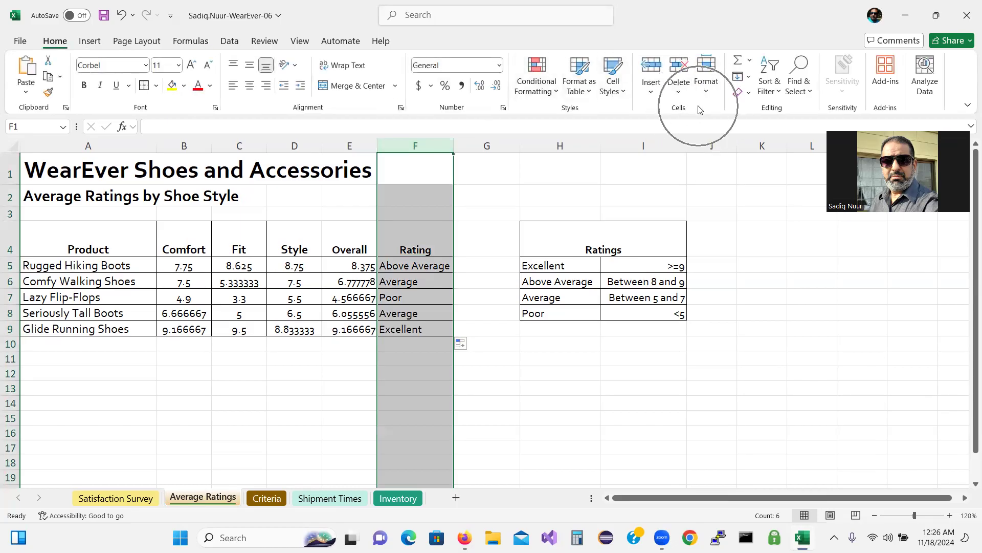
pyautogui.click(707, 91)
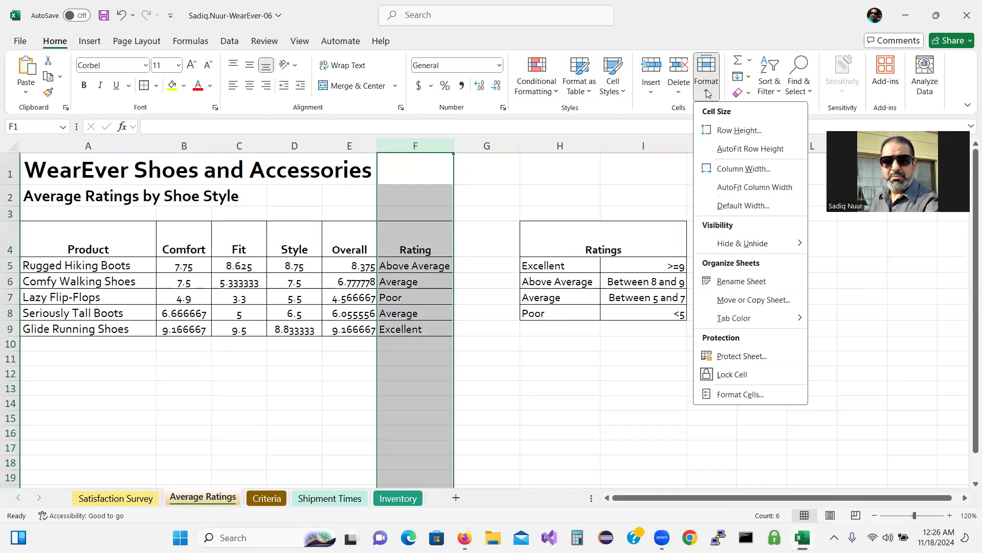
pyautogui.click(740, 188)
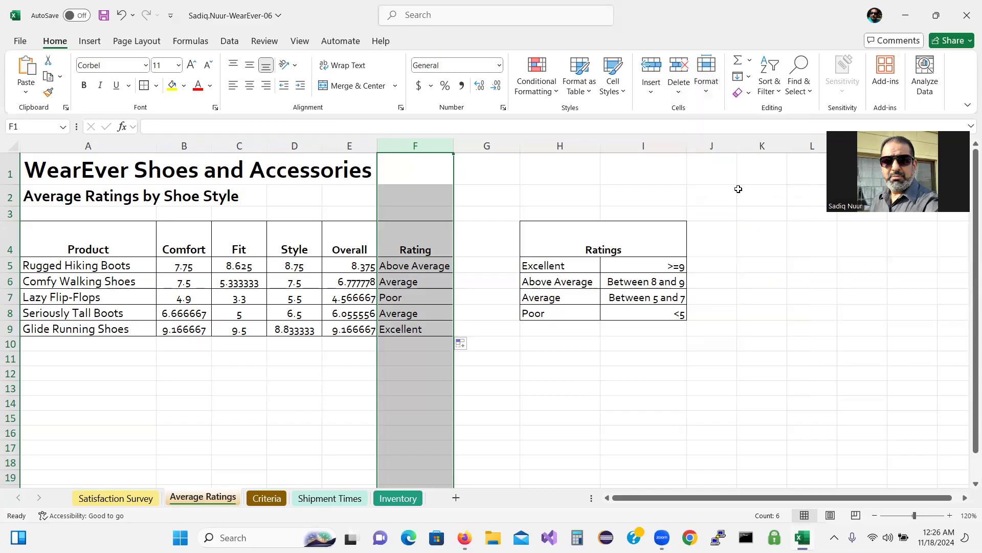
pyautogui.click(634, 386)
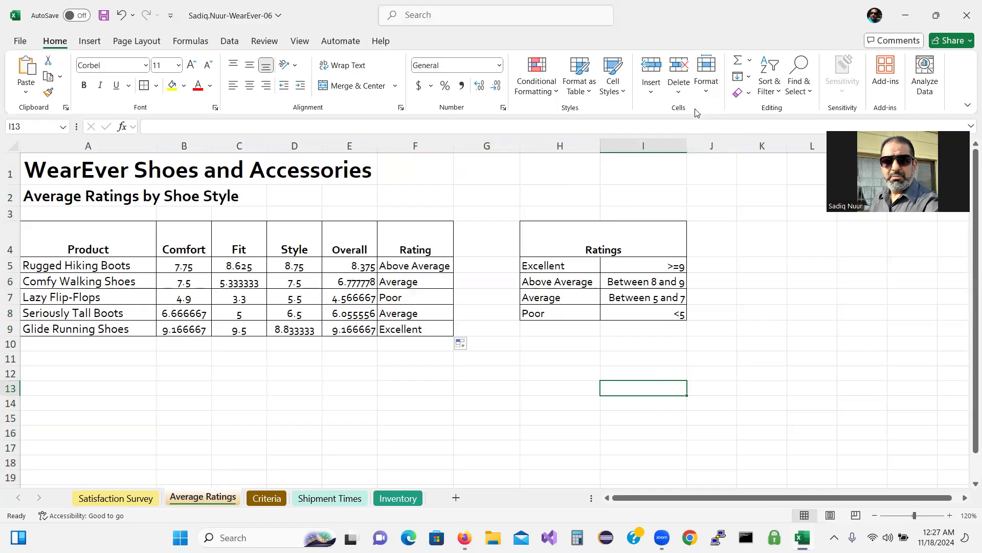
pyautogui.click(709, 97)
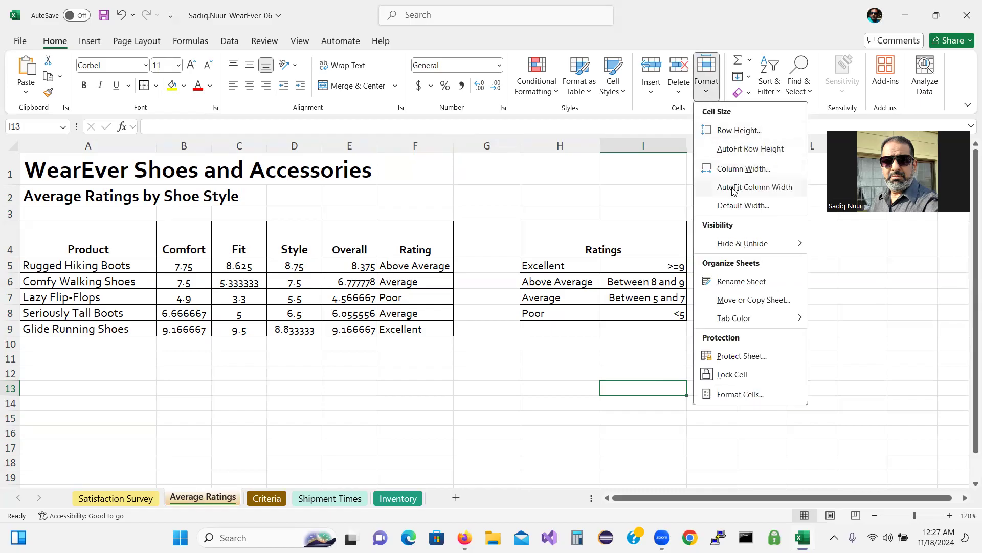
pyautogui.click(907, 343)
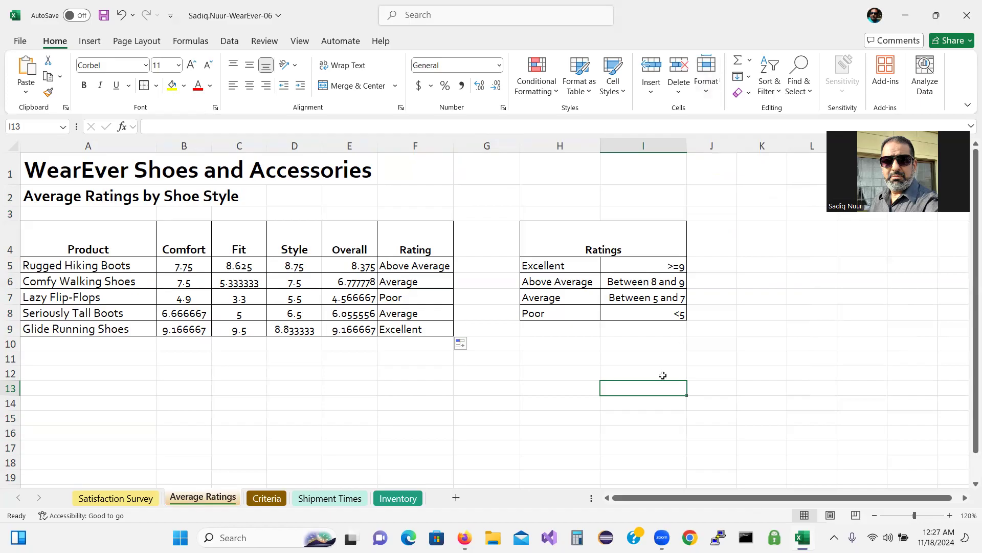
pyautogui.click(407, 330)
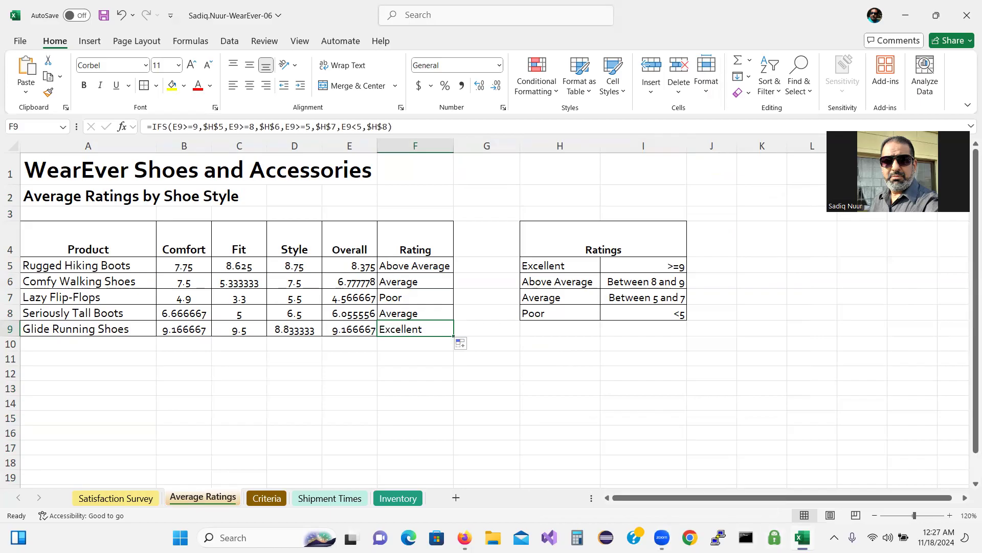
# Switch to the SIMnet instructions and mark steps 11j, 11k and 11l as completed
pyautogui.click(464, 537)
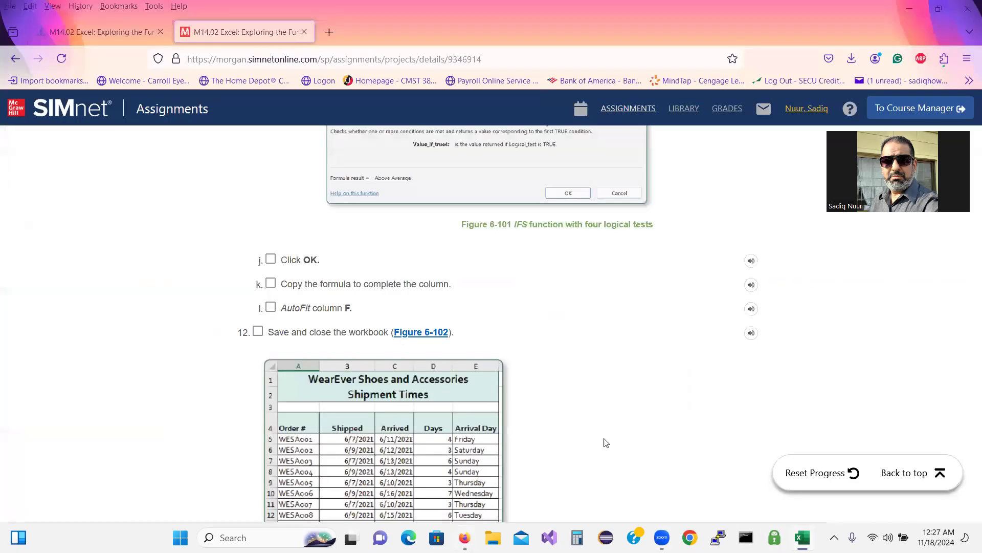
pyautogui.click(271, 259)
pyautogui.click(271, 283)
pyautogui.click(271, 308)
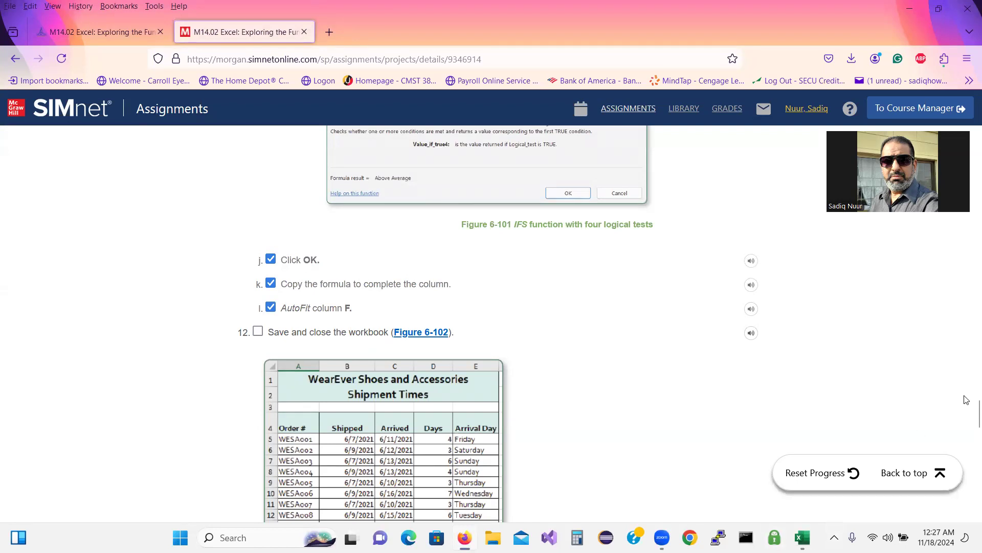
# Examine the completed Shipment Times, Average Ratings and Inventory sheets in Figure 6-102 of the SIMnet instructions
pyautogui.scroll(-10, 968, 425)
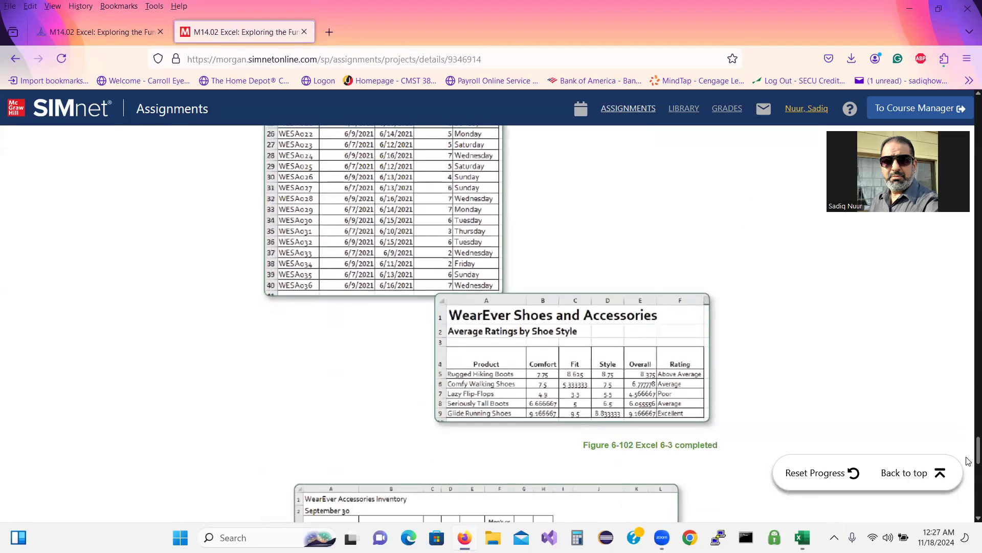
pyautogui.scroll(-2, 968, 459)
pyautogui.scroll(8, 969, 440)
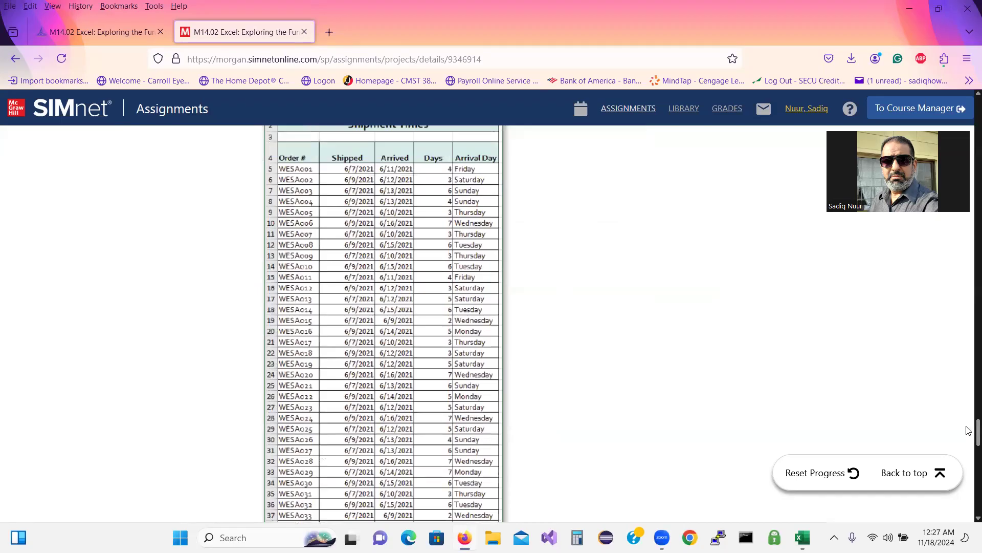
pyautogui.scroll(-8, 968, 434)
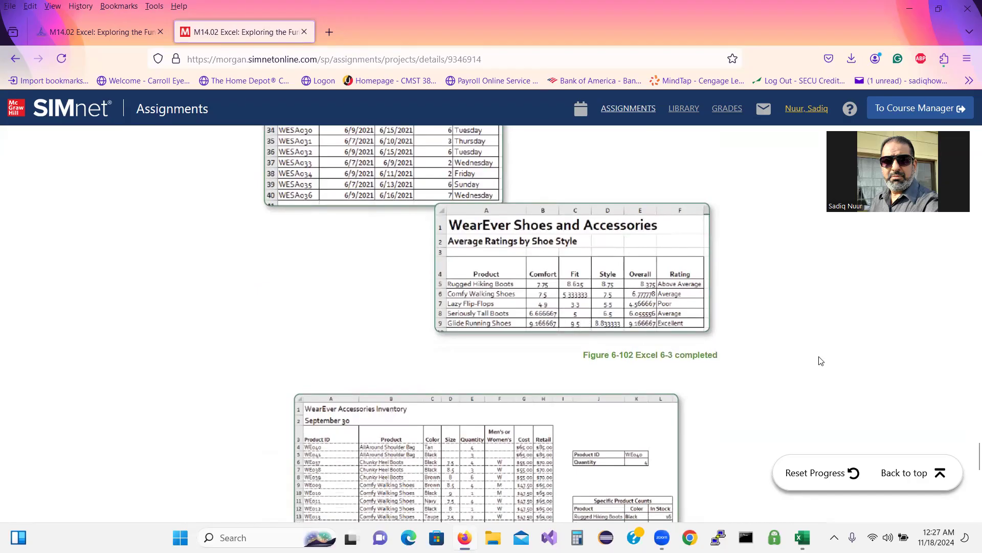
pyautogui.scroll(-3, 967, 469)
pyautogui.scroll(-2, 967, 470)
pyautogui.scroll(-2, 967, 472)
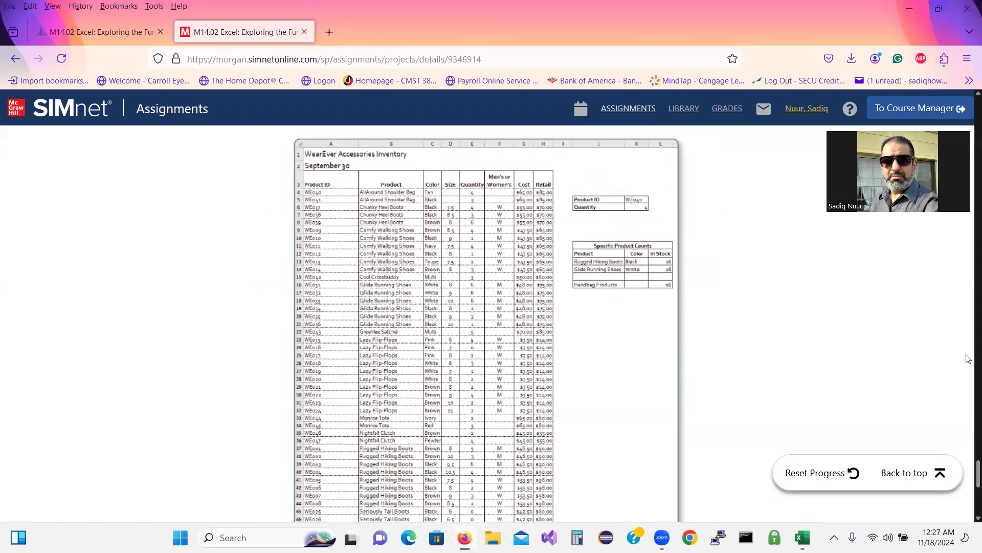
pyautogui.scroll(-5, 967, 476)
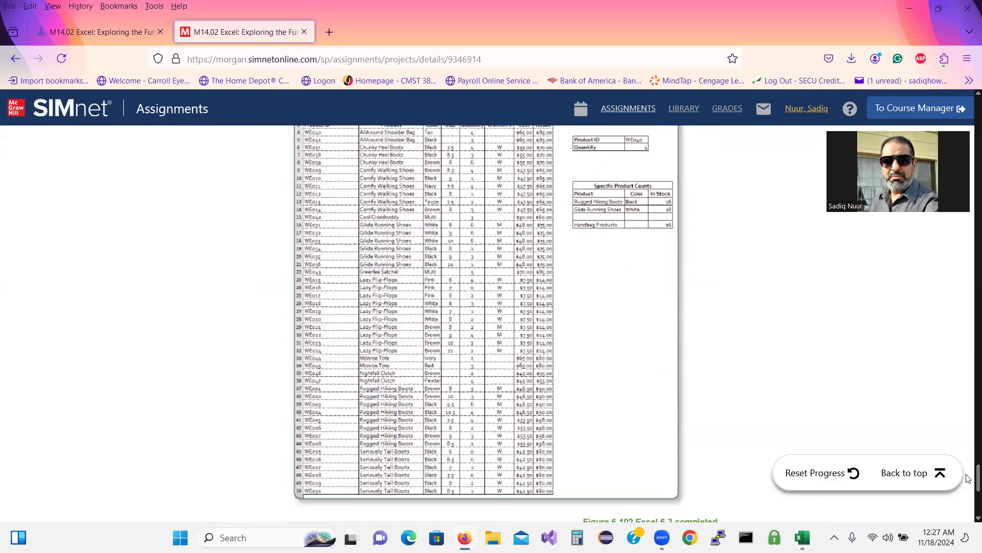
# Return from the SIMnet instructions to the WearEver workbook in Excel, save it under its current name and close it
pyautogui.scroll(-1, 967, 488)
pyautogui.moveTo(967, 488); pyautogui.dragTo(968, 261)
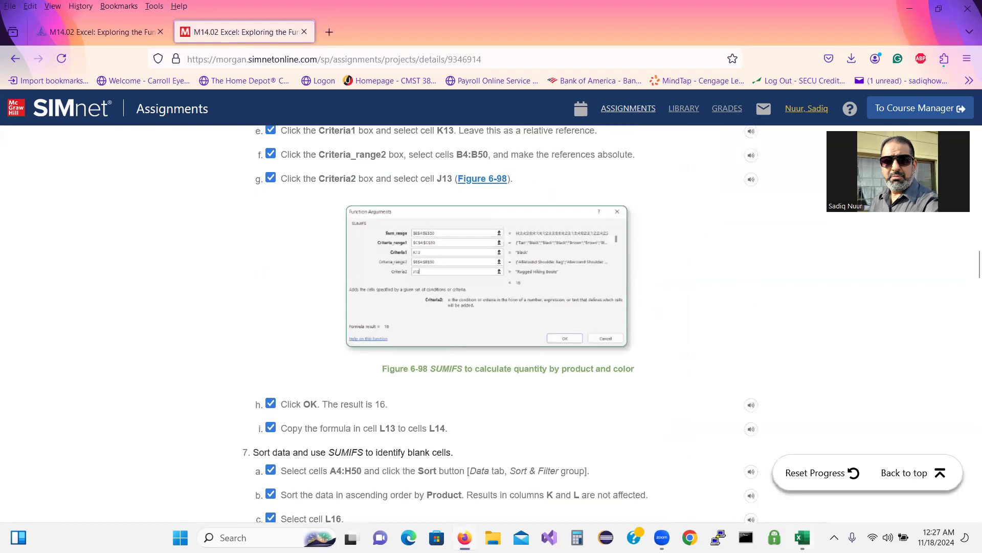
pyautogui.click(803, 538)
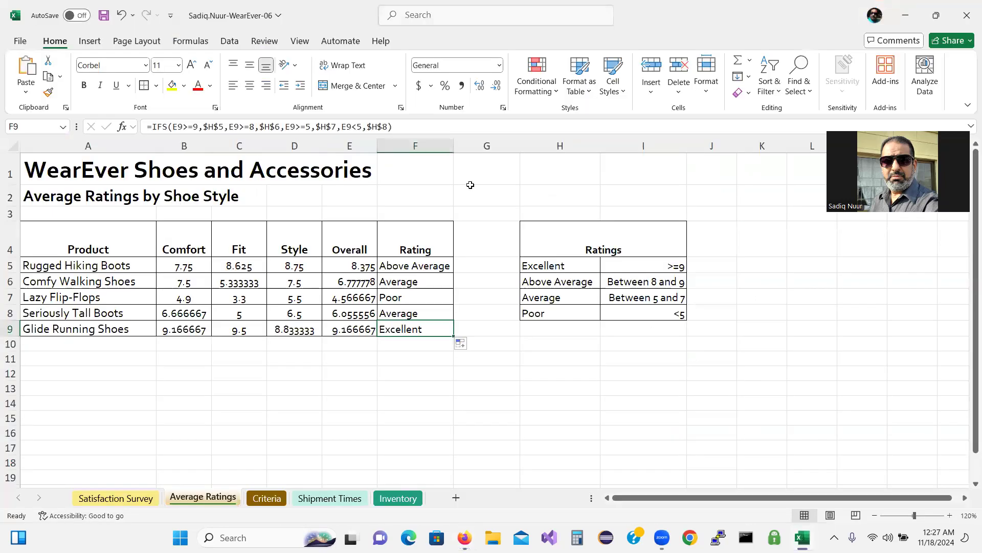
pyautogui.click(18, 41)
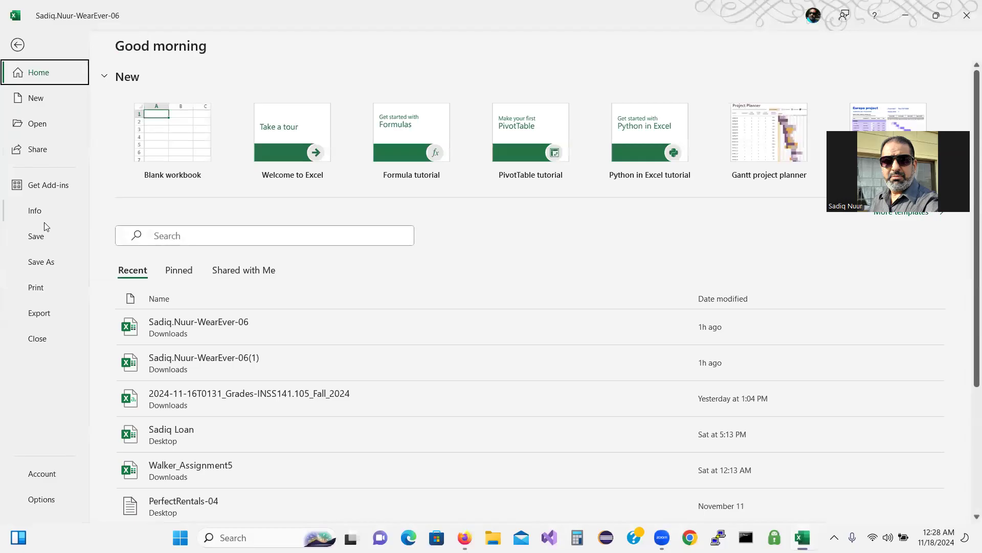
pyautogui.click(41, 236)
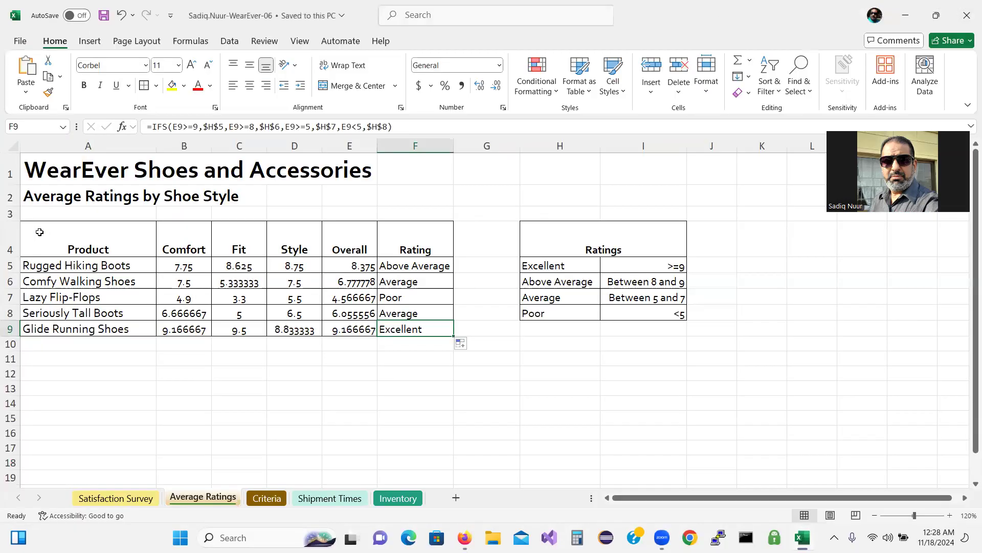
pyautogui.doubleClick(365, 16)
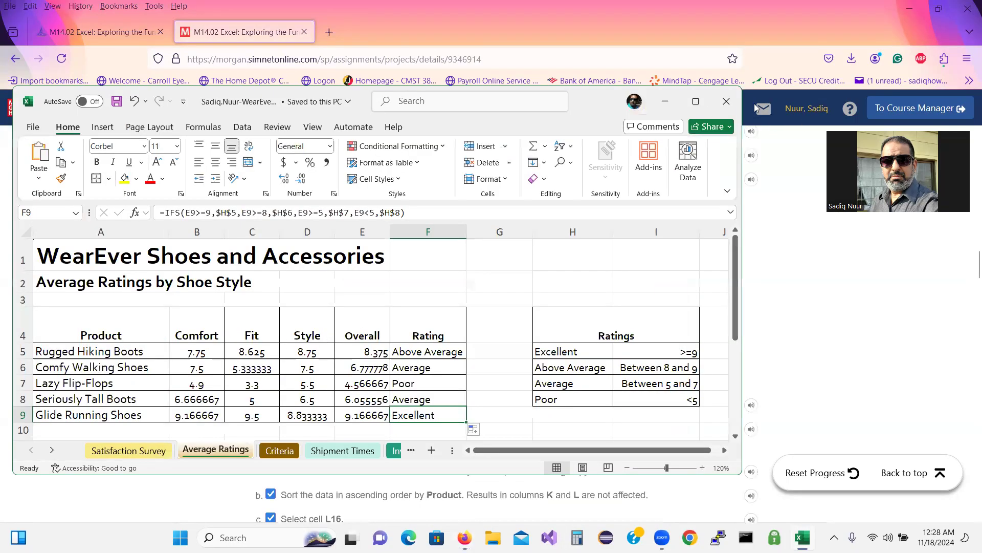
pyautogui.click(724, 100)
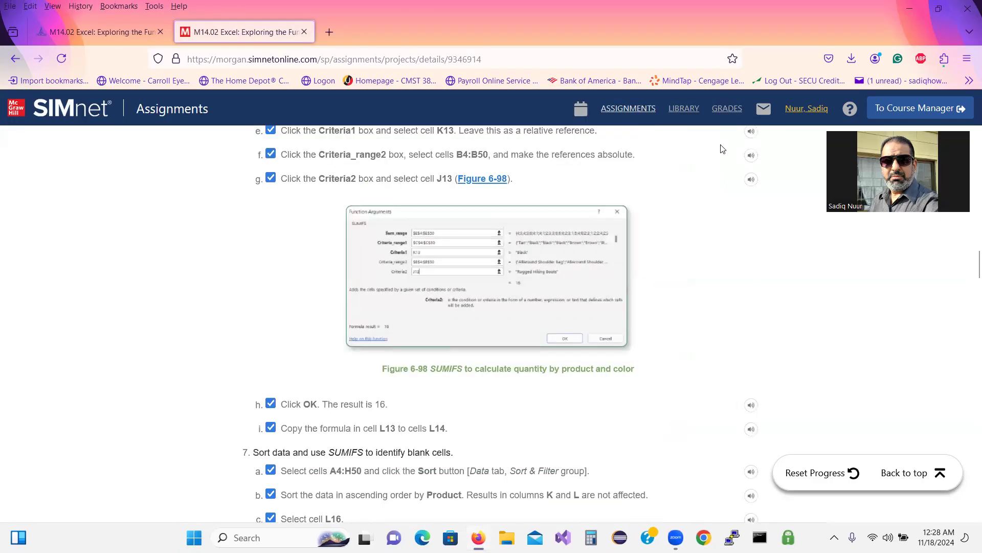
# Upload the WearEver-06 workbook from the Downloads folder to the SIMnet assignment and submit it for grading
pyautogui.moveTo(970, 261); pyautogui.dragTo(968, 109)
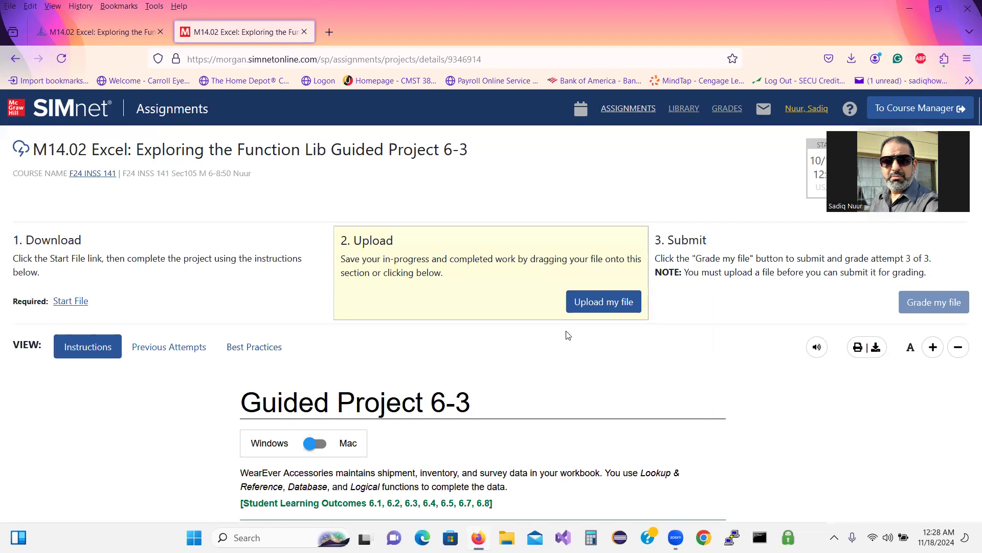
pyautogui.click(604, 302)
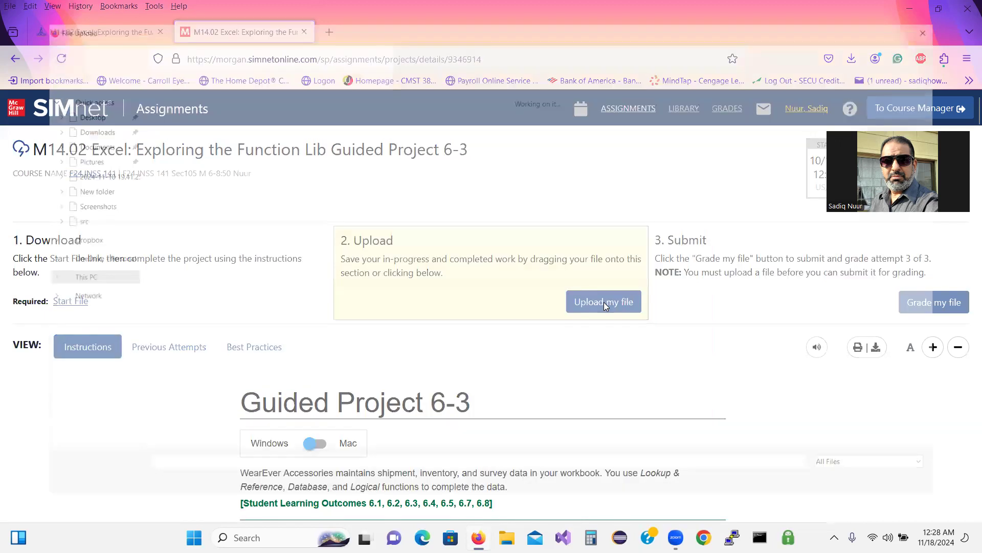
pyautogui.click(147, 133)
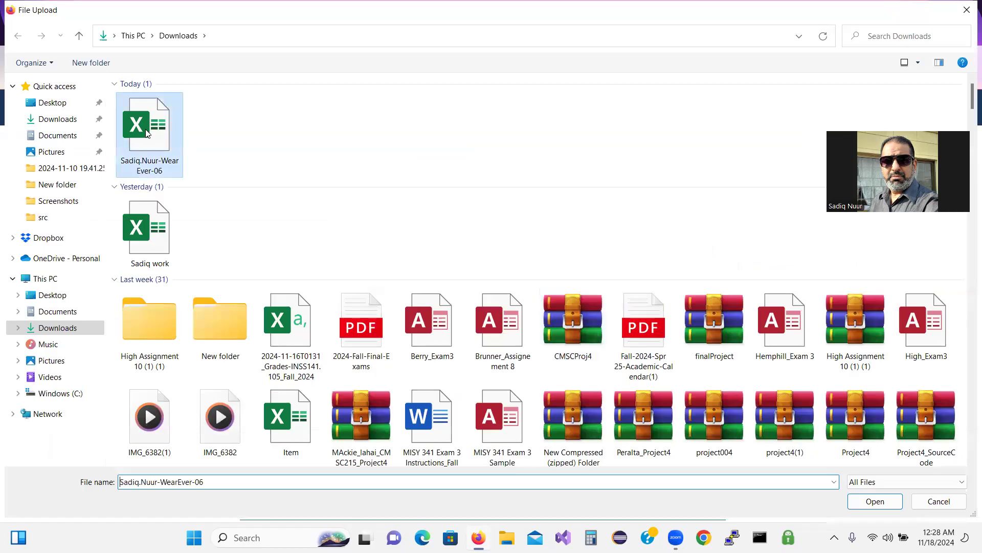
pyautogui.click(873, 502)
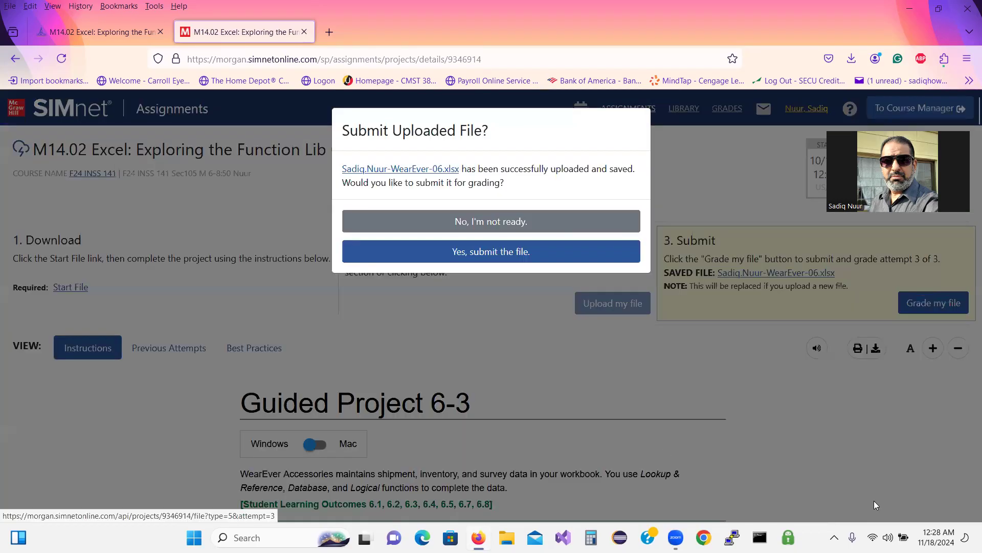
pyautogui.click(504, 250)
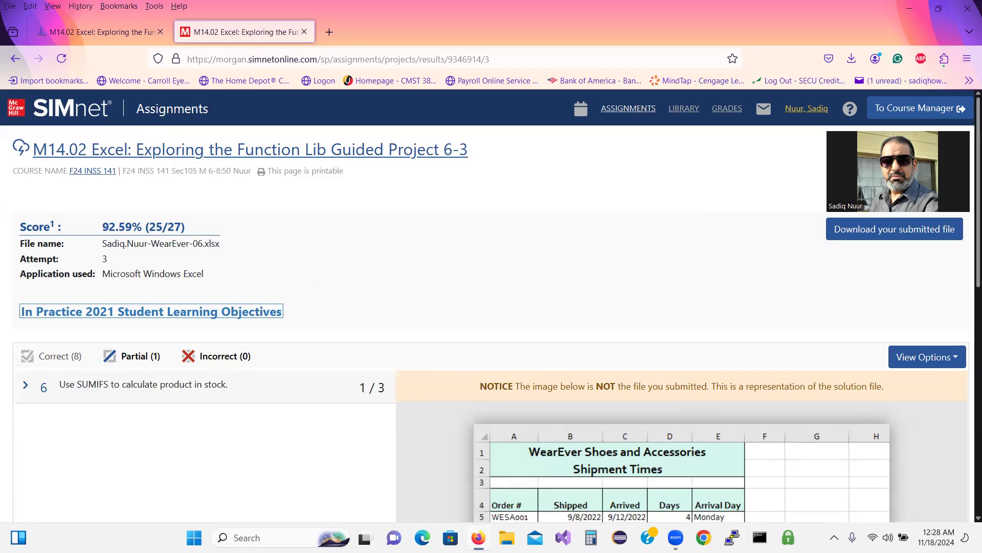
# Expand the feedback for item 6 and examine the expected SUMIFS formula for cell L13 on Inventory
pyautogui.scroll(-3, 692, 253)
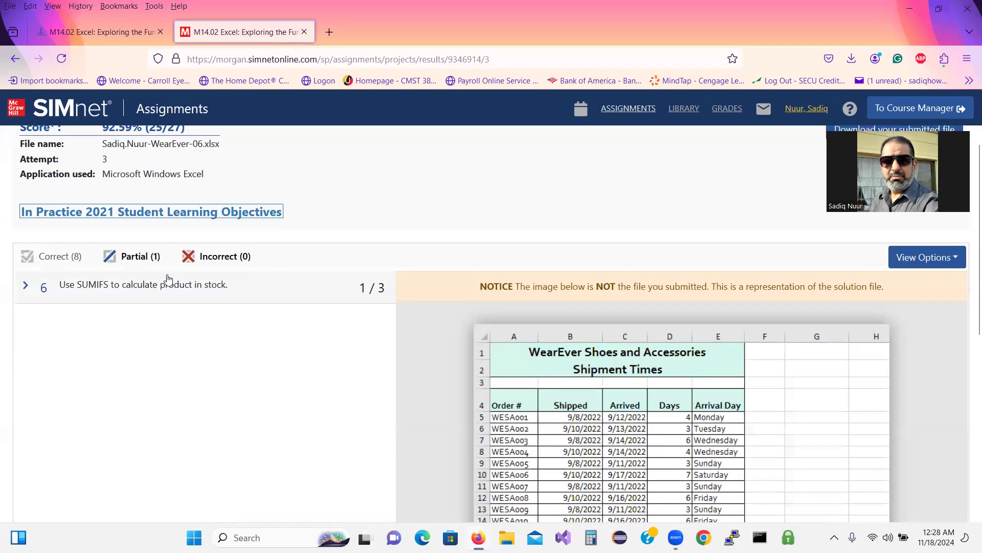
pyautogui.click(27, 287)
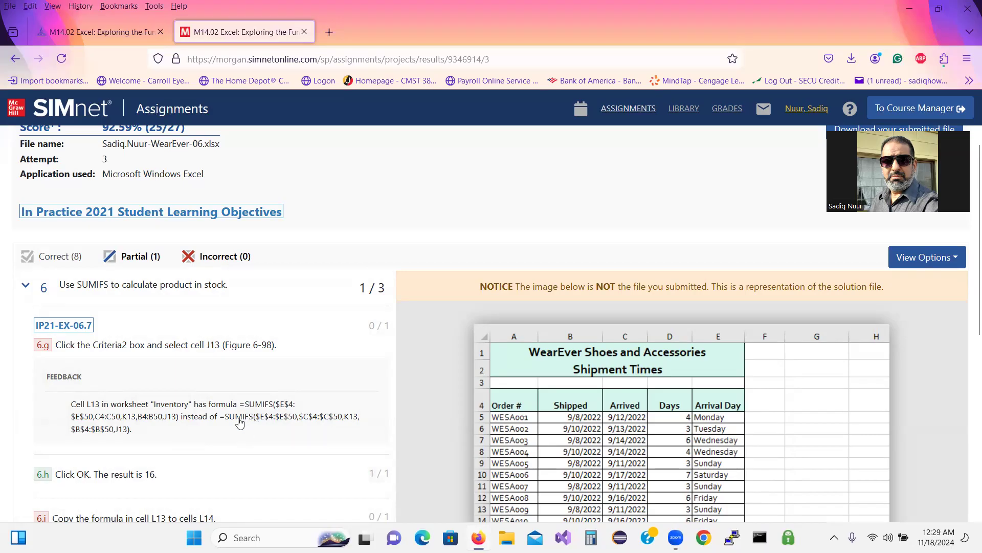
pyautogui.moveTo(226, 417); pyautogui.dragTo(130, 439)
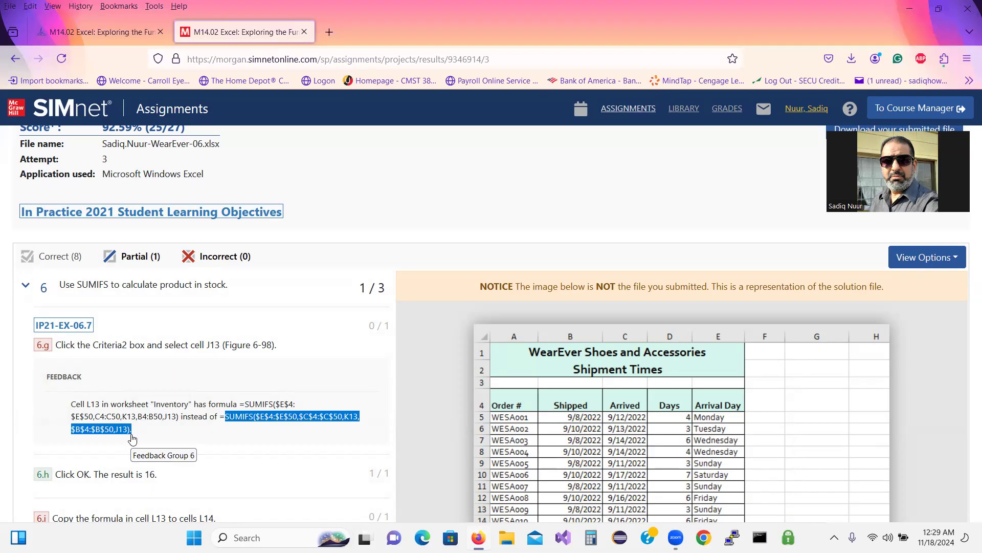
pyautogui.click(132, 435)
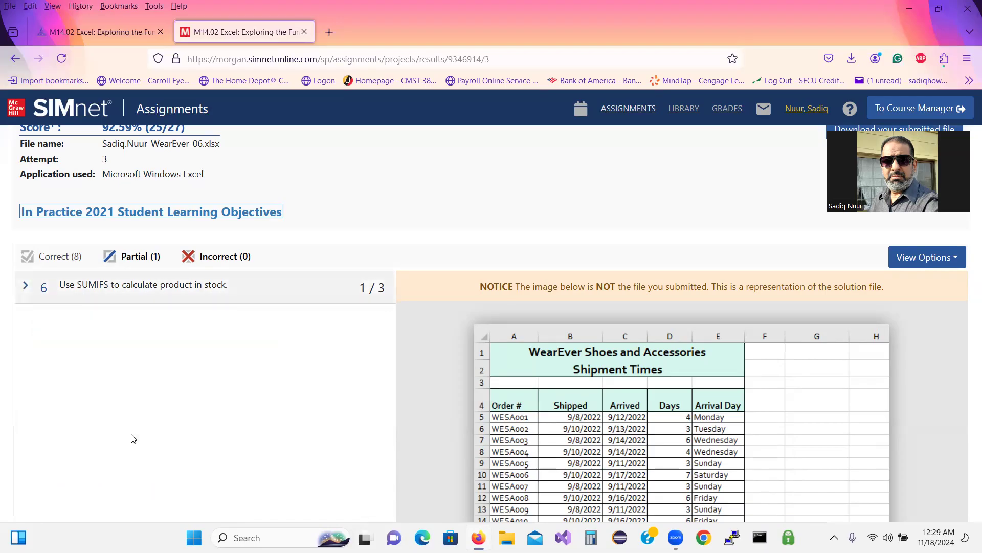
pyautogui.click(25, 286)
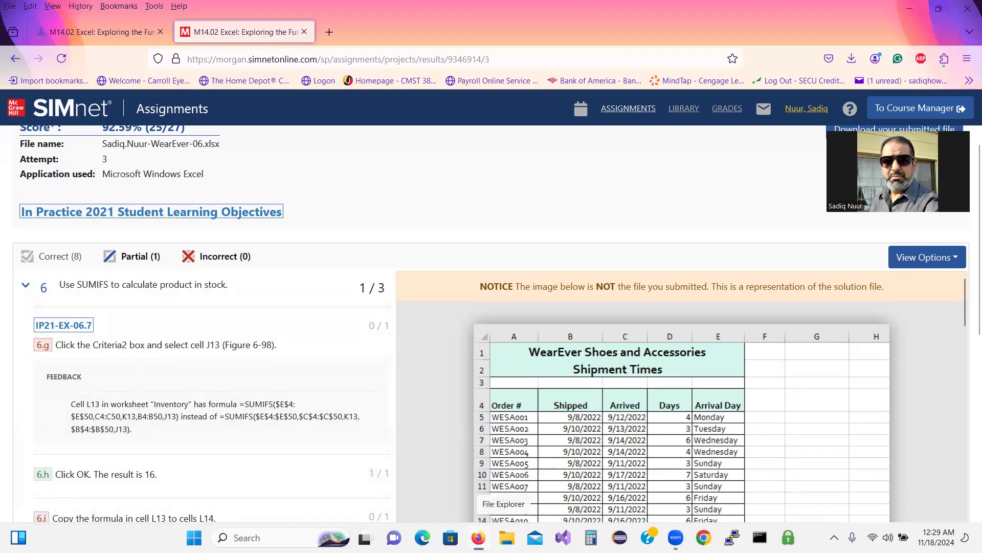
# Switch to File Explorer, reopen the WearEver-06 workbook maximized in Excel, and show the Inventory sheet
pyautogui.click(507, 537)
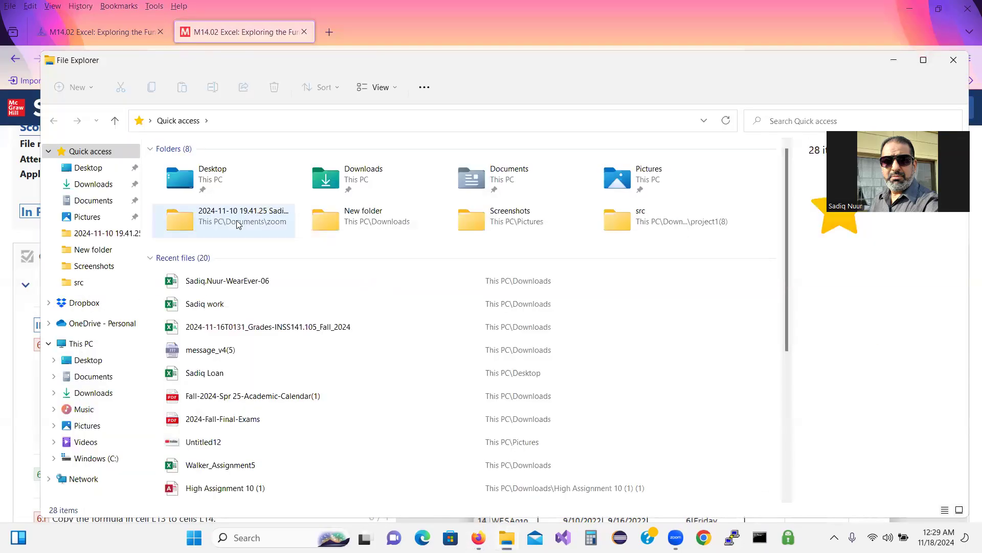
pyautogui.click(219, 283)
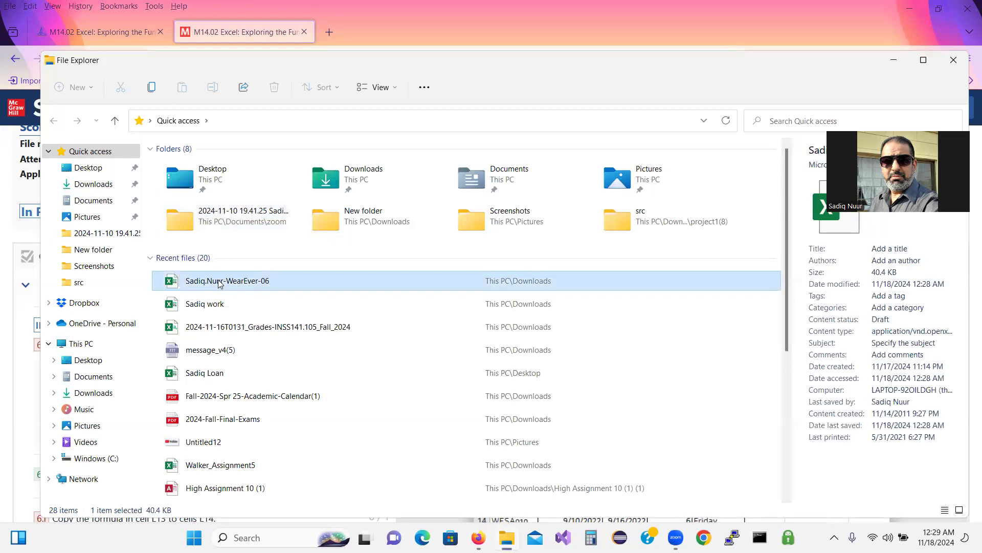
pyautogui.doubleClick(219, 282)
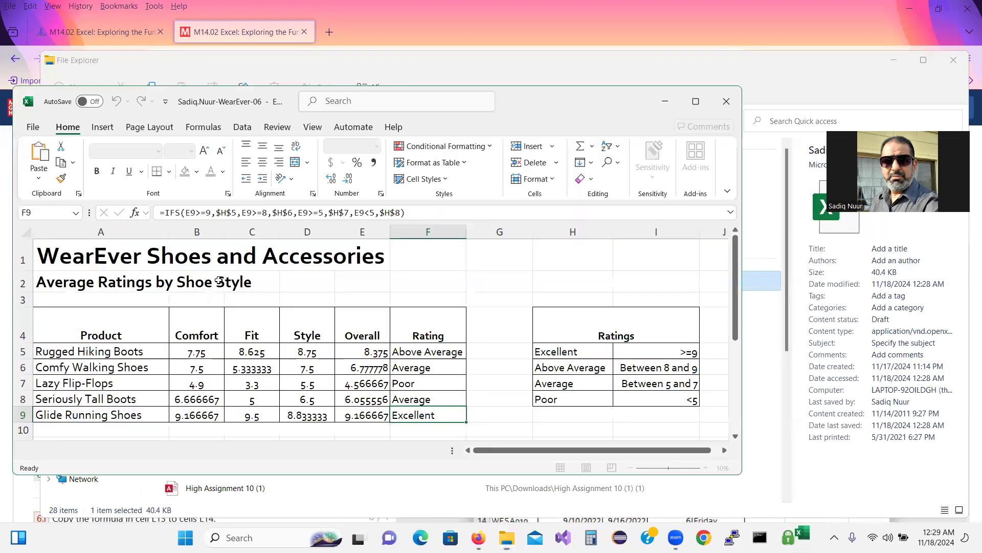
pyautogui.click(697, 102)
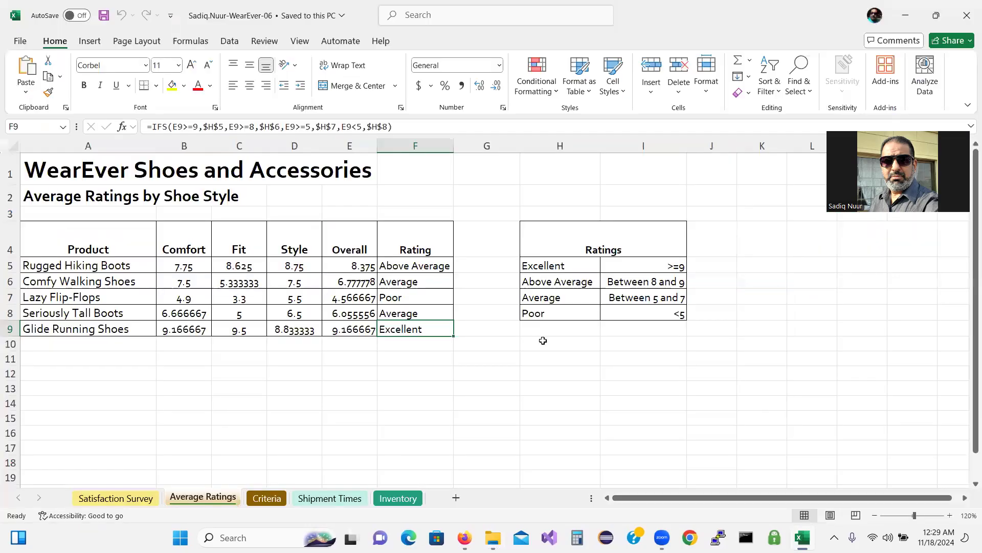
pyautogui.click(404, 499)
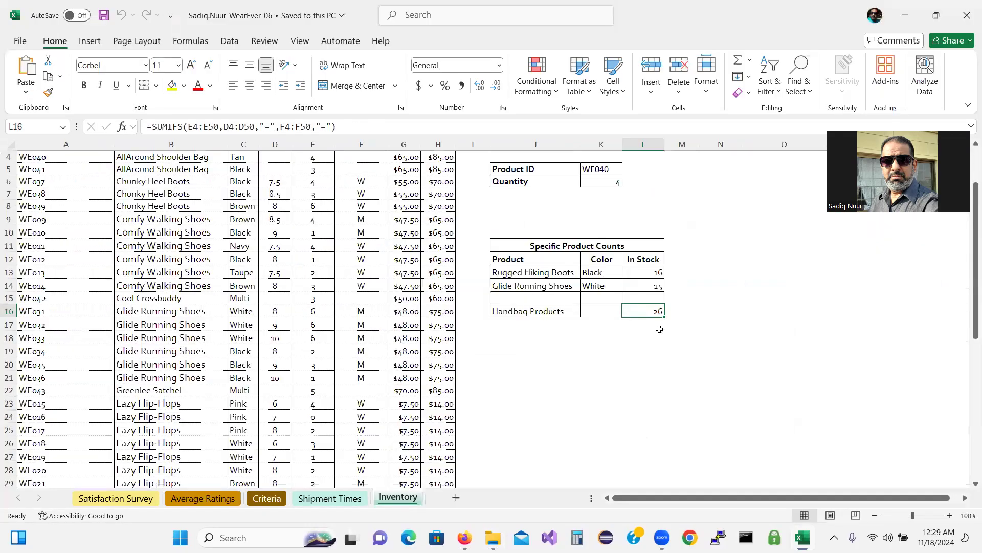
# Check the Handbag Products SUMIFS formula in L16 against the SIMnet feedback for item 6
pyautogui.doubleClick(640, 312)
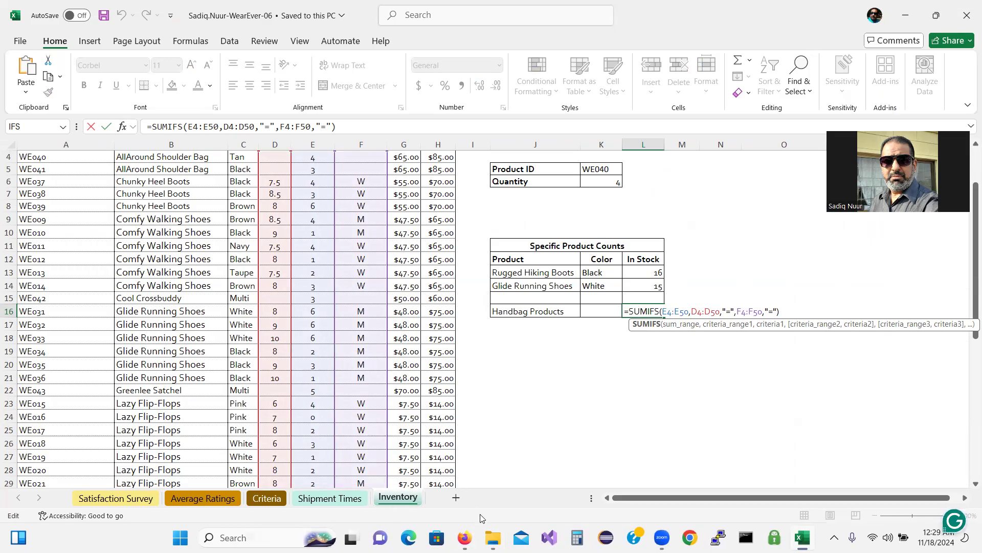
pyautogui.click(464, 537)
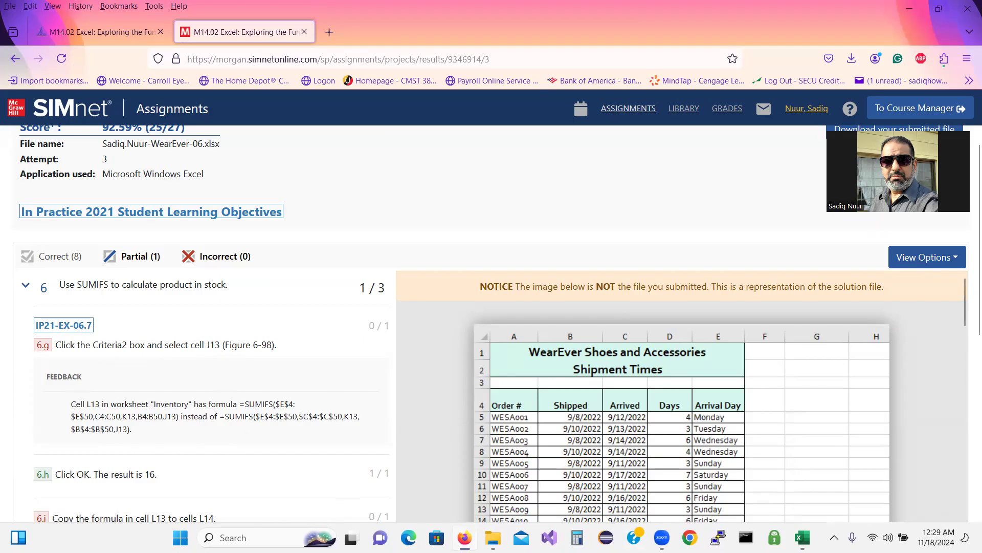
pyautogui.click(802, 537)
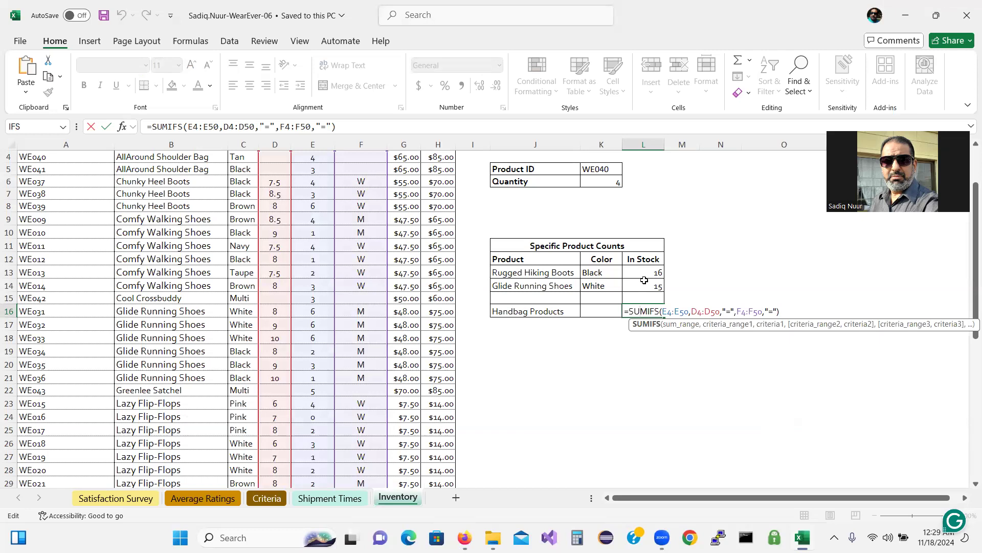
# Open the SUMIFS formula in L13 for editing and resize the Excel window so the SIMnet feedback shows beside it
pyautogui.click(646, 274)
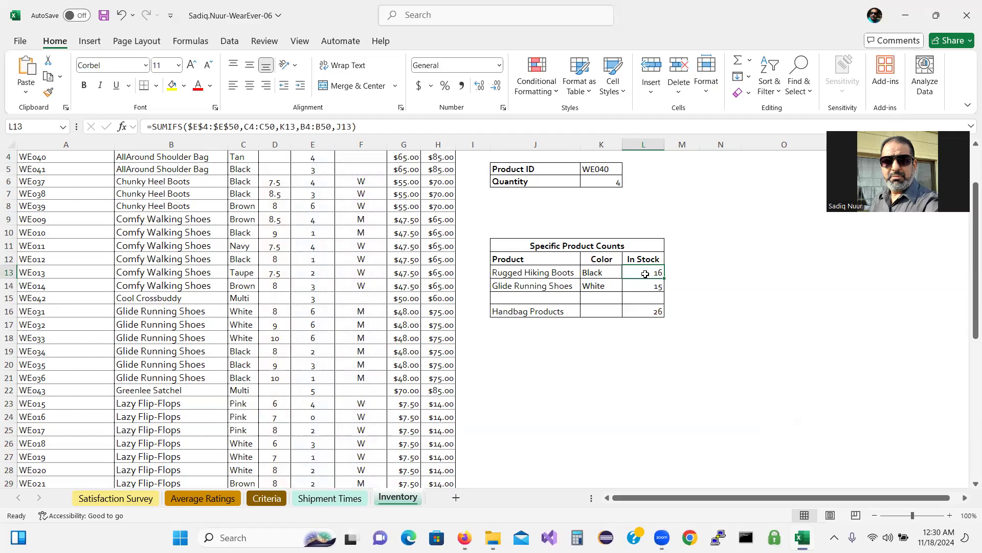
pyautogui.doubleClick(645, 273)
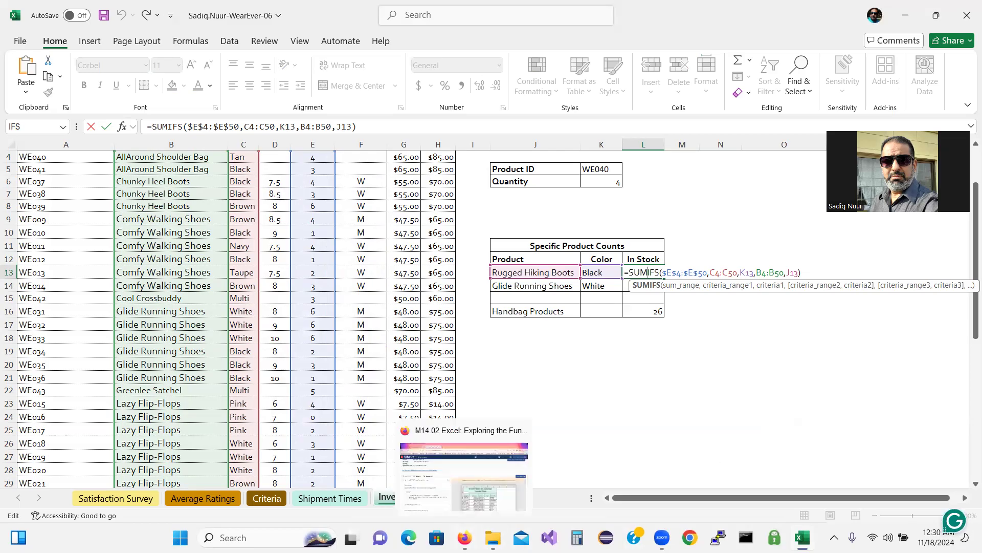
pyautogui.click(464, 537)
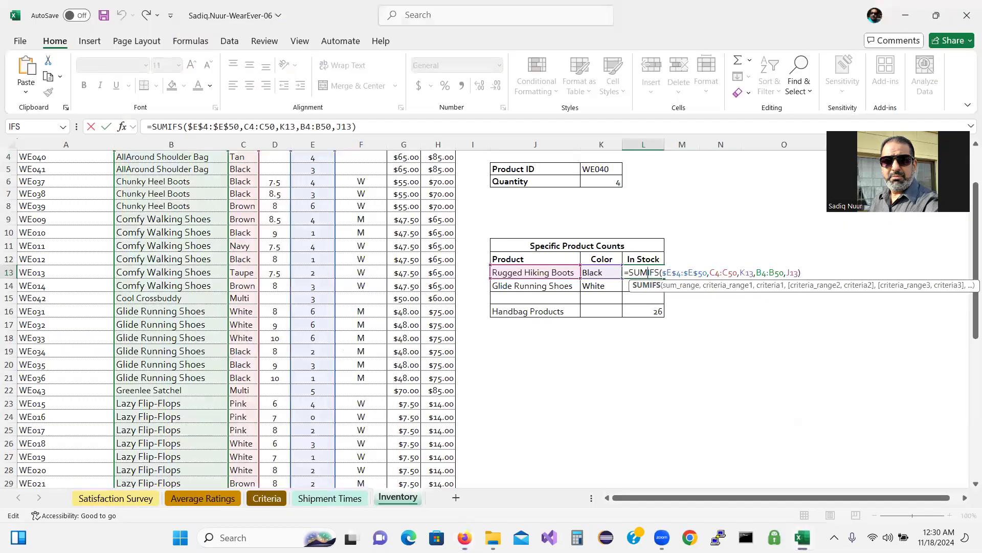
pyautogui.click(803, 537)
pyautogui.doubleClick(351, 21)
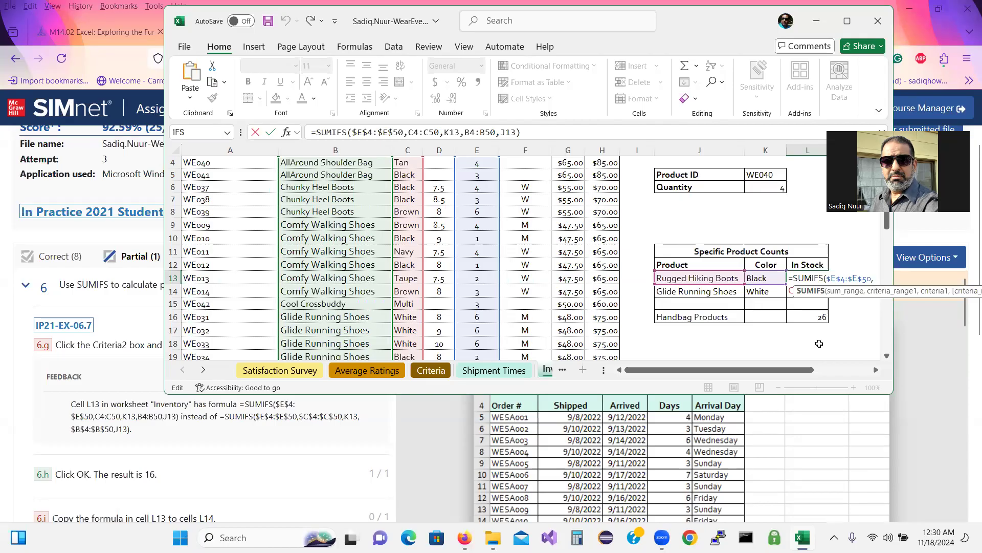
pyautogui.moveTo(895, 313); pyautogui.dragTo(979, 313)
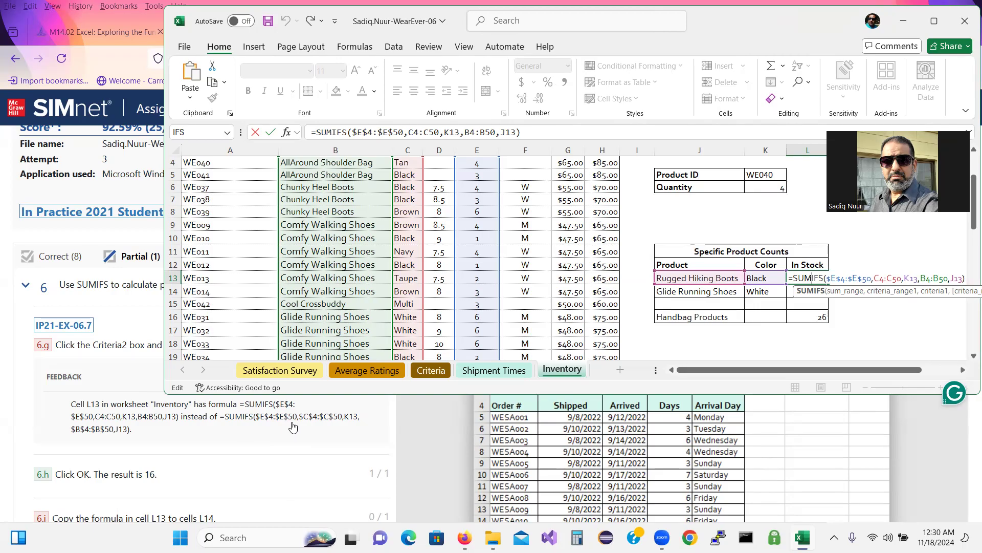
# Make the first criteria range in the L13 SUMIFS formula absolute as $C$4:$C$50
pyautogui.click(876, 278)
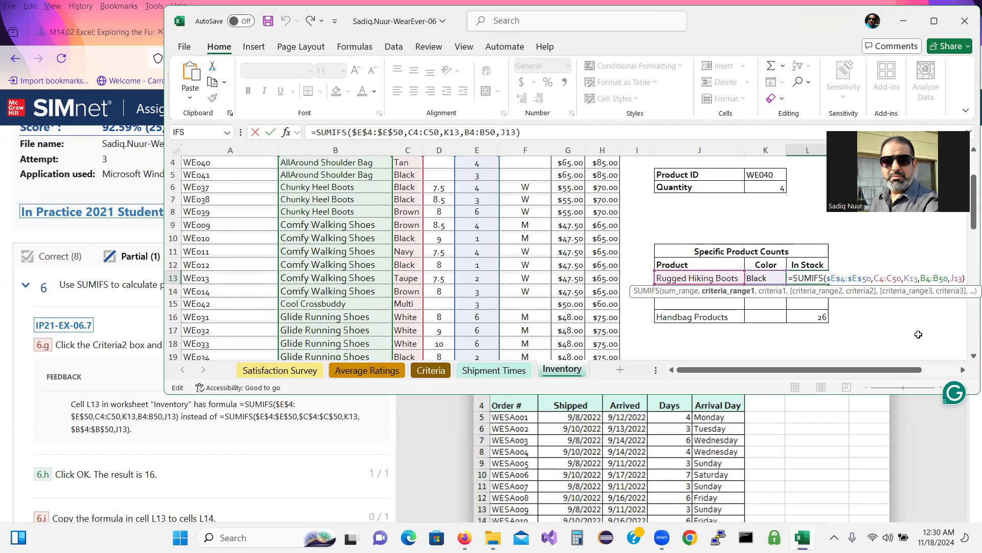
pyautogui.press('F4')
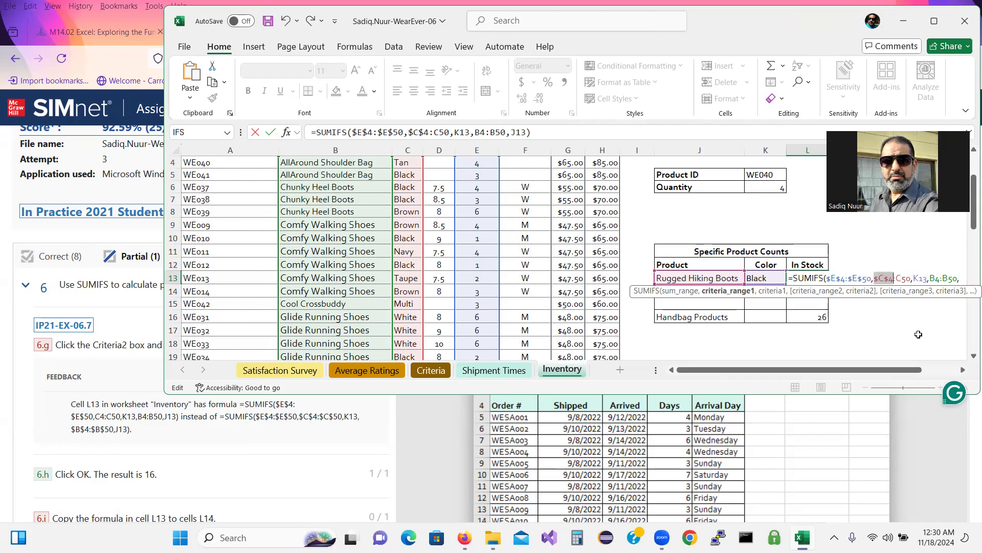
pyautogui.click(896, 278)
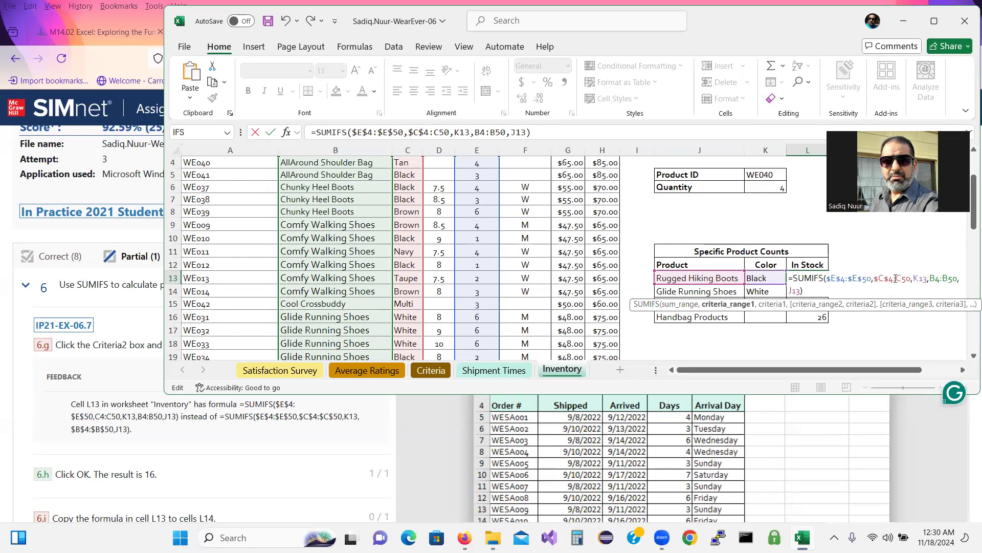
pyautogui.press('F4')
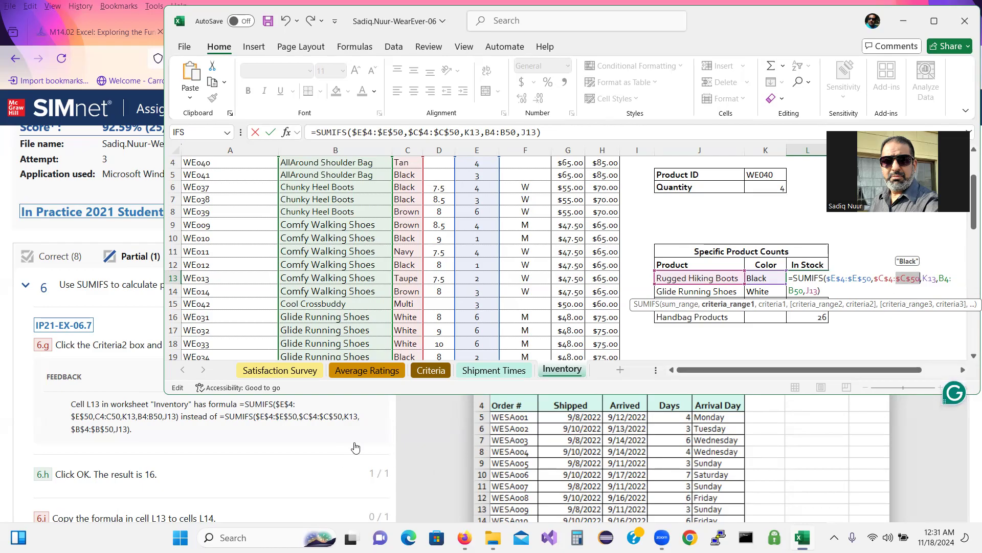
pyautogui.moveTo(749, 366); pyautogui.dragTo(785, 366)
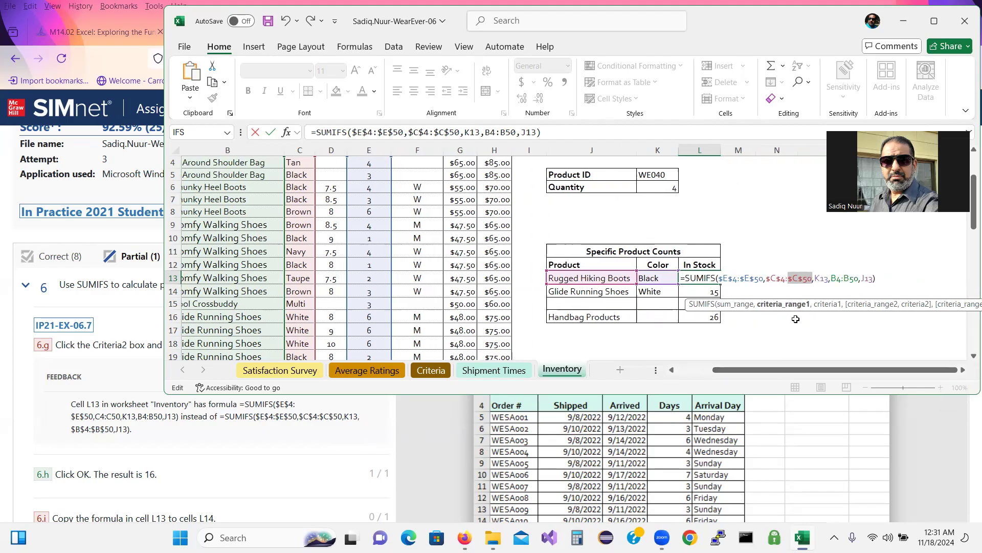
pyautogui.click(832, 277)
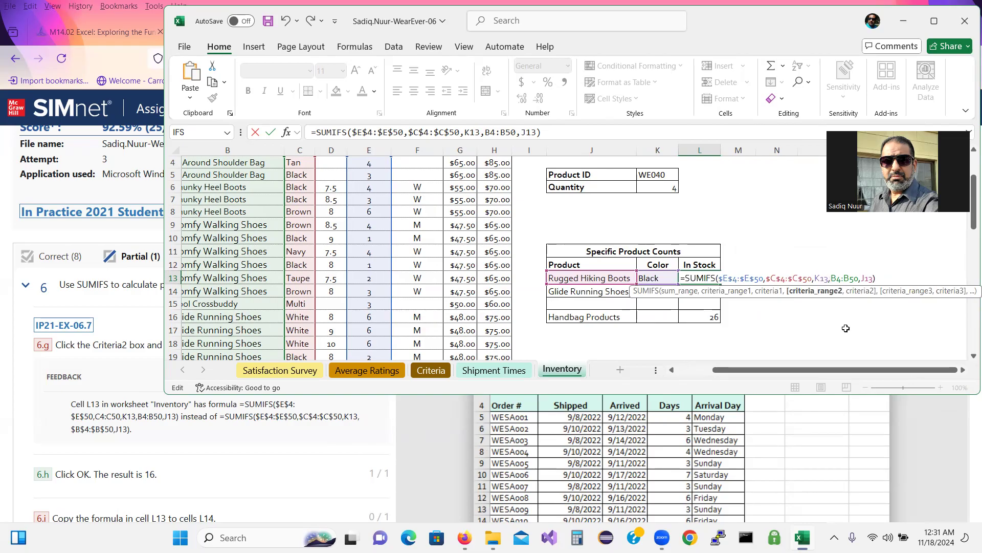
pyautogui.press('F4')
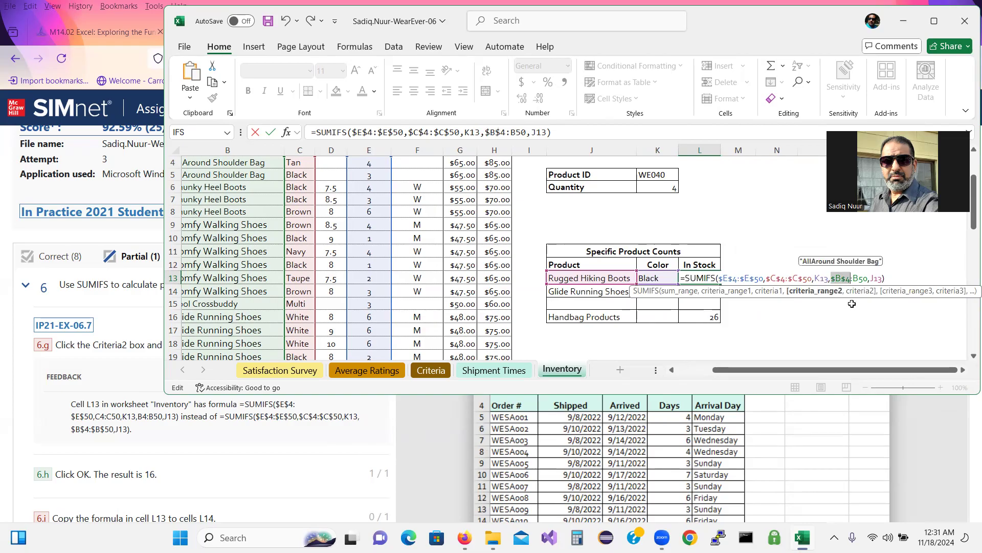
pyautogui.click(853, 278)
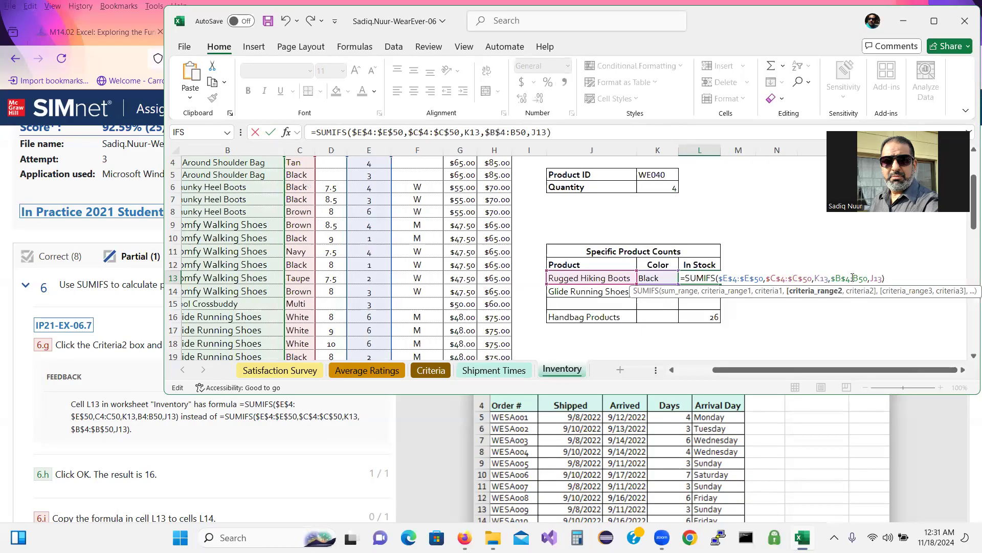
pyautogui.press('F4')
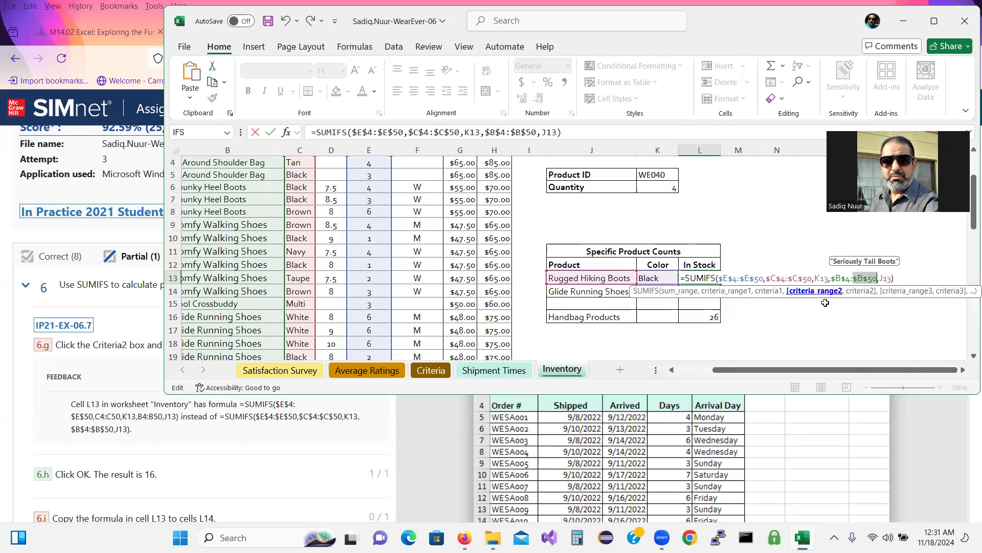
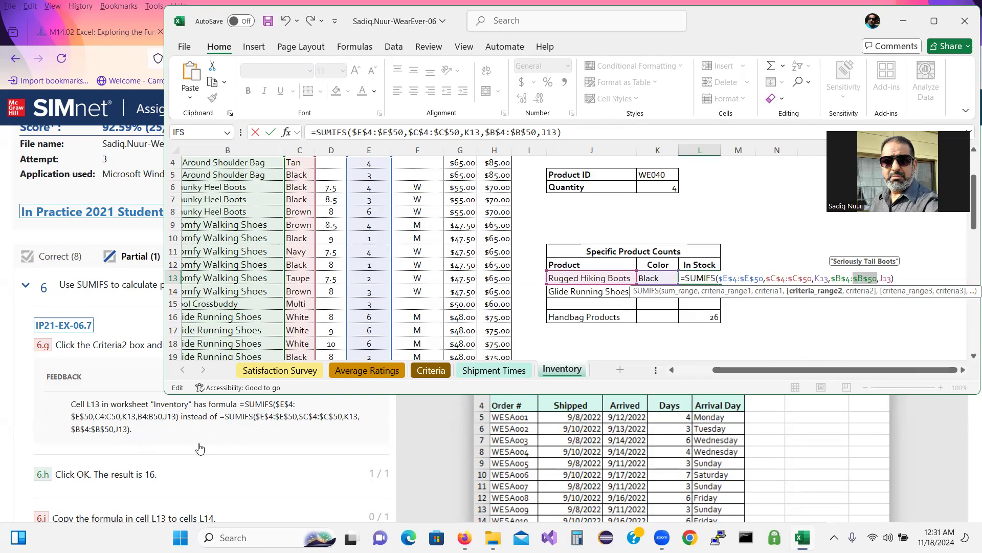
pyautogui.click(793, 200)
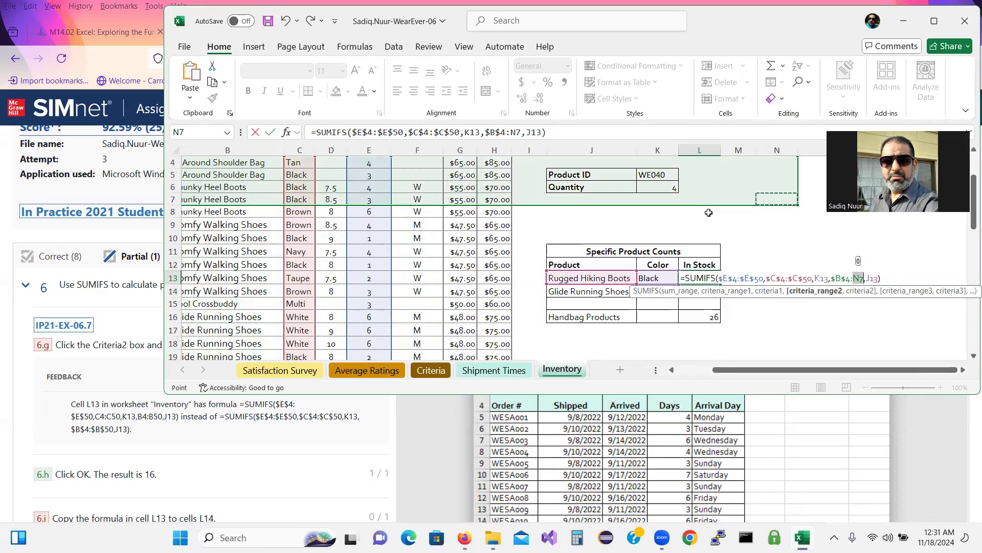
pyautogui.press('Escape')
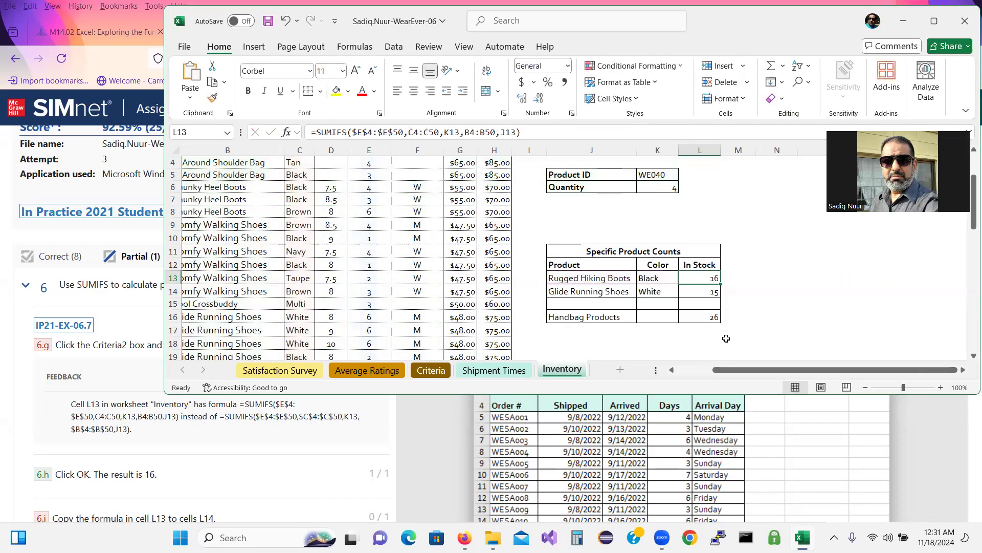
# Reopen the L13 SUMIFS formula for editing and make its first criteria range absolute as $C$4:$C$50
pyautogui.doubleClick(707, 280)
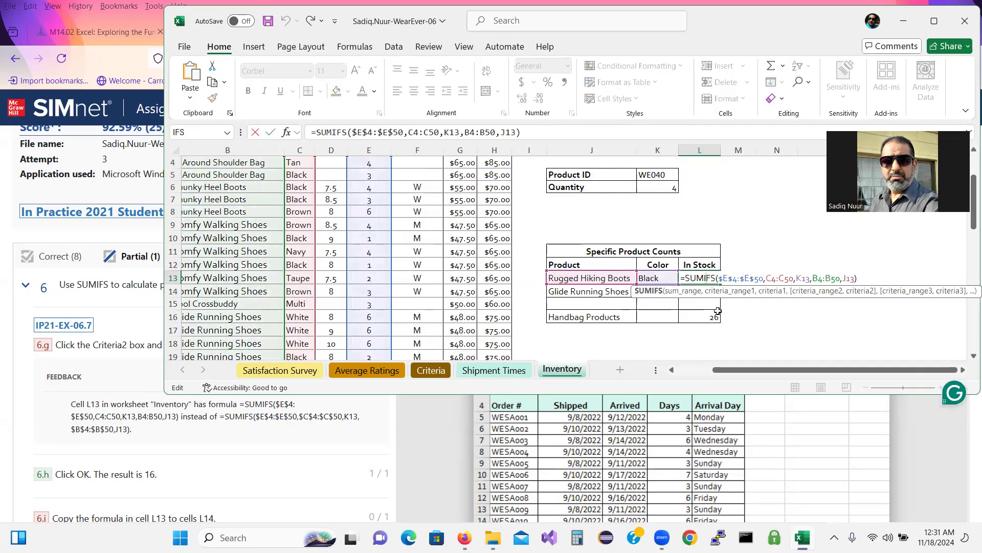
pyautogui.click(768, 277)
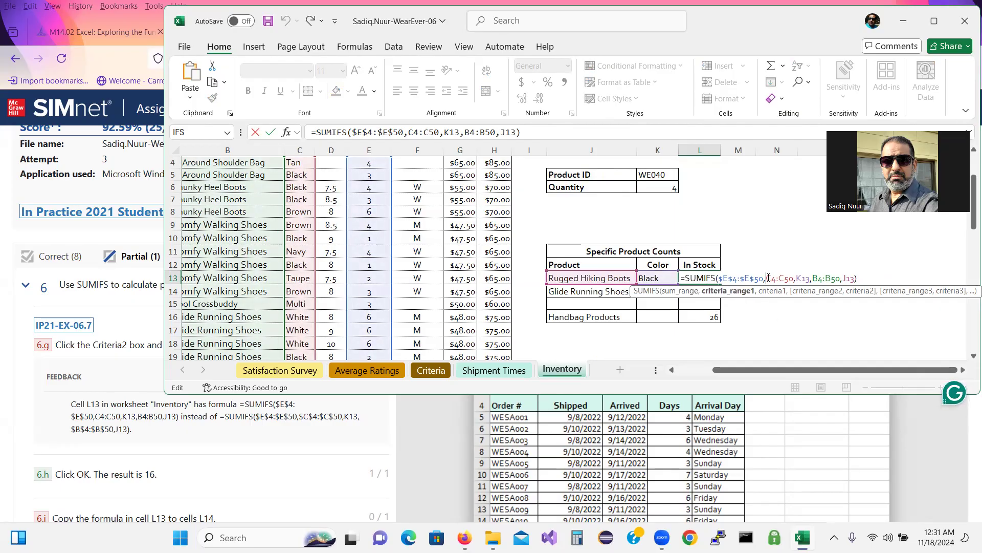
pyautogui.press('F4')
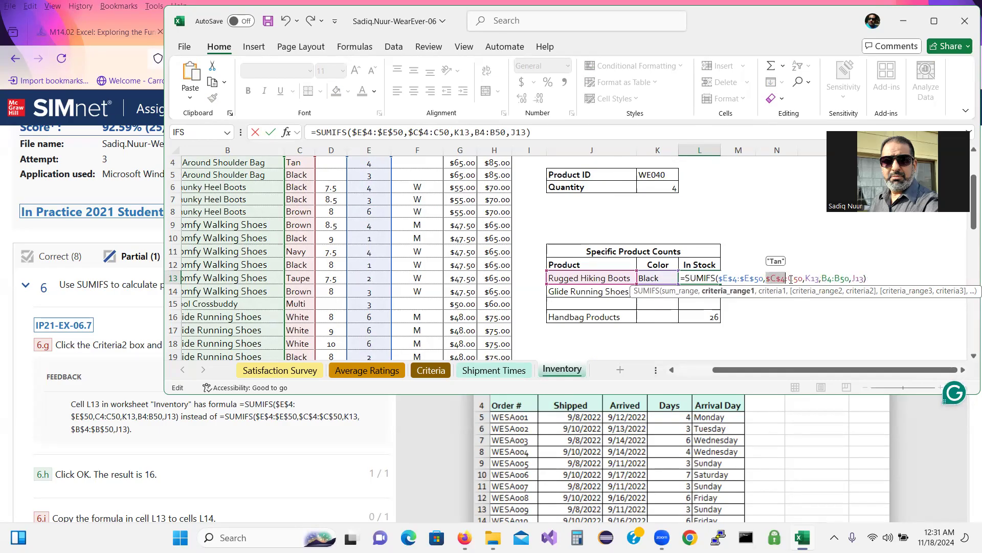
pyautogui.click(790, 279)
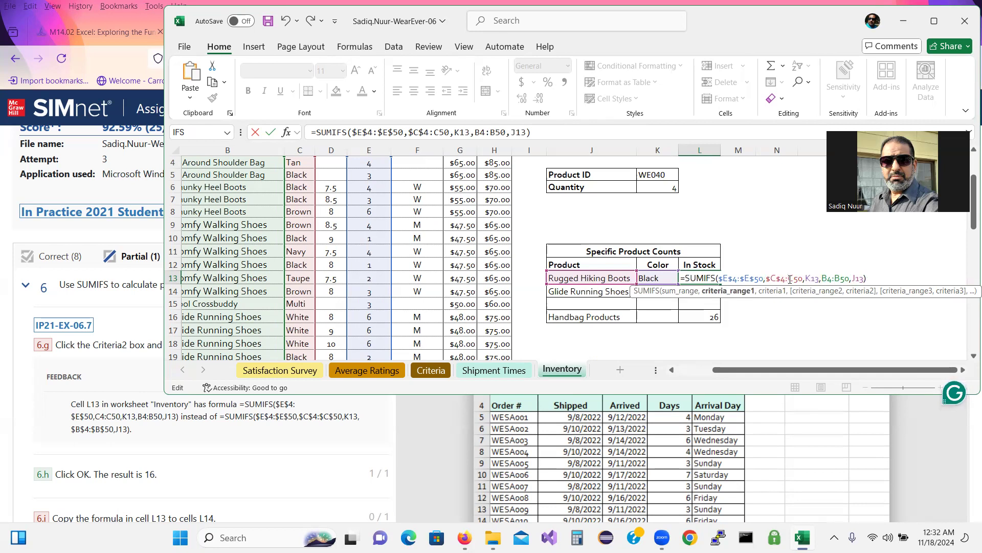
pyautogui.press('F4')
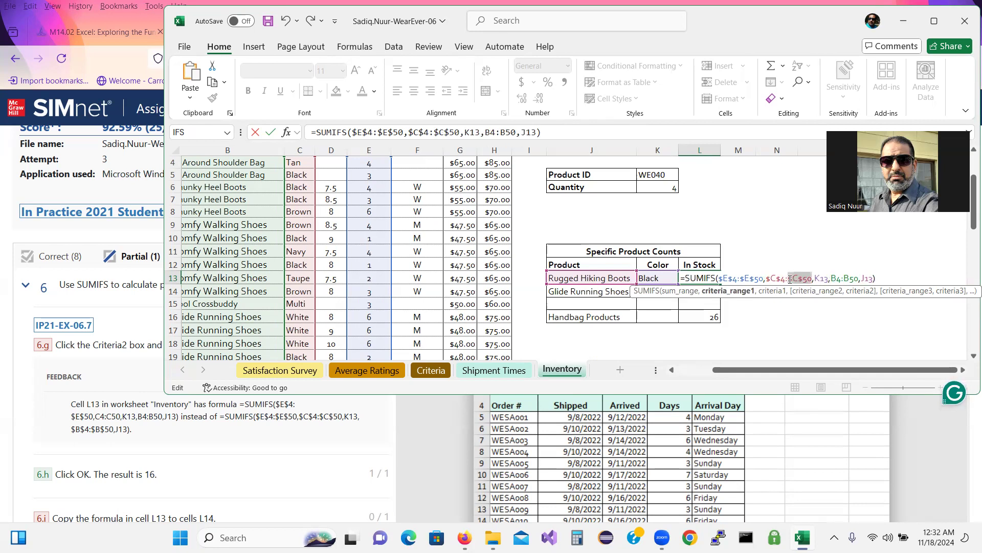
# Make the second criteria range in the L13 formula absolute as $B$4:$B$50 and enter the formula
pyautogui.click(834, 277)
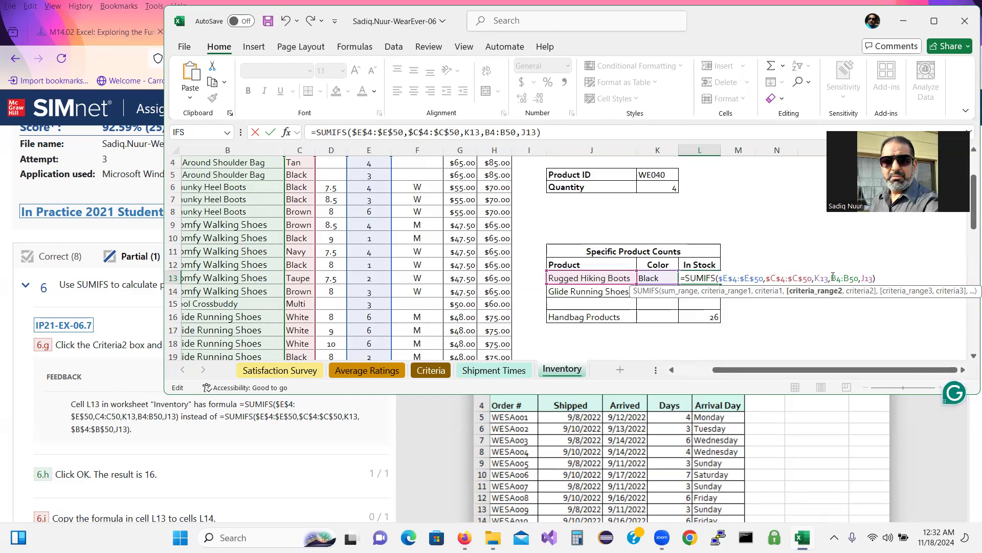
pyautogui.press('F4')
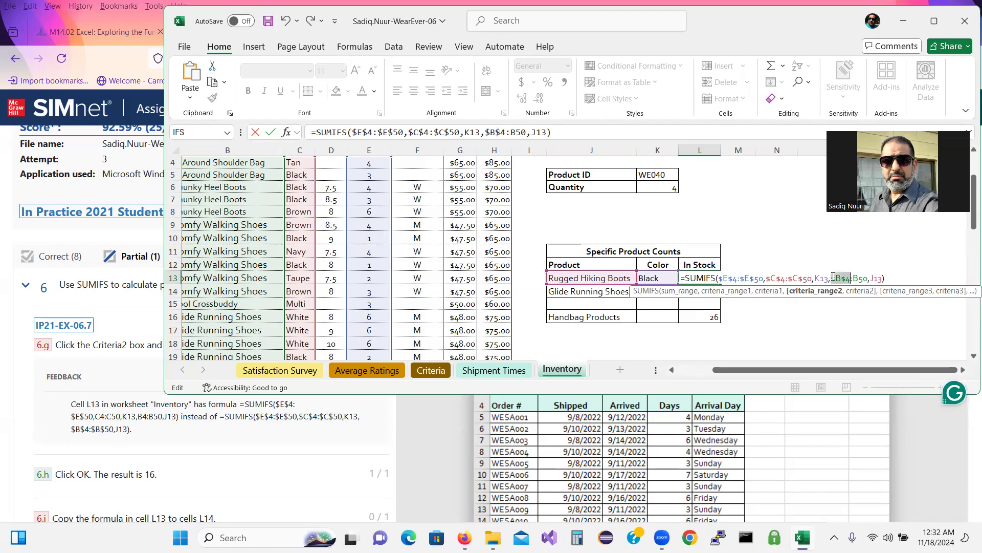
pyautogui.click(855, 276)
pyautogui.press('F4')
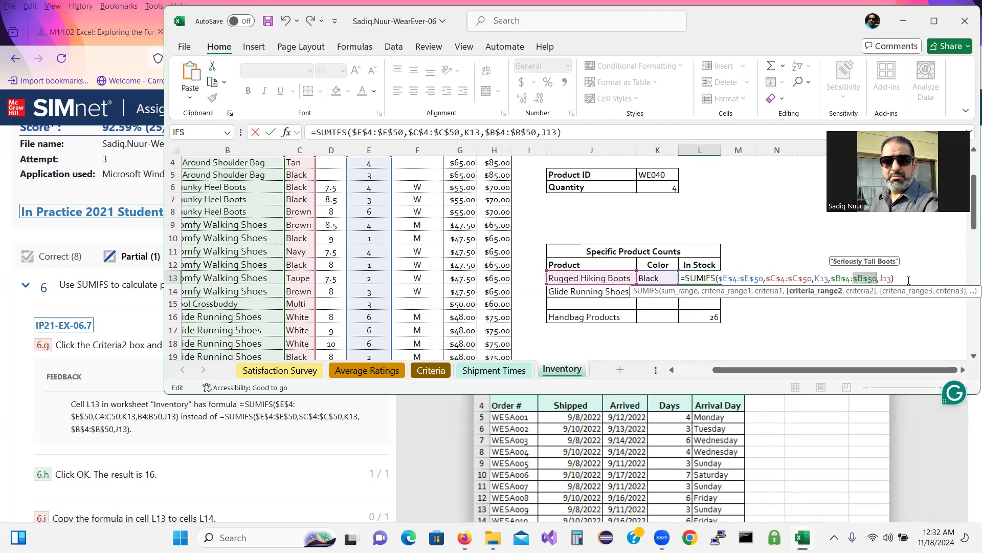
pyautogui.press('Return')
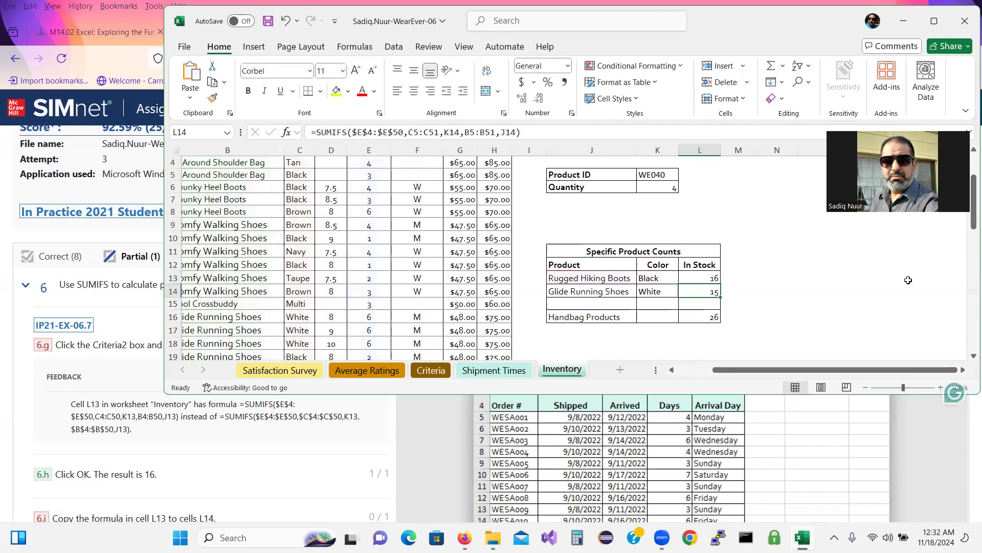
# Compare the SUMIFS formula in L14 with the corrected one in L13, leaving both unchanged
pyautogui.doubleClick(693, 290)
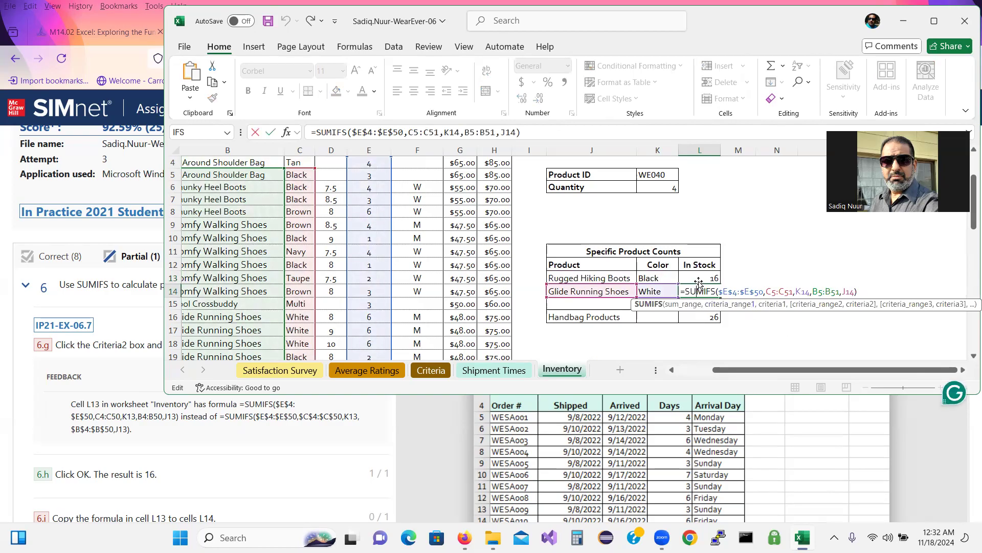
pyautogui.click(699, 281)
pyautogui.doubleClick(699, 279)
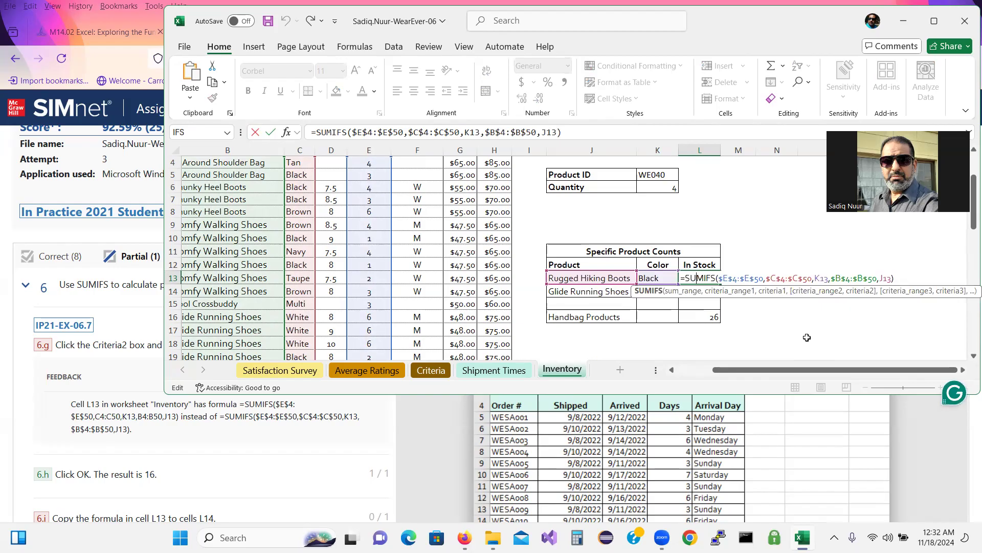
pyautogui.click(312, 456)
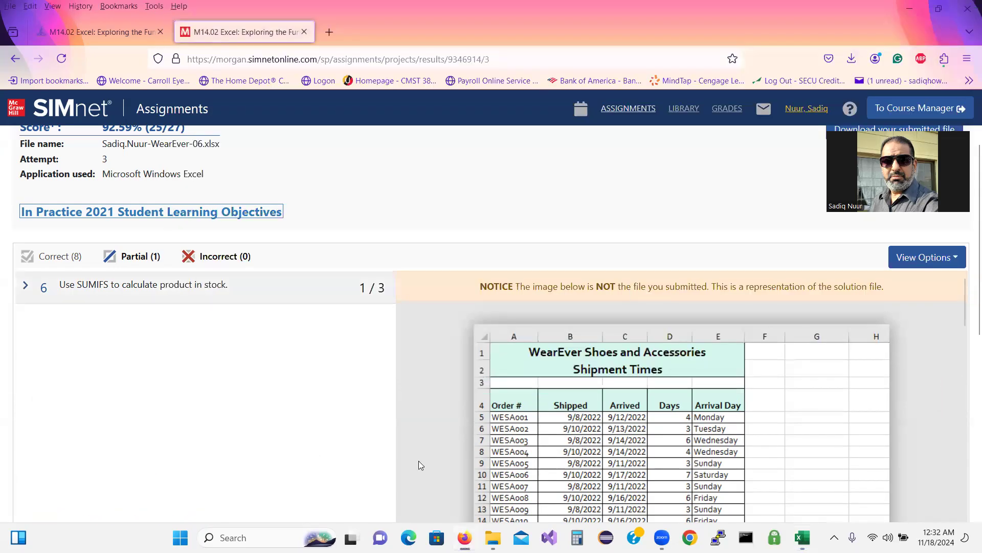
pyautogui.click(802, 537)
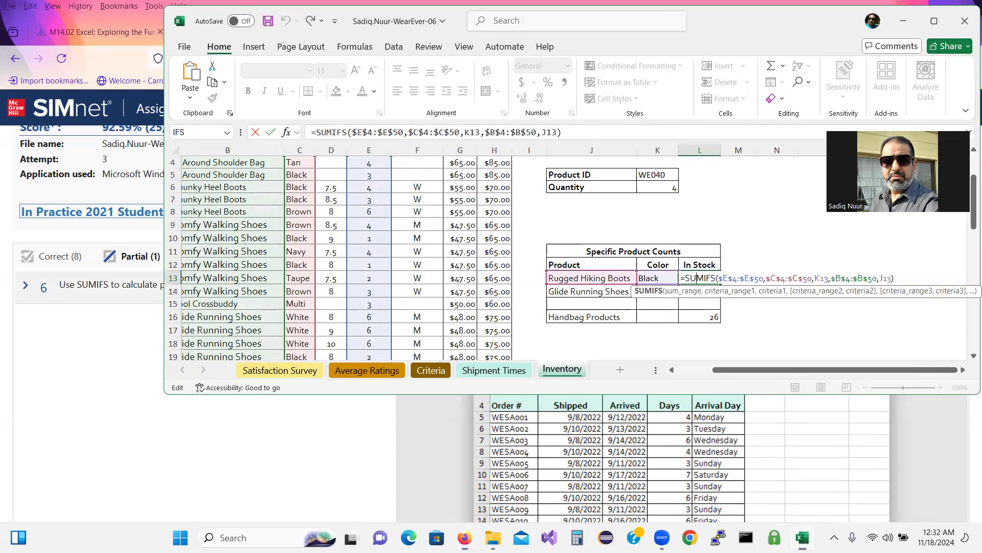
pyautogui.click(788, 326)
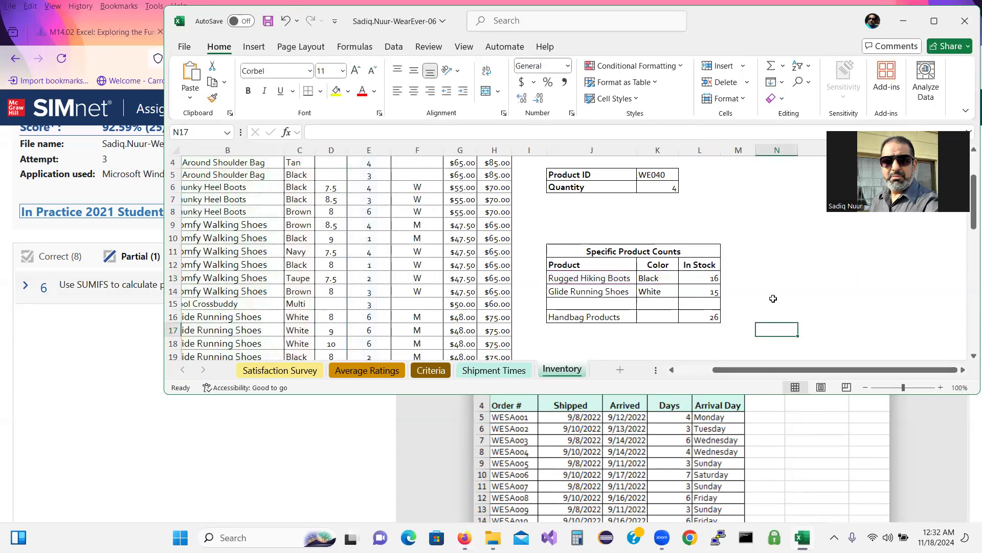
# Switch to the SIMnet results in the browser and read the item 6 feedback for cells L13 and L14
pyautogui.click(329, 495)
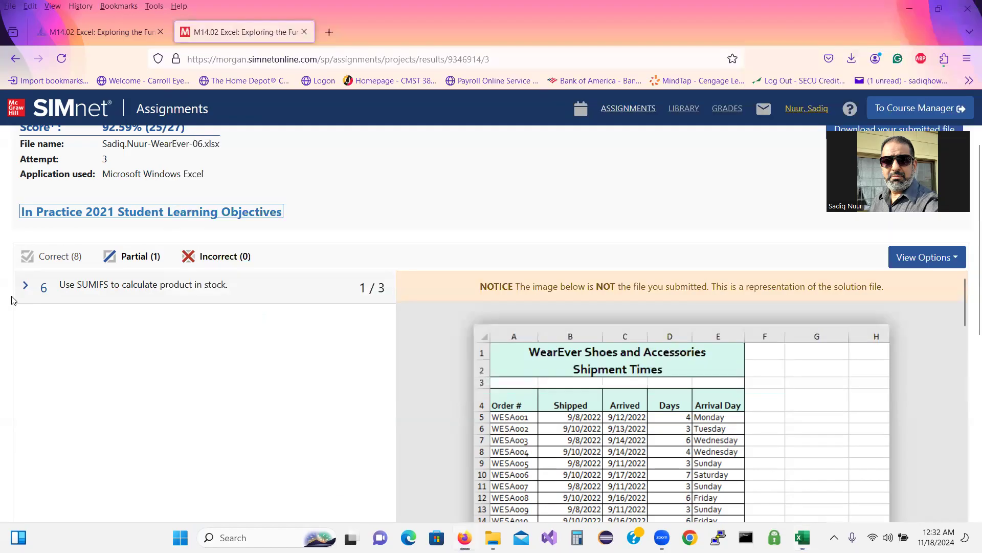
pyautogui.click(25, 286)
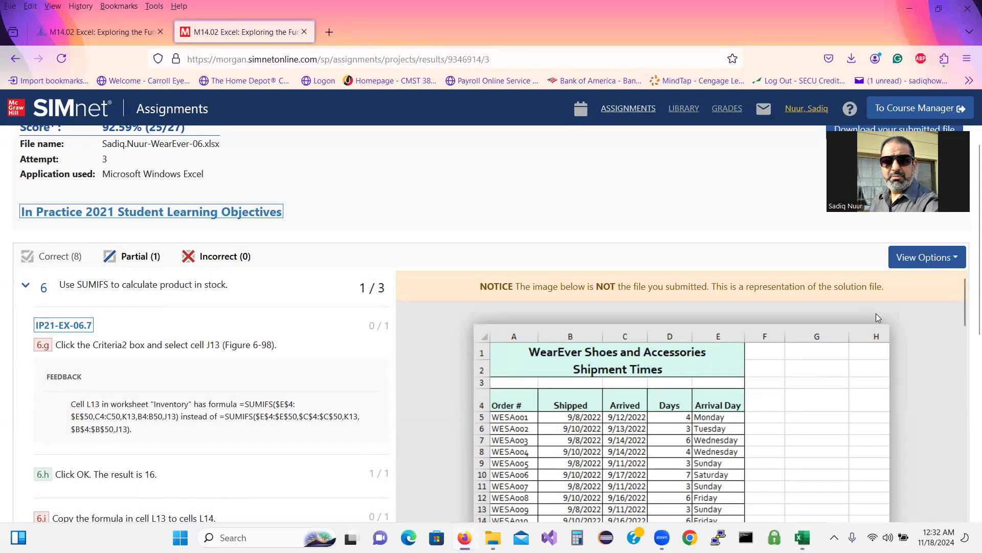
pyautogui.scroll(-4, 959, 296)
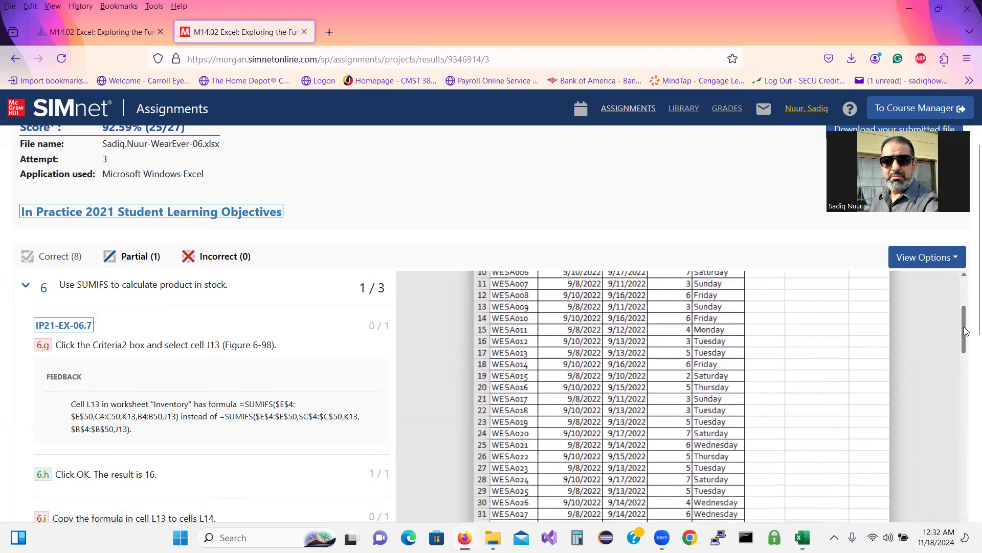
pyautogui.click(324, 518)
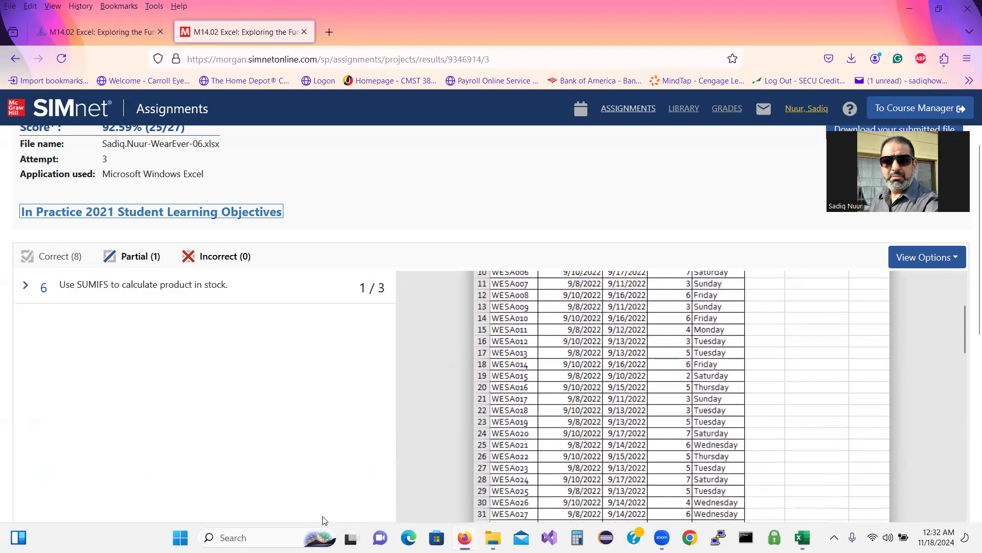
pyautogui.click(25, 285)
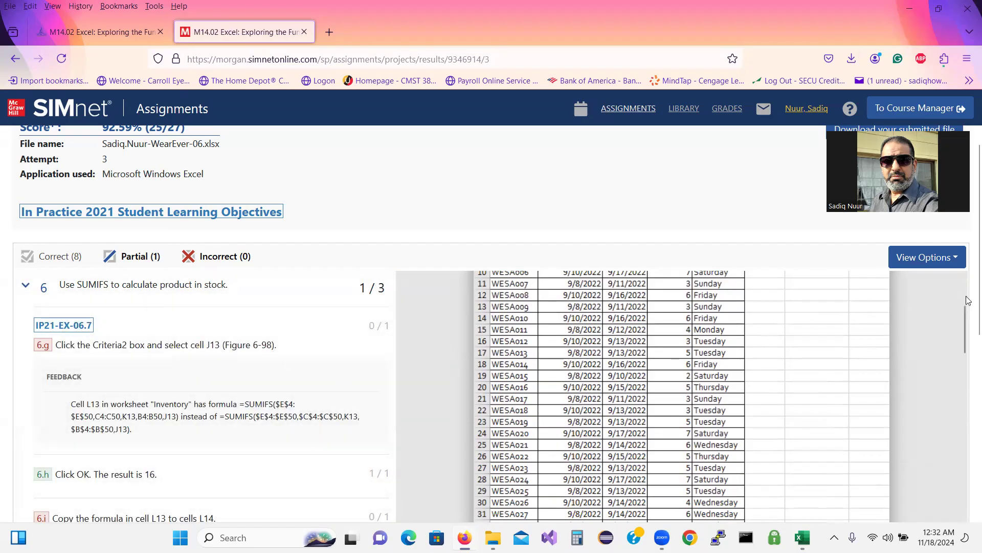
pyautogui.scroll(-3, 962, 307)
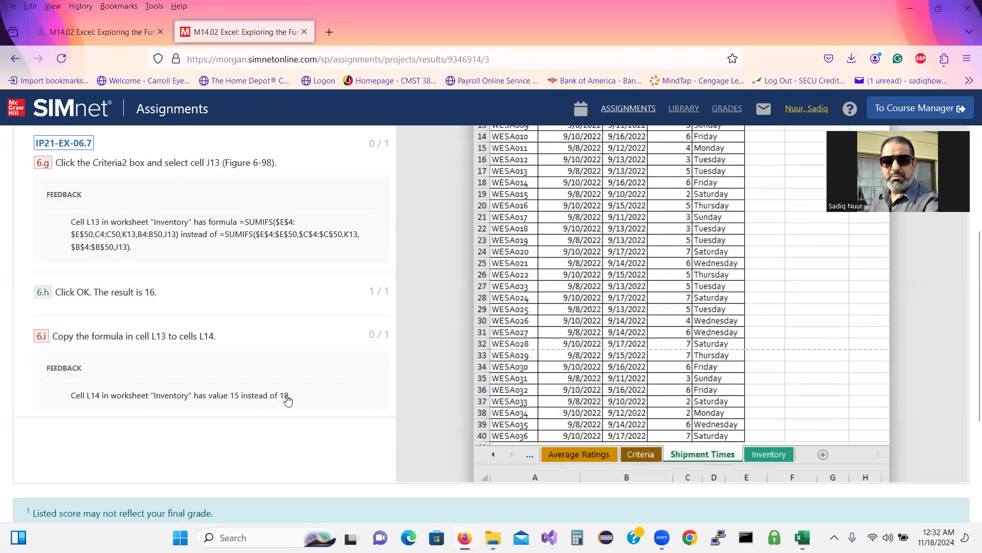
pyautogui.click(287, 398)
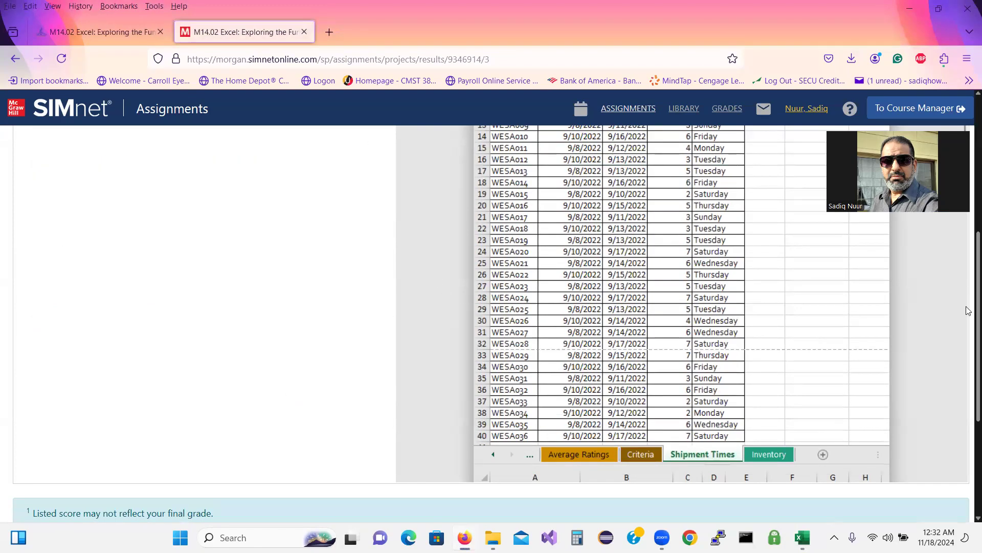
pyautogui.scroll(4, 164, 317)
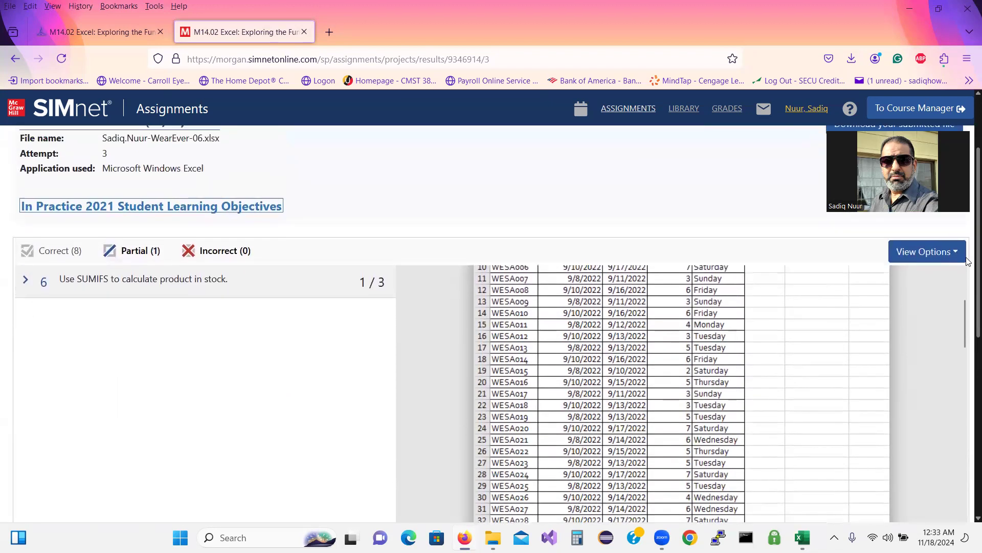
pyautogui.click(25, 280)
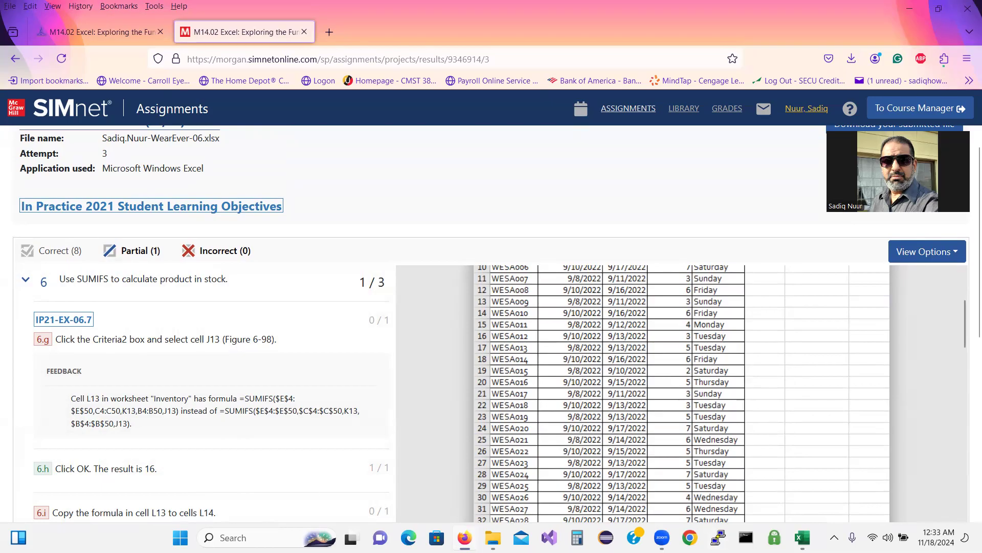
# Switch back to the Excel workbook and copy the corrected SUMIFS formula from L13 down to L14
pyautogui.click(802, 537)
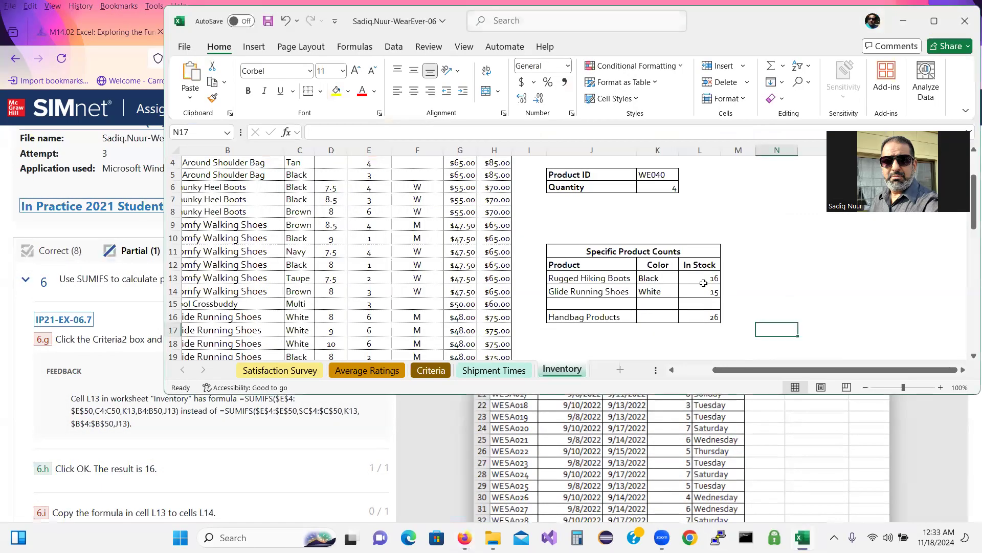
pyautogui.click(705, 279)
pyautogui.moveTo(722, 284); pyautogui.dragTo(721, 296)
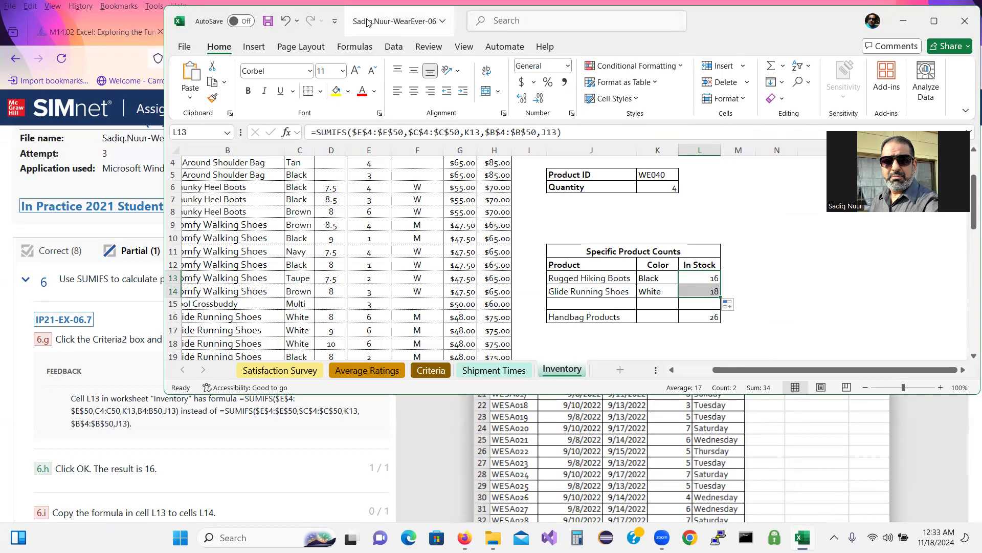
# Close the WearEver-06 workbook, saving the changes
pyautogui.moveTo(368, 22); pyautogui.dragTo(288, 105)
pyautogui.click(886, 103)
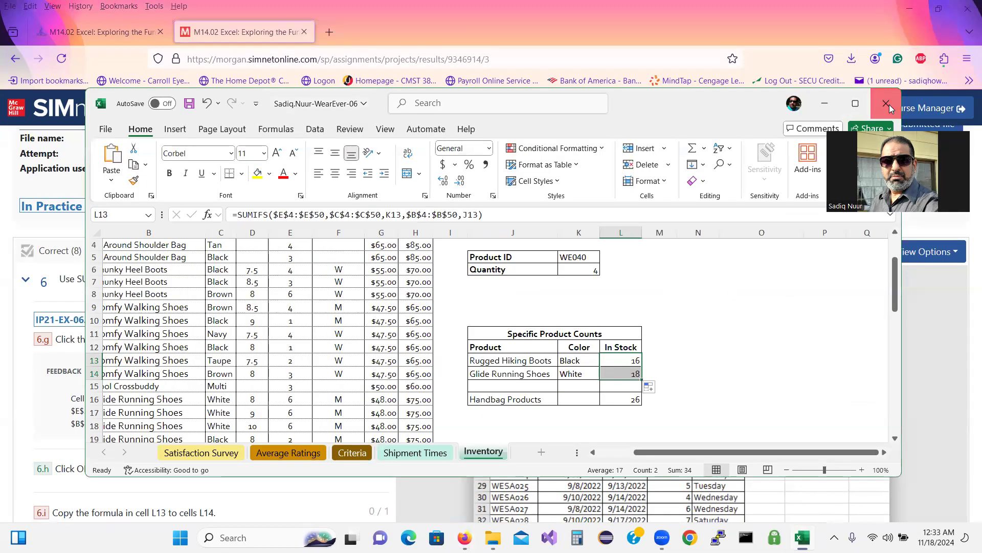
pyautogui.click(484, 463)
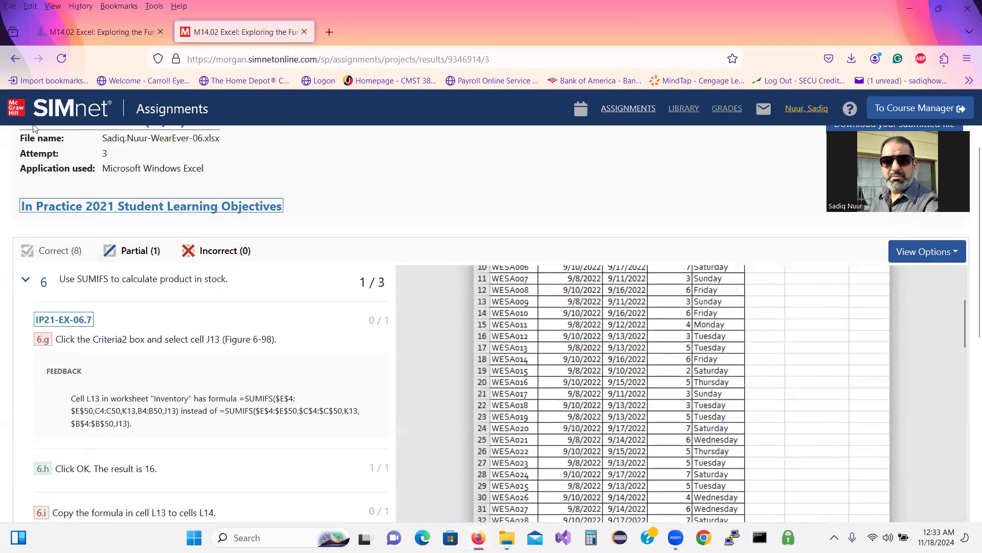
# Return to the Guided Project 6-3 assignment page and delete the Attempt 3 result, confirming the deletion
pyautogui.click(16, 58)
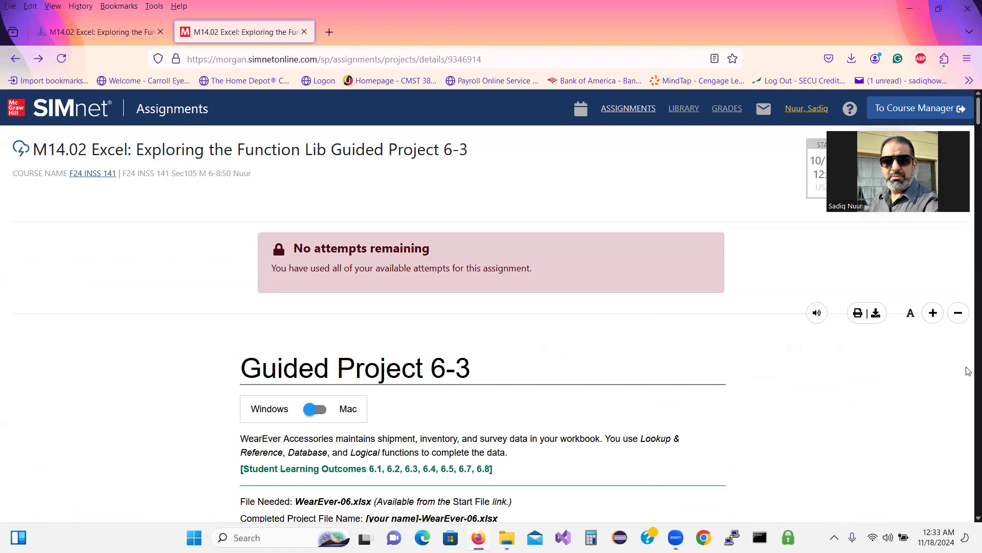
pyautogui.click(61, 58)
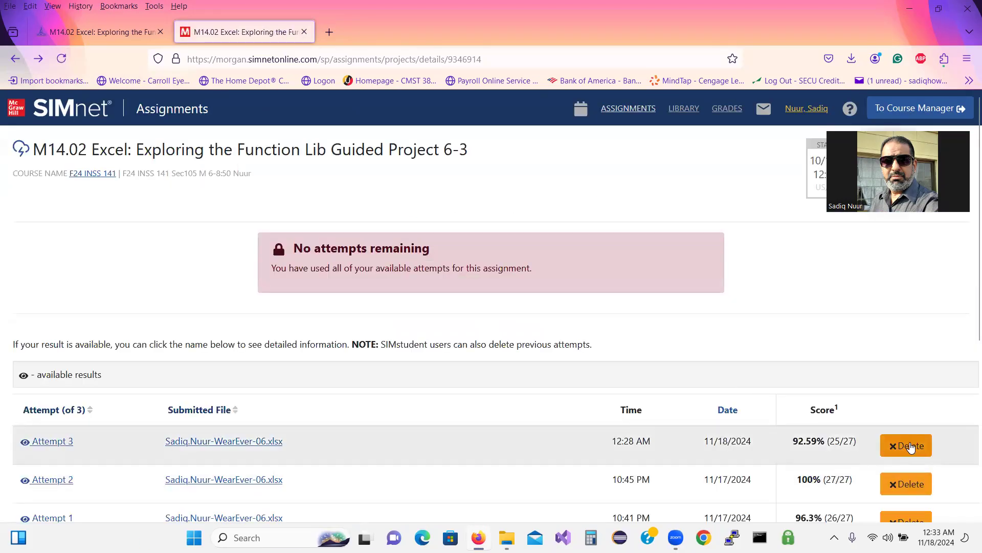
pyautogui.click(910, 446)
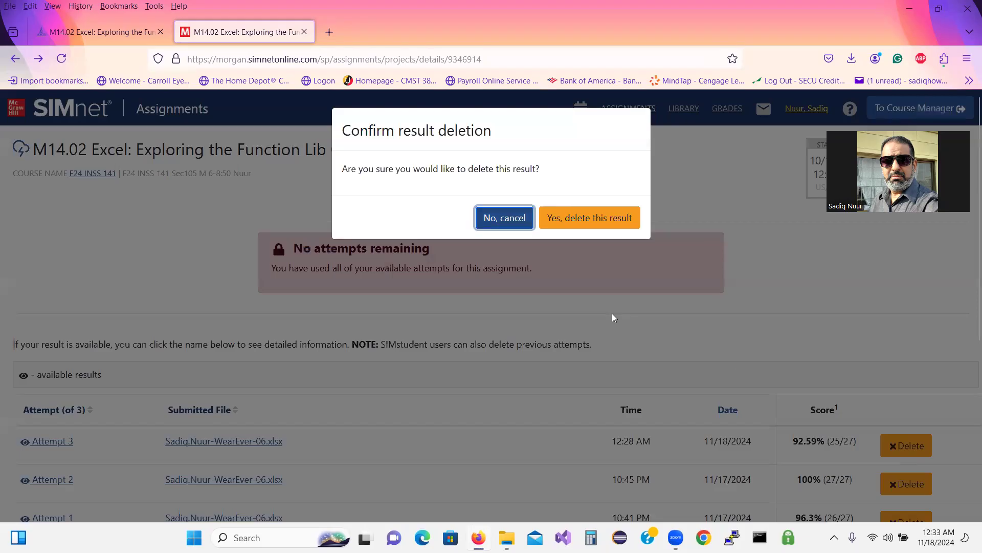
pyautogui.click(596, 220)
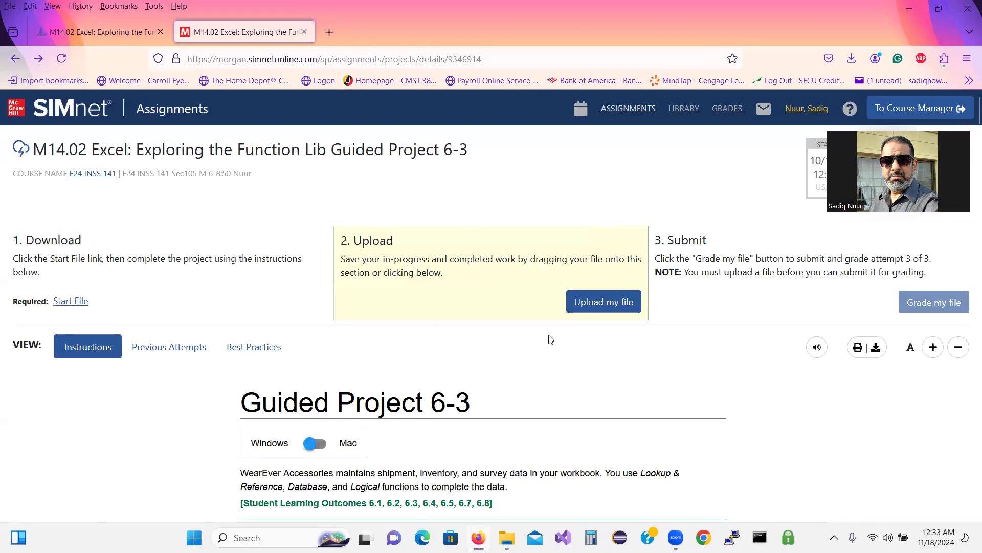
# Upload the corrected WearEver-06 workbook from the Downloads folder and submit it for grading
pyautogui.click(599, 303)
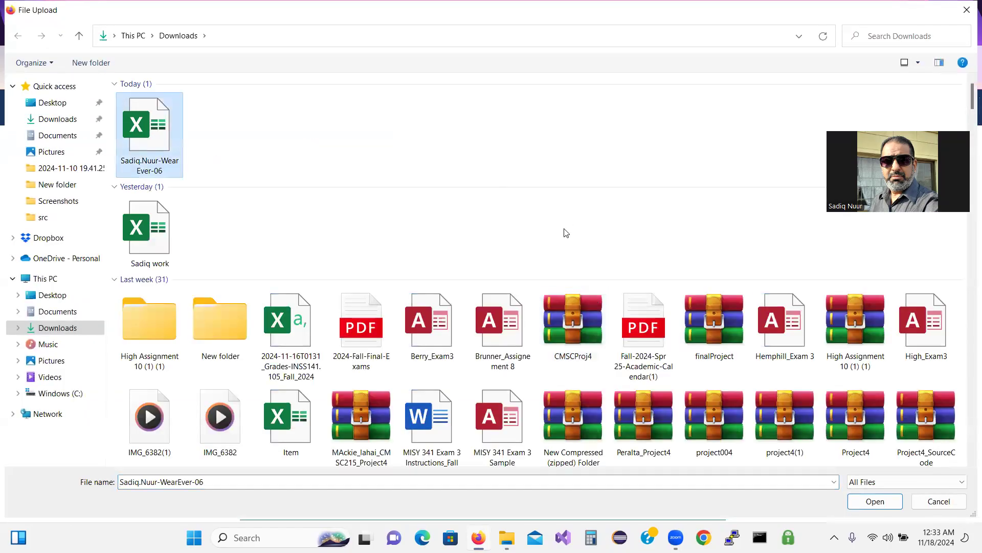
pyautogui.click(874, 503)
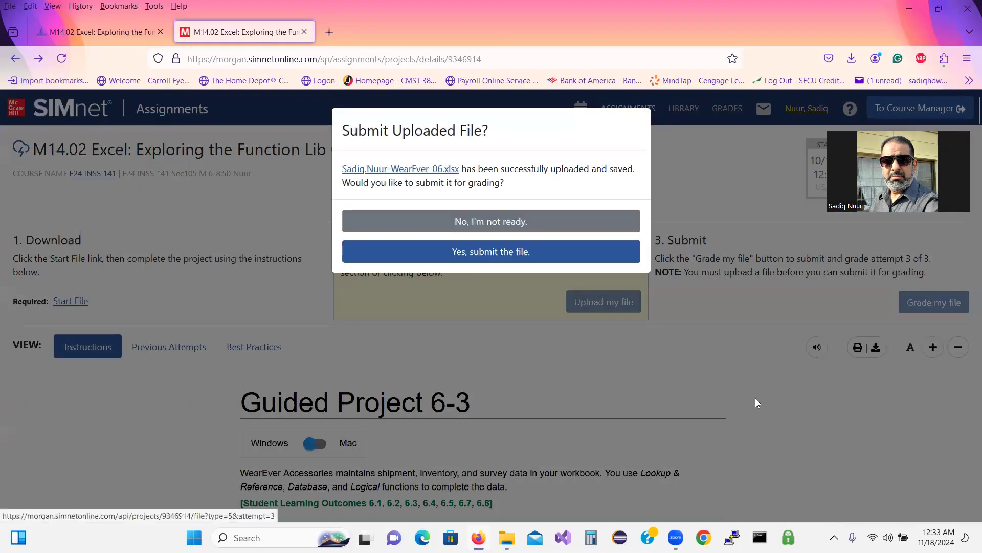
pyautogui.click(507, 251)
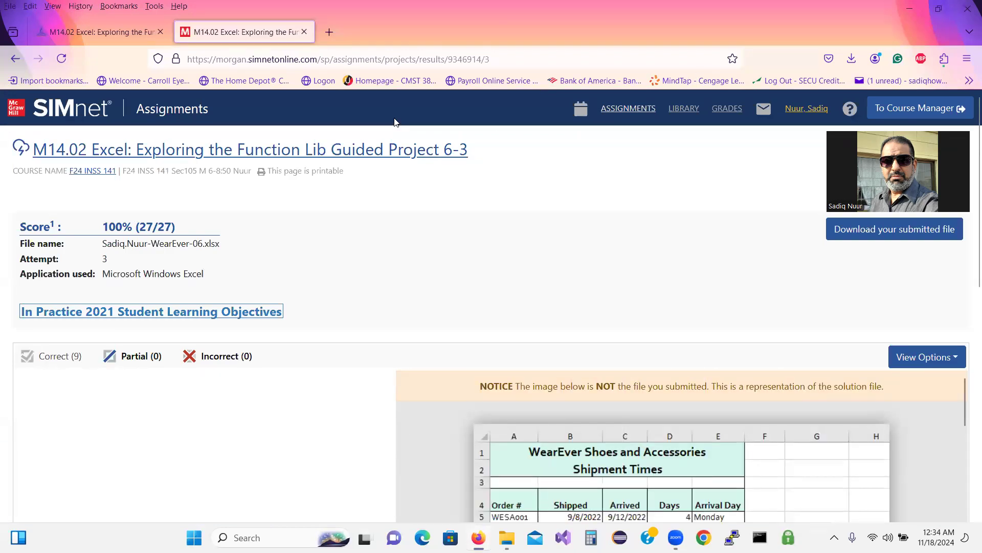
pyautogui.moveTo(192, 204)
pyautogui.mouseDown()
pyautogui.moveTo(95, 192)
pyautogui.moveTo(21, 208)
pyautogui.moveTo(59, 261)
pyautogui.moveTo(188, 237)
pyautogui.moveTo(197, 202)
pyautogui.moveTo(183, 193)
pyautogui.mouseUp()
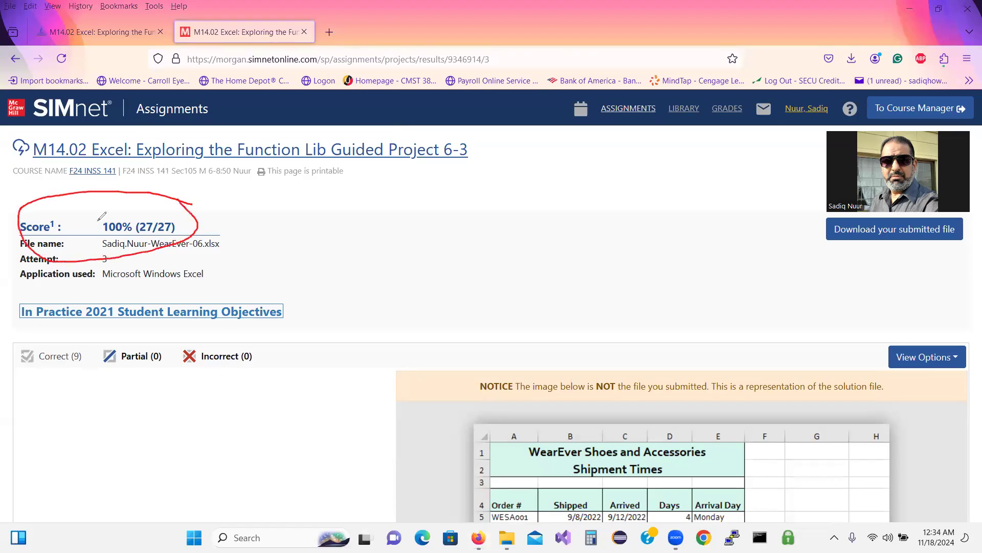
pyautogui.moveTo(96, 214)
pyautogui.mouseDown()
pyautogui.moveTo(100, 235)
pyautogui.moveTo(134, 232)
pyautogui.moveTo(125, 205)
pyautogui.moveTo(95, 215)
pyautogui.mouseUp()
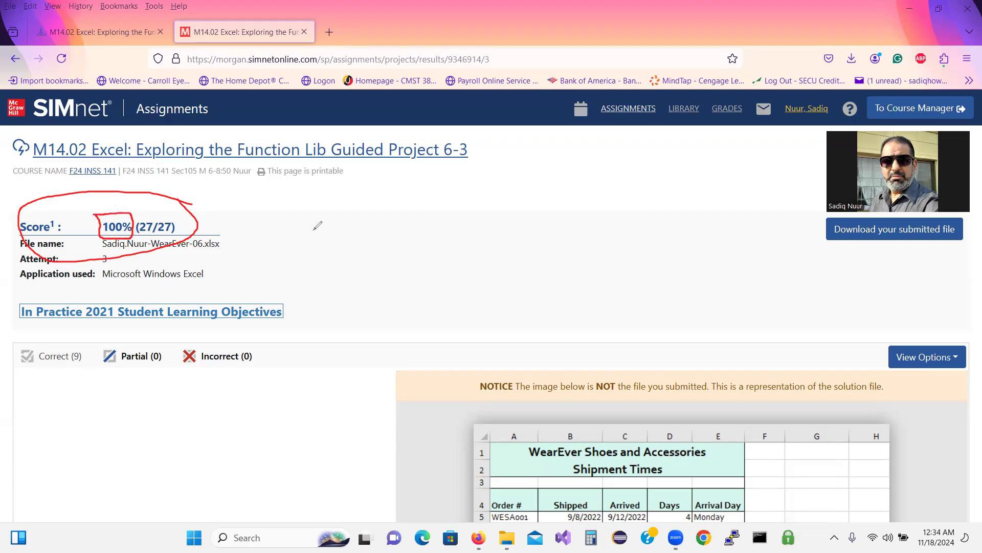